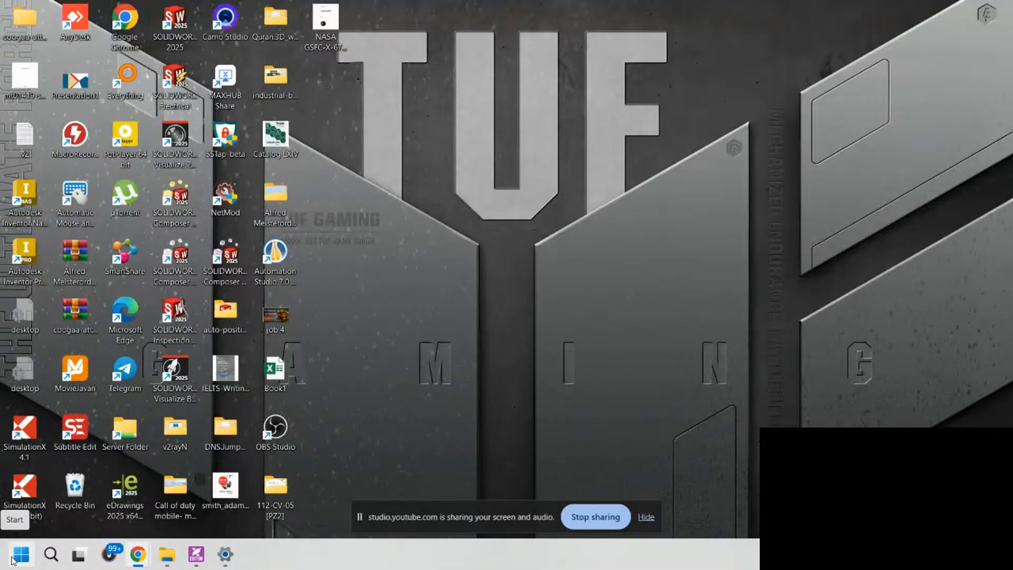
{"action": "left_click", "coordinate": [13, 559]}
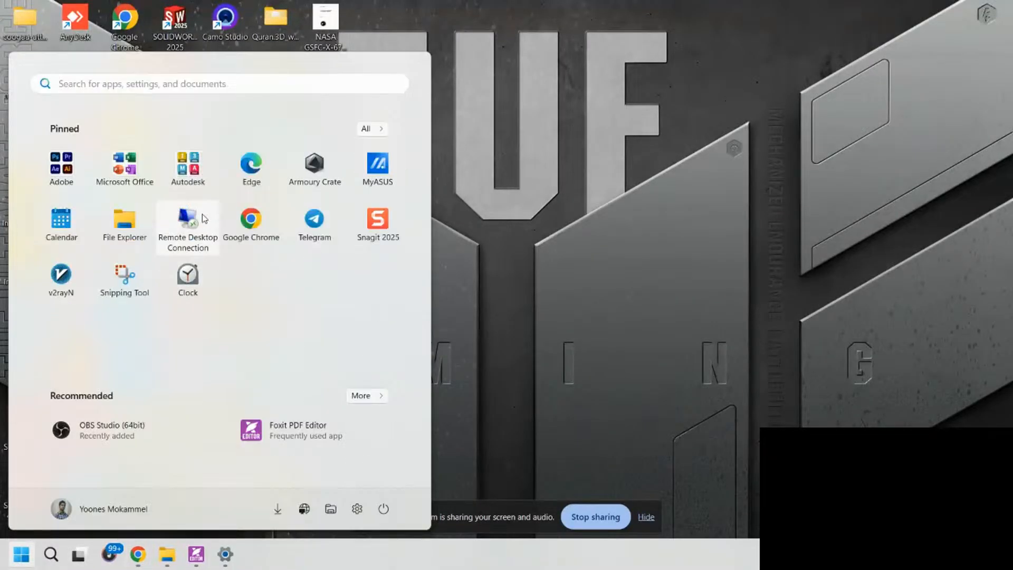
{"action": "left_click", "coordinate": [196, 555]}
{"action": "mouse_move", "coordinate": [464, 319]}
{"action": "left_mouse_down"}
{"action": "mouse_move", "coordinate": [559, 314]}
{"action": "mouse_move", "coordinate": [640, 332]}
{"action": "left_mouse_up"}
{"action": "scroll", "coordinate": [627, 335], "scroll_direction": "down", "scroll_amount": 8, "text": "ctrl"}
{"action": "mouse_move", "coordinate": [786, 471]}
{"action": "left_mouse_down"}
{"action": "mouse_move", "coordinate": [716, 348]}
{"action": "mouse_move", "coordinate": [641, 281]}
{"action": "left_mouse_up"}
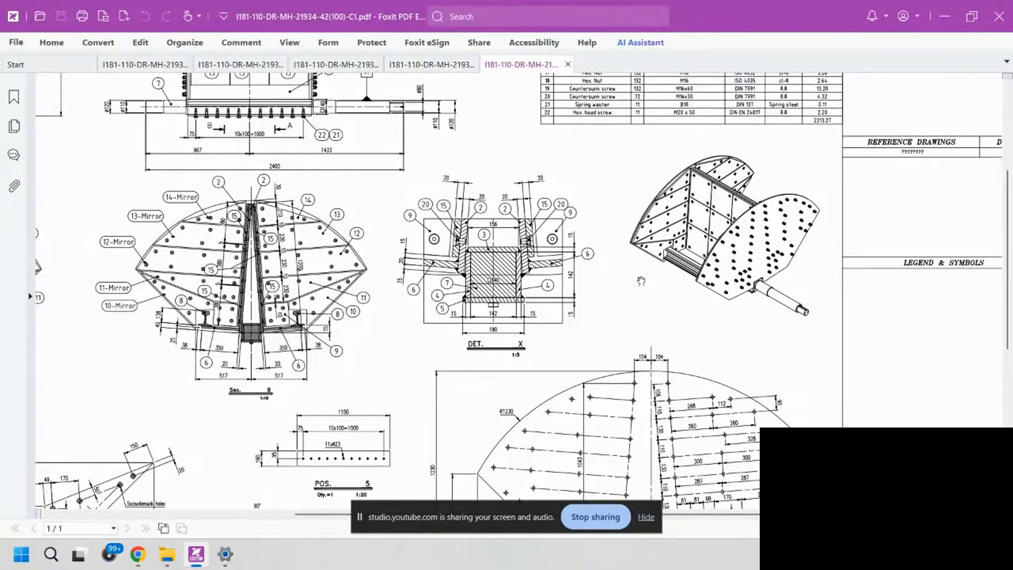
{"action": "left_click_drag", "start_coordinate": [609, 358], "coordinate": [593, 186]}
{"action": "left_click_drag", "start_coordinate": [585, 294], "coordinate": [786, 187]}
{"action": "left_click_drag", "start_coordinate": [550, 334], "coordinate": [729, 326]}
{"action": "left_click_drag", "start_coordinate": [533, 318], "coordinate": [549, 215]}
{"action": "mouse_move", "coordinate": [717, 262]}
{"action": "left_mouse_down"}
{"action": "mouse_move", "coordinate": [426, 262]}
{"action": "mouse_move", "coordinate": [316, 341]}
{"action": "left_mouse_up"}
{"action": "left_click_drag", "start_coordinate": [641, 231], "coordinate": [585, 469]}
{"action": "left_click_drag", "start_coordinate": [596, 84], "coordinate": [580, 342]}
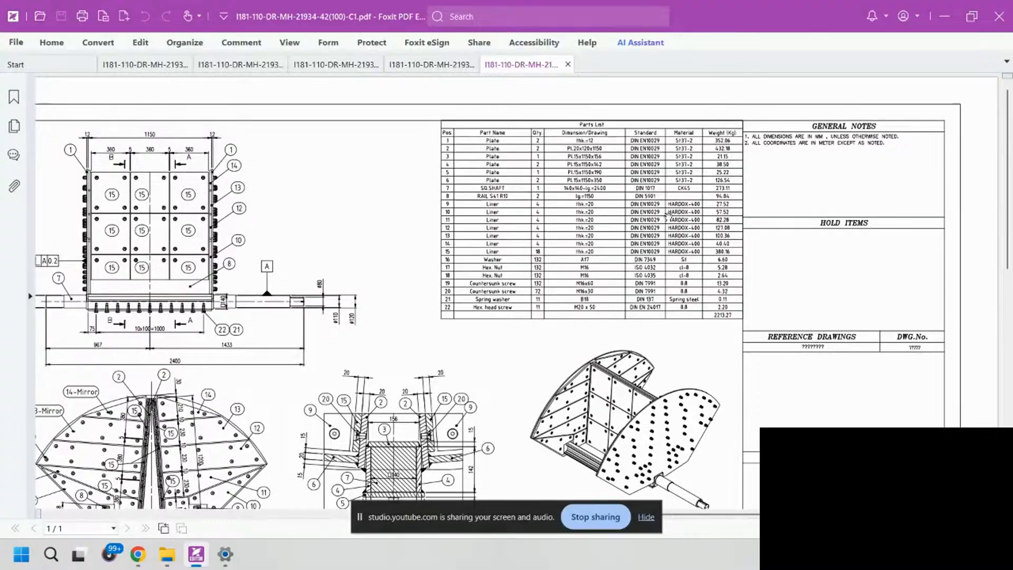
- Examine the parts list of the blade drawing, including the plate, shaft, rail and liner rows with their materials
{"action": "scroll", "coordinate": [640, 236], "scroll_direction": "up", "scroll_amount": 2, "text": "ctrl"}
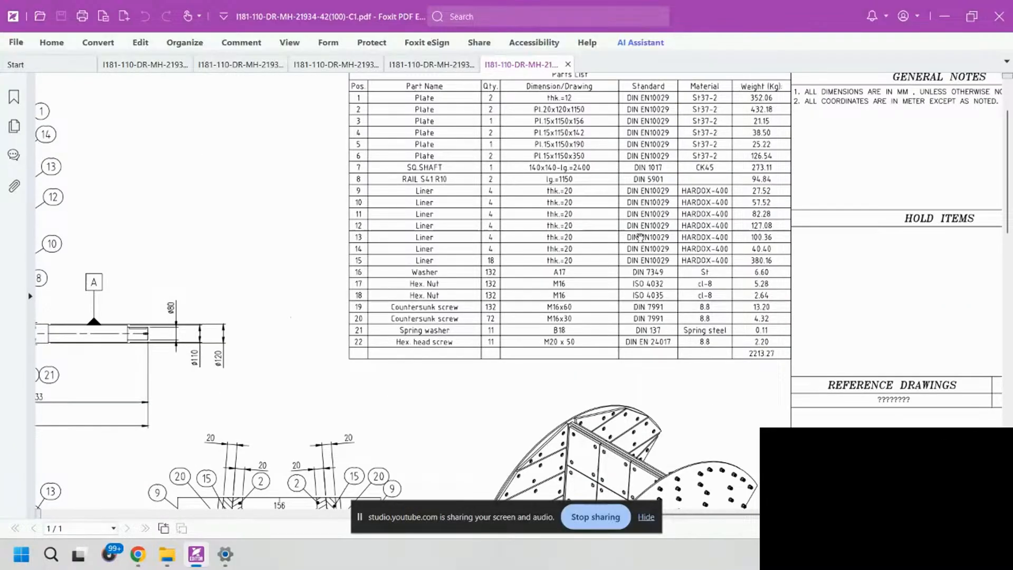
{"action": "scroll", "coordinate": [640, 238], "scroll_direction": "up", "scroll_amount": 2, "text": "ctrl"}
{"action": "left_click_drag", "start_coordinate": [640, 237], "coordinate": [613, 403]}
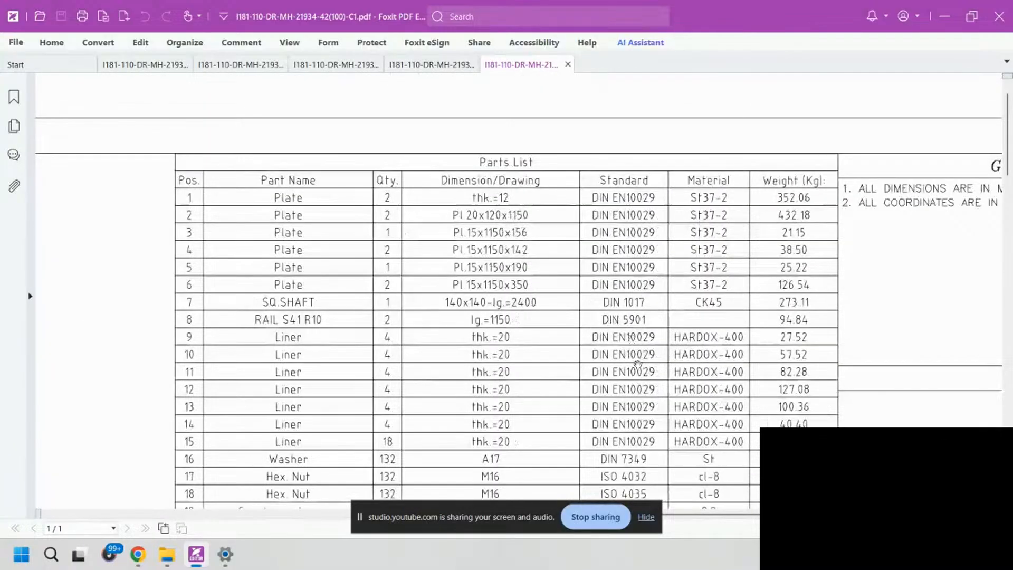
{"action": "left_click_drag", "start_coordinate": [639, 364], "coordinate": [638, 266]}
{"action": "scroll", "coordinate": [638, 266], "scroll_direction": "up", "scroll_amount": 2}
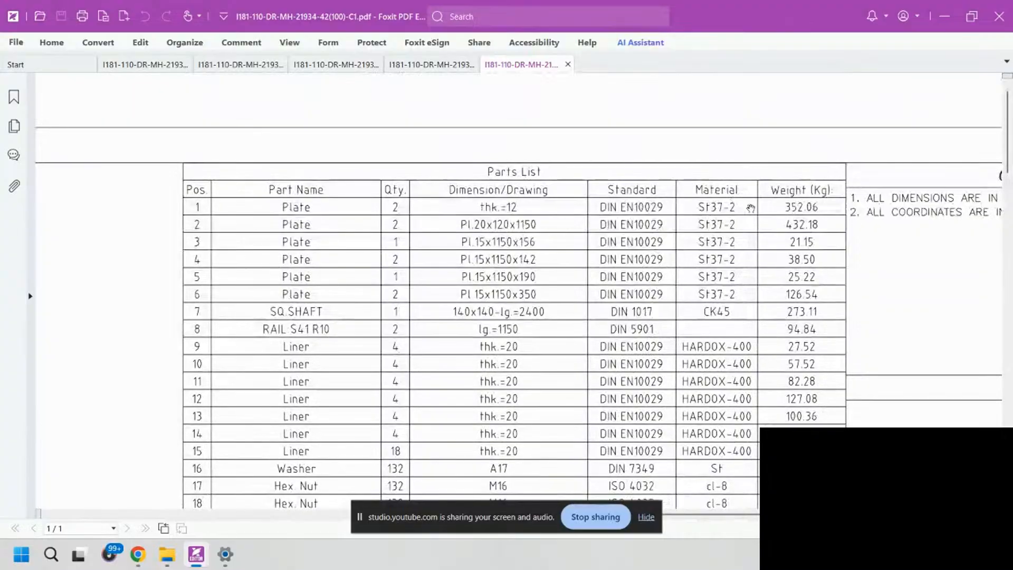
{"action": "scroll", "coordinate": [324, 270], "scroll_direction": "down", "scroll_amount": 4, "text": "ctrl"}
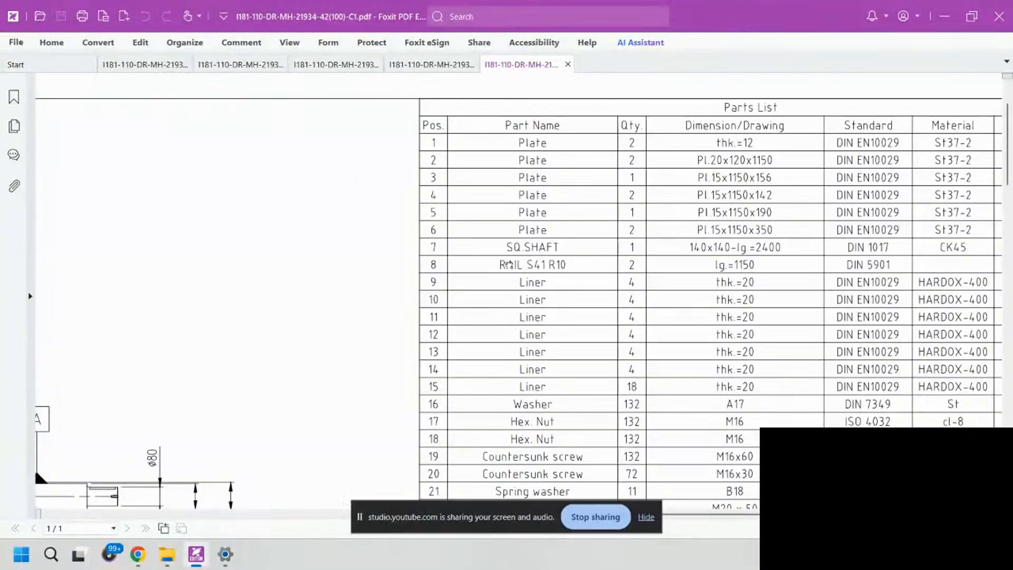
- Examine Sections A and B, Detail X and the hole layout of side plate Pos. 1 on the blade drawing
{"action": "left_click_drag", "start_coordinate": [278, 343], "coordinate": [593, 306]}
{"action": "mouse_move", "coordinate": [509, 363]}
{"action": "left_mouse_down"}
{"action": "mouse_move", "coordinate": [536, 328]}
{"action": "mouse_move", "coordinate": [543, 203]}
{"action": "left_mouse_up"}
{"action": "left_click_drag", "start_coordinate": [501, 335], "coordinate": [504, 232]}
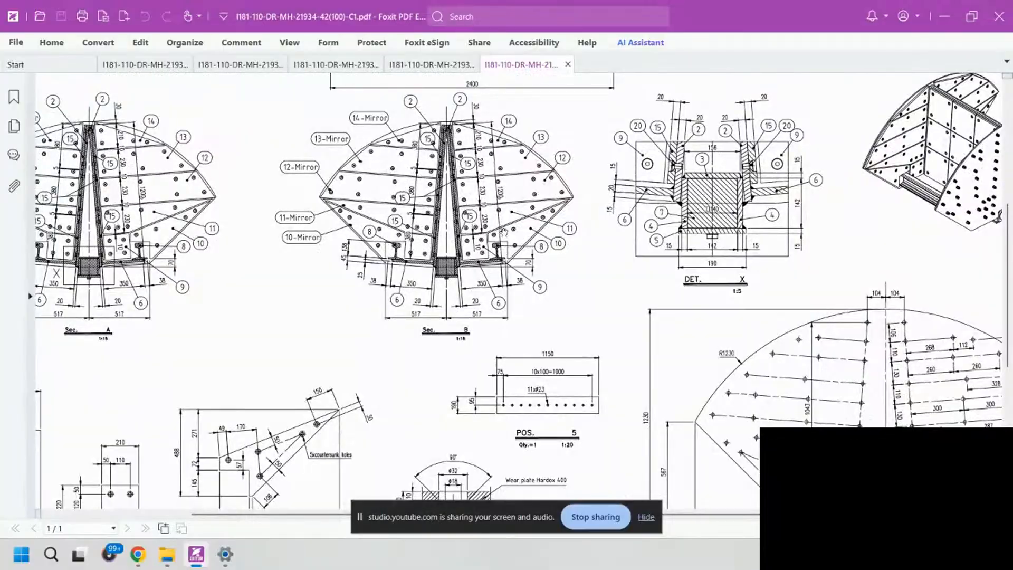
{"action": "left_click_drag", "start_coordinate": [605, 308], "coordinate": [530, 194]}
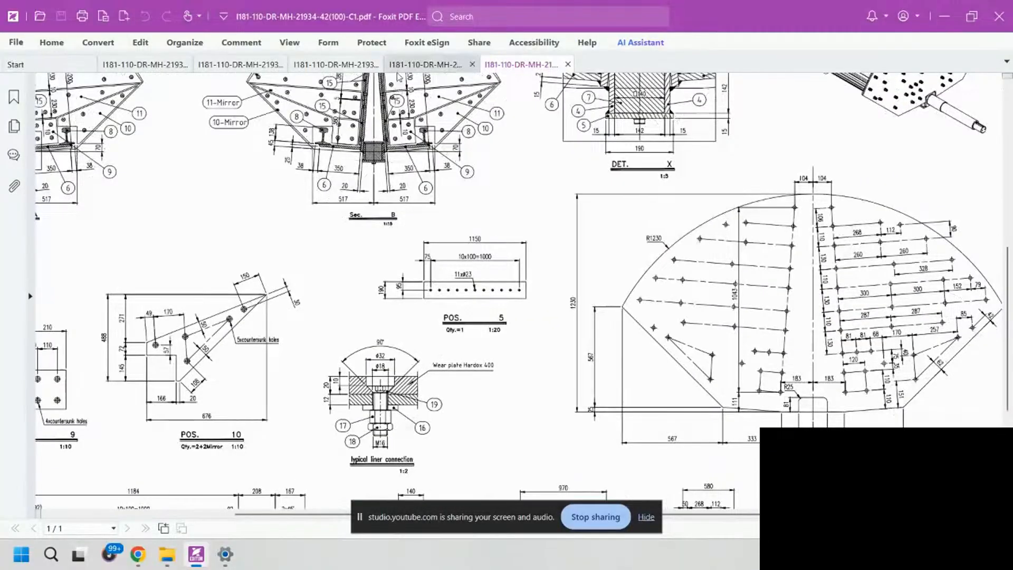
{"action": "left_click_drag", "start_coordinate": [651, 251], "coordinate": [536, 215]}
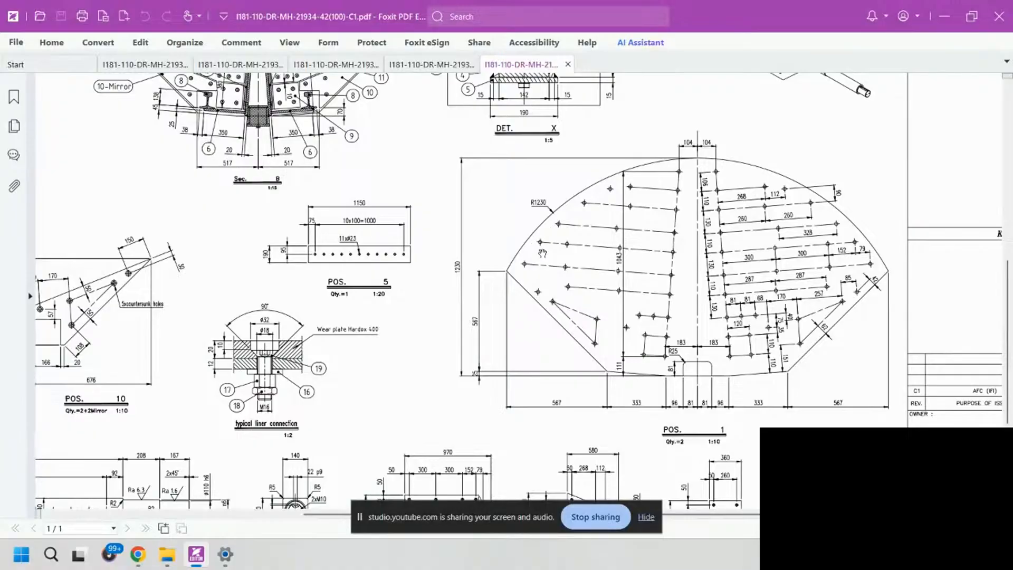
{"action": "left_click", "coordinate": [417, 65]}
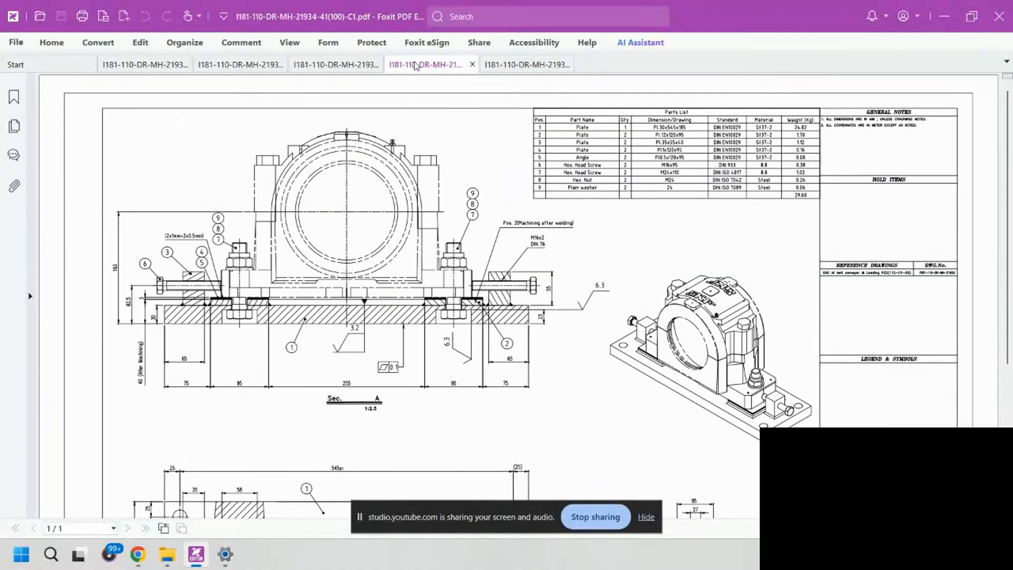
{"action": "left_click", "coordinate": [337, 64]}
{"action": "left_click", "coordinate": [227, 66]}
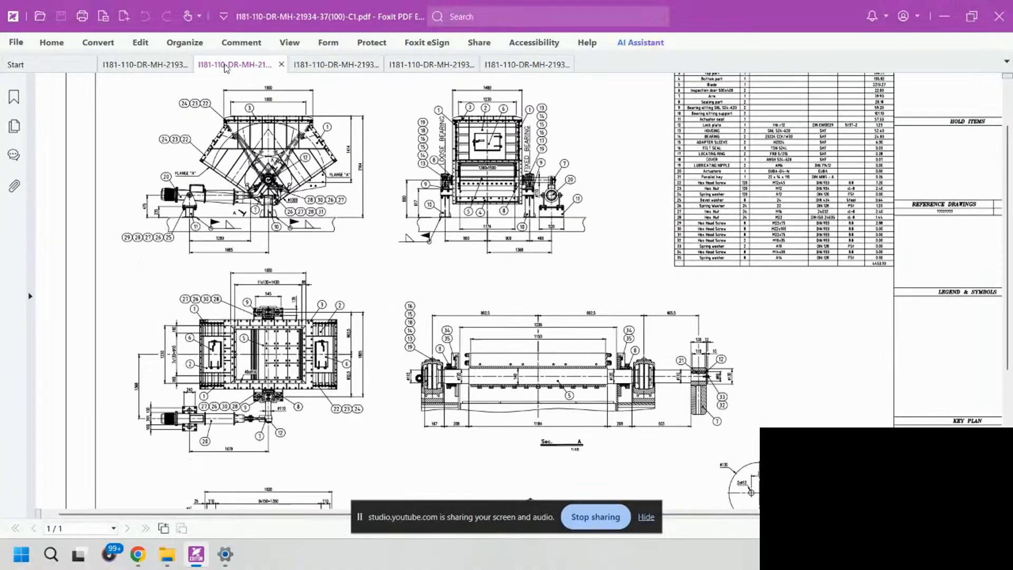
{"action": "scroll", "coordinate": [369, 242], "scroll_direction": "up", "scroll_amount": 2}
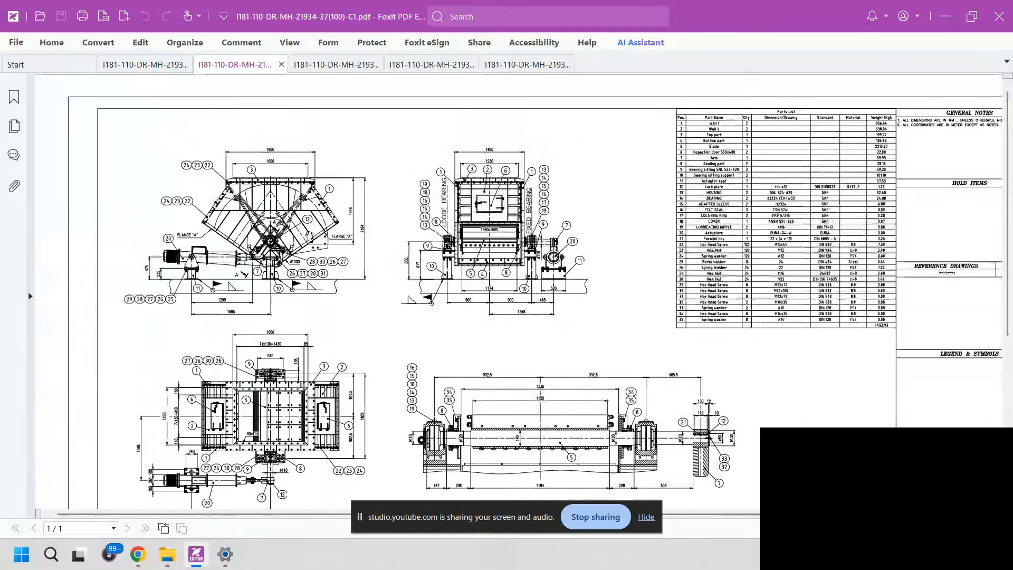
{"action": "scroll", "coordinate": [238, 238], "scroll_direction": "up", "scroll_amount": 5, "text": "ctrl"}
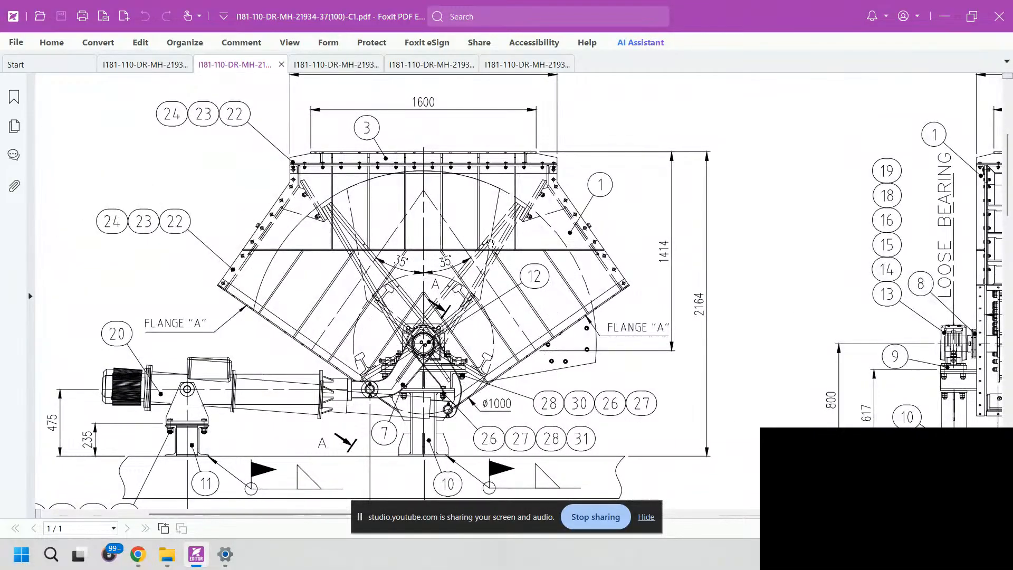
{"action": "left_click", "coordinate": [154, 70]}
{"action": "left_click_drag", "start_coordinate": [390, 272], "coordinate": [538, 280]}
{"action": "scroll", "coordinate": [641, 209], "scroll_direction": "up", "scroll_amount": 3, "text": "ctrl"}
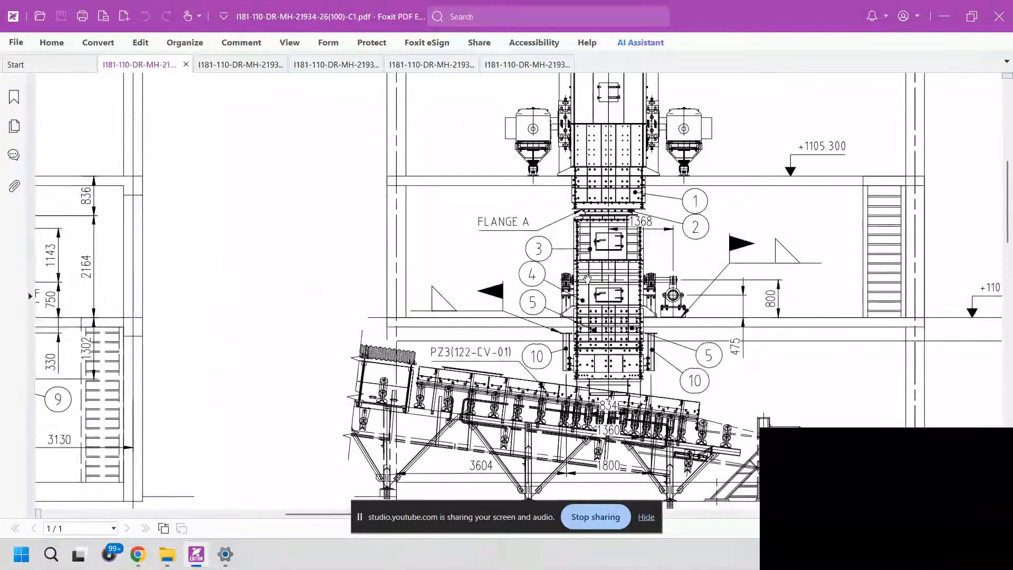
{"action": "left_click_drag", "start_coordinate": [450, 317], "coordinate": [840, 224]}
{"action": "left_click_drag", "start_coordinate": [261, 167], "coordinate": [520, 271]}
{"action": "scroll", "coordinate": [520, 271], "scroll_direction": "up", "scroll_amount": 3, "text": "ctrl"}
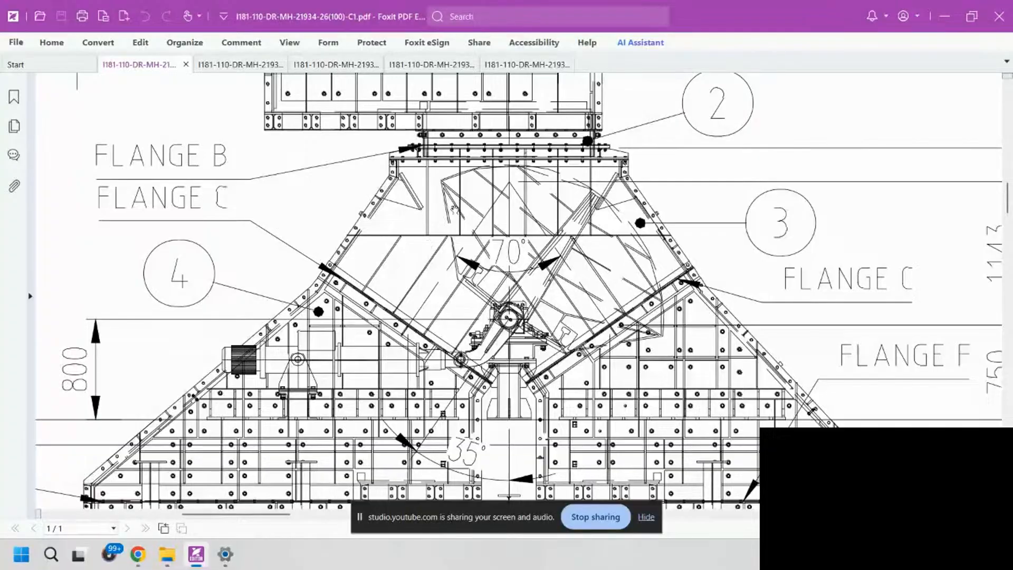
{"action": "mouse_move", "coordinate": [537, 375]}
{"action": "left_mouse_down"}
{"action": "mouse_move", "coordinate": [526, 240]}
{"action": "mouse_move", "coordinate": [506, 186]}
{"action": "left_mouse_up"}
{"action": "scroll", "coordinate": [526, 240], "scroll_direction": "down", "scroll_amount": 3, "text": "ctrl"}
{"action": "mouse_move", "coordinate": [507, 251]}
{"action": "left_mouse_down"}
{"action": "mouse_move", "coordinate": [482, 244]}
{"action": "mouse_move", "coordinate": [443, 324]}
{"action": "left_mouse_up"}
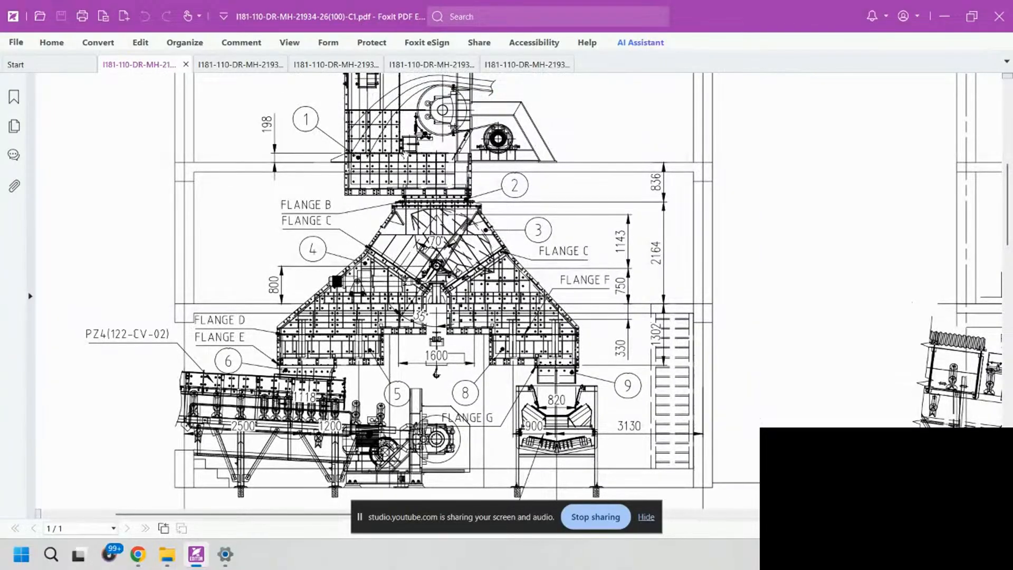
- Examine the layout drawing's section view showing the tilted blade between the two chute outlets
{"action": "left_click_drag", "start_coordinate": [523, 332], "coordinate": [375, 211]}
{"action": "left_click_drag", "start_coordinate": [624, 330], "coordinate": [355, 237]}
{"action": "left_click_drag", "start_coordinate": [576, 310], "coordinate": [441, 166]}
{"action": "left_click_drag", "start_coordinate": [564, 311], "coordinate": [456, 163]}
{"action": "left_click_drag", "start_coordinate": [634, 350], "coordinate": [496, 255]}
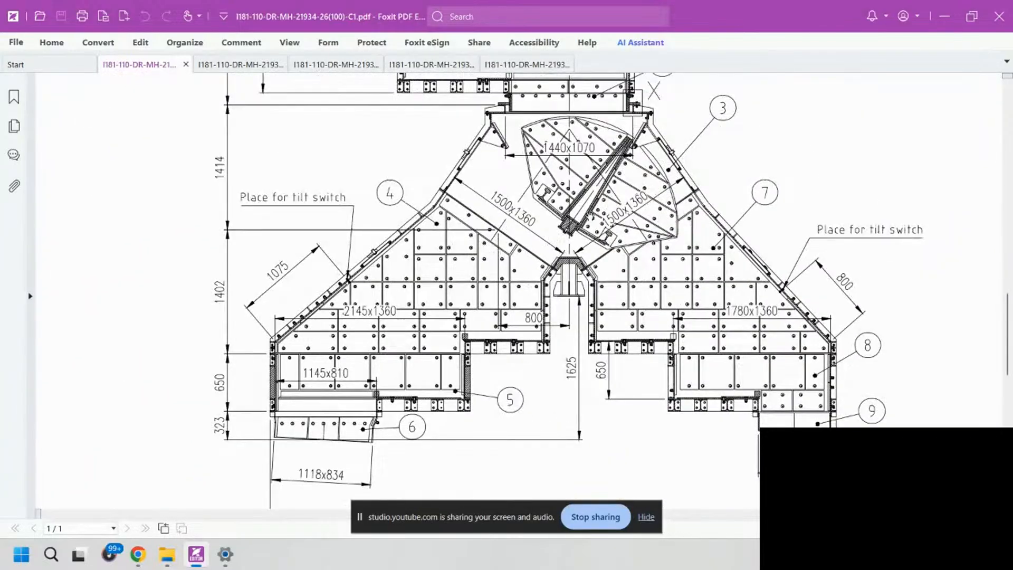
{"action": "scroll", "coordinate": [640, 187], "scroll_direction": "up", "scroll_amount": 3, "text": "ctrl"}
{"action": "left_click_drag", "start_coordinate": [640, 188], "coordinate": [618, 256]}
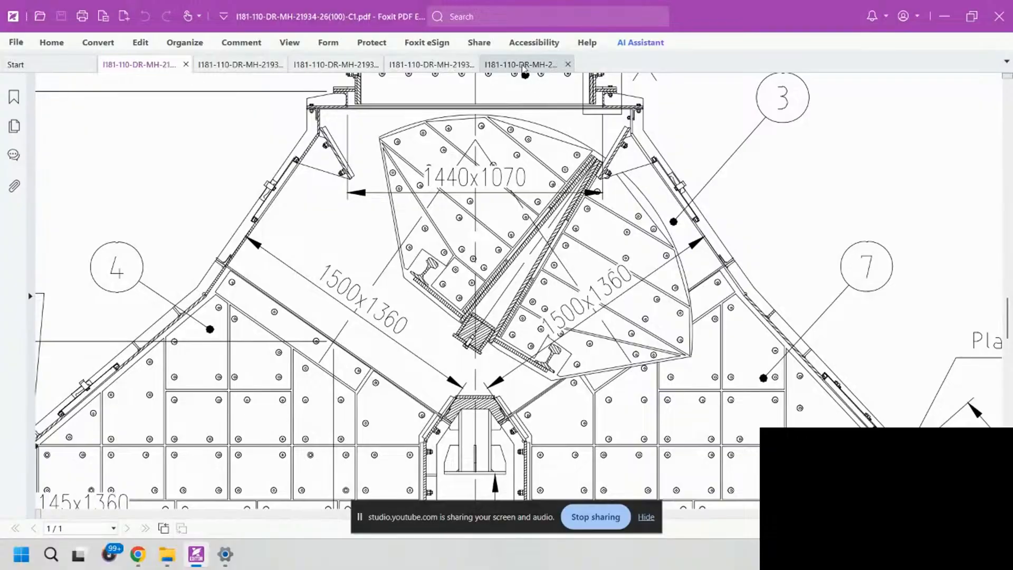
{"action": "left_click", "coordinate": [527, 64]}
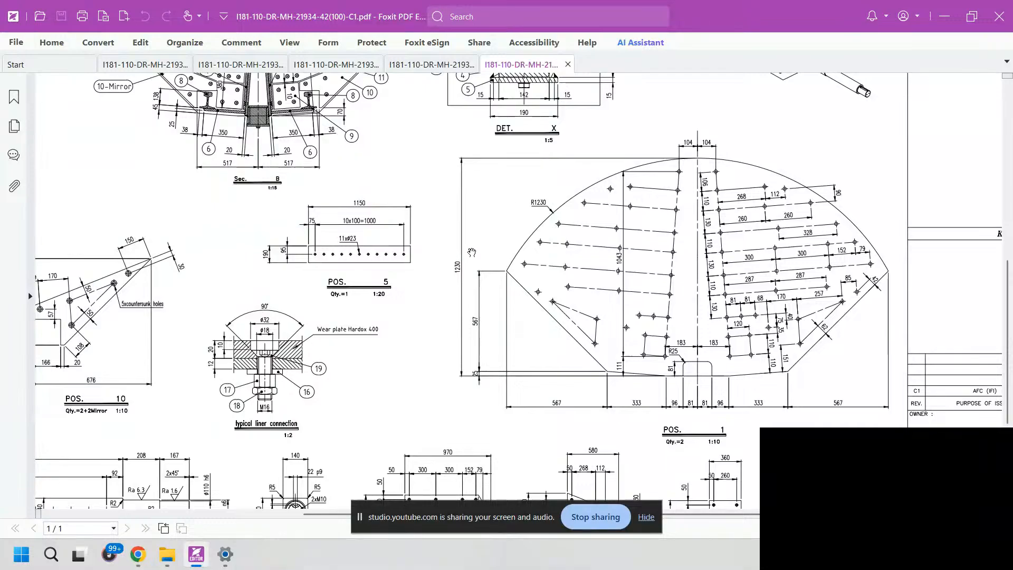
{"action": "scroll", "coordinate": [471, 253], "scroll_direction": "down", "scroll_amount": 1, "text": "ctrl"}
{"action": "scroll", "coordinate": [471, 253], "scroll_direction": "down", "scroll_amount": 1, "text": "ctrl"}
{"action": "left_click_drag", "start_coordinate": [449, 171], "coordinate": [520, 306]}
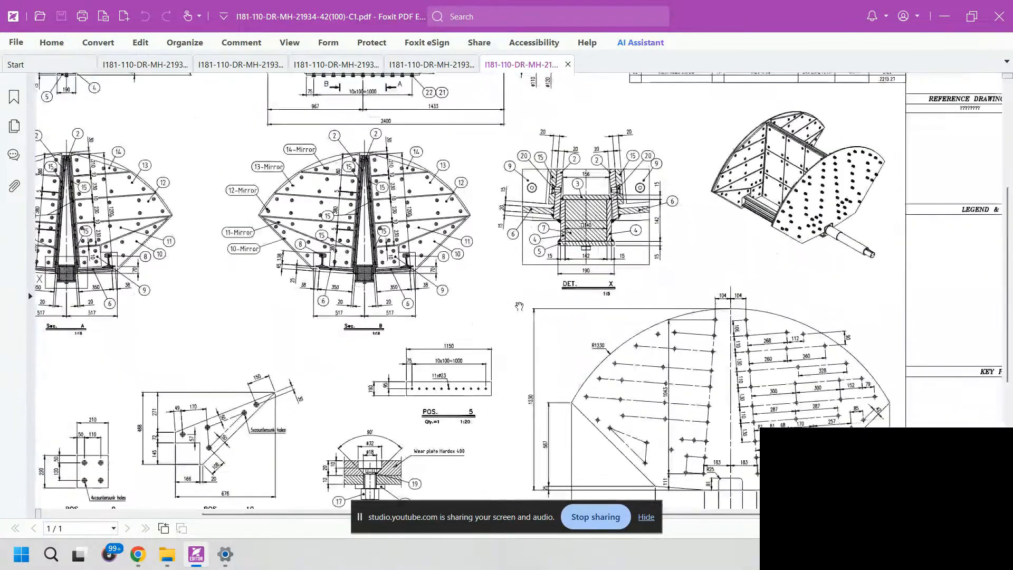
{"action": "mouse_move", "coordinate": [305, 230]}
{"action": "left_mouse_down"}
{"action": "mouse_move", "coordinate": [436, 325]}
{"action": "mouse_move", "coordinate": [453, 353]}
{"action": "mouse_move", "coordinate": [356, 446]}
{"action": "left_mouse_up"}
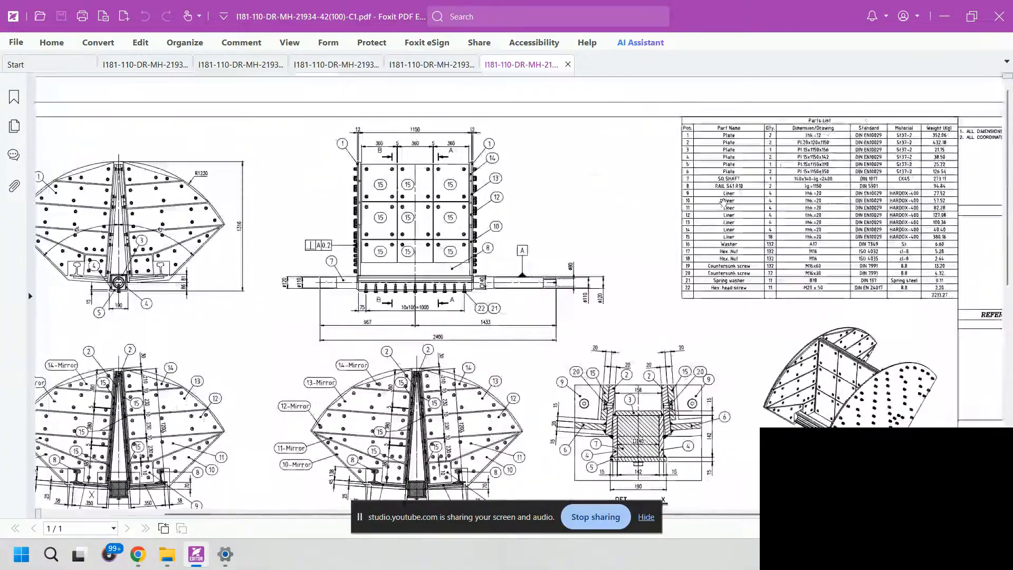
{"action": "left_click_drag", "start_coordinate": [723, 202], "coordinate": [654, 197]}
{"action": "left_click_drag", "start_coordinate": [761, 244], "coordinate": [672, 223]}
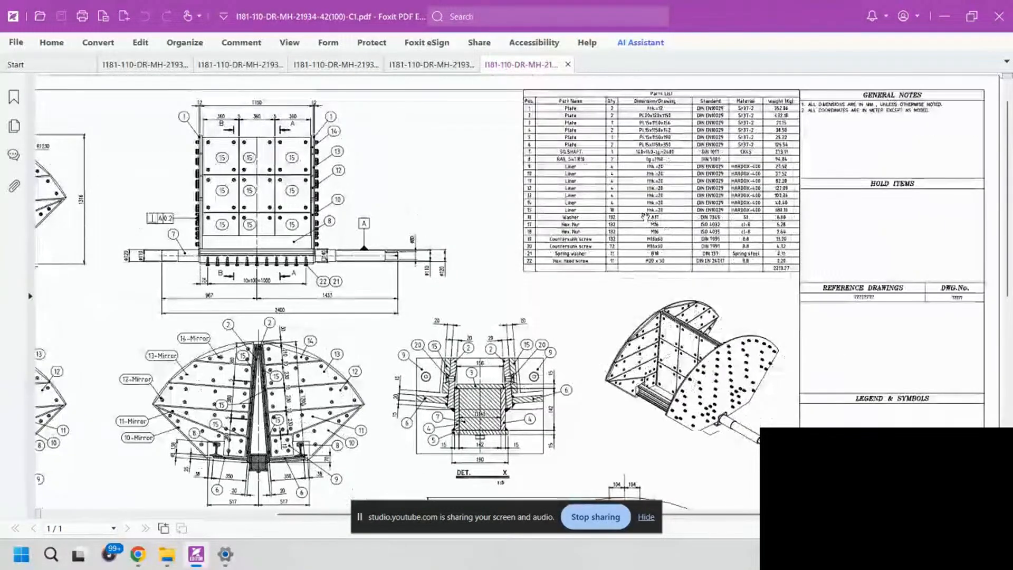
{"action": "scroll", "coordinate": [645, 216], "scroll_direction": "up", "scroll_amount": 2, "text": "ctrl"}
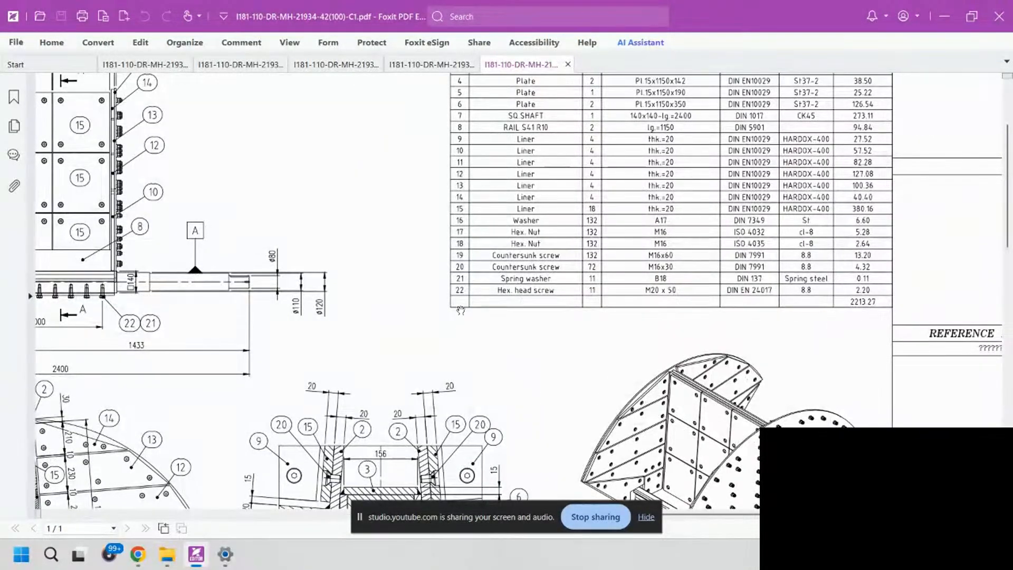
{"action": "left_click_drag", "start_coordinate": [466, 244], "coordinate": [428, 302]}
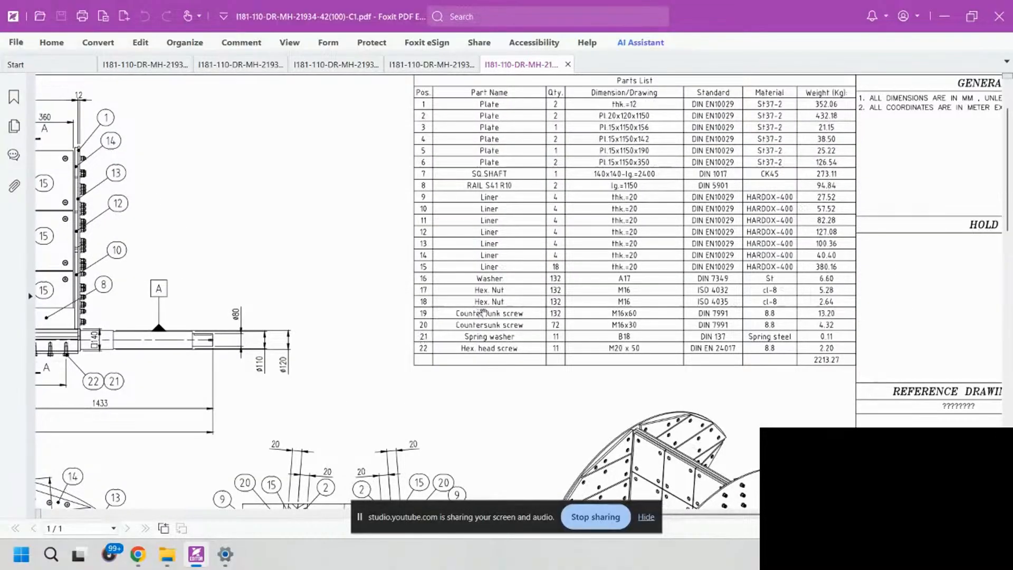
- Examine the square shaft Pos. 7 detail, including its stepped lengths, diameters, keyway, M20 holes and end view
{"action": "mouse_move", "coordinate": [448, 264]}
{"action": "left_mouse_down"}
{"action": "mouse_move", "coordinate": [643, 313]}
{"action": "mouse_move", "coordinate": [690, 313]}
{"action": "left_mouse_up"}
{"action": "left_click_drag", "start_coordinate": [660, 266], "coordinate": [890, 152]}
{"action": "scroll", "coordinate": [581, 310], "scroll_direction": "down", "scroll_amount": 4, "text": "ctrl"}
{"action": "left_click_drag", "start_coordinate": [505, 337], "coordinate": [557, 82]}
{"action": "mouse_move", "coordinate": [418, 449]}
{"action": "left_mouse_down"}
{"action": "mouse_move", "coordinate": [481, 257]}
{"action": "mouse_move", "coordinate": [492, 160]}
{"action": "left_mouse_up"}
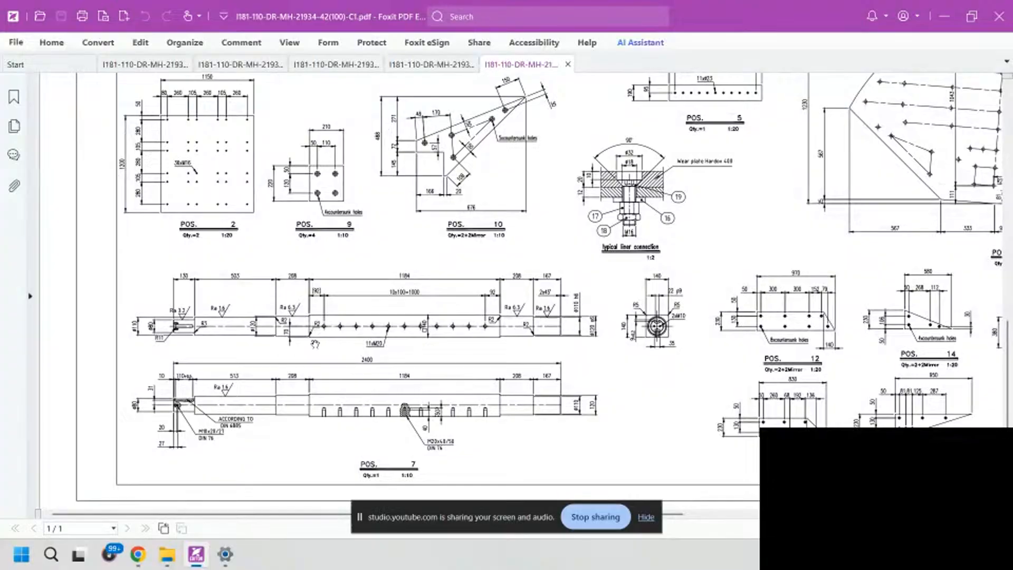
{"action": "scroll", "coordinate": [176, 339], "scroll_direction": "up", "scroll_amount": 5, "text": "ctrl"}
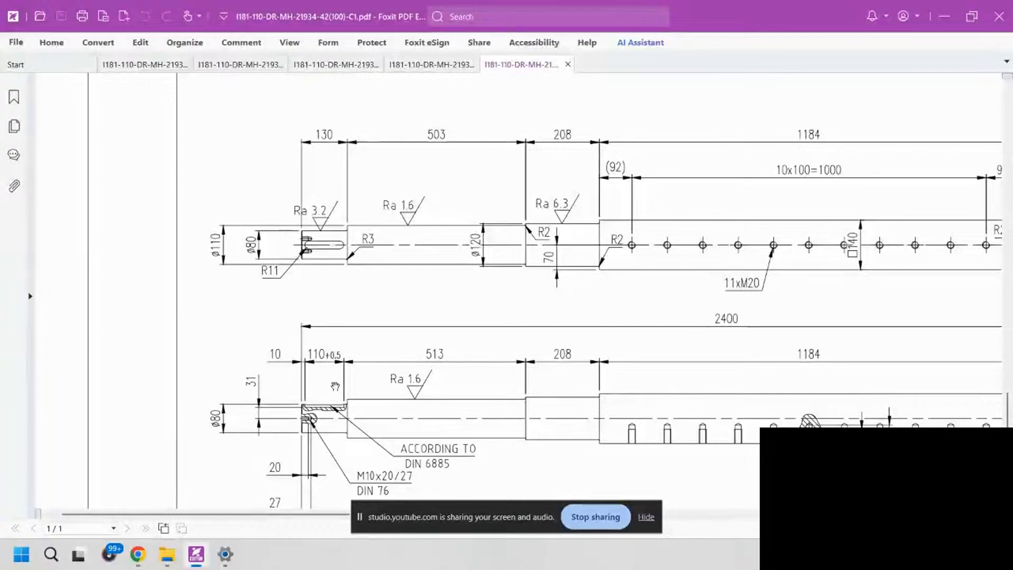
{"action": "mouse_move", "coordinate": [568, 406]}
{"action": "left_mouse_down"}
{"action": "mouse_move", "coordinate": [499, 348]}
{"action": "mouse_move", "coordinate": [428, 362]}
{"action": "mouse_move", "coordinate": [359, 349]}
{"action": "left_mouse_up"}
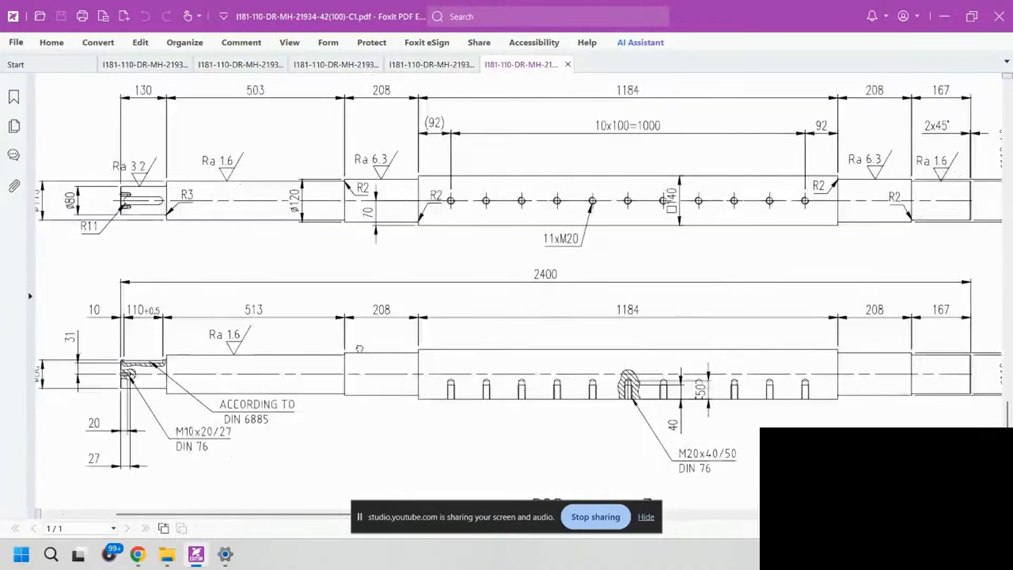
{"action": "left_click_drag", "start_coordinate": [764, 347], "coordinate": [289, 344]}
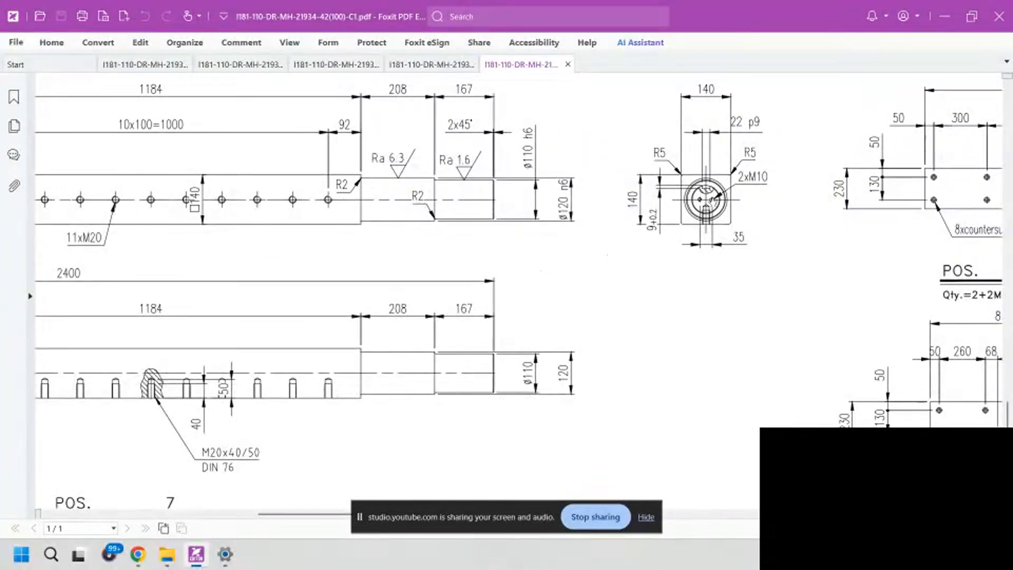
{"action": "mouse_move", "coordinate": [231, 206]}
{"action": "left_mouse_down"}
{"action": "mouse_move", "coordinate": [495, 230]}
{"action": "mouse_move", "coordinate": [589, 254]}
{"action": "left_mouse_up"}
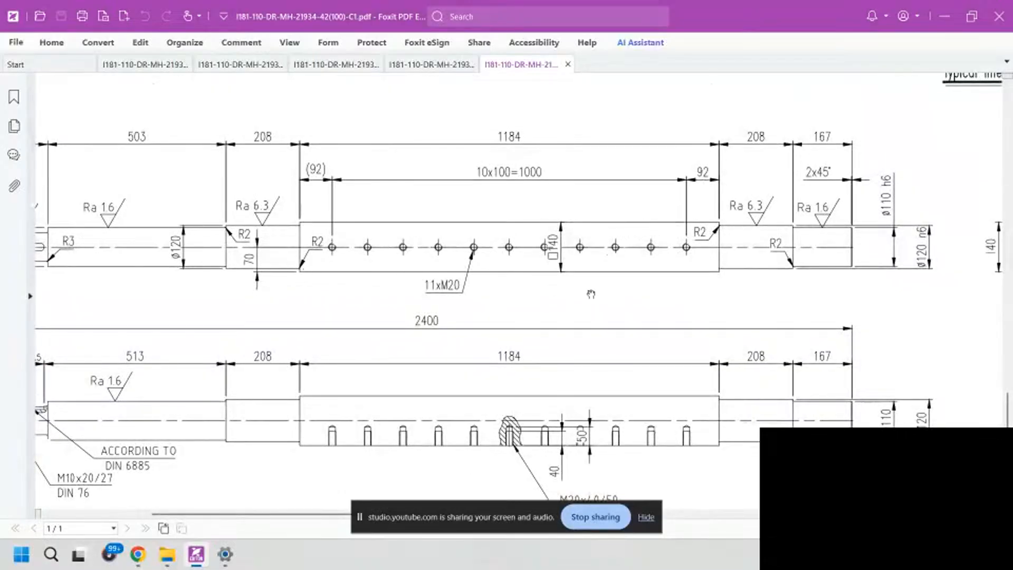
{"action": "left_click_drag", "start_coordinate": [707, 236], "coordinate": [630, 240]}
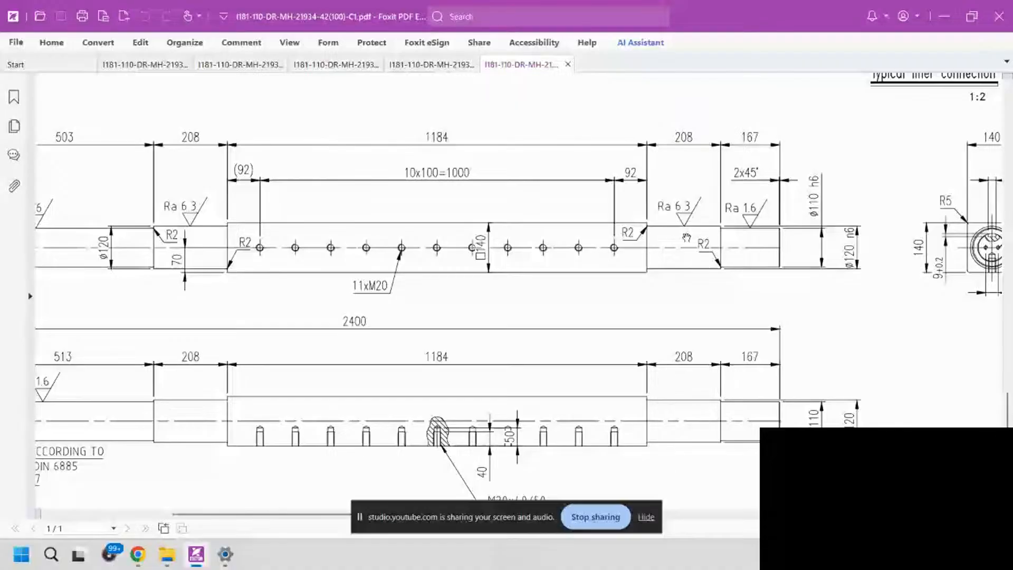
{"action": "mouse_move", "coordinate": [686, 238]}
{"action": "left_mouse_down"}
{"action": "mouse_move", "coordinate": [685, 254]}
{"action": "mouse_move", "coordinate": [655, 264]}
{"action": "left_mouse_up"}
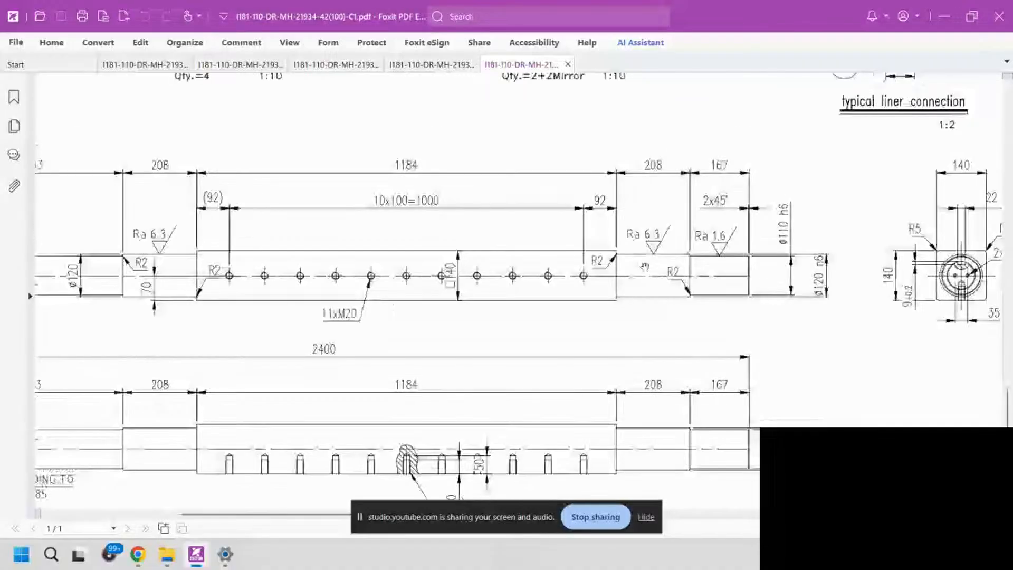
- Go back over the plate details and section views to the isometric view of the blade assembly
{"action": "left_click_drag", "start_coordinate": [774, 146], "coordinate": [633, 275]}
{"action": "scroll", "coordinate": [633, 275], "scroll_direction": "down", "scroll_amount": 5, "text": "ctrl"}
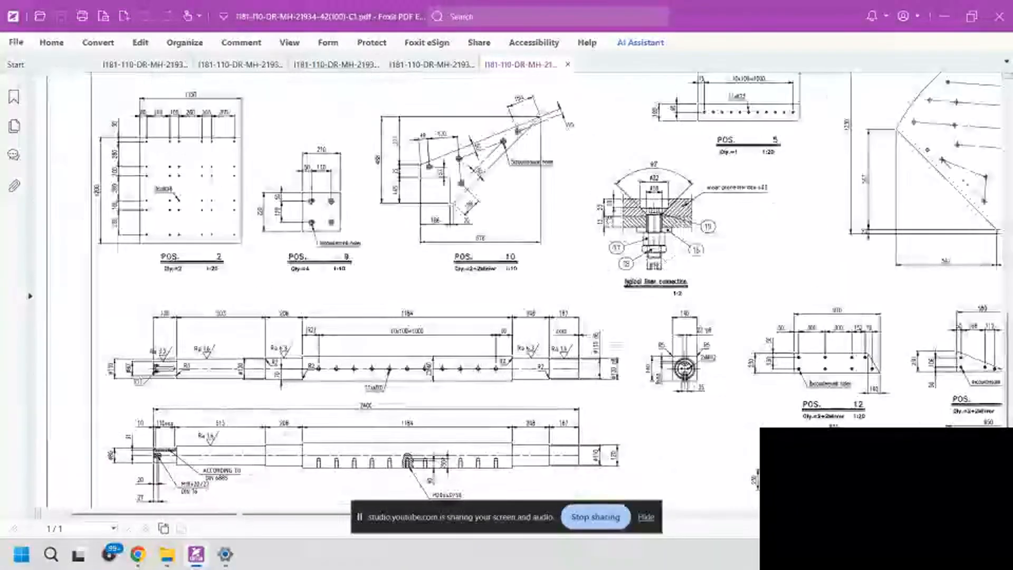
{"action": "left_click_drag", "start_coordinate": [541, 266], "coordinate": [515, 332]}
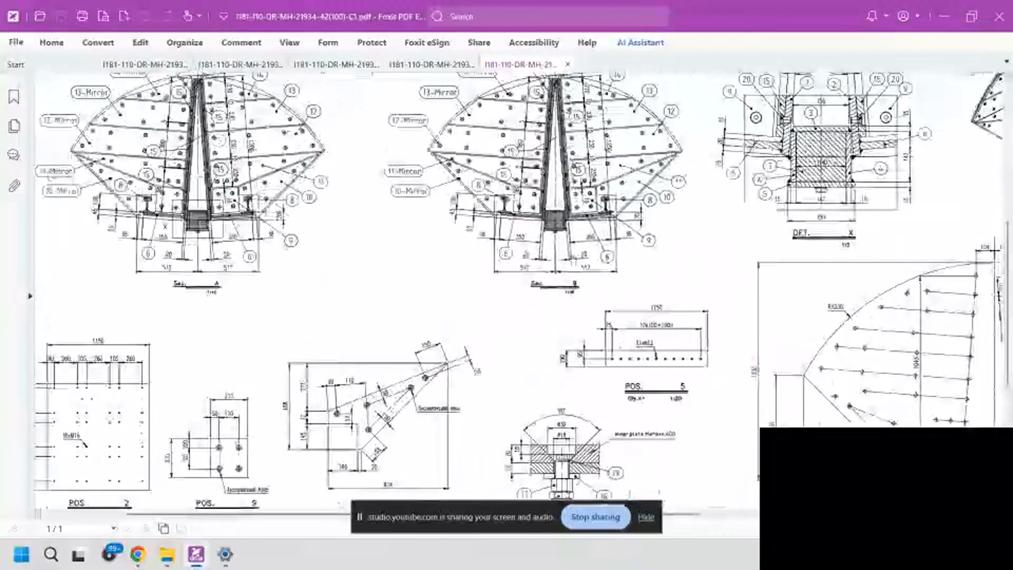
{"action": "left_click_drag", "start_coordinate": [649, 255], "coordinate": [563, 319]}
{"action": "mouse_move", "coordinate": [878, 246]}
{"action": "left_mouse_down"}
{"action": "mouse_move", "coordinate": [654, 273]}
{"action": "mouse_move", "coordinate": [630, 311]}
{"action": "mouse_move", "coordinate": [636, 363]}
{"action": "left_mouse_up"}
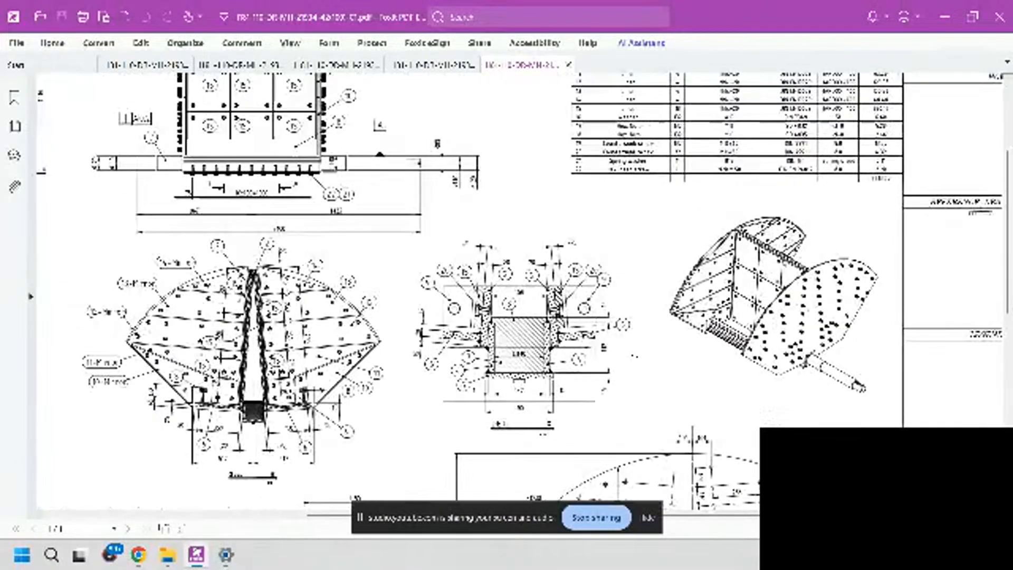
{"action": "scroll", "coordinate": [807, 367], "scroll_direction": "up", "scroll_amount": 5, "text": "ctrl"}
{"action": "mouse_move", "coordinate": [689, 291]}
{"action": "left_mouse_down"}
{"action": "mouse_move", "coordinate": [633, 305]}
{"action": "mouse_move", "coordinate": [582, 345]}
{"action": "left_mouse_up"}
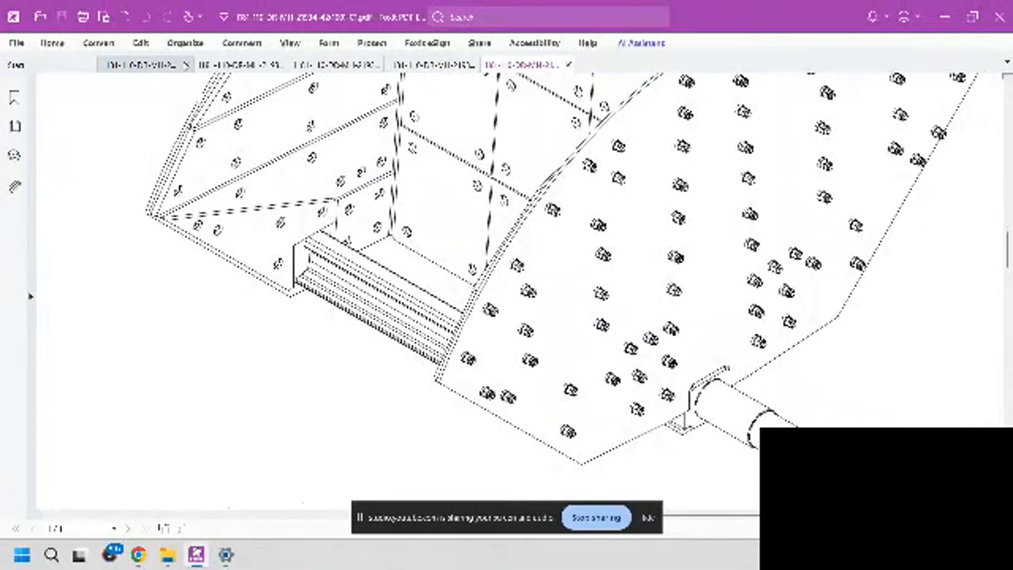
{"action": "left_click", "coordinate": [160, 67]}
{"action": "left_click_drag", "start_coordinate": [497, 365], "coordinate": [563, 169]}
{"action": "scroll", "coordinate": [563, 174], "scroll_direction": "down", "scroll_amount": 4, "text": "ctrl"}
{"action": "left_click_drag", "start_coordinate": [559, 391], "coordinate": [558, 189]}
{"action": "left_click_drag", "start_coordinate": [675, 350], "coordinate": [537, 241]}
{"action": "scroll", "coordinate": [709, 265], "scroll_direction": "up", "scroll_amount": 7, "text": "ctrl"}
{"action": "scroll", "coordinate": [735, 238], "scroll_direction": "up", "scroll_amount": 1, "text": "ctrl"}
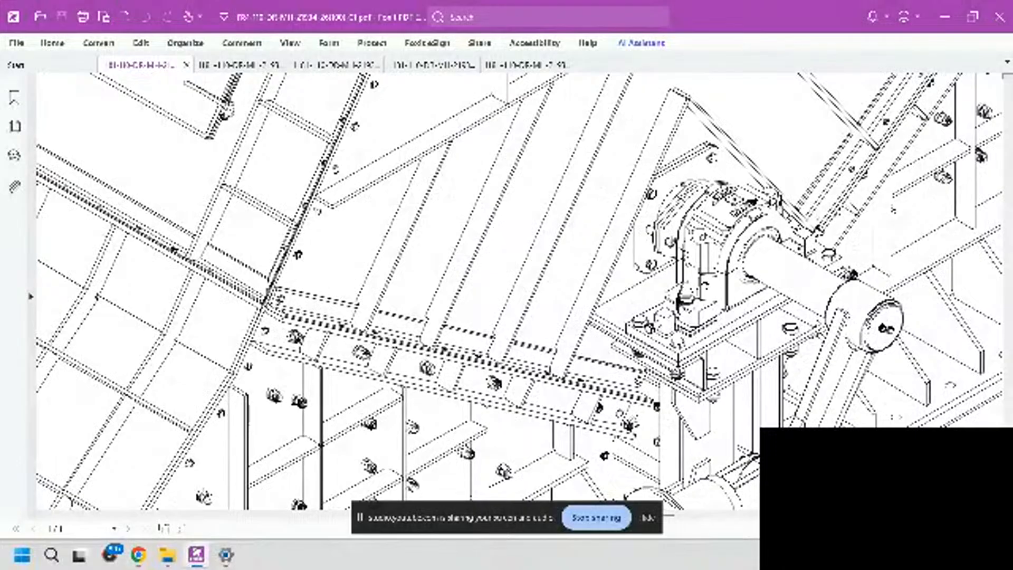
{"action": "left_click_drag", "start_coordinate": [685, 299], "coordinate": [703, 180]}
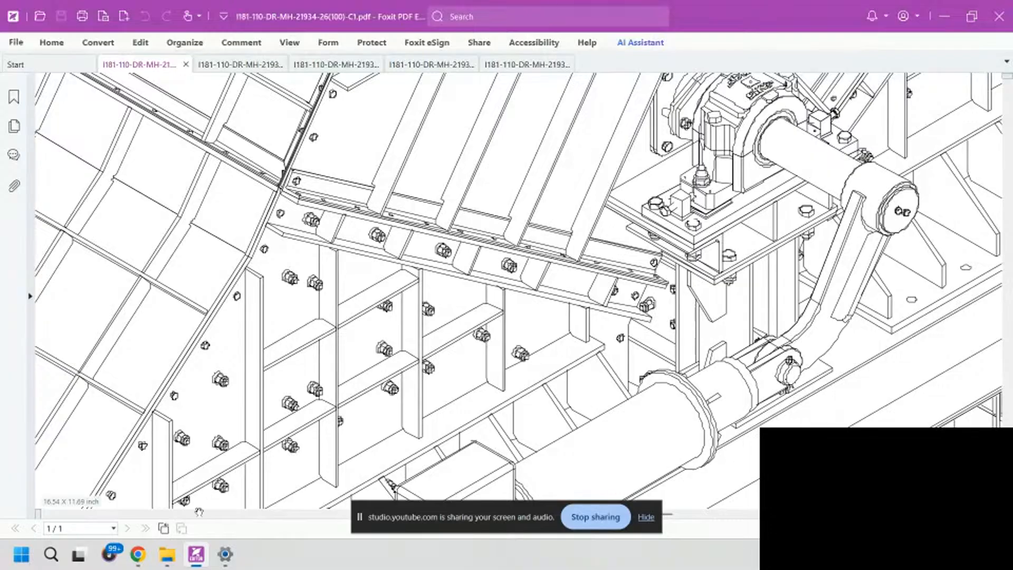
- Minimize the PDF editor and close the Windows volume mixer settings window
{"action": "left_click", "coordinate": [198, 556]}
{"action": "left_click", "coordinate": [224, 554]}
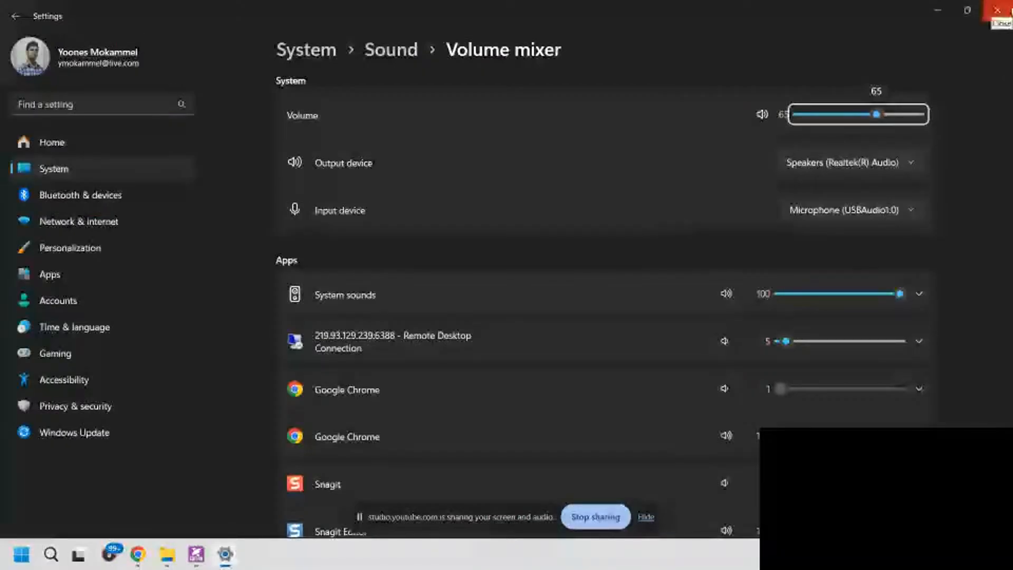
{"action": "left_click", "coordinate": [997, 11]}
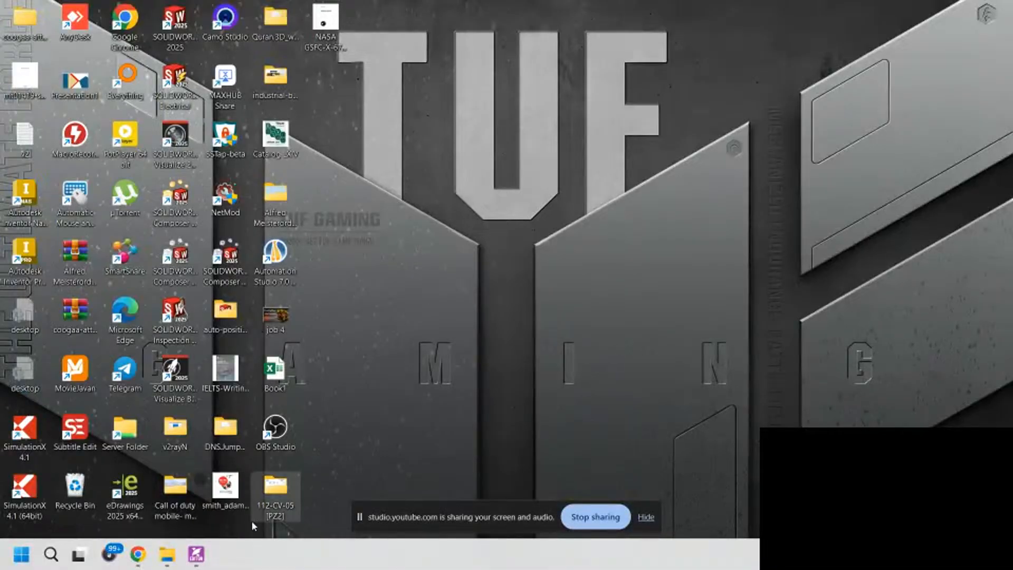
- Launch Autodesk Inventor Professional 2026 from the pinned Autodesk apps
{"action": "mouse_move", "coordinate": [165, 555]}
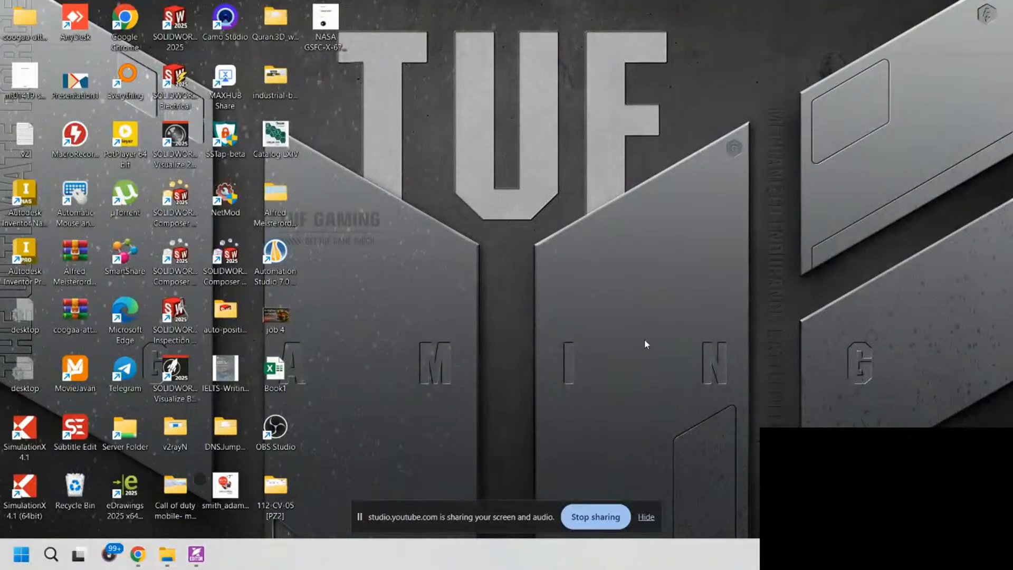
{"action": "left_click", "coordinate": [21, 554]}
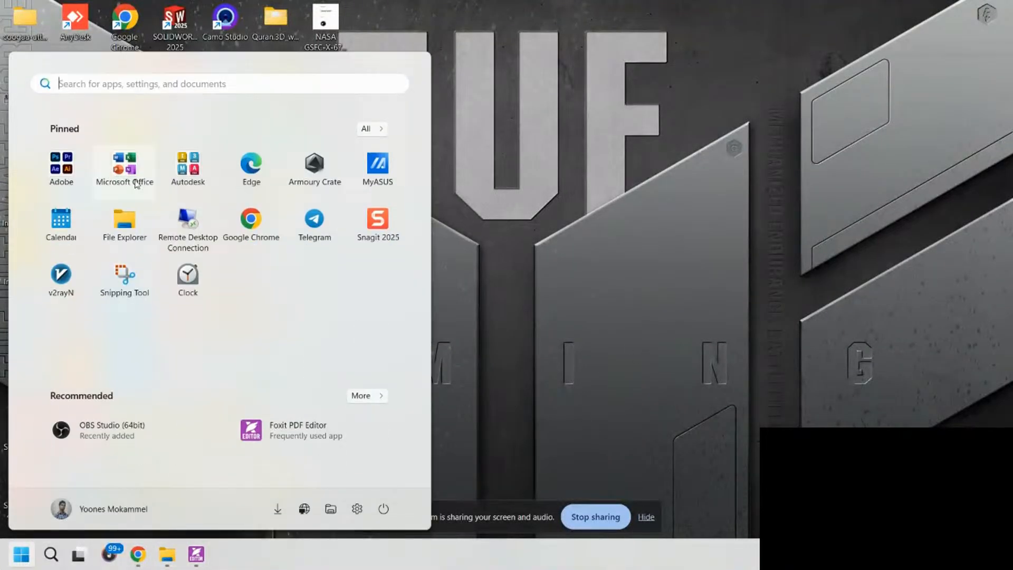
{"action": "left_click", "coordinate": [177, 182]}
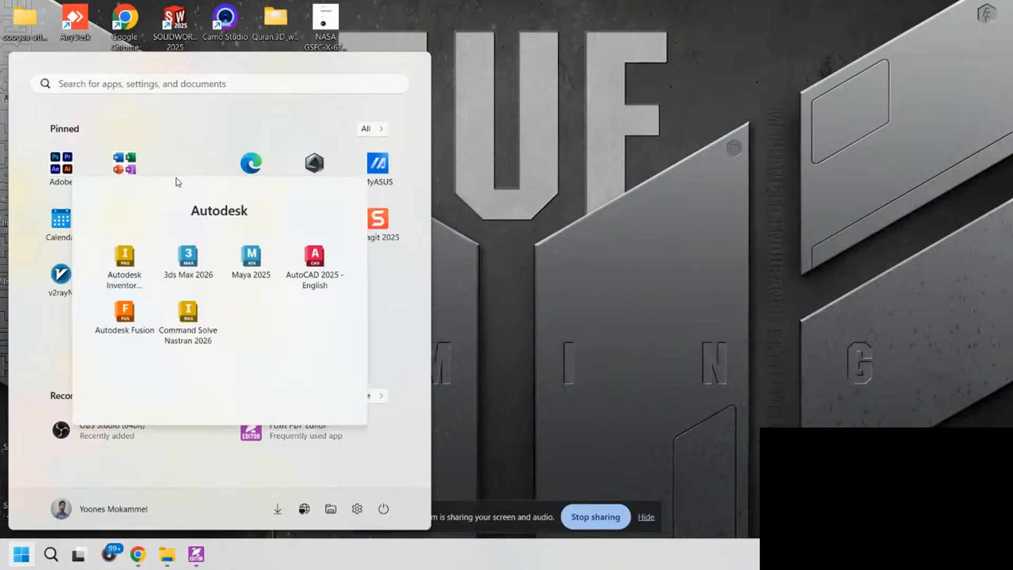
{"action": "left_click", "coordinate": [125, 269]}
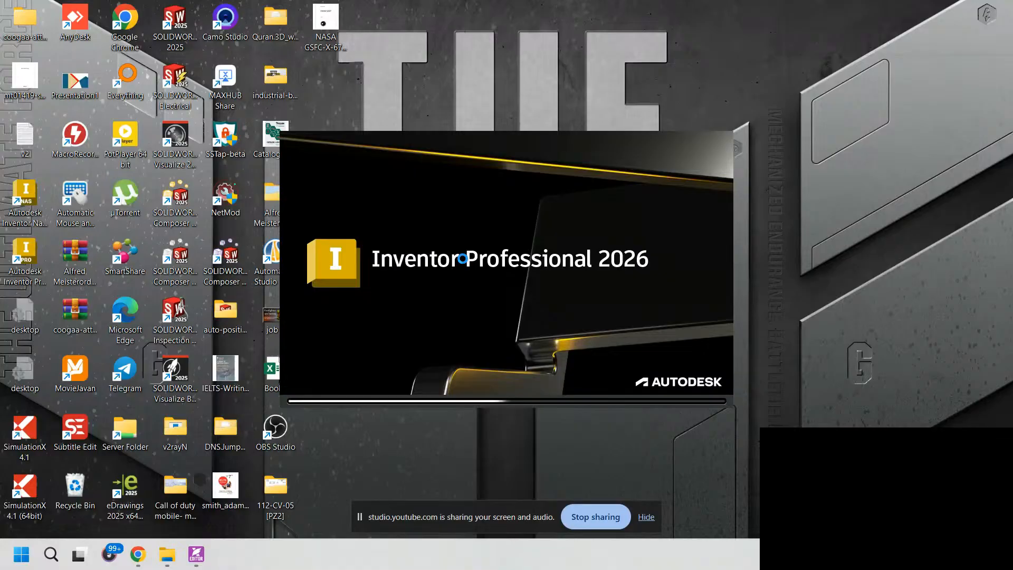
- Hide the Windows desktop icons while Inventor loads
{"action": "right_click", "coordinate": [700, 53]}
{"action": "mouse_move", "coordinate": [777, 68]}
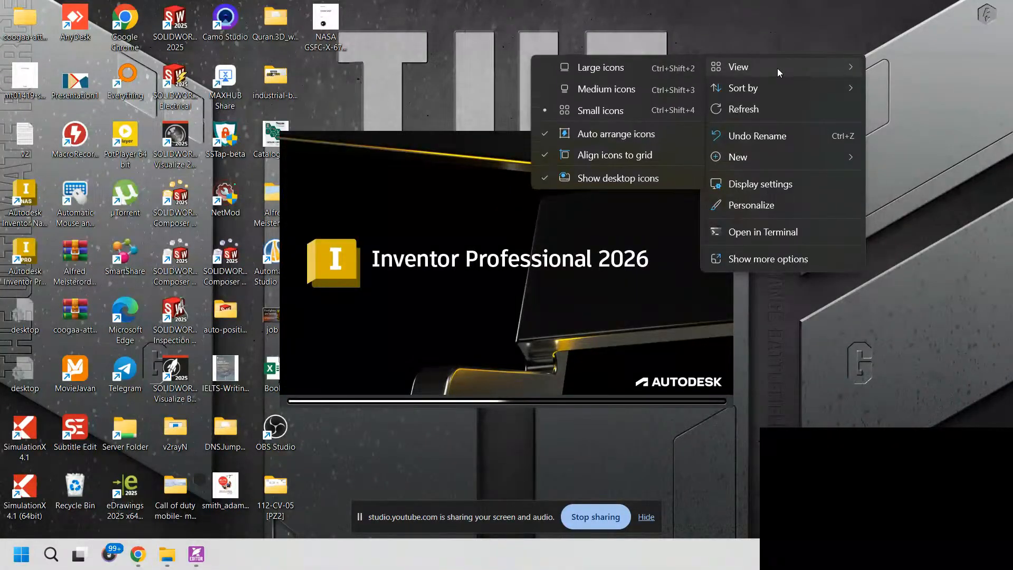
{"action": "left_click", "coordinate": [605, 181]}
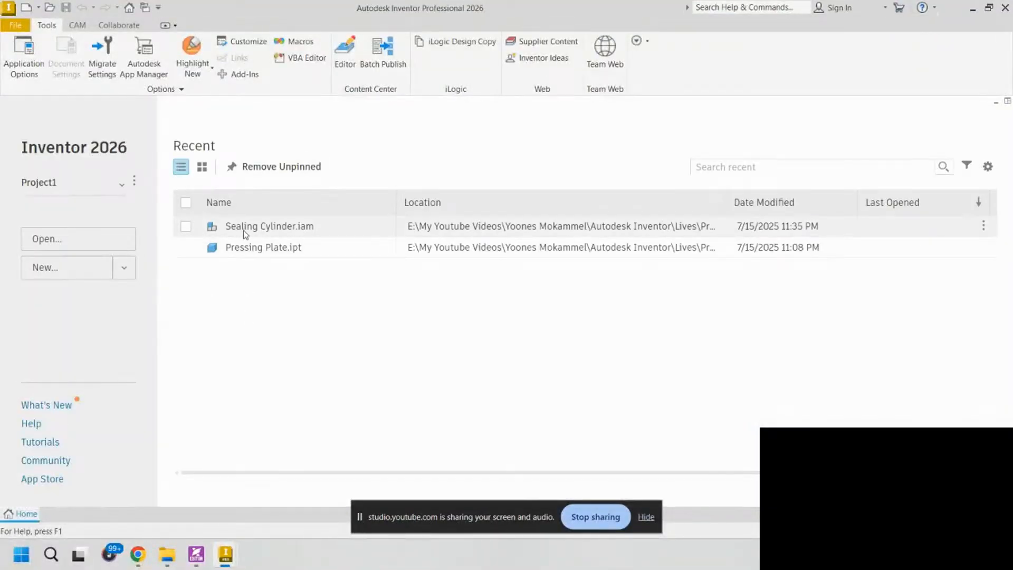
- Remove Sealing Cylinder.iam and Pressing Plate.ipt from Inventor's recent files
{"action": "left_click", "coordinate": [232, 226]}
{"action": "left_click", "coordinate": [188, 247]}
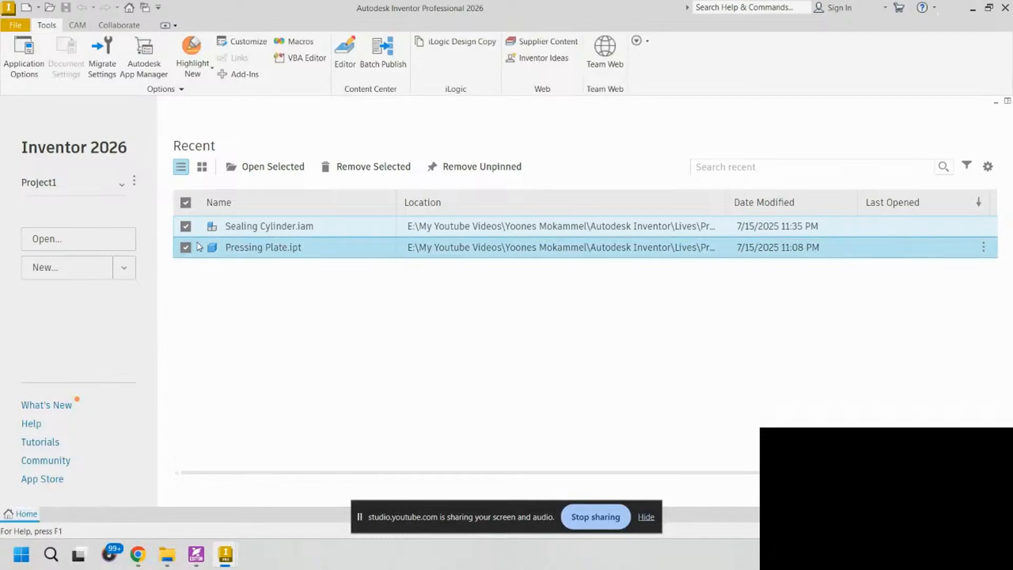
{"action": "left_click", "coordinate": [373, 166]}
- Open the project settings from the active project Project1 to manage the project list
{"action": "left_click", "coordinate": [134, 180]}
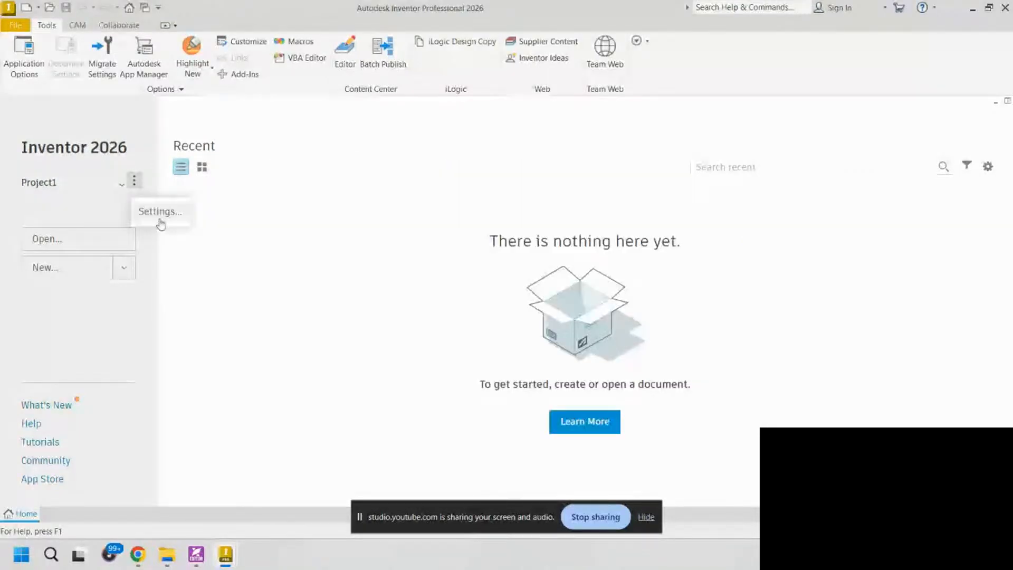
{"action": "left_click", "coordinate": [225, 208]}
{"action": "left_click", "coordinate": [137, 184]}
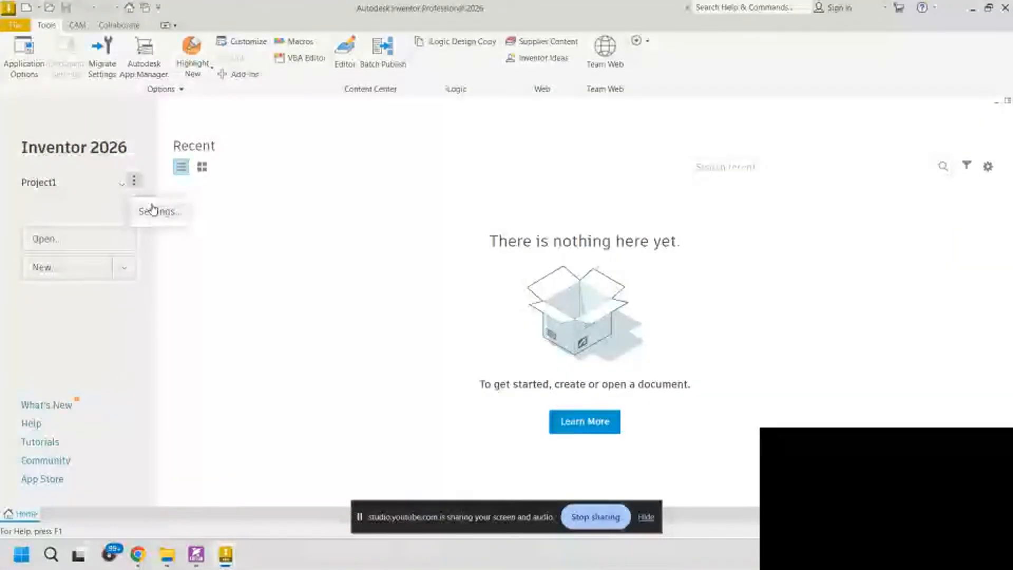
{"action": "left_click", "coordinate": [124, 184]}
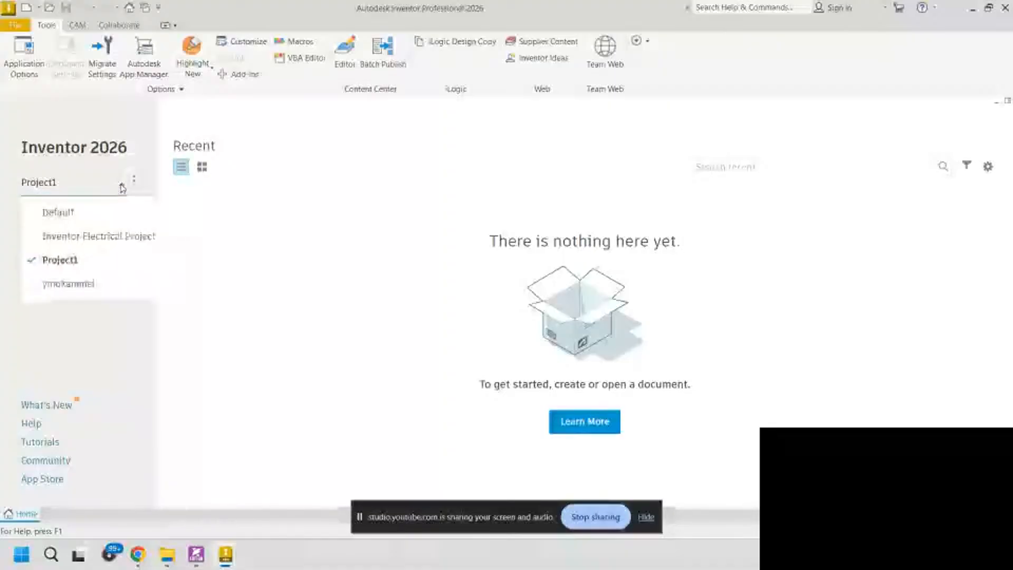
{"action": "left_click", "coordinate": [125, 186]}
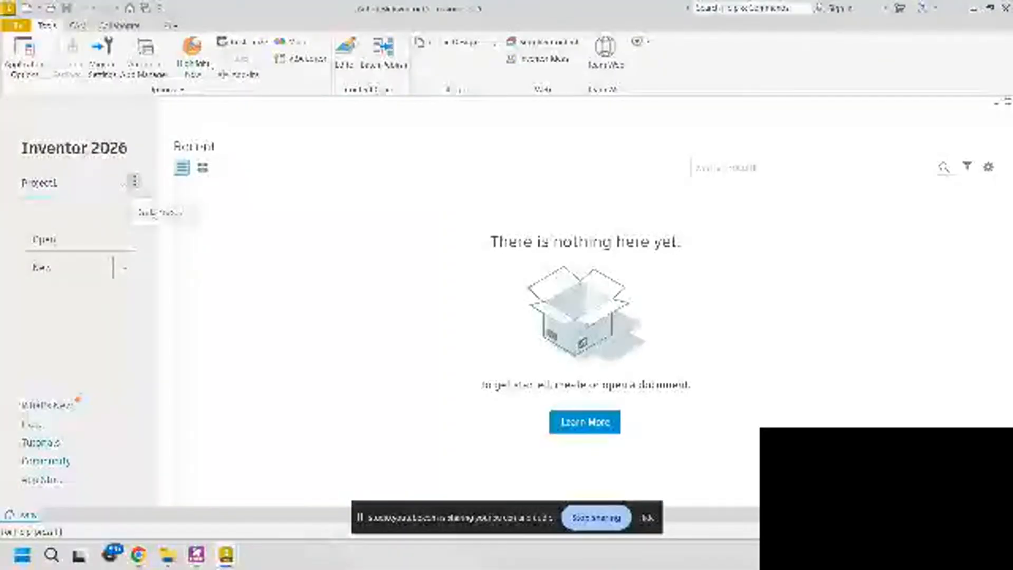
{"action": "left_click", "coordinate": [135, 182]}
{"action": "right_click", "coordinate": [249, 169]}
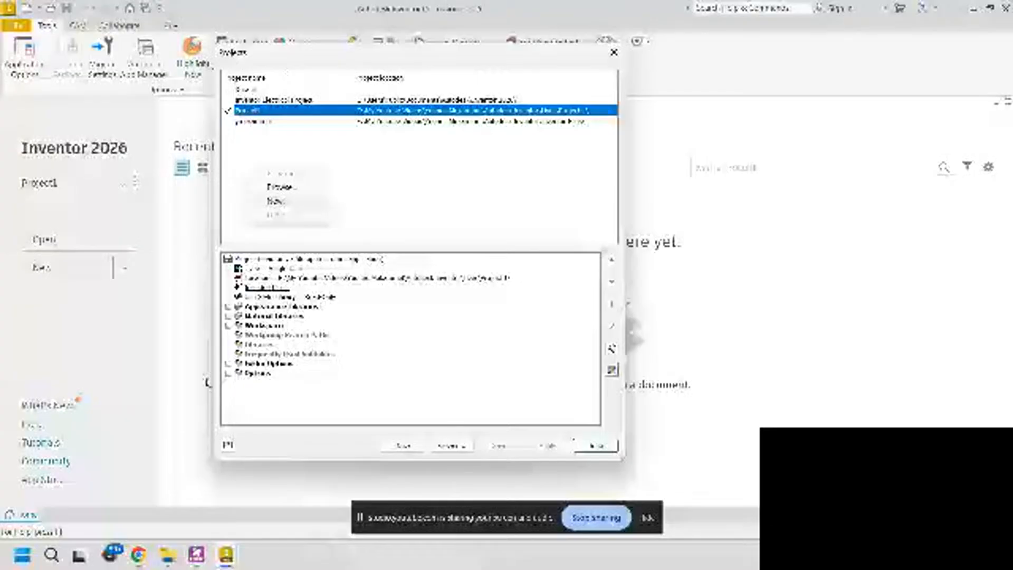
- Switch to Foxit PDF Editor and check the project and title entries in the blade drawing's title block
{"action": "left_click", "coordinate": [204, 556]}
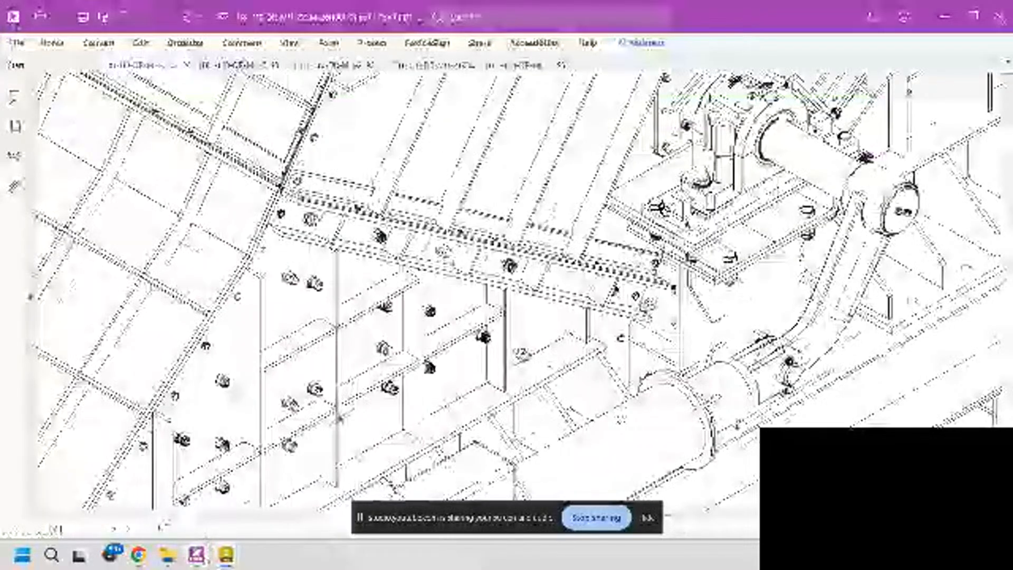
{"action": "left_click_drag", "start_coordinate": [622, 419], "coordinate": [216, 278]}
{"action": "left_click", "coordinate": [520, 65]}
{"action": "scroll", "coordinate": [488, 262], "scroll_direction": "down", "scroll_amount": 5, "text": "ctrl"}
{"action": "left_click_drag", "start_coordinate": [488, 422], "coordinate": [554, 132]}
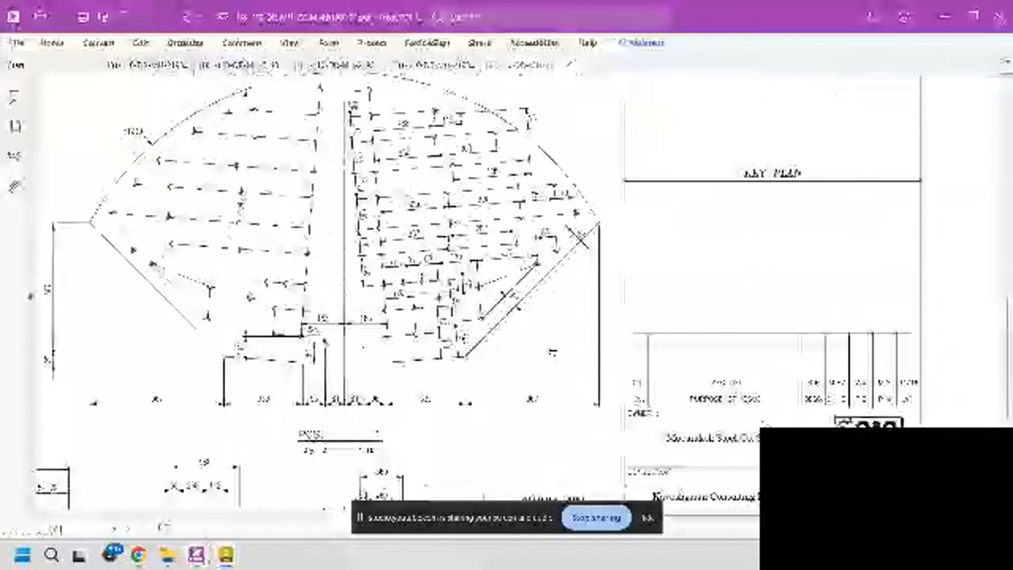
{"action": "scroll", "coordinate": [767, 422], "scroll_direction": "down", "scroll_amount": 5}
{"action": "scroll", "coordinate": [775, 413], "scroll_direction": "up", "scroll_amount": 3, "text": "ctrl"}
{"action": "left_click_drag", "start_coordinate": [771, 415], "coordinate": [563, 399]}
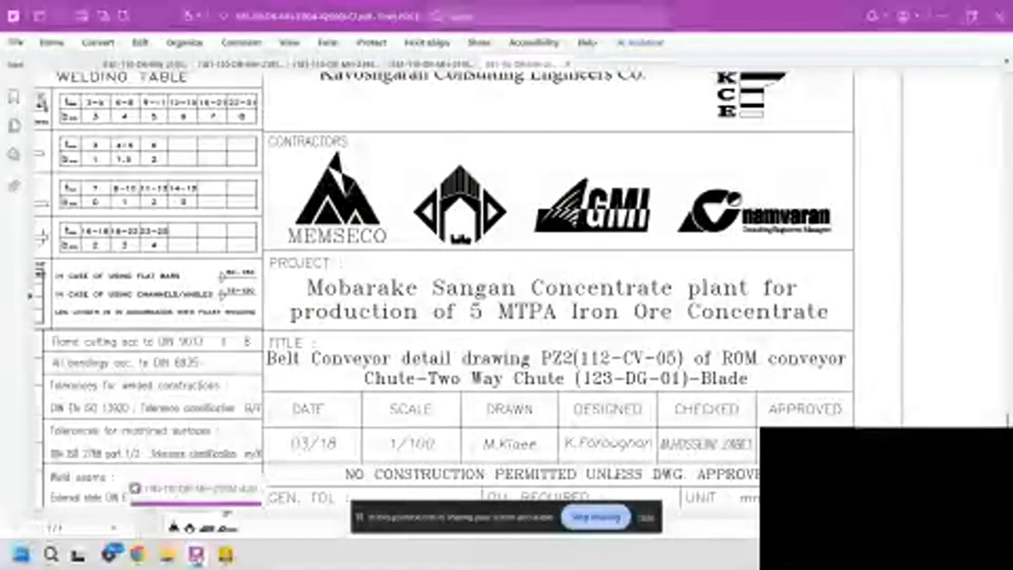
- Return to Inventor and start a new single-user project in the project wizard
{"action": "left_click", "coordinate": [196, 555]}
{"action": "right_click", "coordinate": [254, 180]}
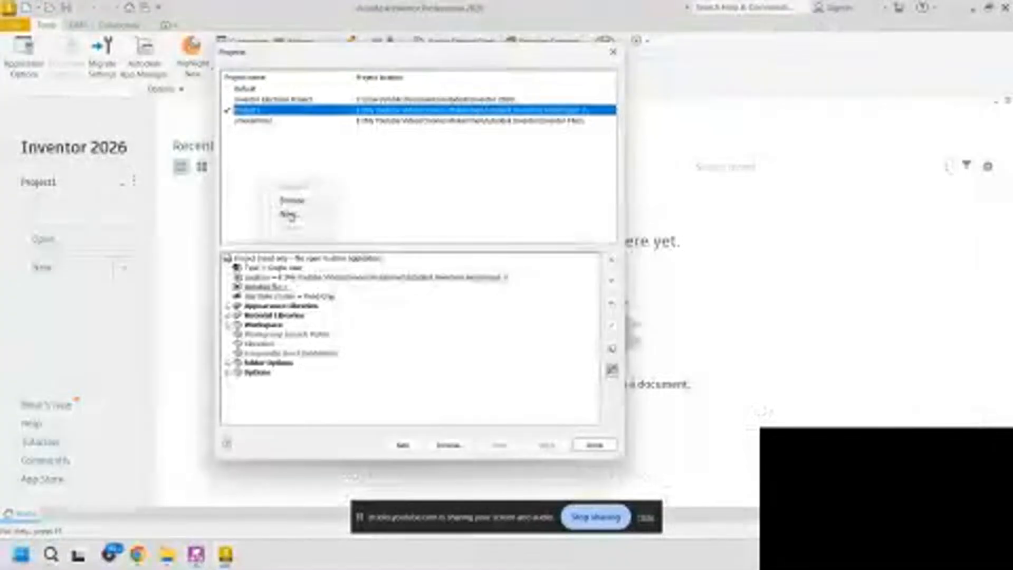
{"action": "left_click", "coordinate": [290, 214]}
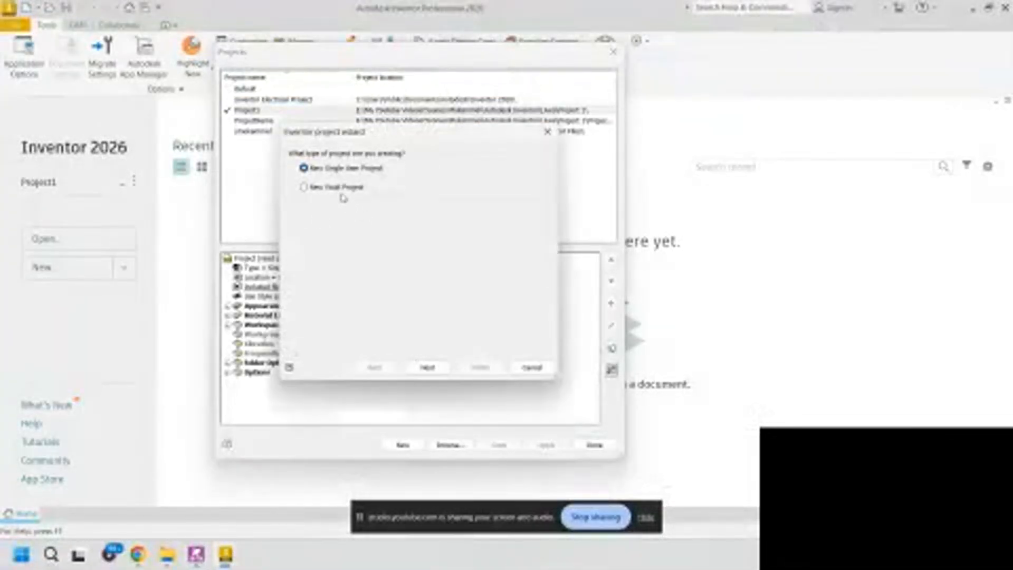
{"action": "left_click", "coordinate": [428, 367]}
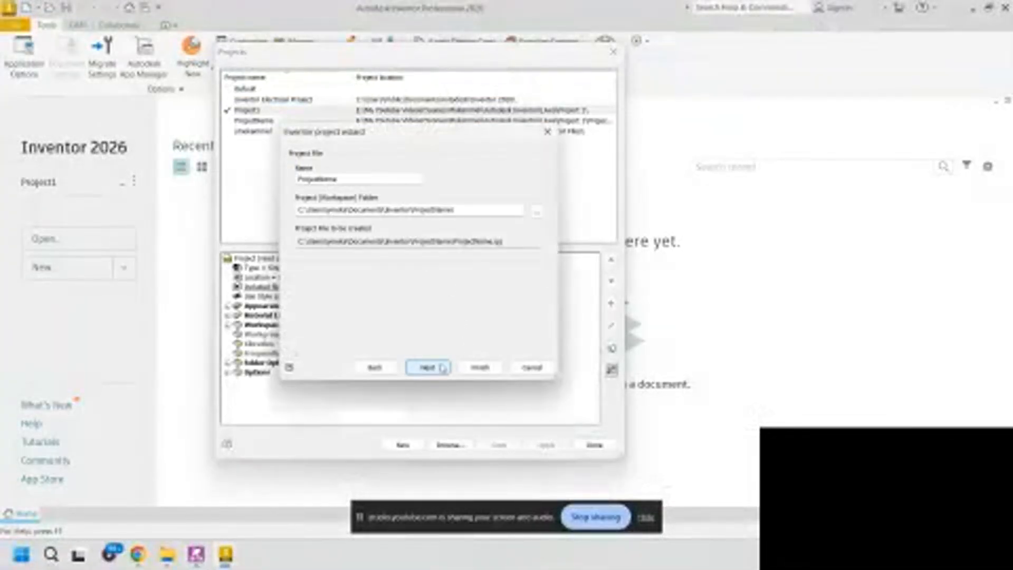
- Name the new project "Two way chute (123DG01)", checking the chute's code in the blade drawing's title block
{"action": "left_click_drag", "start_coordinate": [343, 180], "coordinate": [292, 177]}
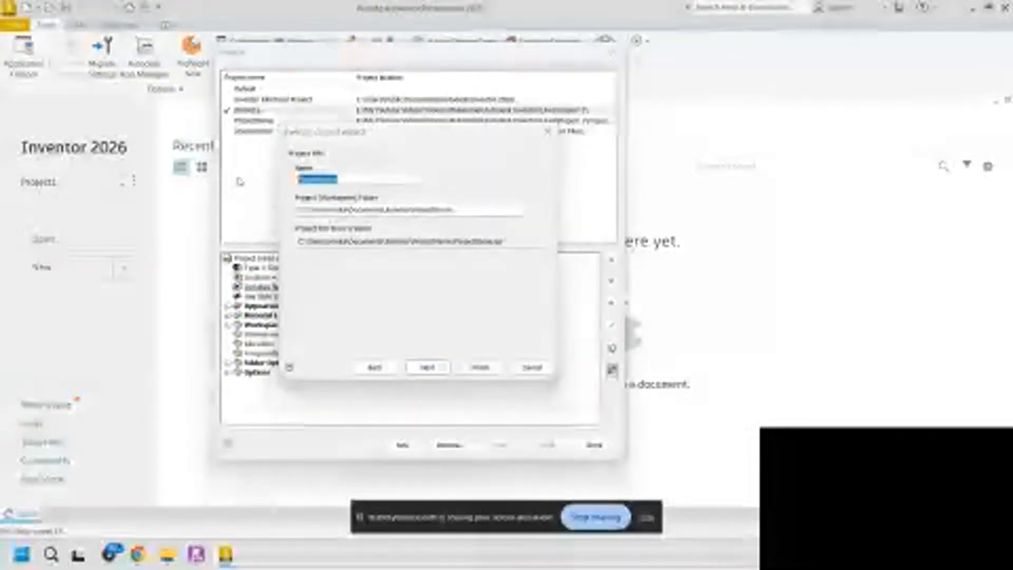
{"action": "type", "text": "T4o"}
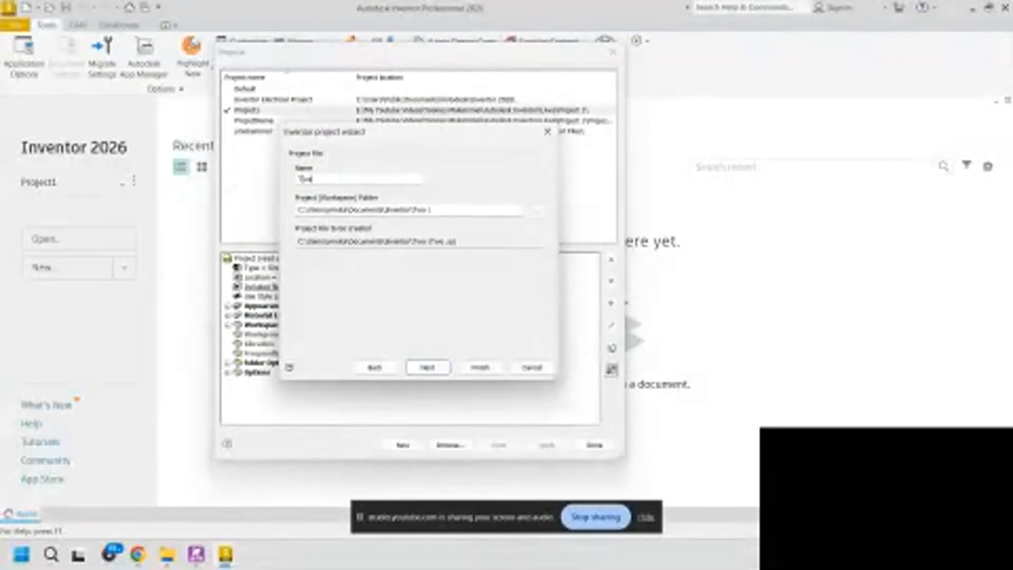
{"action": "type", "text": " whe chute"}
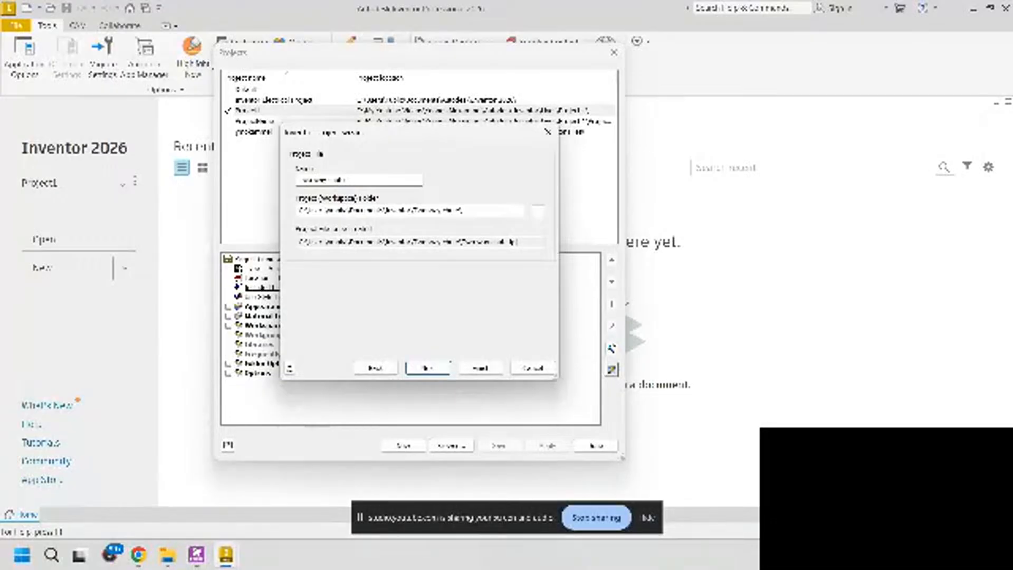
{"action": "type", "text": " 1"}
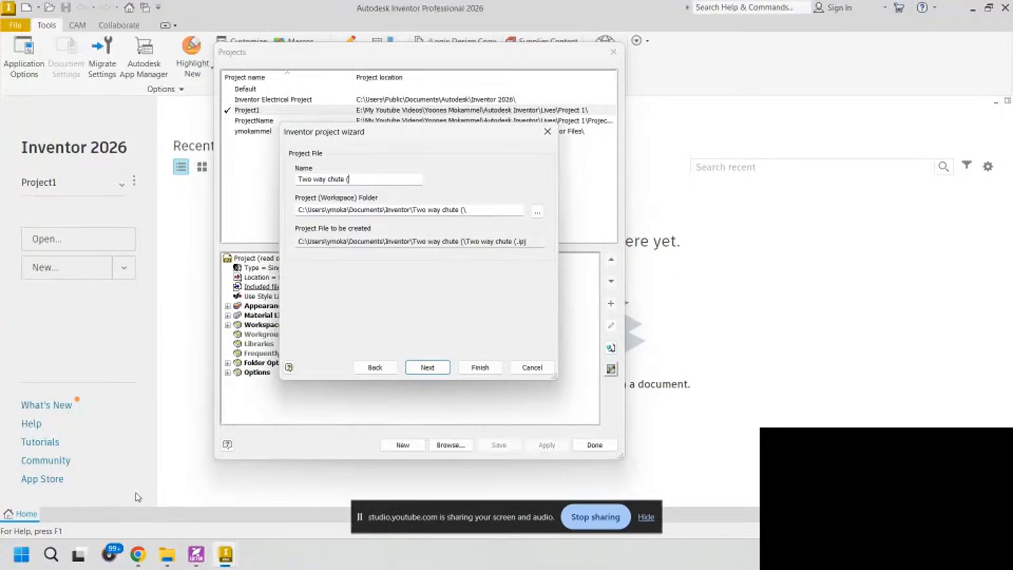
{"action": "left_click", "coordinate": [196, 554]}
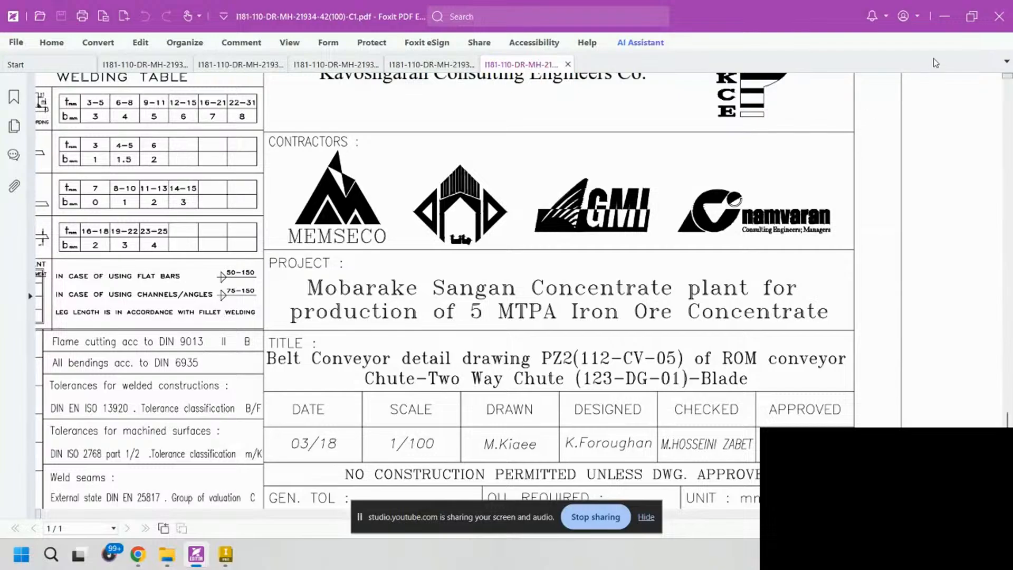
{"action": "left_click", "coordinate": [944, 16]}
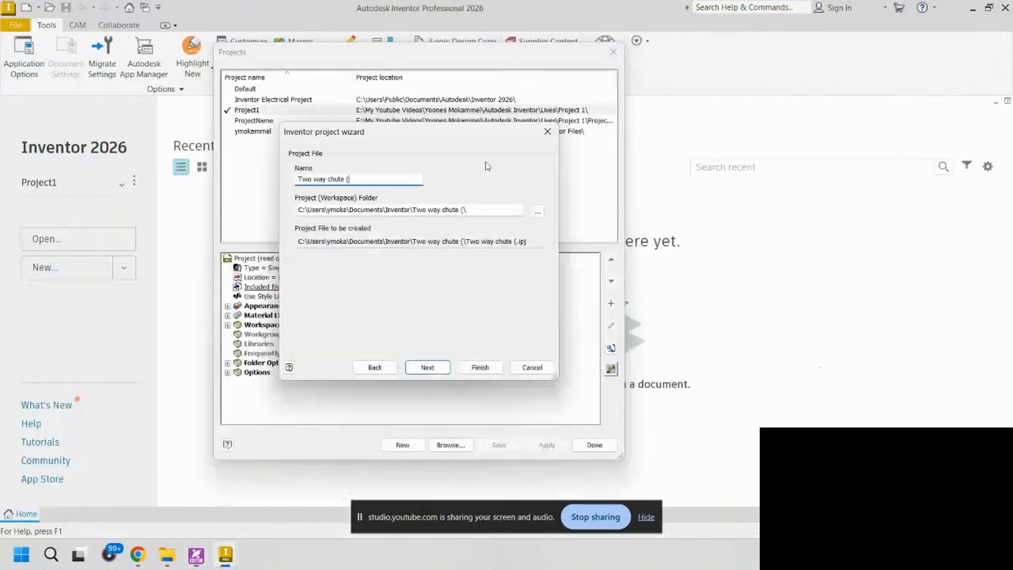
{"action": "type", "text": "12"}
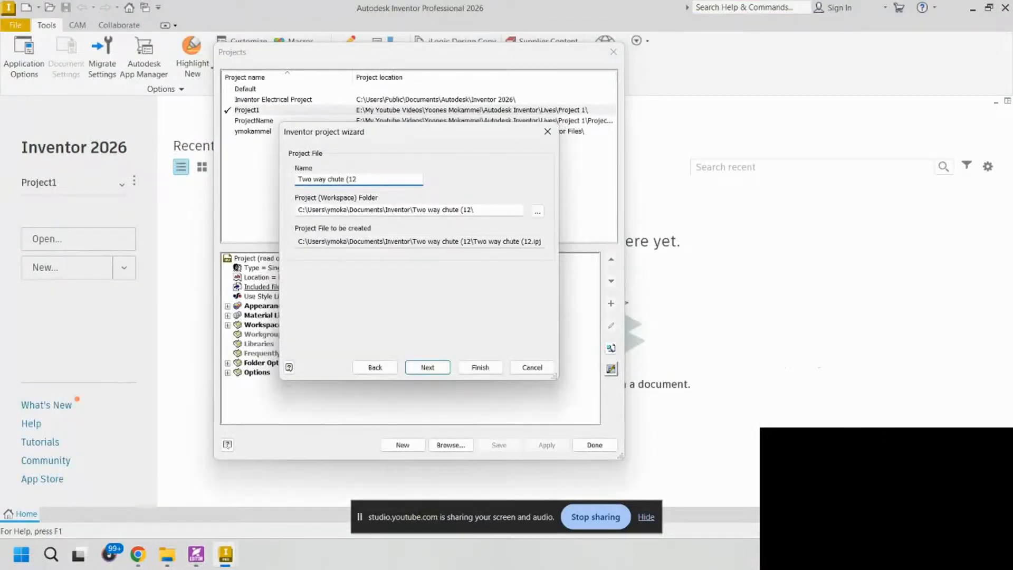
{"action": "type", "text": "3DG01)"}
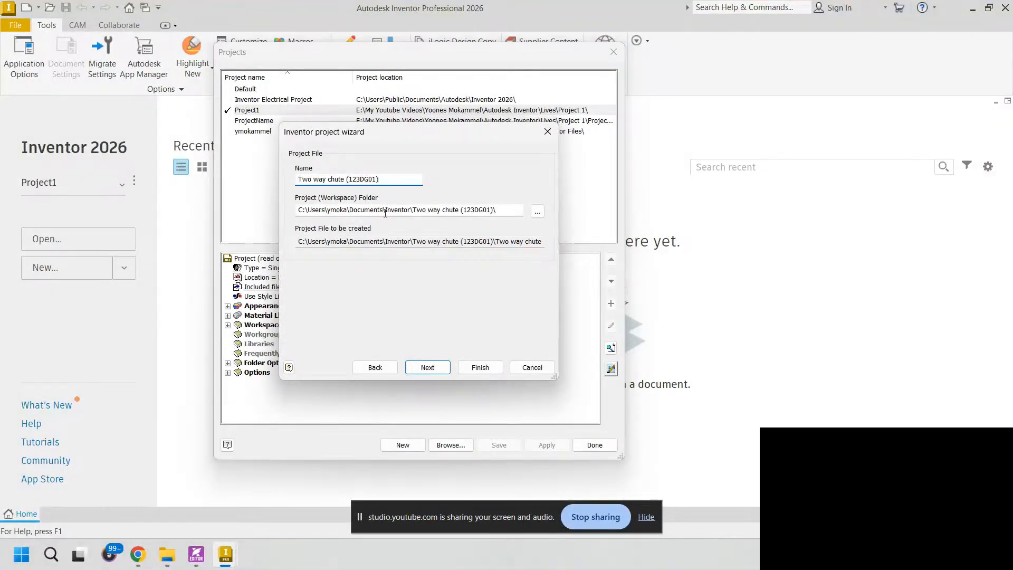
- Set the project's workspace folder to the Lives folder under My Youtube Videos > Autodesk Inventor on the Multimedia (E:) drive
{"action": "left_click", "coordinate": [537, 212]}
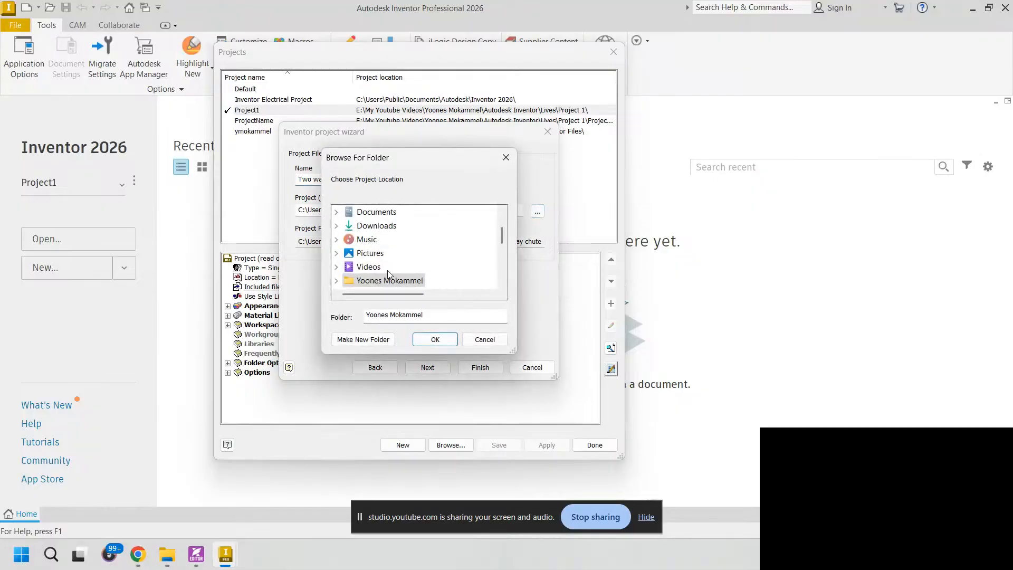
{"action": "scroll", "coordinate": [372, 273], "scroll_direction": "down", "scroll_amount": 5}
{"action": "scroll", "coordinate": [372, 273], "scroll_direction": "up", "scroll_amount": 10}
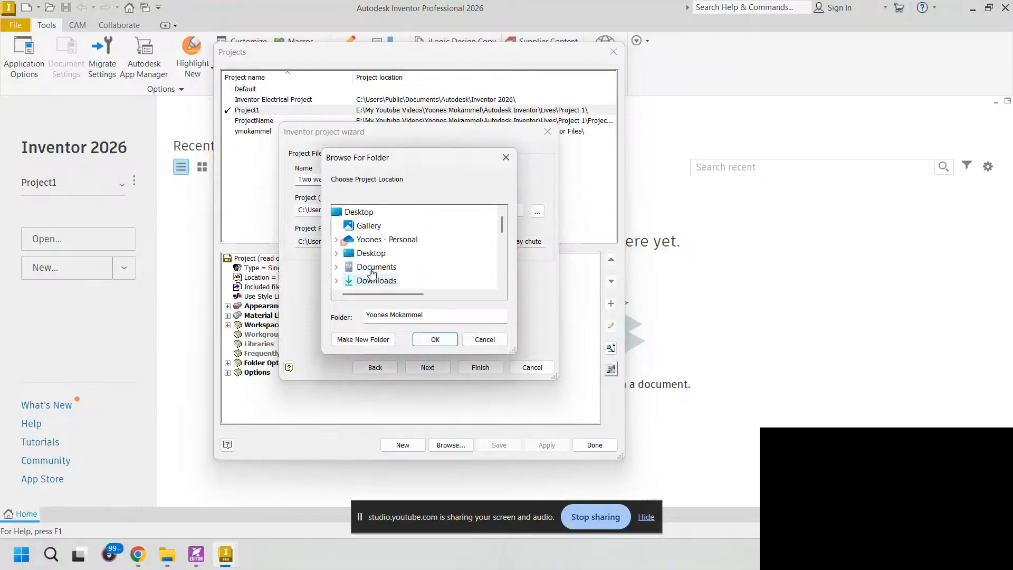
{"action": "scroll", "coordinate": [369, 248], "scroll_direction": "down", "scroll_amount": 3}
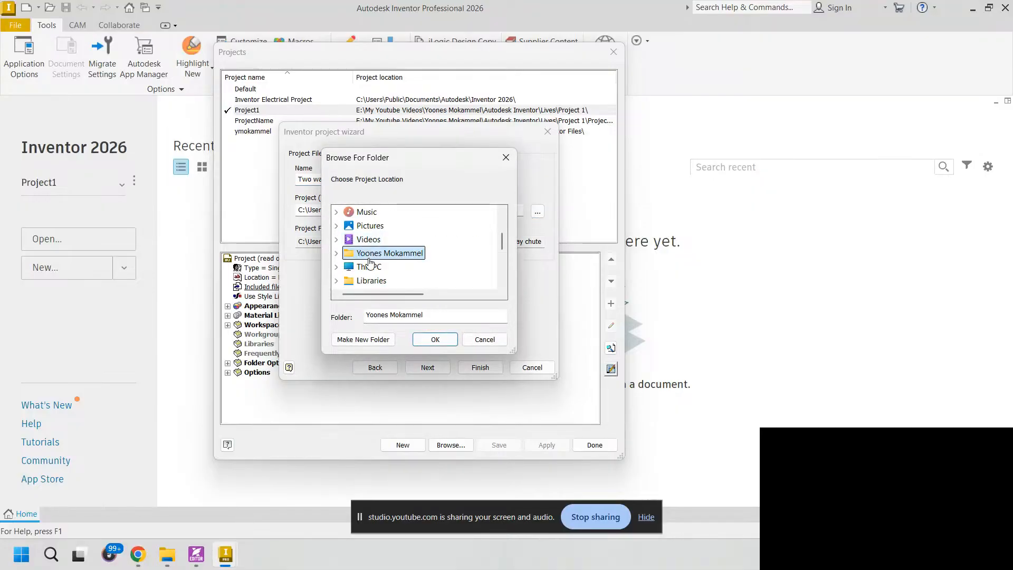
{"action": "left_click", "coordinate": [365, 227]}
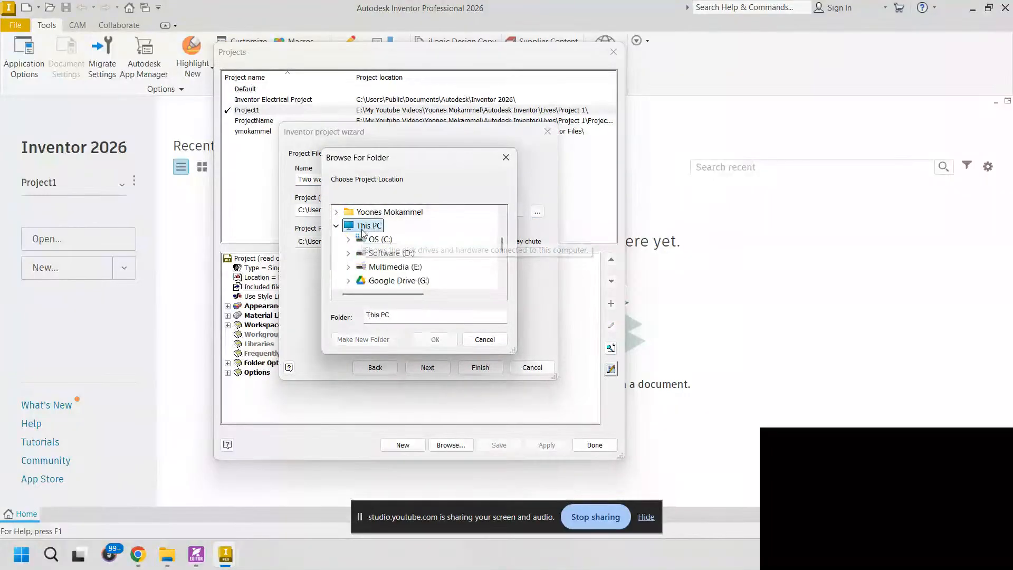
{"action": "left_click", "coordinate": [393, 266]}
{"action": "scroll", "coordinate": [414, 258], "scroll_direction": "down", "scroll_amount": 1}
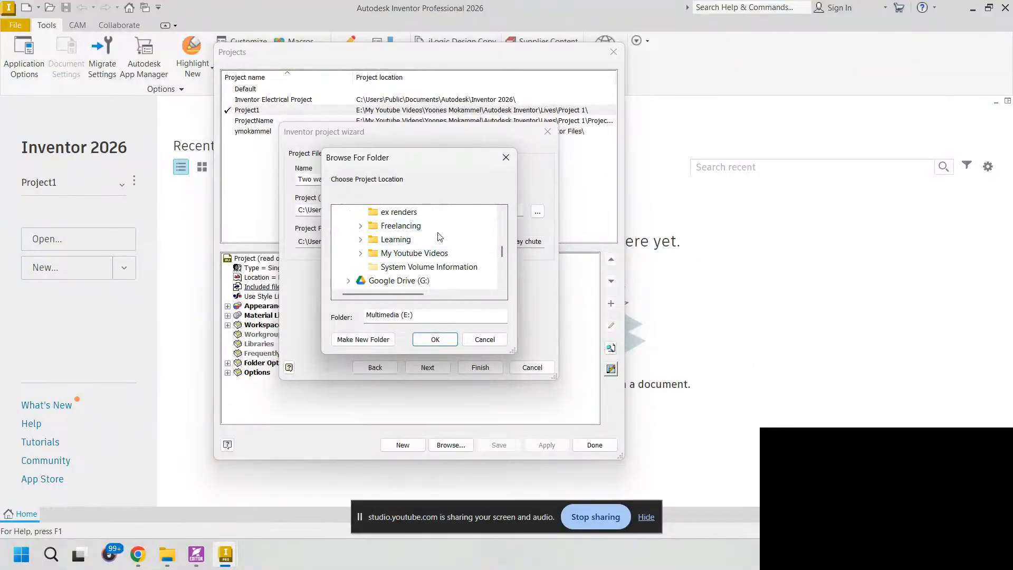
{"action": "double_click", "coordinate": [417, 254]}
{"action": "double_click", "coordinate": [422, 280]}
{"action": "scroll", "coordinate": [421, 272], "scroll_direction": "down", "scroll_amount": 2}
{"action": "left_click", "coordinate": [426, 242]}
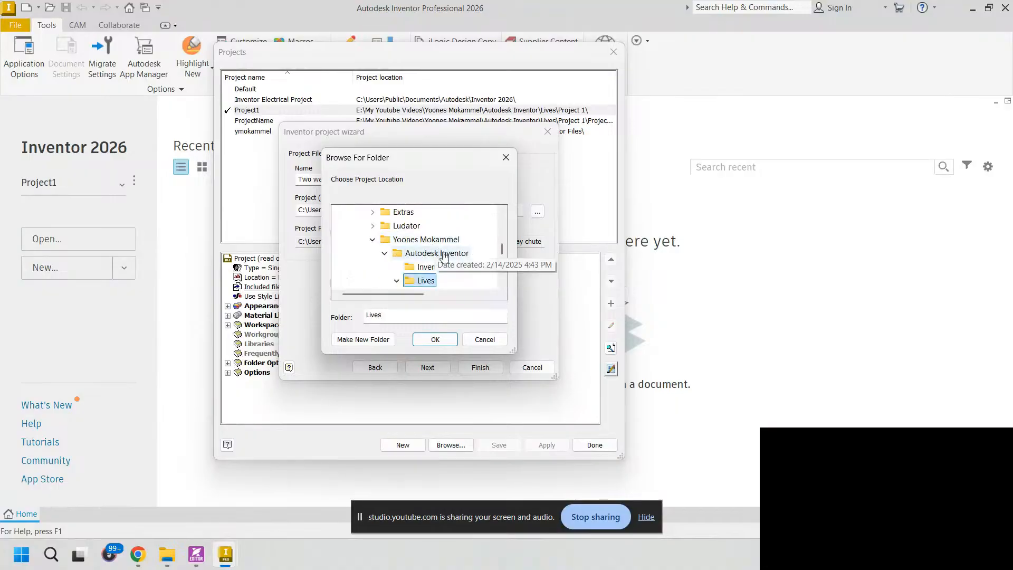
{"action": "scroll", "coordinate": [455, 255], "scroll_direction": "down", "scroll_amount": 2}
{"action": "scroll", "coordinate": [459, 255], "scroll_direction": "up", "scroll_amount": 1}
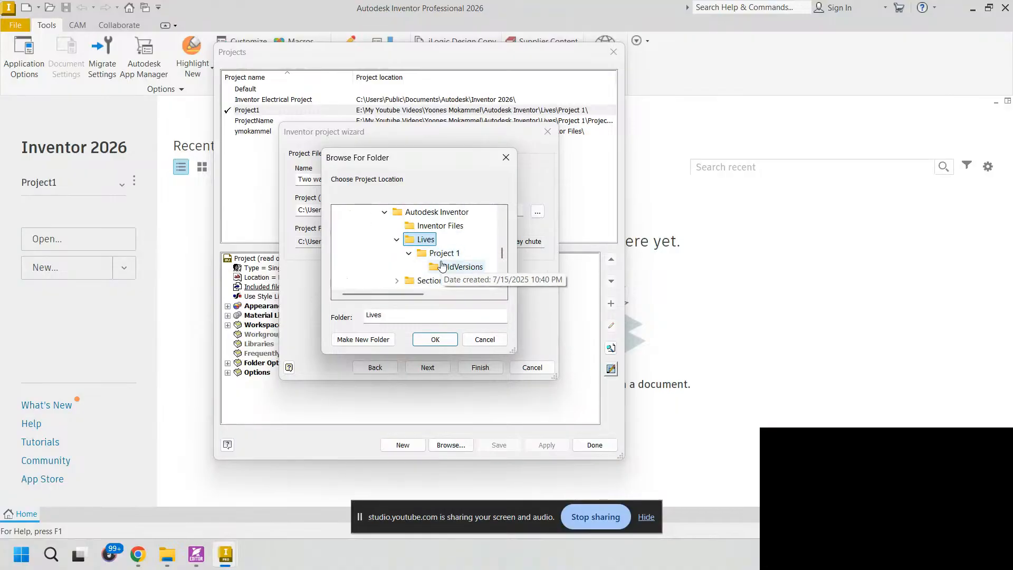
{"action": "left_click", "coordinate": [420, 340]}
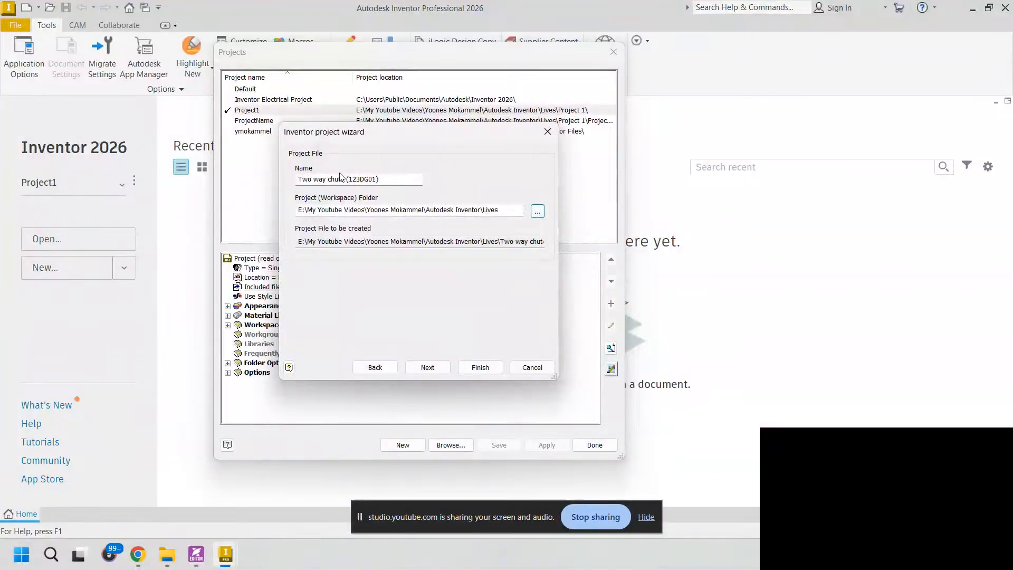
- Create a subfolder "Two way chute (123DG01)" in Lives, use it as the workspace folder and finish the project wizard
{"action": "left_click_drag", "start_coordinate": [381, 179], "coordinate": [246, 182]}
{"action": "key", "text": "ctrl+c"}
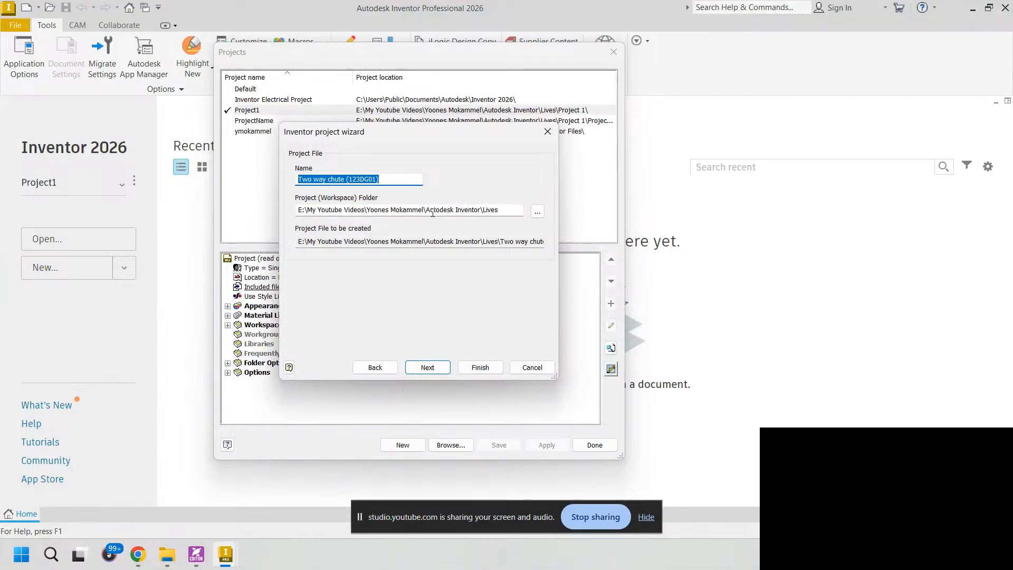
{"action": "left_click", "coordinate": [538, 212]}
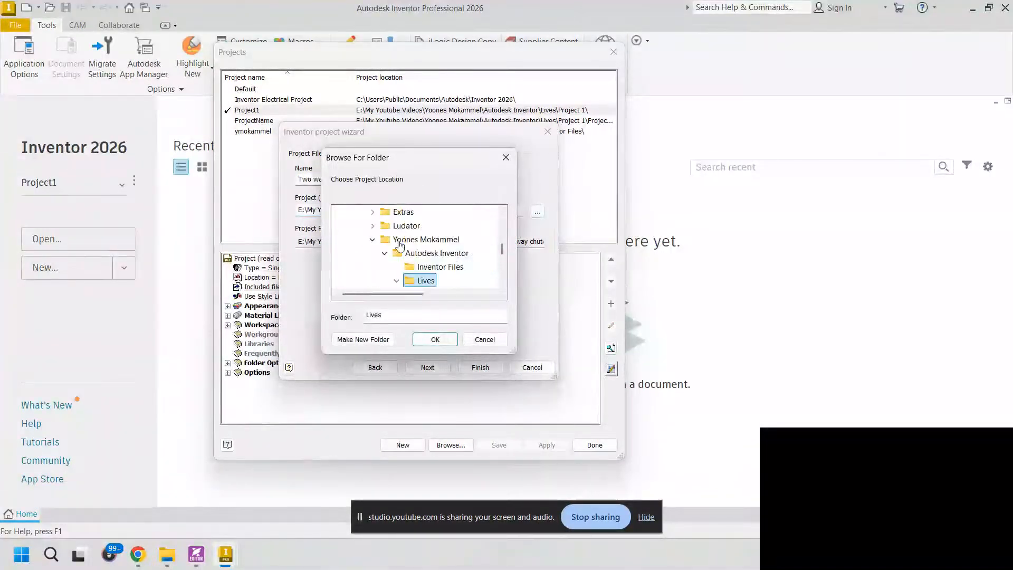
{"action": "left_click", "coordinate": [363, 339]}
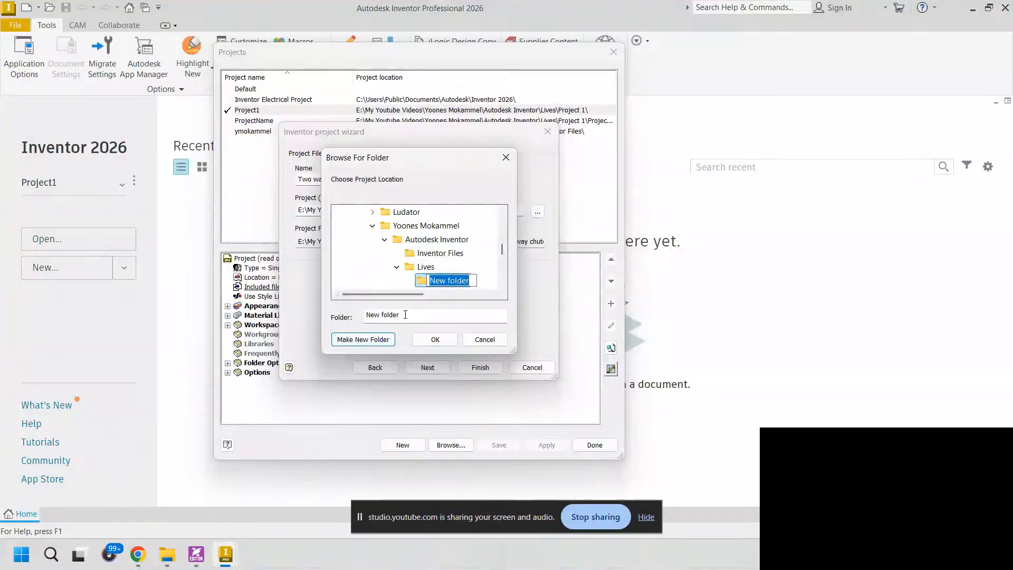
{"action": "key", "text": "ctrl+v"}
{"action": "key", "text": "Return"}
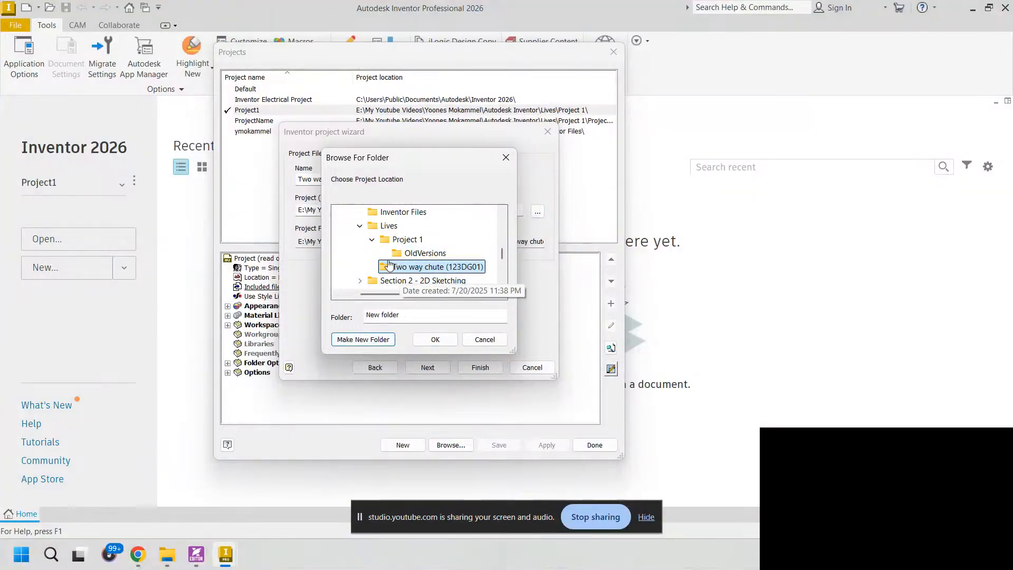
{"action": "left_click", "coordinate": [430, 340]}
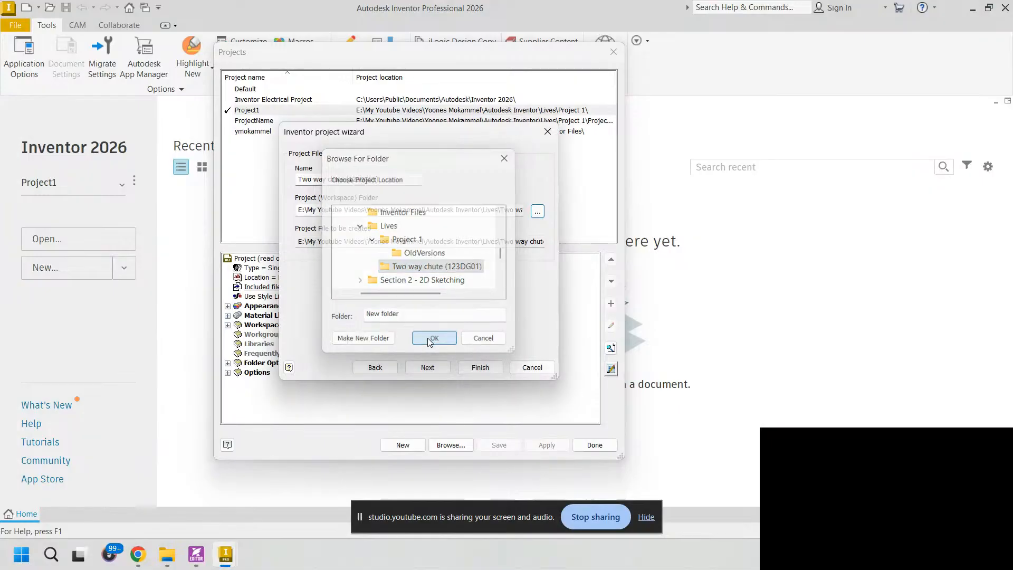
{"action": "left_click", "coordinate": [472, 368]}
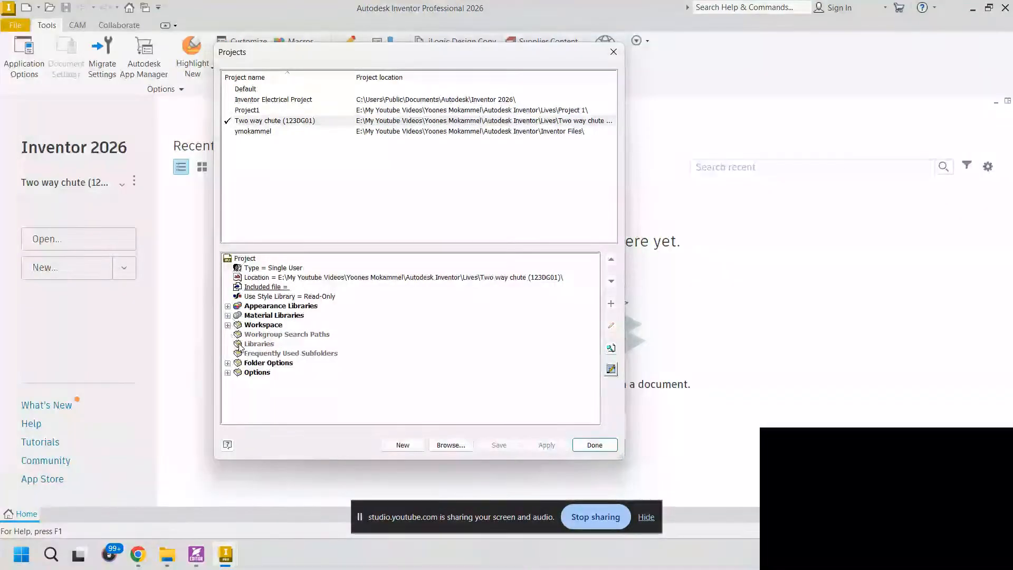
- Change the project's Templates folder option to the Metric folder inside Inventor 2026's Templates\en-US folder
{"action": "left_click", "coordinate": [227, 363]}
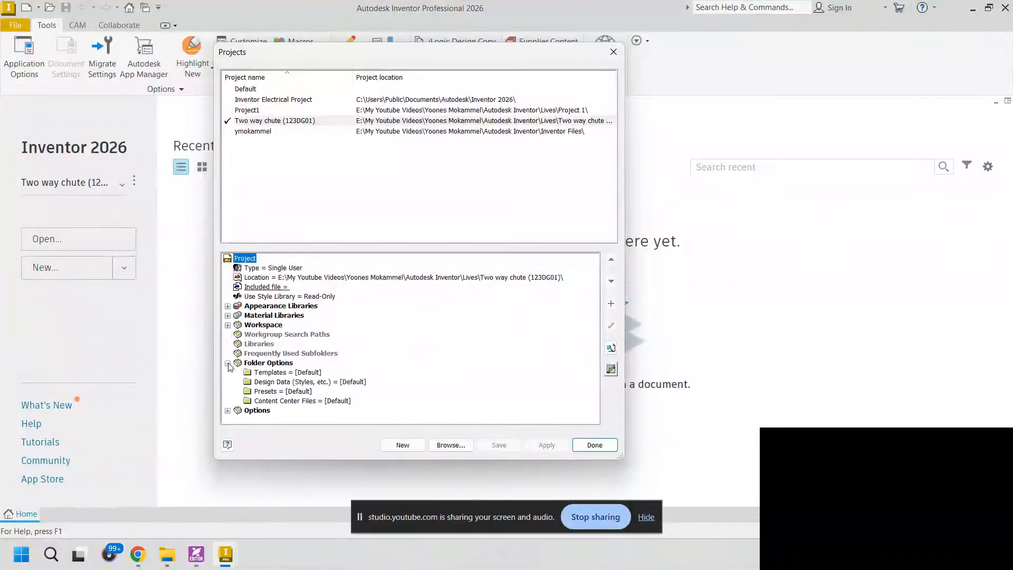
{"action": "left_click", "coordinate": [262, 372]}
{"action": "right_click", "coordinate": [263, 374]}
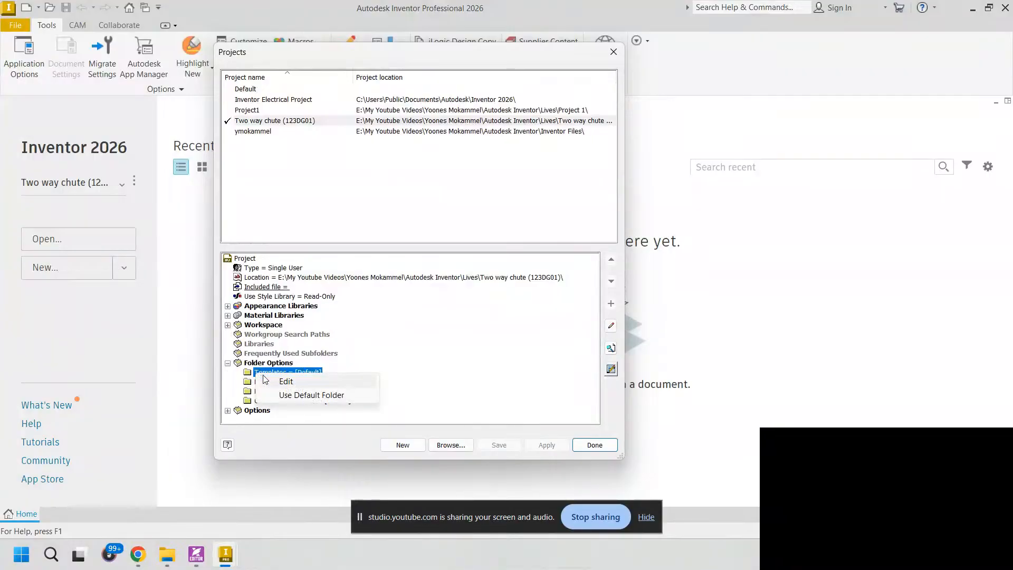
{"action": "left_click", "coordinate": [286, 382]}
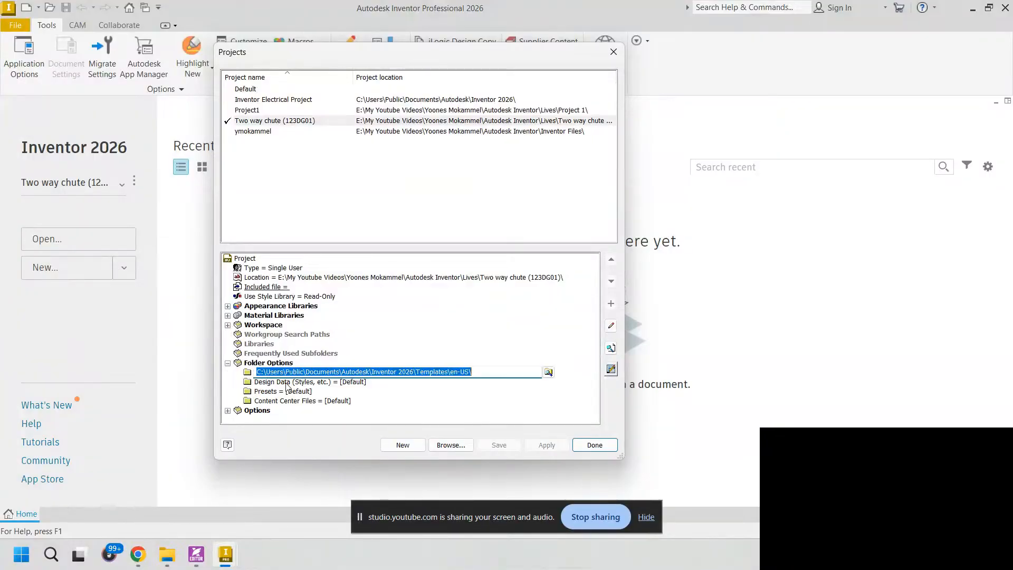
{"action": "left_click", "coordinate": [548, 372]}
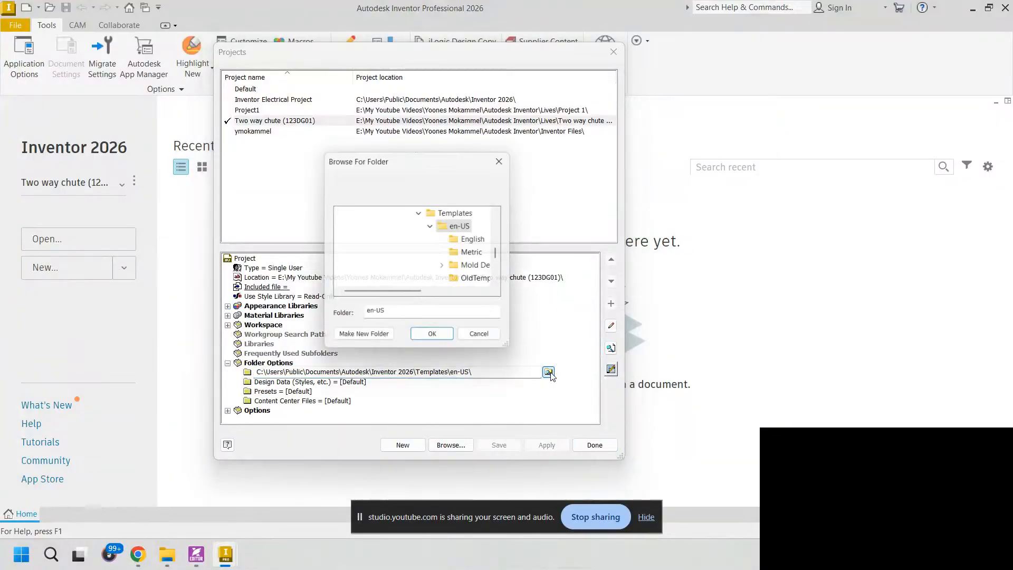
{"action": "left_click_drag", "start_coordinate": [416, 293], "coordinate": [445, 293]}
{"action": "scroll", "coordinate": [423, 254], "scroll_direction": "down", "scroll_amount": 1}
{"action": "scroll", "coordinate": [422, 256], "scroll_direction": "up", "scroll_amount": 1}
{"action": "left_click", "coordinate": [421, 253]}
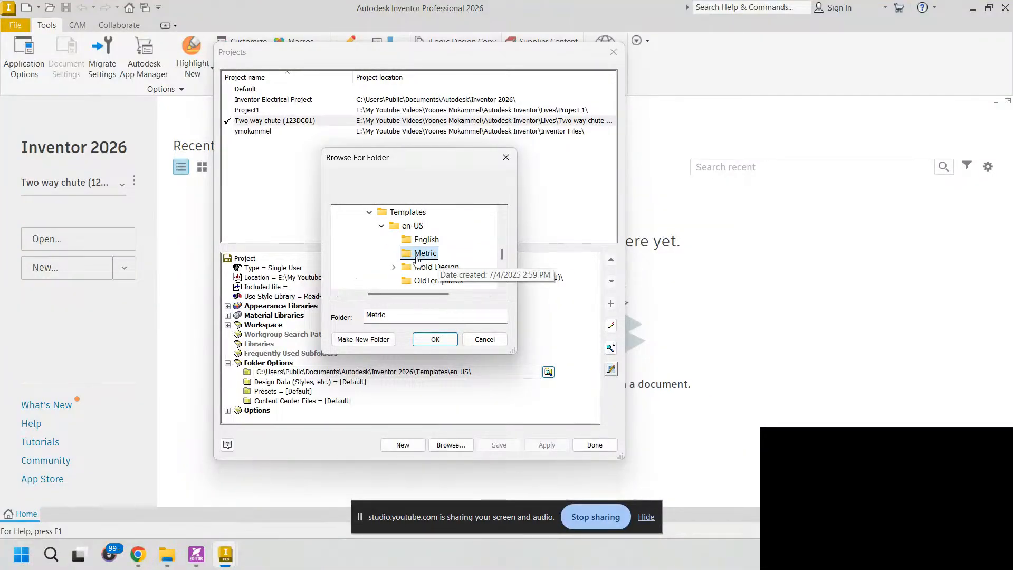
{"action": "left_click", "coordinate": [435, 339]}
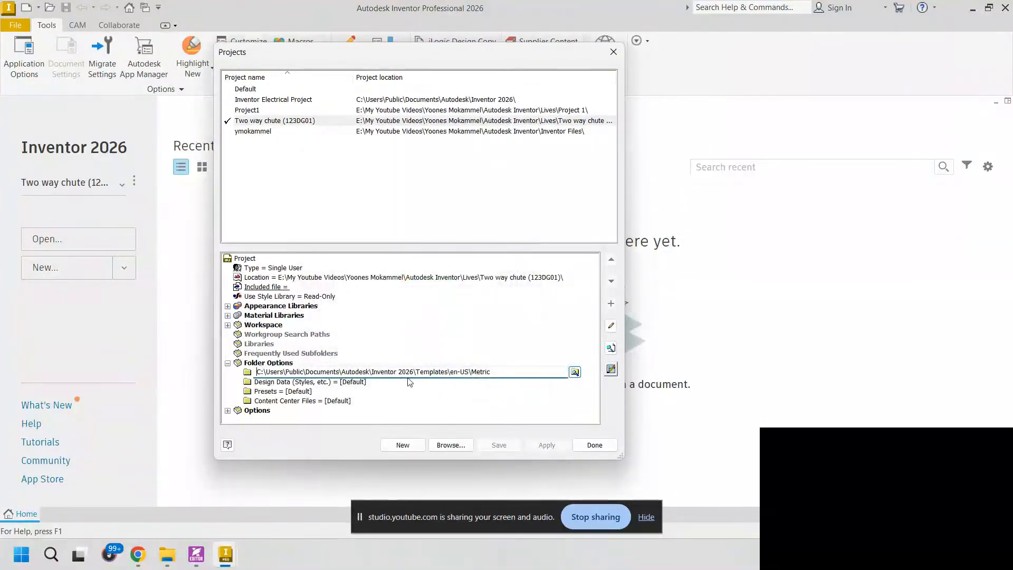
{"action": "left_click", "coordinate": [290, 385]}
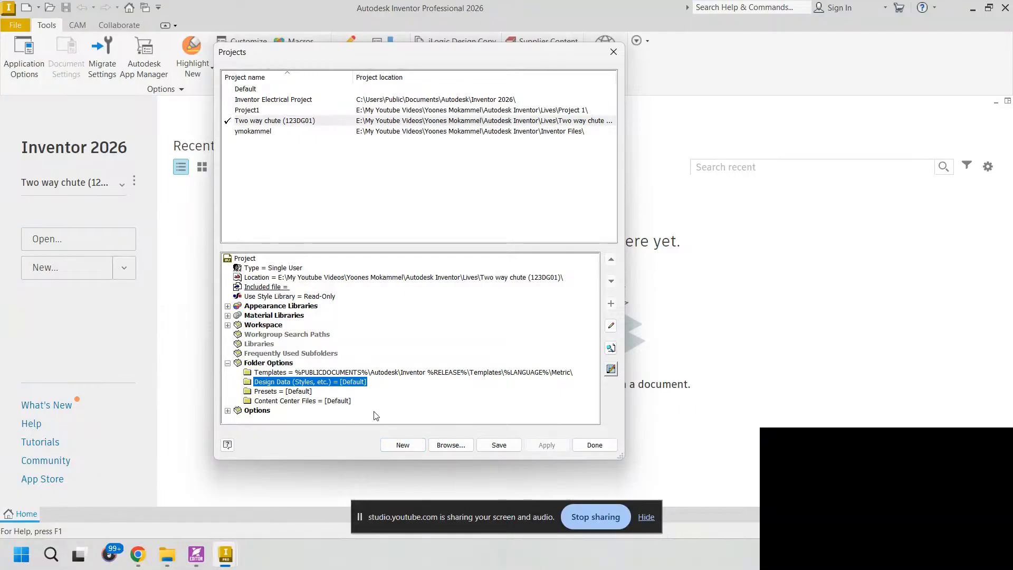
- Examine the path and library options offered for the project's Libraries and Material Libraries, including the listed material libraries
{"action": "left_click", "coordinate": [246, 345]}
{"action": "right_click", "coordinate": [246, 345]}
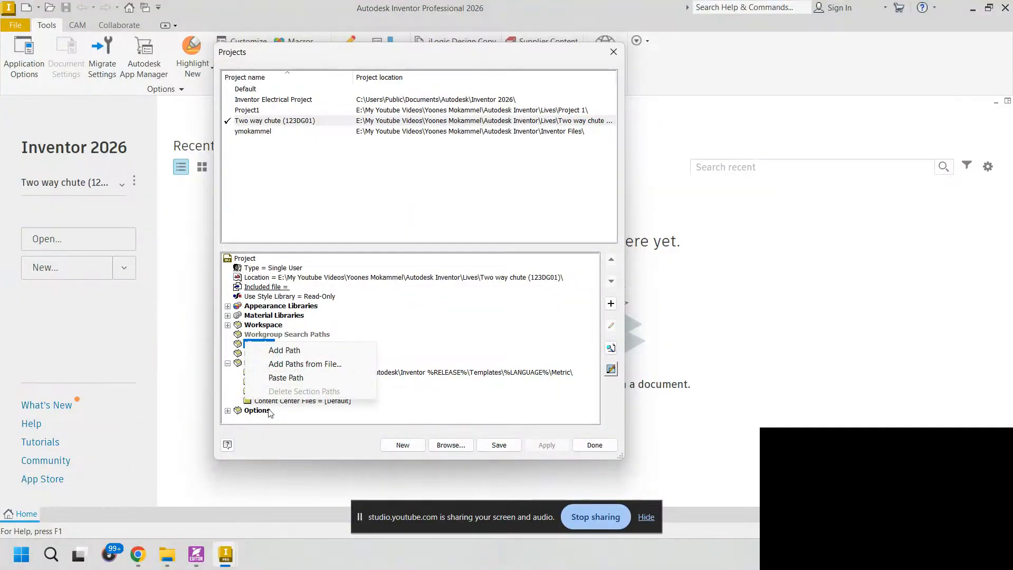
{"action": "left_click", "coordinate": [295, 442]}
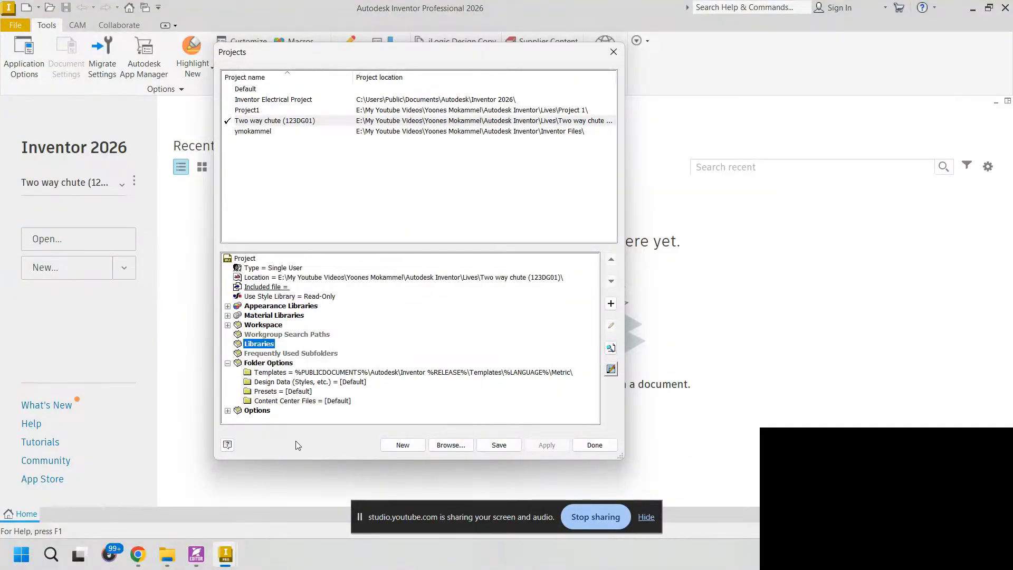
{"action": "left_click", "coordinate": [227, 315]}
{"action": "left_click", "coordinate": [264, 317]}
{"action": "right_click", "coordinate": [263, 317]}
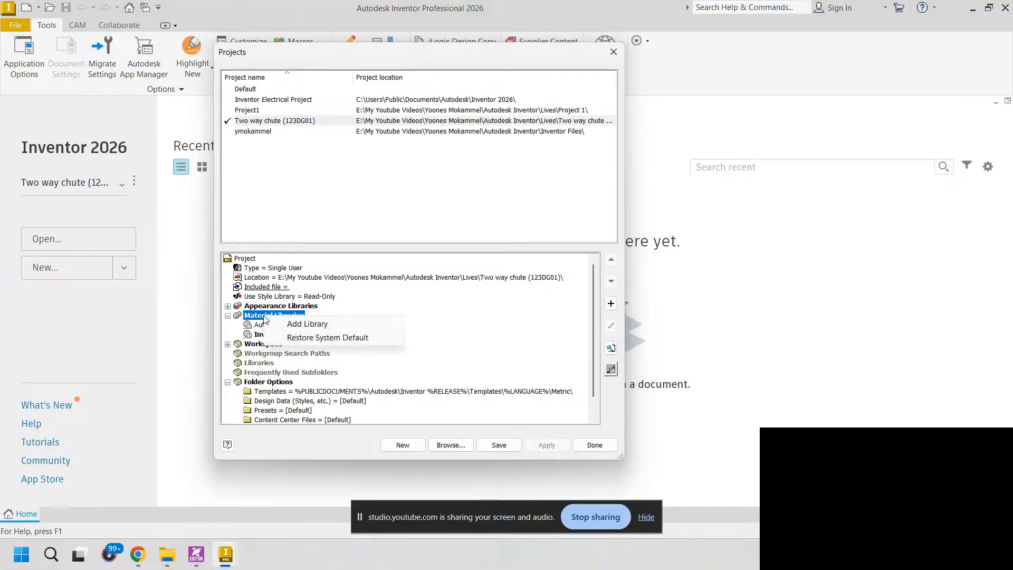
{"action": "left_click", "coordinate": [306, 441]}
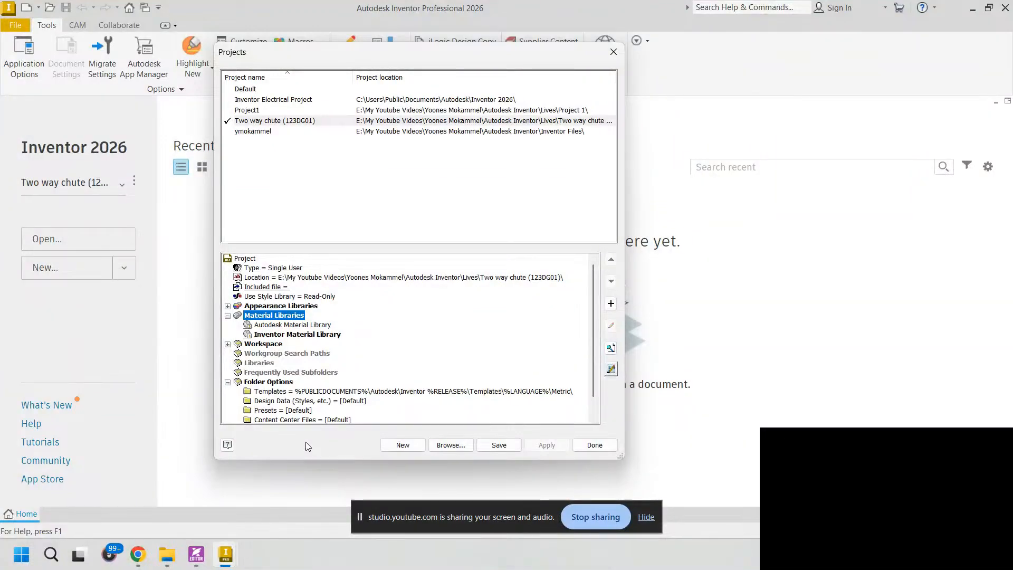
{"action": "mouse_move", "coordinate": [310, 336]}
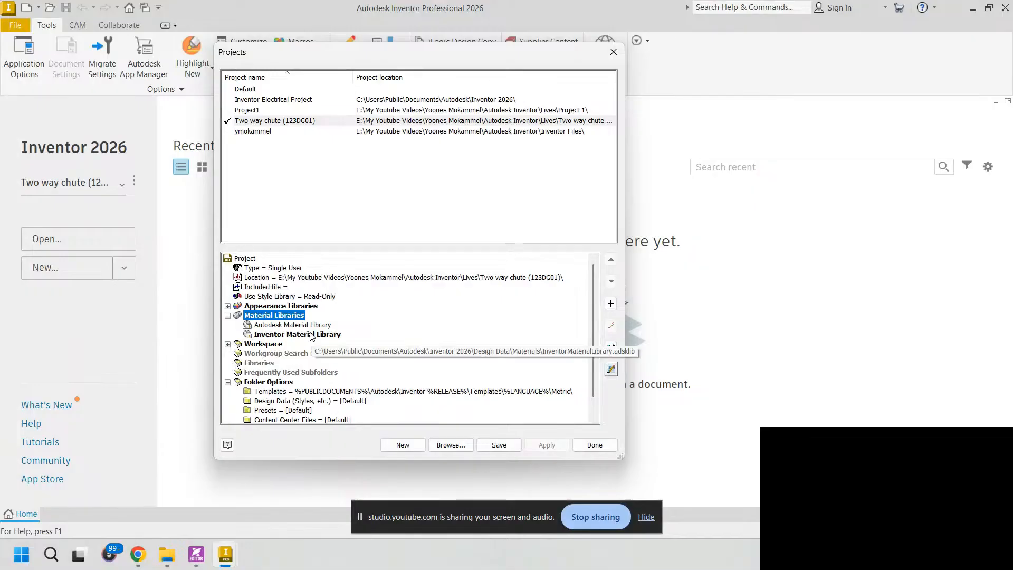
- Close the project settings with the changes saved and check the active project in the home screen's project list
{"action": "left_click", "coordinate": [594, 445]}
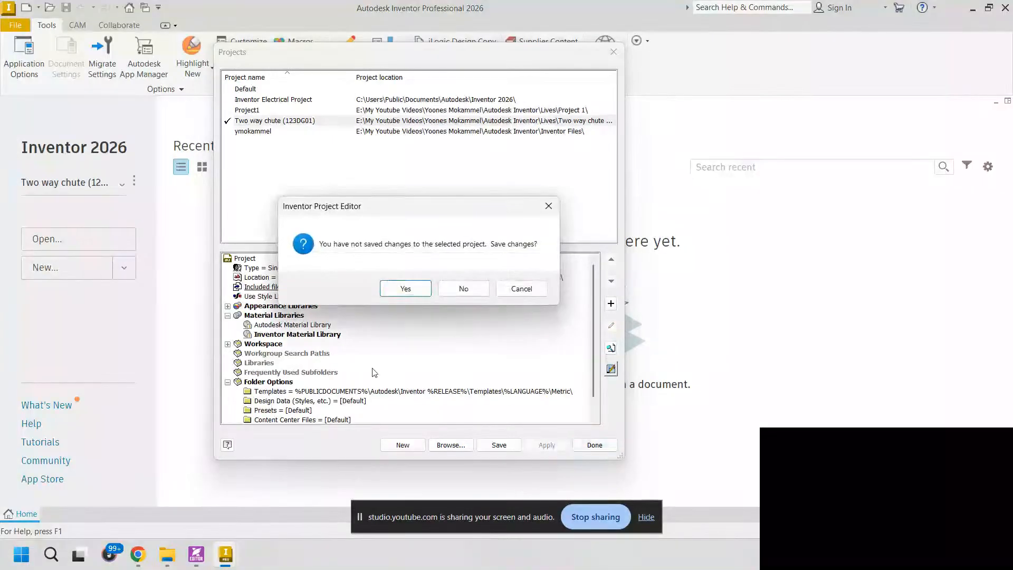
{"action": "left_click", "coordinate": [404, 288]}
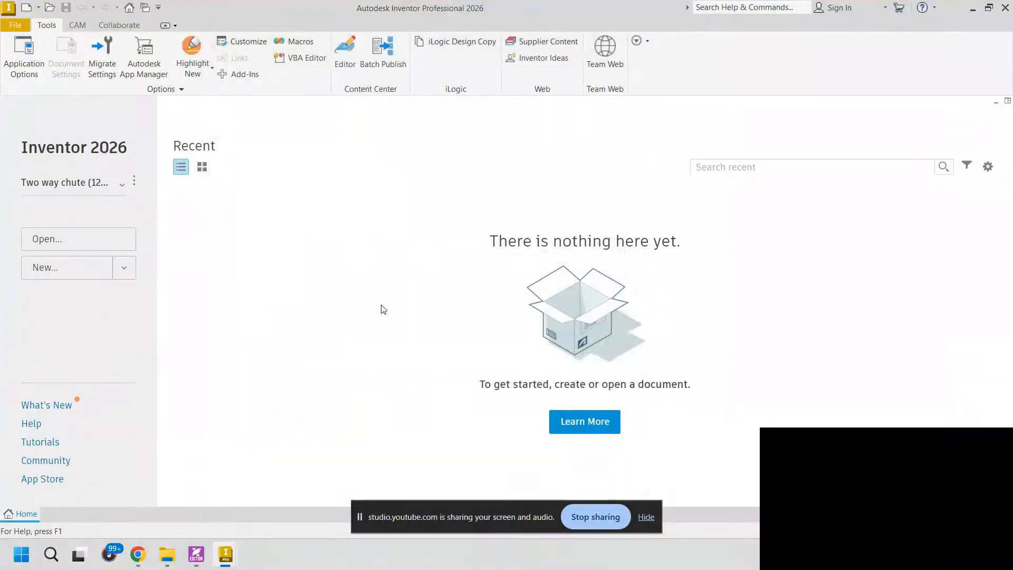
{"action": "left_click", "coordinate": [122, 184]}
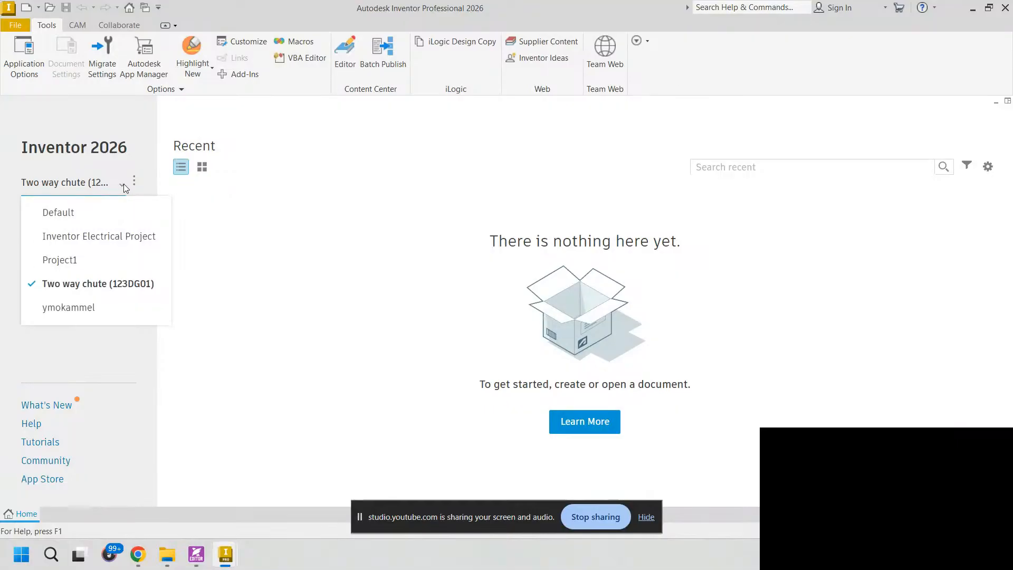
{"action": "left_click", "coordinate": [123, 184]}
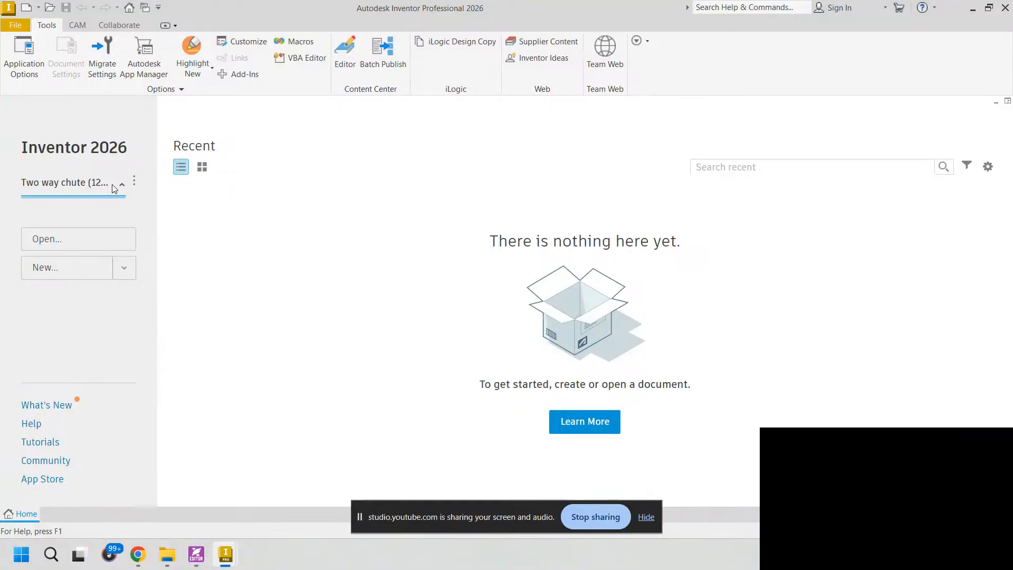
{"action": "left_click", "coordinate": [113, 184]}
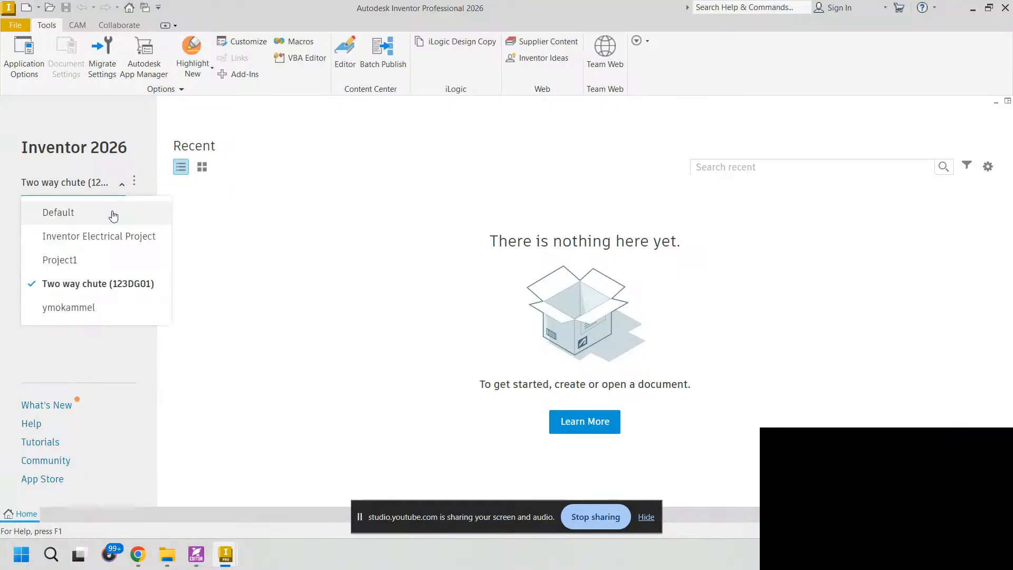
{"action": "left_click", "coordinate": [229, 295]}
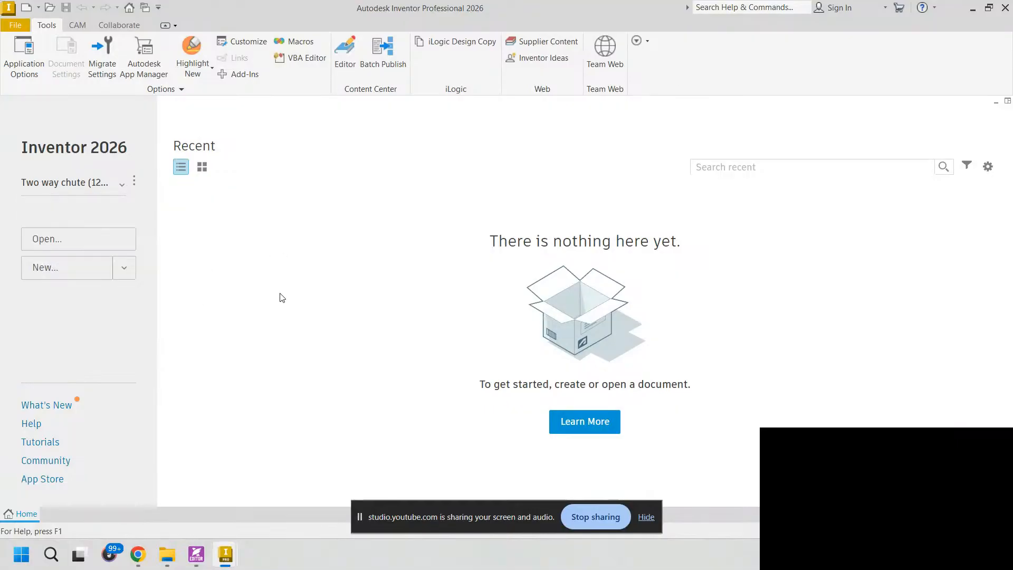
- Create a new assembly and save it as Blade in a new Assemblies subfolder of the Two way chute (123DG01) folder
{"action": "left_click", "coordinate": [124, 267]}
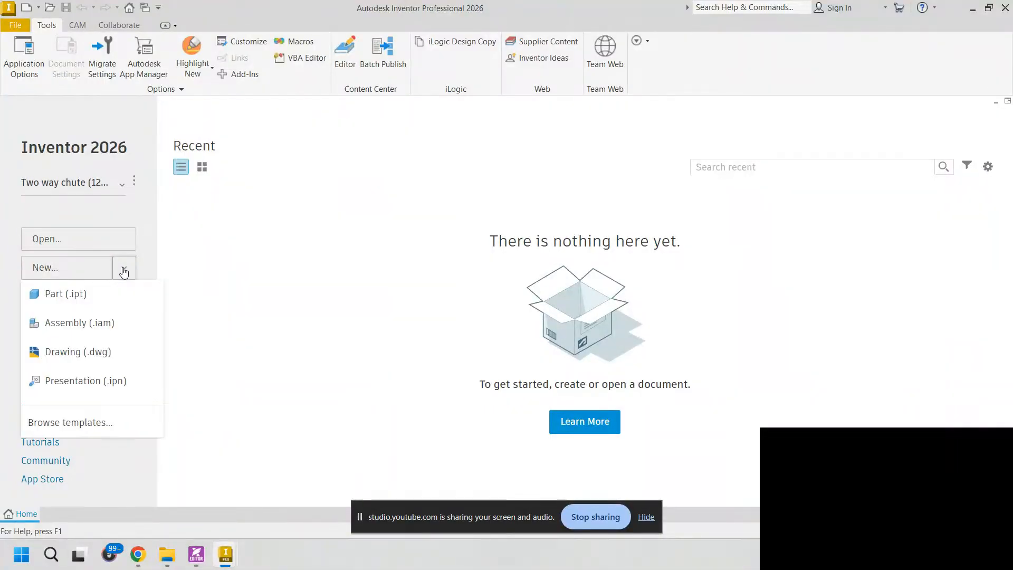
{"action": "left_click", "coordinate": [122, 322]}
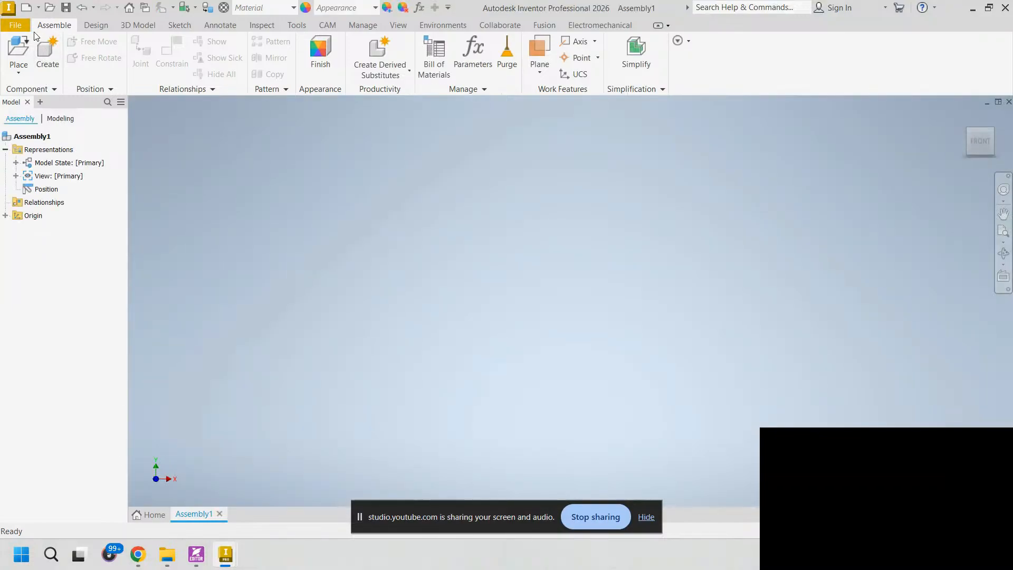
{"action": "left_click", "coordinate": [65, 9]}
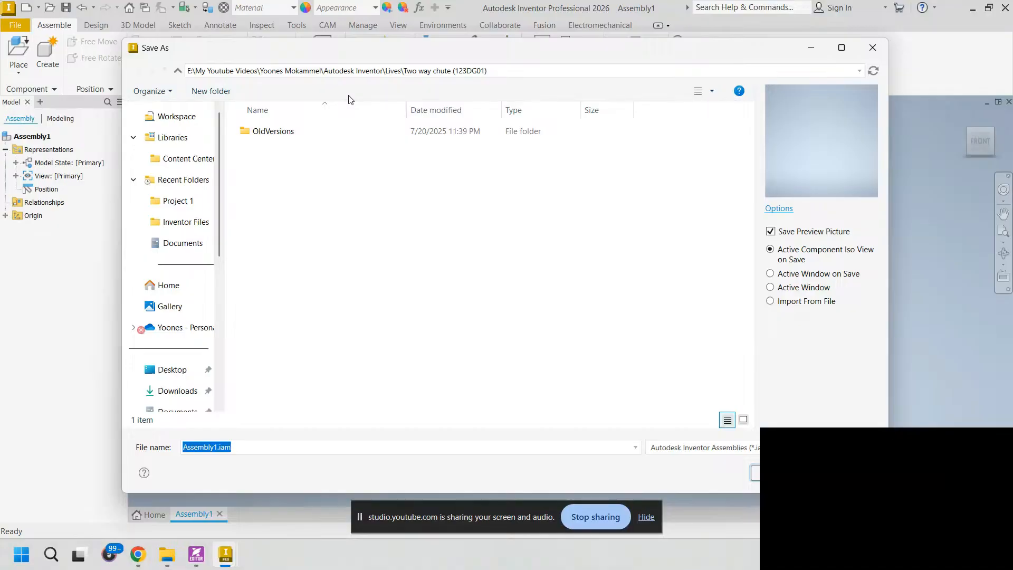
{"action": "key", "text": "ctrl+shift+n"}
{"action": "type", "text": "Assemblies"}
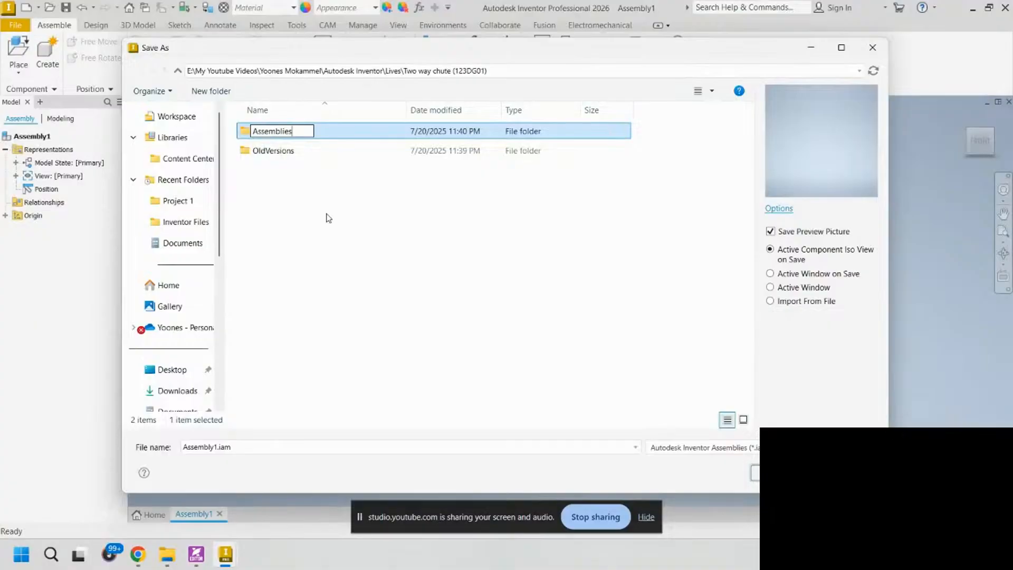
{"action": "left_click", "coordinate": [348, 137]}
{"action": "double_click", "coordinate": [348, 136]}
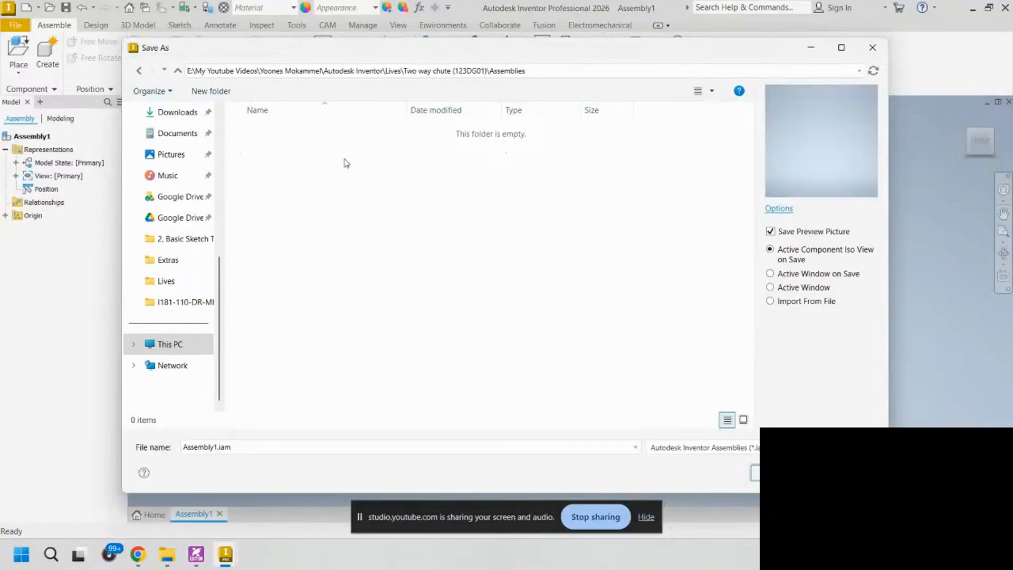
{"action": "left_click", "coordinate": [269, 444]}
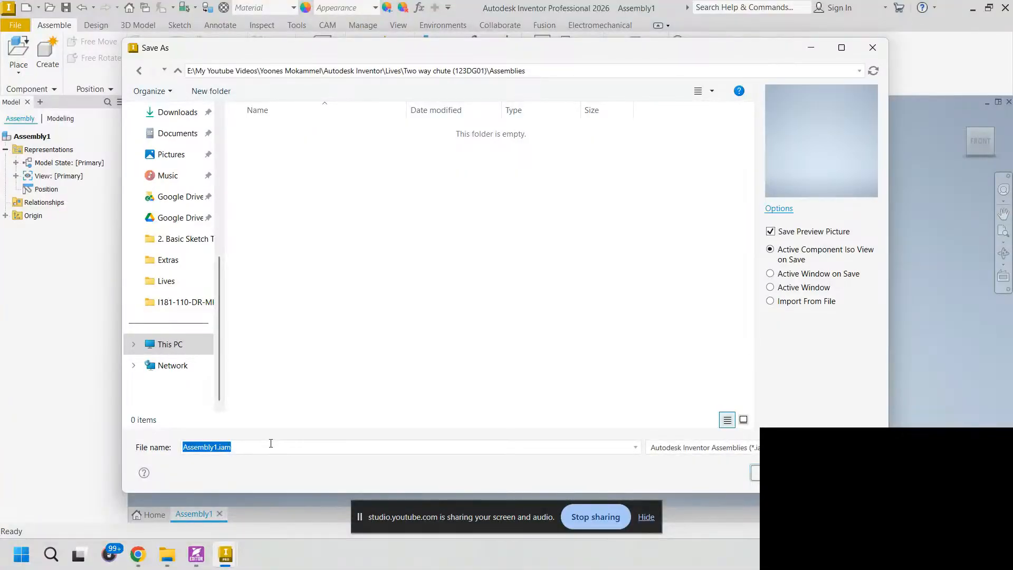
{"action": "type", "text": "Blade"}
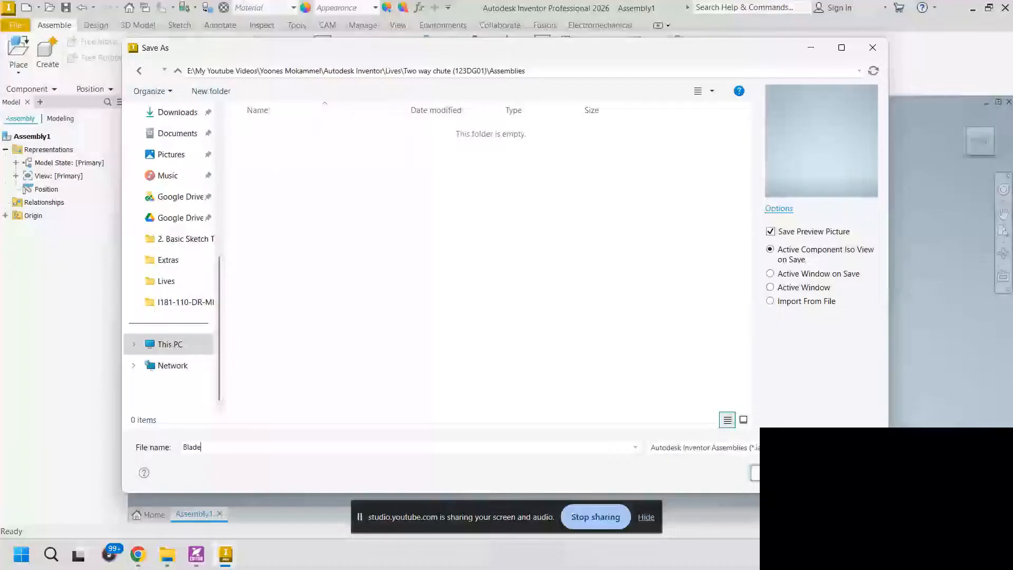
{"action": "key", "text": "Return"}
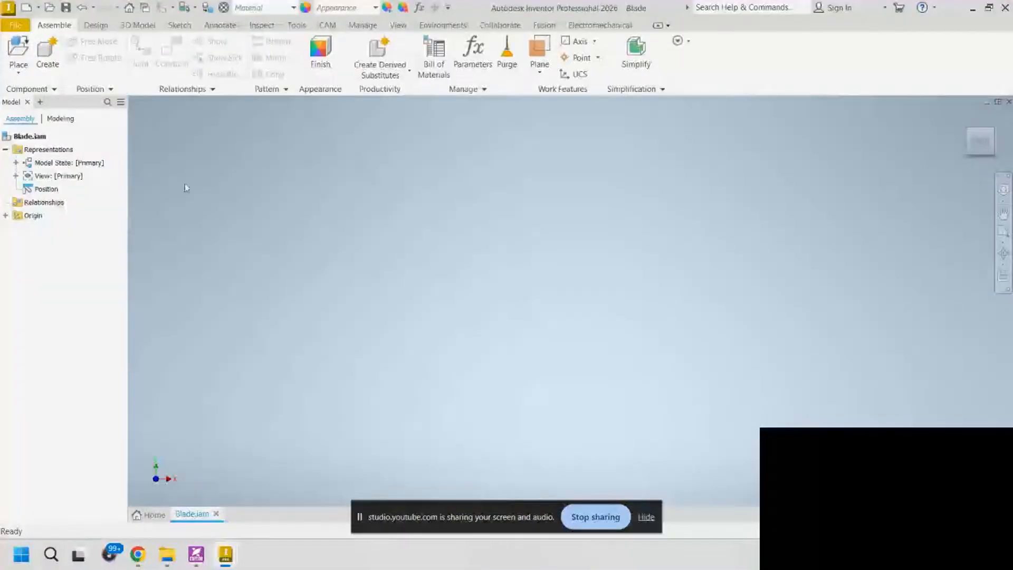
- Start an in-place component, then switch to Foxit PDF Editor and look over the Blade drawing down to the Pos. 7 shaft views
{"action": "left_click", "coordinate": [47, 65]}
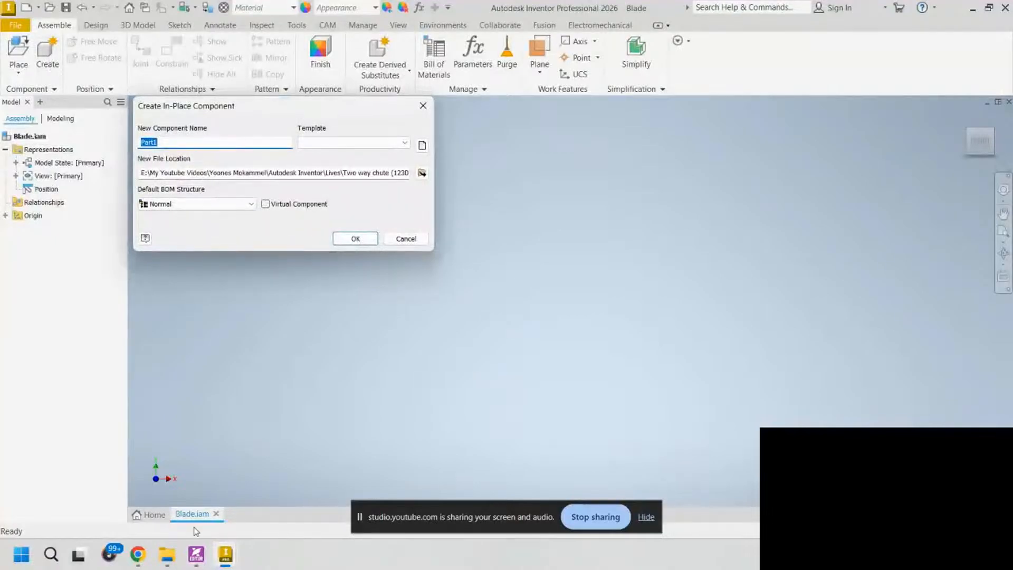
{"action": "left_click", "coordinate": [195, 561]}
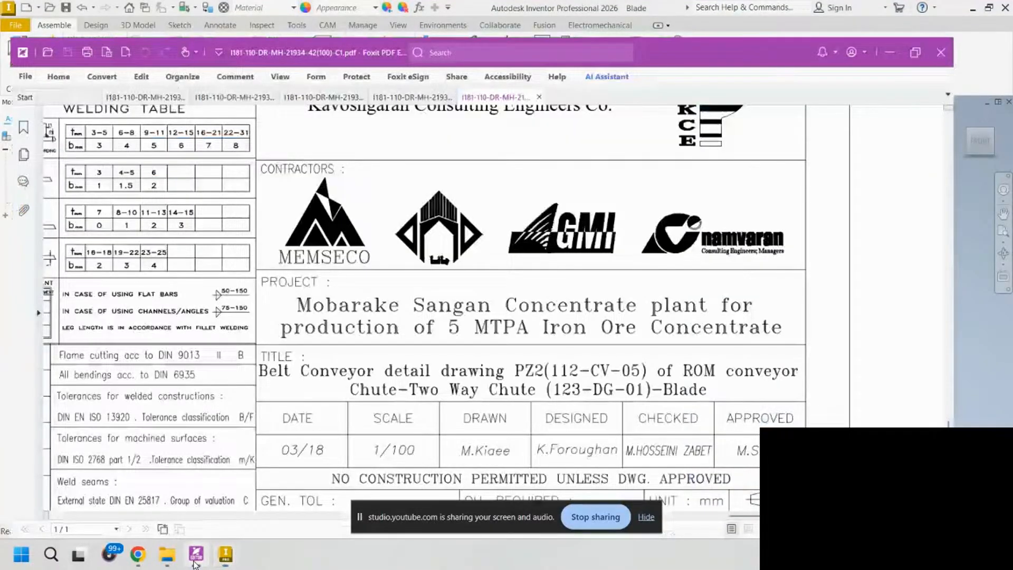
{"action": "left_click_drag", "start_coordinate": [237, 412], "coordinate": [728, 317]}
{"action": "left_click_drag", "start_coordinate": [216, 343], "coordinate": [739, 321]}
{"action": "left_click_drag", "start_coordinate": [232, 285], "coordinate": [733, 316]}
{"action": "scroll", "coordinate": [477, 315], "scroll_direction": "down", "scroll_amount": 3, "text": "ctrl"}
{"action": "mouse_move", "coordinate": [399, 244]}
{"action": "left_mouse_down"}
{"action": "mouse_move", "coordinate": [651, 316]}
{"action": "mouse_move", "coordinate": [283, 545]}
{"action": "left_mouse_up"}
{"action": "left_click_drag", "start_coordinate": [791, 84], "coordinate": [212, 527]}
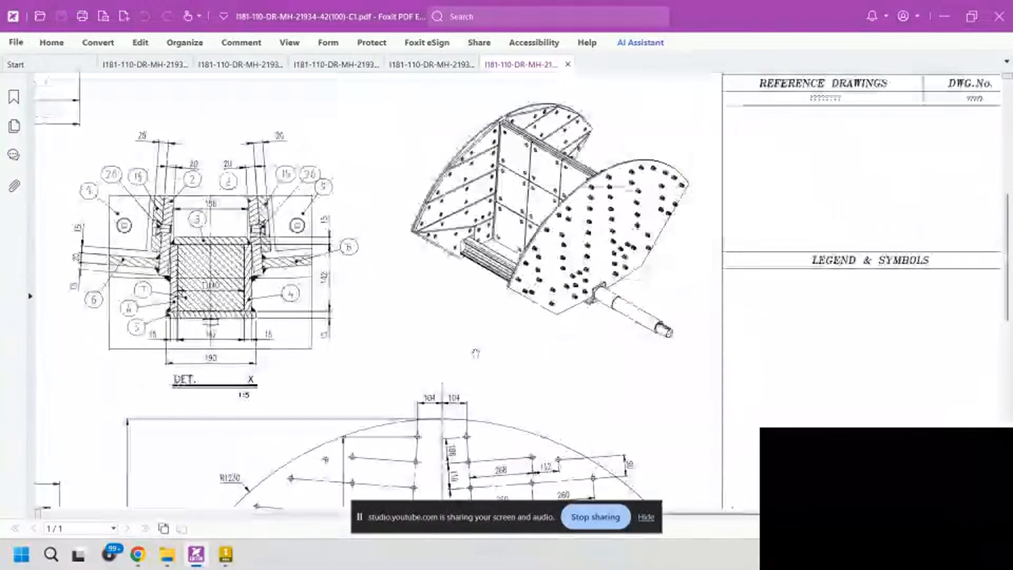
{"action": "left_click_drag", "start_coordinate": [475, 353], "coordinate": [771, 147]}
{"action": "left_click_drag", "start_coordinate": [337, 370], "coordinate": [626, 165]}
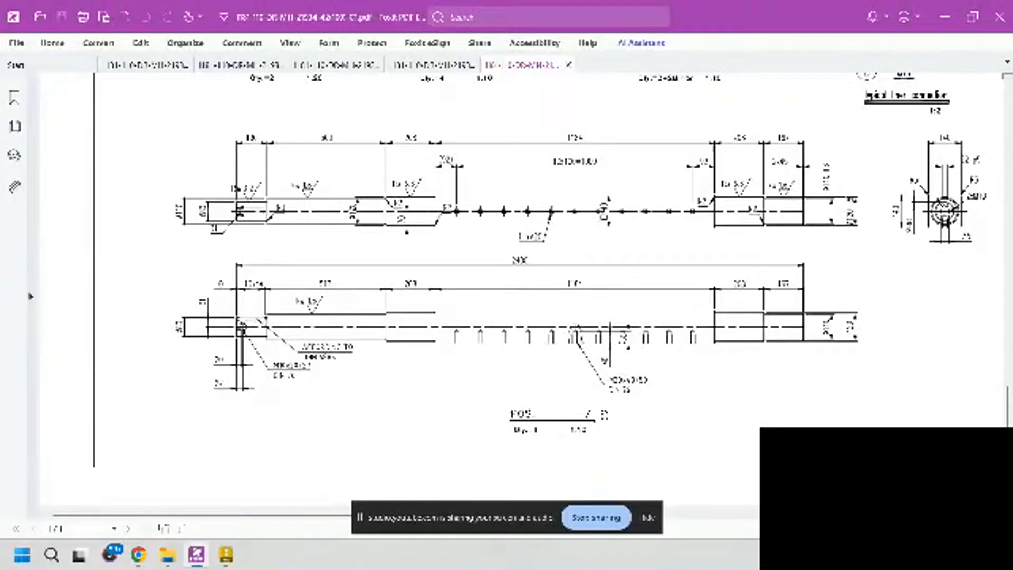
- Examine the names, dimensions and materials in the Blade drawing's parts list, including the Pos. 7 row
{"action": "left_click_drag", "start_coordinate": [721, 289], "coordinate": [410, 392]}
{"action": "left_click_drag", "start_coordinate": [796, 185], "coordinate": [398, 433]}
{"action": "left_click_drag", "start_coordinate": [637, 208], "coordinate": [341, 418]}
{"action": "left_click_drag", "start_coordinate": [520, 158], "coordinate": [383, 344]}
{"action": "left_click_drag", "start_coordinate": [376, 116], "coordinate": [376, 254]}
{"action": "scroll", "coordinate": [322, 201], "scroll_direction": "up", "scroll_amount": 3, "text": "ctrl"}
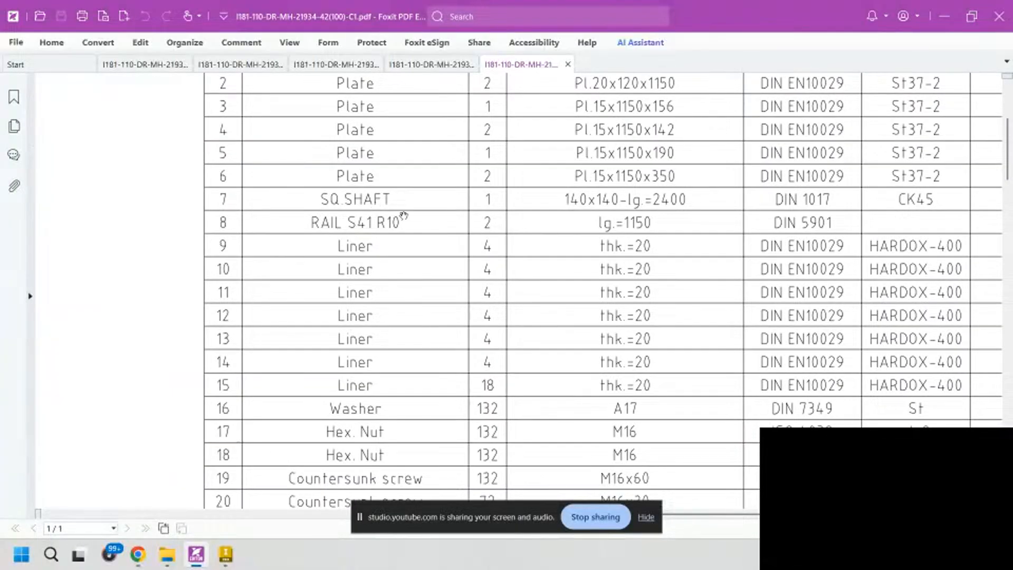
{"action": "left_click_drag", "start_coordinate": [342, 223], "coordinate": [266, 281]}
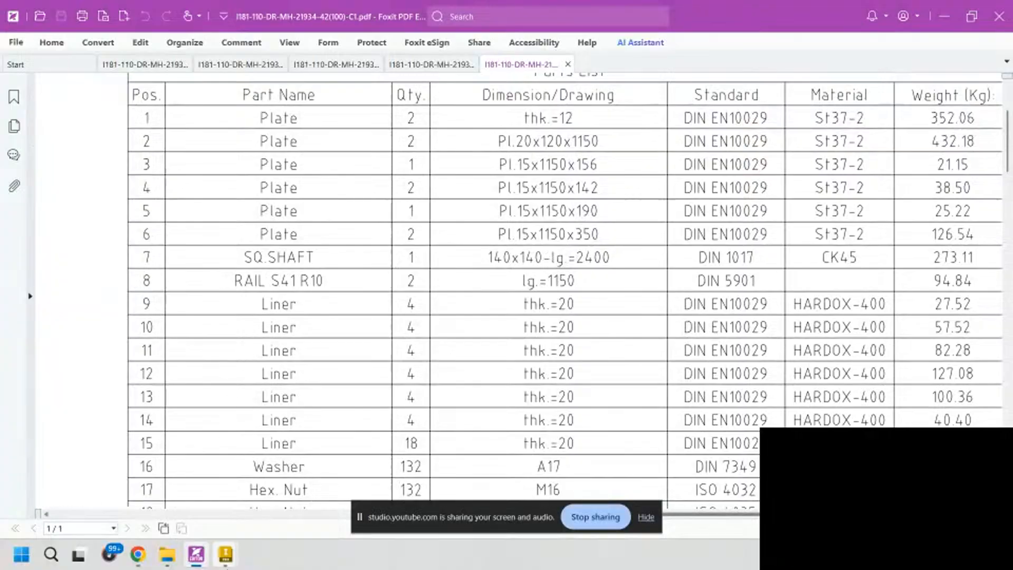
- Switch to the second Inventor window with Project1 active and close it
{"action": "mouse_move", "coordinate": [225, 554]}
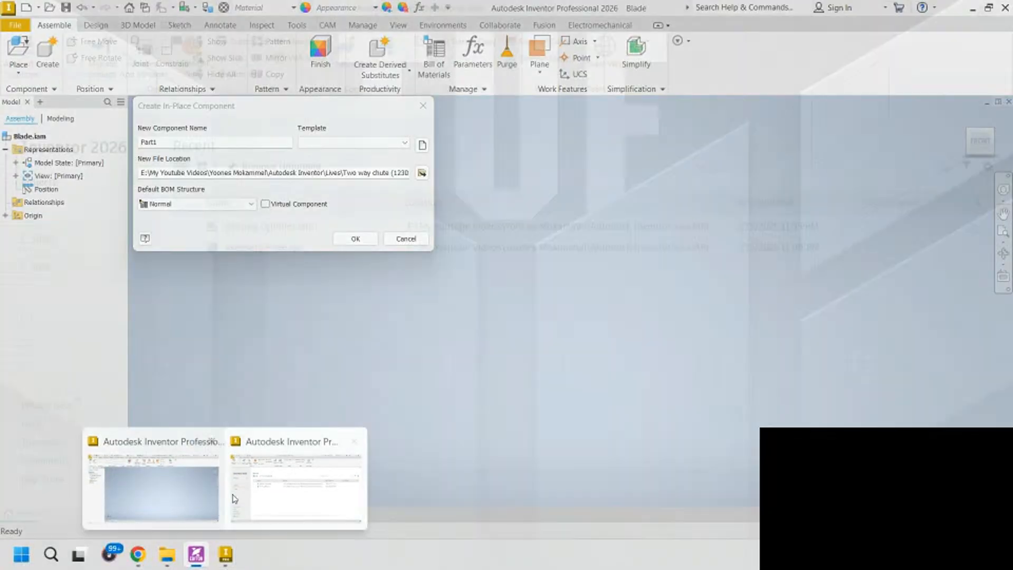
{"action": "left_click", "coordinate": [296, 488]}
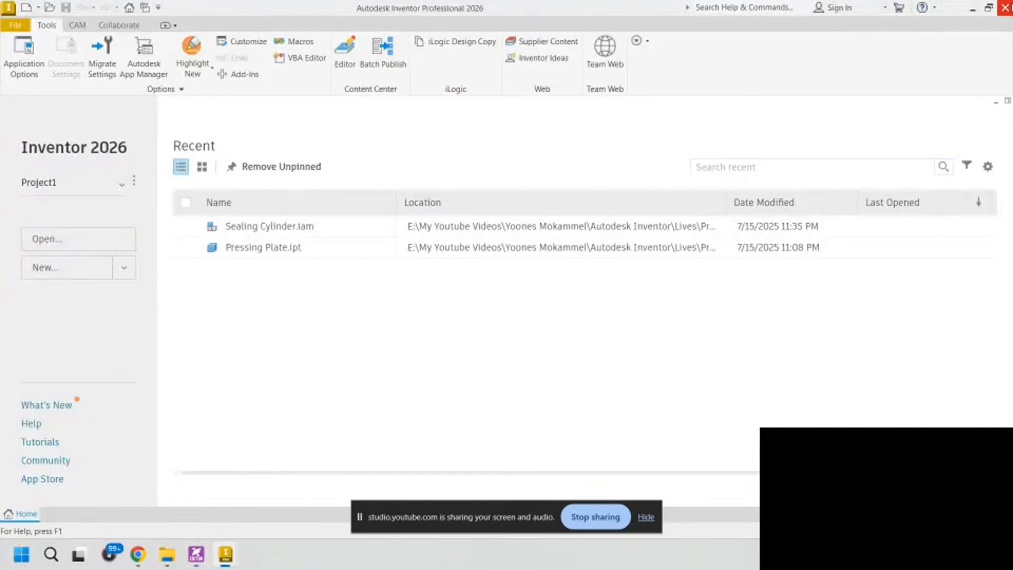
{"action": "left_click", "coordinate": [1005, 7]}
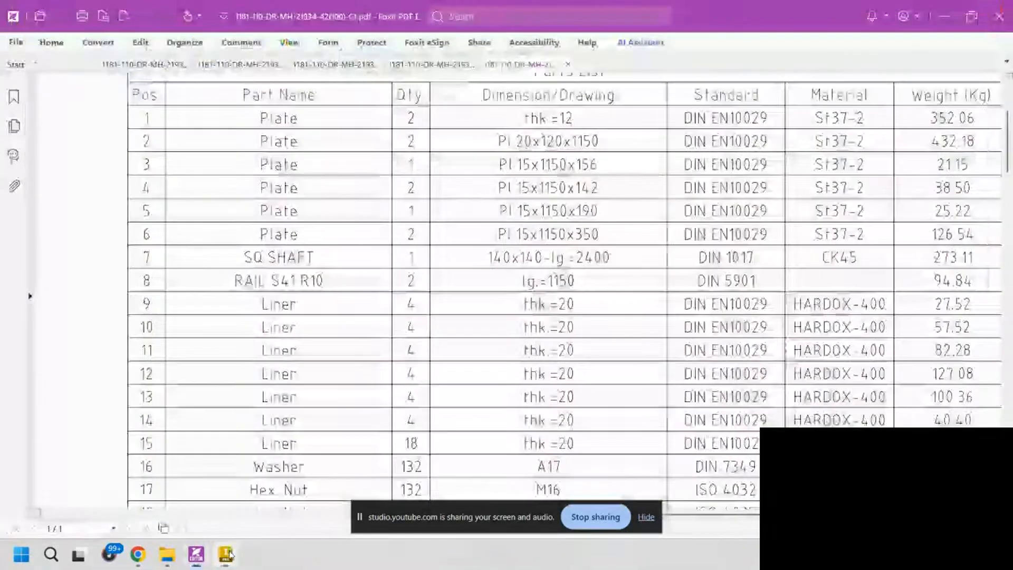
- Return to Inventor's Blade assembly, name the new component SQ.Shaft and choose the Standard (mm).ipt template for it
{"action": "left_click", "coordinate": [225, 554]}
{"action": "type", "text": "SQ.Shaft"}
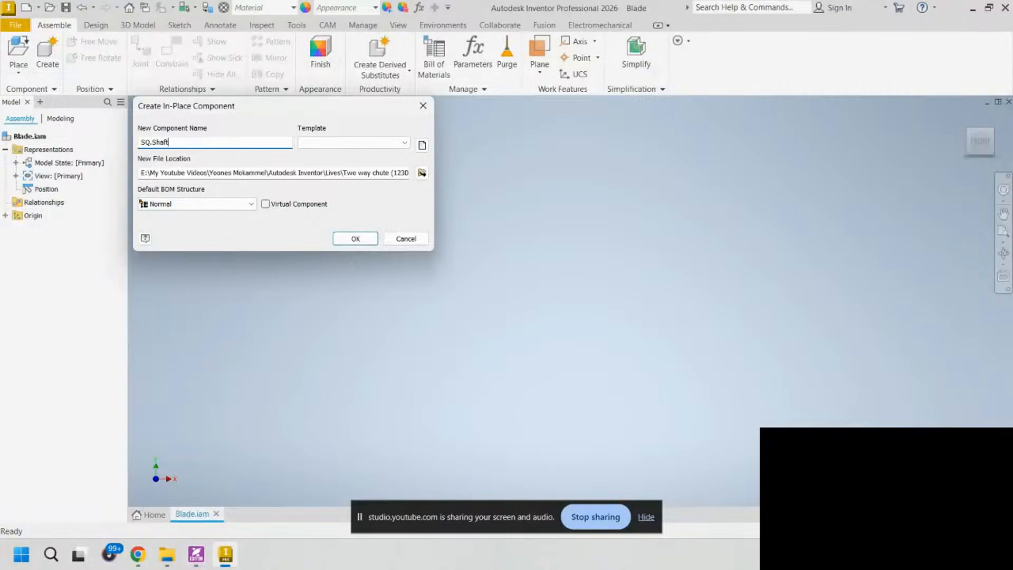
{"action": "left_click", "coordinate": [408, 144]}
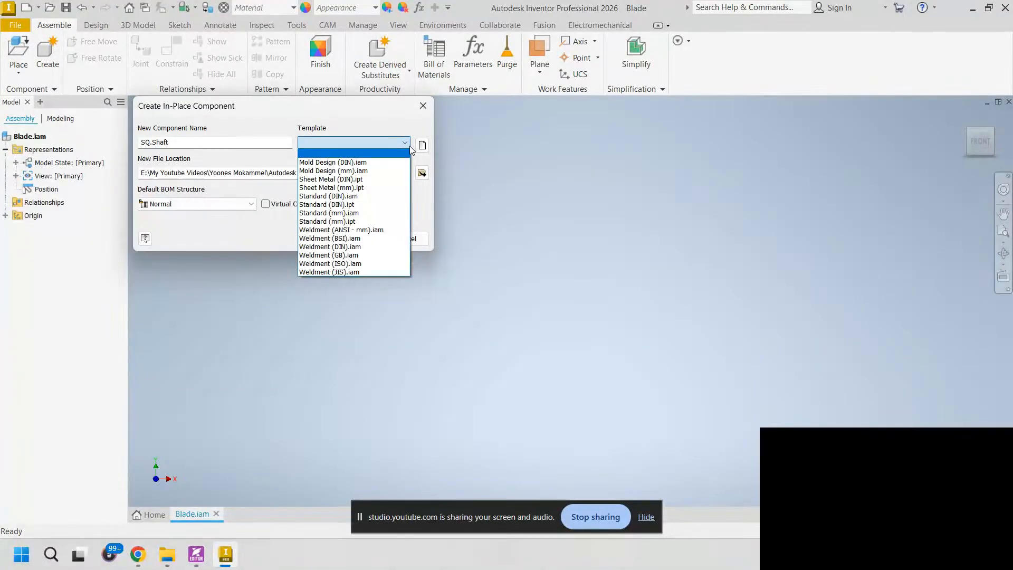
{"action": "left_click", "coordinate": [421, 146]}
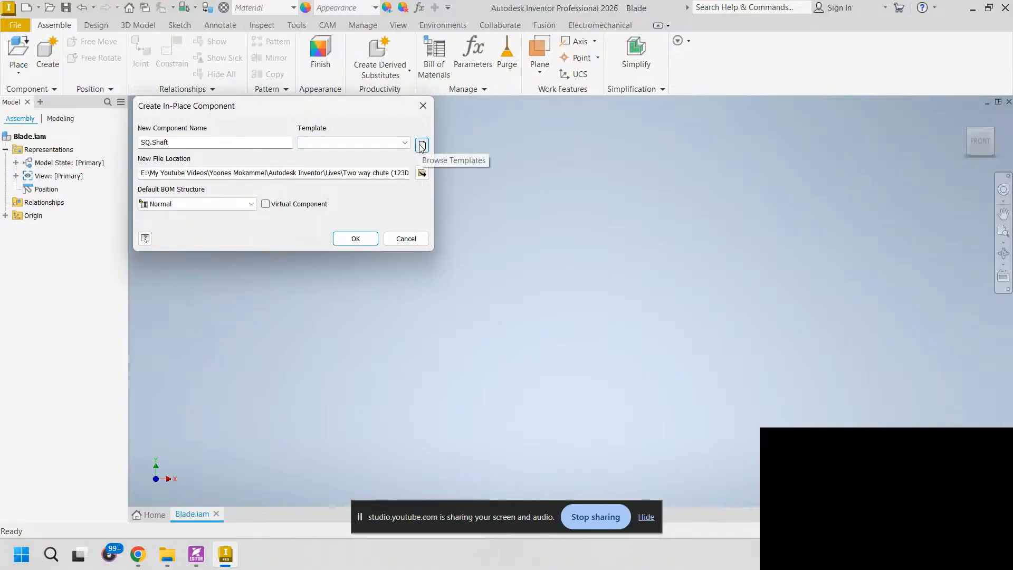
{"action": "left_click", "coordinate": [421, 146]}
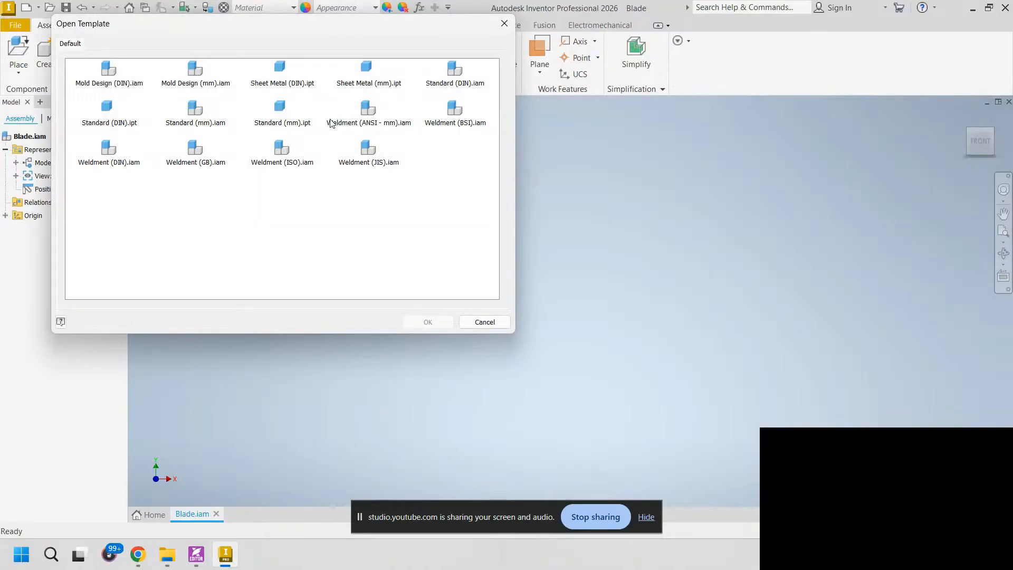
{"action": "left_click", "coordinate": [279, 113]}
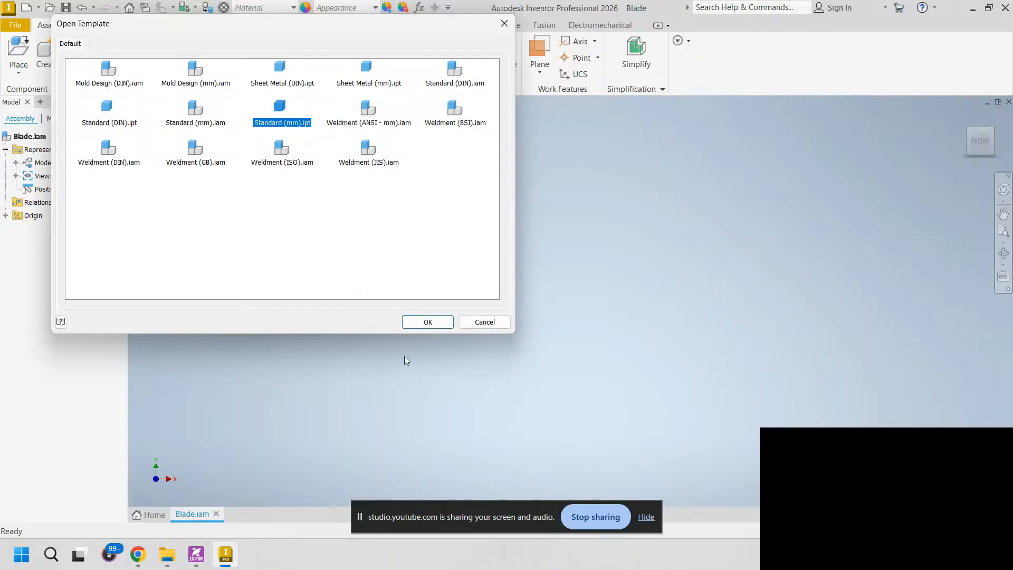
{"action": "key", "text": "Return"}
- Set the component's file location to a new Parts subfolder of Two way chute (123DG01), with SQ.Shaft as the file name
{"action": "type", "text": "SQ.Shaft"}
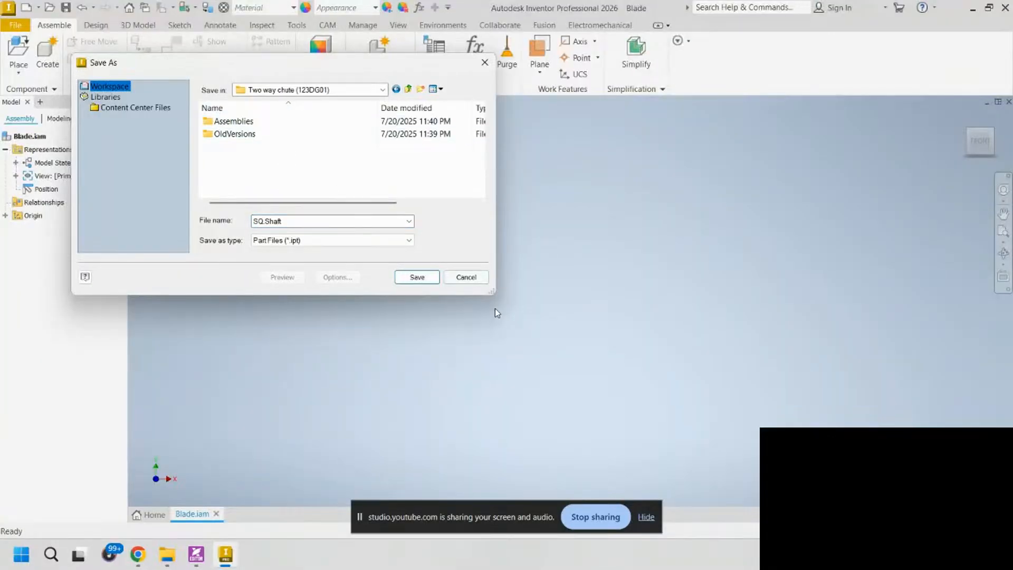
{"action": "left_click_drag", "start_coordinate": [493, 293], "coordinate": [647, 392]}
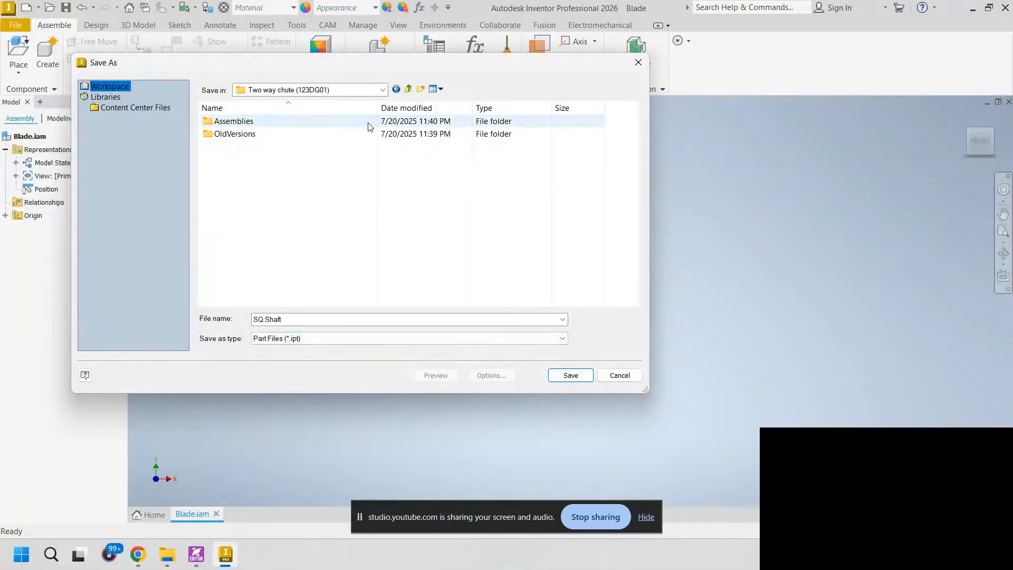
{"action": "left_click", "coordinate": [422, 90]}
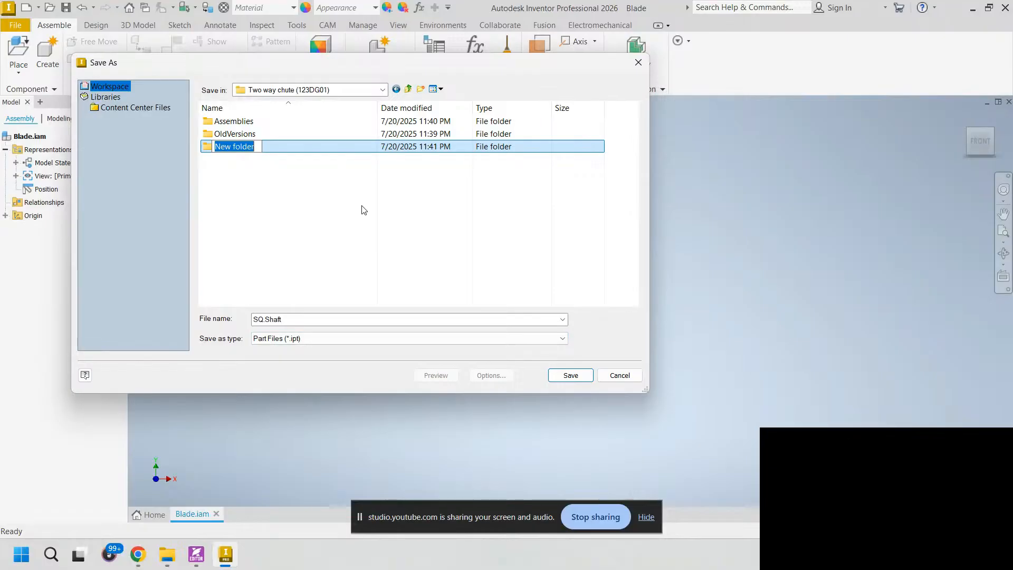
{"action": "type", "text": "P"}
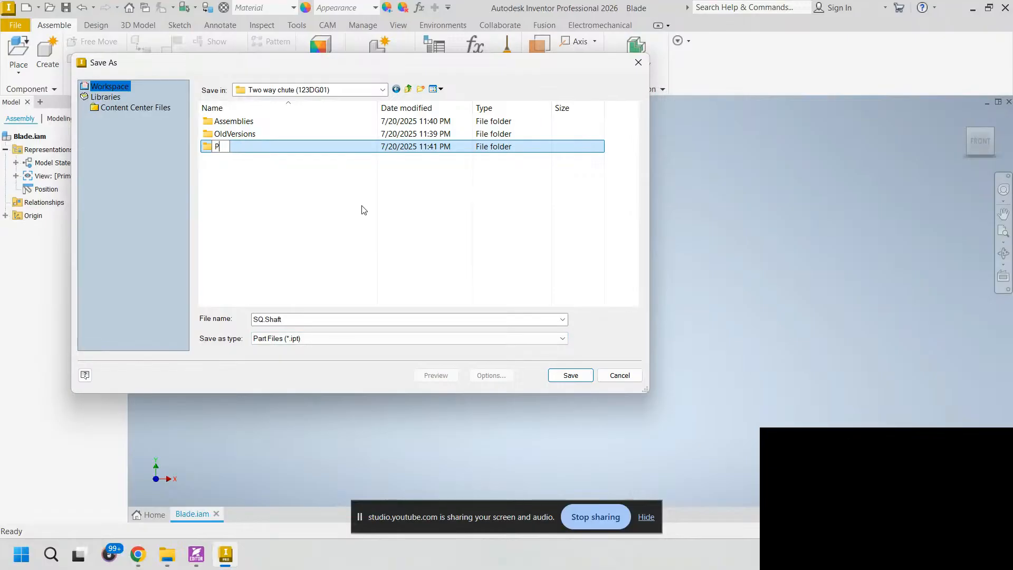
{"action": "type", "text": "arts"}
{"action": "key", "text": "Return"}
{"action": "double_click", "coordinate": [245, 149]}
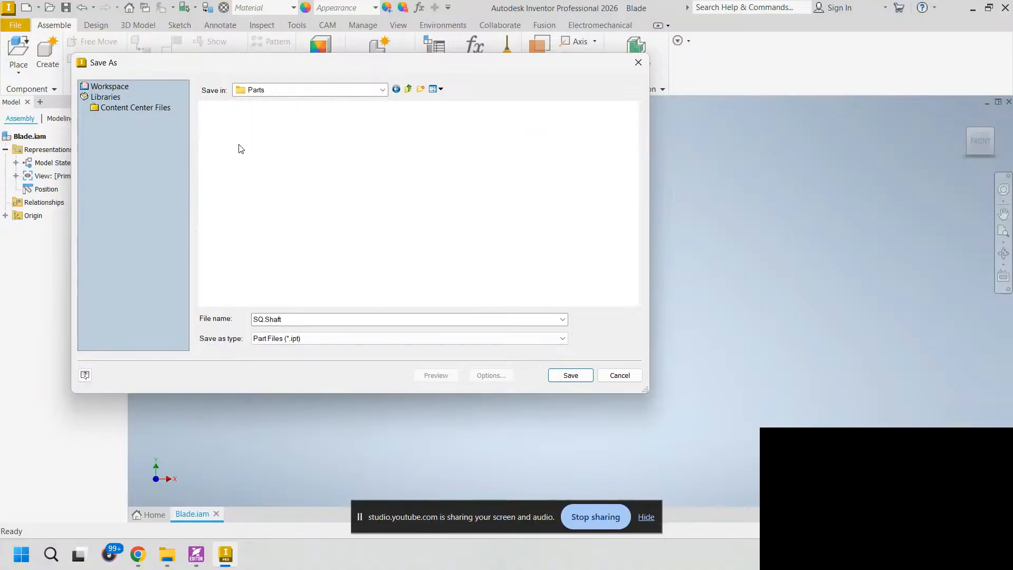
{"action": "left_click", "coordinate": [569, 376]}
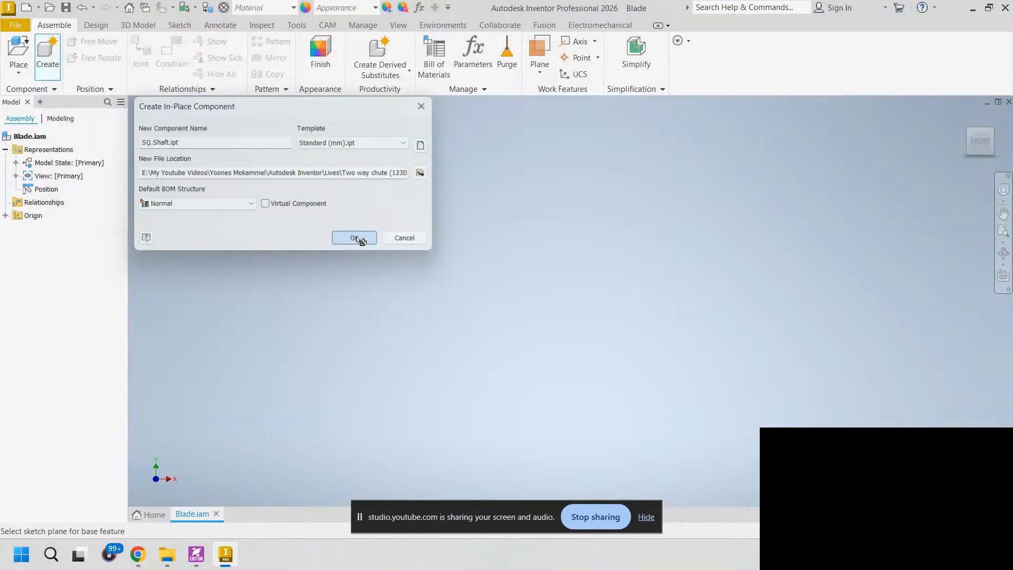
- Confirm the new SQ.Shaft component and place it on the assembly origin's Center Point
{"action": "left_click", "coordinate": [354, 238]}
{"action": "left_click", "coordinate": [5, 215]}
{"action": "left_click", "coordinate": [47, 310]}
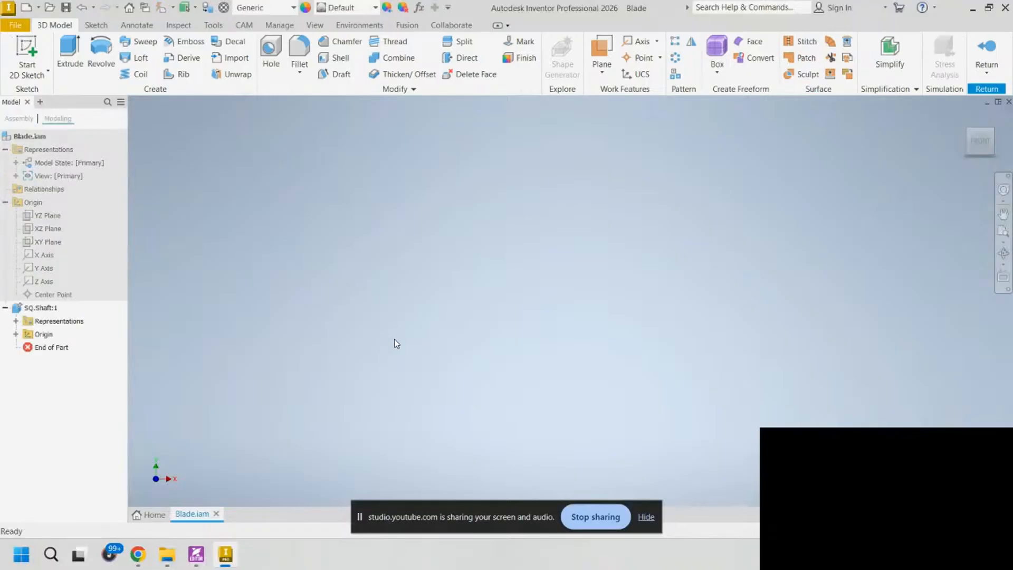
- Switch to the Blade drawing in Foxit PDF Editor, hide the screen-sharing bar and examine the Pos. 7 shaft's side views and end view
{"action": "mouse_move", "coordinate": [186, 553]}
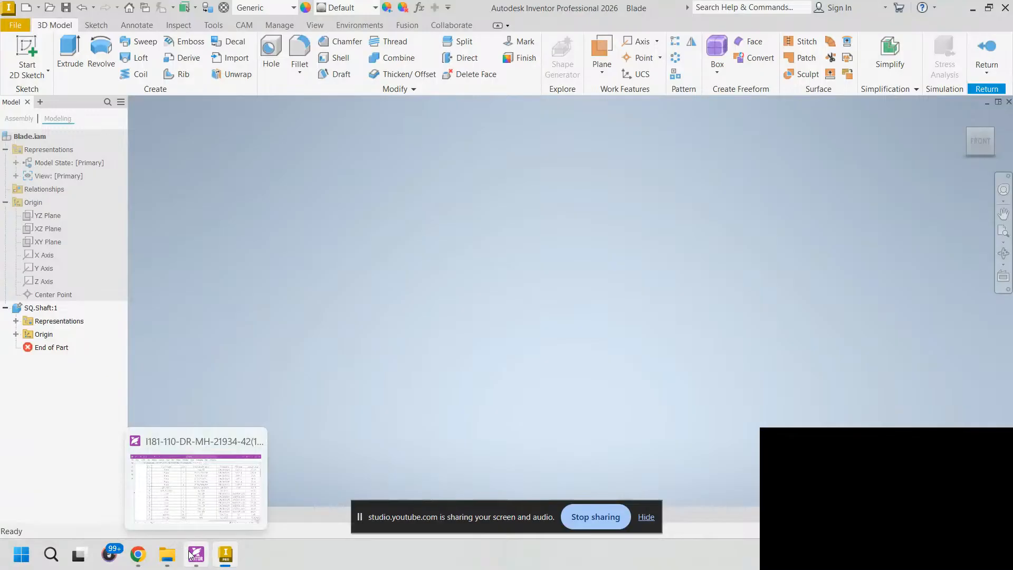
{"action": "left_click", "coordinate": [184, 553]}
{"action": "left_click_drag", "start_coordinate": [95, 385], "coordinate": [479, 353]}
{"action": "scroll", "coordinate": [417, 357], "scroll_direction": "down", "scroll_amount": 4, "text": "ctrl"}
{"action": "left_click_drag", "start_coordinate": [410, 357], "coordinate": [657, 175]}
{"action": "left_click_drag", "start_coordinate": [327, 469], "coordinate": [525, 182]}
{"action": "left_click_drag", "start_coordinate": [601, 245], "coordinate": [415, 268]}
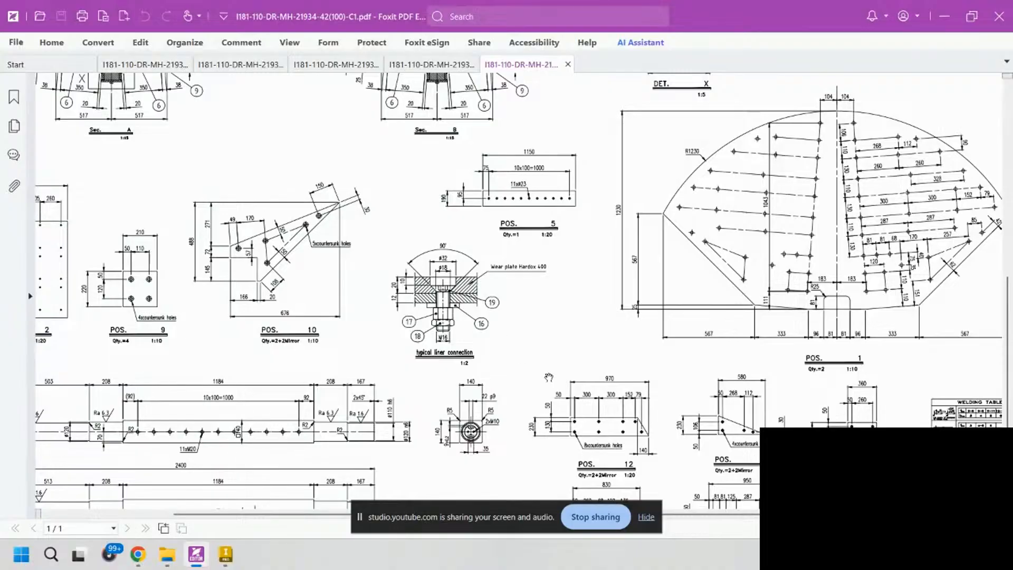
{"action": "left_click", "coordinate": [646, 518]}
{"action": "scroll", "coordinate": [402, 422], "scroll_direction": "up", "scroll_amount": 4, "text": "ctrl"}
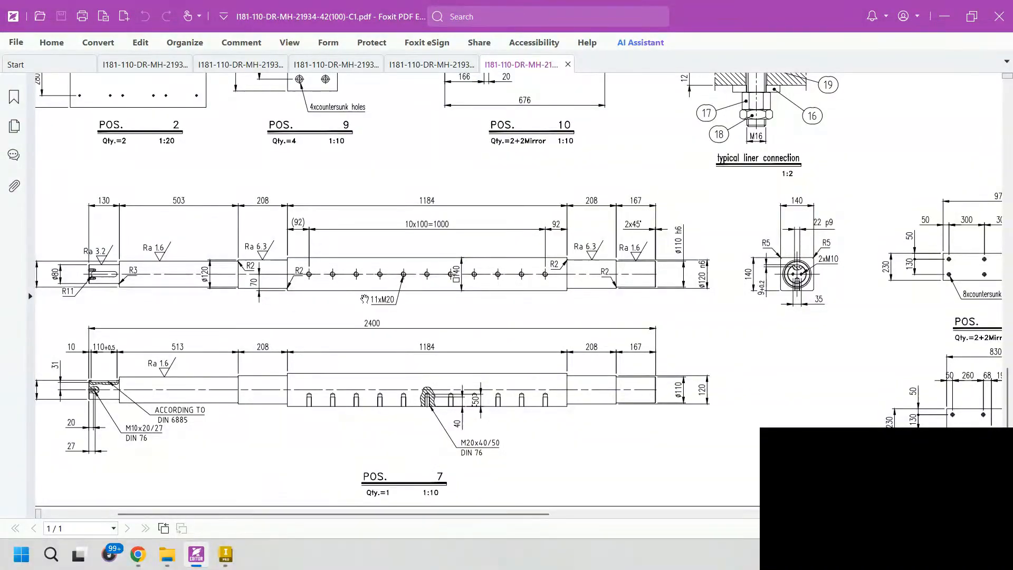
{"action": "left_click_drag", "start_coordinate": [836, 283], "coordinate": [770, 317]}
{"action": "scroll", "coordinate": [764, 303], "scroll_direction": "up", "scroll_amount": 5, "text": "ctrl"}
{"action": "left_click_drag", "start_coordinate": [610, 276], "coordinate": [543, 336]}
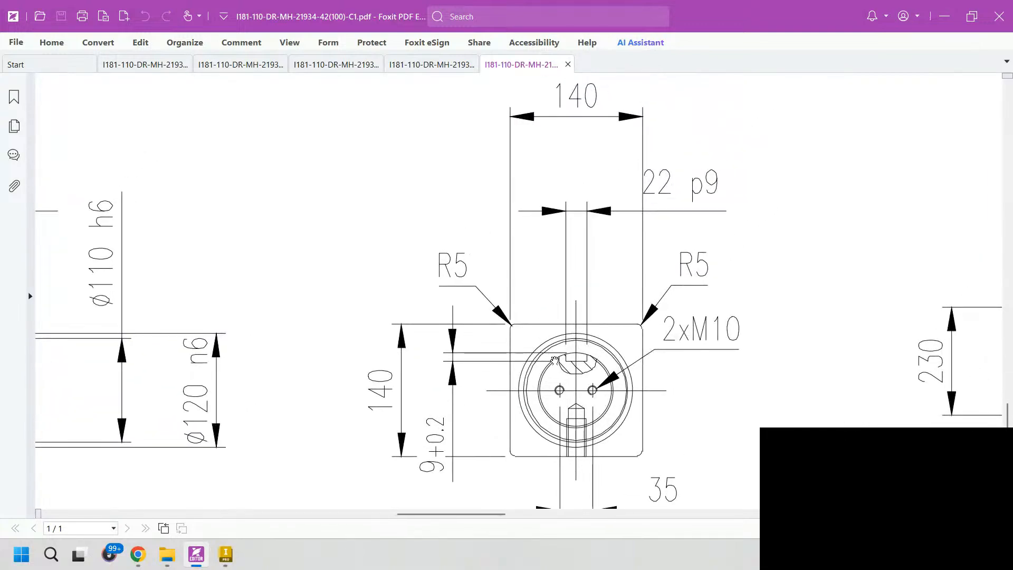
- Return to Inventor's Blade assembly and start a sketch on the XY plane of the SQ.Shaft part
{"action": "left_click", "coordinate": [198, 558]}
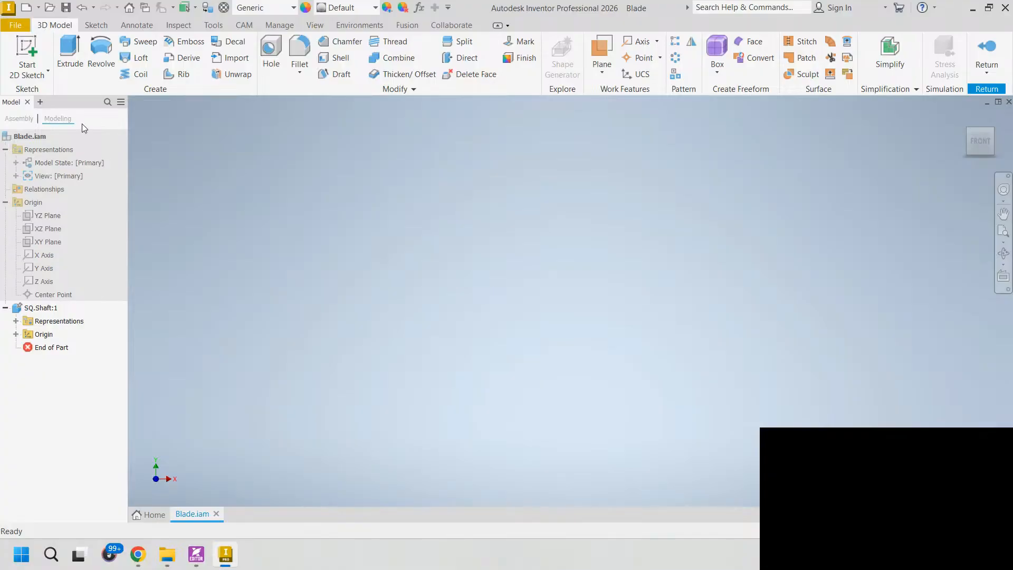
{"action": "left_click", "coordinate": [29, 56]}
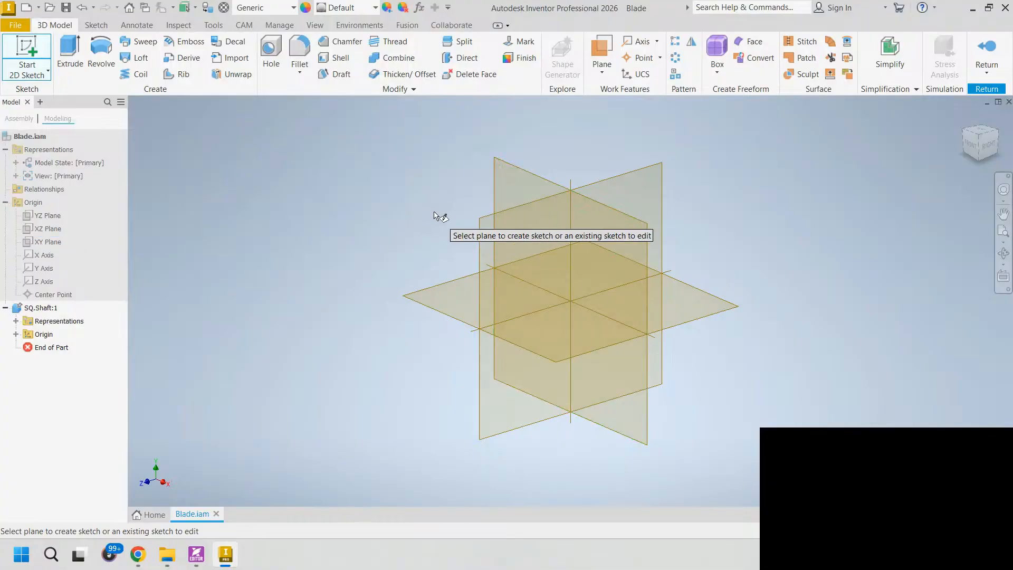
{"action": "left_click", "coordinate": [509, 181]}
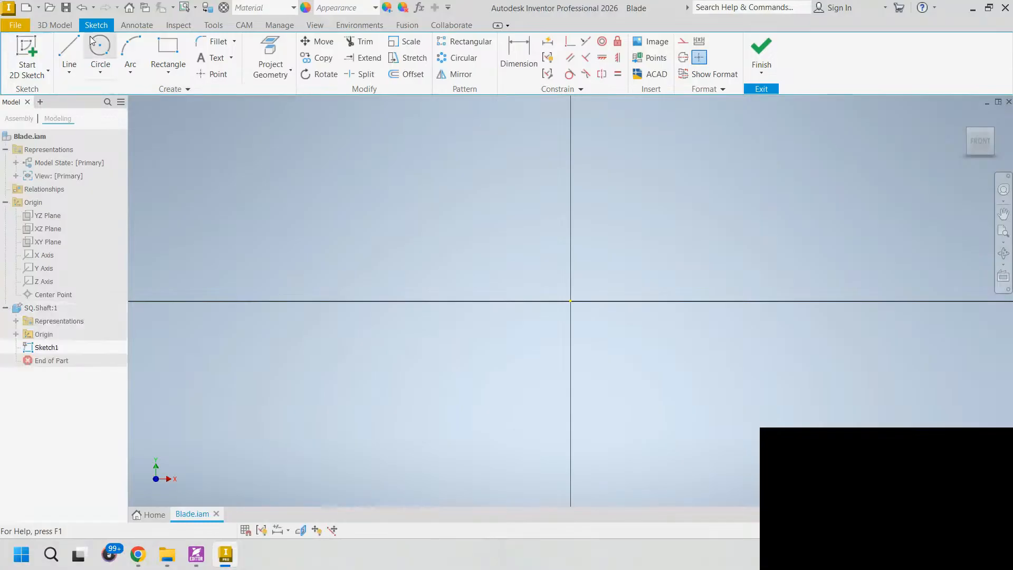
- Draw a 140 x 140 mm two-point center rectangle centered on the sketch origin
{"action": "left_click", "coordinate": [168, 68]}
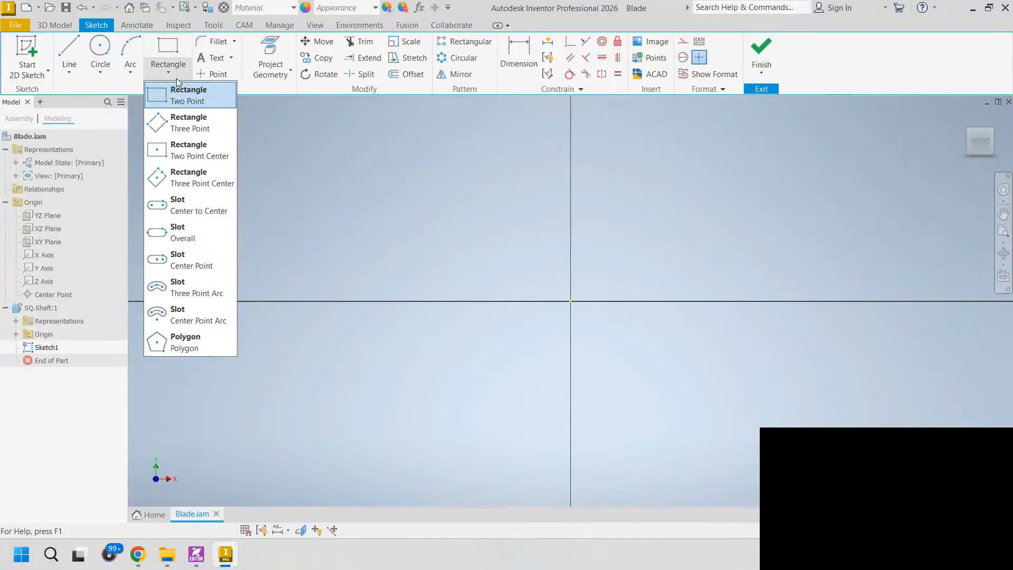
{"action": "left_click", "coordinate": [185, 154]}
{"action": "left_click", "coordinate": [570, 301]}
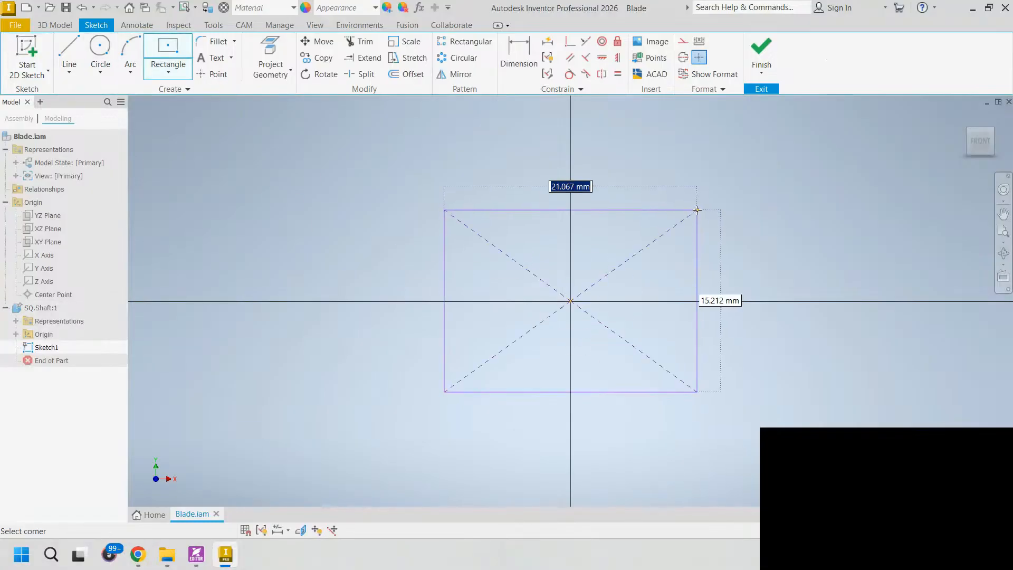
{"action": "type", "text": "14"}
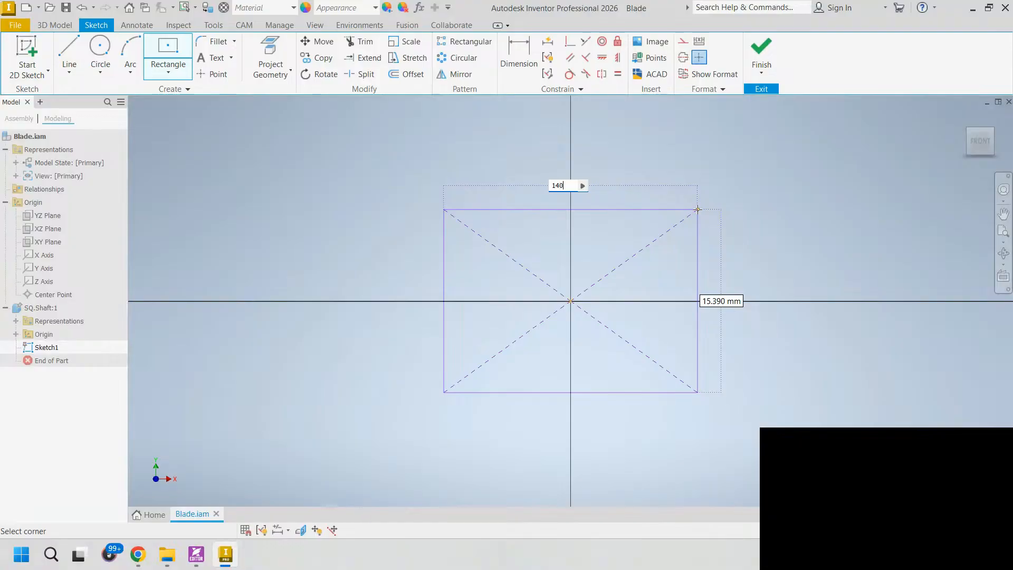
{"action": "type", "text": "0"}
{"action": "key", "text": "Tab"}
{"action": "type", "text": "140"}
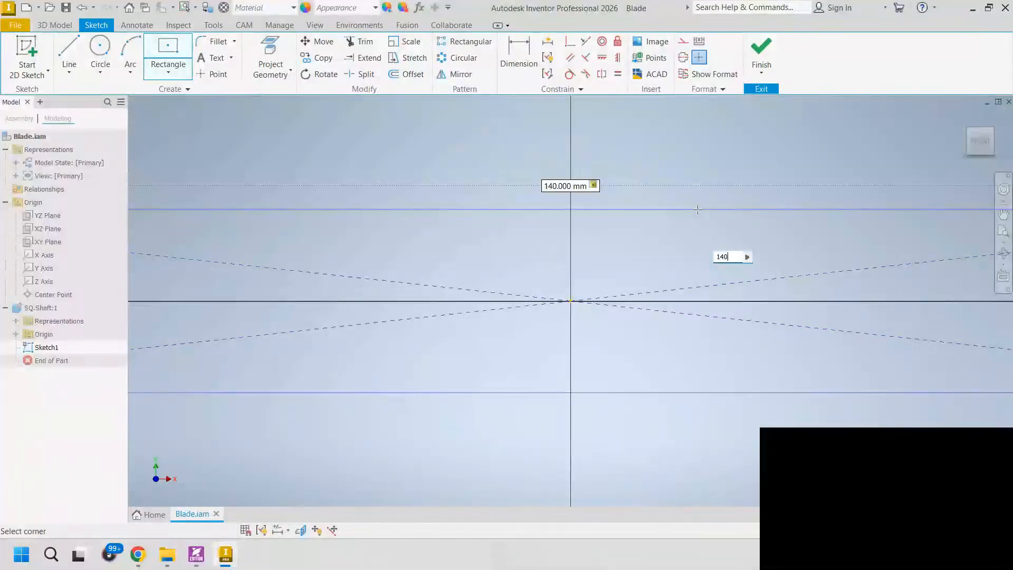
{"action": "key", "text": "Tab"}
{"action": "scroll", "coordinate": [688, 240], "scroll_direction": "down", "scroll_amount": 6}
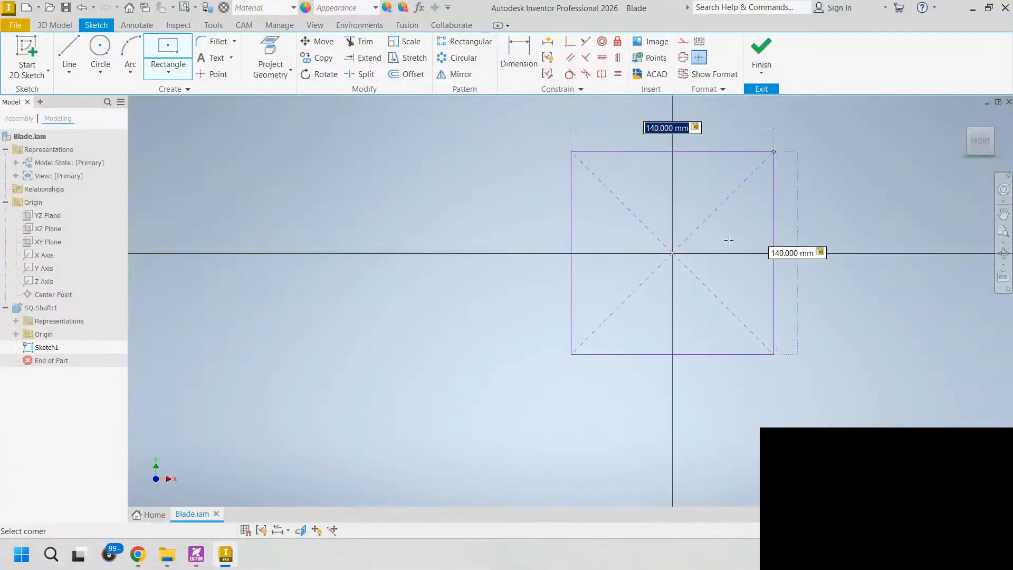
{"action": "middle_click_drag", "start_coordinate": [637, 239], "coordinate": [530, 243]}
{"action": "key", "text": "Return"}
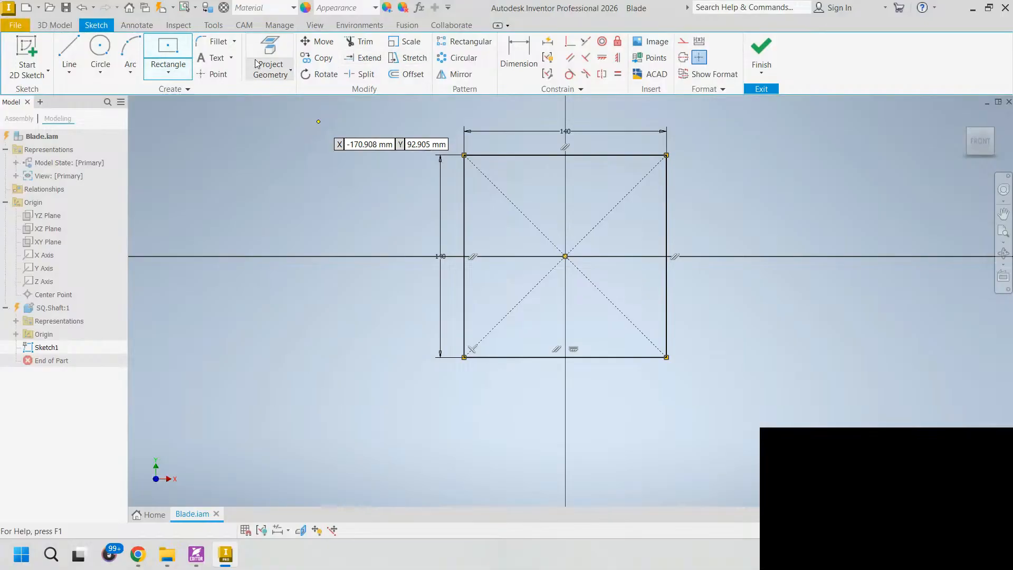
- Round all four corners of the square with 5 mm sketch fillets and finish the sketch
{"action": "left_click", "coordinate": [213, 41]}
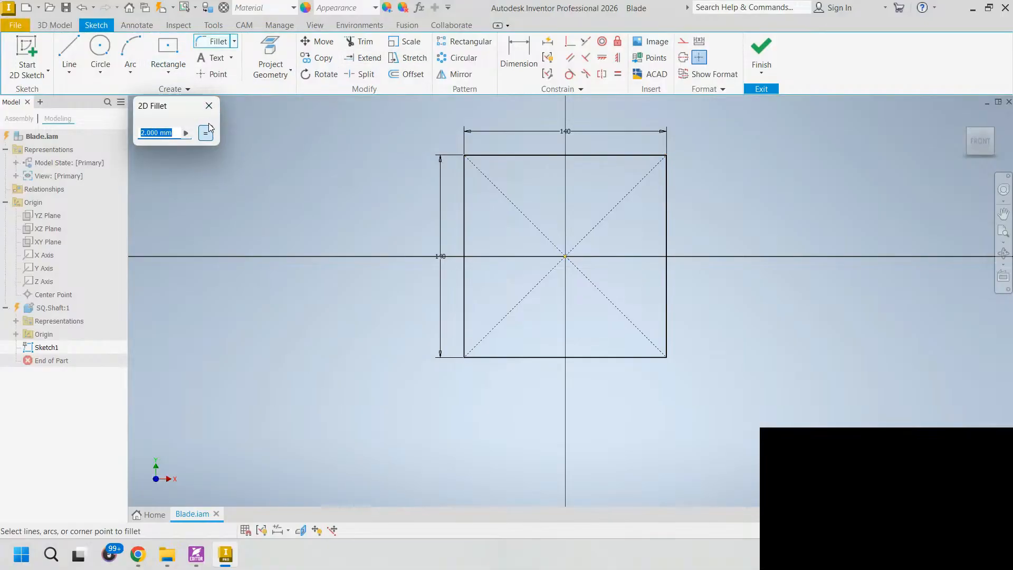
{"action": "type", "text": "5"}
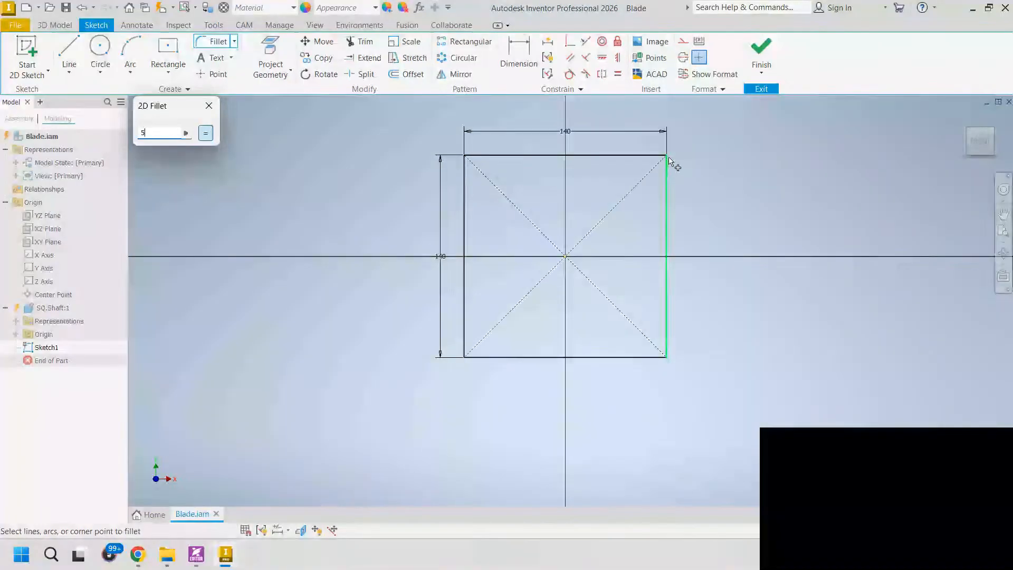
{"action": "scroll", "coordinate": [668, 160], "scroll_direction": "up", "scroll_amount": 3}
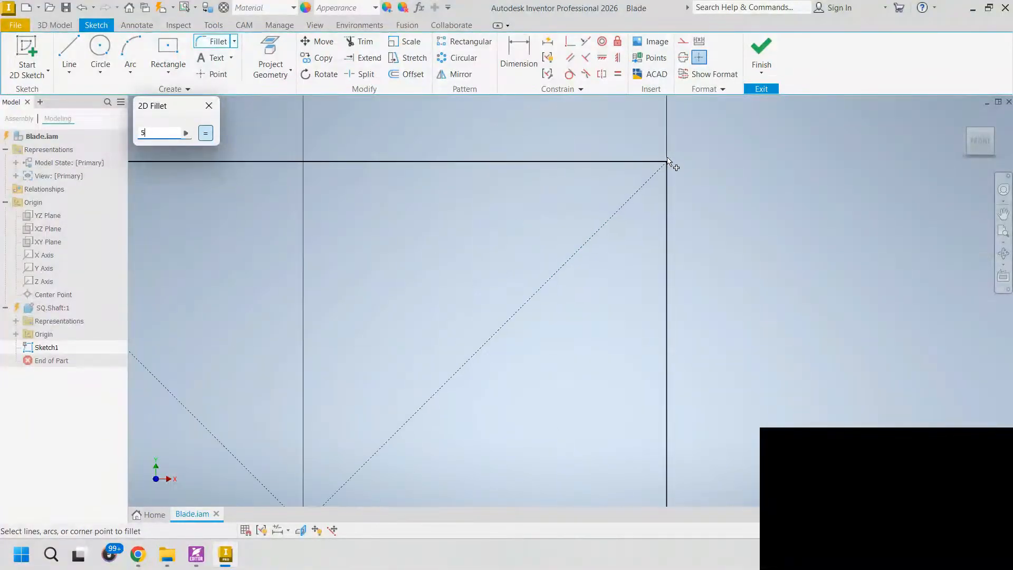
{"action": "left_click", "coordinate": [665, 163]}
{"action": "scroll", "coordinate": [660, 202], "scroll_direction": "down", "scroll_amount": 3}
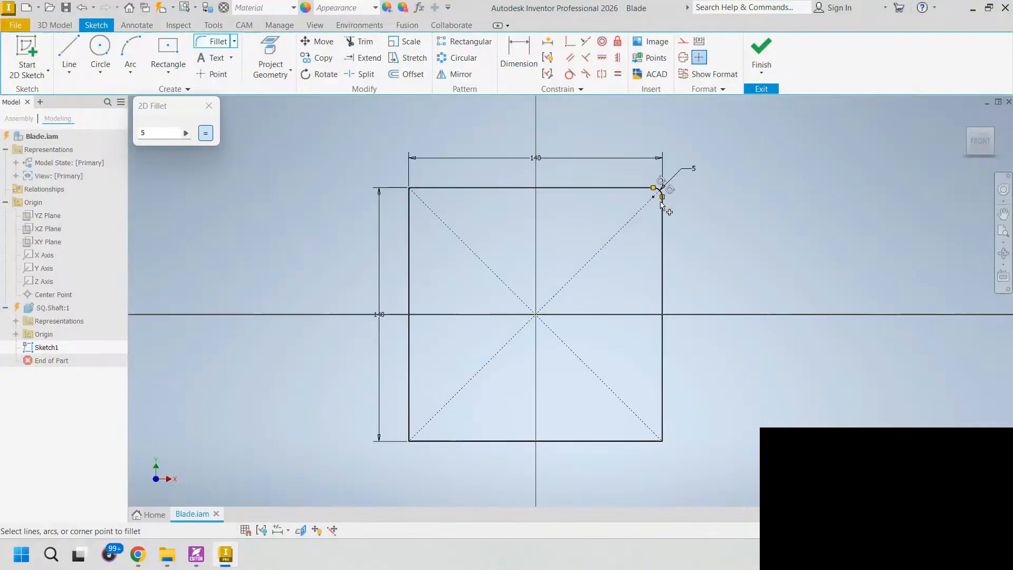
{"action": "left_click", "coordinate": [440, 188]}
{"action": "left_click", "coordinate": [410, 216]}
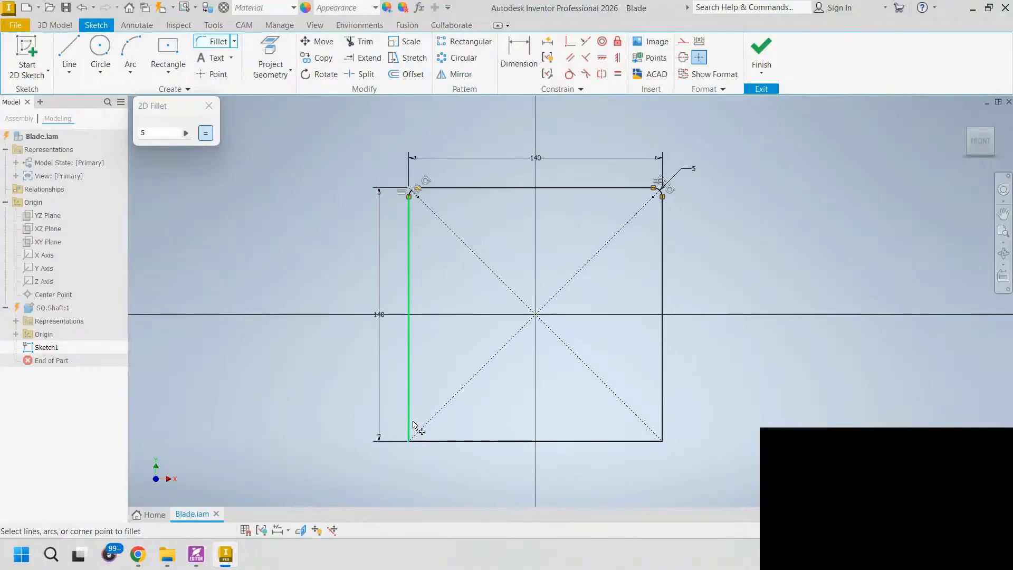
{"action": "left_click", "coordinate": [440, 445]}
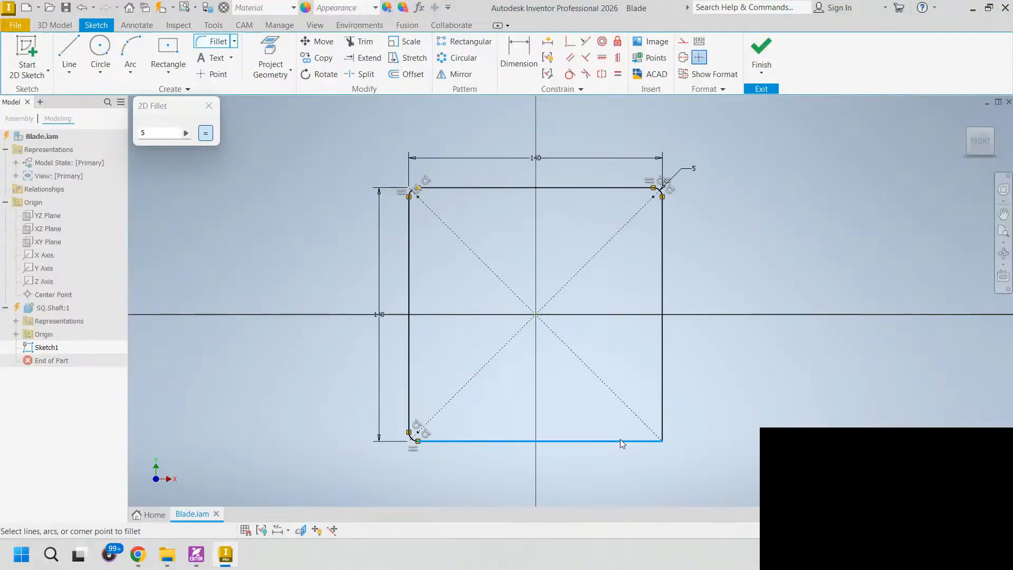
{"action": "left_click", "coordinate": [665, 414]}
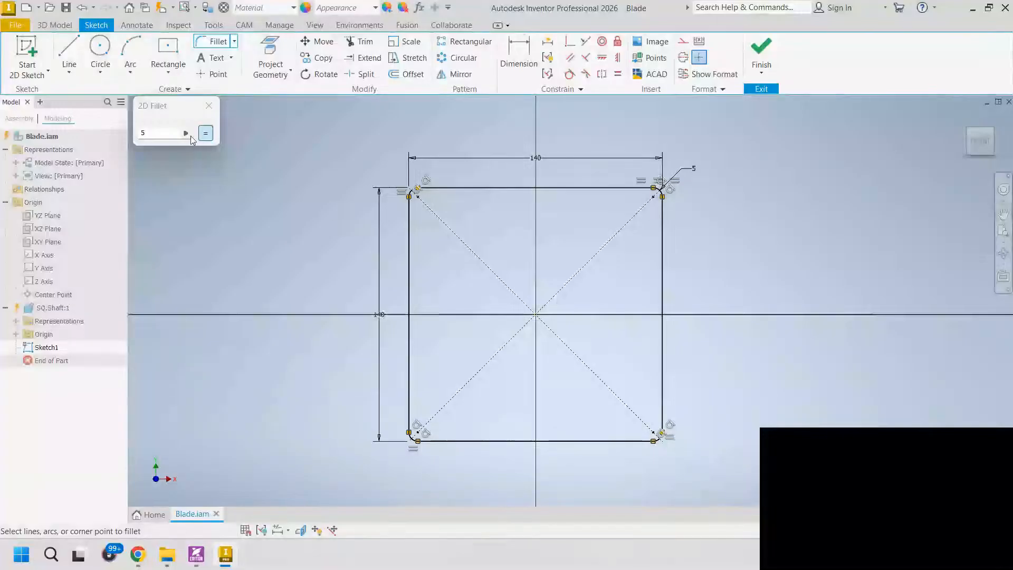
{"action": "left_click", "coordinate": [209, 106]}
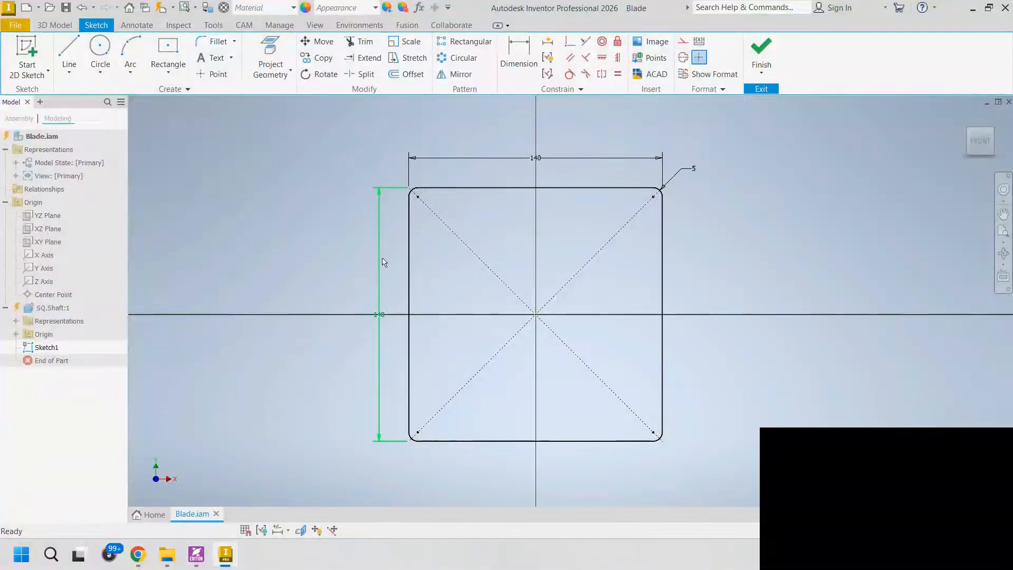
{"action": "left_click", "coordinate": [761, 52]}
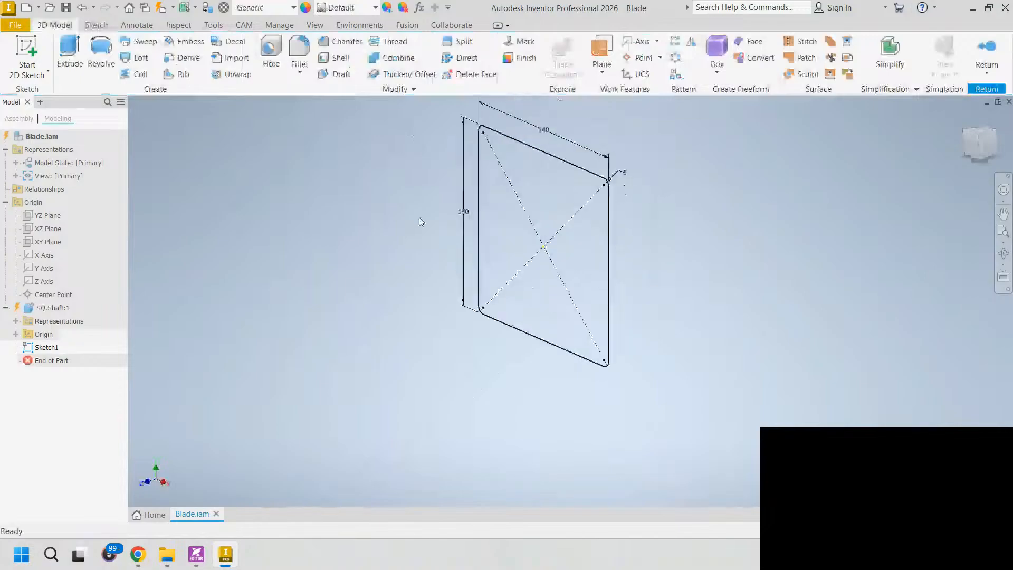
- Extrude the rounded square profile symmetrically to a total length of 1184 mm
{"action": "left_click", "coordinate": [70, 57]}
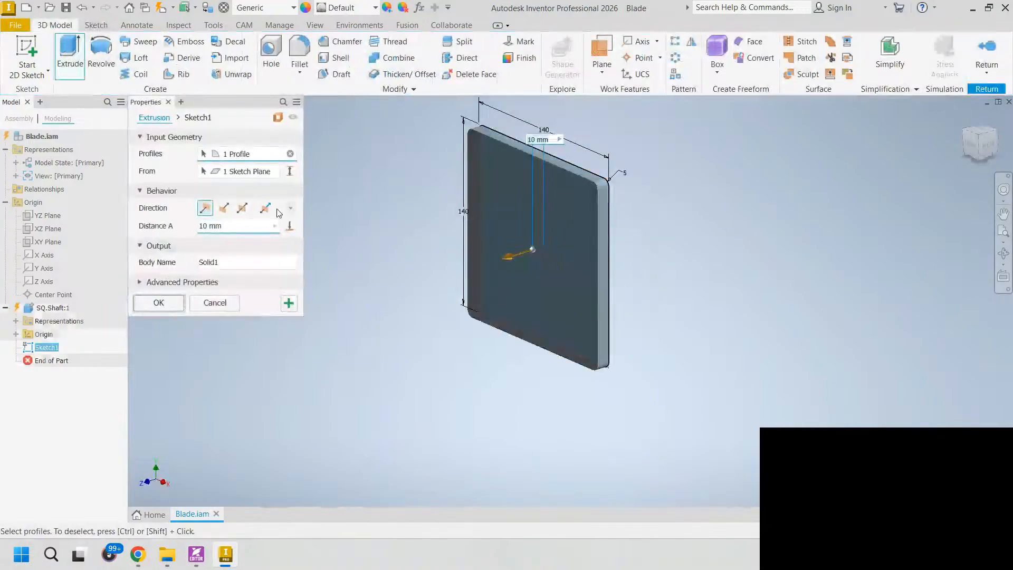
{"action": "left_click", "coordinate": [238, 210]}
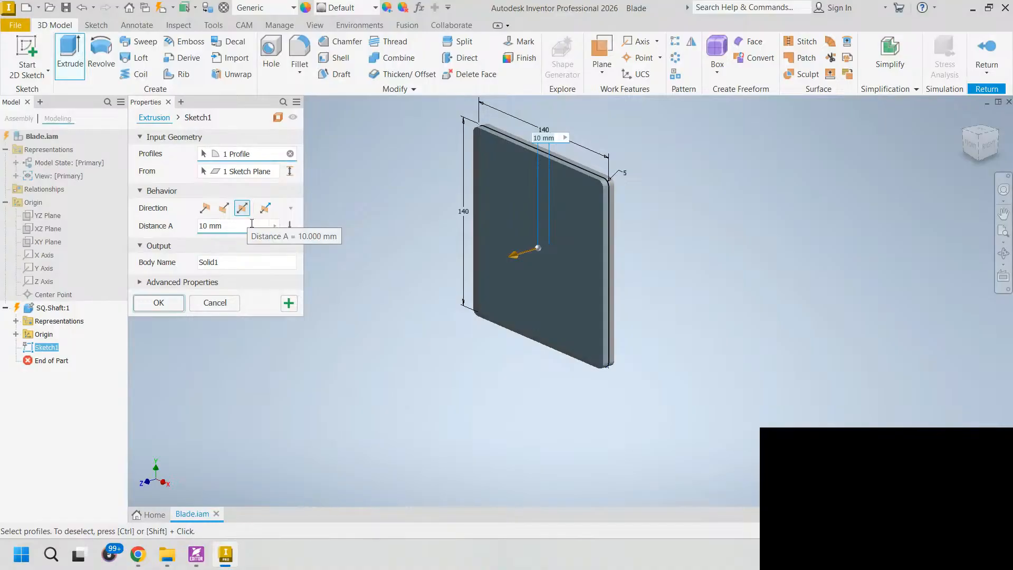
{"action": "type", "text": "1184"}
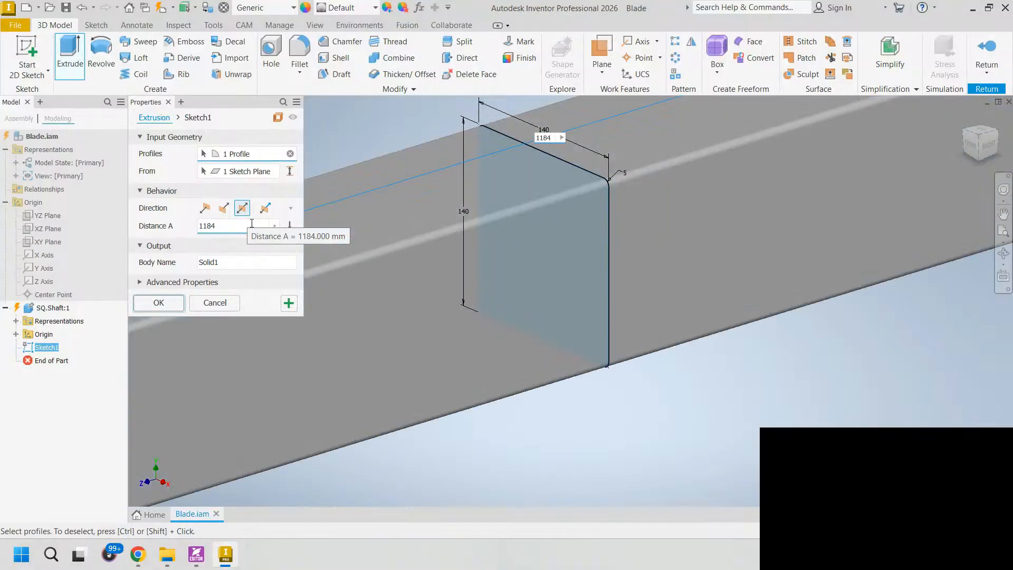
{"action": "scroll", "coordinate": [487, 222], "scroll_direction": "down", "scroll_amount": 4}
{"action": "middle_click_drag", "start_coordinate": [470, 288], "coordinate": [519, 294]}
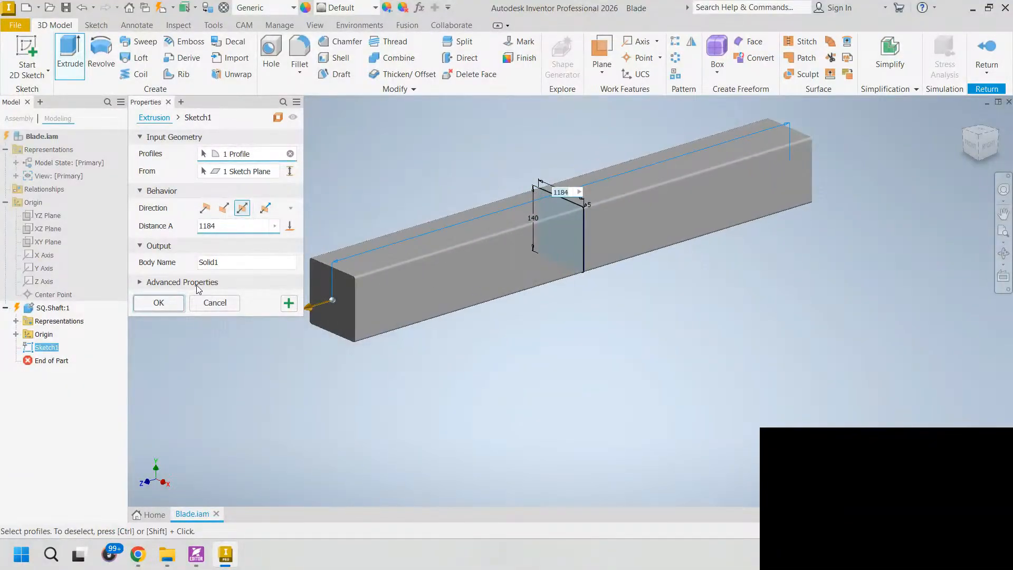
{"action": "left_click", "coordinate": [160, 303]}
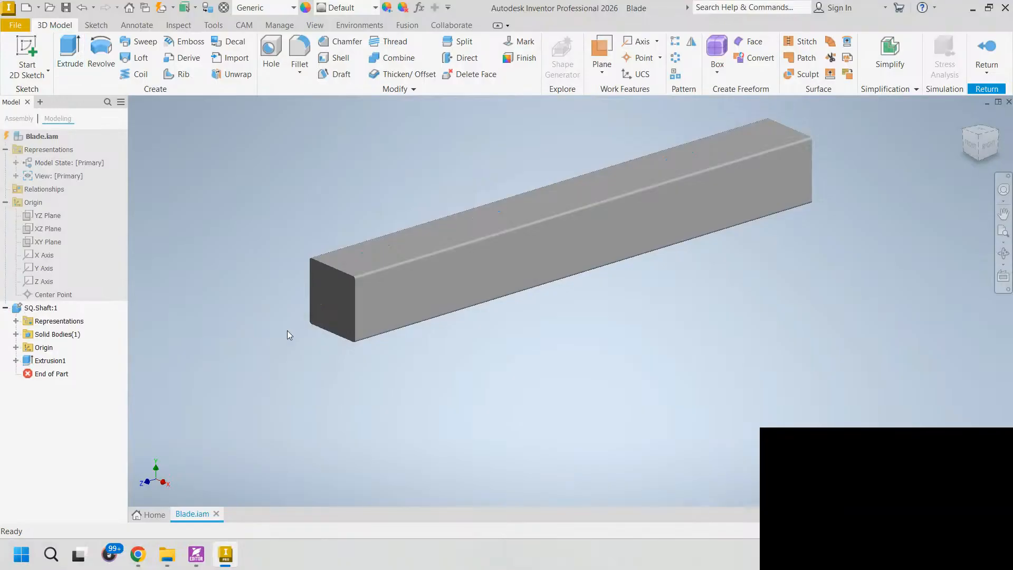
- Sketch a 120 mm diameter circle centered on the origin on the square bar's front end face, and finish the sketch
{"action": "left_click", "coordinate": [325, 302]}
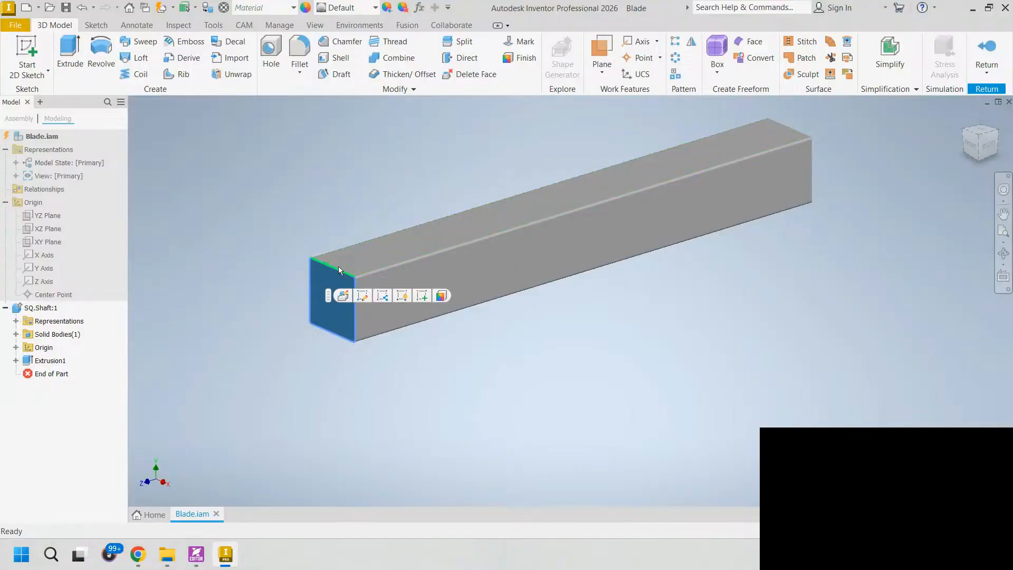
{"action": "left_click", "coordinate": [421, 296]}
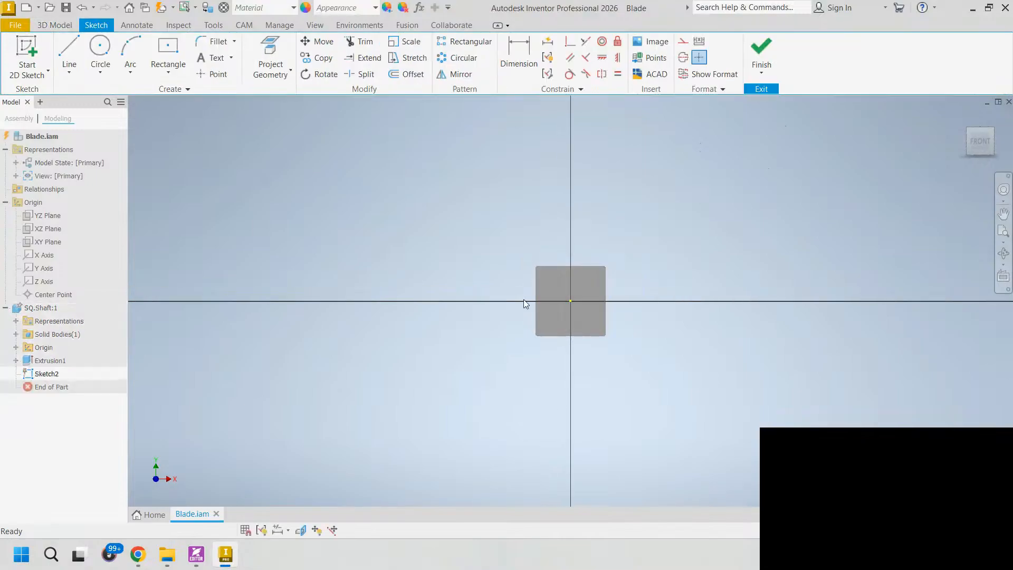
{"action": "left_click", "coordinate": [102, 70]}
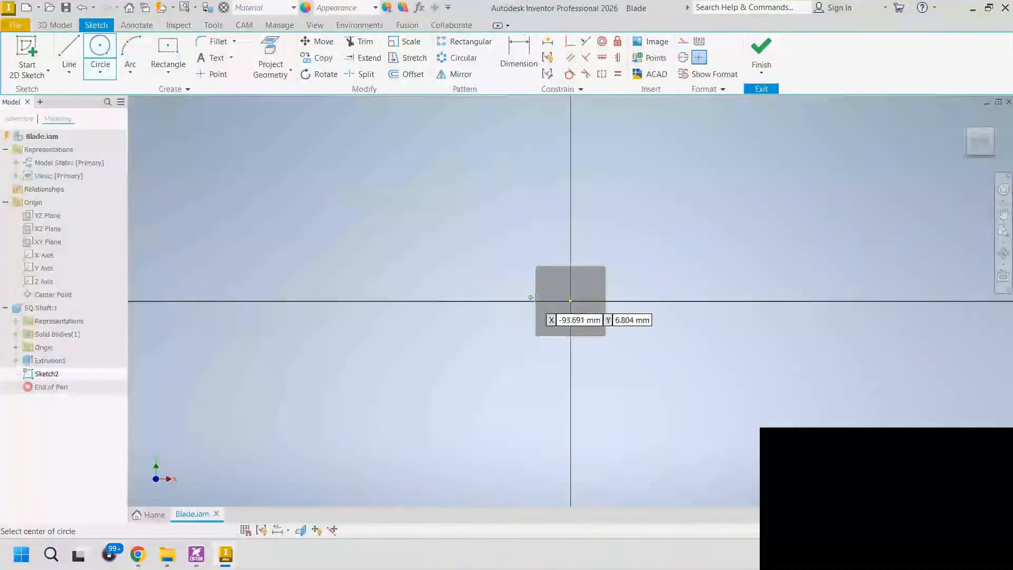
{"action": "left_click", "coordinate": [571, 301]}
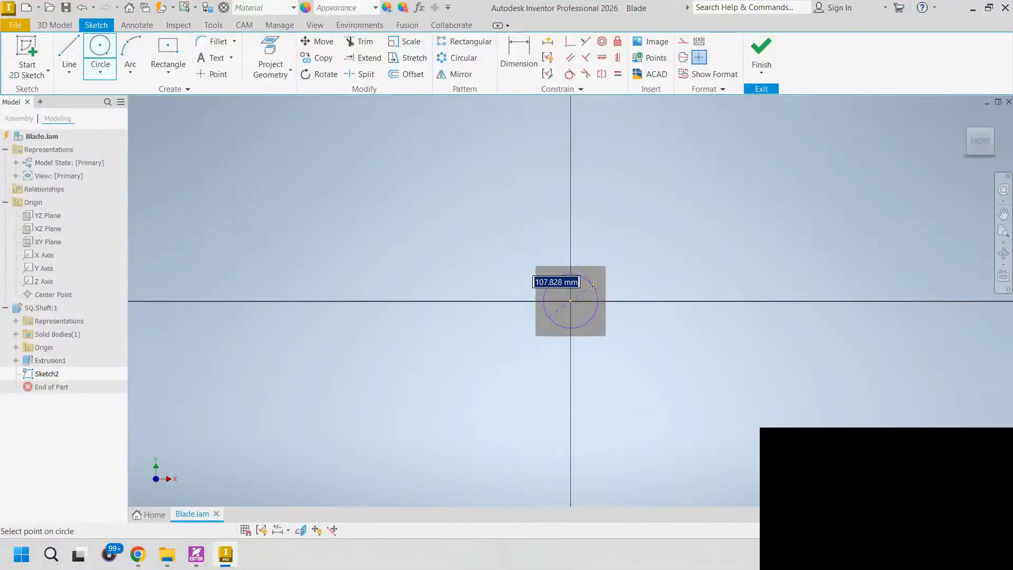
{"action": "type", "text": "120"}
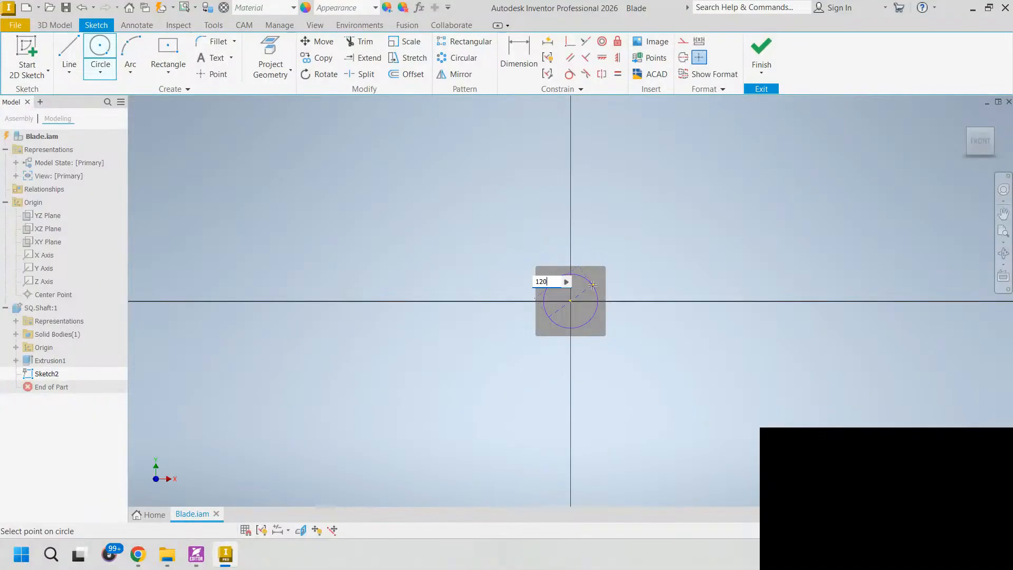
{"action": "key", "text": "Return"}
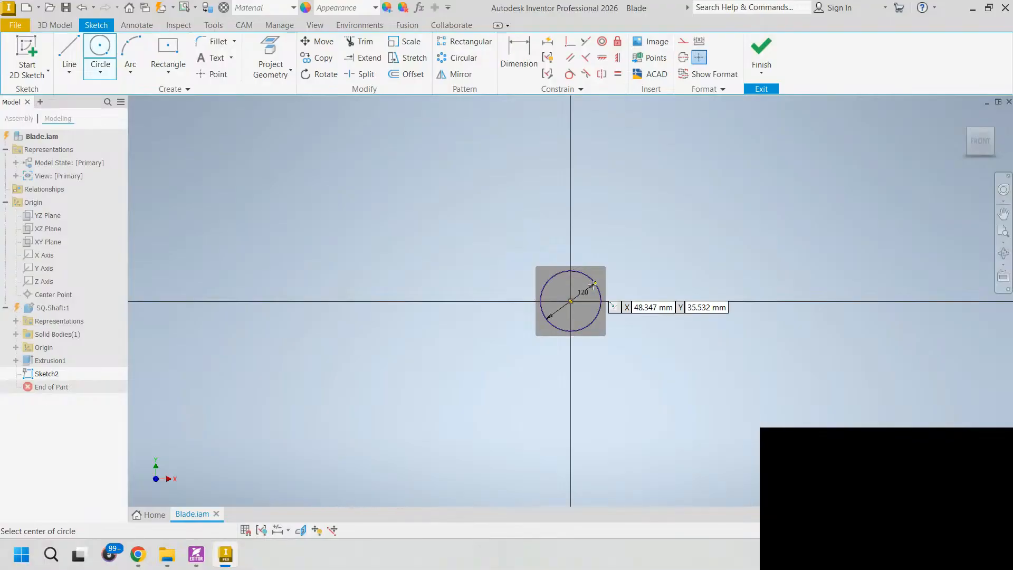
{"action": "key", "text": "Escape"}
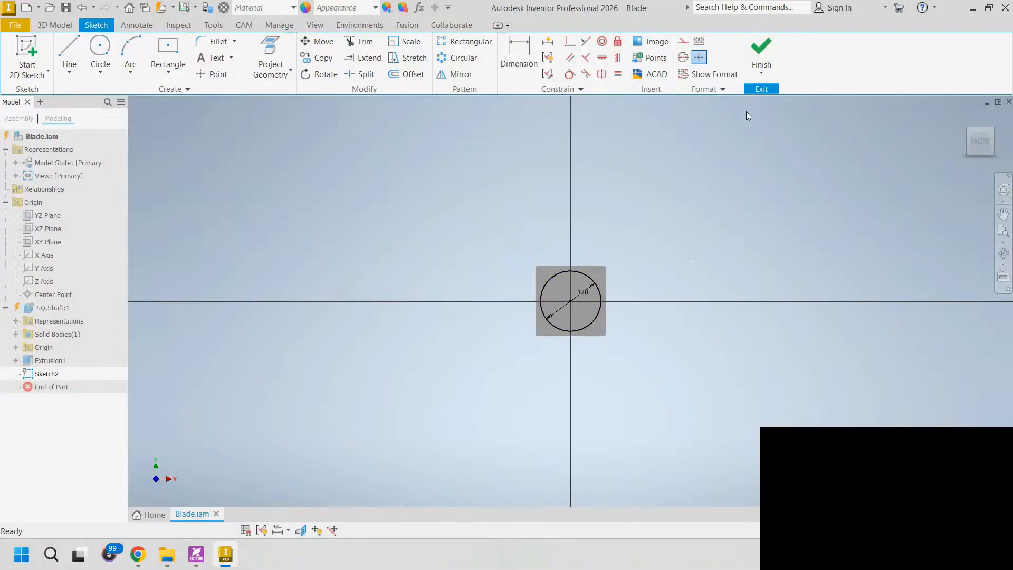
{"action": "left_click", "coordinate": [771, 46]}
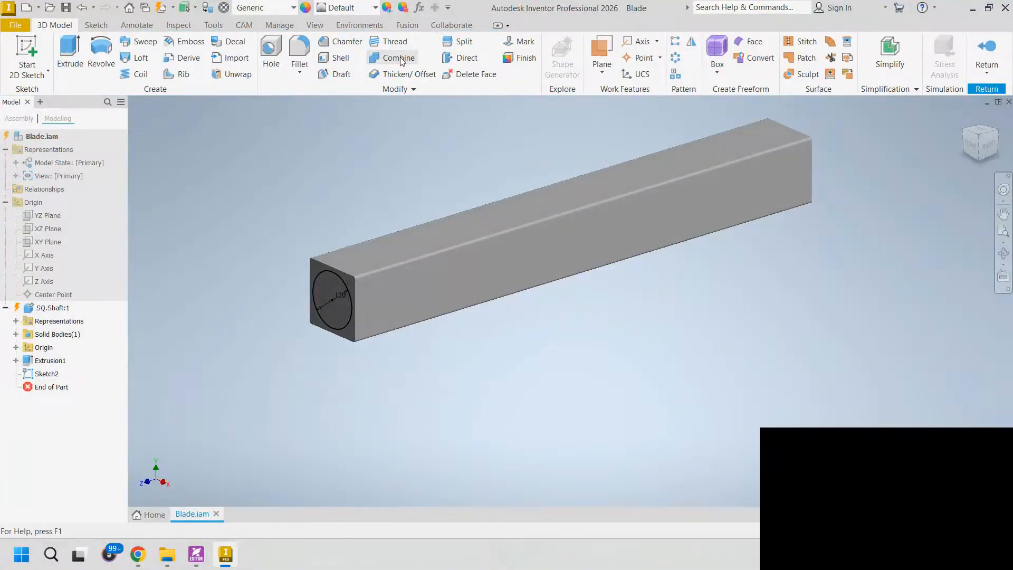
- Extrude the 120 mm circle 120 mm outward from the square bar's front end face, joined to the body
{"action": "left_click", "coordinate": [70, 53]}
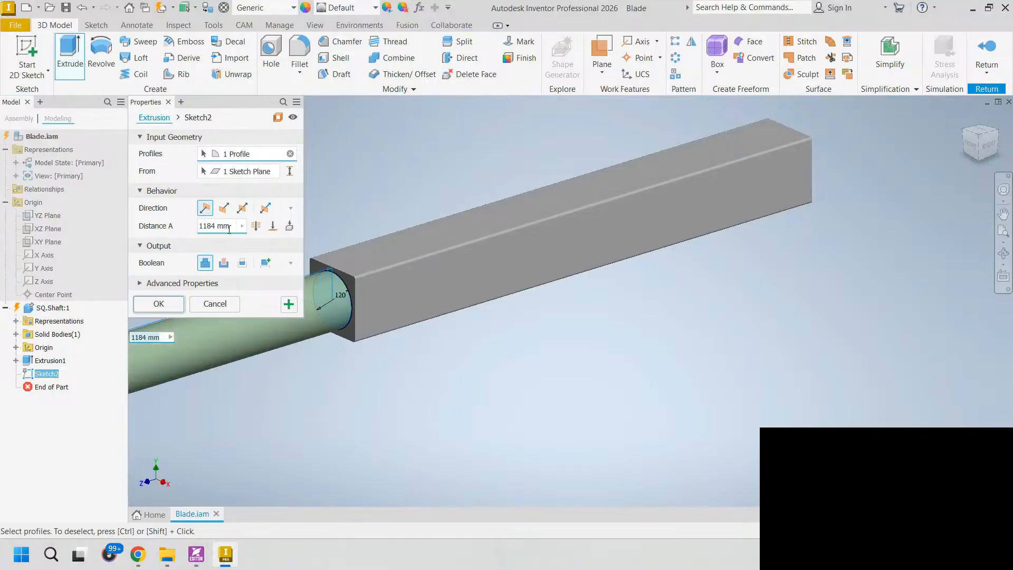
{"action": "left_click_drag", "start_coordinate": [211, 226], "coordinate": [145, 231]}
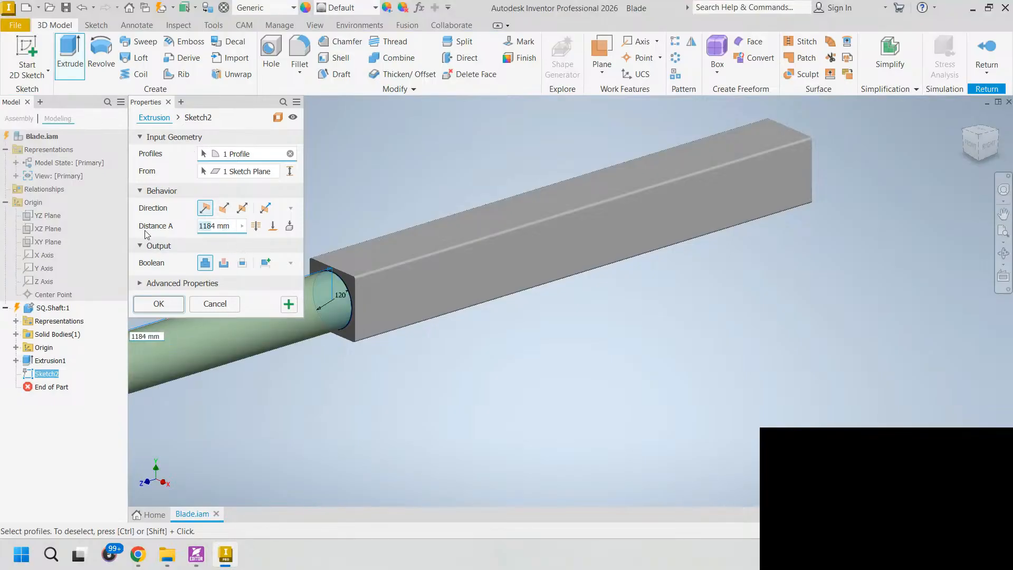
{"action": "double_click", "coordinate": [202, 225]}
{"action": "type", "text": "20"}
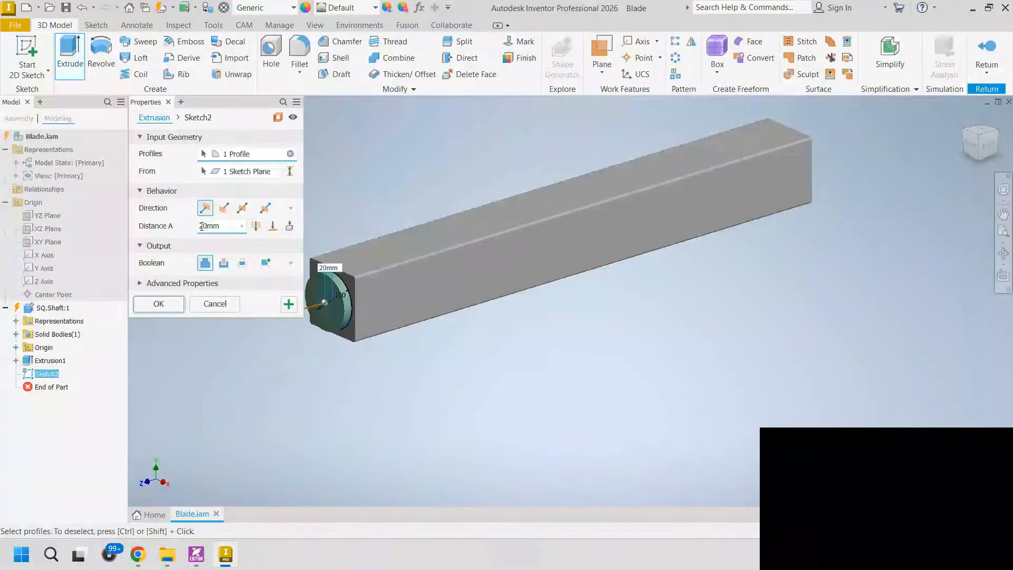
{"action": "key", "text": "BackSpace"}
{"action": "key", "text": "BackSpace"}
{"action": "type", "text": "120"}
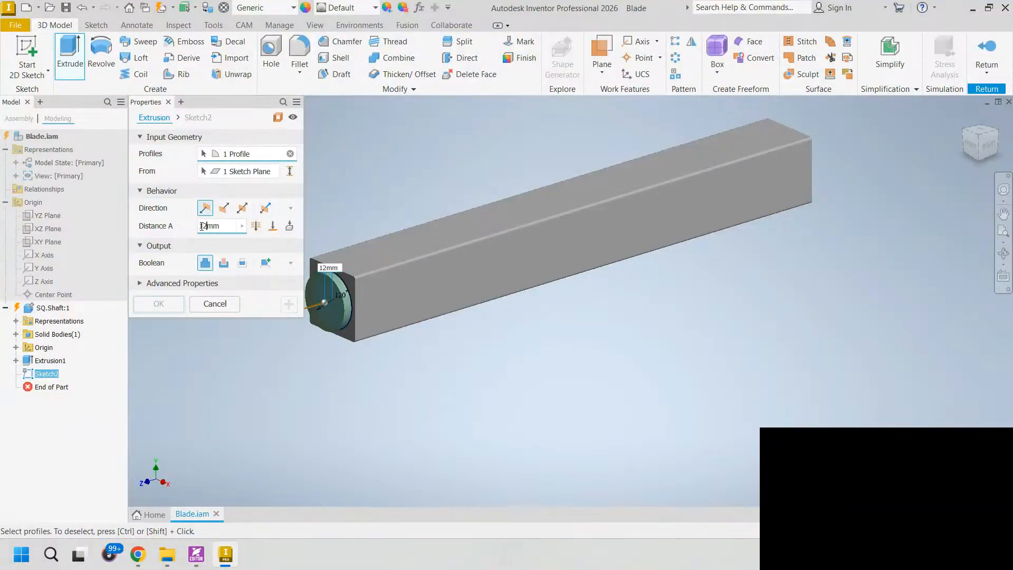
{"action": "key", "text": "Return"}
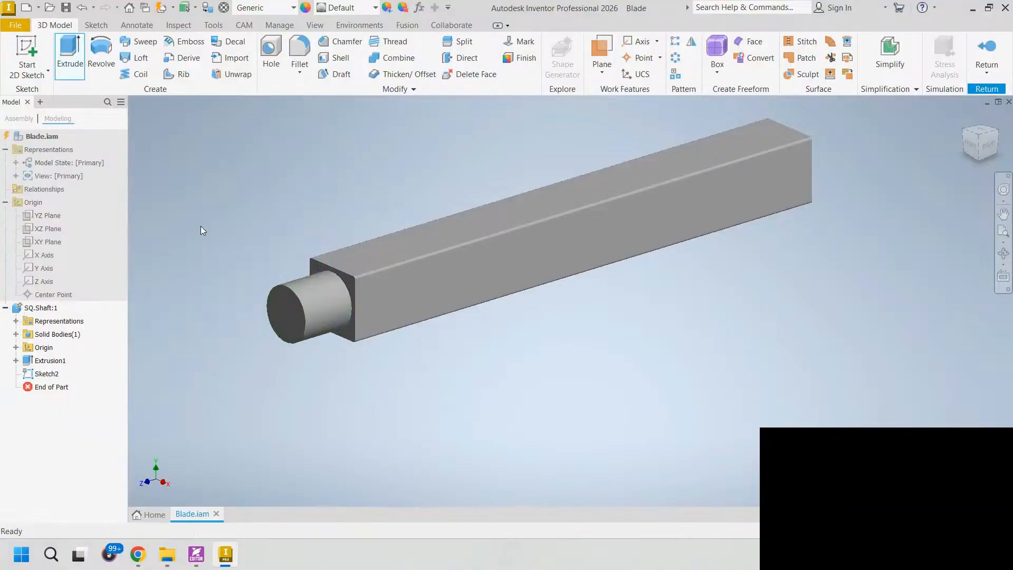
- Sketch a 110 mm diameter circle centered on the origin on the front journal's end face, and finish the sketch
{"action": "left_click", "coordinate": [294, 330]}
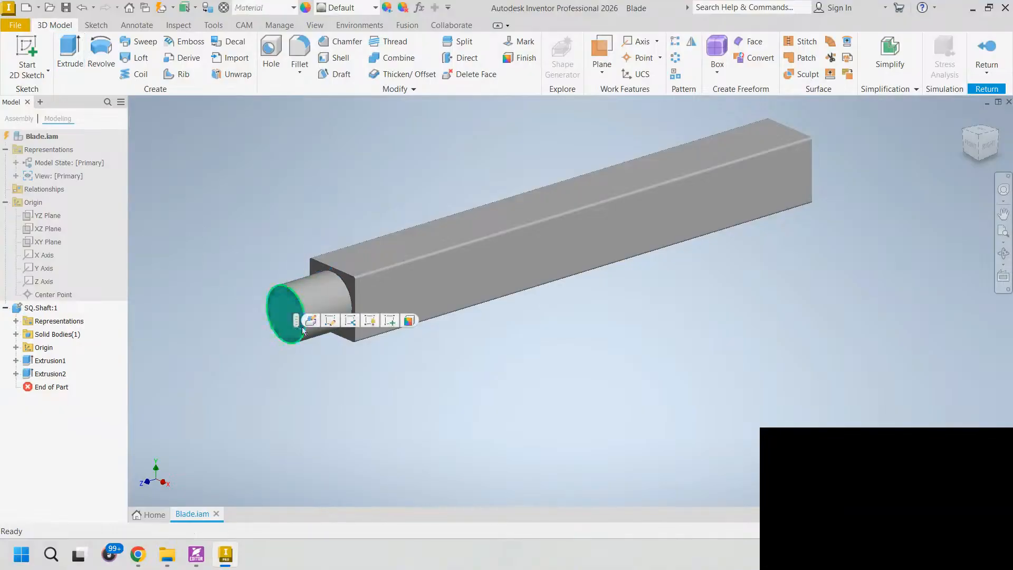
{"action": "left_click", "coordinate": [390, 320]}
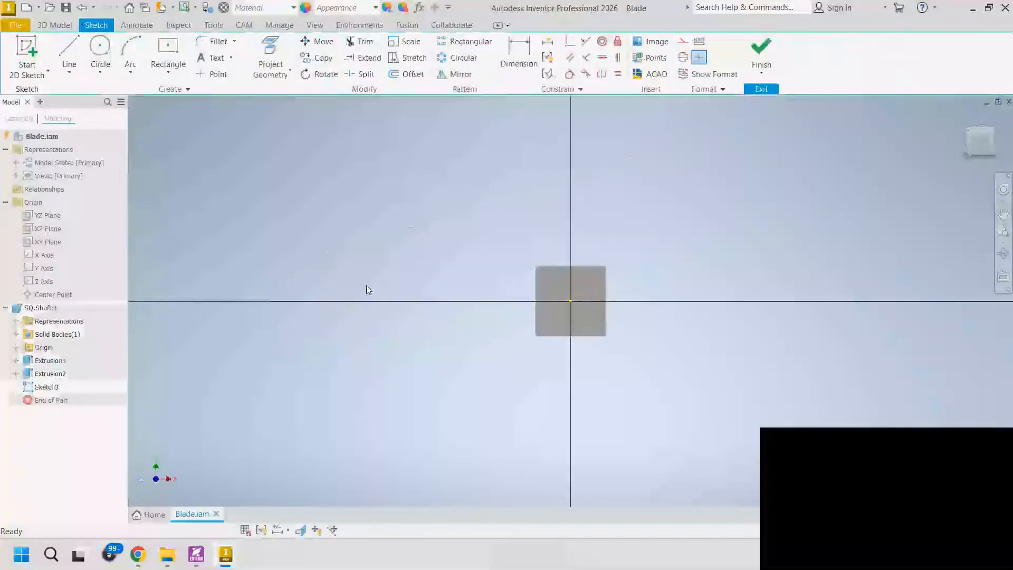
{"action": "key", "text": "c"}
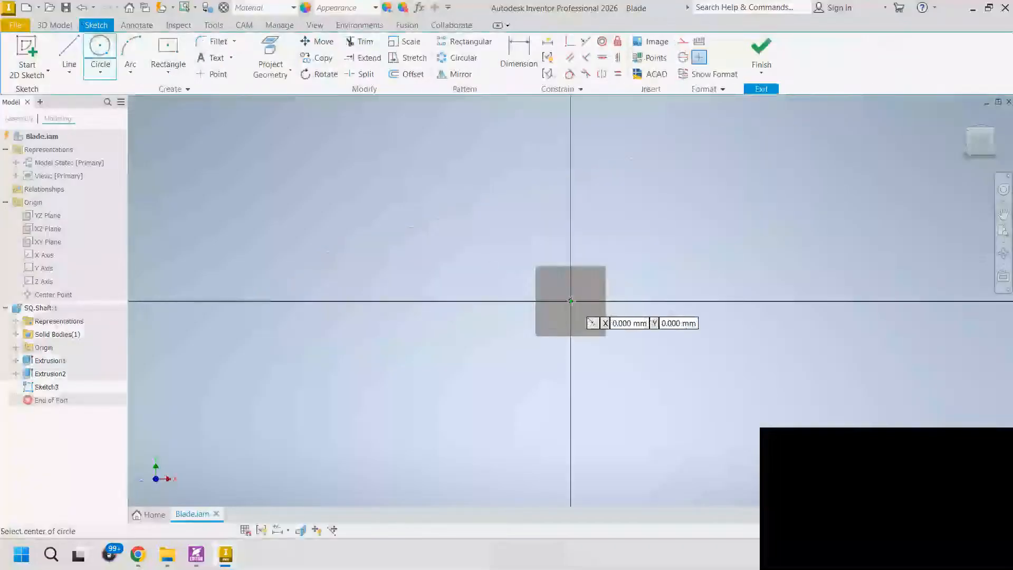
{"action": "left_click", "coordinate": [571, 302]}
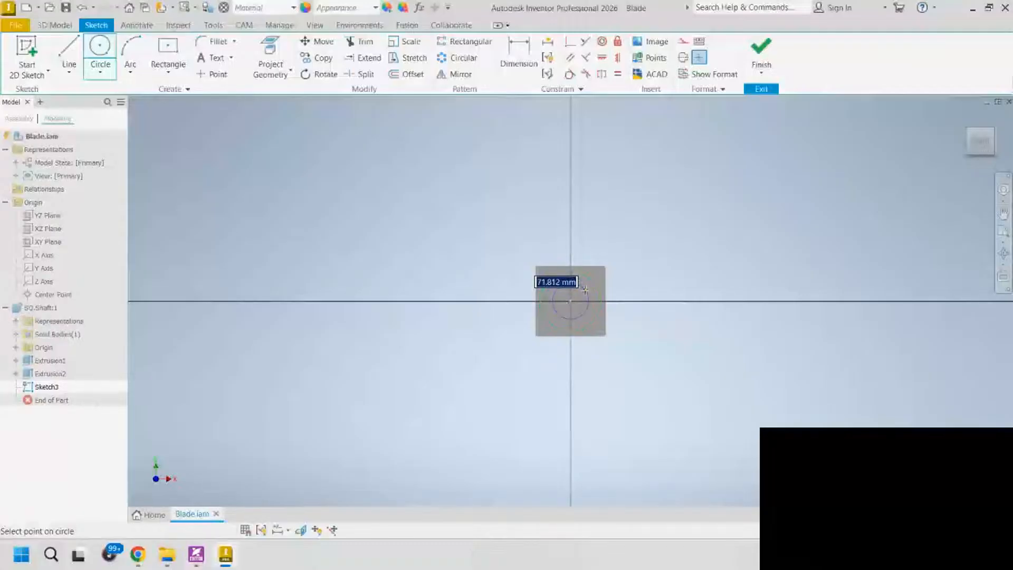
{"action": "type", "text": "110"}
{"action": "key", "text": "Return"}
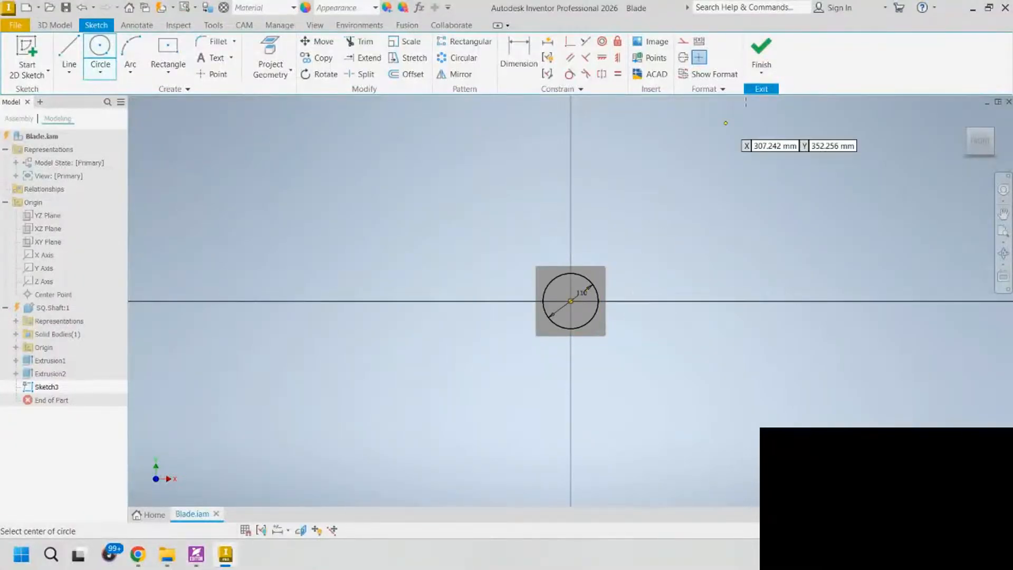
{"action": "left_click", "coordinate": [761, 50]}
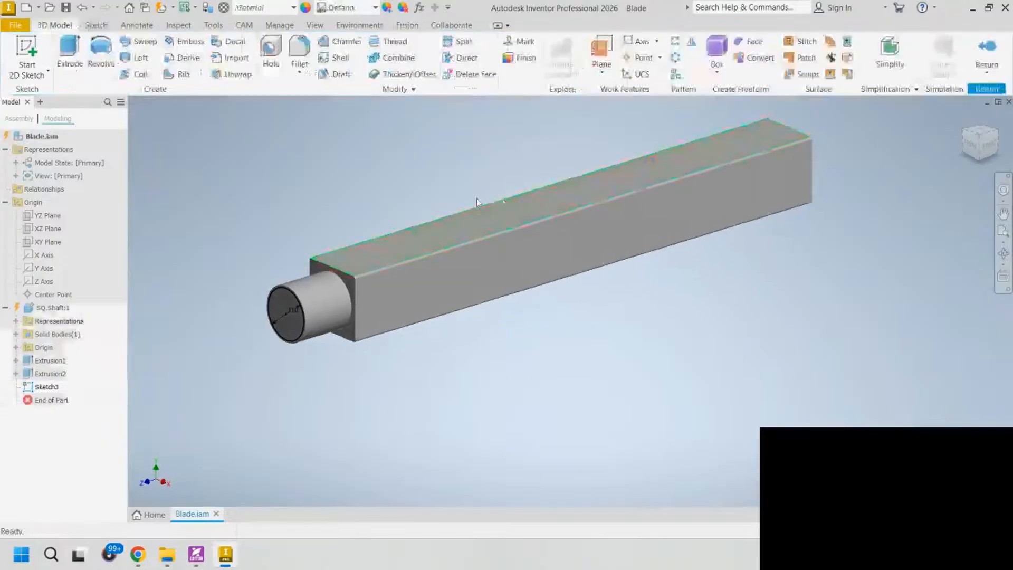
- Extrude the 110 mm circle 167 mm outward from the front journal to form a stepped end
{"action": "left_click", "coordinate": [74, 56]}
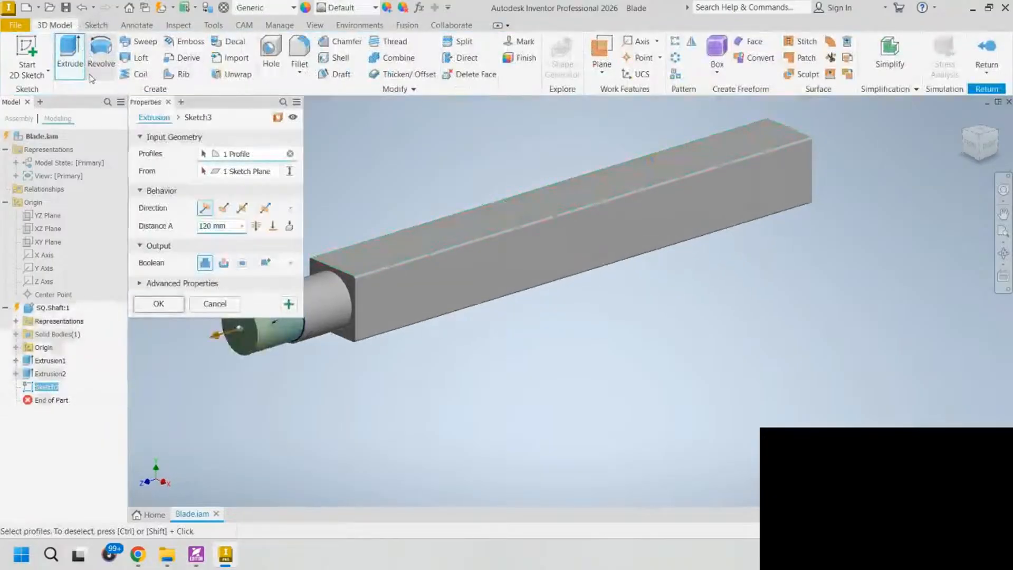
{"action": "type", "text": "167"}
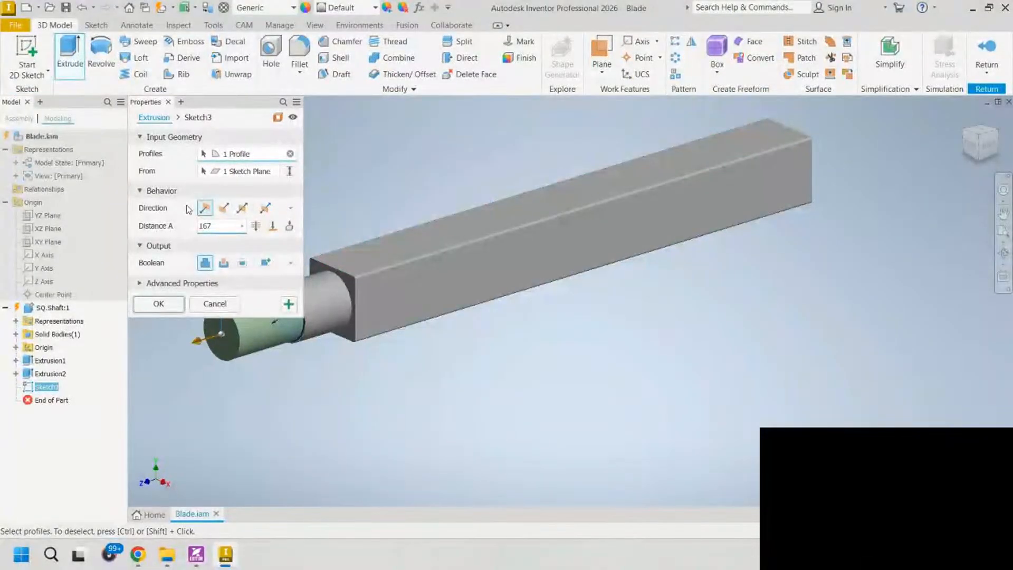
{"action": "key", "text": "Return"}
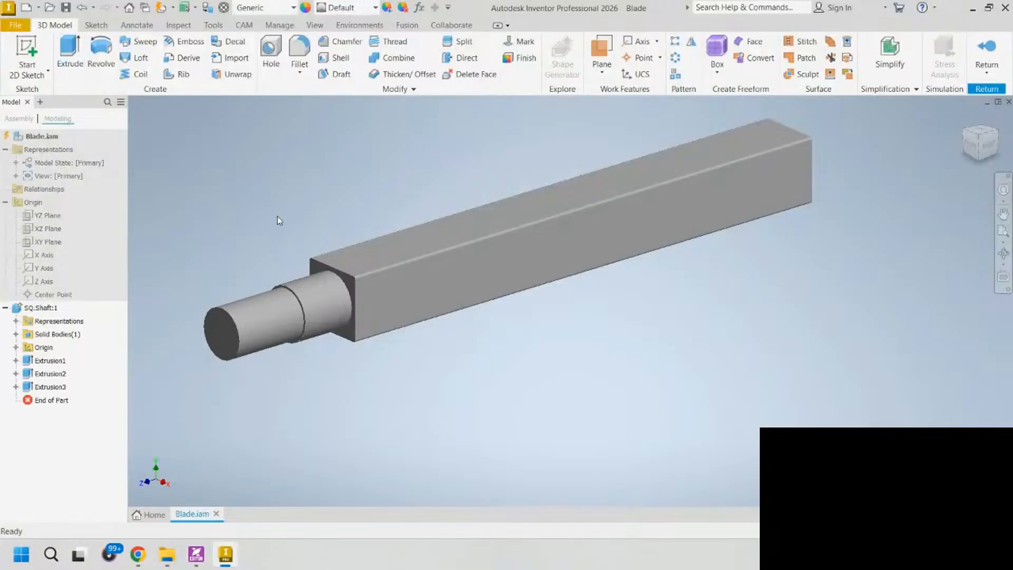
- Sketch a 120 mm diameter circle centered on the origin on the square bar's rear end face, and finish the sketch
{"action": "middle_click_drag", "start_coordinate": [563, 318], "coordinate": [465, 294], "text": "shift"}
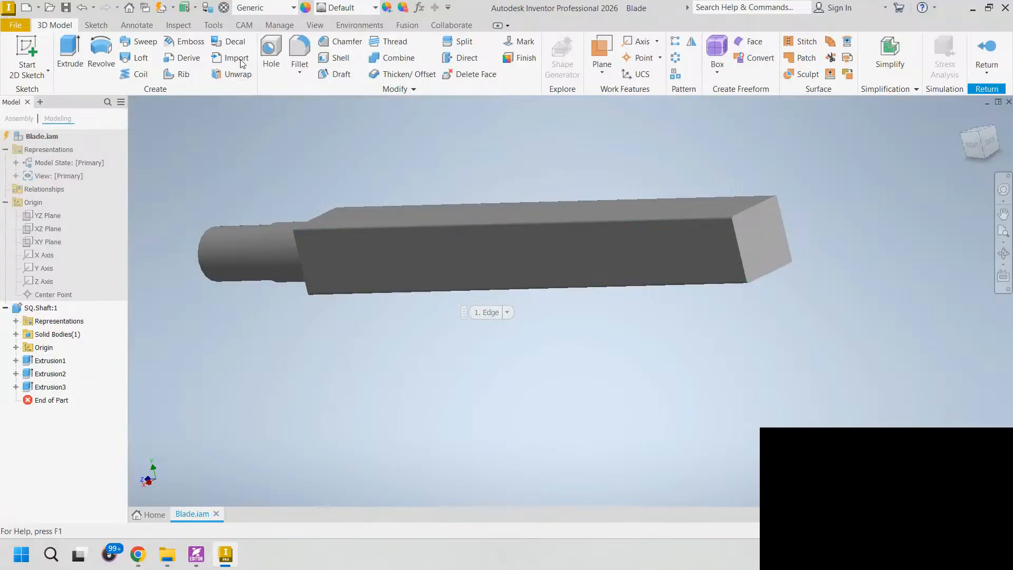
{"action": "left_click", "coordinate": [770, 244]}
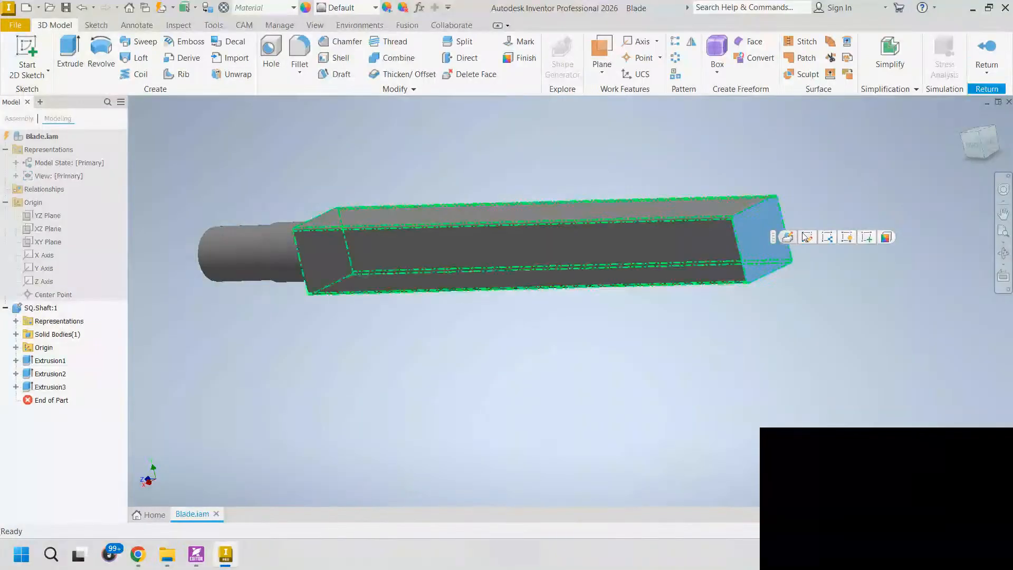
{"action": "left_click", "coordinate": [866, 238]}
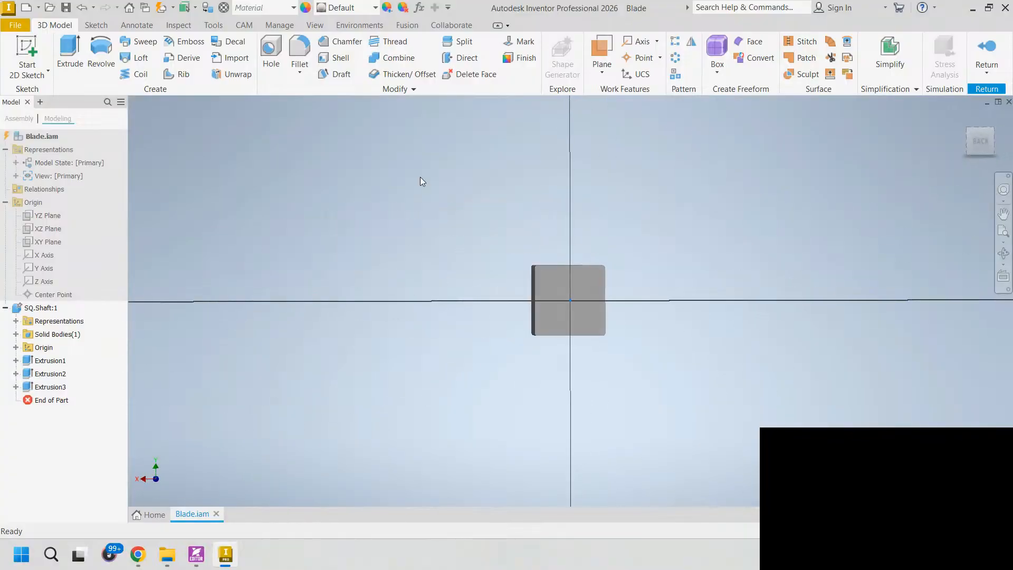
{"action": "left_click", "coordinate": [100, 53]}
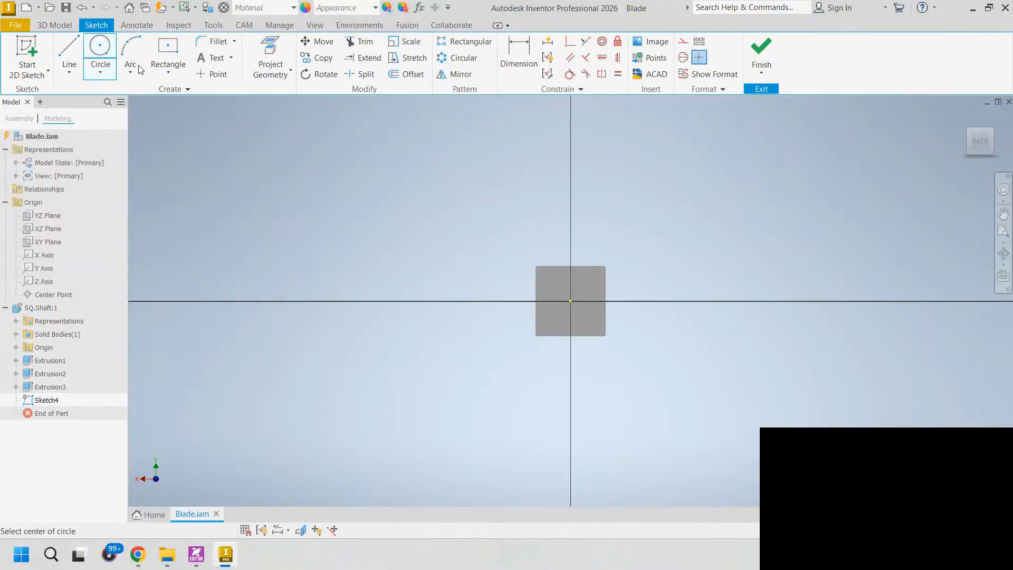
{"action": "left_click", "coordinate": [571, 300]}
{"action": "type", "text": "1"}
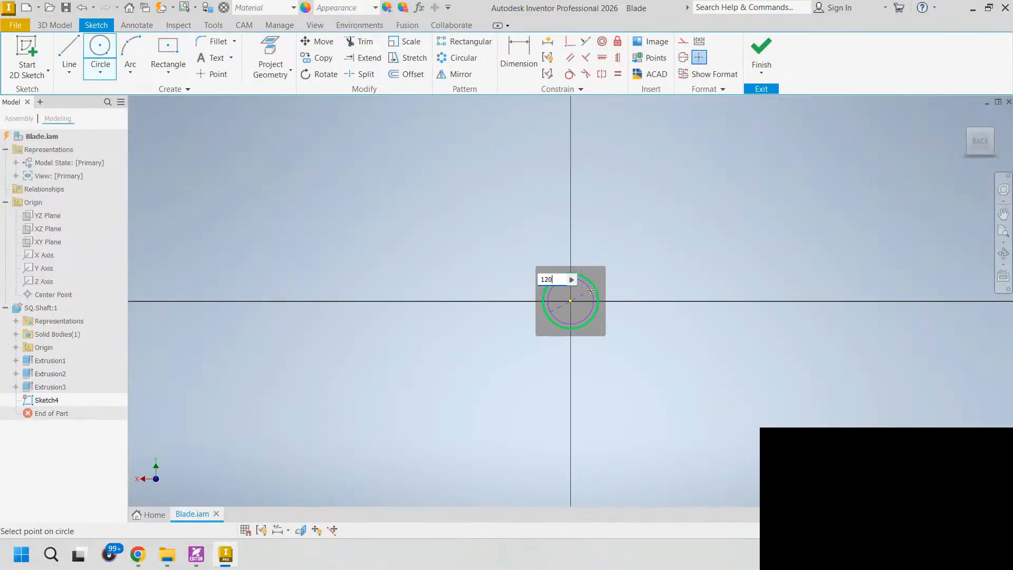
{"action": "type", "text": "20"}
{"action": "key", "text": "Return"}
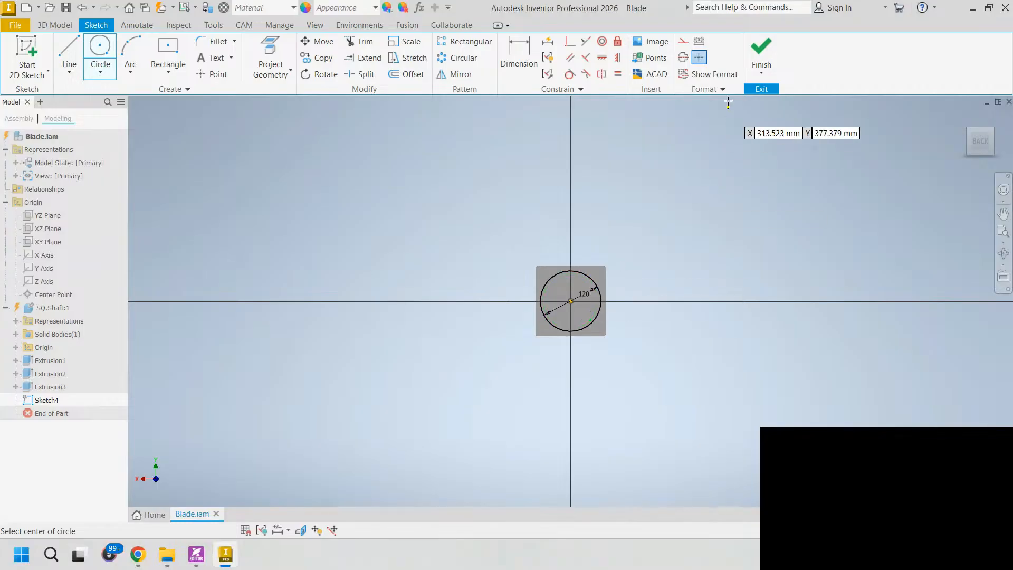
{"action": "left_click", "coordinate": [774, 53]}
- Extrude the 120 mm circle 208 mm outward from the square bar's rear end face
{"action": "key", "text": "e"}
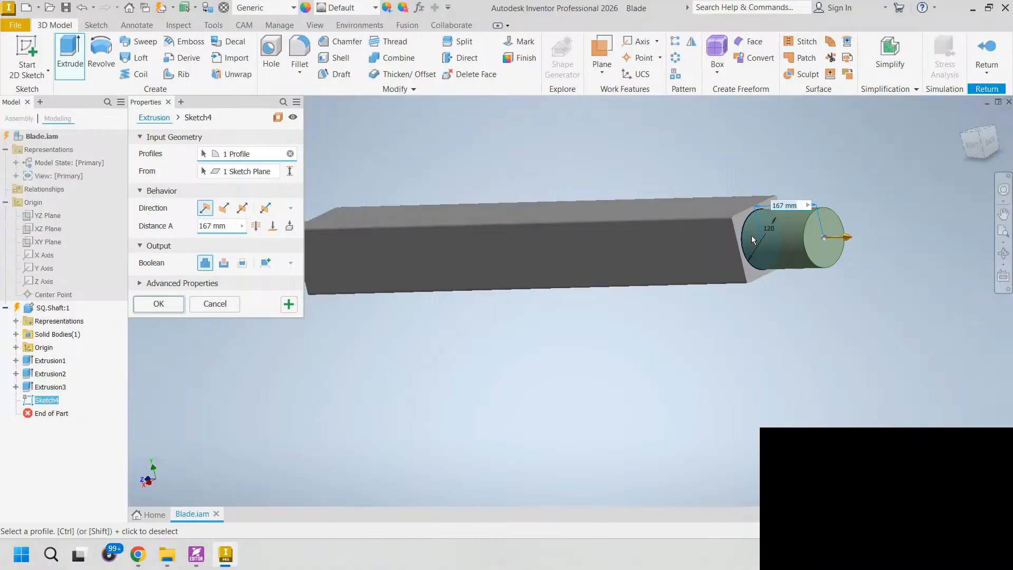
{"action": "left_click", "coordinate": [230, 227]}
{"action": "type", "text": "208"}
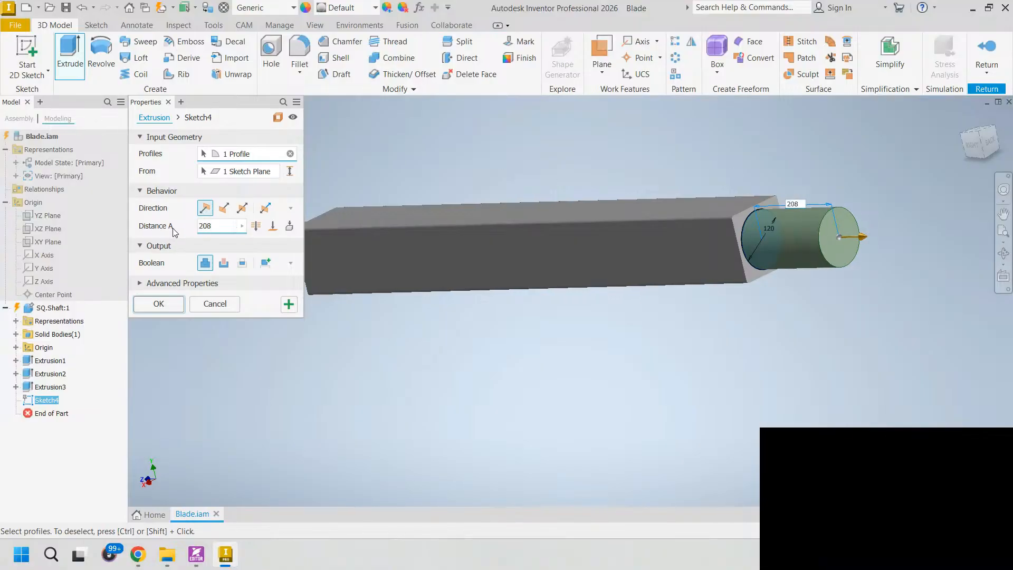
{"action": "left_click", "coordinate": [171, 309]}
- Sketch a 110 mm diameter circle centered on the origin on the rear journal's end face, and finish the sketch
{"action": "left_click", "coordinate": [847, 236]}
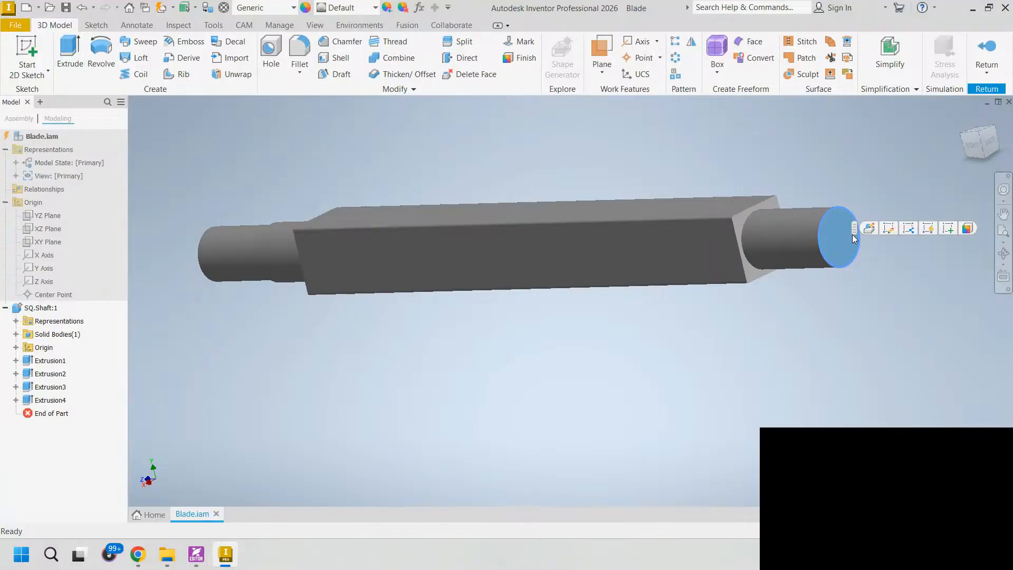
{"action": "left_click", "coordinate": [944, 228]}
{"action": "left_click", "coordinate": [101, 46]}
{"action": "left_click", "coordinate": [571, 300]}
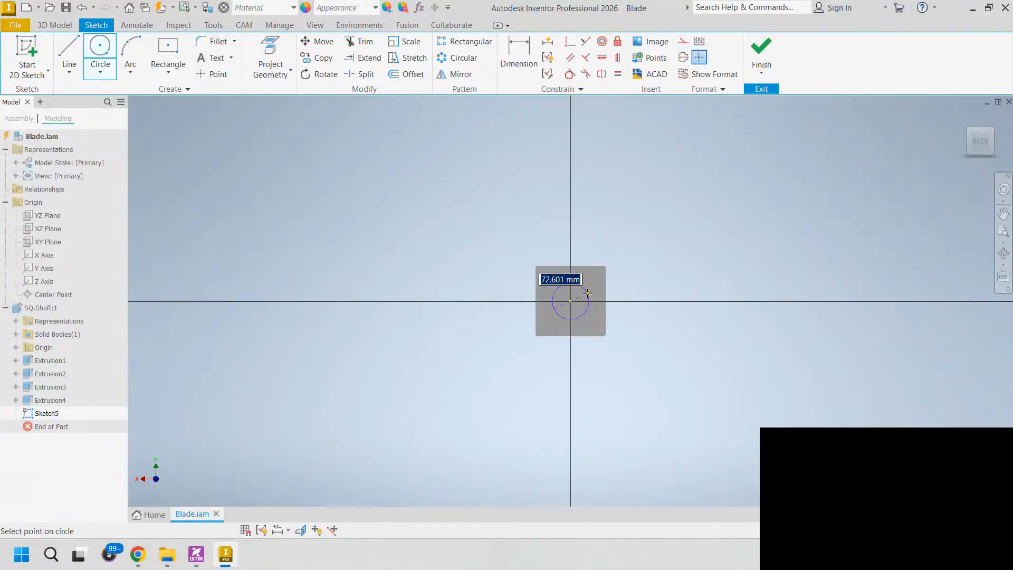
{"action": "type", "text": "110"}
{"action": "key", "text": "Return"}
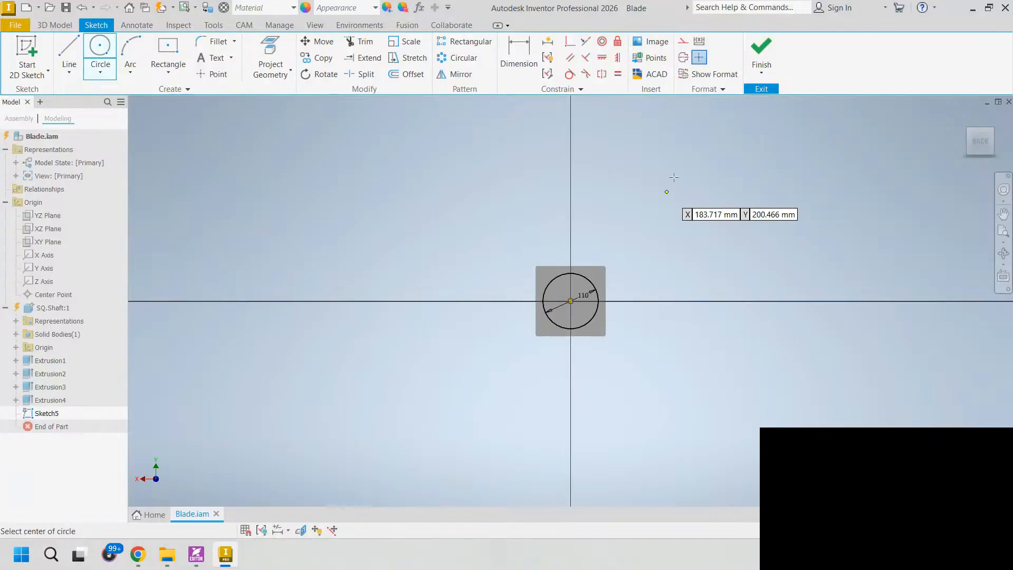
{"action": "left_click", "coordinate": [761, 49]}
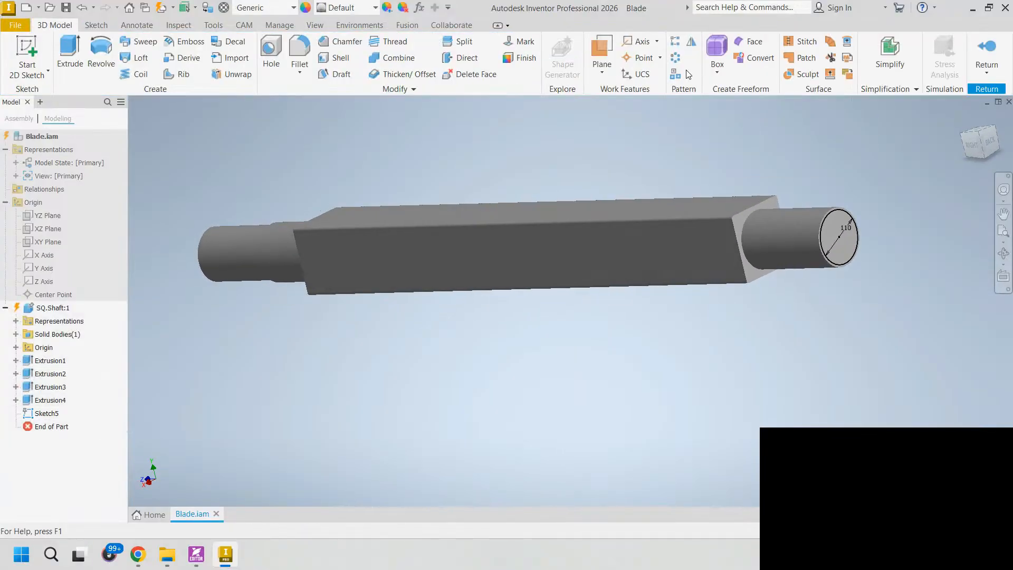
- Extrude the 110 mm circle 503 mm outward from the rear 120 mm journal
{"action": "left_click", "coordinate": [70, 53]}
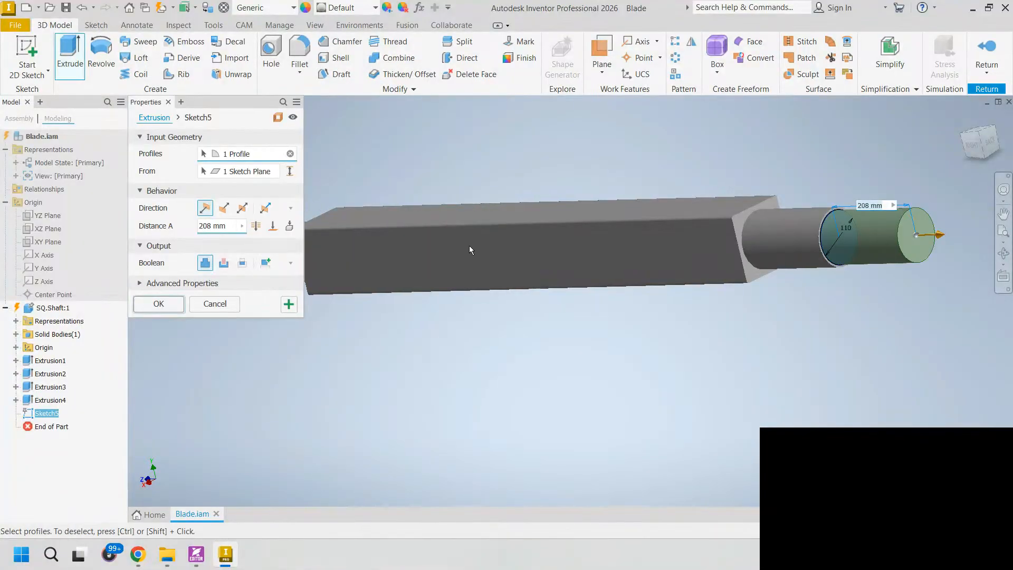
{"action": "left_click_drag", "start_coordinate": [227, 229], "coordinate": [166, 229]}
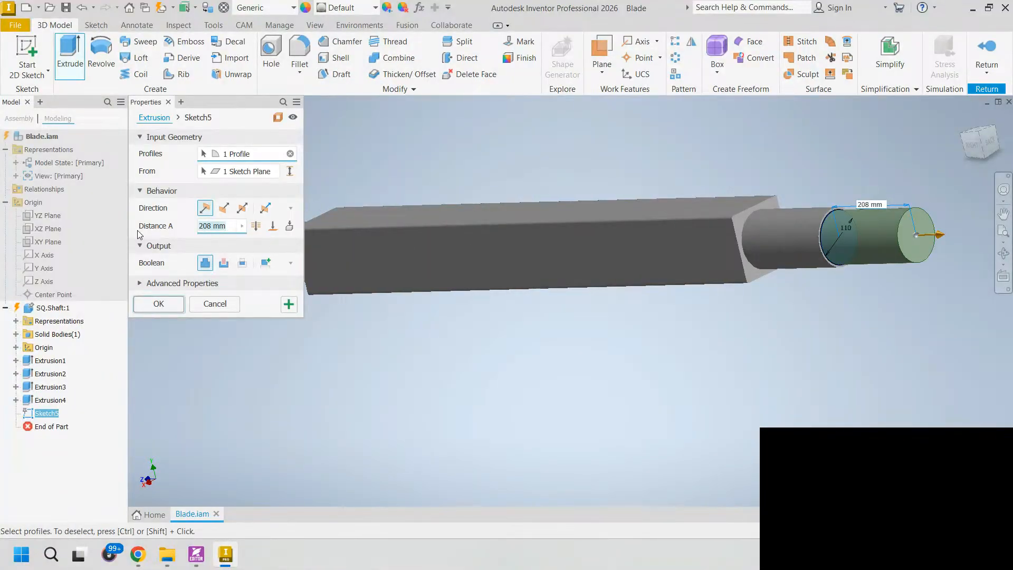
{"action": "type", "text": "503"}
{"action": "key", "text": "Return"}
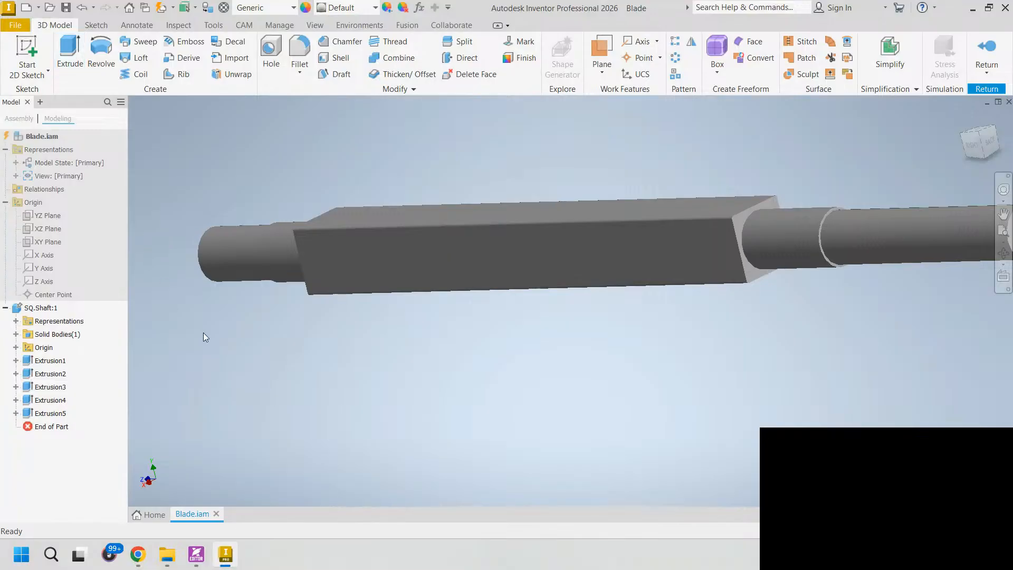
- Sketch an 80 mm diameter circle centered on the origin on the end face of the rear 110 mm journal, and finish the sketch
{"action": "scroll", "coordinate": [430, 401], "scroll_direction": "down", "scroll_amount": 5}
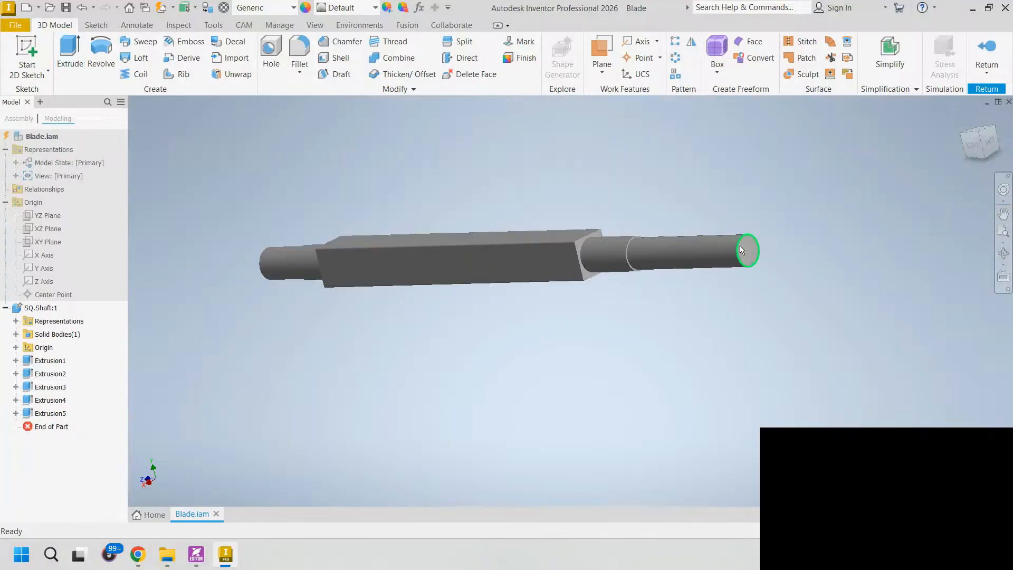
{"action": "left_click", "coordinate": [749, 248]}
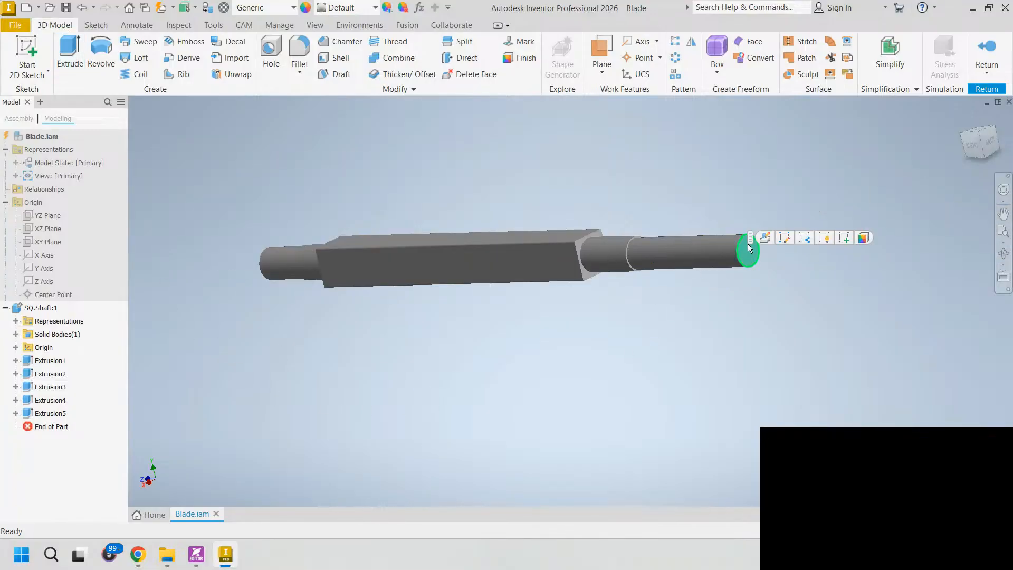
{"action": "left_click", "coordinate": [849, 237]}
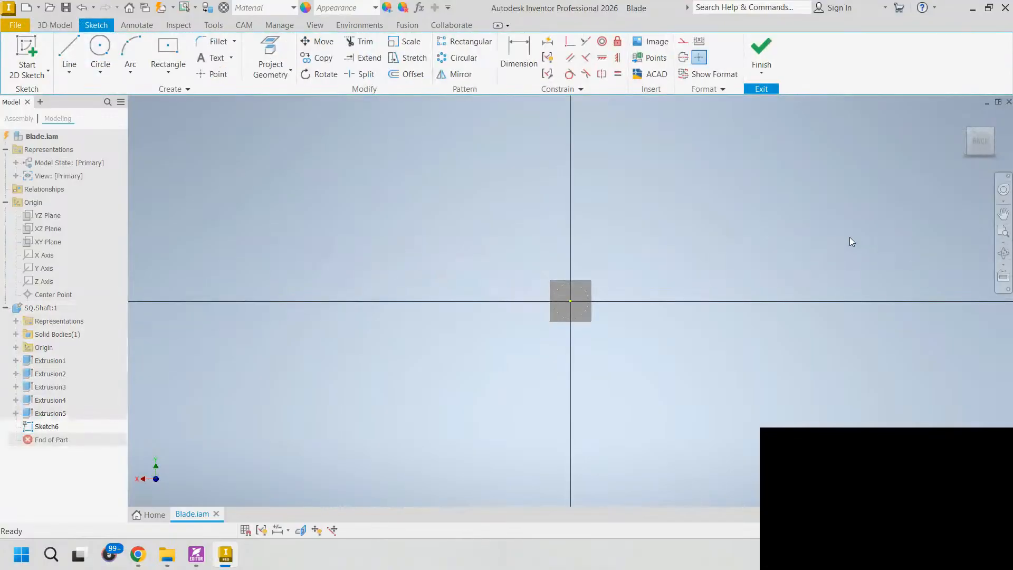
{"action": "left_click", "coordinate": [100, 50]}
{"action": "scroll", "coordinate": [530, 302], "scroll_direction": "up", "scroll_amount": 5}
{"action": "left_click", "coordinate": [677, 292]}
{"action": "type", "text": "80"}
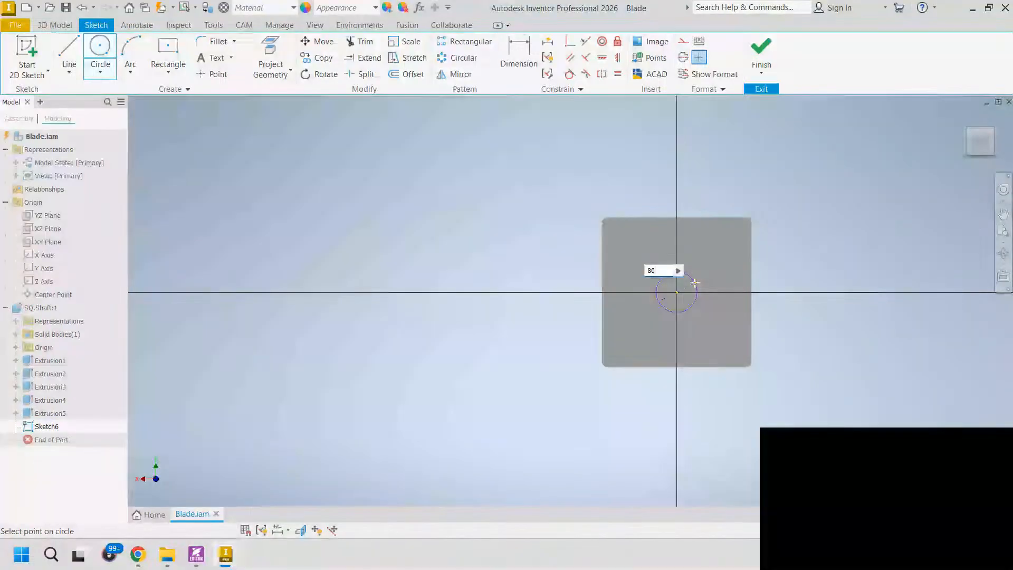
{"action": "key", "text": "Return"}
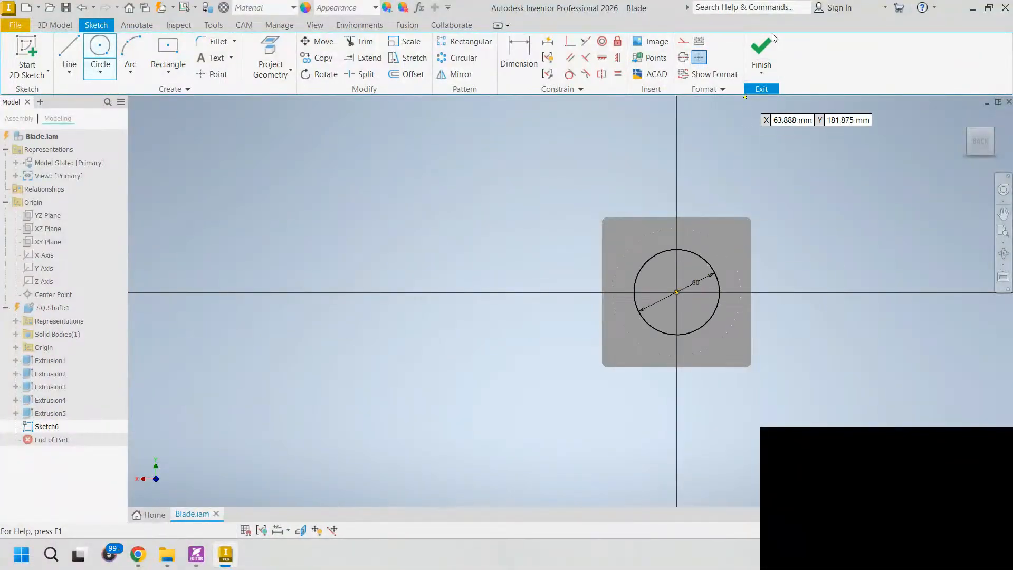
{"action": "left_click", "coordinate": [760, 69]}
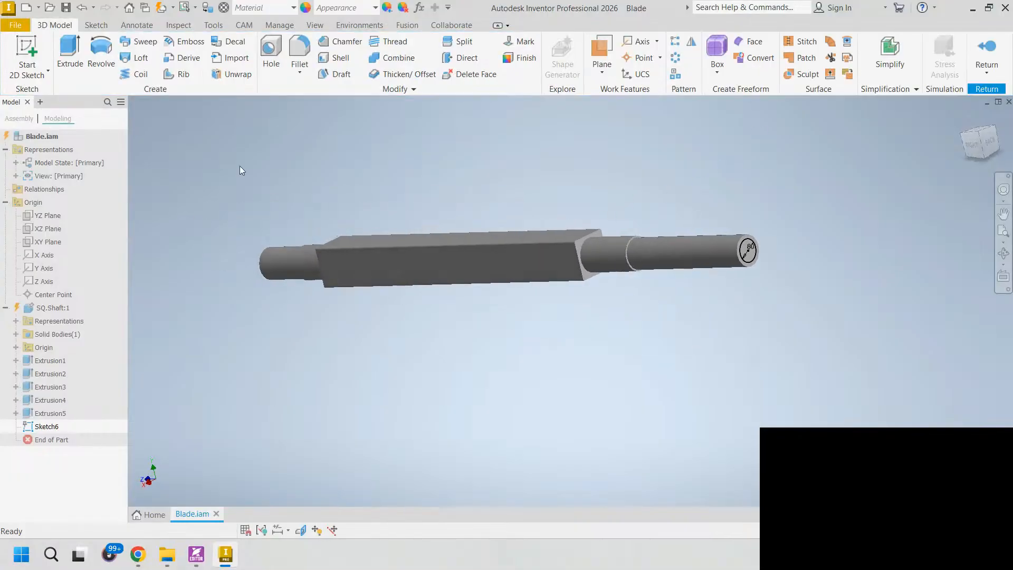
- Extrude the 80 mm circle 130 mm outward from the rear 110 mm journal
{"action": "left_click", "coordinate": [64, 53]}
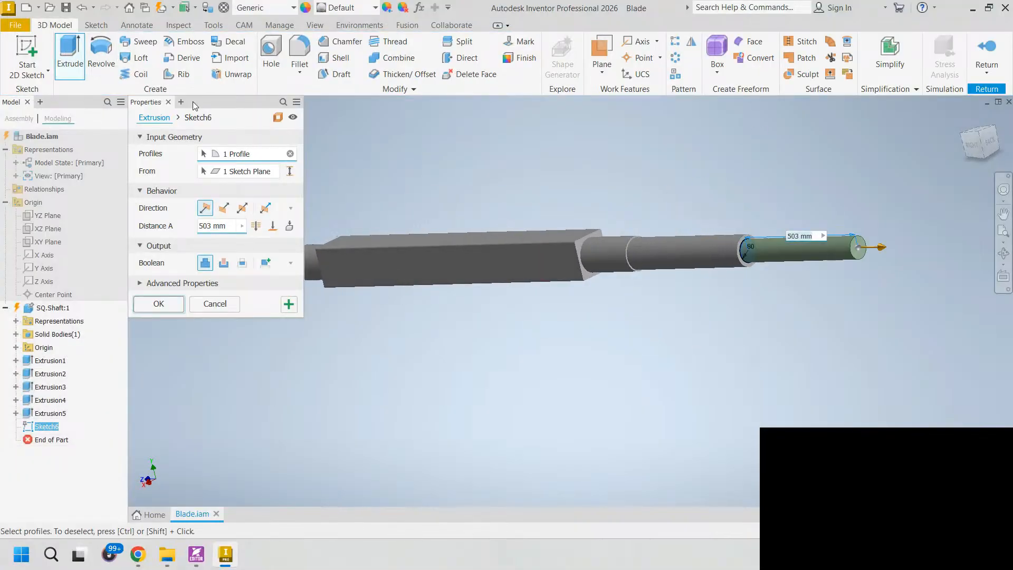
{"action": "type", "text": "130"}
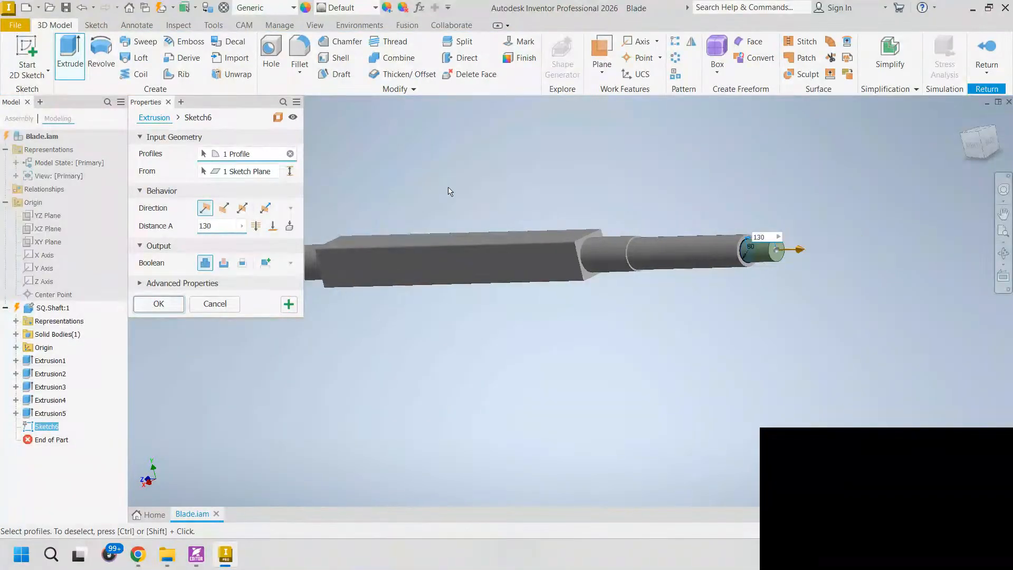
{"action": "left_click", "coordinate": [152, 304]}
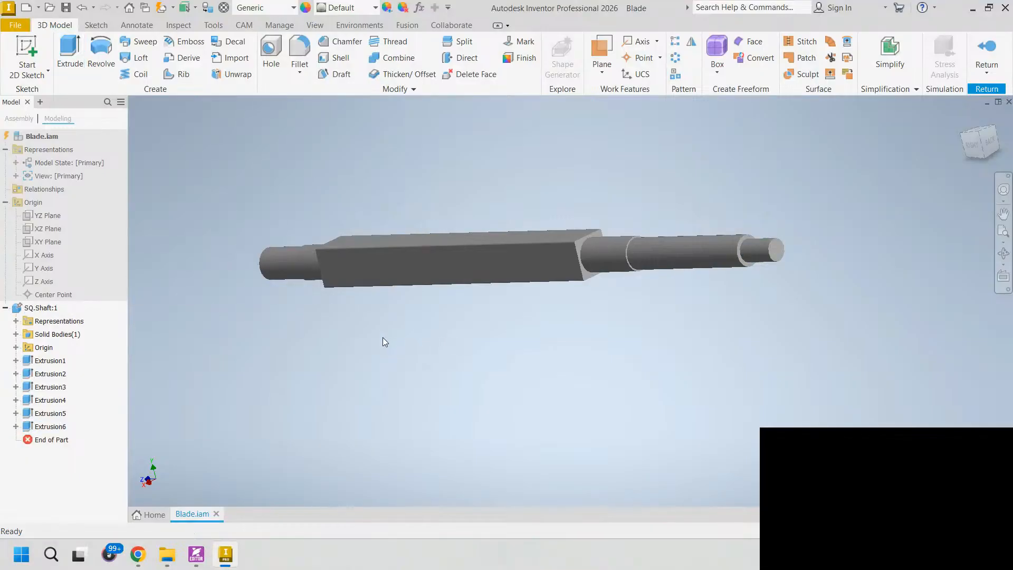
- Switch to the shaft drawing in Foxit PDF Editor and examine the step lengths and diameters along the whole shaft
{"action": "left_click", "coordinate": [196, 555]}
{"action": "left_click_drag", "start_coordinate": [316, 433], "coordinate": [355, 330]}
{"action": "left_click_drag", "start_coordinate": [282, 340], "coordinate": [473, 341]}
{"action": "scroll", "coordinate": [457, 346], "scroll_direction": "down", "scroll_amount": 3, "text": "ctrl"}
{"action": "left_click_drag", "start_coordinate": [251, 343], "coordinate": [529, 311]}
{"action": "left_click_drag", "start_coordinate": [239, 323], "coordinate": [617, 309]}
{"action": "left_click_drag", "start_coordinate": [403, 330], "coordinate": [398, 252]}
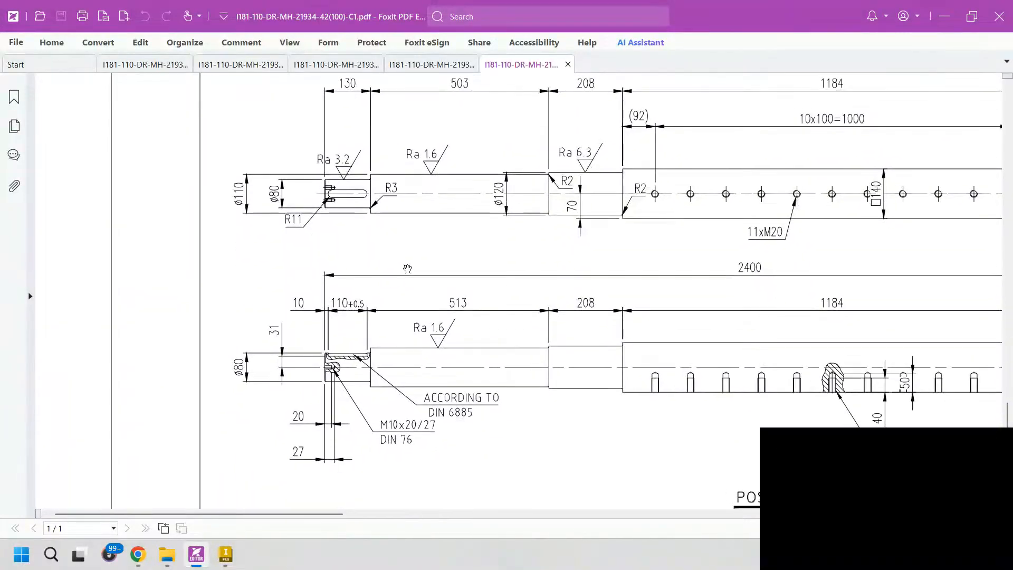
{"action": "left_click_drag", "start_coordinate": [573, 288], "coordinate": [380, 303]}
{"action": "left_click_drag", "start_coordinate": [733, 211], "coordinate": [571, 210]}
{"action": "left_click_drag", "start_coordinate": [795, 215], "coordinate": [676, 207]}
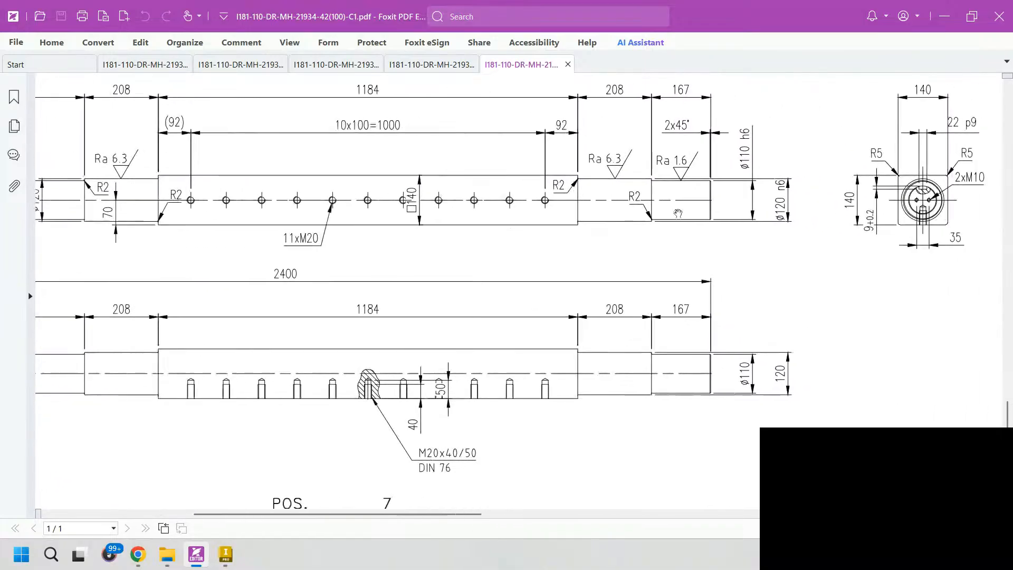
- Examine the shoulder radii, the keyway and the tapped-hole callouts and spacing in both views of the shaft drawing
{"action": "scroll", "coordinate": [723, 191], "scroll_direction": "up", "scroll_amount": 3, "text": "ctrl"}
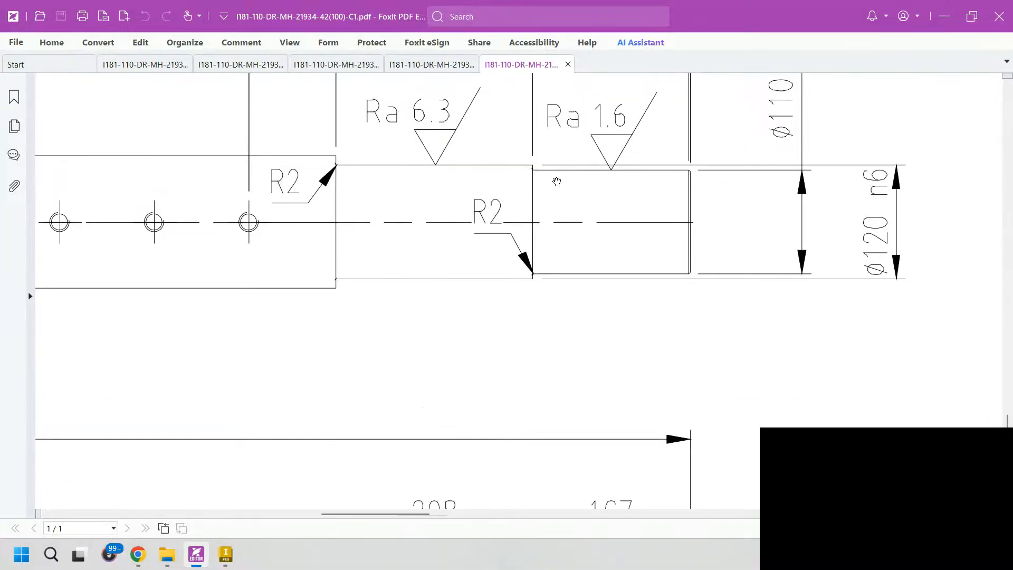
{"action": "left_click_drag", "start_coordinate": [399, 182], "coordinate": [573, 234]}
{"action": "left_click_drag", "start_coordinate": [492, 236], "coordinate": [503, 240]}
{"action": "mouse_move", "coordinate": [241, 245]}
{"action": "left_mouse_down"}
{"action": "mouse_move", "coordinate": [468, 280]}
{"action": "mouse_move", "coordinate": [676, 222]}
{"action": "left_mouse_up"}
{"action": "left_click_drag", "start_coordinate": [441, 261], "coordinate": [787, 223]}
{"action": "left_click_drag", "start_coordinate": [360, 244], "coordinate": [585, 246]}
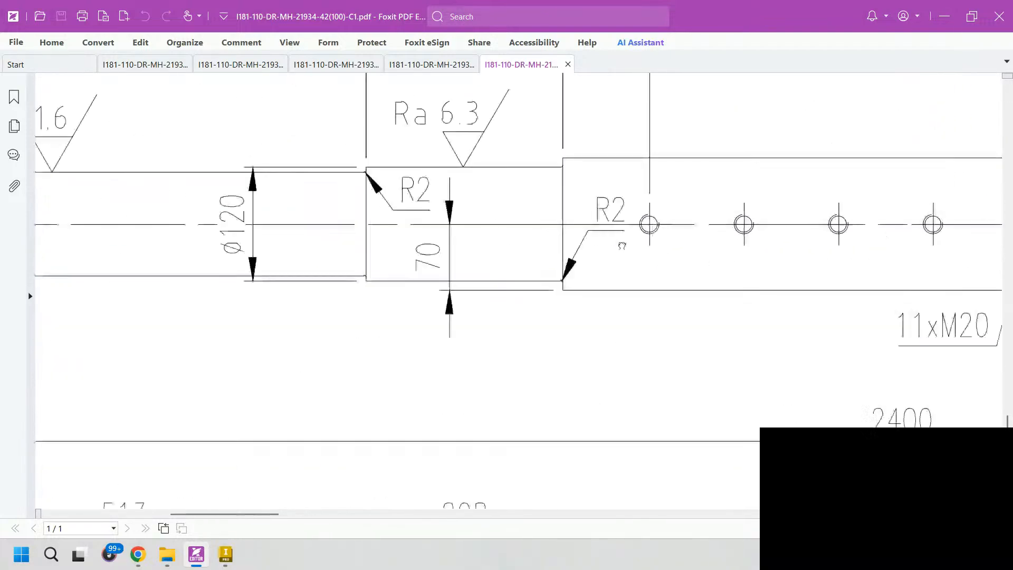
{"action": "left_click_drag", "start_coordinate": [376, 231], "coordinate": [595, 240]}
{"action": "left_click_drag", "start_coordinate": [314, 216], "coordinate": [583, 214]}
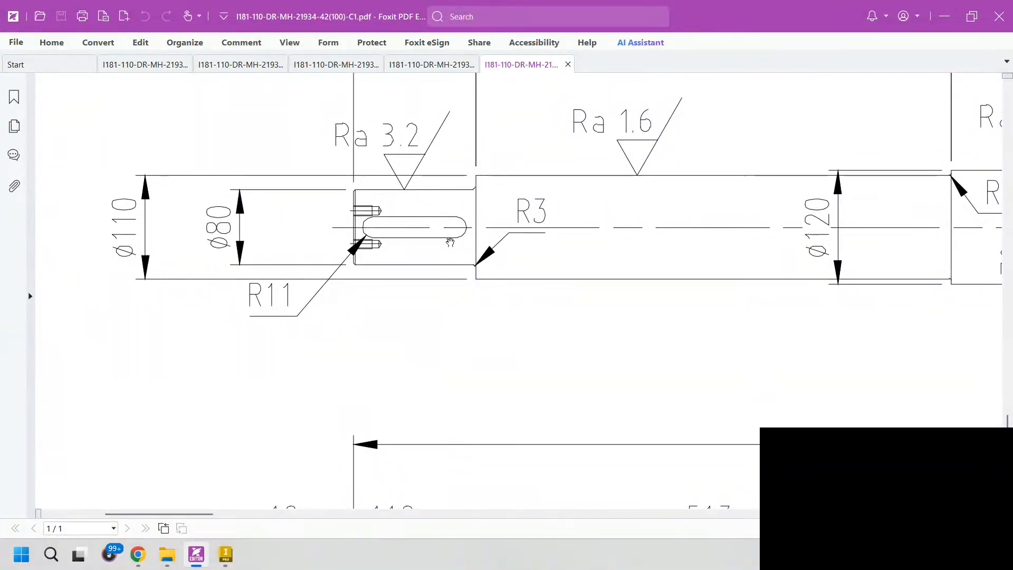
{"action": "left_click_drag", "start_coordinate": [440, 241], "coordinate": [468, 212]}
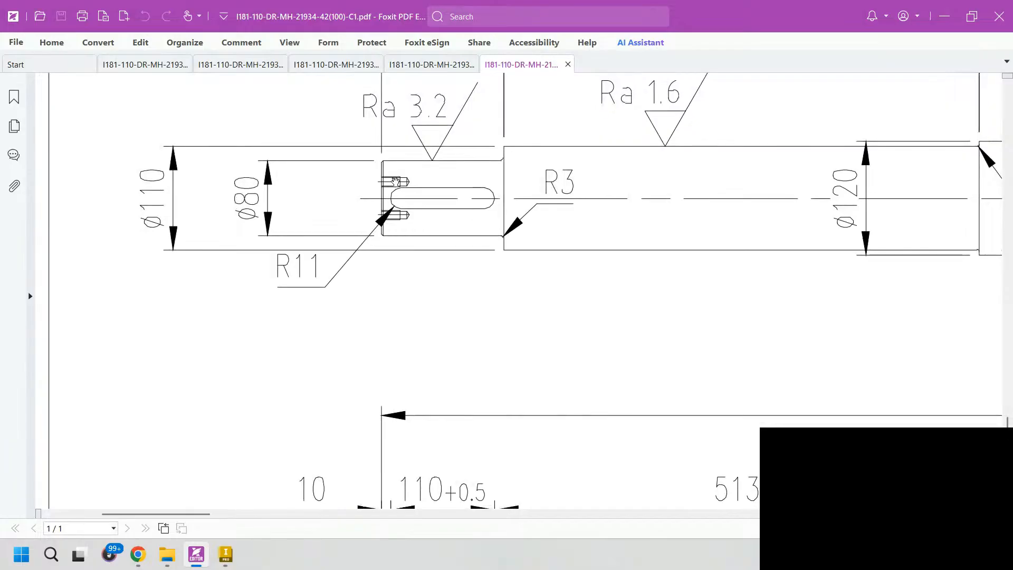
{"action": "scroll", "coordinate": [394, 228], "scroll_direction": "down", "scroll_amount": 7}
{"action": "scroll", "coordinate": [395, 228], "scroll_direction": "right", "scroll_amount": 3}
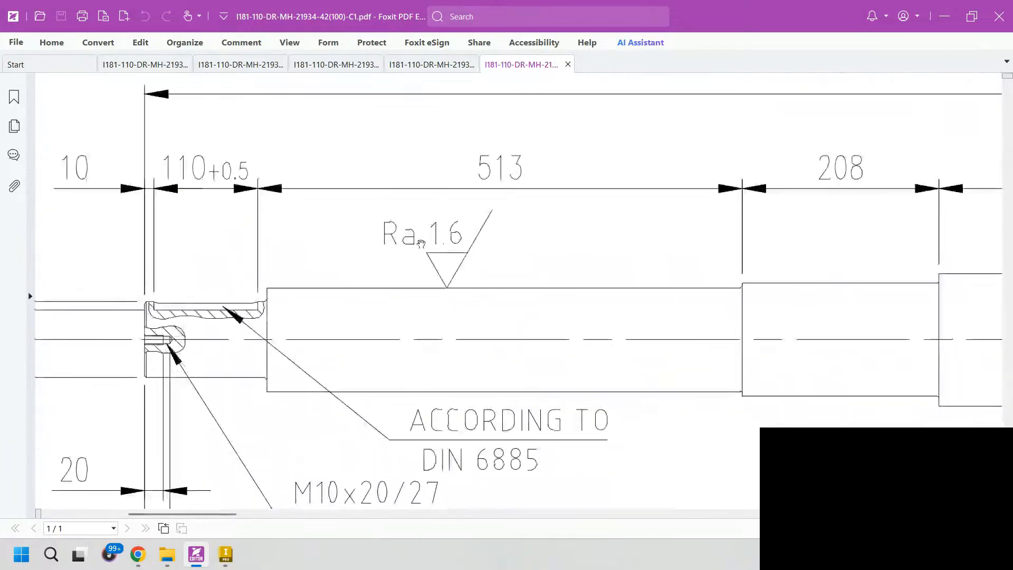
{"action": "scroll", "coordinate": [511, 220], "scroll_direction": "down", "scroll_amount": 6, "text": "ctrl"}
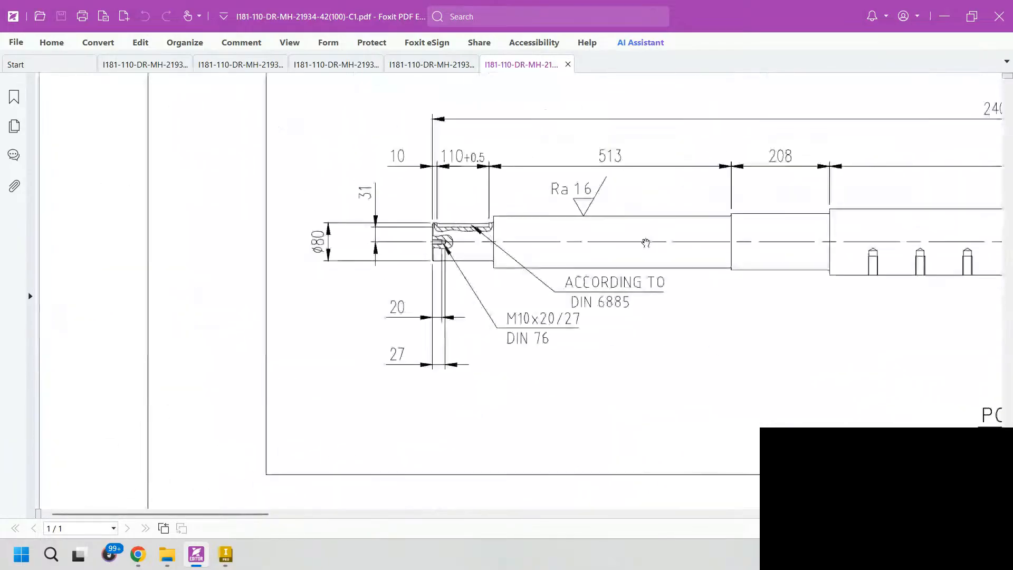
{"action": "scroll", "coordinate": [603, 276], "scroll_direction": "up", "scroll_amount": 4, "text": "ctrl"}
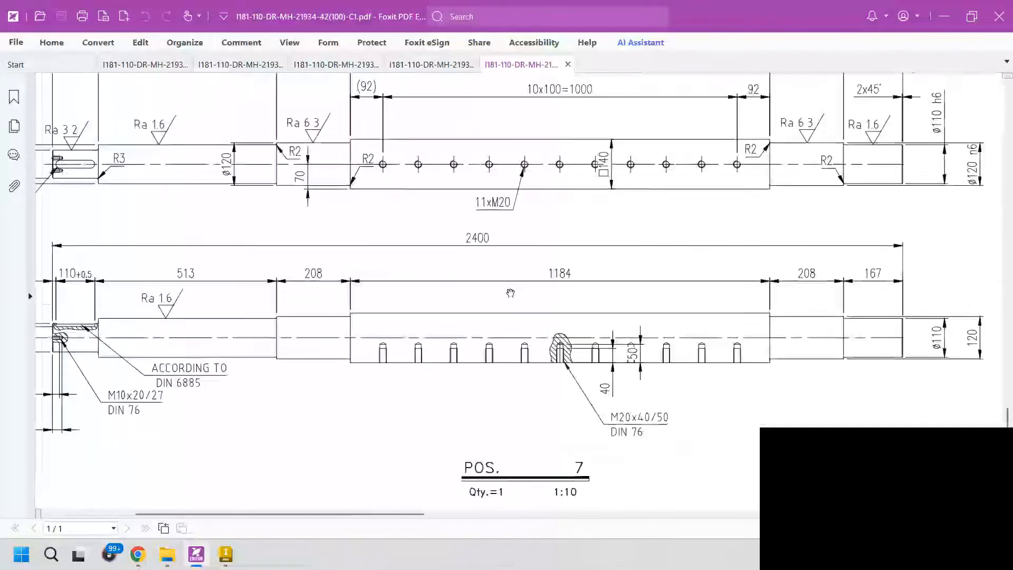
{"action": "left_click_drag", "start_coordinate": [603, 276], "coordinate": [551, 317]}
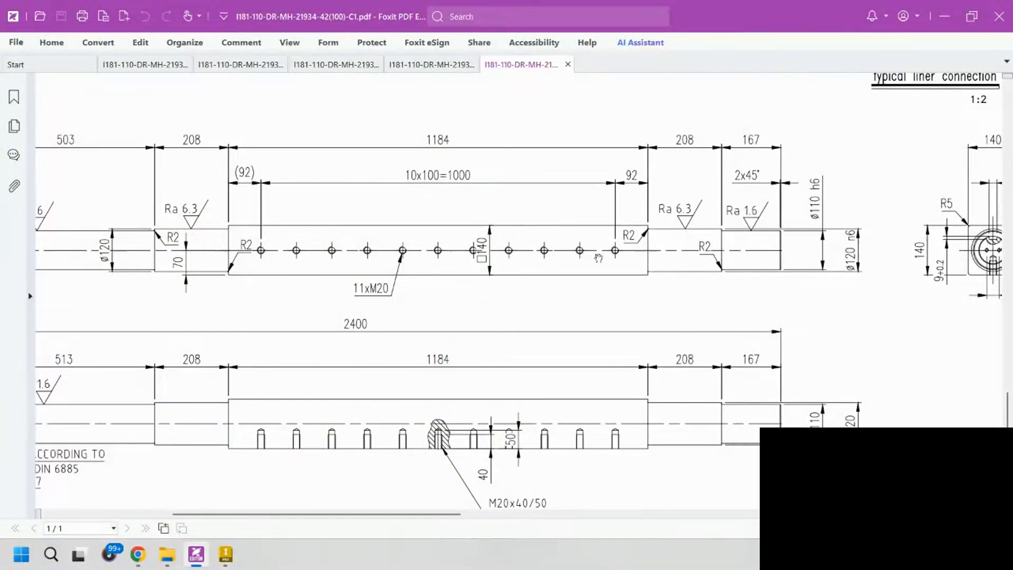
- Switch back to Inventor and place a hole point on the square bar's side face near its front end
{"action": "left_click", "coordinate": [226, 554]}
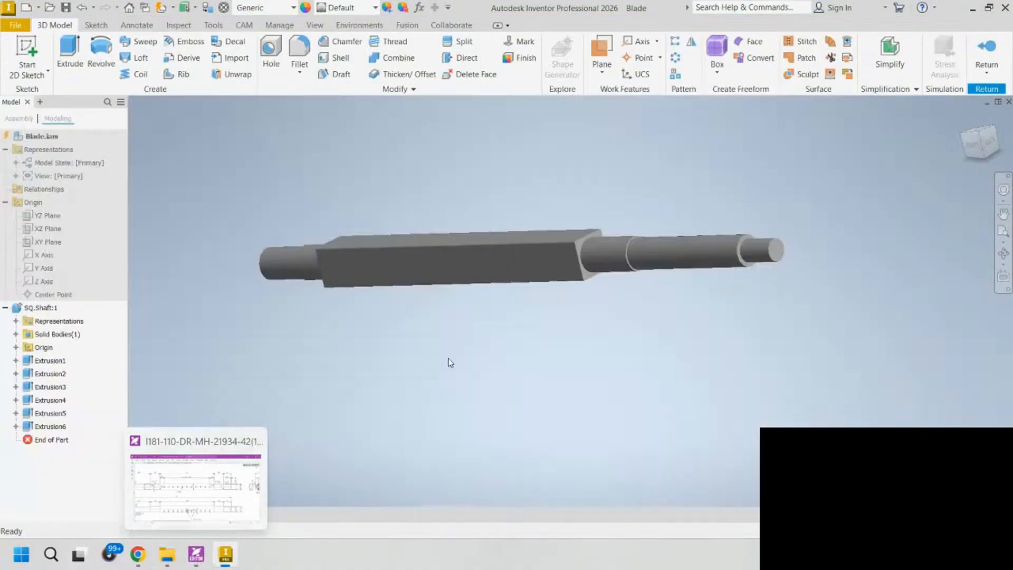
{"action": "middle_click_drag", "start_coordinate": [421, 343], "coordinate": [400, 310], "text": "shift"}
{"action": "left_click", "coordinate": [417, 340]}
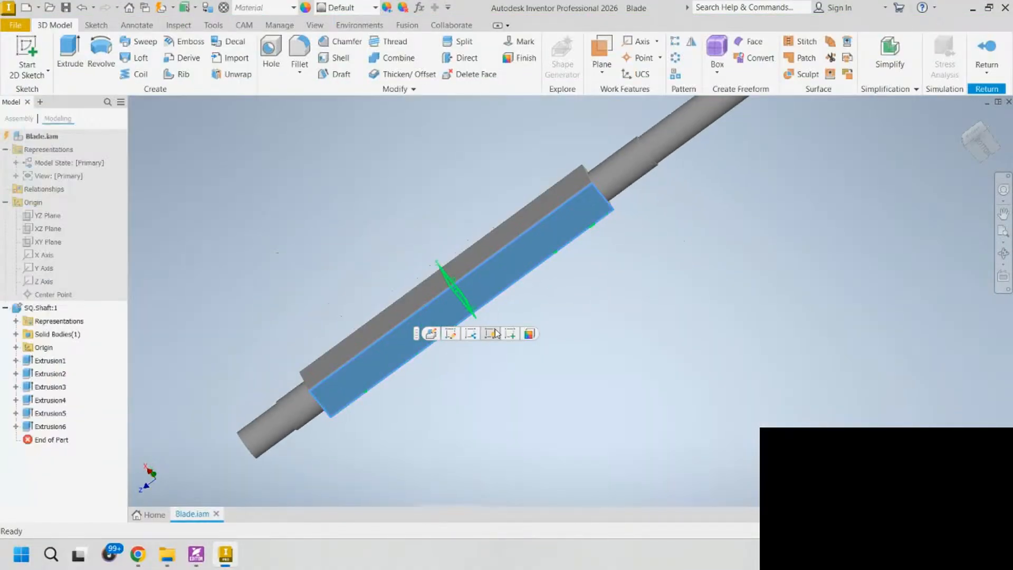
{"action": "left_click", "coordinate": [377, 193]}
{"action": "middle_click_drag", "start_coordinate": [410, 286], "coordinate": [402, 261], "text": "shift"}
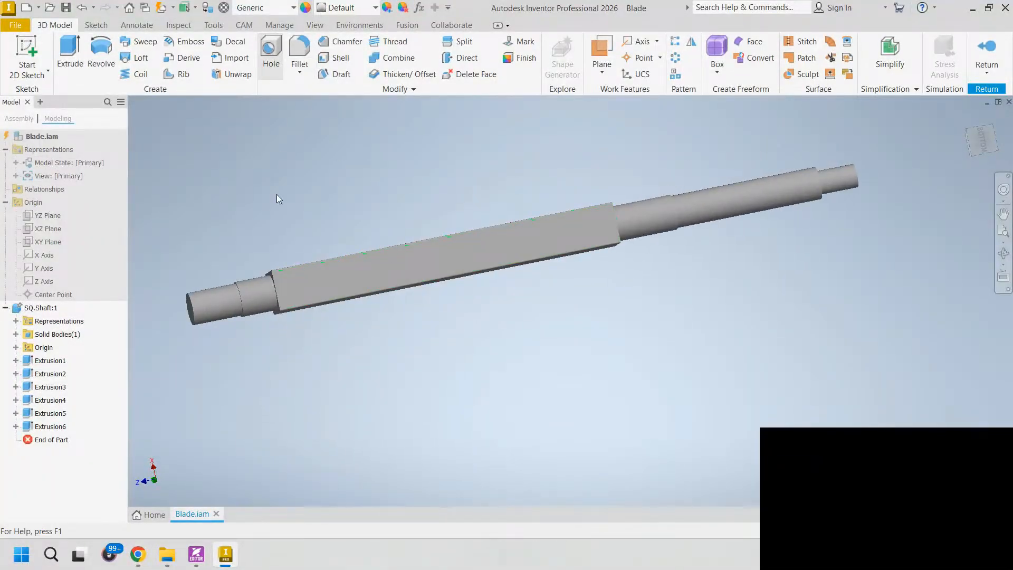
{"action": "left_click", "coordinate": [396, 278]}
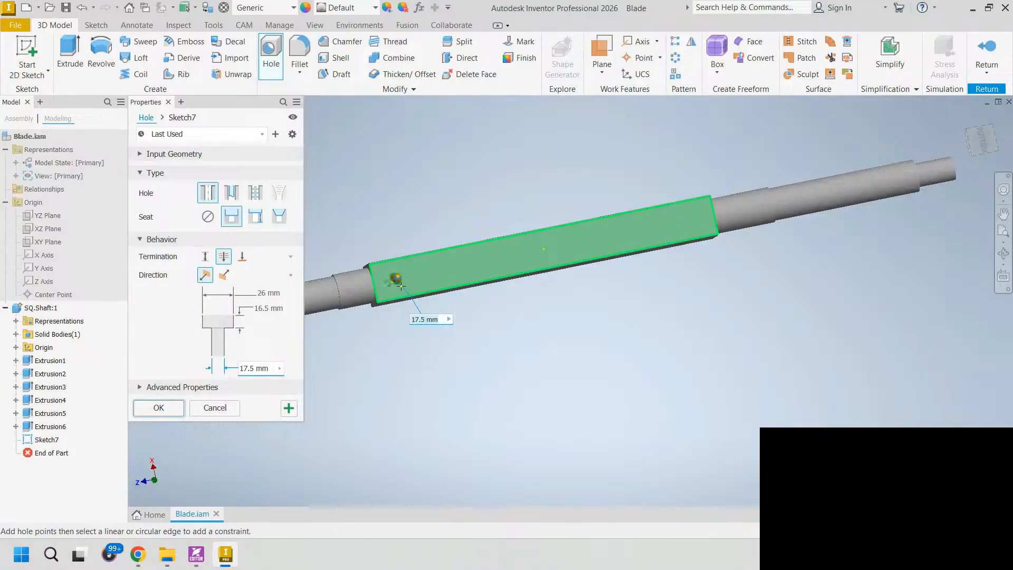
- Make it a clearance hole to the DIN standard with no seat and a distance termination
{"action": "left_click", "coordinate": [231, 192]}
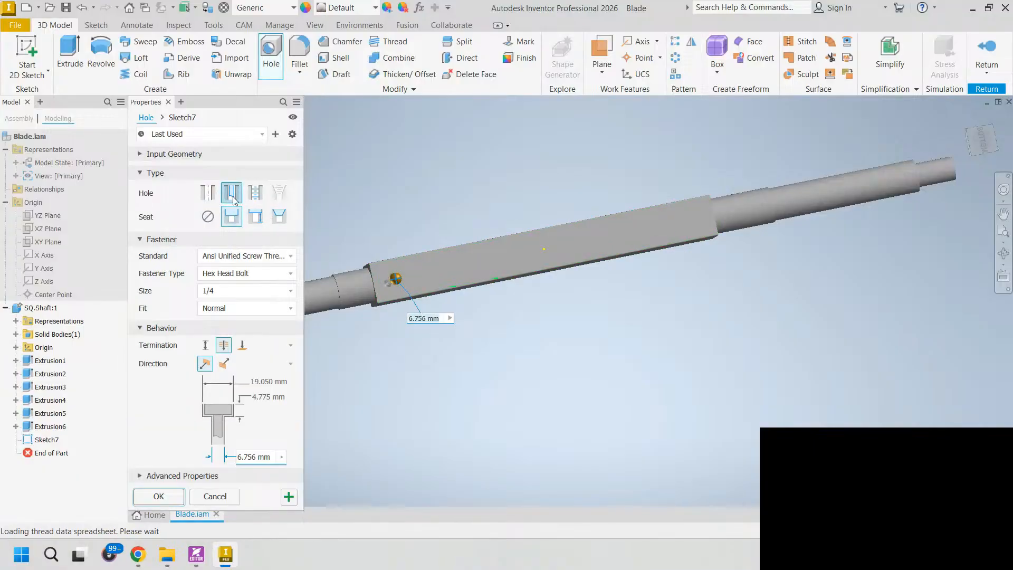
{"action": "left_click", "coordinate": [233, 256]}
{"action": "left_click", "coordinate": [224, 301]}
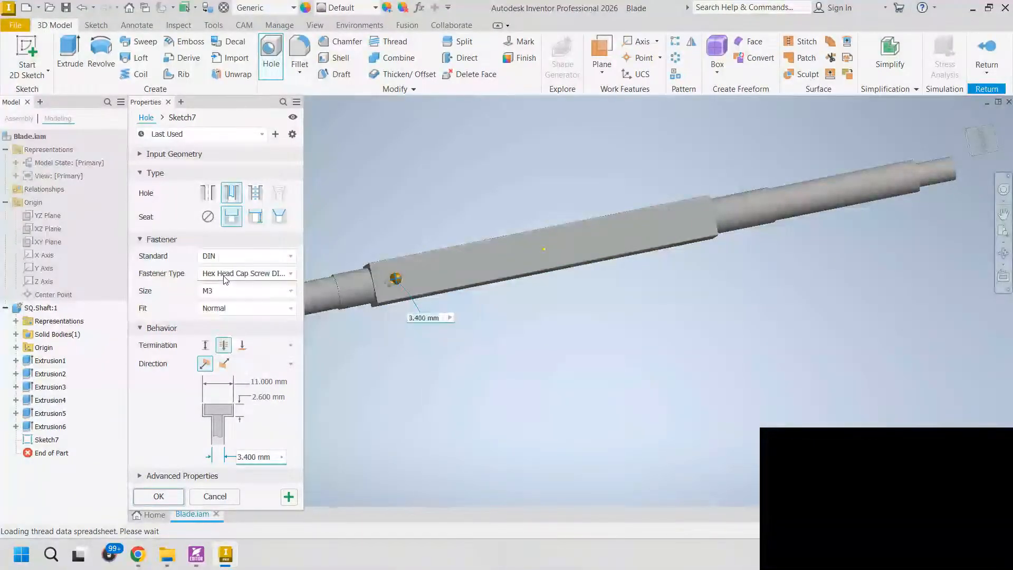
{"action": "left_click", "coordinate": [225, 276]}
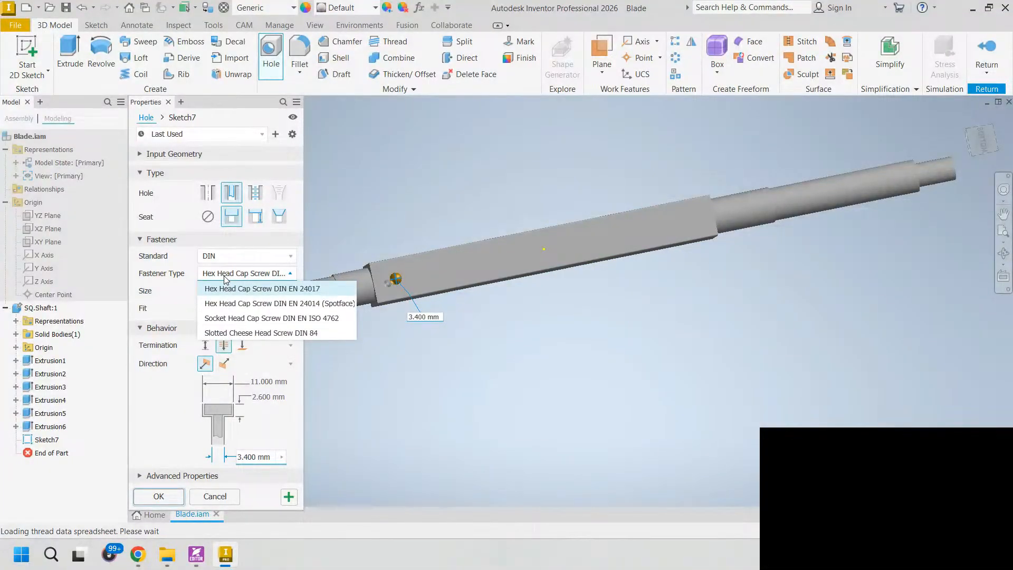
{"action": "left_click", "coordinate": [224, 276]}
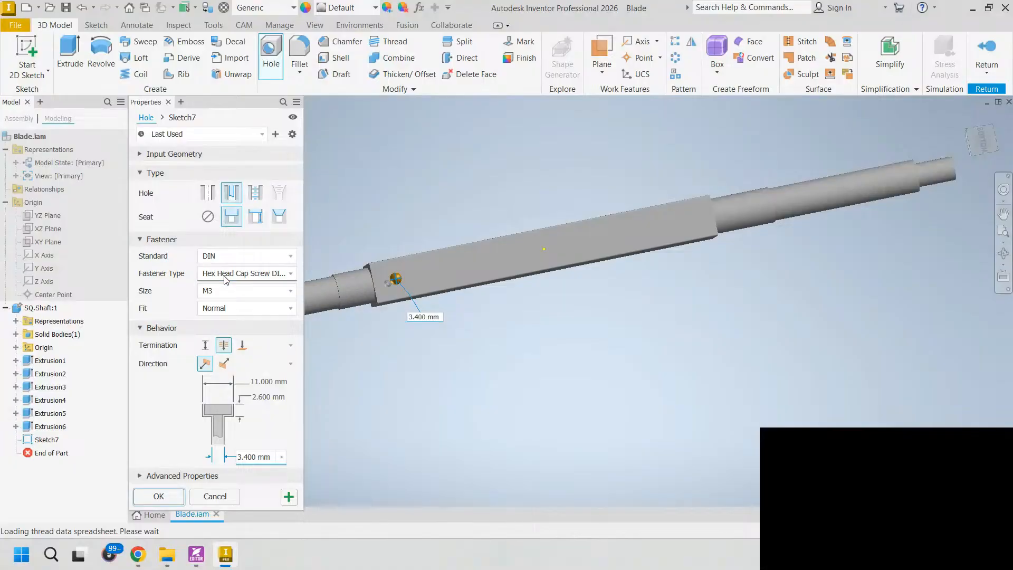
{"action": "left_click", "coordinate": [225, 277]}
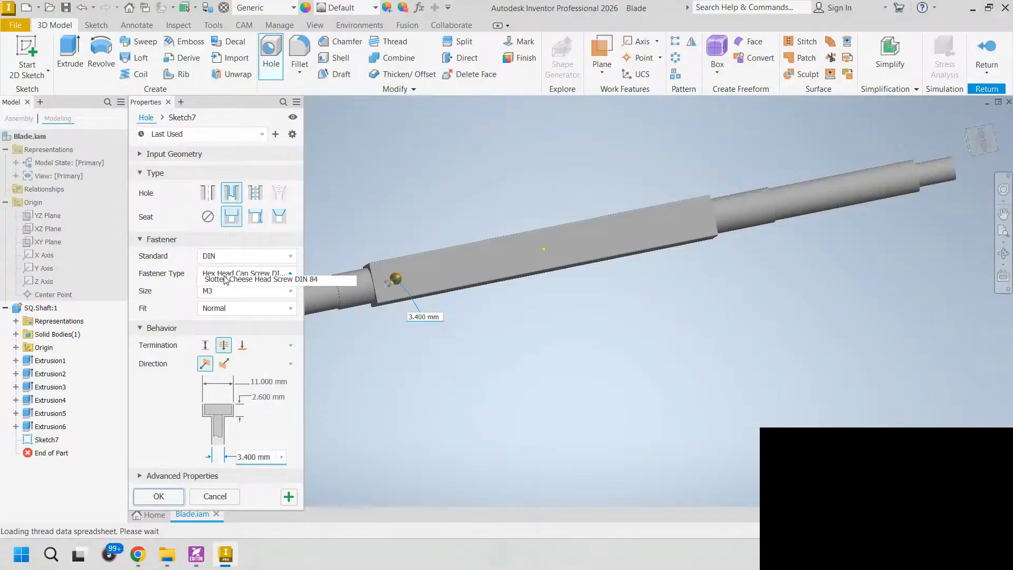
{"action": "left_click", "coordinate": [226, 279]}
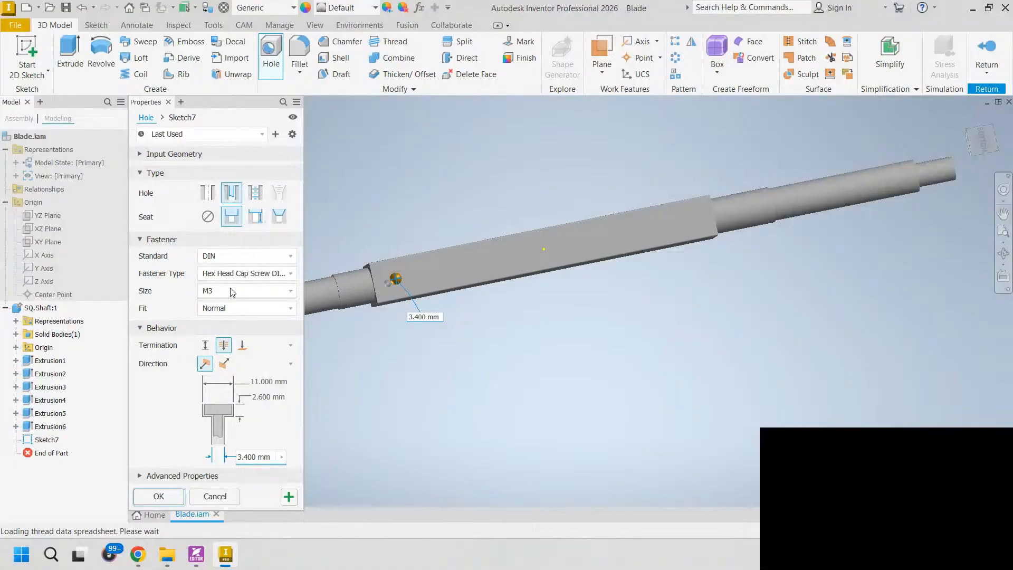
{"action": "left_click", "coordinate": [211, 223]}
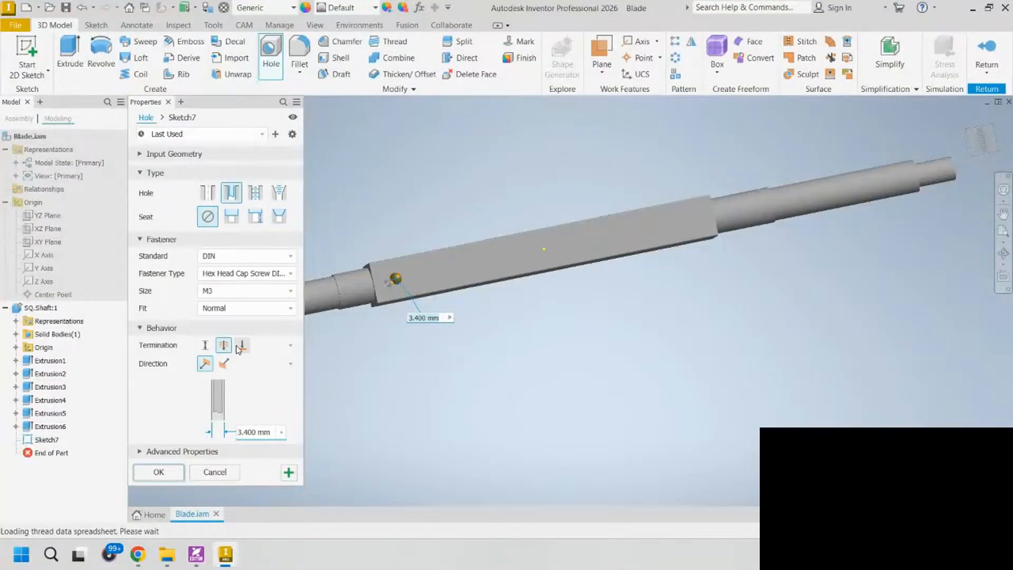
{"action": "left_click", "coordinate": [205, 345]}
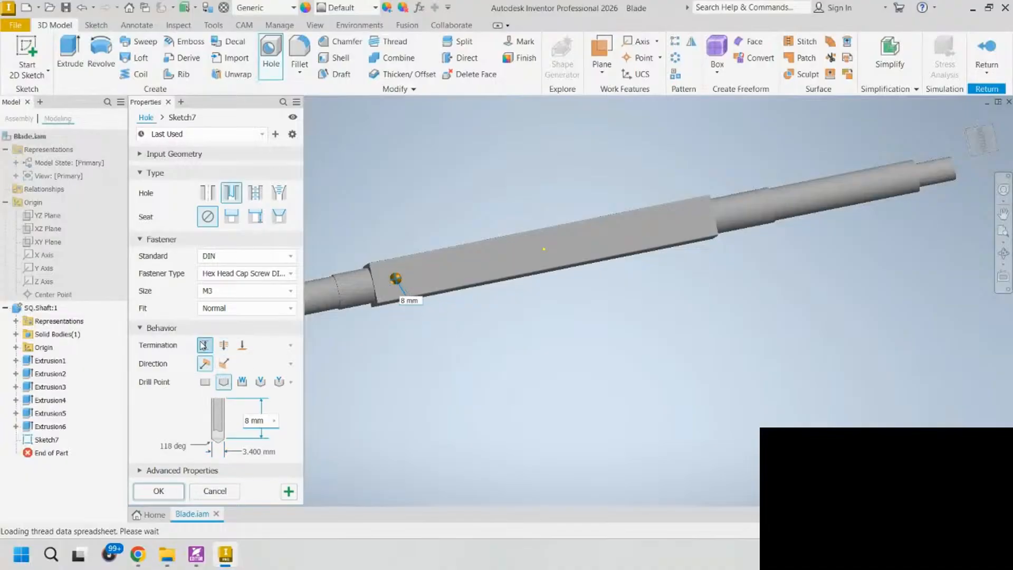
- Set the hole's size to M20 and its fastener type to Hex Head Cap Screw DIN EN 24017
{"action": "double_click", "coordinate": [236, 278]}
{"action": "left_click", "coordinate": [236, 279]}
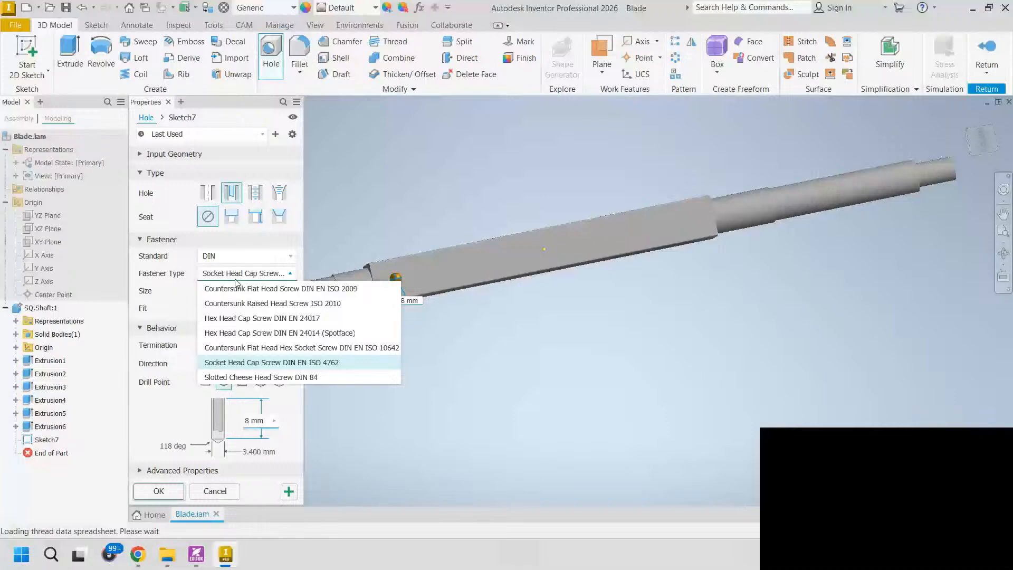
{"action": "left_click", "coordinate": [178, 291]}
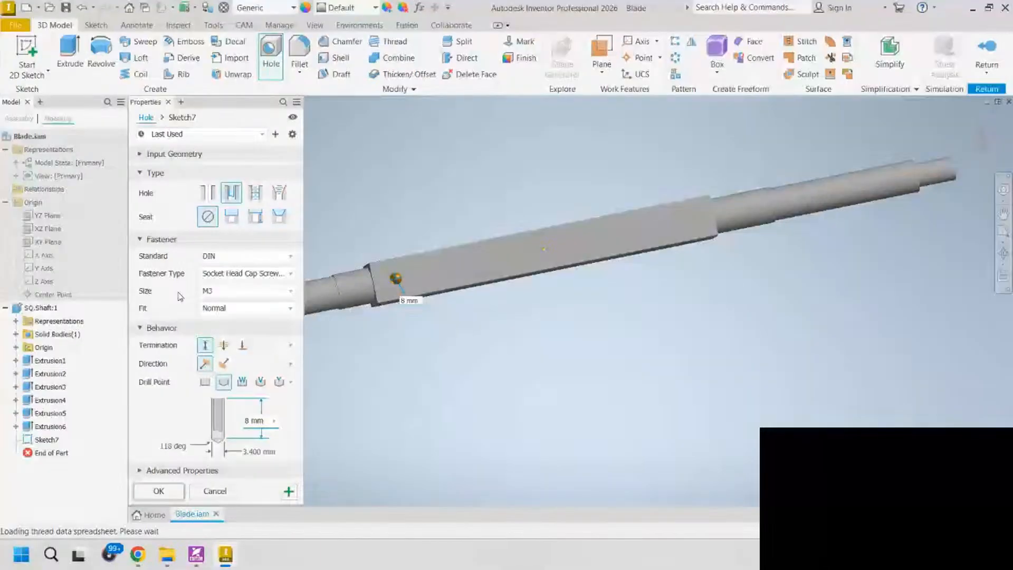
{"action": "left_click", "coordinate": [226, 294]}
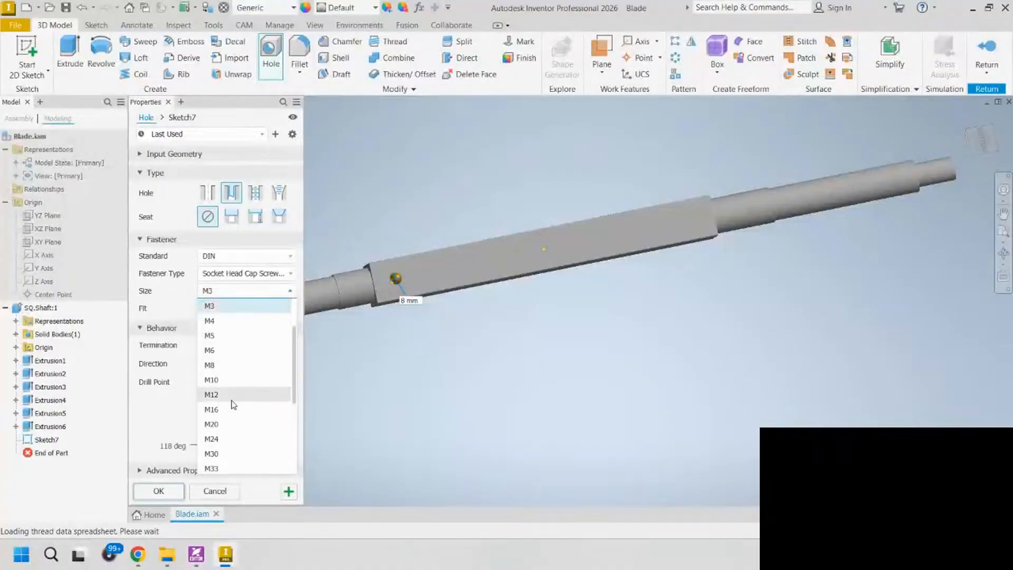
{"action": "scroll", "coordinate": [240, 437], "scroll_direction": "down", "scroll_amount": 1}
{"action": "left_click", "coordinate": [233, 381]}
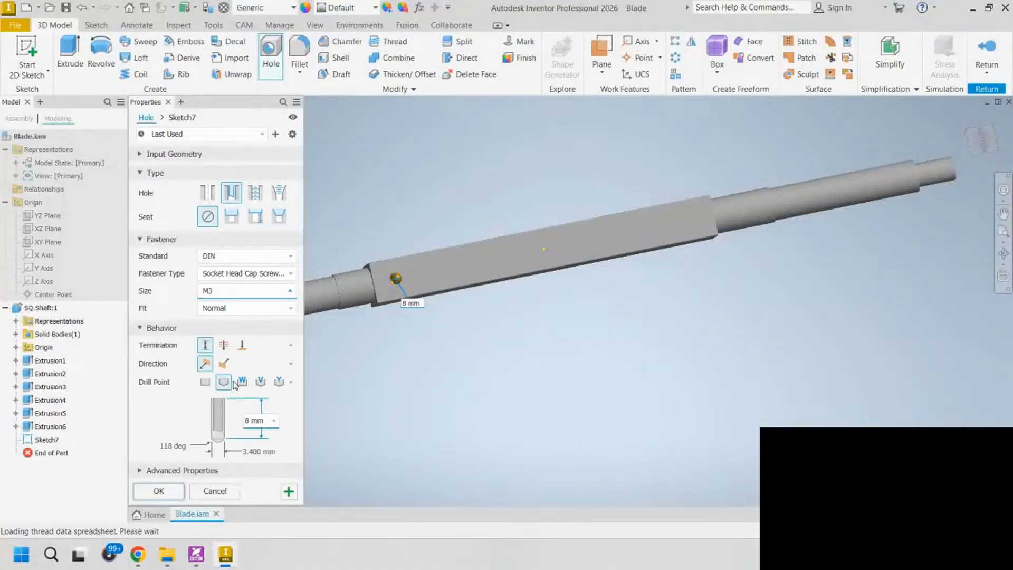
{"action": "left_click", "coordinate": [235, 274]}
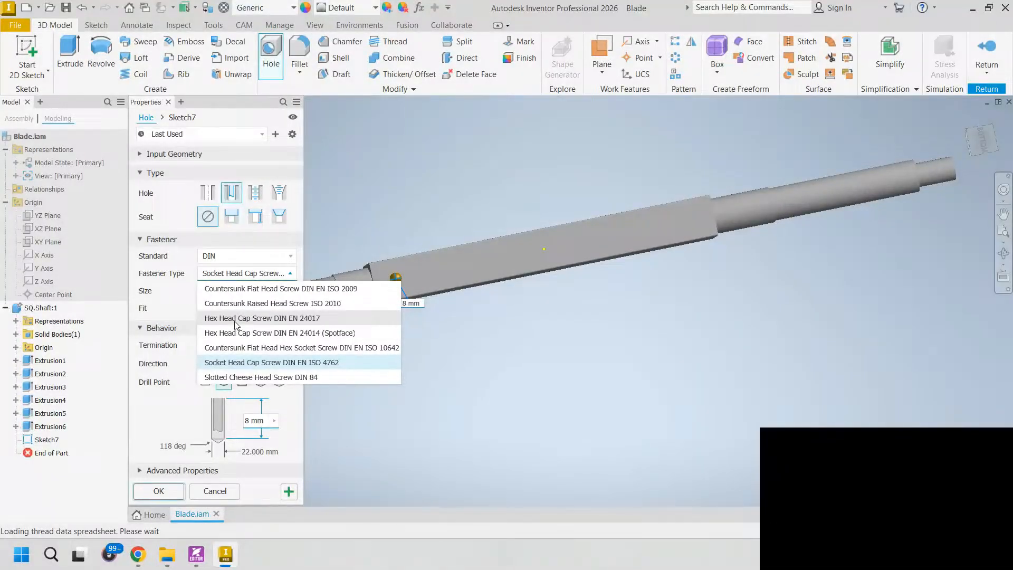
{"action": "left_click", "coordinate": [319, 319]}
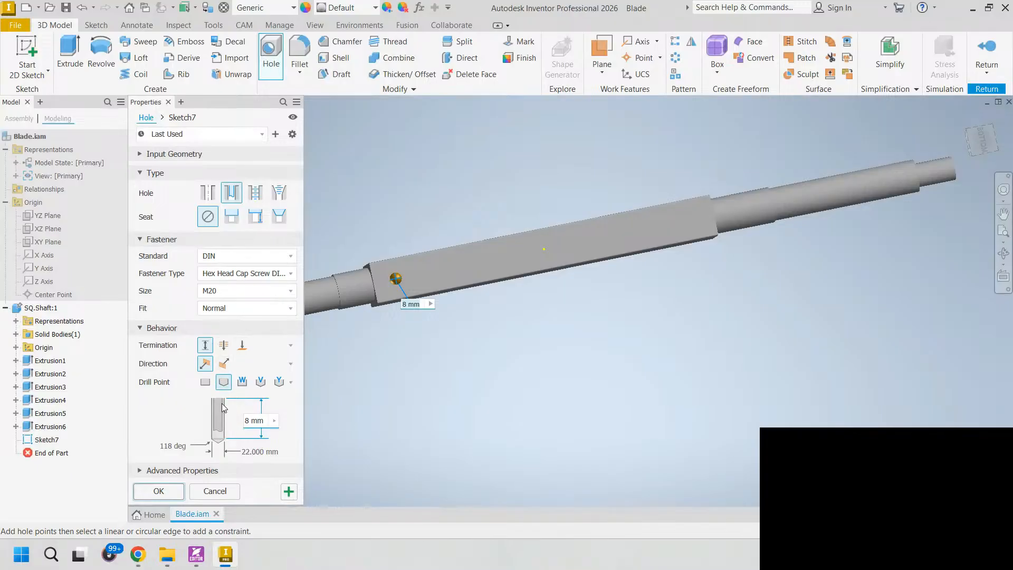
- Set the M20 hole's depth to 50 mm and create it
{"action": "left_click", "coordinate": [255, 420]}
{"action": "type", "text": "50"}
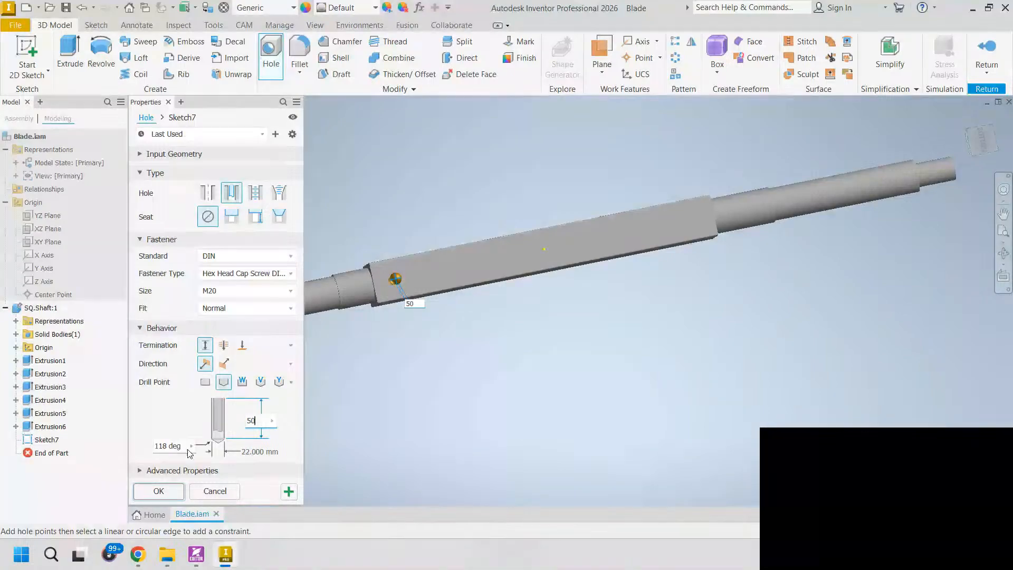
{"action": "left_click", "coordinate": [168, 491]}
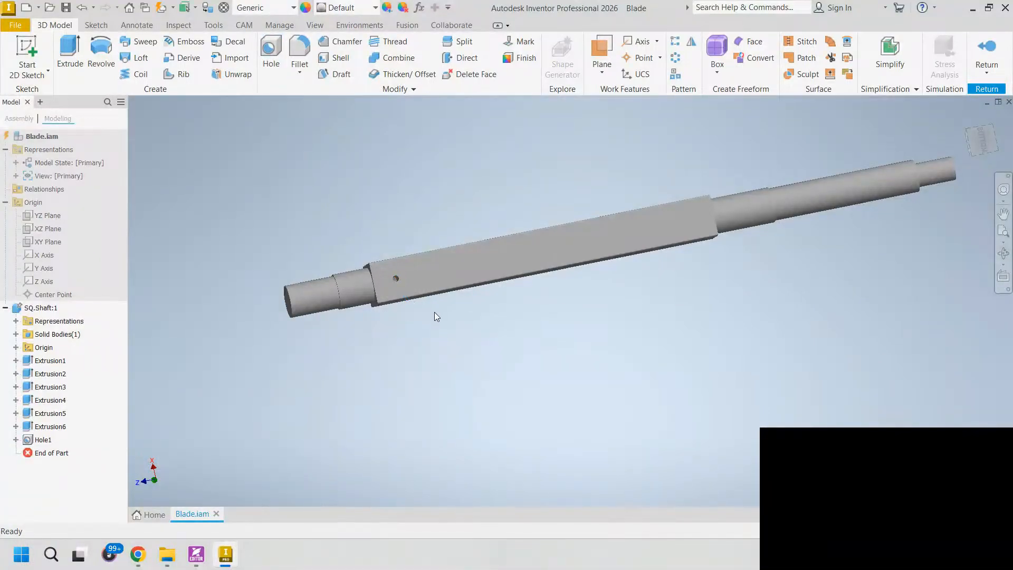
- Inspect the M20 hole's depth with a temporary half section parallel to the bar's adjacent face, offset -69.5 mm, and cancel the section
{"action": "middle_click_drag", "start_coordinate": [435, 312], "coordinate": [416, 310], "text": "shift"}
{"action": "middle_click_drag", "start_coordinate": [362, 368], "coordinate": [391, 390], "text": "shift"}
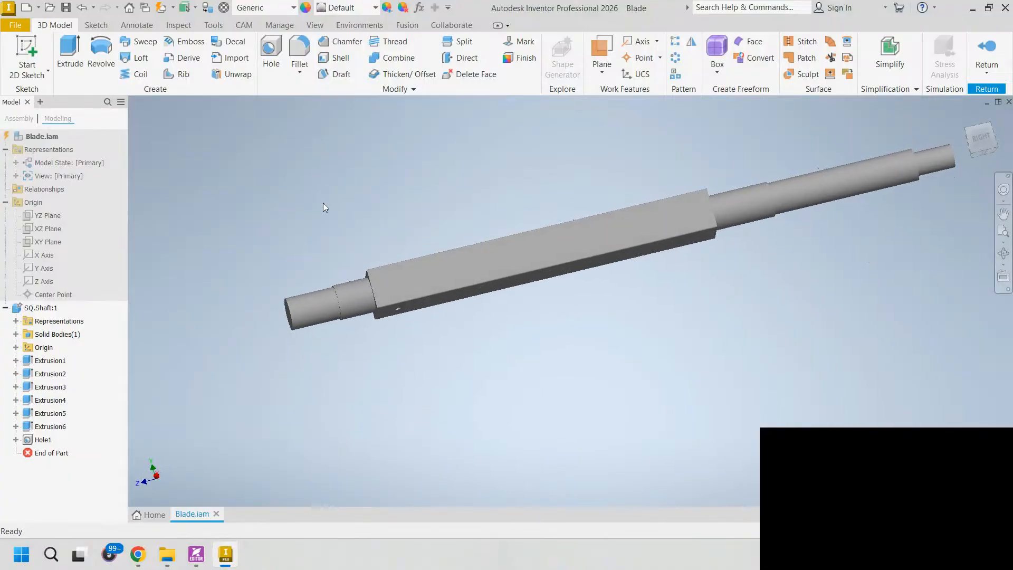
{"action": "left_click", "coordinate": [314, 25]}
{"action": "left_click", "coordinate": [168, 57]}
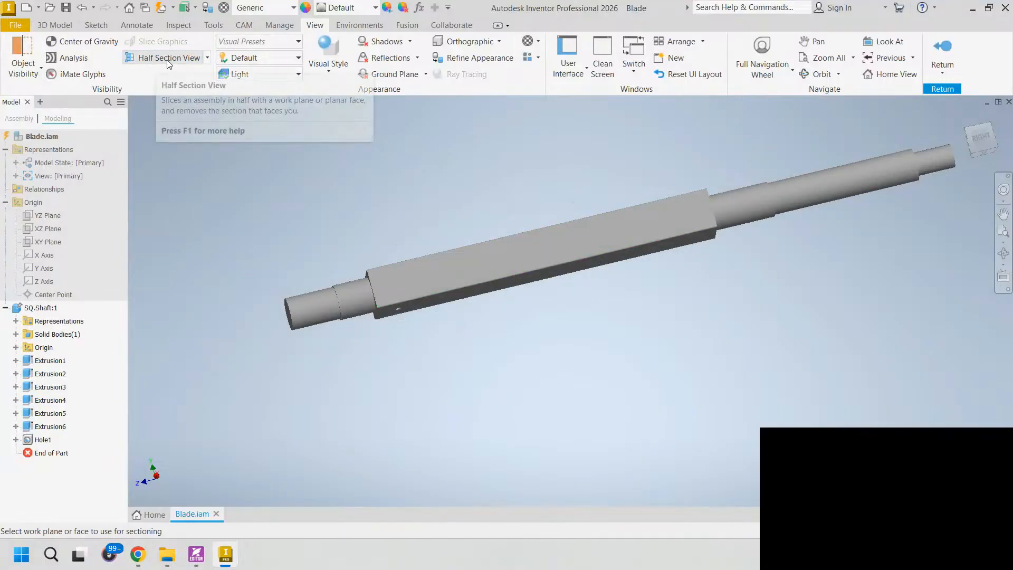
{"action": "left_click", "coordinate": [424, 290]}
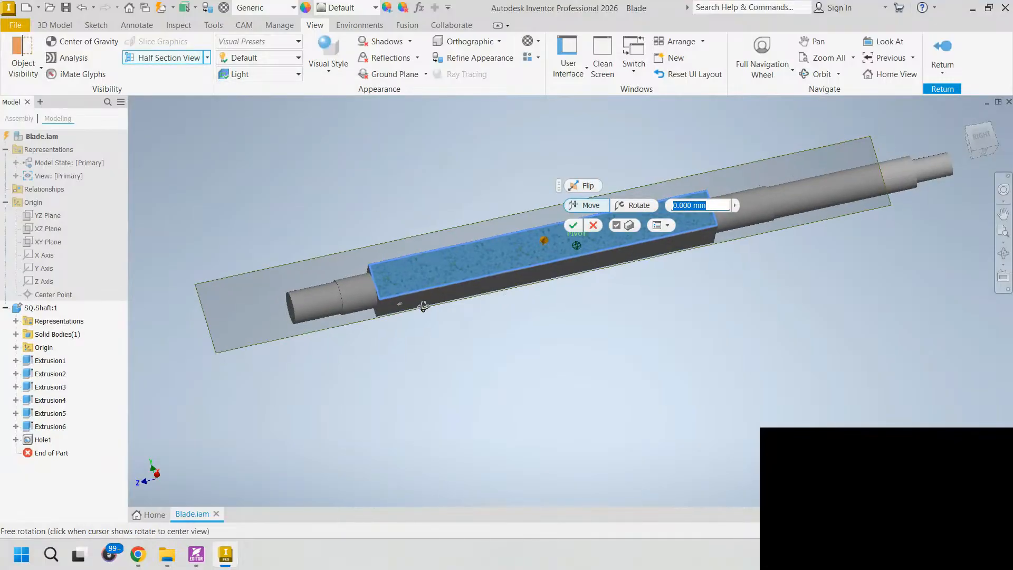
{"action": "middle_click_drag", "start_coordinate": [423, 307], "coordinate": [428, 273], "text": "shift"}
{"action": "scroll", "coordinate": [529, 239], "scroll_direction": "down", "scroll_amount": 4}
{"action": "middle_click_drag", "start_coordinate": [528, 239], "coordinate": [470, 248]}
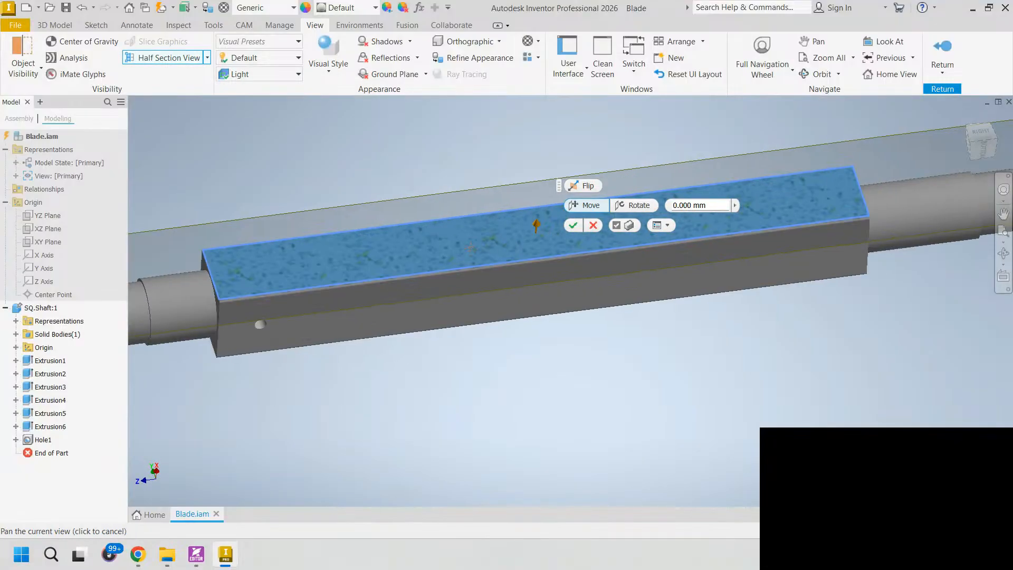
{"action": "left_click_drag", "start_coordinate": [535, 229], "coordinate": [533, 256]}
{"action": "middle_click_drag", "start_coordinate": [299, 294], "coordinate": [293, 330], "text": "shift"}
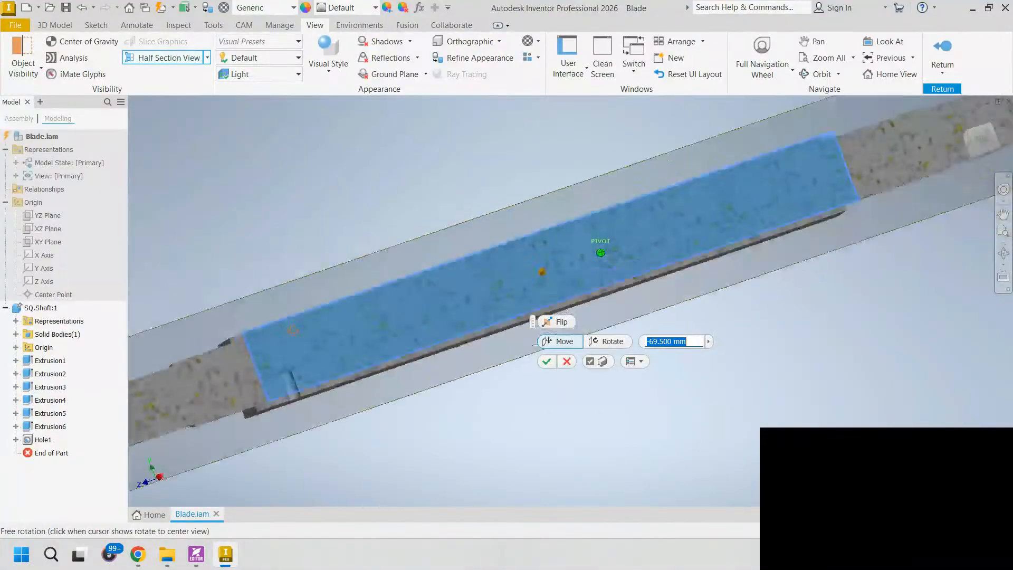
{"action": "scroll", "coordinate": [385, 247], "scroll_direction": "down", "scroll_amount": 6}
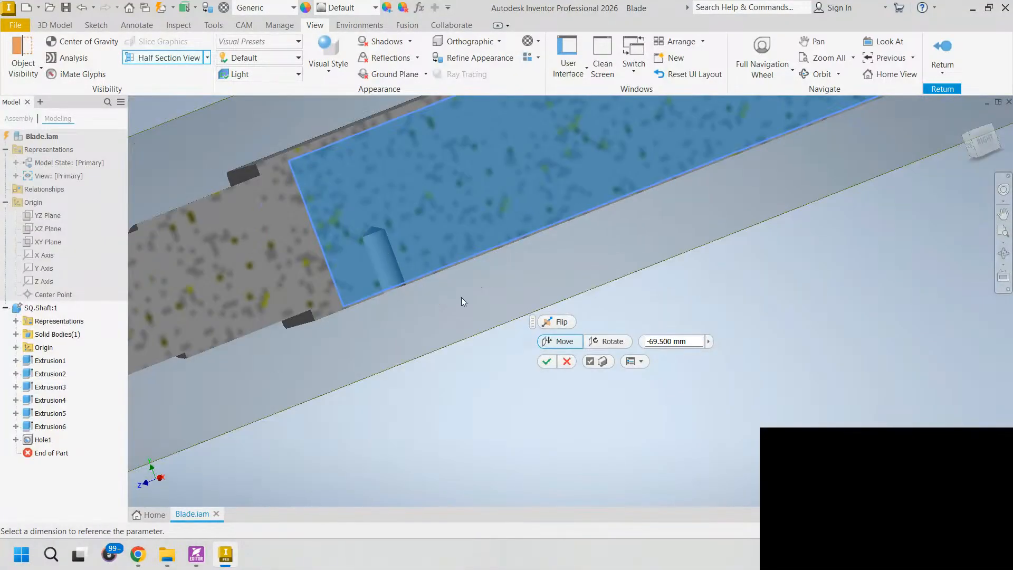
{"action": "left_click", "coordinate": [562, 363]}
- Open the M20 hole's placement sketch for editing
{"action": "middle_click_drag", "start_coordinate": [454, 296], "coordinate": [517, 196], "text": "shift"}
{"action": "scroll", "coordinate": [534, 303], "scroll_direction": "up", "scroll_amount": 3}
{"action": "middle_click_drag", "start_coordinate": [604, 376], "coordinate": [516, 308]}
{"action": "scroll", "coordinate": [534, 303], "scroll_direction": "down", "scroll_amount": 4}
{"action": "left_click", "coordinate": [15, 440]}
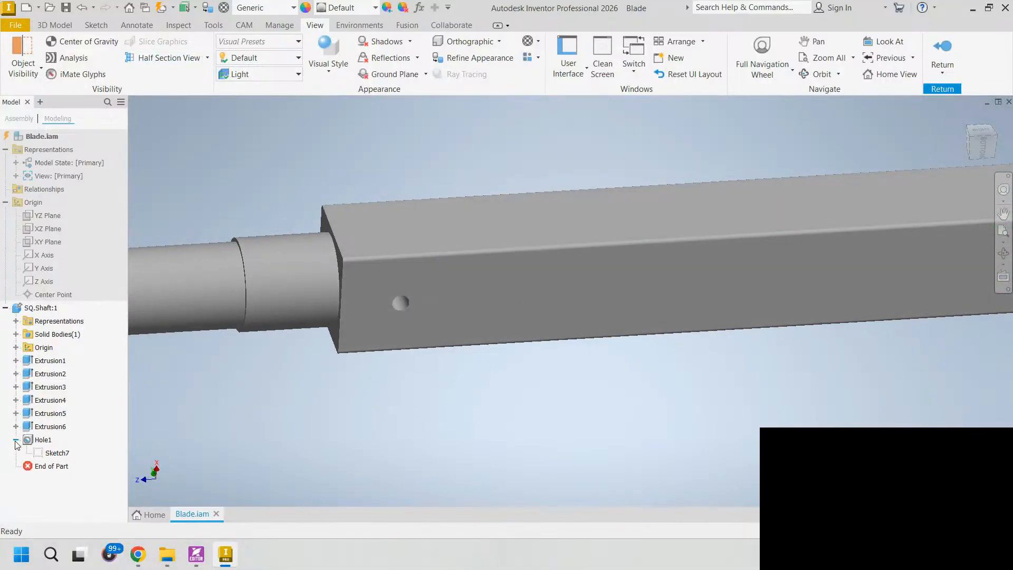
{"action": "left_click", "coordinate": [47, 453]}
{"action": "double_click", "coordinate": [56, 453]}
{"action": "middle_click_drag", "start_coordinate": [272, 398], "coordinate": [442, 378]}
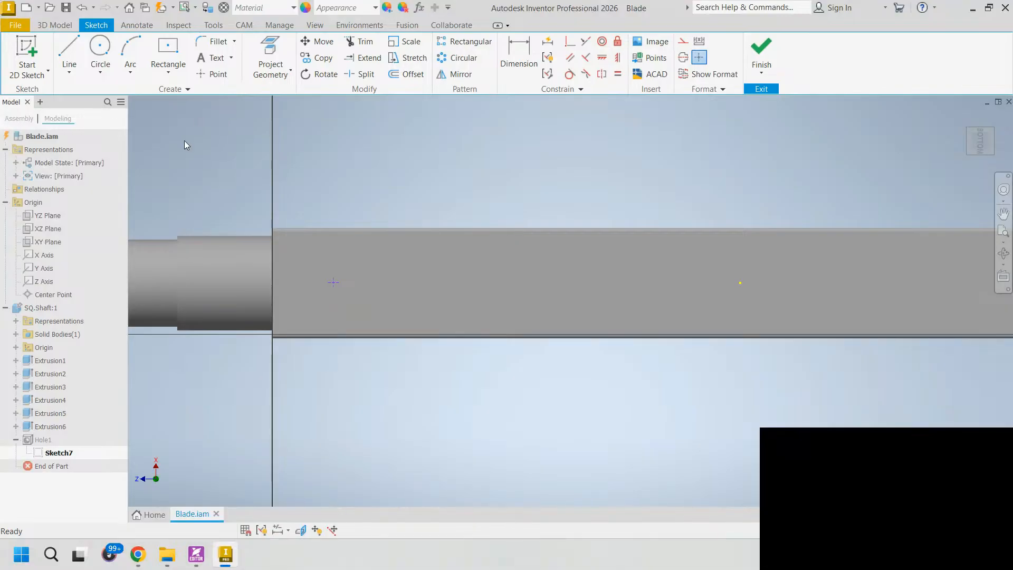
- Expand the shaft part's origin geometry and select its Z axis
{"action": "left_click", "coordinate": [16, 347]}
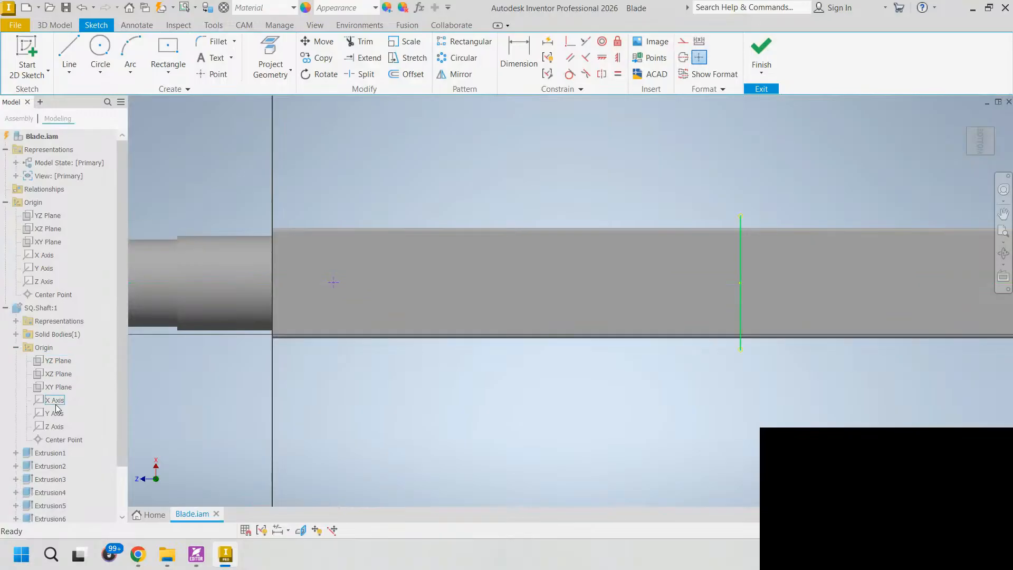
{"action": "scroll", "coordinate": [58, 413], "scroll_direction": "down", "scroll_amount": 1}
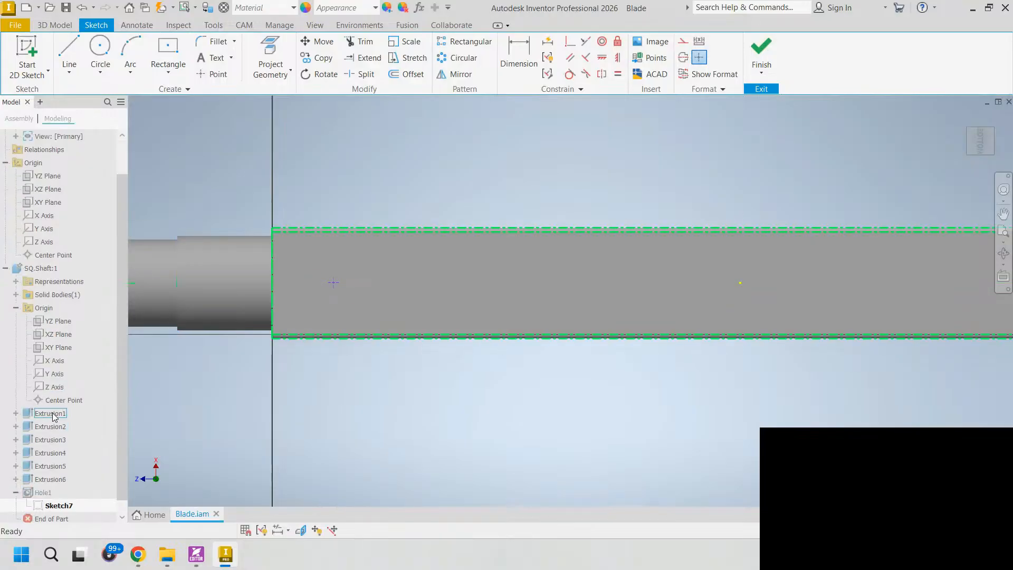
{"action": "left_click", "coordinate": [48, 389]}
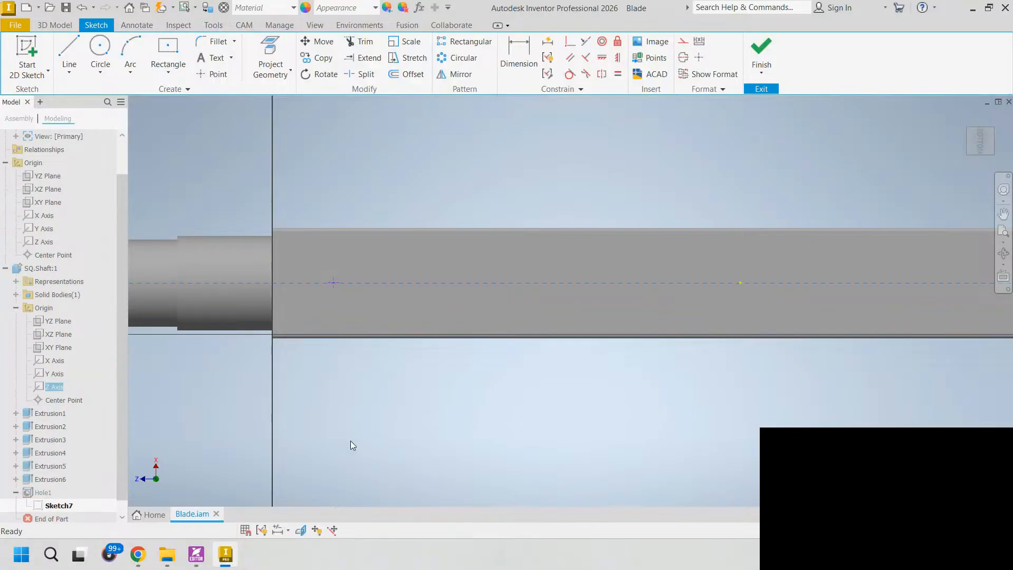
{"action": "right_click", "coordinate": [60, 384]}
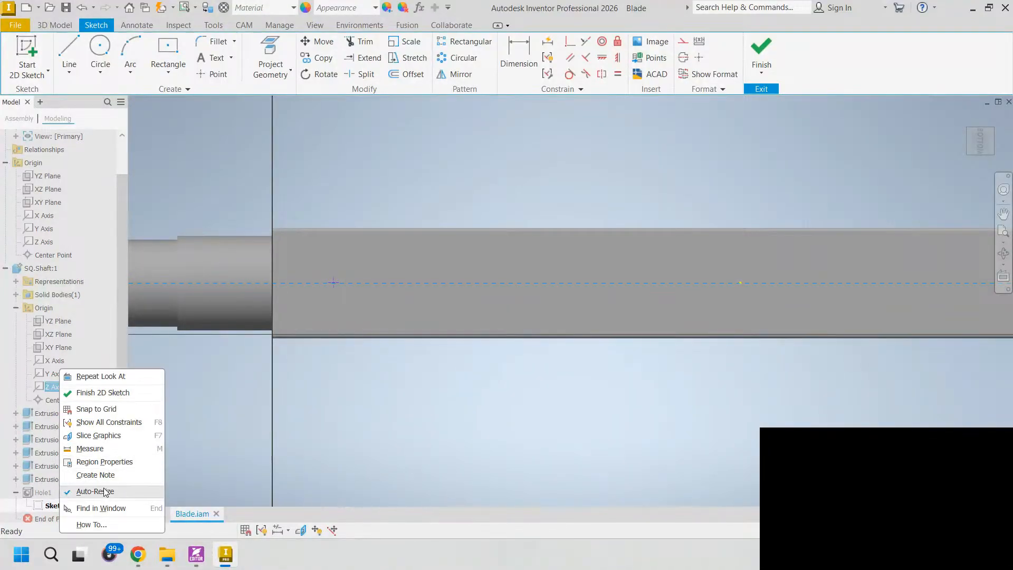
{"action": "left_click", "coordinate": [215, 453]}
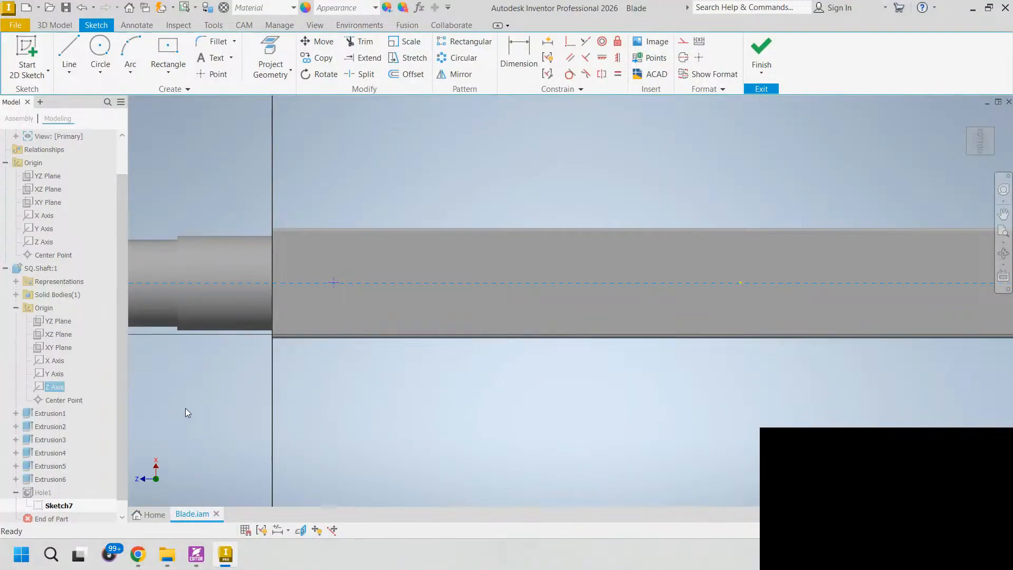
{"action": "right_click", "coordinate": [55, 389]}
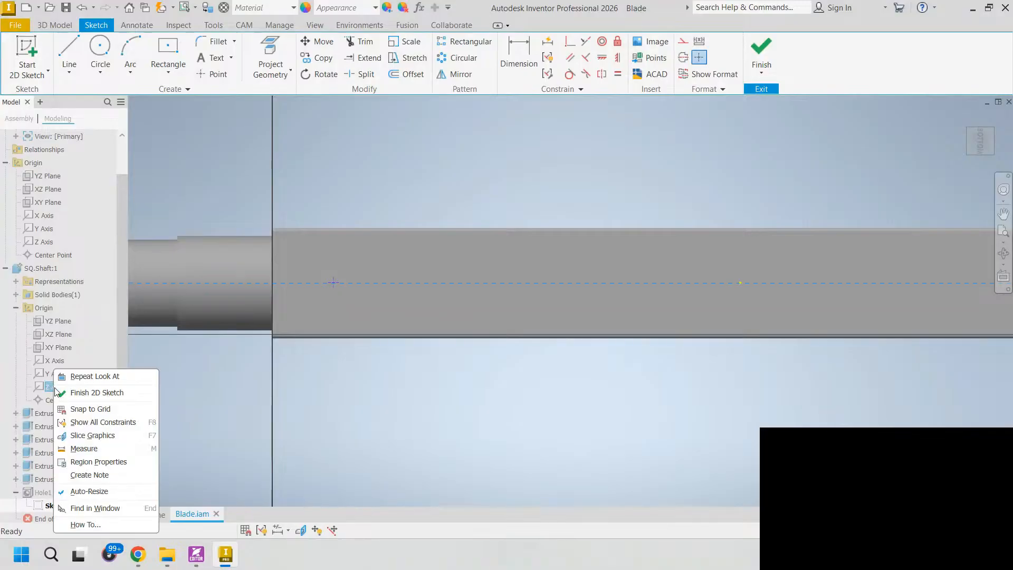
{"action": "left_click", "coordinate": [208, 395]}
- Move the hole's centre point slightly off the shaft's centreline
{"action": "scroll", "coordinate": [258, 354], "scroll_direction": "up", "scroll_amount": 3}
{"action": "scroll", "coordinate": [389, 175], "scroll_direction": "up", "scroll_amount": 2}
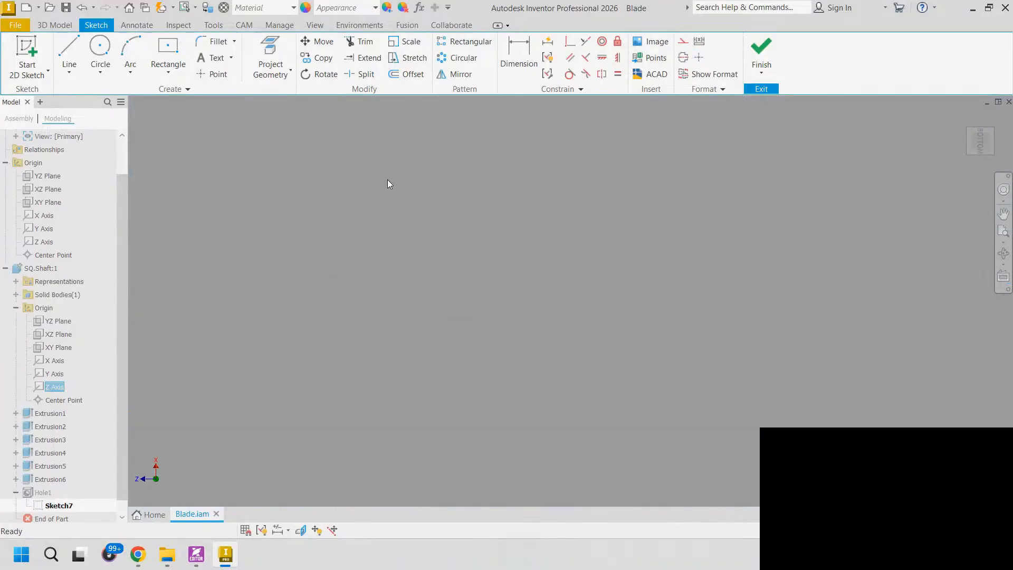
{"action": "scroll", "coordinate": [385, 221], "scroll_direction": "down", "scroll_amount": 3}
{"action": "middle_click_drag", "start_coordinate": [385, 232], "coordinate": [375, 249]}
{"action": "left_click", "coordinate": [388, 186]}
{"action": "left_click", "coordinate": [386, 262]}
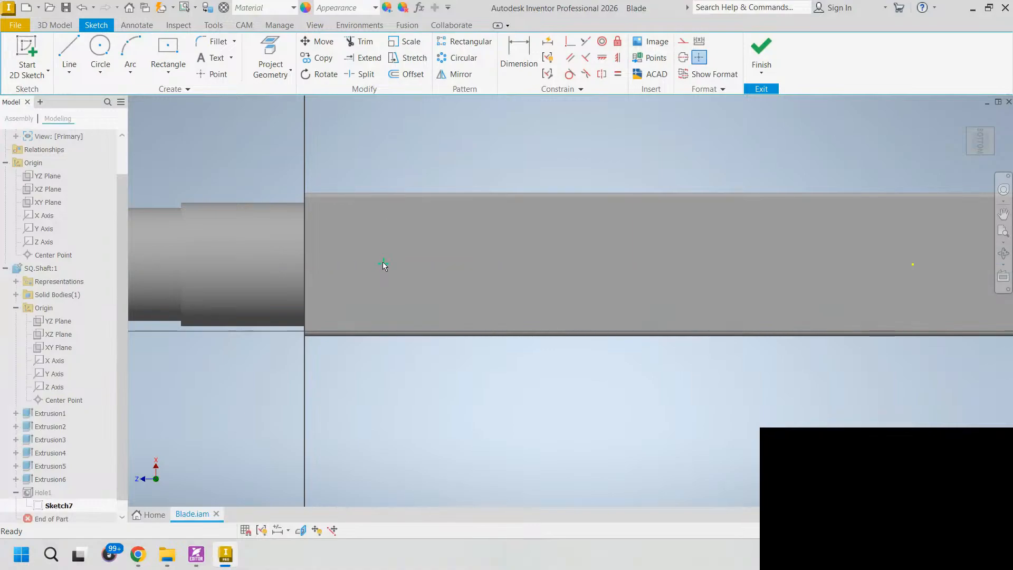
{"action": "mouse_move", "coordinate": [383, 262]}
{"action": "left_mouse_down"}
{"action": "mouse_move", "coordinate": [381, 283]}
{"action": "mouse_move", "coordinate": [380, 249]}
{"action": "left_mouse_up"}
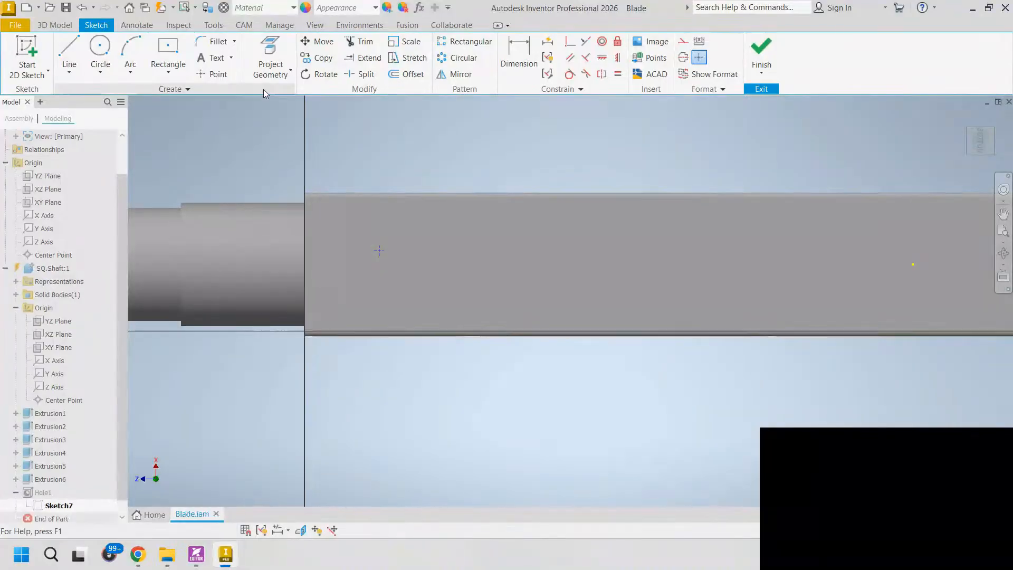
- Project the shaft part's Z axis into the sketch as construction geometry and place the hole's centre point on it
{"action": "left_click", "coordinate": [268, 52]}
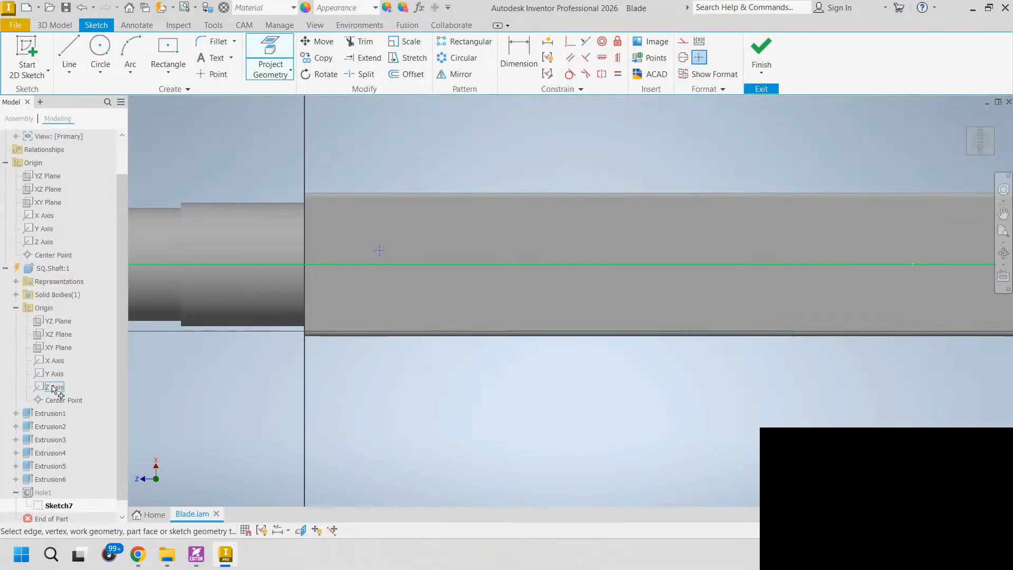
{"action": "left_click", "coordinate": [683, 41]}
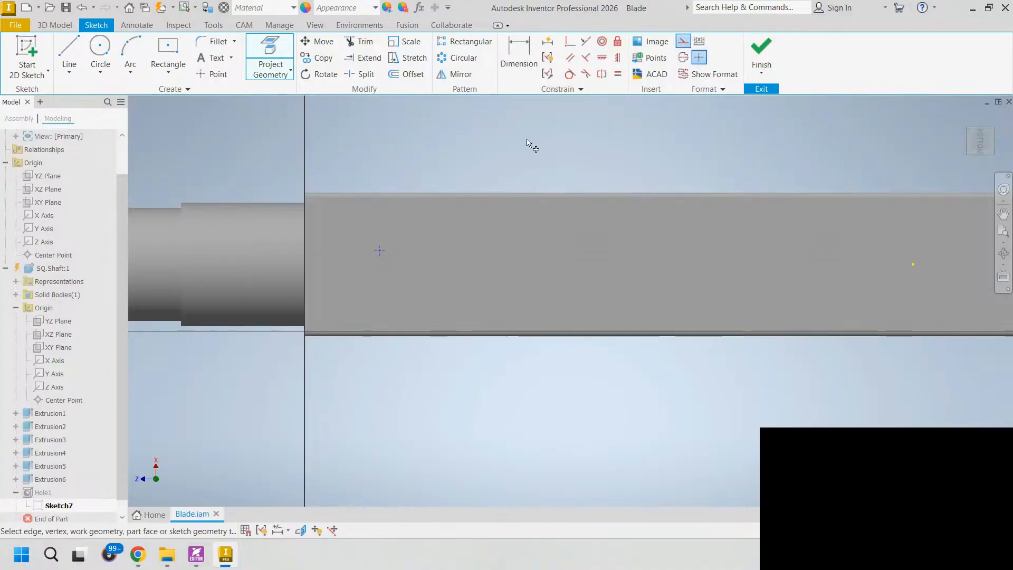
{"action": "left_click", "coordinate": [49, 390]}
{"action": "key", "text": "Escape"}
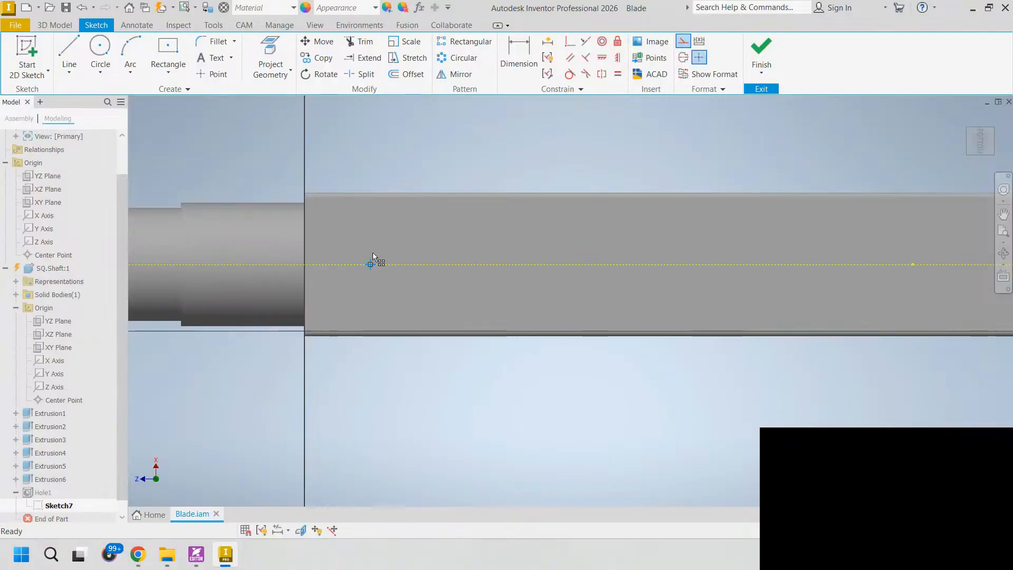
{"action": "left_click_drag", "start_coordinate": [370, 264], "coordinate": [400, 263]}
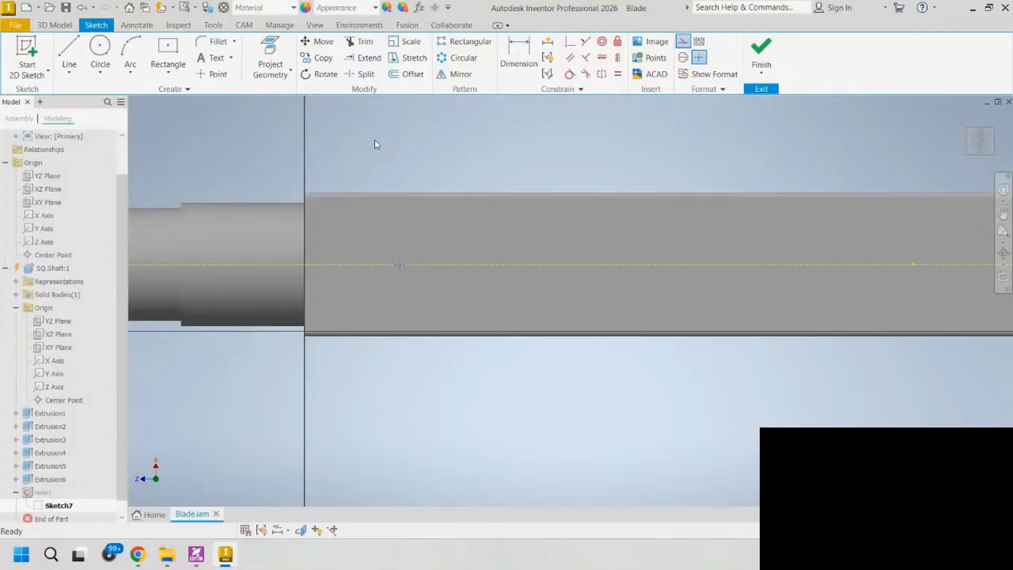
- Dimension the hole's centre point 92 mm from the square section's front edge and finish the sketch
{"action": "key", "text": "d"}
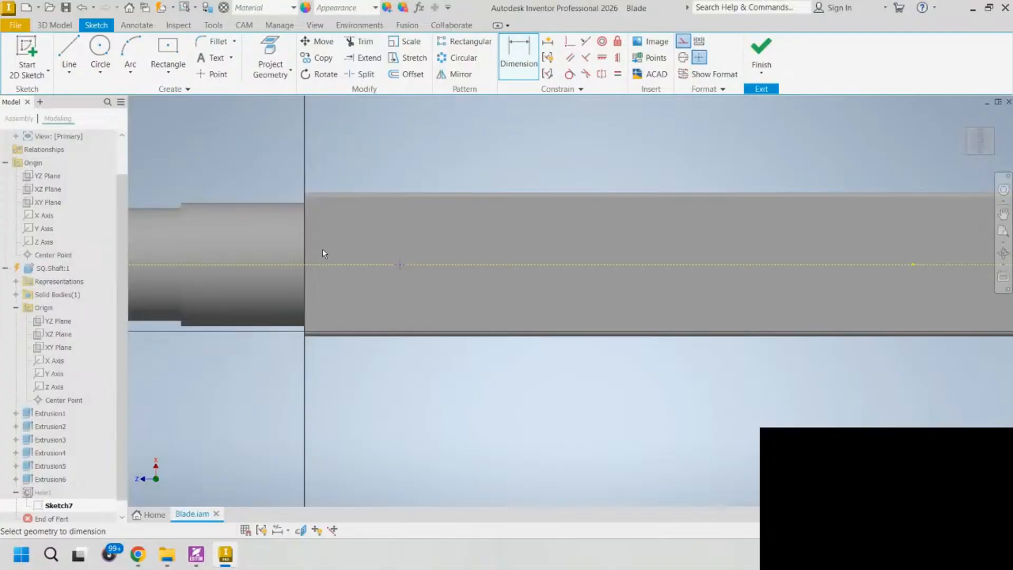
{"action": "left_click", "coordinate": [306, 254]}
{"action": "left_click", "coordinate": [400, 265]}
{"action": "left_click", "coordinate": [352, 160]}
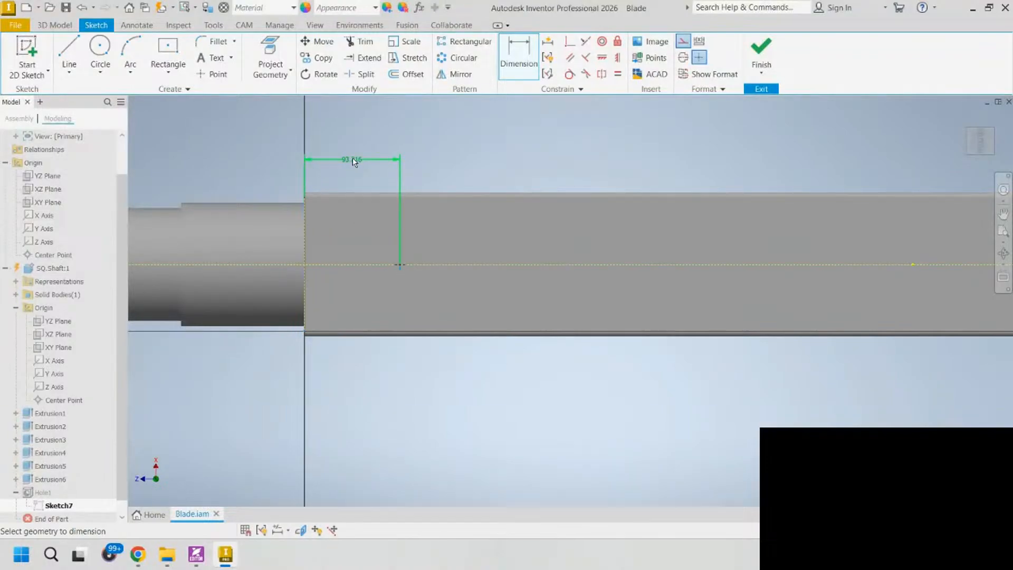
{"action": "type", "text": "92"}
{"action": "key", "text": "Return"}
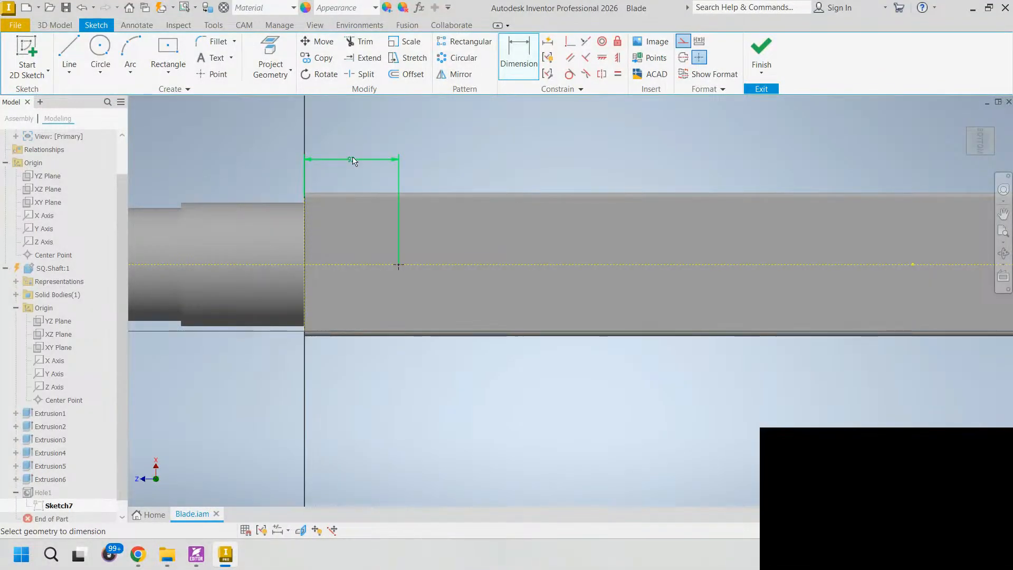
{"action": "scroll", "coordinate": [399, 277], "scroll_direction": "up", "scroll_amount": 3}
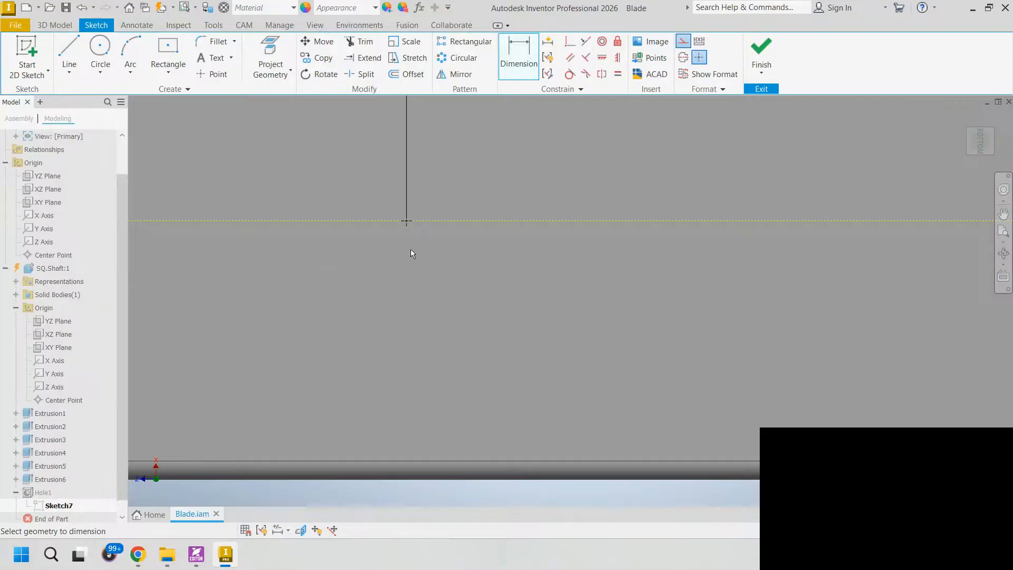
{"action": "scroll", "coordinate": [400, 269], "scroll_direction": "down", "scroll_amount": 2}
{"action": "scroll", "coordinate": [443, 211], "scroll_direction": "down", "scroll_amount": 3}
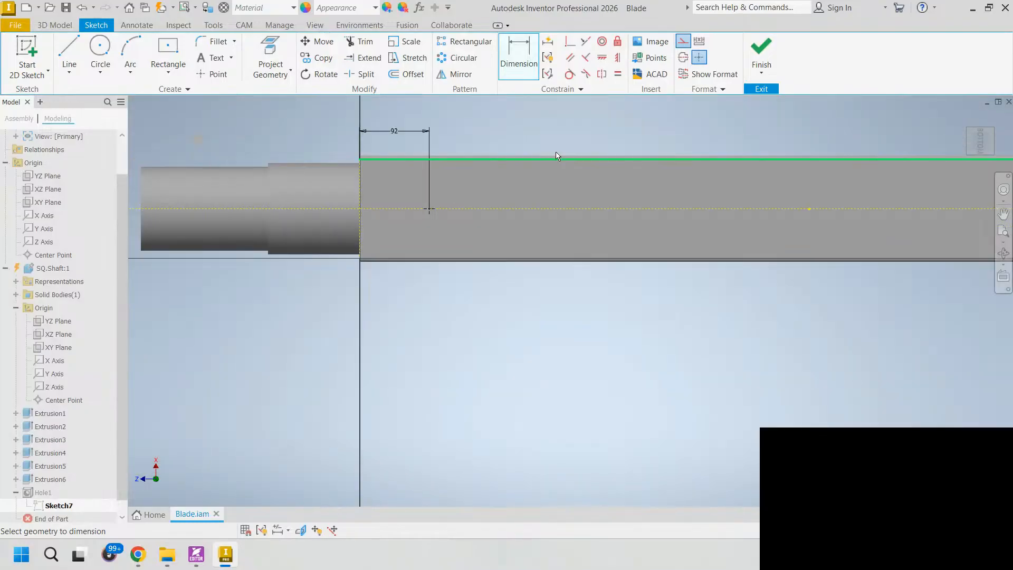
{"action": "left_click", "coordinate": [773, 44]}
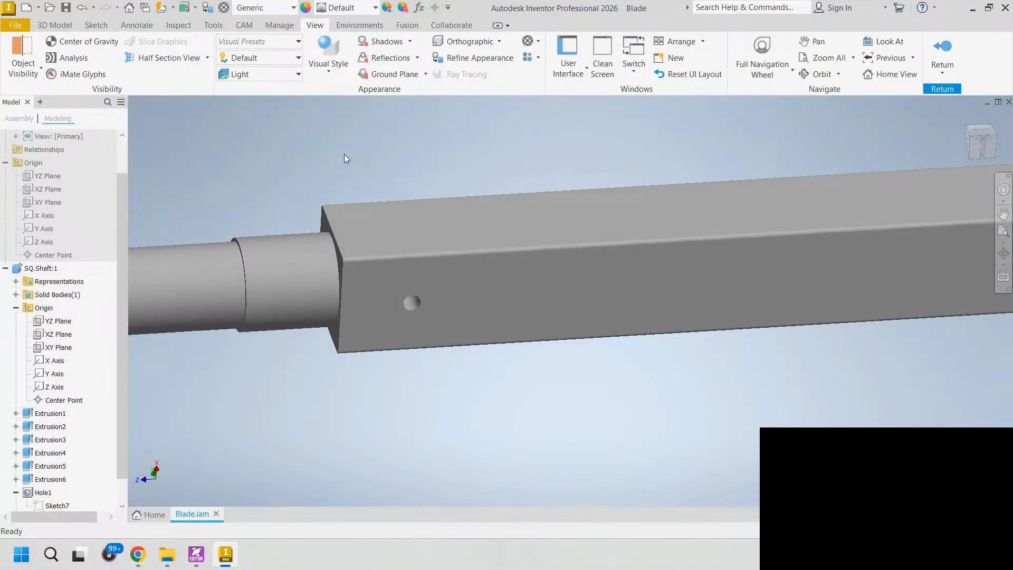
- Return to the Blade assembly and reopen the shaft part for in-place editing
{"action": "middle_click_drag", "start_coordinate": [336, 148], "coordinate": [286, 145]}
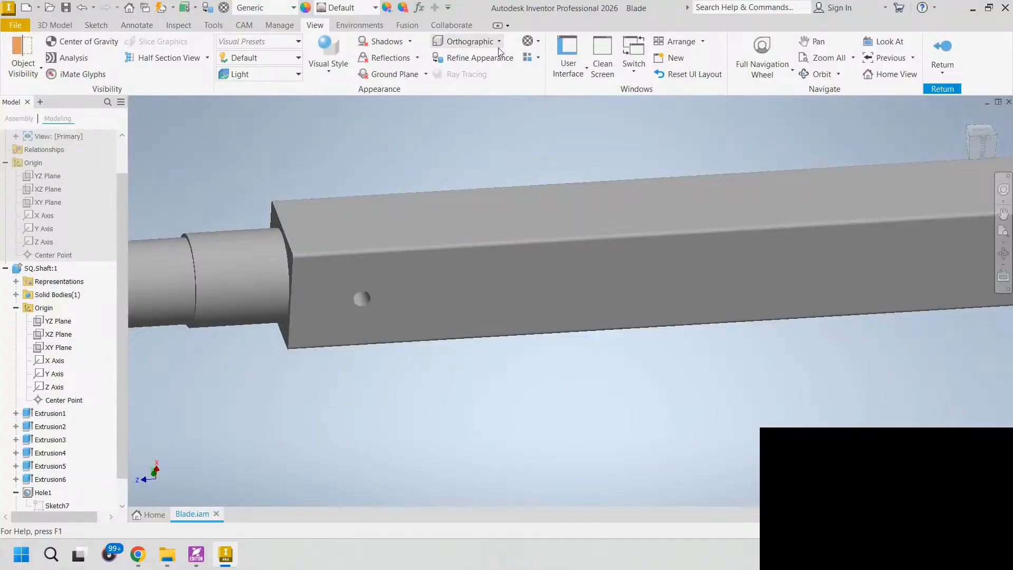
{"action": "left_click", "coordinate": [957, 46]}
{"action": "double_click", "coordinate": [658, 211]}
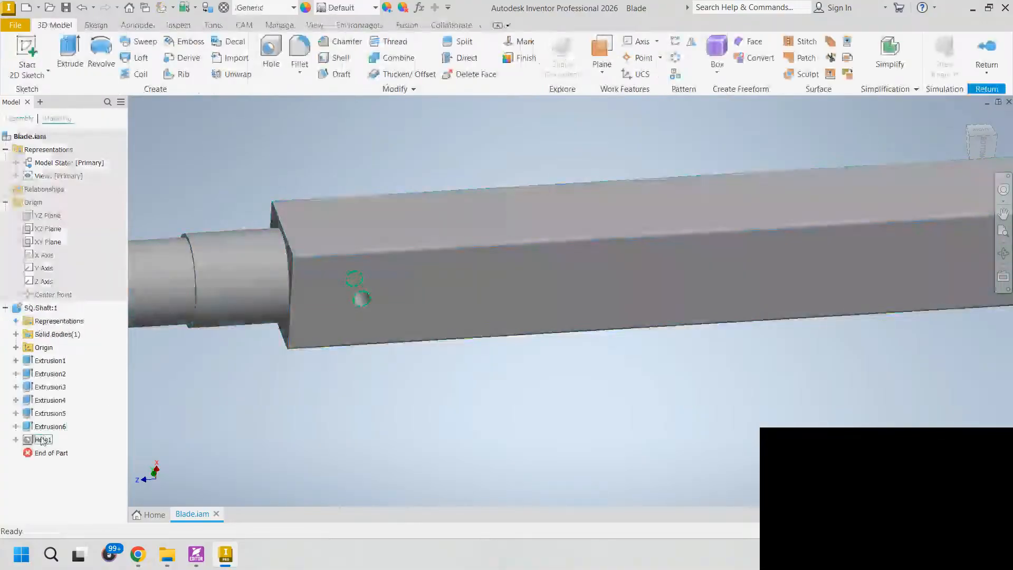
- Start a rectangular pattern of the shaft's hole along the square section's long edge with 100 mm spacing
{"action": "left_click", "coordinate": [16, 440]}
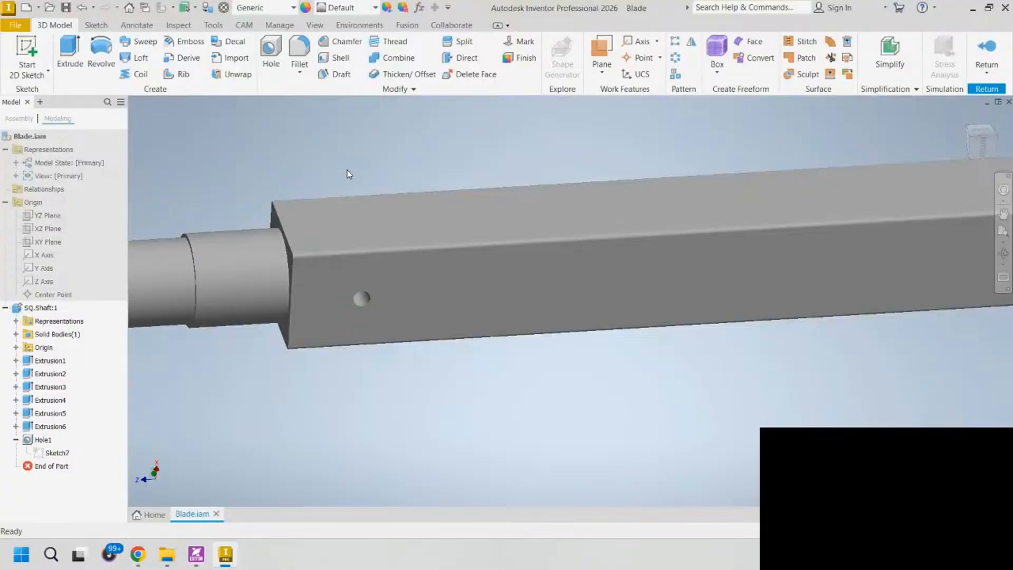
{"action": "left_click", "coordinate": [675, 41]}
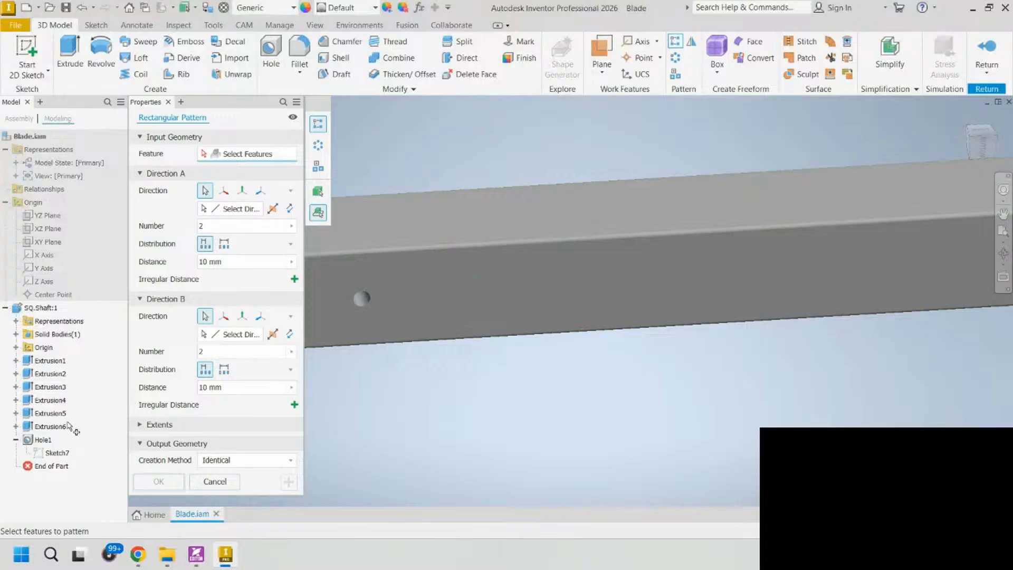
{"action": "left_click", "coordinate": [43, 441]}
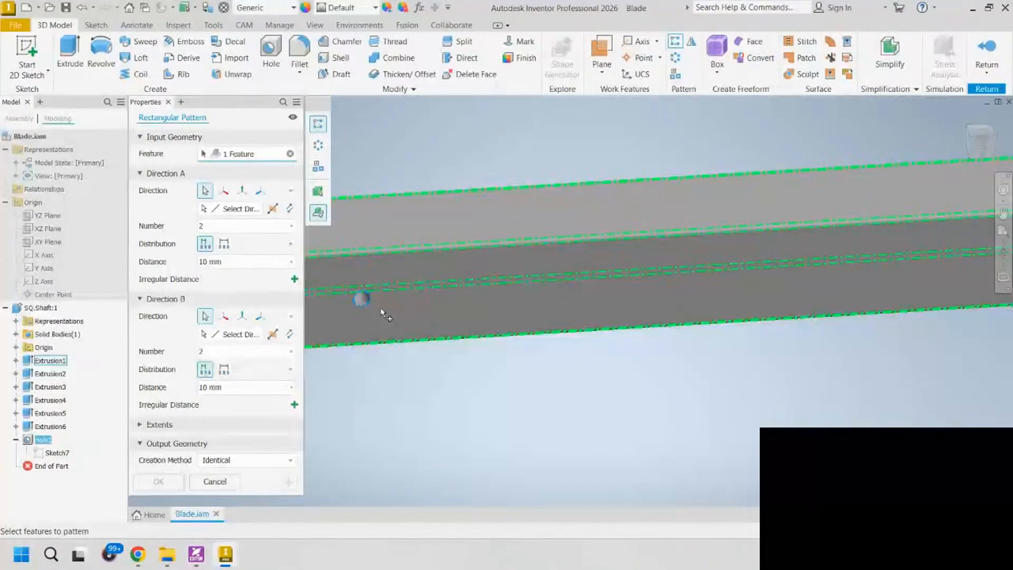
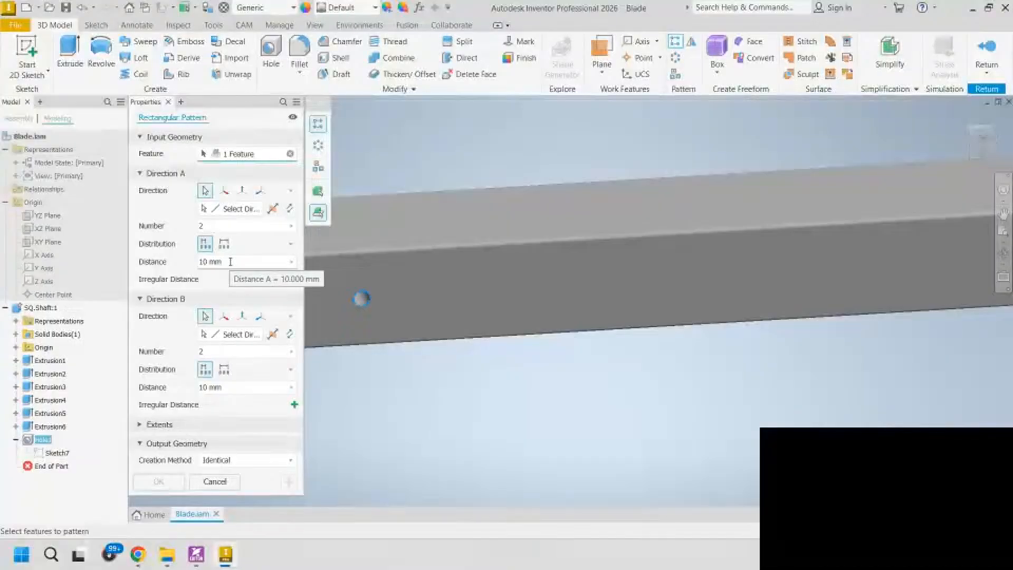
{"action": "left_click", "coordinate": [214, 262]}
{"action": "type", "text": "100"}
{"action": "left_click", "coordinate": [242, 211]}
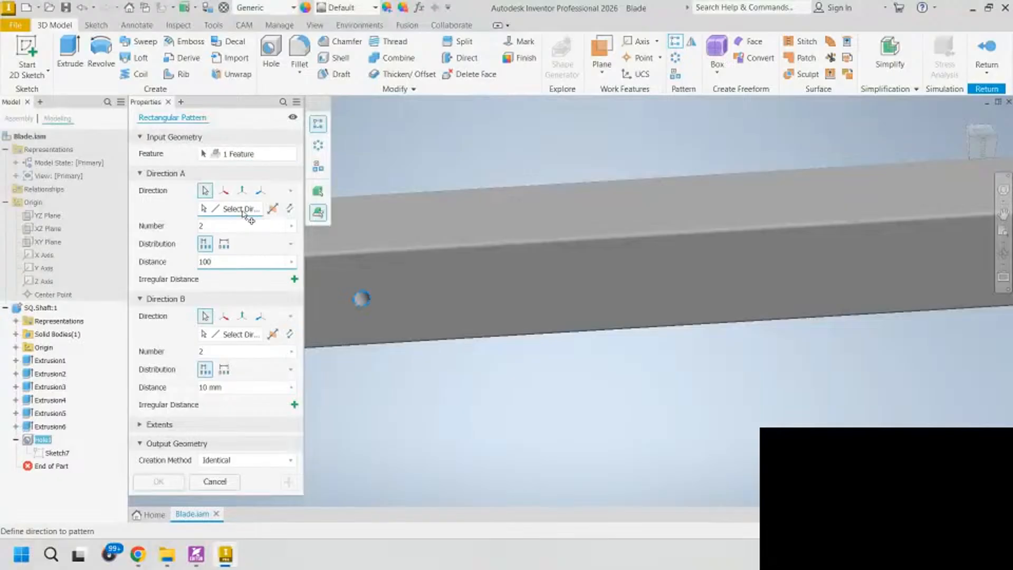
{"action": "left_click", "coordinate": [390, 260]}
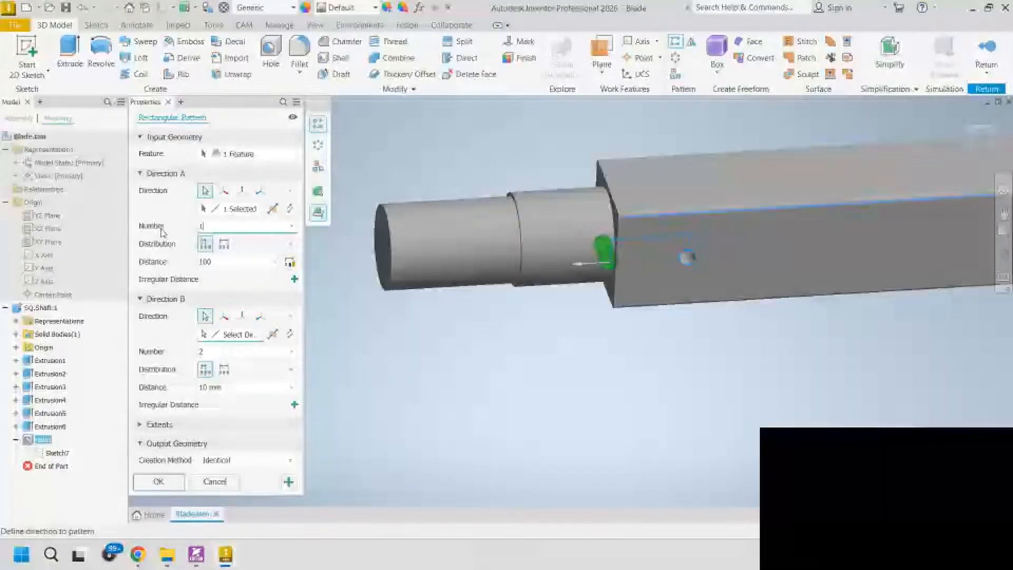
- Set the pattern count to 10 and flip its direction so the holes run along the square section
{"action": "type", "text": "10"}
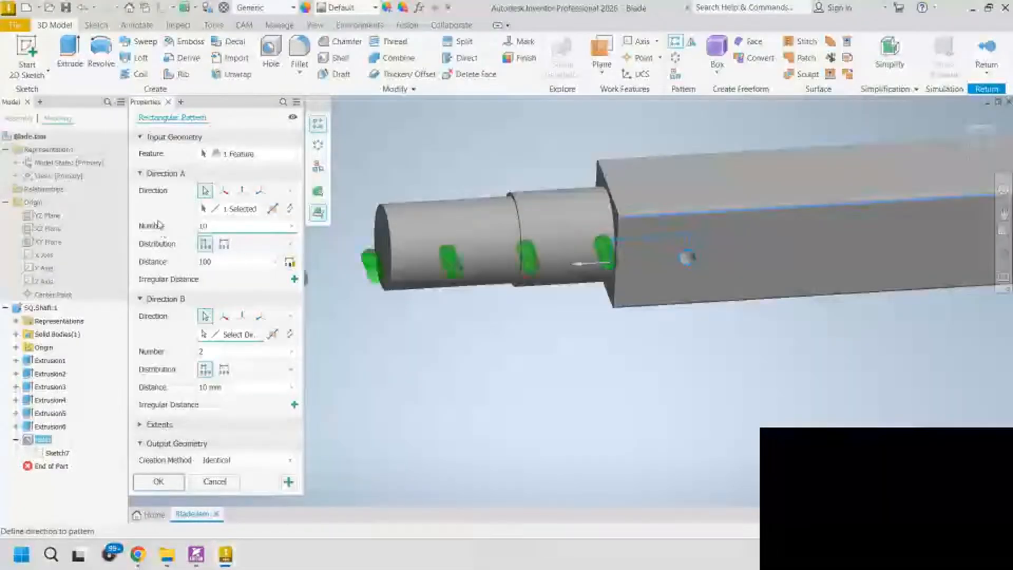
{"action": "left_click", "coordinate": [290, 209]}
{"action": "scroll", "coordinate": [468, 263], "scroll_direction": "down", "scroll_amount": 5}
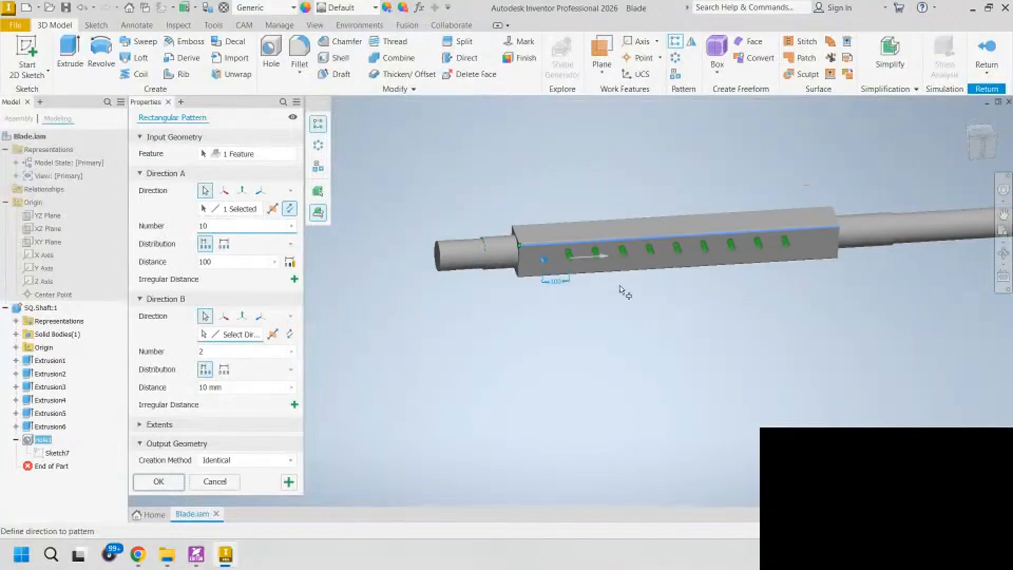
{"action": "mouse_move", "coordinate": [676, 290]}
{"action": "middle_mouse_down", "text": "shift"}
{"action": "mouse_move", "coordinate": [669, 284]}
{"action": "mouse_move", "coordinate": [681, 278]}
{"action": "middle_mouse_up", "text": "shift"}
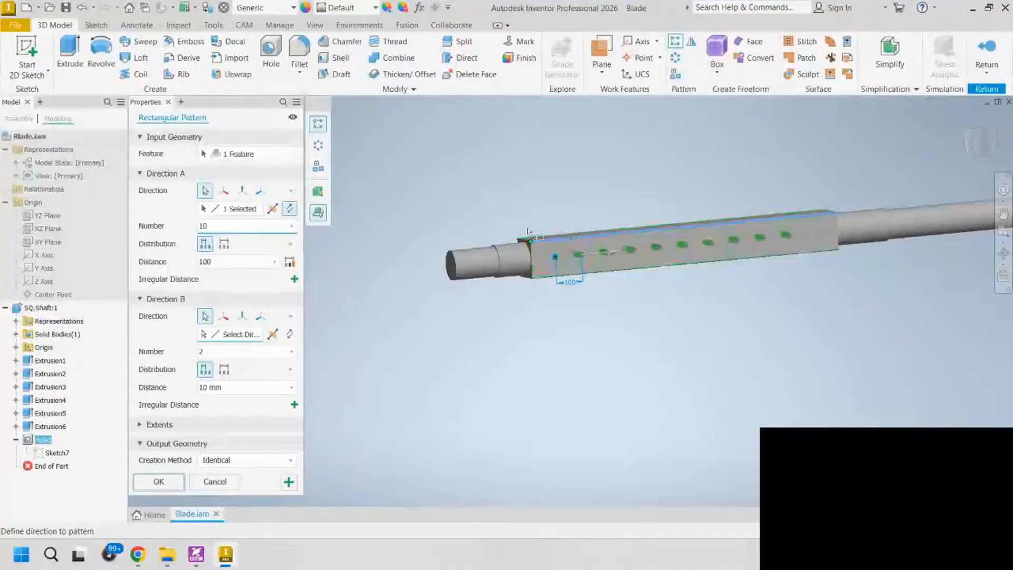
- Set the pattern count to 11 and create the row of holes on the square section
{"action": "key", "text": "BackSpace"}
{"action": "type", "text": "1"}
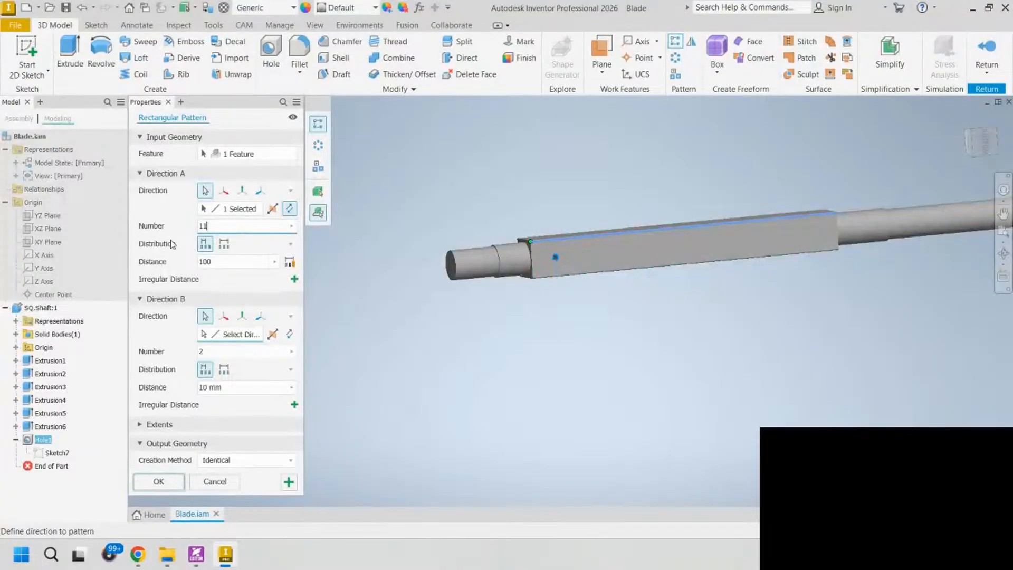
{"action": "left_click", "coordinate": [164, 488]}
{"action": "mouse_move", "coordinate": [710, 269]}
{"action": "middle_mouse_down", "text": "shift"}
{"action": "mouse_move", "coordinate": [726, 355]}
{"action": "mouse_move", "coordinate": [671, 296]}
{"action": "mouse_move", "coordinate": [757, 285]}
{"action": "mouse_move", "coordinate": [704, 288]}
{"action": "middle_mouse_up", "text": "shift"}
{"action": "scroll", "coordinate": [829, 234], "scroll_direction": "up", "scroll_amount": 4}
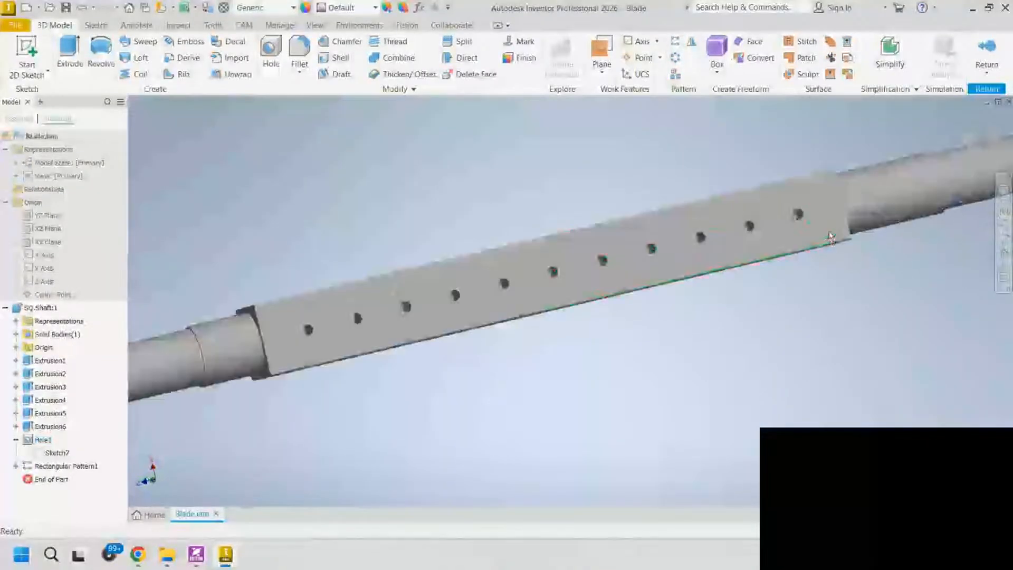
{"action": "middle_click_drag", "start_coordinate": [679, 242], "coordinate": [689, 303], "text": "shift"}
{"action": "mouse_move", "coordinate": [786, 266]}
{"action": "middle_mouse_down", "text": "shift"}
{"action": "mouse_move", "coordinate": [855, 259]}
{"action": "mouse_move", "coordinate": [825, 265]}
{"action": "mouse_move", "coordinate": [788, 236]}
{"action": "mouse_move", "coordinate": [824, 253]}
{"action": "middle_mouse_up", "text": "shift"}
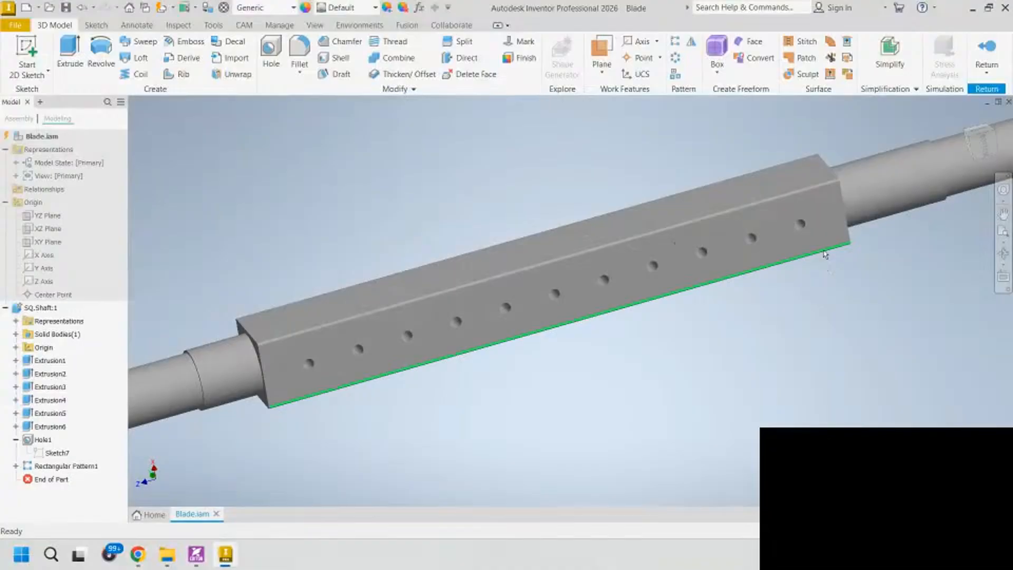
- Start a constant-radius fillet on the circular edges where the round shaft meets both ends of the square section
{"action": "middle_click_drag", "start_coordinate": [288, 327], "coordinate": [424, 279], "text": "shift"}
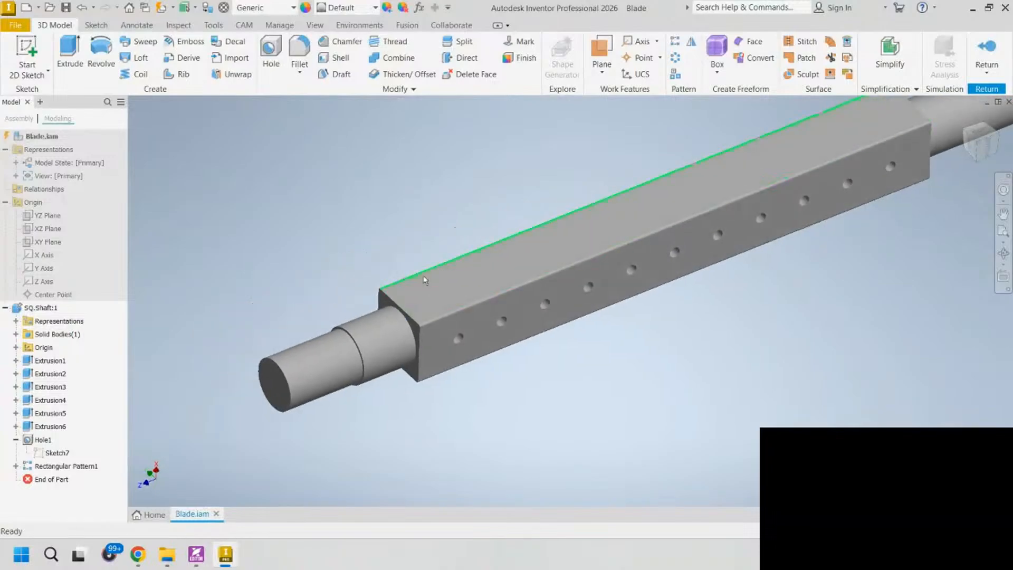
{"action": "left_click", "coordinate": [299, 50]}
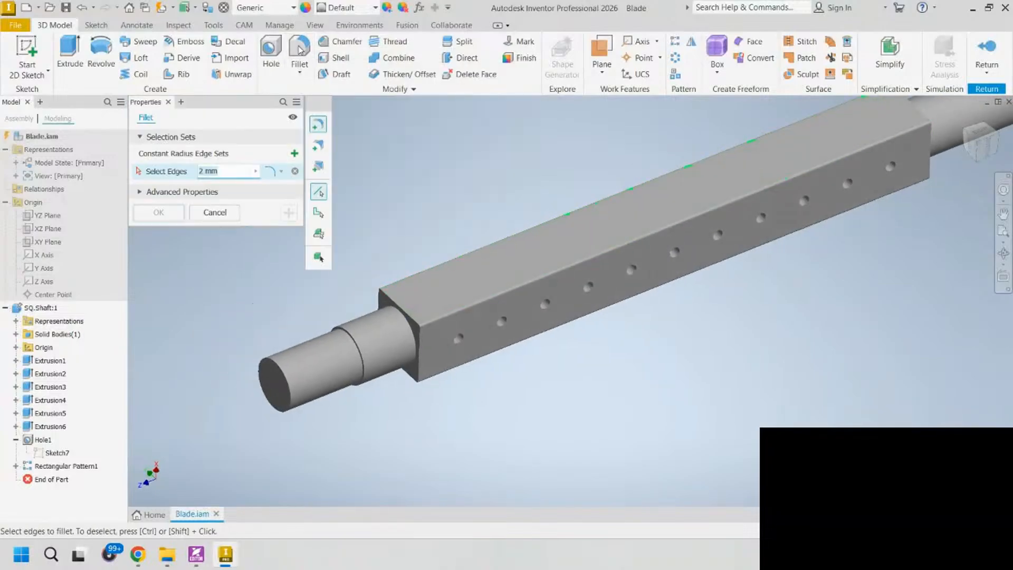
{"action": "left_click", "coordinate": [411, 330]}
{"action": "mouse_move", "coordinate": [884, 233]}
{"action": "middle_mouse_down", "text": "shift"}
{"action": "mouse_move", "coordinate": [860, 237]}
{"action": "mouse_move", "coordinate": [874, 188]}
{"action": "middle_mouse_up", "text": "shift"}
{"action": "left_click", "coordinate": [872, 185]}
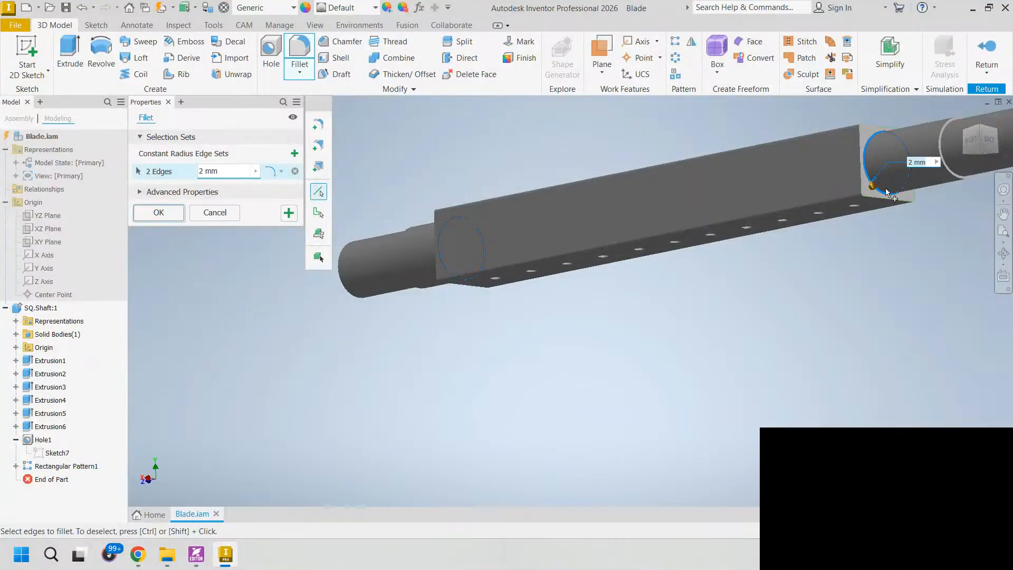
{"action": "middle_click_drag", "start_coordinate": [885, 188], "coordinate": [791, 246]}
{"action": "left_click", "coordinate": [853, 220]}
{"action": "scroll", "coordinate": [854, 211], "scroll_direction": "down", "scroll_amount": 5}
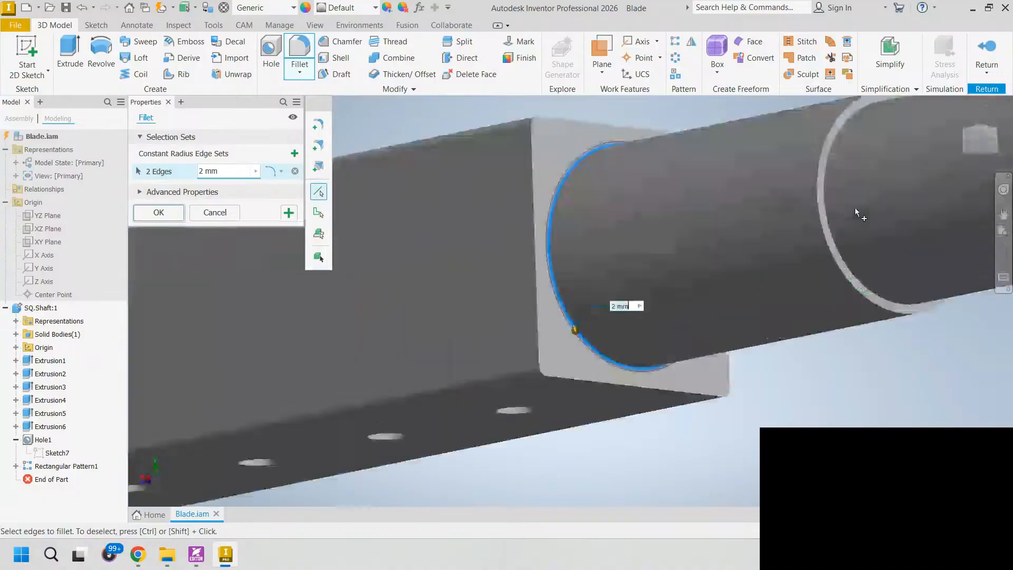
- Add the two shoulder edges at the shaft's short end to the 2 mm fillet and create it
{"action": "scroll", "coordinate": [809, 229], "scroll_direction": "up", "scroll_amount": 6}
{"action": "middle_click_drag", "start_coordinate": [524, 280], "coordinate": [688, 288], "text": "shift"}
{"action": "scroll", "coordinate": [525, 285], "scroll_direction": "down", "scroll_amount": 5}
{"action": "scroll", "coordinate": [525, 287], "scroll_direction": "up", "scroll_amount": 3}
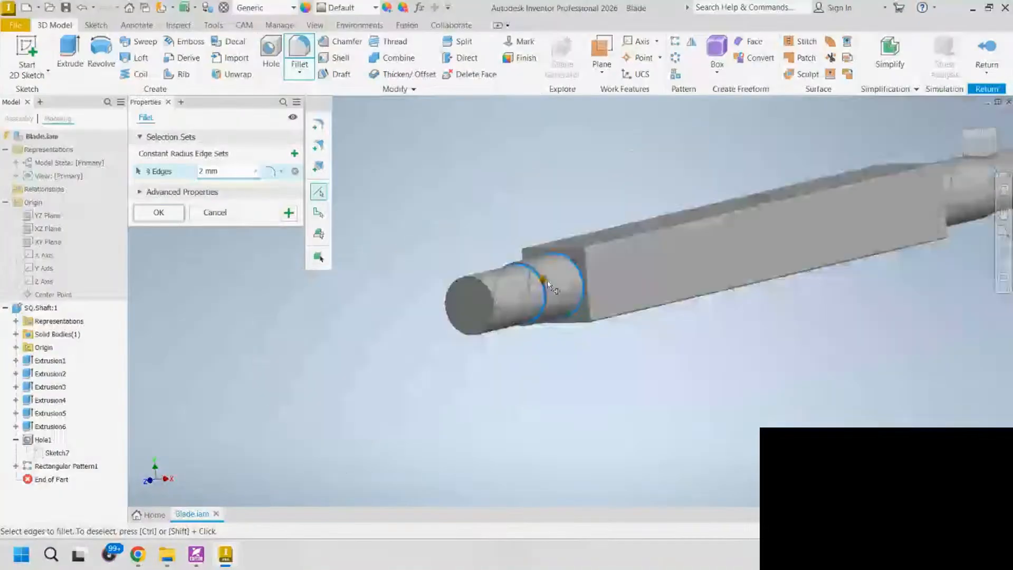
{"action": "left_click", "coordinate": [546, 282]}
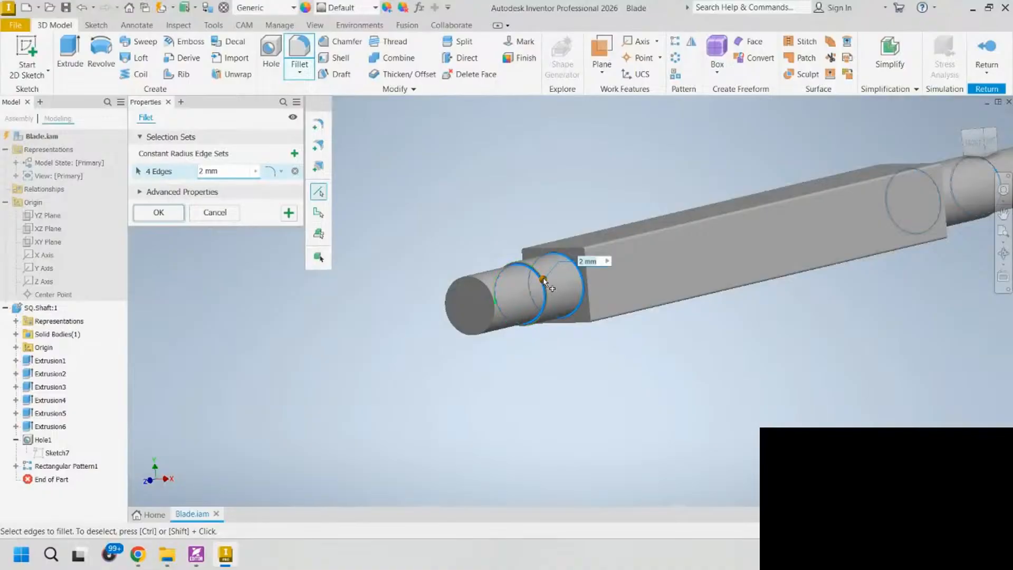
{"action": "left_click", "coordinate": [158, 213]}
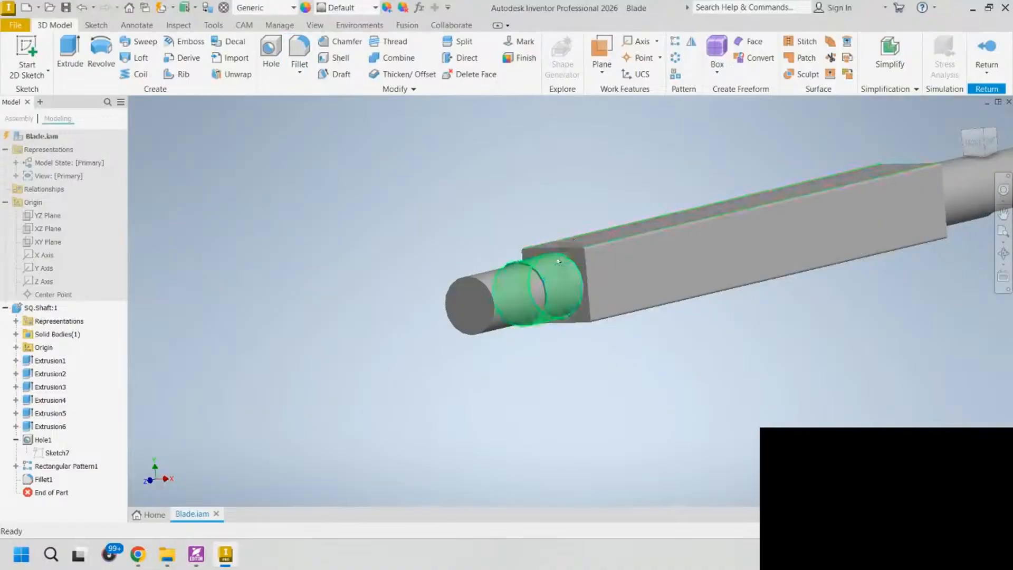
- Fillet the shoulder edge near the shaft's long end with a 5 mm radius
{"action": "middle_click_drag", "start_coordinate": [973, 207], "coordinate": [573, 225]}
{"action": "middle_click_drag", "start_coordinate": [769, 219], "coordinate": [465, 229]}
{"action": "middle_click_drag", "start_coordinate": [628, 229], "coordinate": [582, 233], "text": "shift"}
{"action": "type", "text": "f5"}
{"action": "scroll", "coordinate": [524, 201], "scroll_direction": "down", "scroll_amount": 5}
{"action": "left_click", "coordinate": [524, 196]}
{"action": "left_click", "coordinate": [158, 212]}
{"action": "scroll", "coordinate": [353, 210], "scroll_direction": "up", "scroll_amount": 5}
{"action": "mouse_move", "coordinate": [428, 219]}
{"action": "middle_mouse_down", "text": "shift"}
{"action": "mouse_move", "coordinate": [418, 203]}
{"action": "mouse_move", "coordinate": [417, 220]}
{"action": "middle_mouse_up", "text": "shift"}
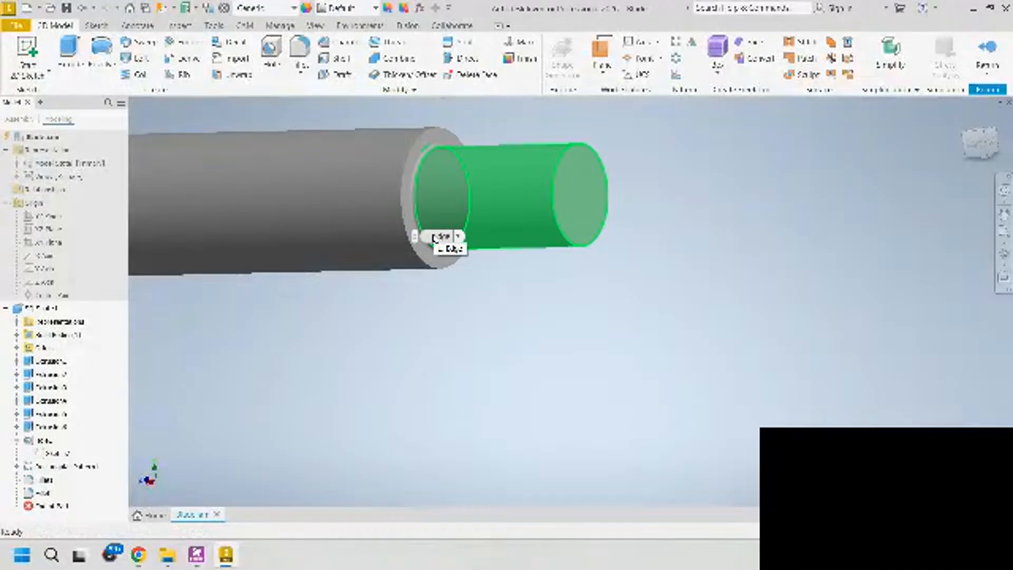
- Chamfer the circular end edges at both ends of the shaft
{"action": "left_click", "coordinate": [331, 48]}
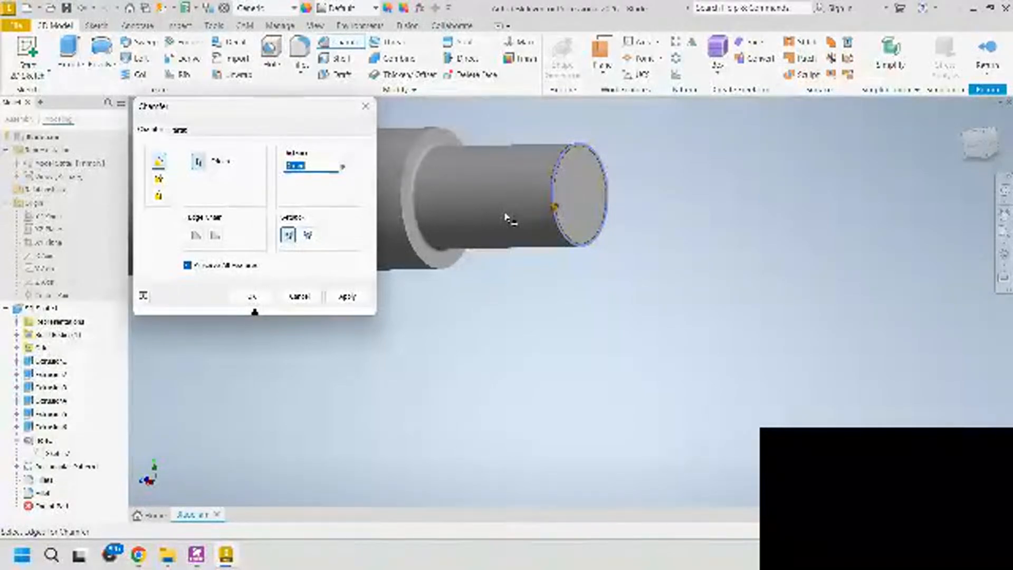
{"action": "scroll", "coordinate": [509, 218], "scroll_direction": "up", "scroll_amount": 3}
{"action": "middle_click_drag", "start_coordinate": [482, 239], "coordinate": [532, 255], "text": "shift"}
{"action": "scroll", "coordinate": [527, 254], "scroll_direction": "up", "scroll_amount": 5}
{"action": "scroll", "coordinate": [542, 236], "scroll_direction": "down", "scroll_amount": 6}
{"action": "left_click", "coordinate": [581, 235]}
{"action": "left_click", "coordinate": [251, 295]}
{"action": "scroll", "coordinate": [547, 253], "scroll_direction": "up", "scroll_amount": 5}
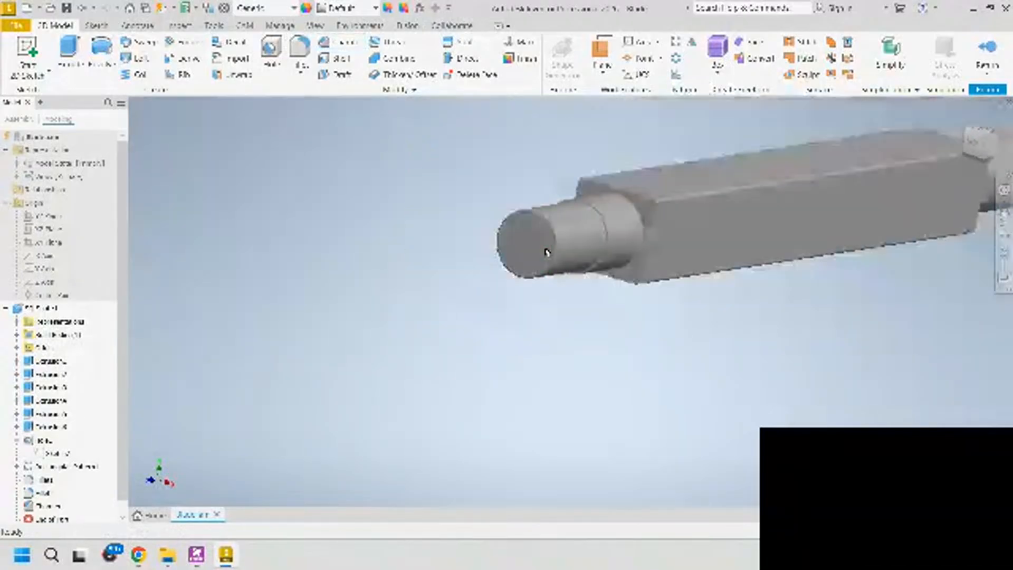
- Place two M10 clearance holes side by side on the end face of the shaft's long, stepped end
{"action": "middle_click_drag", "start_coordinate": [784, 228], "coordinate": [855, 192], "text": "shift"}
{"action": "scroll", "coordinate": [736, 215], "scroll_direction": "up", "scroll_amount": 5}
{"action": "middle_click_drag", "start_coordinate": [737, 214], "coordinate": [662, 227], "text": "shift"}
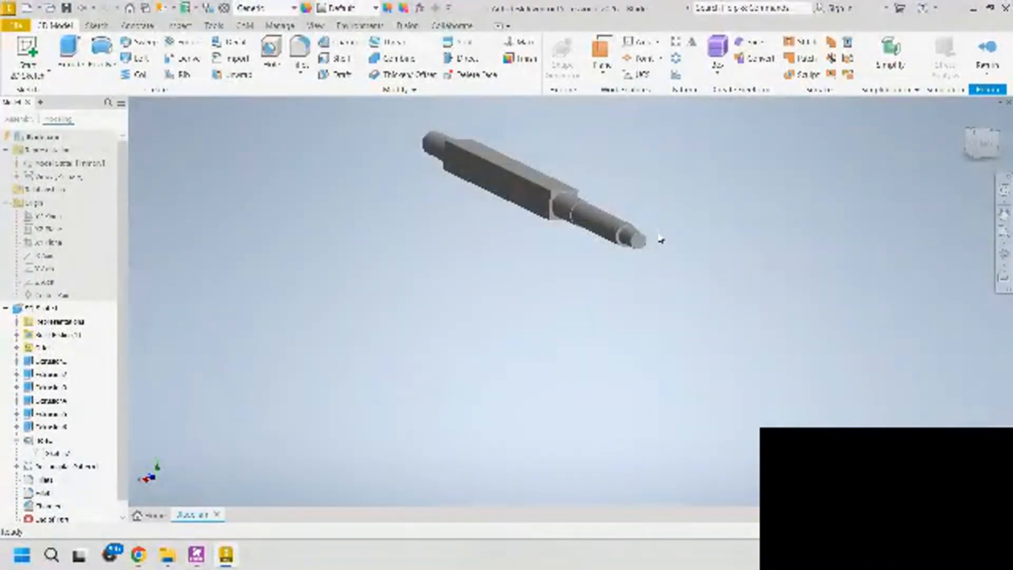
{"action": "scroll", "coordinate": [635, 274], "scroll_direction": "down", "scroll_amount": 3}
{"action": "scroll", "coordinate": [610, 270], "scroll_direction": "down", "scroll_amount": 2}
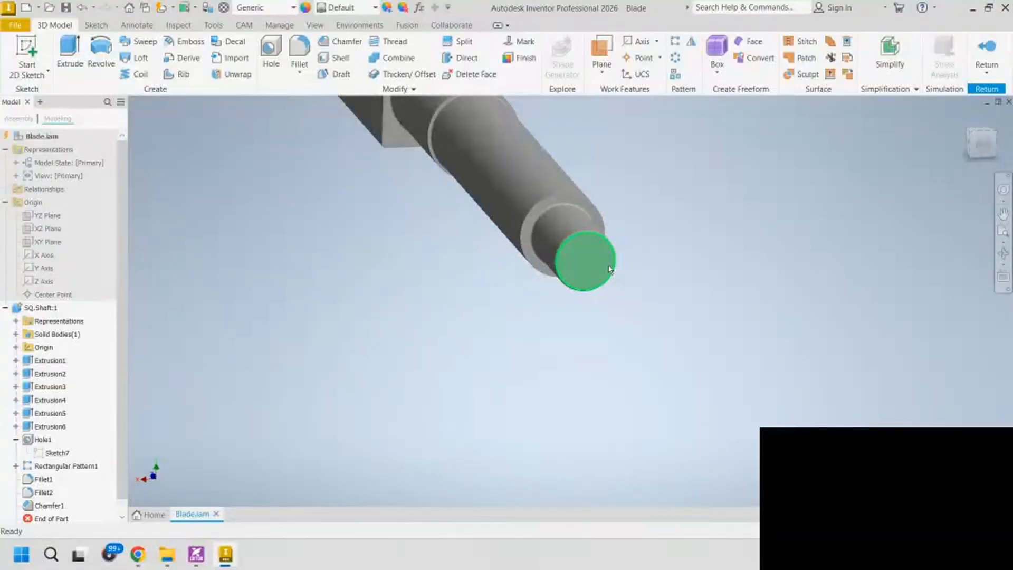
{"action": "mouse_move", "coordinate": [608, 269]}
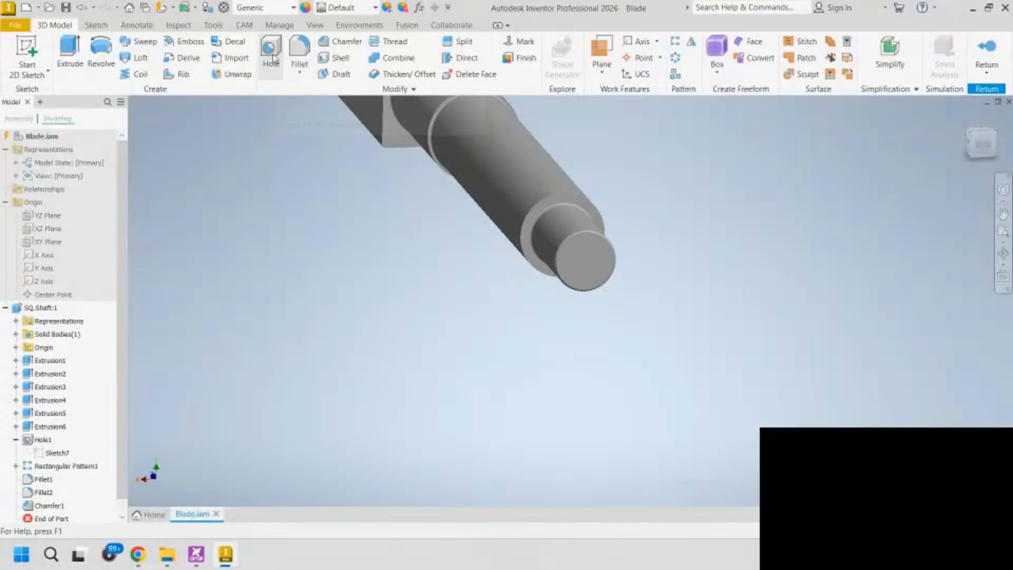
{"action": "scroll", "coordinate": [592, 268], "scroll_direction": "down", "scroll_amount": 6}
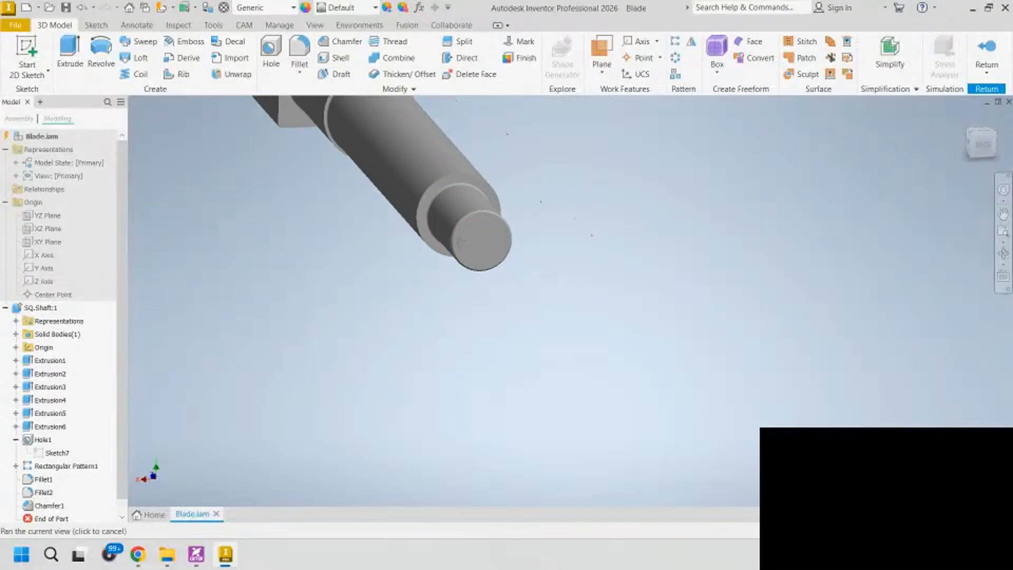
{"action": "left_click", "coordinate": [270, 55]}
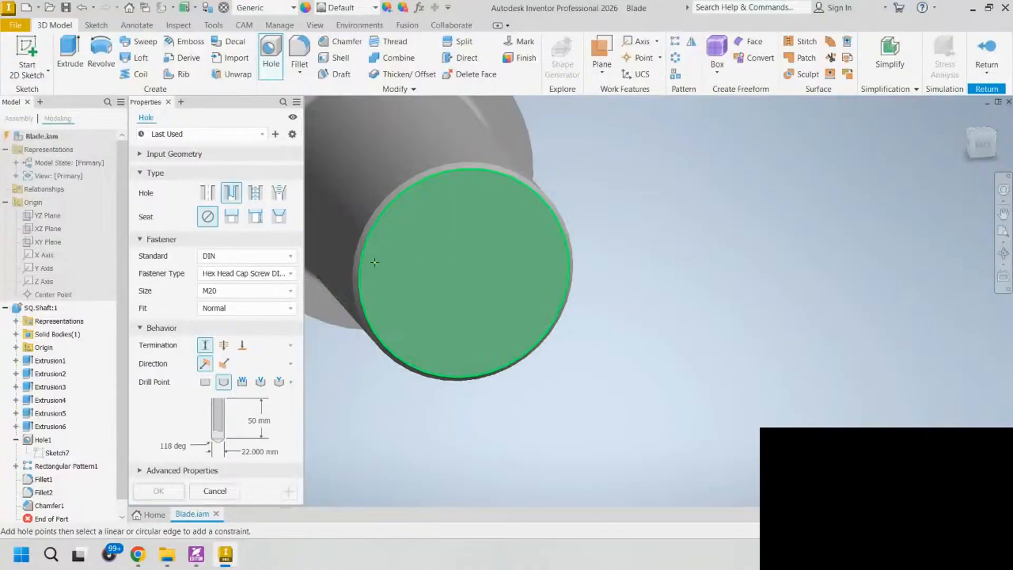
{"action": "left_click", "coordinate": [228, 291]}
{"action": "scroll", "coordinate": [235, 343], "scroll_direction": "up", "scroll_amount": 3}
{"action": "left_click", "coordinate": [216, 364]}
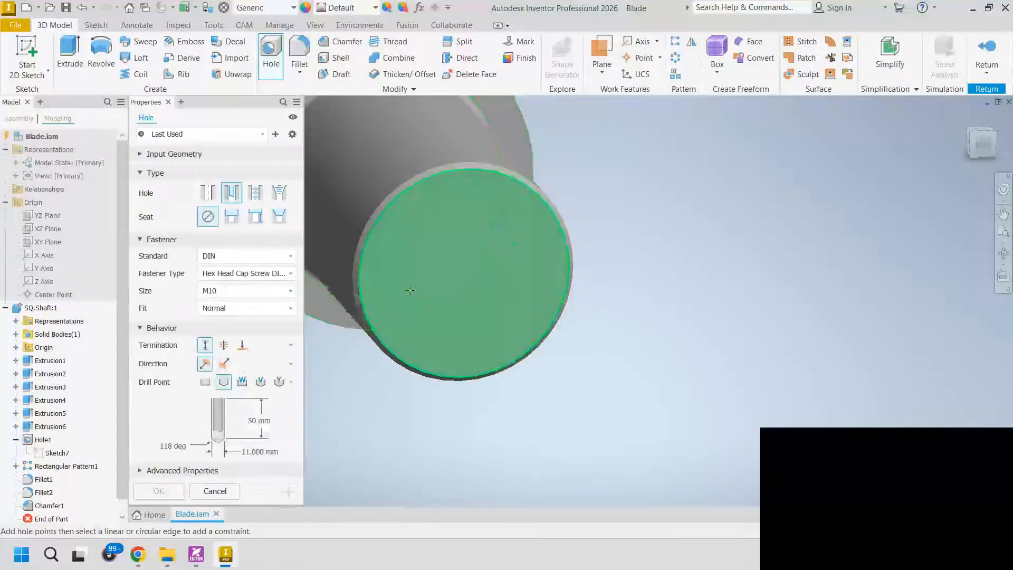
{"action": "left_click", "coordinate": [510, 276]}
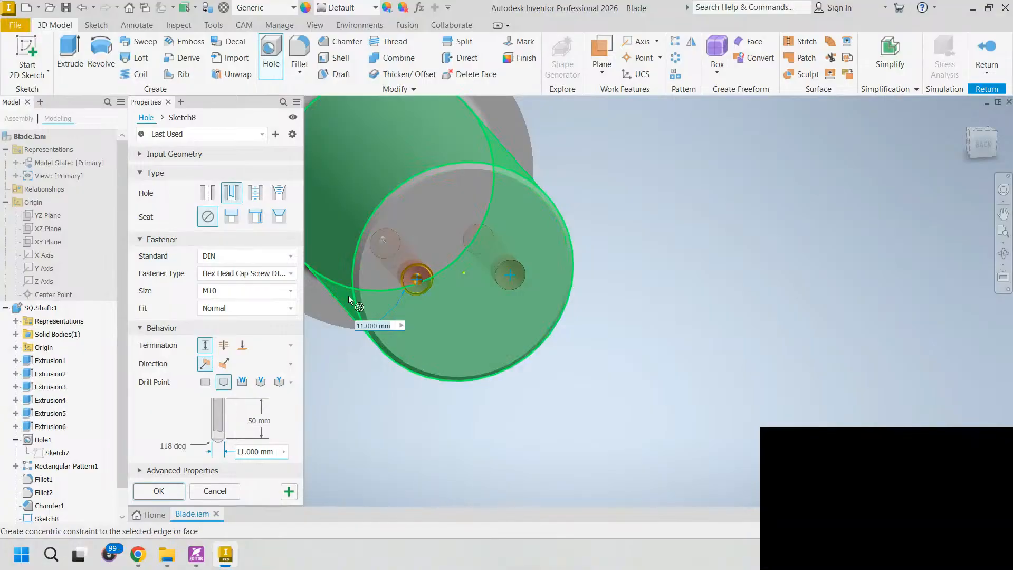
- Set the depth of both M10 holes to 20 mm and create them
{"action": "left_click", "coordinate": [259, 421]}
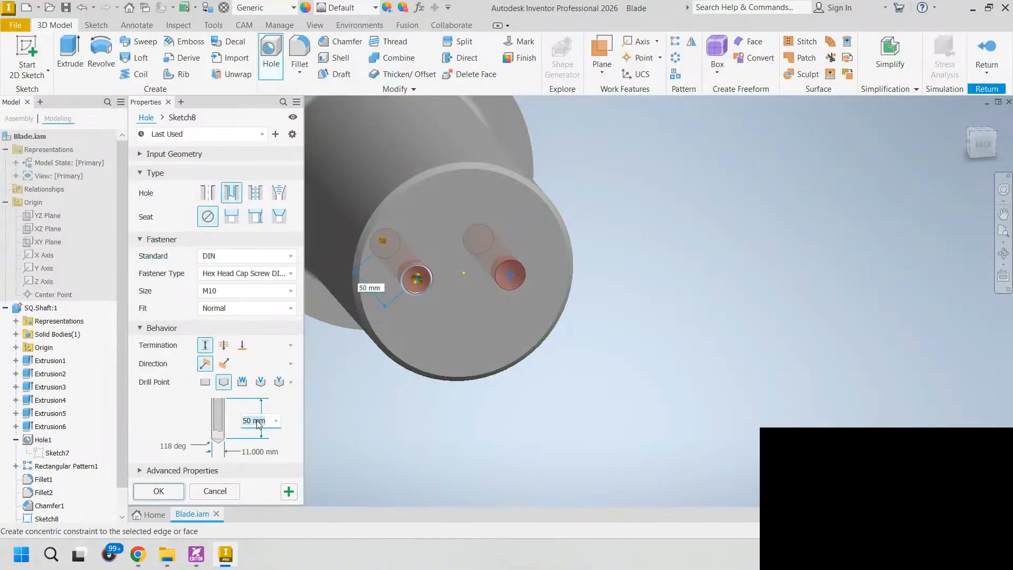
{"action": "type", "text": "20"}
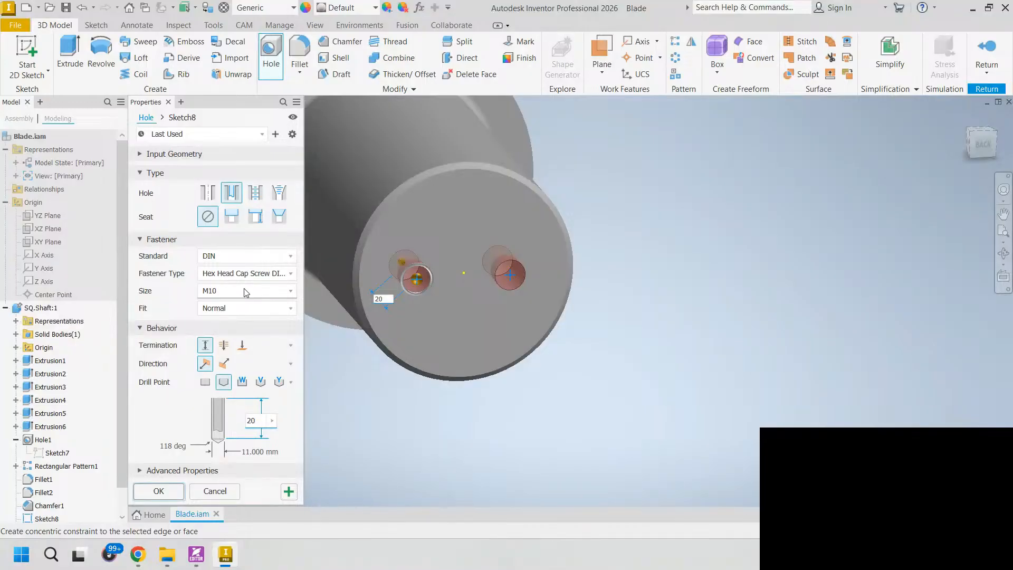
{"action": "left_click", "coordinate": [161, 489]}
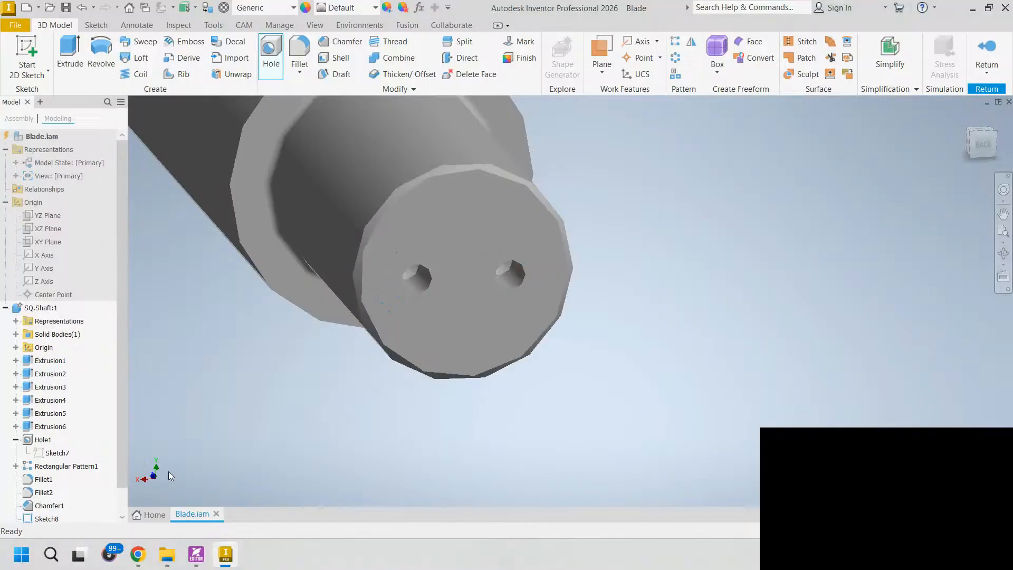
- Edit the placement sketch of the M10 holes and project the part's X axis as a construction line
{"action": "scroll", "coordinate": [21, 475], "scroll_direction": "down", "scroll_amount": 2}
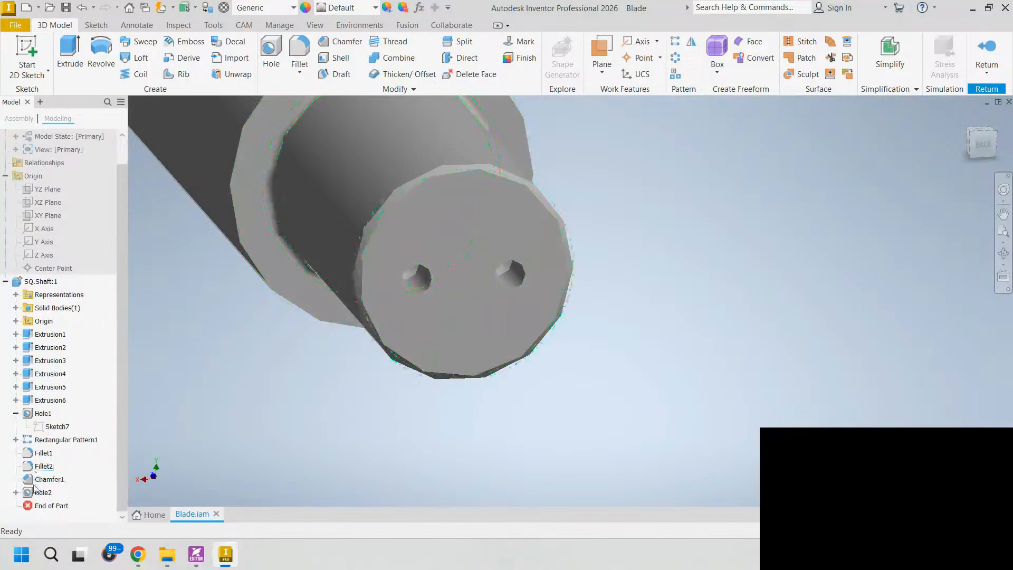
{"action": "left_click", "coordinate": [16, 493]}
{"action": "double_click", "coordinate": [53, 506]}
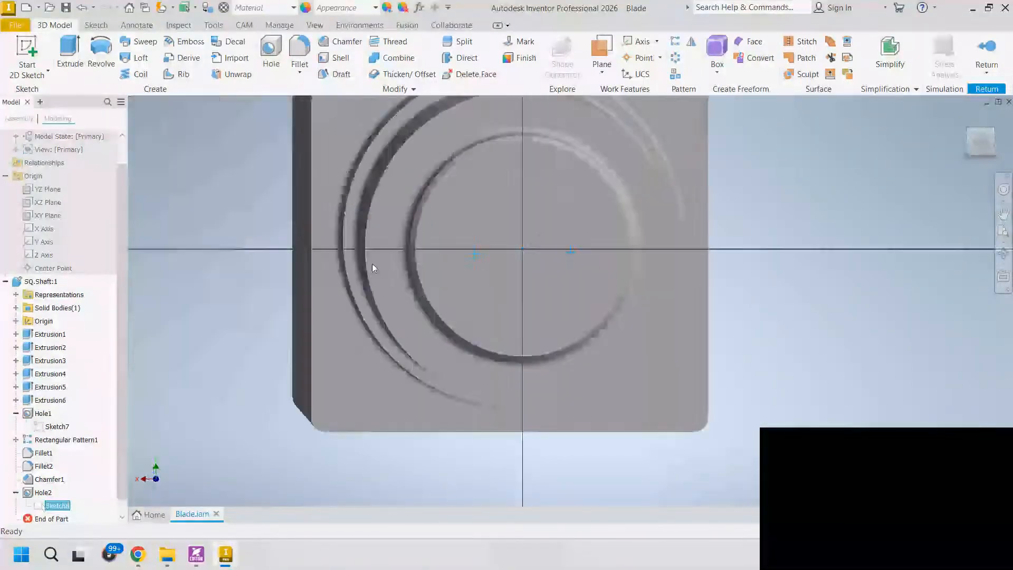
{"action": "scroll", "coordinate": [600, 325], "scroll_direction": "down", "scroll_amount": 3}
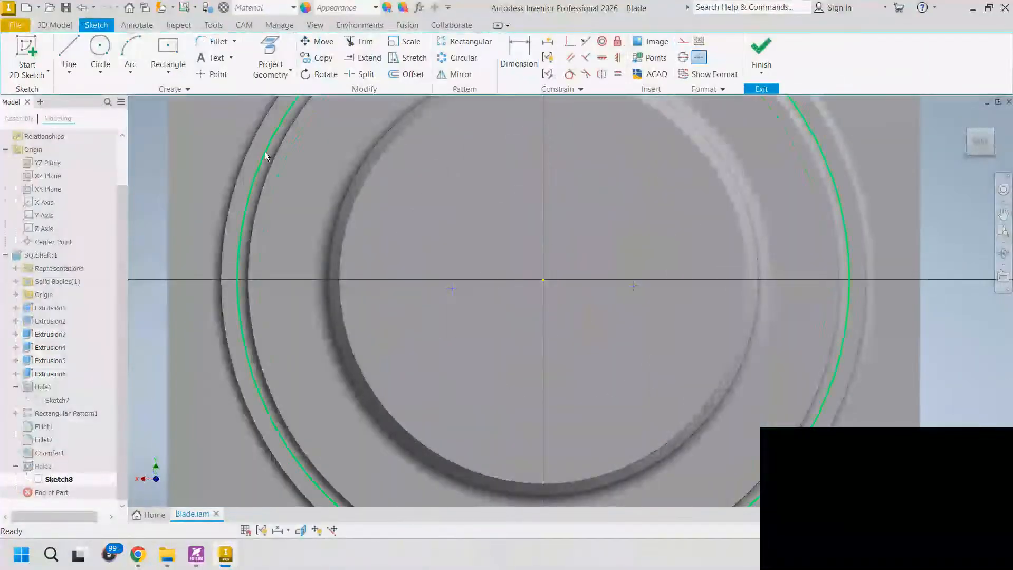
{"action": "left_click", "coordinate": [270, 55]}
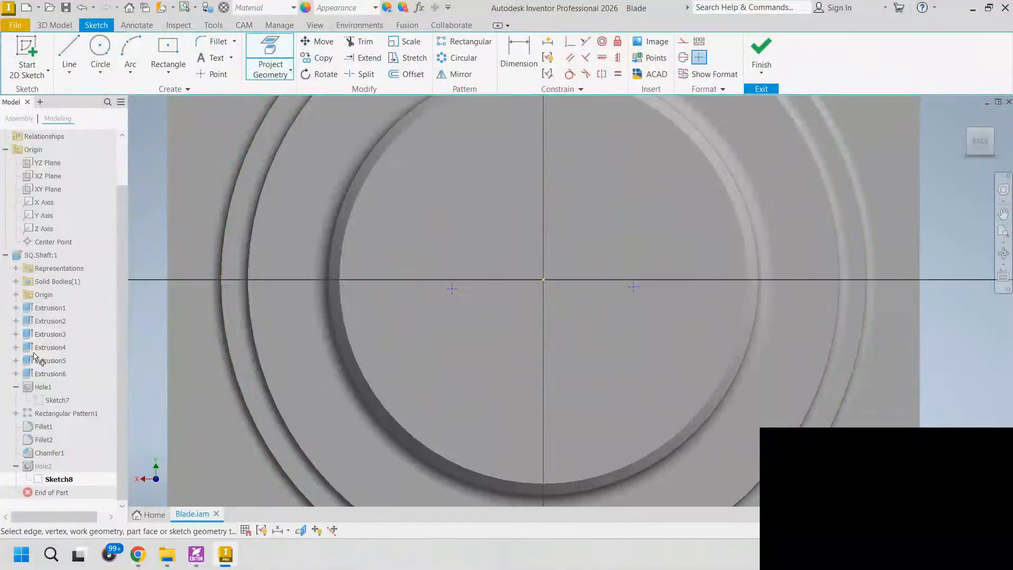
{"action": "left_click", "coordinate": [18, 297]}
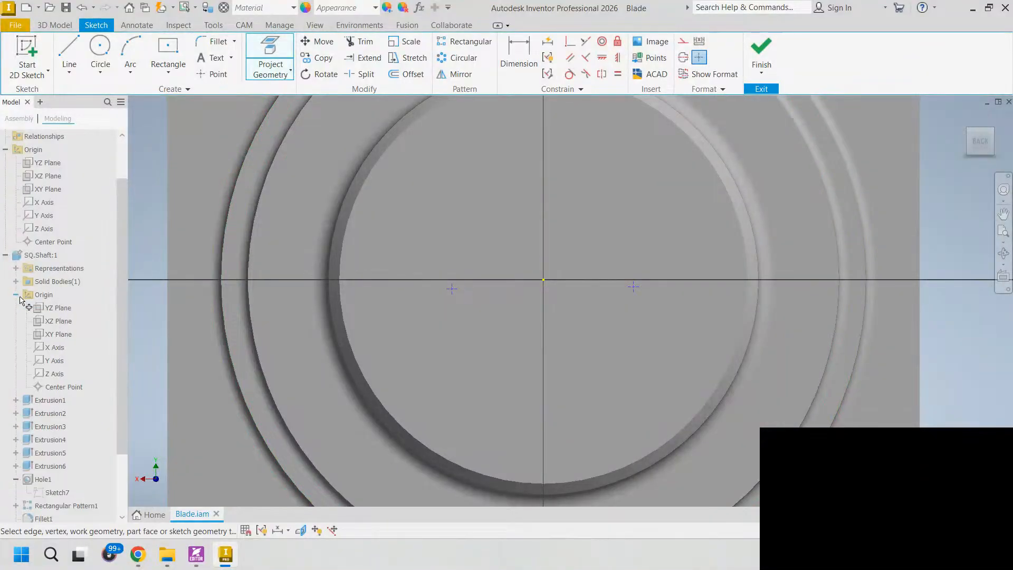
{"action": "left_click", "coordinate": [55, 349]}
{"action": "key", "text": "Escape"}
{"action": "right_click", "coordinate": [150, 280]}
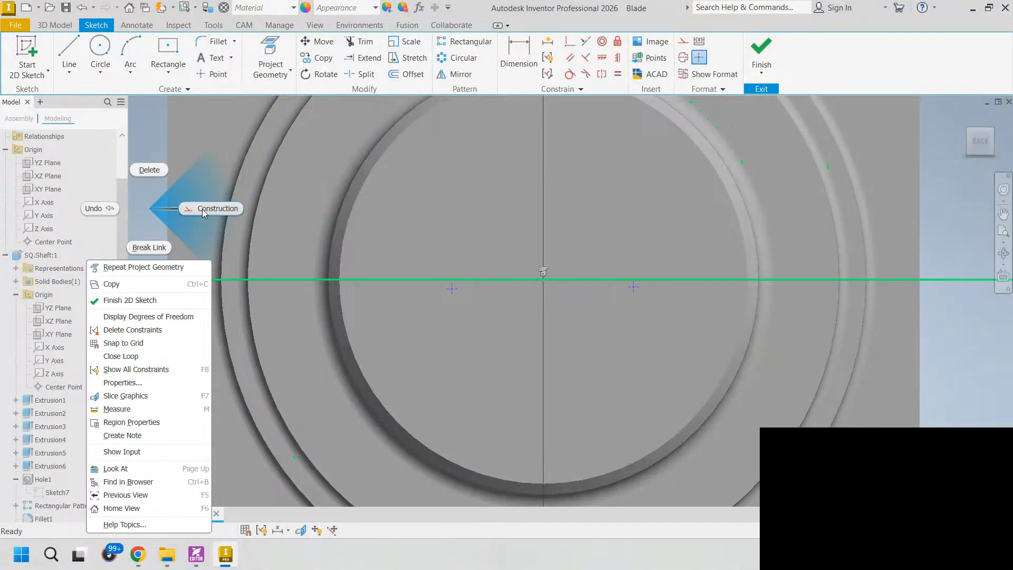
{"action": "left_click", "coordinate": [202, 209]}
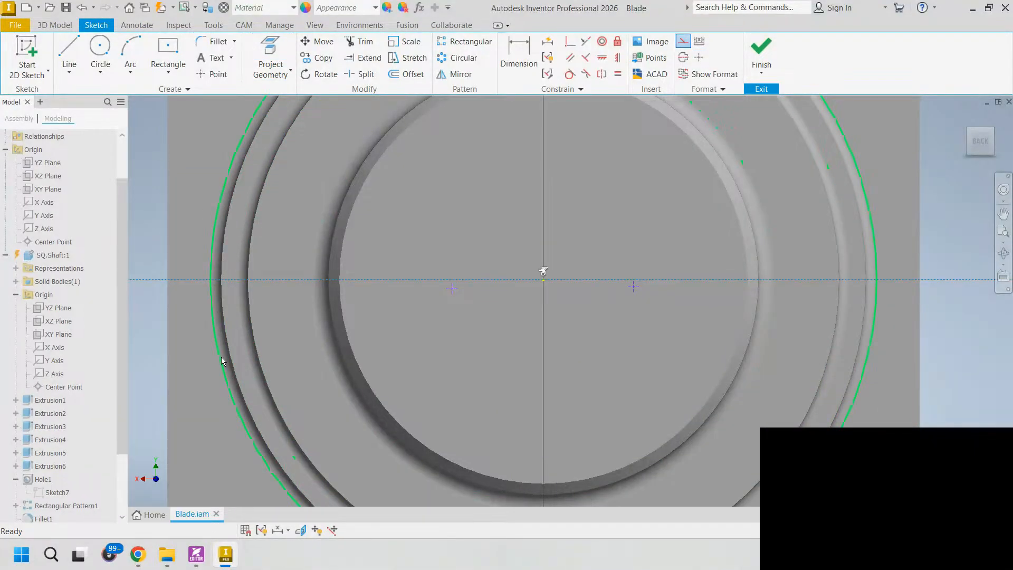
- Attach both hole centre points to the projected X axis and constrain them symmetric about the part's Y axis
{"action": "left_click_drag", "start_coordinate": [450, 288], "coordinate": [450, 280]}
{"action": "mouse_move", "coordinate": [633, 287]}
{"action": "left_mouse_down"}
{"action": "mouse_move", "coordinate": [673, 280]}
{"action": "mouse_move", "coordinate": [627, 282]}
{"action": "mouse_move", "coordinate": [642, 280]}
{"action": "left_mouse_up"}
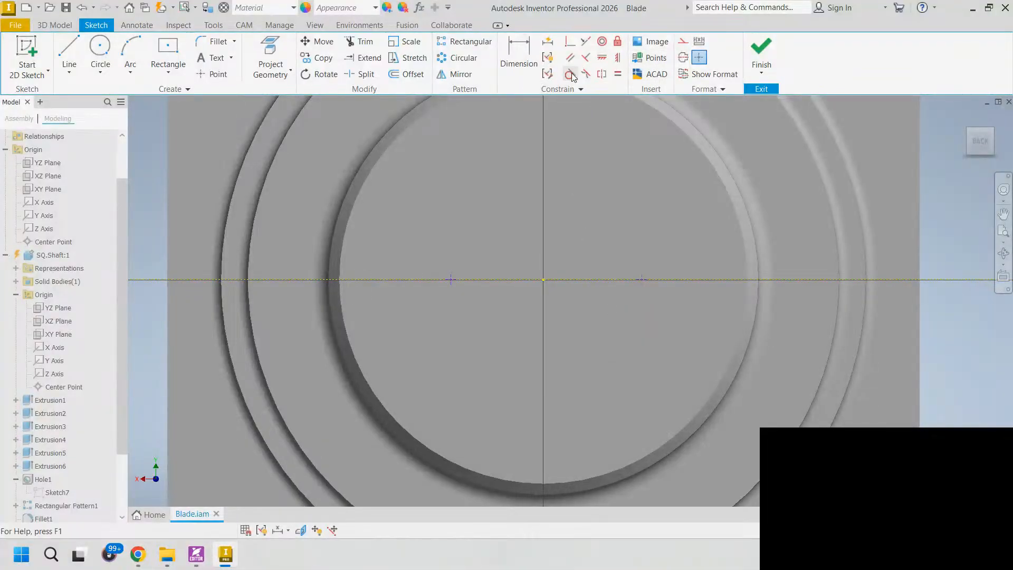
{"action": "left_click", "coordinate": [603, 73]}
{"action": "left_click", "coordinate": [640, 279]}
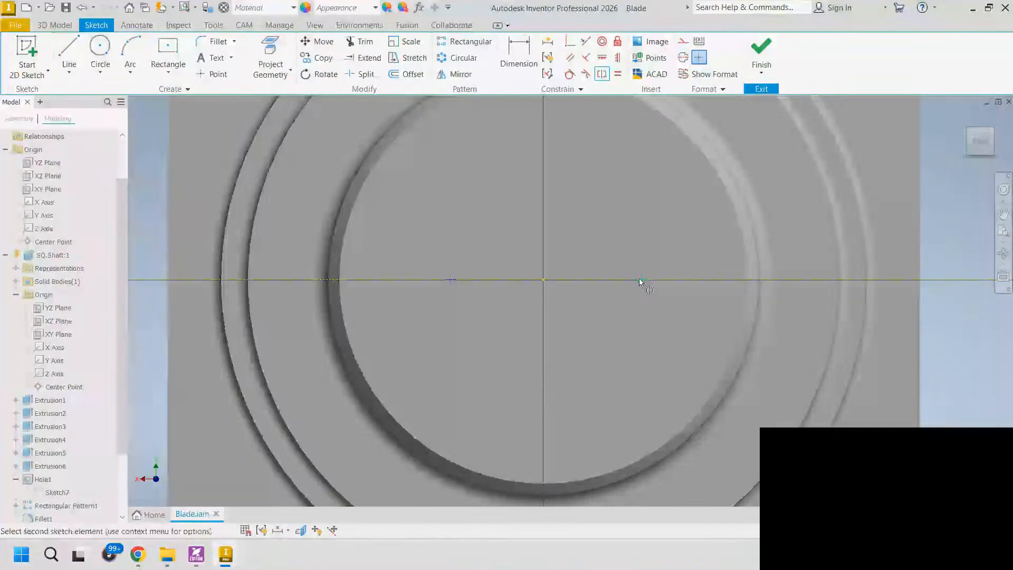
{"action": "left_click", "coordinate": [451, 280]}
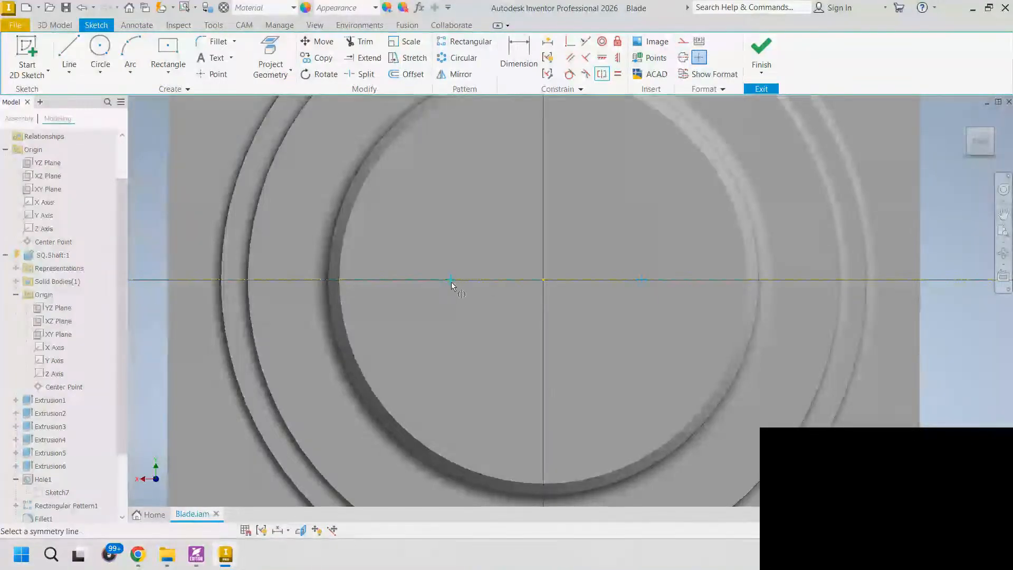
{"action": "left_click", "coordinate": [50, 363]}
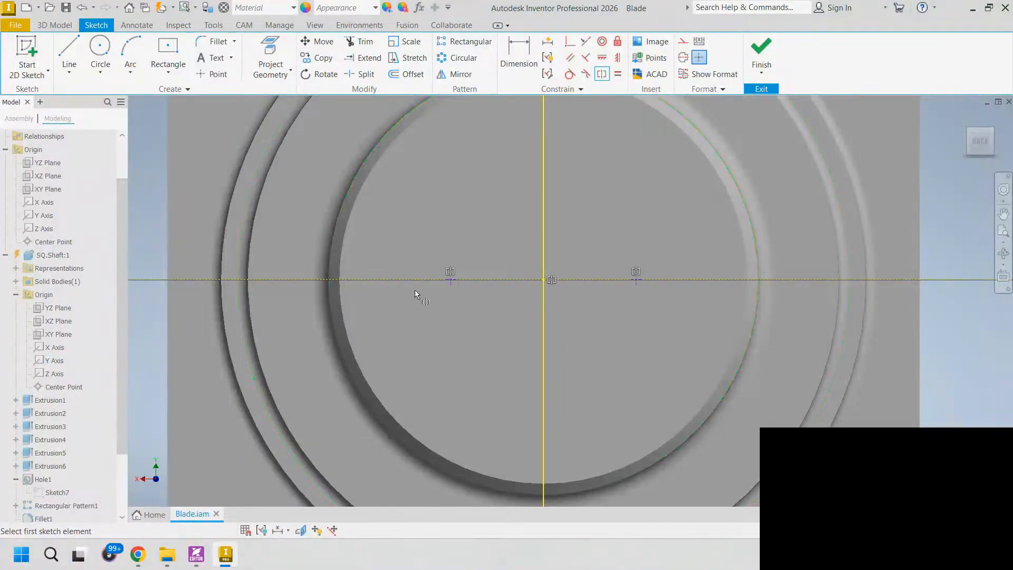
- Convert the projected Y axis to a construction line and move a hole point along the X axis to test the symmetry
{"action": "right_click", "coordinate": [548, 211]}
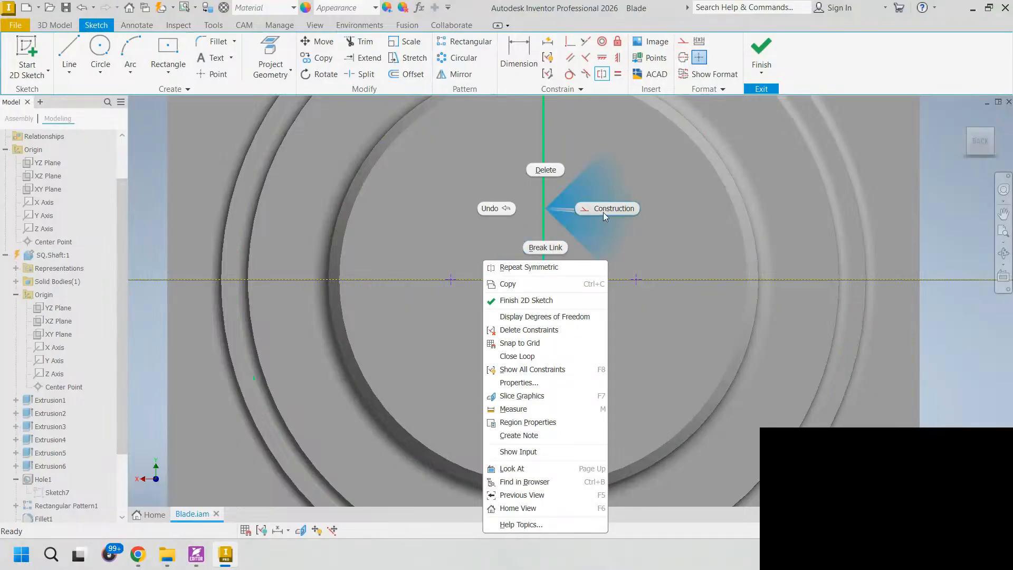
{"action": "left_click", "coordinate": [604, 212]}
{"action": "mouse_move", "coordinate": [637, 280]}
{"action": "left_mouse_down"}
{"action": "mouse_move", "coordinate": [702, 285]}
{"action": "mouse_move", "coordinate": [647, 284]}
{"action": "mouse_move", "coordinate": [688, 281]}
{"action": "mouse_move", "coordinate": [663, 286]}
{"action": "left_mouse_up"}
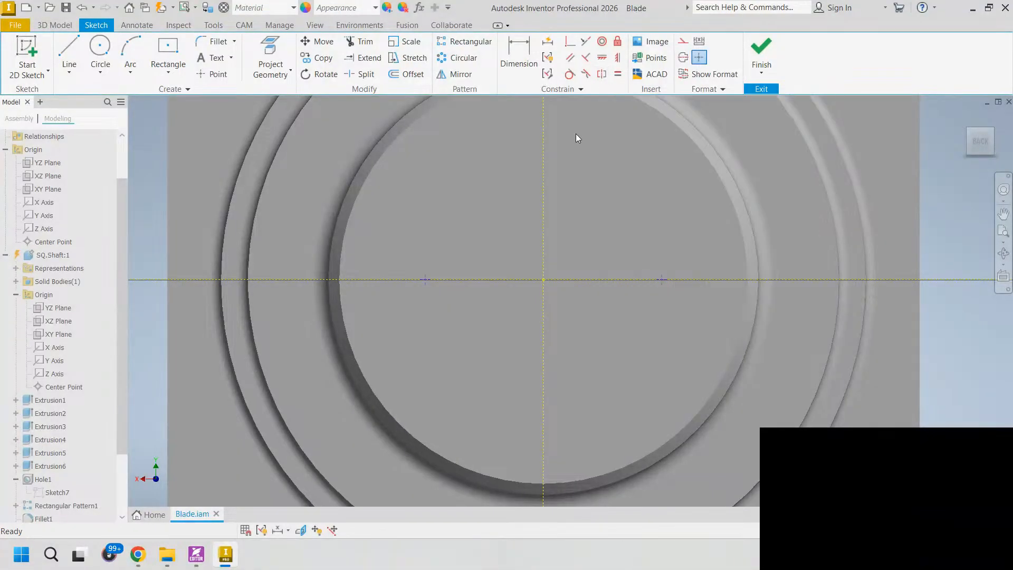
{"action": "mouse_move", "coordinate": [662, 284]}
{"action": "left_mouse_down"}
{"action": "mouse_move", "coordinate": [676, 281]}
{"action": "mouse_move", "coordinate": [616, 281]}
{"action": "mouse_move", "coordinate": [629, 280]}
{"action": "left_mouse_up"}
- Dimension the spacing between the two hole centre points as 35 mm and finish the sketch
{"action": "left_click", "coordinate": [517, 54]}
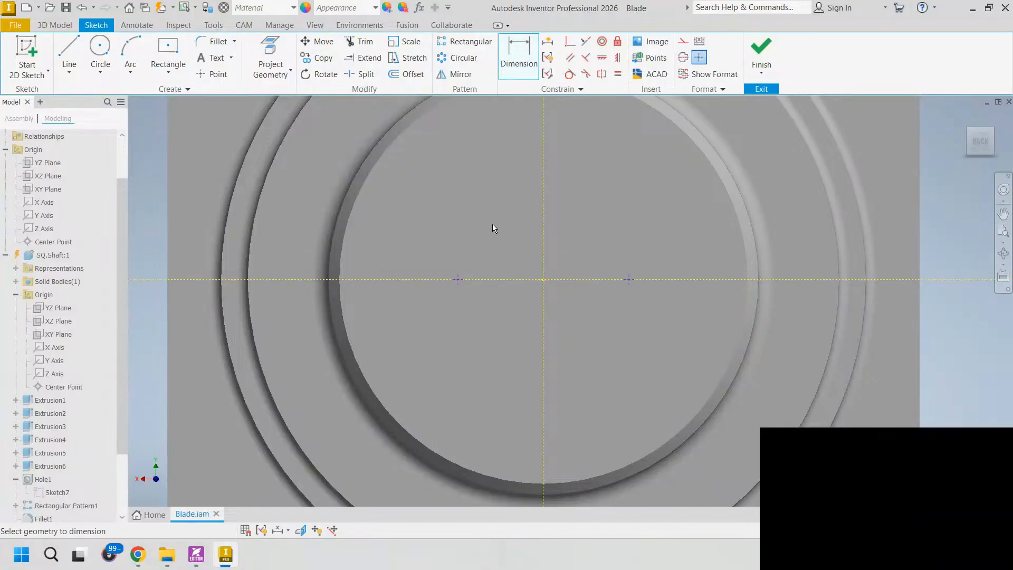
{"action": "left_click", "coordinate": [628, 280]}
{"action": "left_click", "coordinate": [513, 226]}
{"action": "type", "text": "35"}
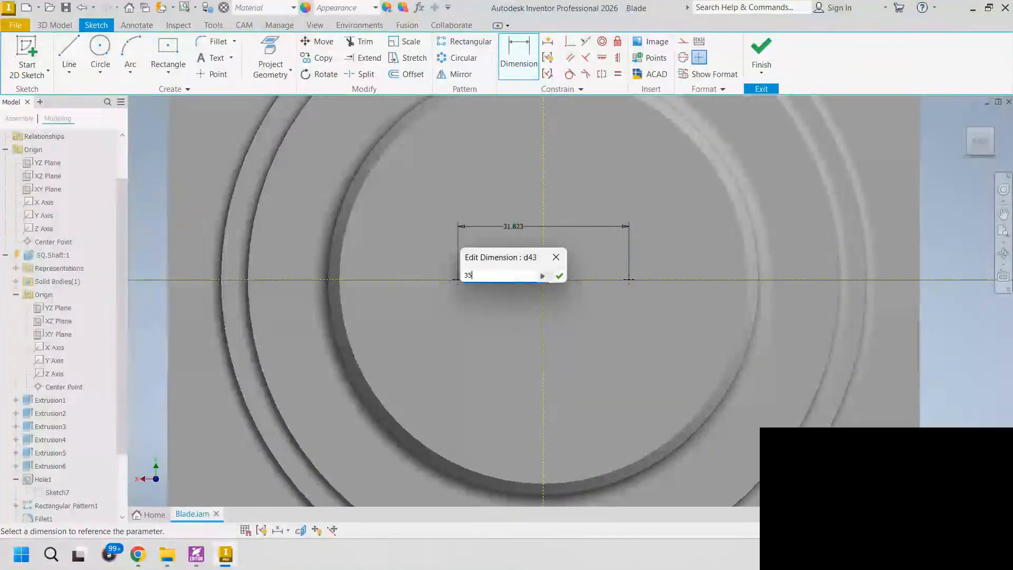
{"action": "key", "text": "Return"}
{"action": "left_click", "coordinate": [762, 50]}
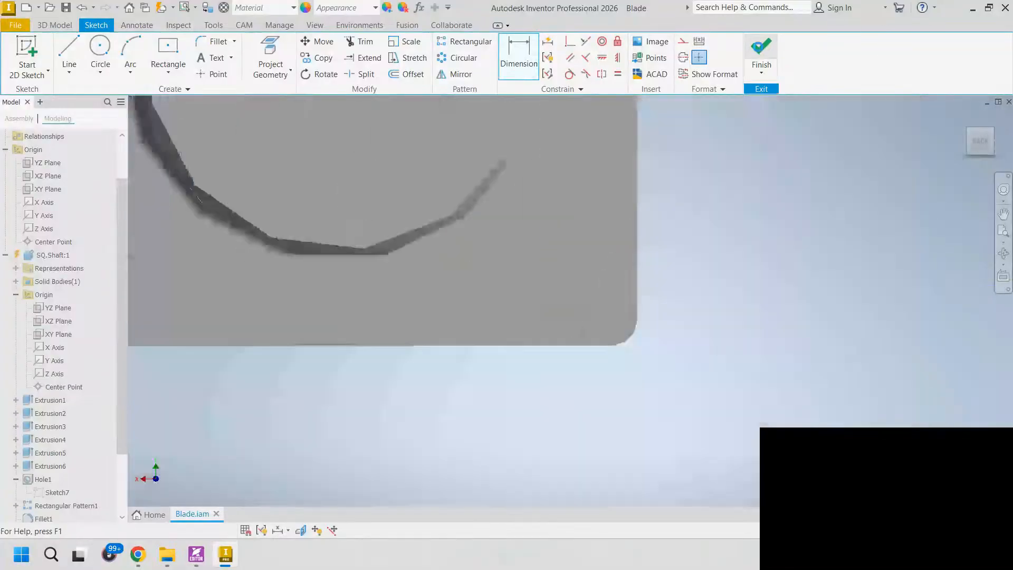
- Switch to the shaft drawing in Foxit PDF Editor and examine its end-hole and keyway callouts, section lengths and far-end dimensions
{"action": "middle_click_drag", "start_coordinate": [562, 220], "coordinate": [674, 241], "text": "shift"}
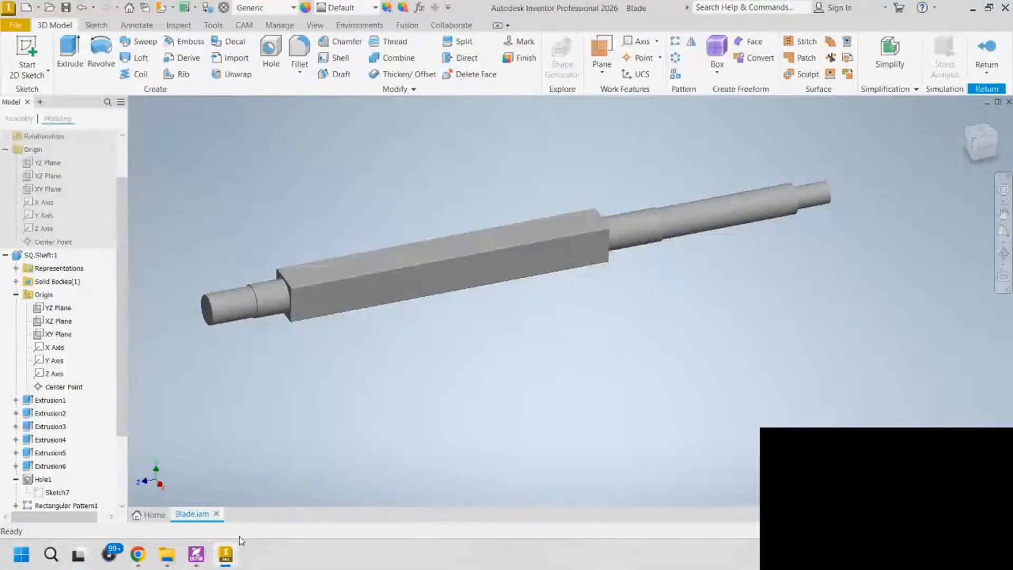
{"action": "left_click", "coordinate": [196, 554]}
{"action": "mouse_move", "coordinate": [339, 393]}
{"action": "left_mouse_down"}
{"action": "mouse_move", "coordinate": [451, 317]}
{"action": "mouse_move", "coordinate": [505, 318]}
{"action": "left_mouse_up"}
{"action": "scroll", "coordinate": [336, 321], "scroll_direction": "up", "scroll_amount": 3, "text": "ctrl"}
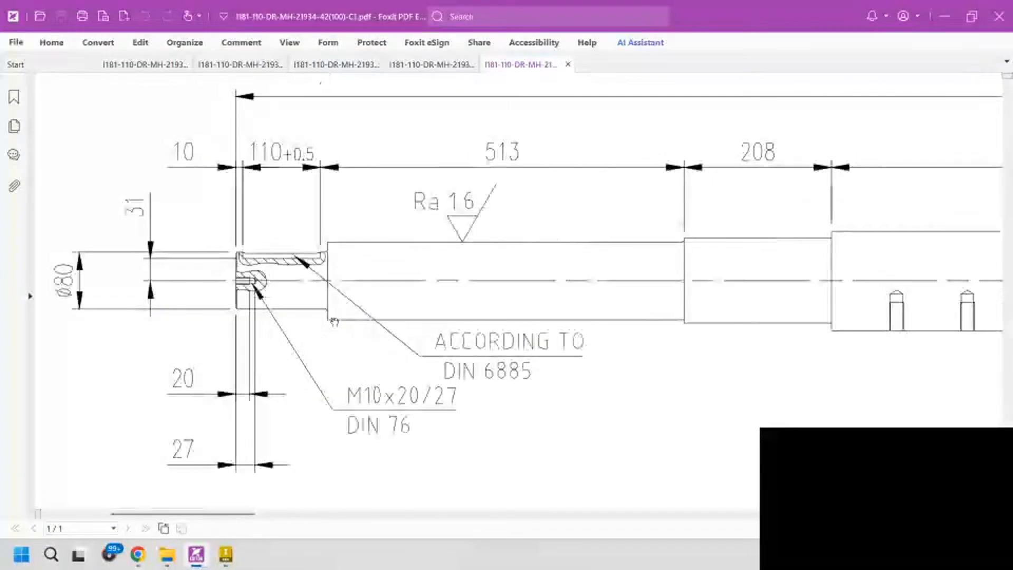
{"action": "scroll", "coordinate": [335, 322], "scroll_direction": "down", "scroll_amount": 3, "text": "ctrl"}
{"action": "scroll", "coordinate": [335, 322], "scroll_direction": "down", "scroll_amount": 1, "text": "ctrl"}
{"action": "scroll", "coordinate": [317, 306], "scroll_direction": "up", "scroll_amount": 4, "text": "ctrl"}
{"action": "left_click_drag", "start_coordinate": [370, 296], "coordinate": [215, 329]}
{"action": "left_click_drag", "start_coordinate": [502, 301], "coordinate": [185, 299]}
{"action": "scroll", "coordinate": [488, 290], "scroll_direction": "down", "scroll_amount": 2, "text": "ctrl"}
{"action": "left_click_drag", "start_coordinate": [735, 293], "coordinate": [420, 289]}
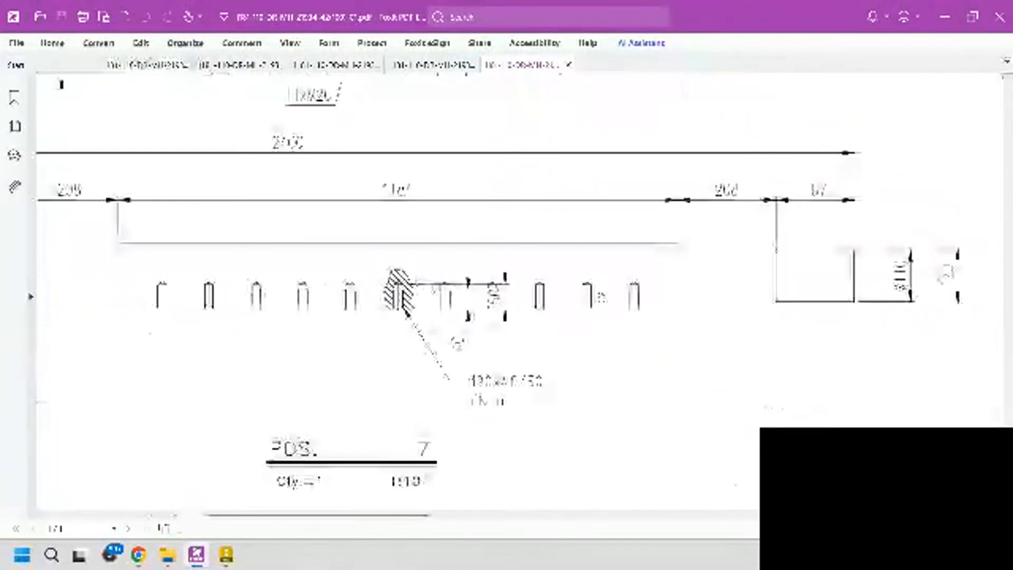
- Look across the drawing sheet for the POS. 1 side plate view and examine its arc, outline and hole-row dimensions
{"action": "left_click_drag", "start_coordinate": [550, 290], "coordinate": [440, 286]}
{"action": "left_click_drag", "start_coordinate": [592, 274], "coordinate": [481, 270]}
{"action": "scroll", "coordinate": [552, 261], "scroll_direction": "down", "scroll_amount": 3, "text": "ctrl"}
{"action": "mouse_move", "coordinate": [562, 257]}
{"action": "left_mouse_down"}
{"action": "mouse_move", "coordinate": [521, 265]}
{"action": "mouse_move", "coordinate": [509, 286]}
{"action": "mouse_move", "coordinate": [569, 370]}
{"action": "mouse_move", "coordinate": [753, 422]}
{"action": "left_mouse_up"}
{"action": "mouse_move", "coordinate": [477, 251]}
{"action": "left_mouse_down"}
{"action": "mouse_move", "coordinate": [498, 298]}
{"action": "mouse_move", "coordinate": [498, 358]}
{"action": "left_mouse_up"}
{"action": "left_click_drag", "start_coordinate": [506, 248], "coordinate": [465, 408]}
{"action": "mouse_move", "coordinate": [686, 348]}
{"action": "left_mouse_down"}
{"action": "mouse_move", "coordinate": [552, 276]}
{"action": "mouse_move", "coordinate": [231, 245]}
{"action": "left_mouse_up"}
{"action": "left_click_drag", "start_coordinate": [584, 333], "coordinate": [469, 216]}
{"action": "left_click_drag", "start_coordinate": [572, 315], "coordinate": [442, 180]}
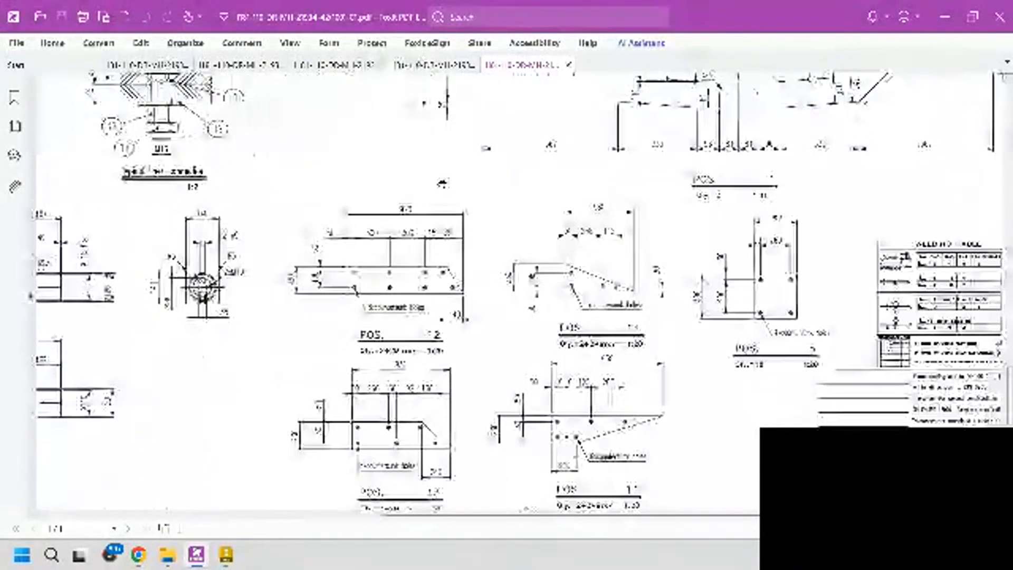
{"action": "mouse_move", "coordinate": [732, 201]}
{"action": "left_mouse_down"}
{"action": "mouse_move", "coordinate": [612, 222]}
{"action": "mouse_move", "coordinate": [534, 409]}
{"action": "left_mouse_up"}
{"action": "left_click_drag", "start_coordinate": [567, 293], "coordinate": [540, 377]}
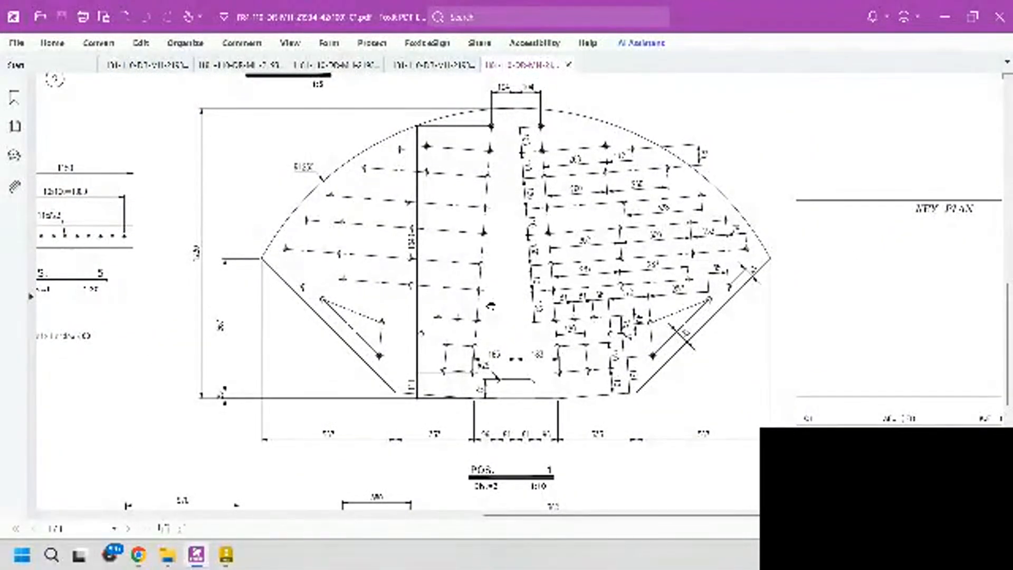
{"action": "mouse_move", "coordinate": [510, 350]}
{"action": "left_mouse_down"}
{"action": "mouse_move", "coordinate": [510, 327]}
{"action": "mouse_move", "coordinate": [481, 389]}
{"action": "left_mouse_up"}
{"action": "left_click_drag", "start_coordinate": [397, 352], "coordinate": [465, 315]}
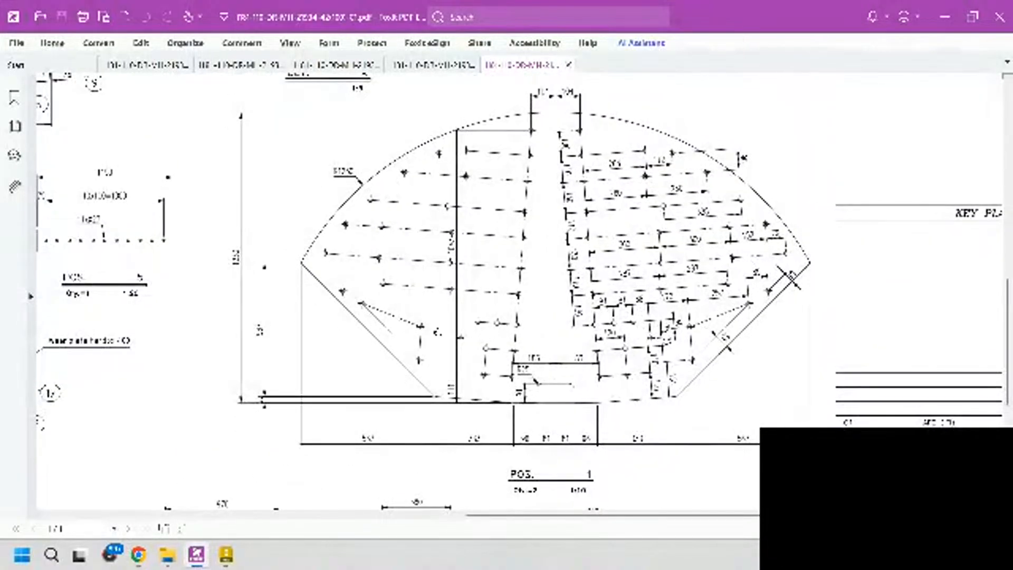
{"action": "scroll", "coordinate": [586, 271], "scroll_direction": "up", "scroll_amount": 2, "text": "ctrl"}
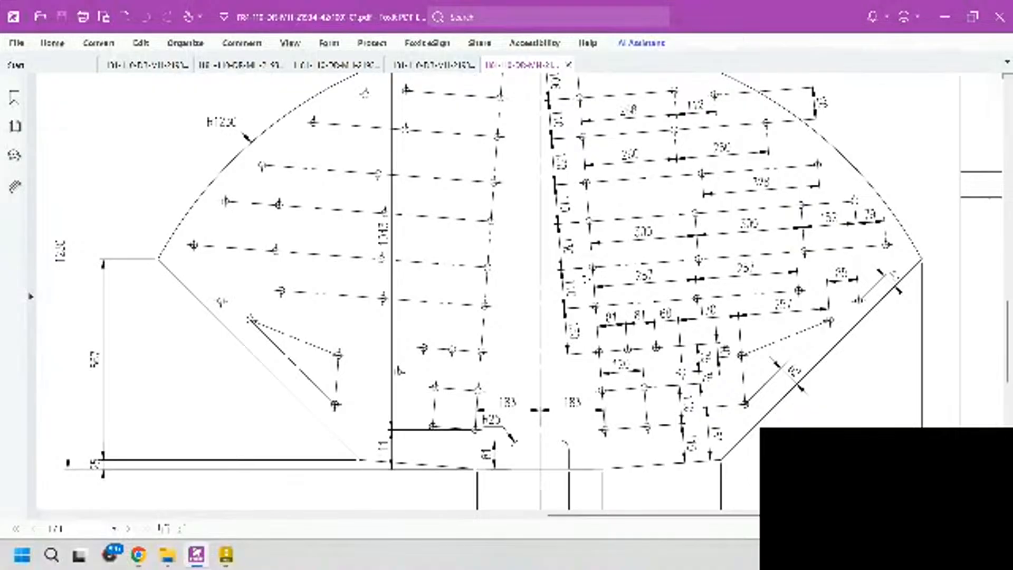
{"action": "scroll", "coordinate": [584, 281], "scroll_direction": "up", "scroll_amount": 3, "text": "ctrl"}
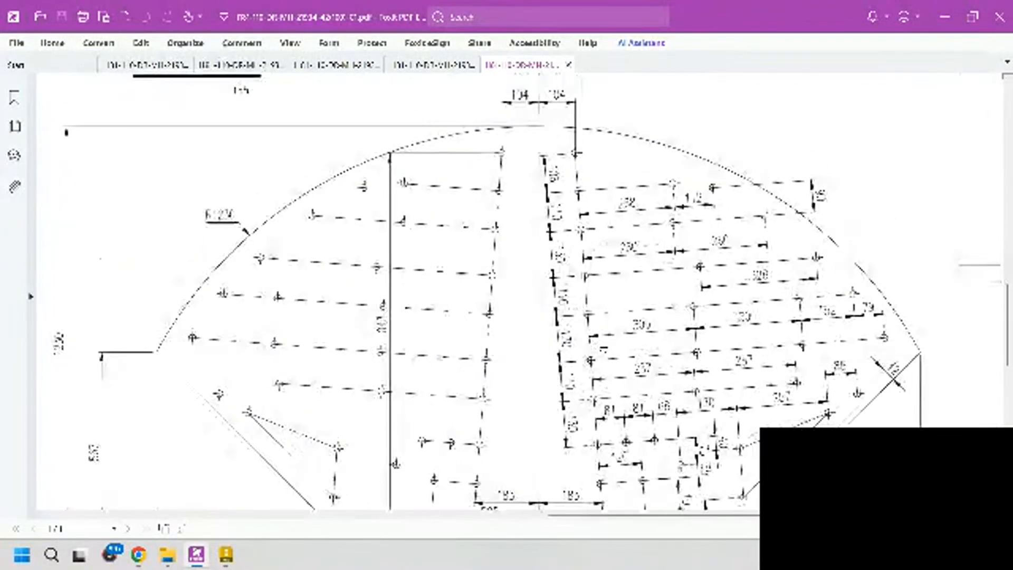
{"action": "scroll", "coordinate": [583, 259], "scroll_direction": "up", "scroll_amount": 10}
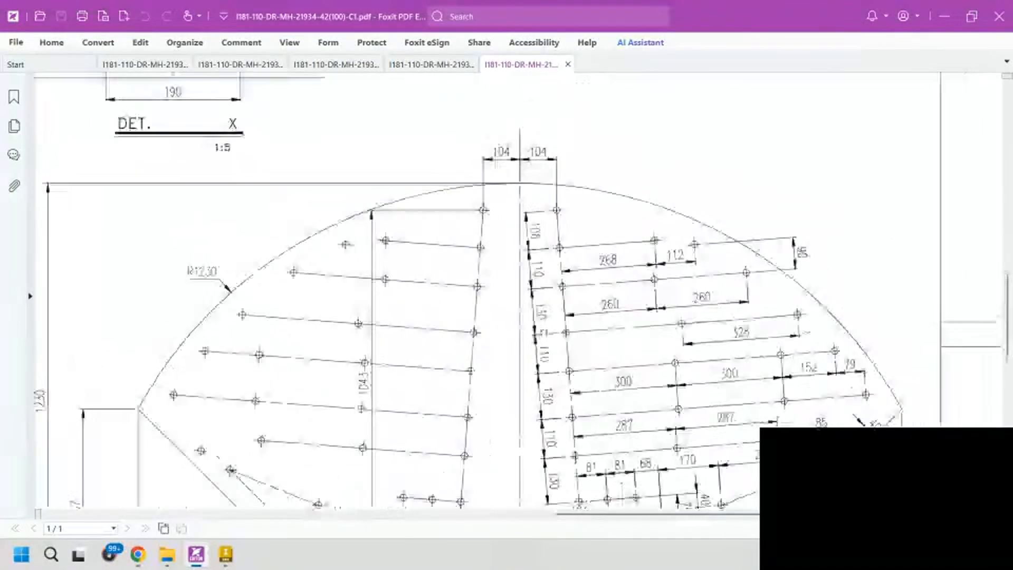
- Compare the isometric assembly view with the POS. 1 plate view and examine the plate's hole spacings and bottom cut-out
{"action": "scroll", "coordinate": [532, 332], "scroll_direction": "up", "scroll_amount": 2, "text": "ctrl"}
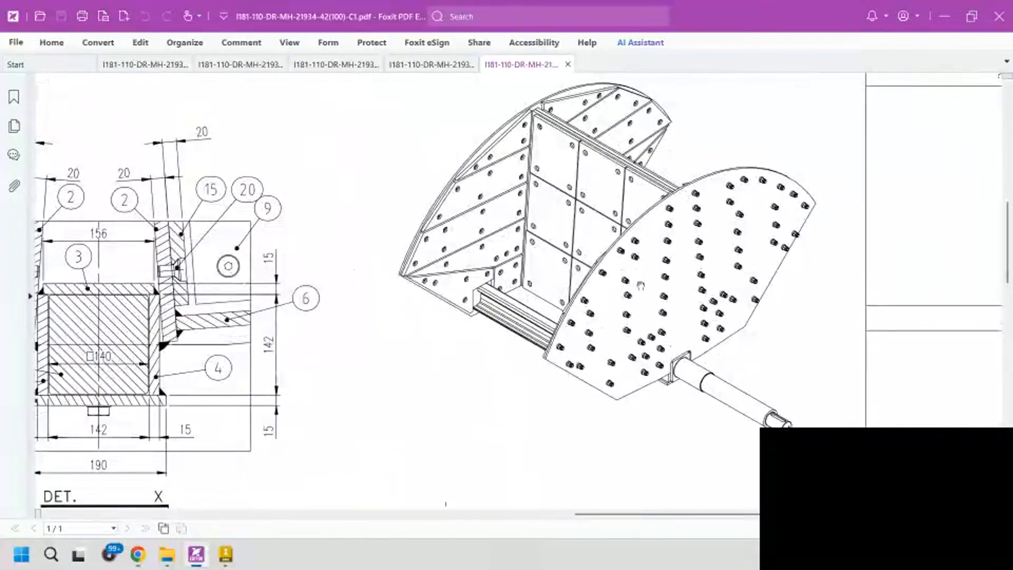
{"action": "scroll", "coordinate": [691, 245], "scroll_direction": "up", "scroll_amount": 3, "text": "ctrl"}
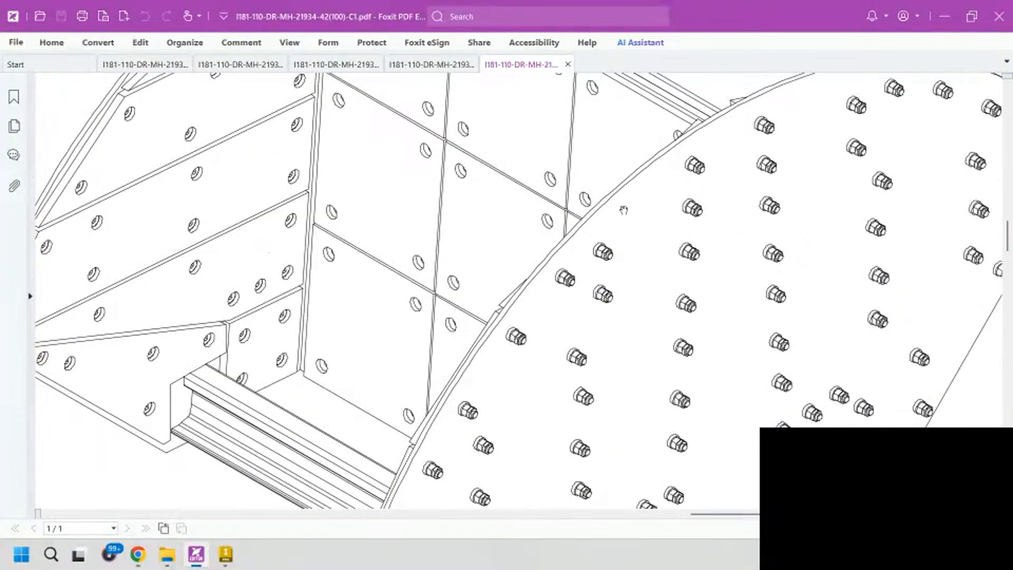
{"action": "scroll", "coordinate": [624, 210], "scroll_direction": "down", "scroll_amount": 3, "text": "ctrl"}
{"action": "scroll", "coordinate": [570, 237], "scroll_direction": "down", "scroll_amount": 5}
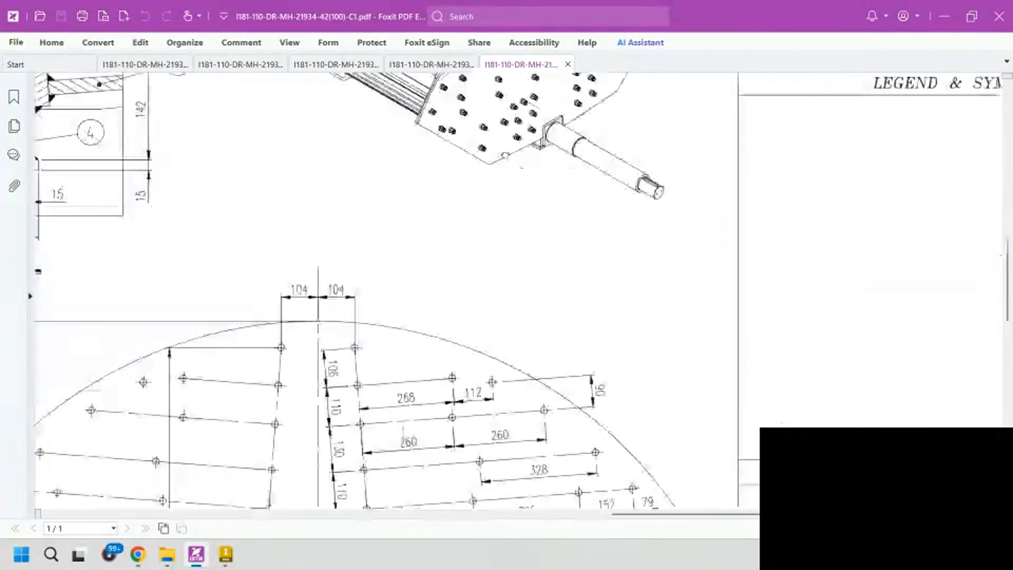
{"action": "scroll", "coordinate": [511, 260], "scroll_direction": "up", "scroll_amount": 3, "text": "ctrl"}
{"action": "left_click_drag", "start_coordinate": [510, 261], "coordinate": [621, 138]}
{"action": "mouse_move", "coordinate": [534, 326]}
{"action": "left_mouse_down"}
{"action": "mouse_move", "coordinate": [649, 253]}
{"action": "mouse_move", "coordinate": [590, 297]}
{"action": "left_mouse_up"}
{"action": "scroll", "coordinate": [561, 439], "scroll_direction": "up", "scroll_amount": 8}
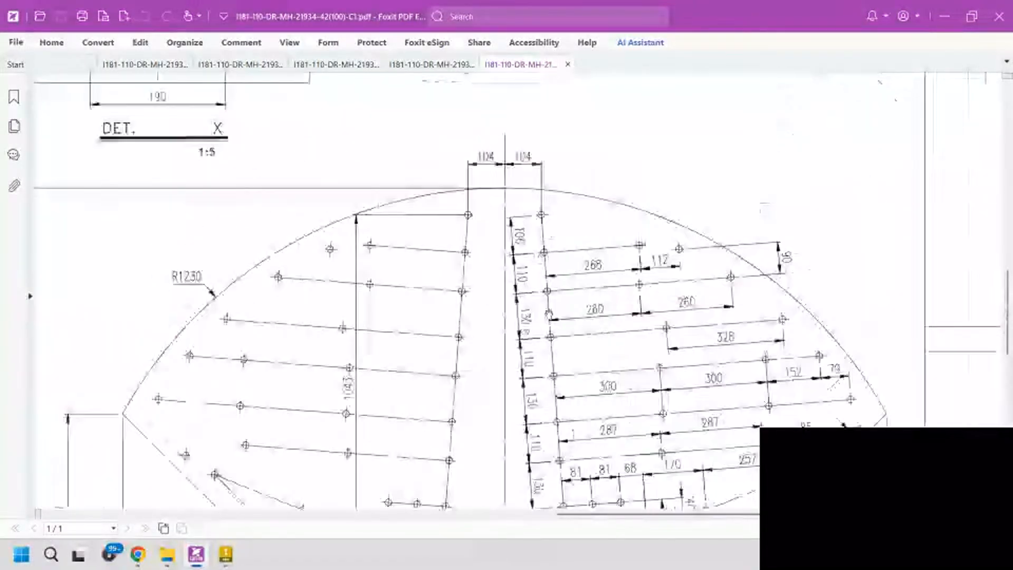
{"action": "scroll", "coordinate": [561, 439], "scroll_direction": "up", "scroll_amount": 3}
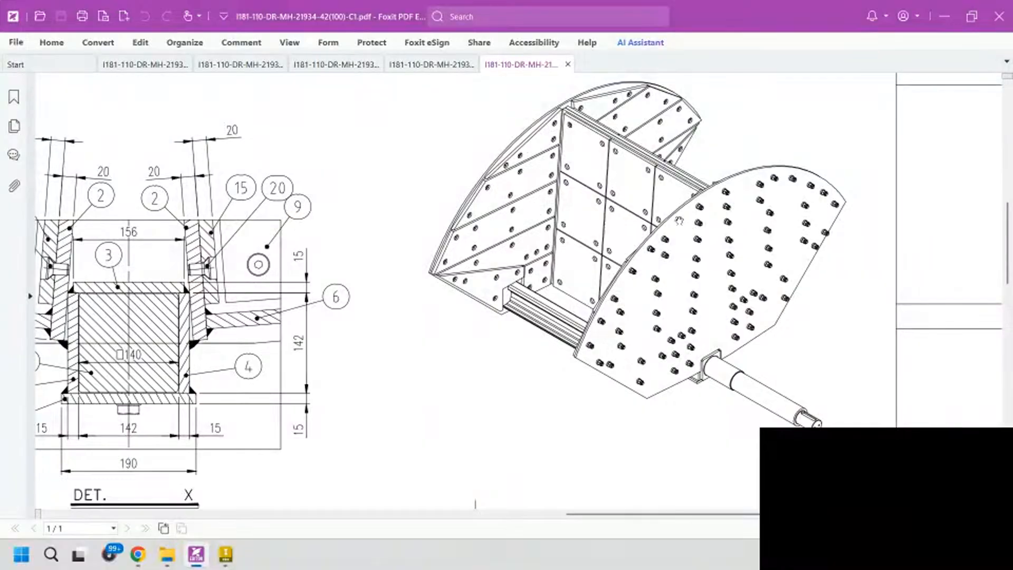
{"action": "mouse_move", "coordinate": [571, 377]}
{"action": "left_mouse_down"}
{"action": "mouse_move", "coordinate": [521, 294]}
{"action": "mouse_move", "coordinate": [464, 236]}
{"action": "mouse_move", "coordinate": [528, 340]}
{"action": "mouse_move", "coordinate": [537, 387]}
{"action": "mouse_move", "coordinate": [538, 368]}
{"action": "mouse_move", "coordinate": [533, 473]}
{"action": "mouse_move", "coordinate": [527, 304]}
{"action": "left_mouse_up"}
{"action": "scroll", "coordinate": [464, 235], "scroll_direction": "down", "scroll_amount": 8}
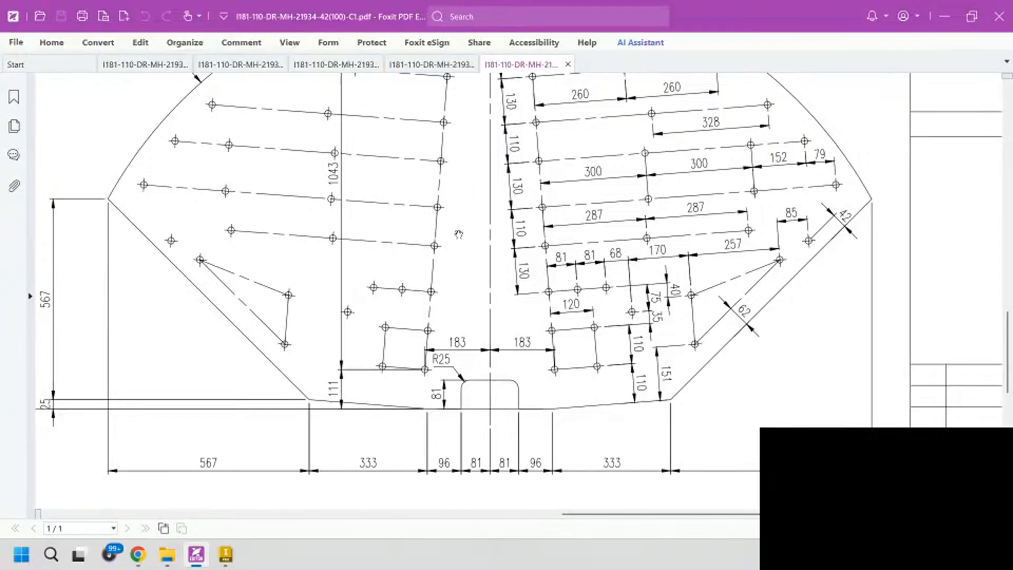
{"action": "scroll", "coordinate": [556, 200], "scroll_direction": "up", "scroll_amount": 2}
{"action": "left_click_drag", "start_coordinate": [725, 189], "coordinate": [714, 256]}
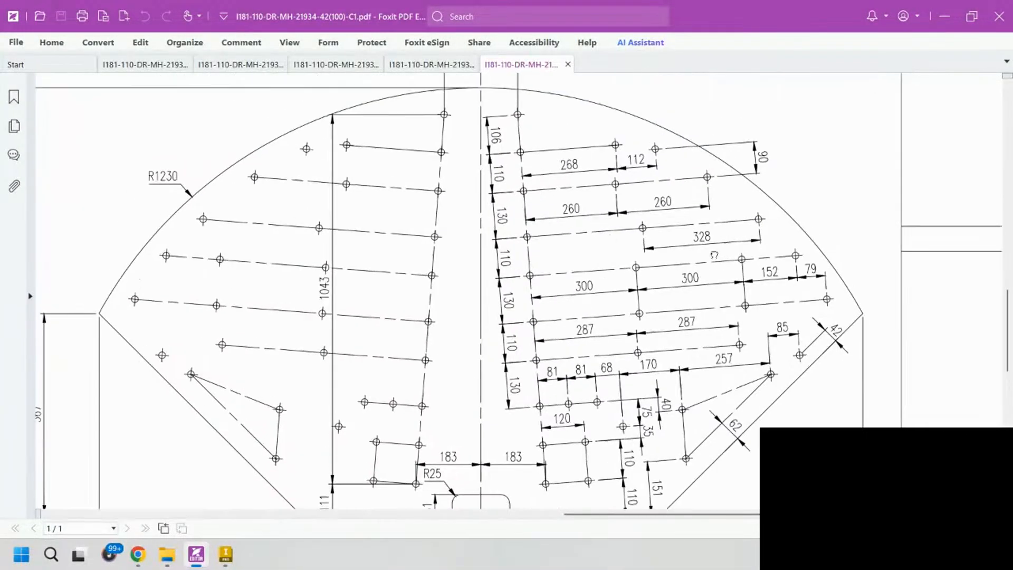
- Switch back to Inventor and return from the square shaft part to the Blade assembly
{"action": "left_click", "coordinate": [944, 17]}
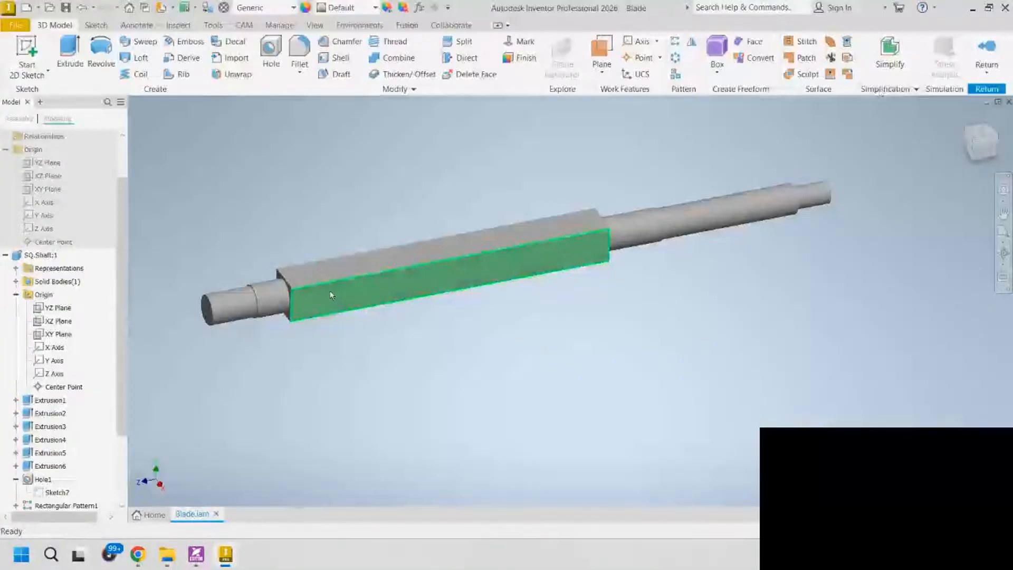
{"action": "left_click", "coordinate": [986, 50]}
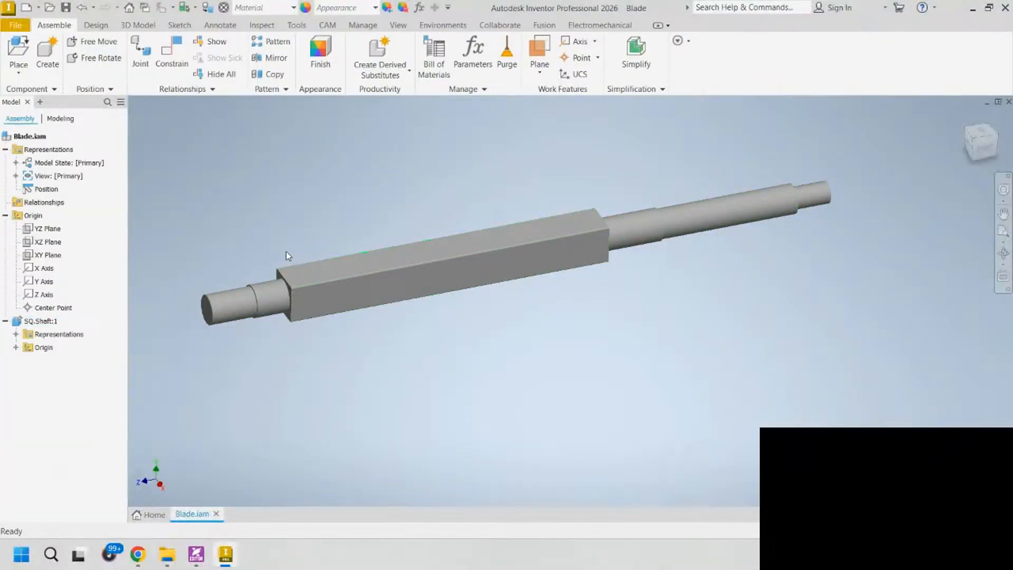
{"action": "scroll", "coordinate": [286, 252], "scroll_direction": "down", "scroll_amount": 5}
{"action": "middle_click_drag", "start_coordinate": [286, 251], "coordinate": [343, 245], "text": "shift"}
{"action": "middle_click_drag", "start_coordinate": [283, 211], "coordinate": [301, 222]}
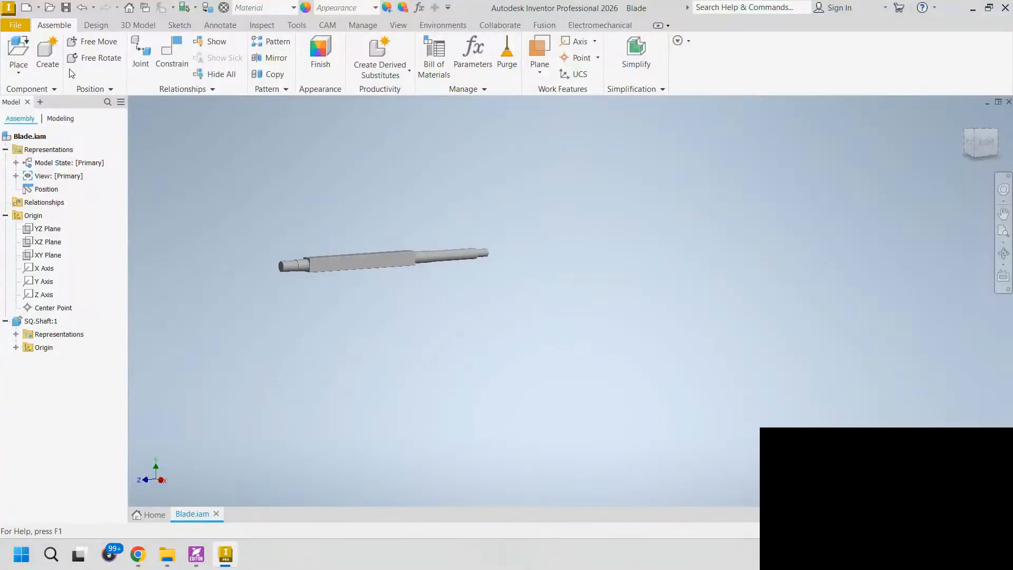
- Start a new in-place component in the Blade assembly with the Standard (mm).ipt template
{"action": "left_click", "coordinate": [54, 64]}
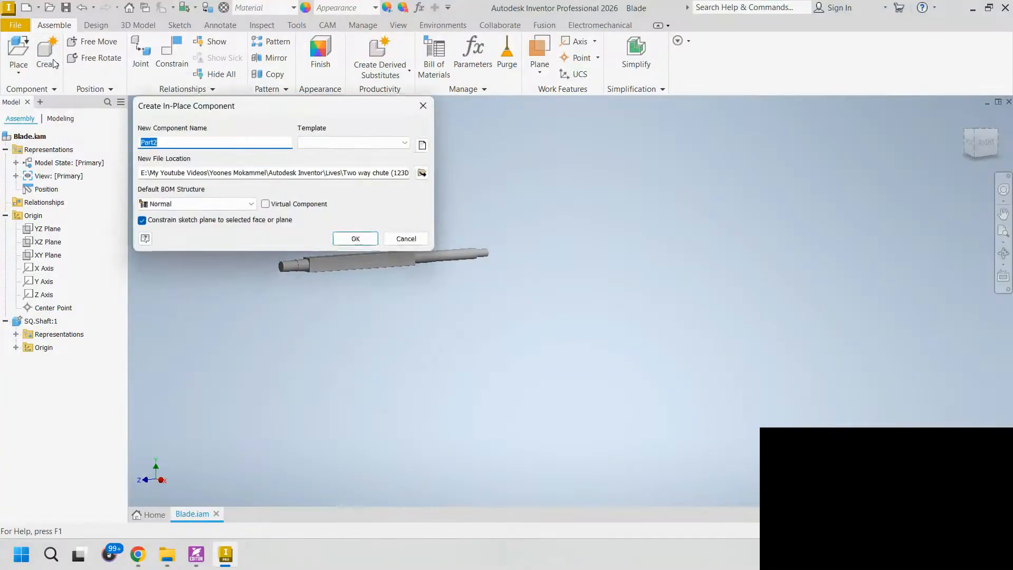
{"action": "left_click", "coordinate": [421, 145]}
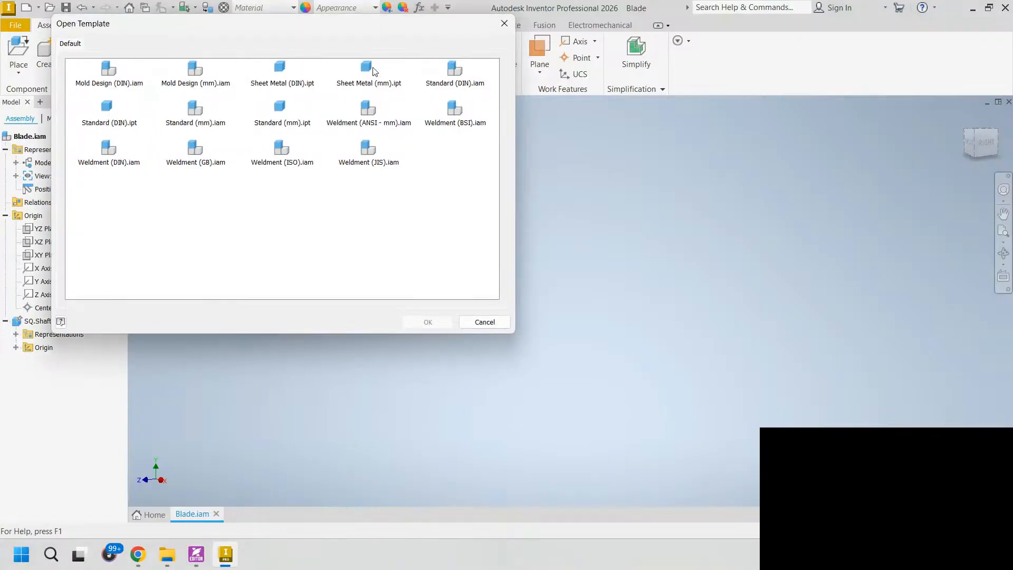
{"action": "left_click", "coordinate": [281, 115]}
{"action": "double_click", "coordinate": [280, 112]}
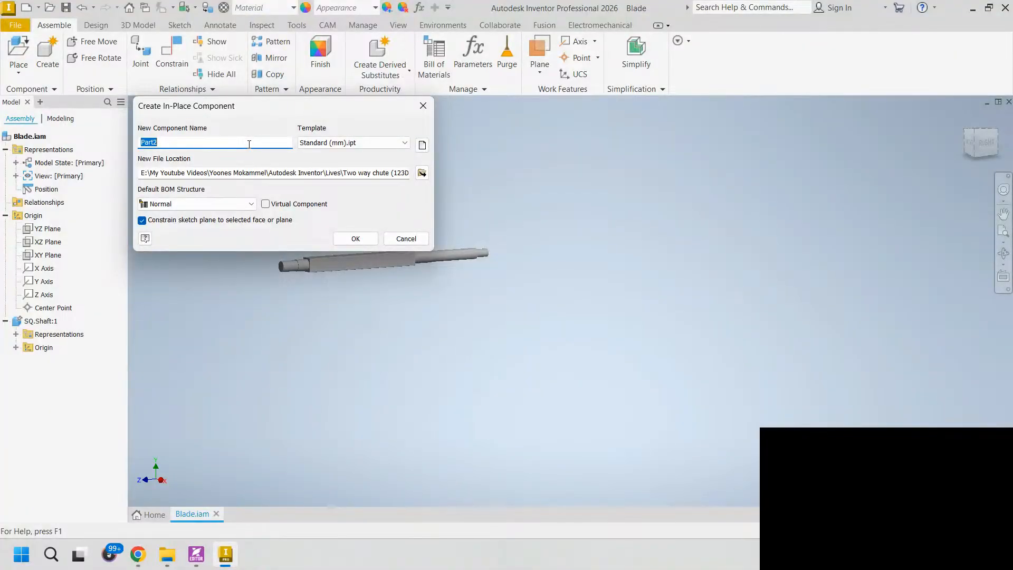
- Name the new component Plate (pos. 01), set its file location to the Parts folder and create it
{"action": "type", "text": "Pla"}
{"action": "type", "text": "te (pose"}
{"action": "left_click", "coordinate": [422, 173]}
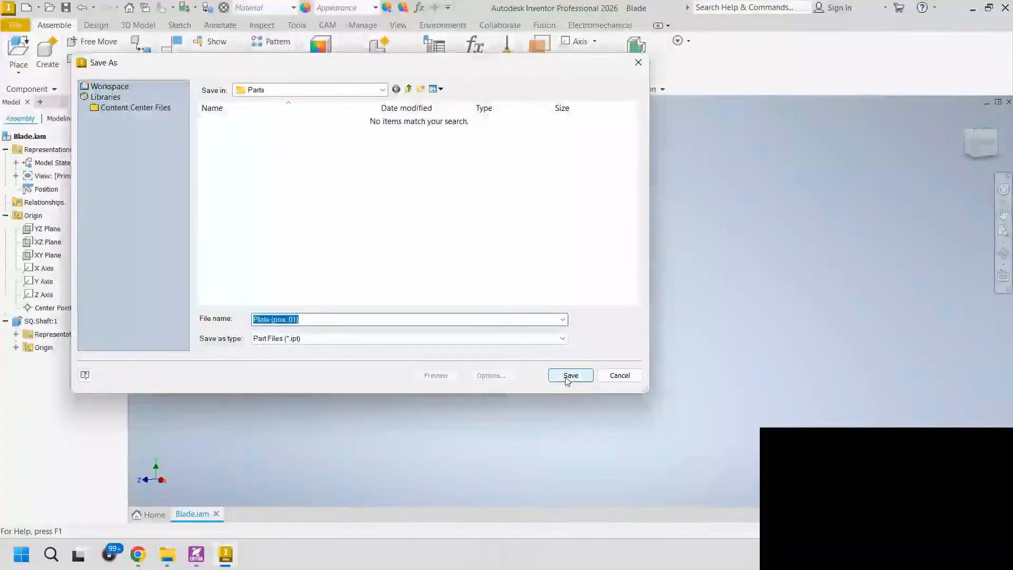
{"action": "left_click", "coordinate": [567, 378]}
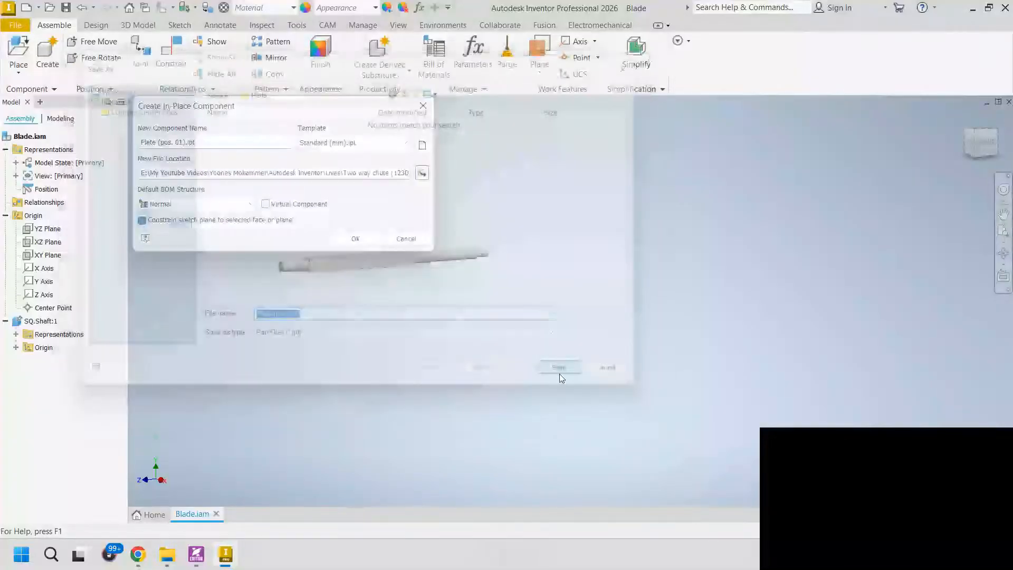
{"action": "left_click", "coordinate": [363, 238]}
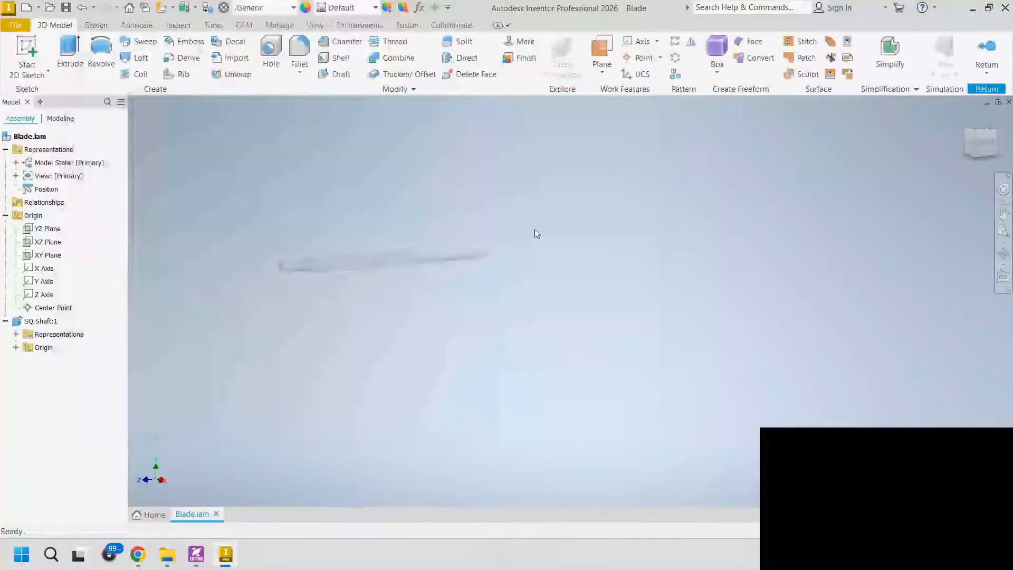
- Place the new plate component in the assembly and start a 2D sketch on its YZ plane
{"action": "middle_click_drag", "start_coordinate": [537, 234], "coordinate": [572, 253], "text": "shift"}
{"action": "scroll", "coordinate": [370, 244], "scroll_direction": "down", "scroll_amount": 4}
{"action": "left_click", "coordinate": [27, 53]}
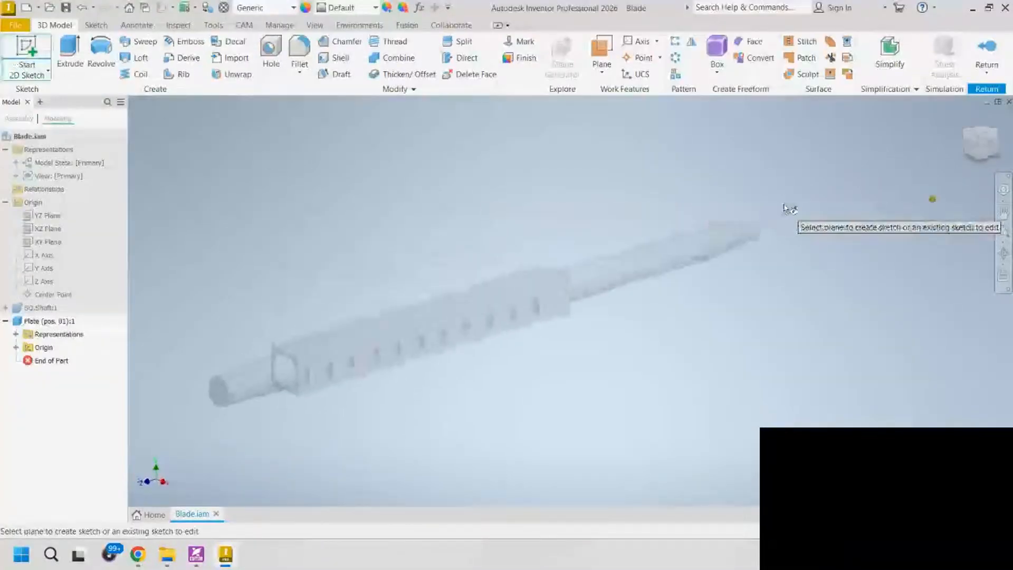
{"action": "middle_click_drag", "start_coordinate": [805, 235], "coordinate": [392, 262]}
{"action": "scroll", "coordinate": [607, 208], "scroll_direction": "down", "scroll_amount": 8}
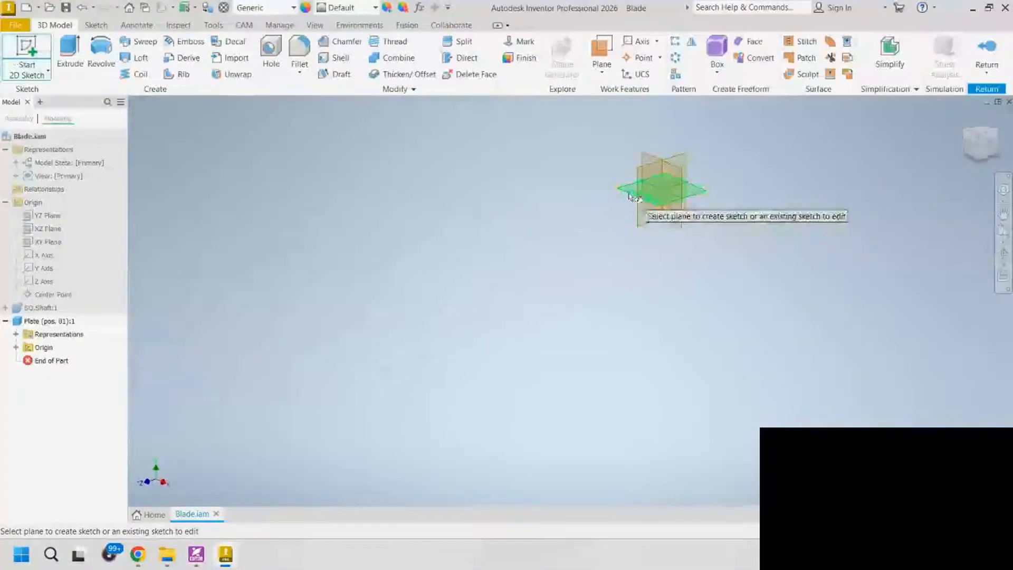
{"action": "middle_click_drag", "start_coordinate": [630, 196], "coordinate": [522, 216]}
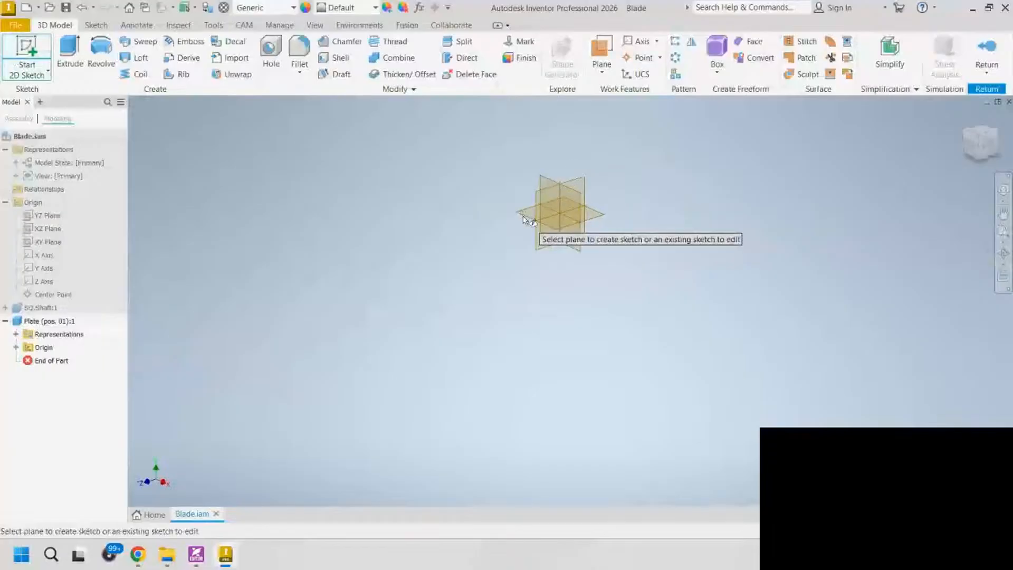
{"action": "left_click", "coordinate": [552, 195]}
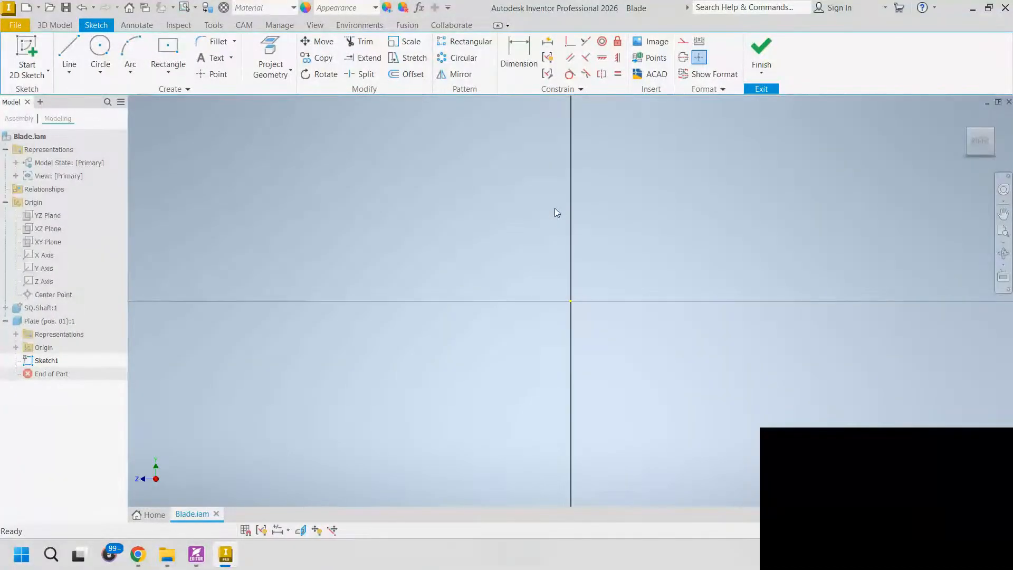
{"action": "middle_click_drag", "start_coordinate": [487, 189], "coordinate": [444, 224]}
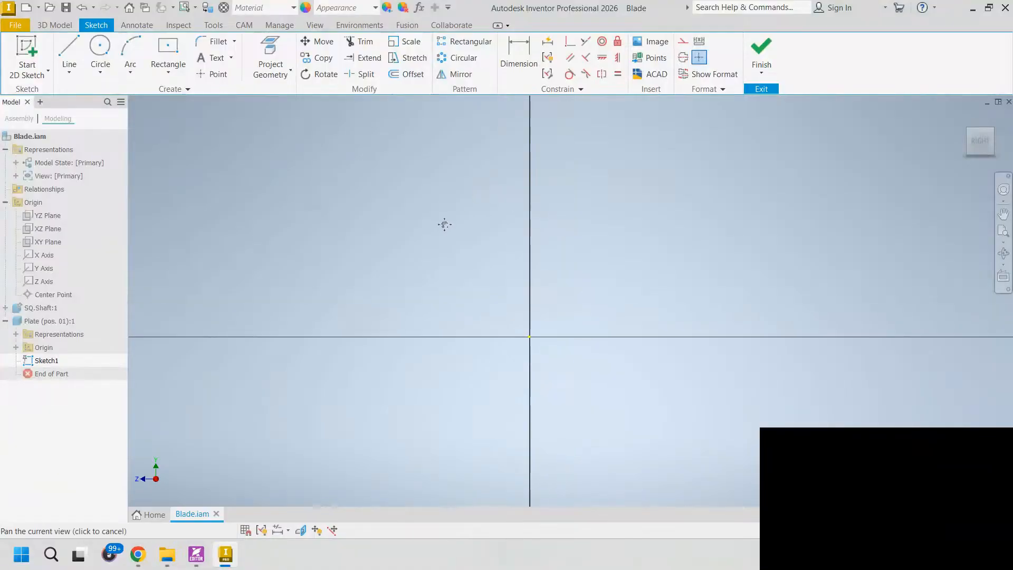
- Draw a horizontal base line across the origin and two outward-rising lines from its end, the last about 80 mm long
{"action": "left_click", "coordinate": [69, 56]}
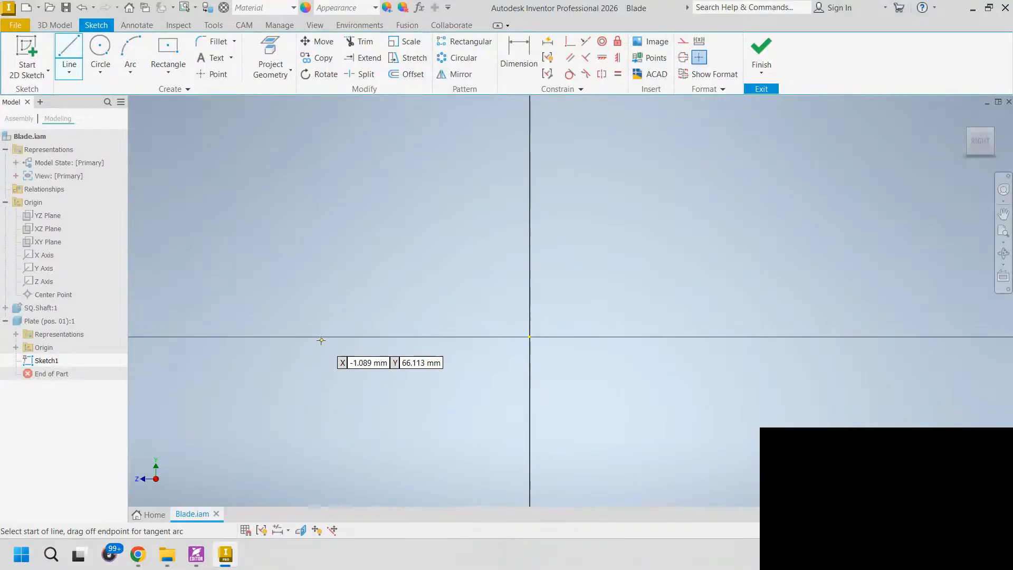
{"action": "left_click", "coordinate": [320, 338]}
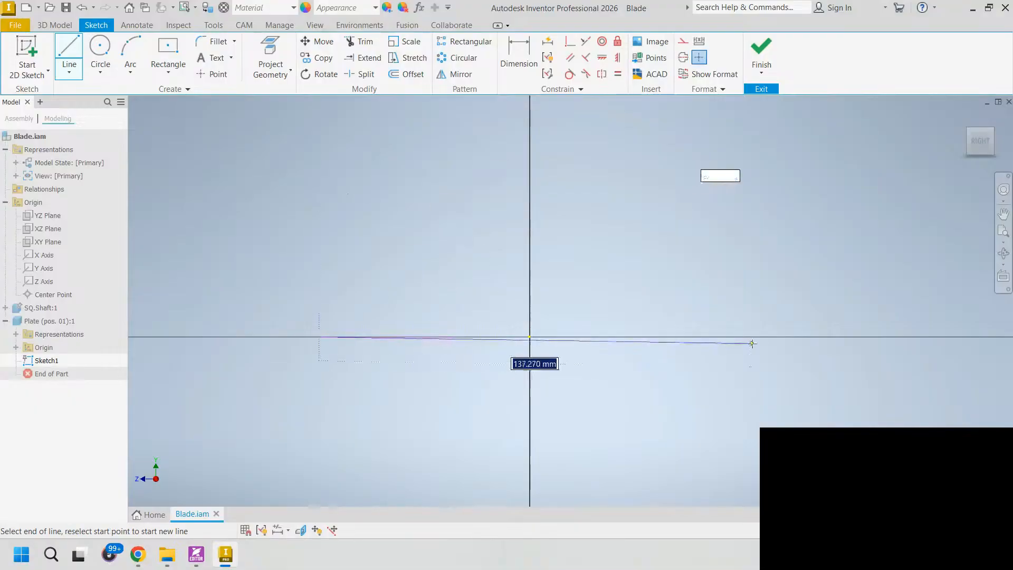
{"action": "left_click", "coordinate": [782, 338]}
{"action": "middle_click_drag", "start_coordinate": [832, 249], "coordinate": [719, 290]}
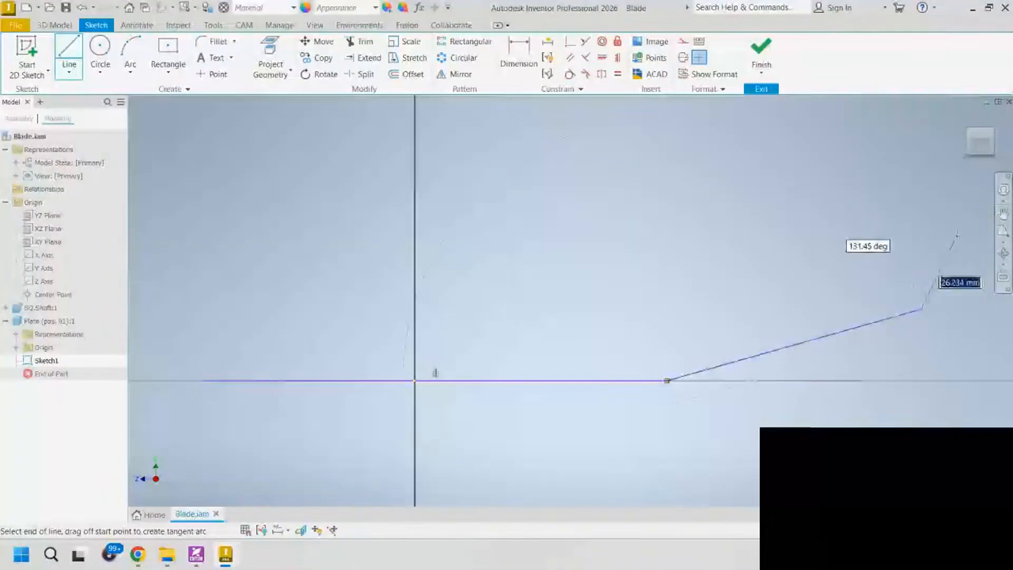
{"action": "scroll", "coordinate": [802, 301], "scroll_direction": "down", "scroll_amount": 5}
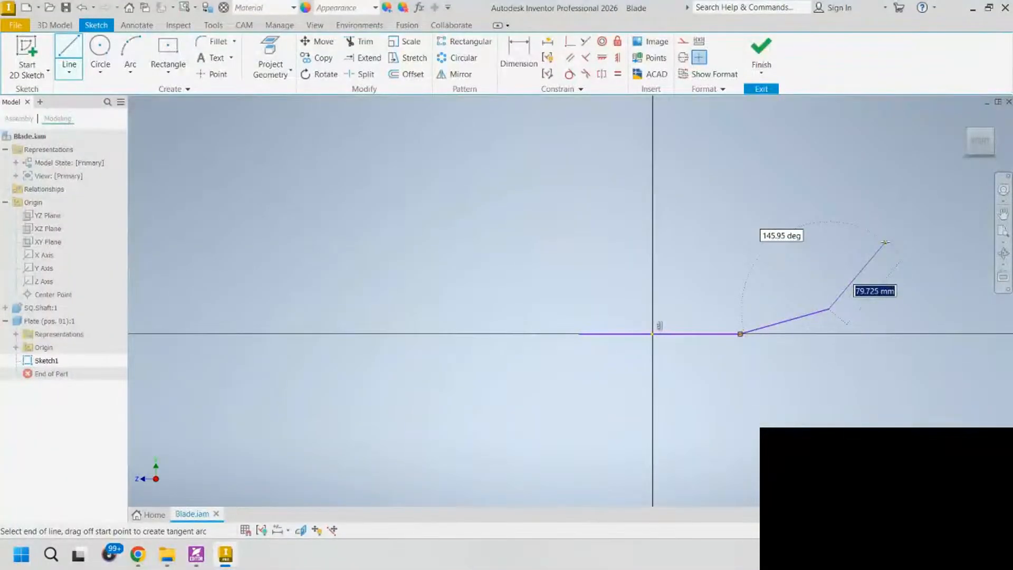
{"action": "left_click", "coordinate": [885, 242]}
{"action": "key", "text": "Escape"}
{"action": "left_click", "coordinate": [865, 272]}
{"action": "left_click", "coordinate": [785, 321], "text": "ctrl"}
{"action": "left_click", "coordinate": [446, 75]}
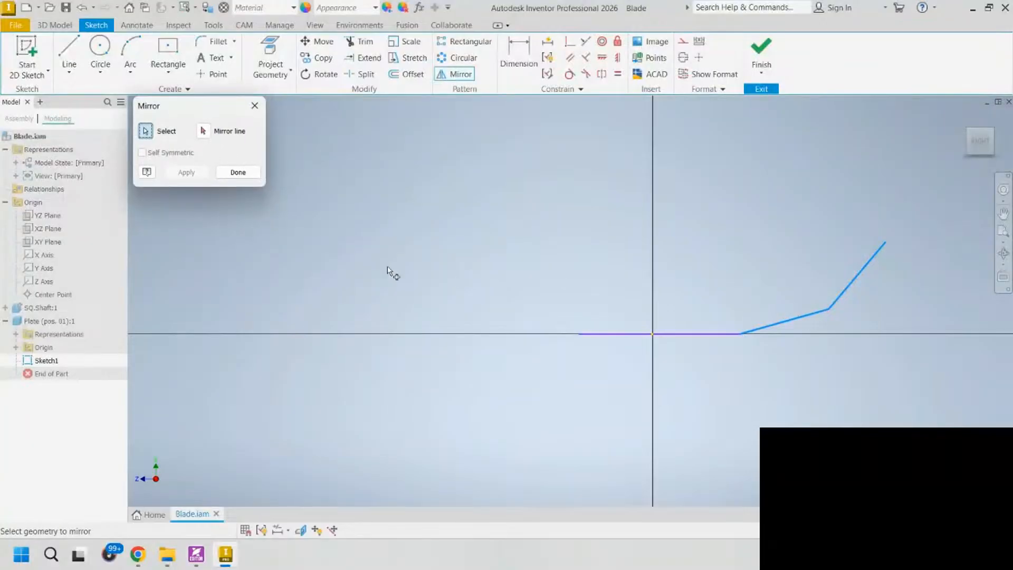
{"action": "left_click", "coordinate": [203, 131]}
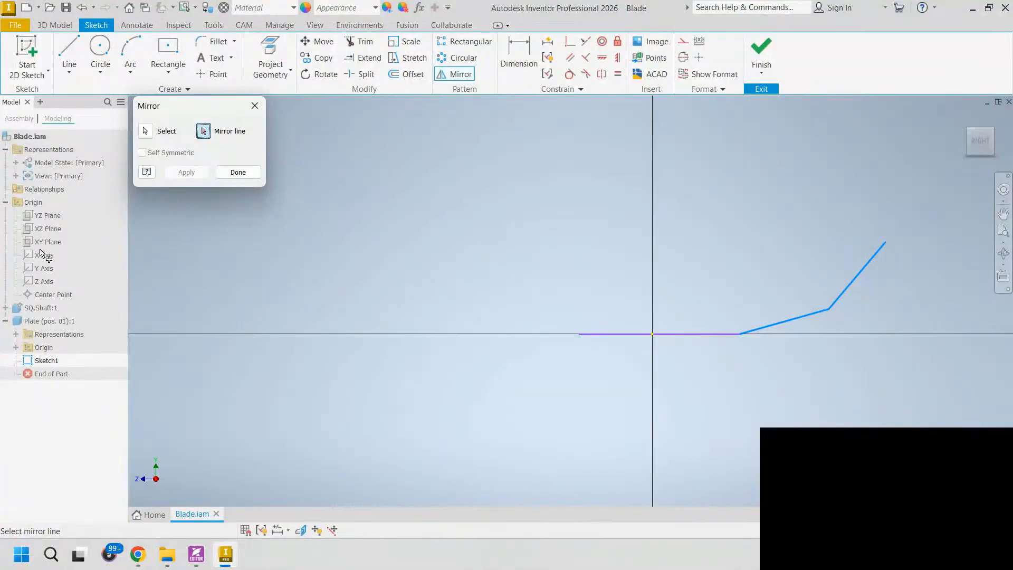
{"action": "left_click", "coordinate": [15, 348]}
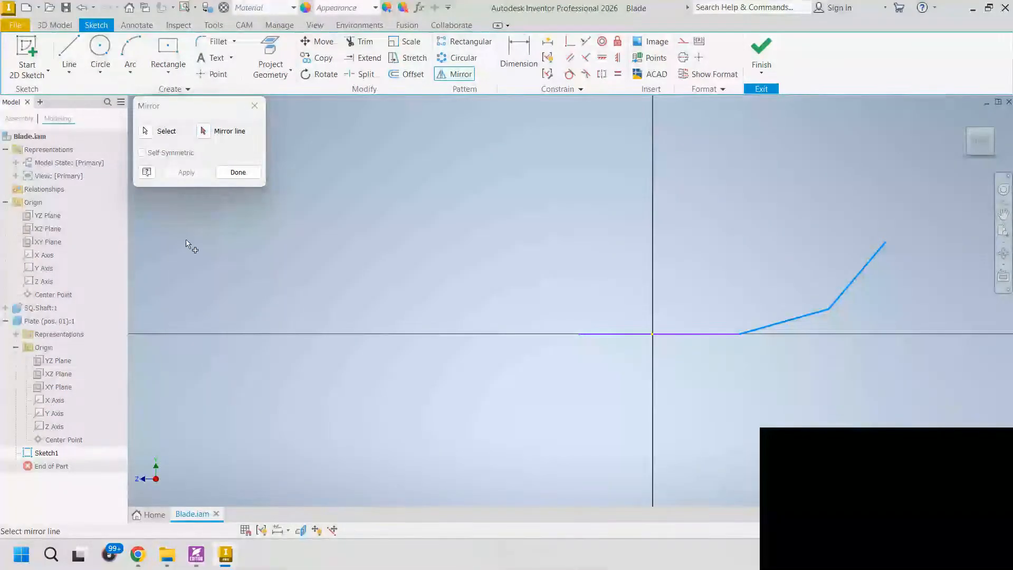
{"action": "left_click", "coordinate": [255, 106]}
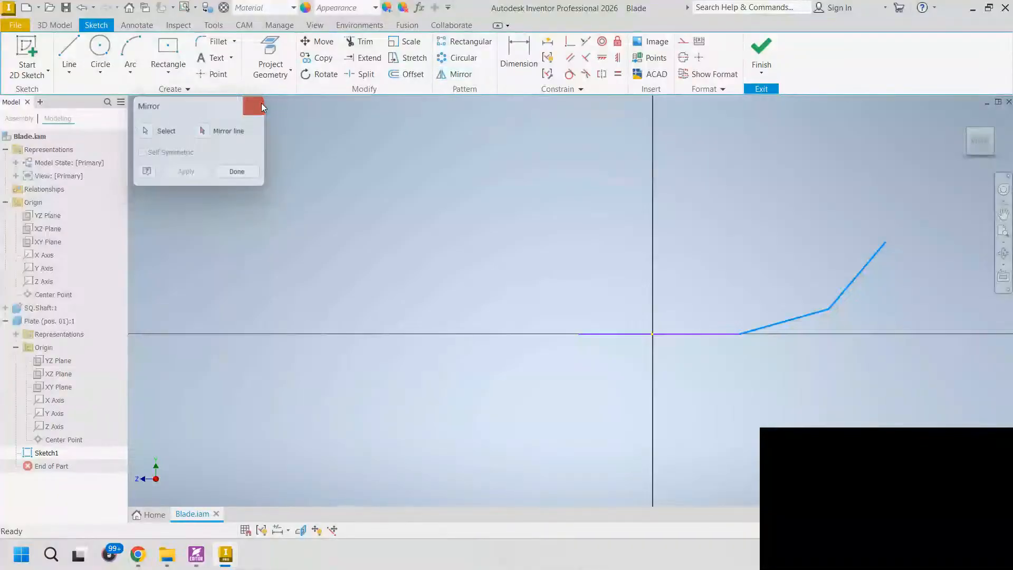
- Draw a vertical line upward from the origin and convert it to a construction line
{"action": "left_click", "coordinate": [69, 55]}
{"action": "left_click", "coordinate": [652, 334]}
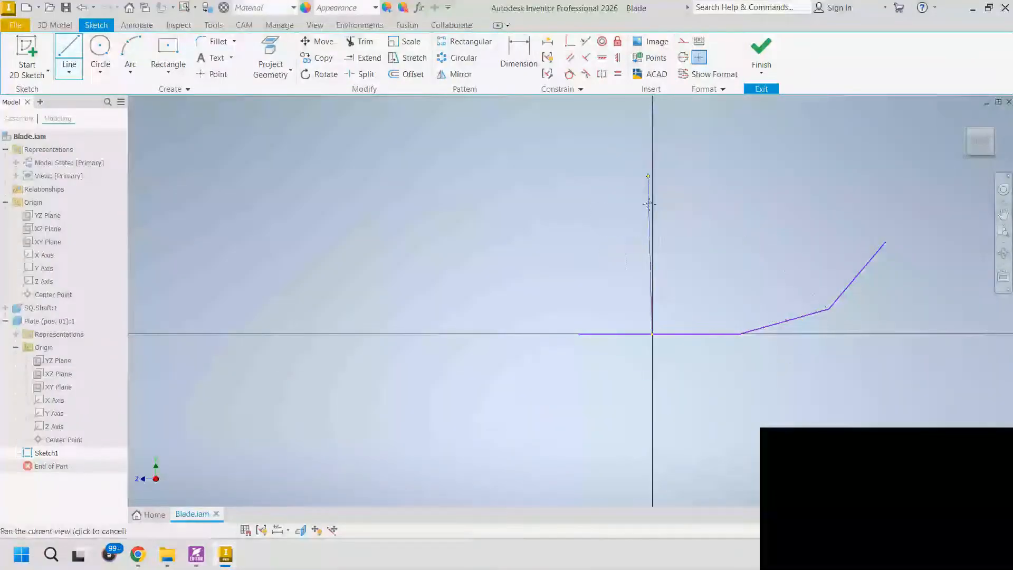
{"action": "middle_click_drag", "start_coordinate": [650, 178], "coordinate": [642, 293]}
{"action": "key", "text": "Escape"}
{"action": "left_click", "coordinate": [645, 303]}
{"action": "right_click", "coordinate": [647, 294]}
{"action": "left_click", "coordinate": [703, 182]}
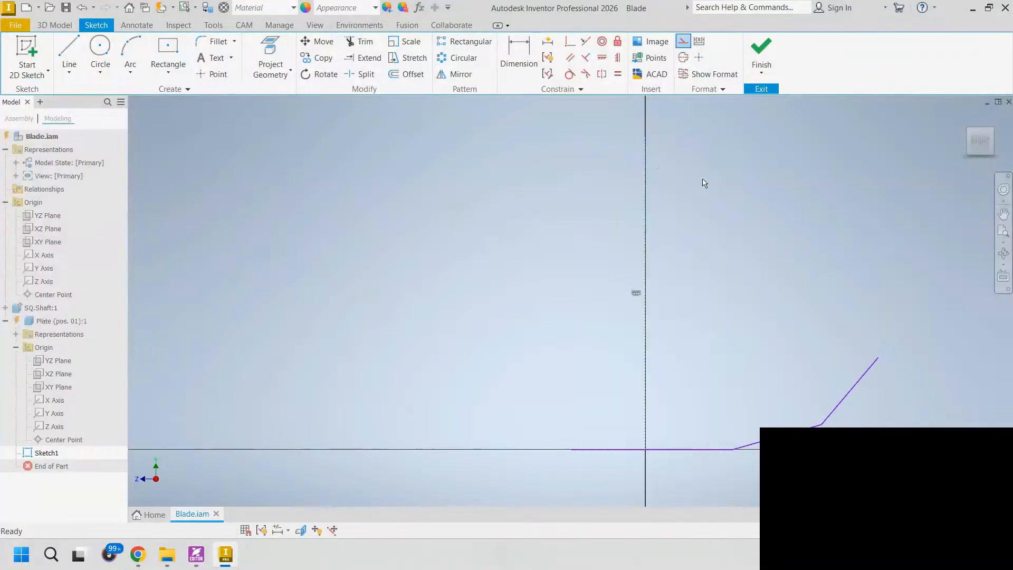
{"action": "middle_click_drag", "start_coordinate": [676, 347], "coordinate": [681, 239]}
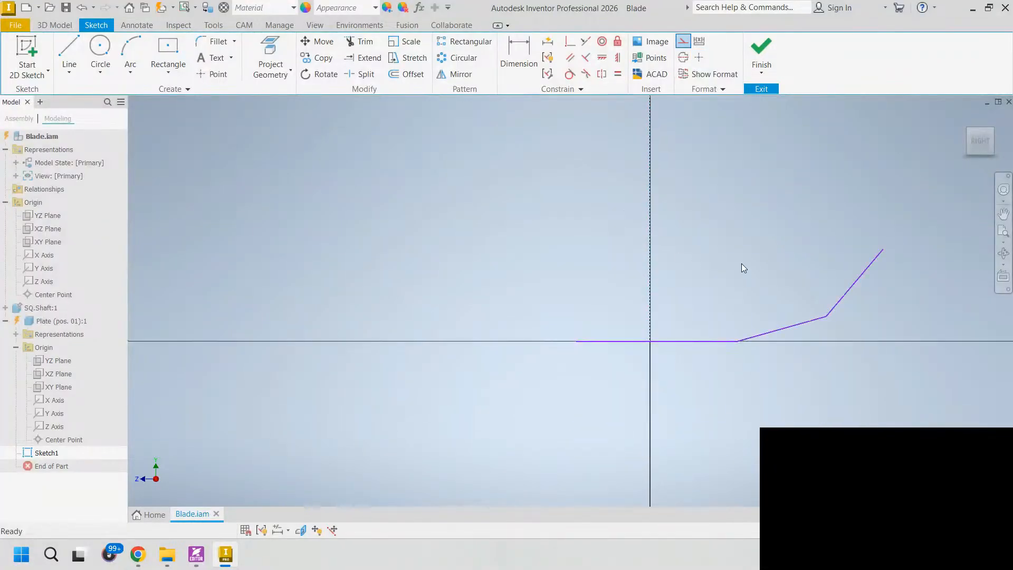
- Mirror the two sloped lines about the vertical construction line and pull the mirrored outer end outward
{"action": "left_click", "coordinate": [780, 328]}
{"action": "left_click", "coordinate": [848, 290], "text": "ctrl"}
{"action": "left_click", "coordinate": [456, 74]}
{"action": "left_click", "coordinate": [203, 131]}
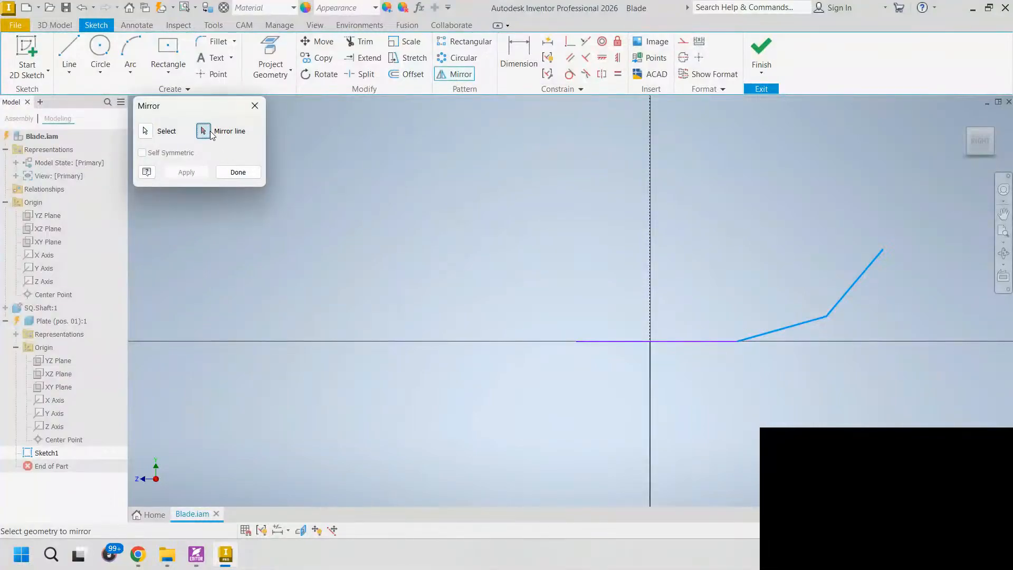
{"action": "left_click", "coordinate": [650, 211]}
{"action": "left_click", "coordinate": [185, 172]}
{"action": "key", "text": "Escape"}
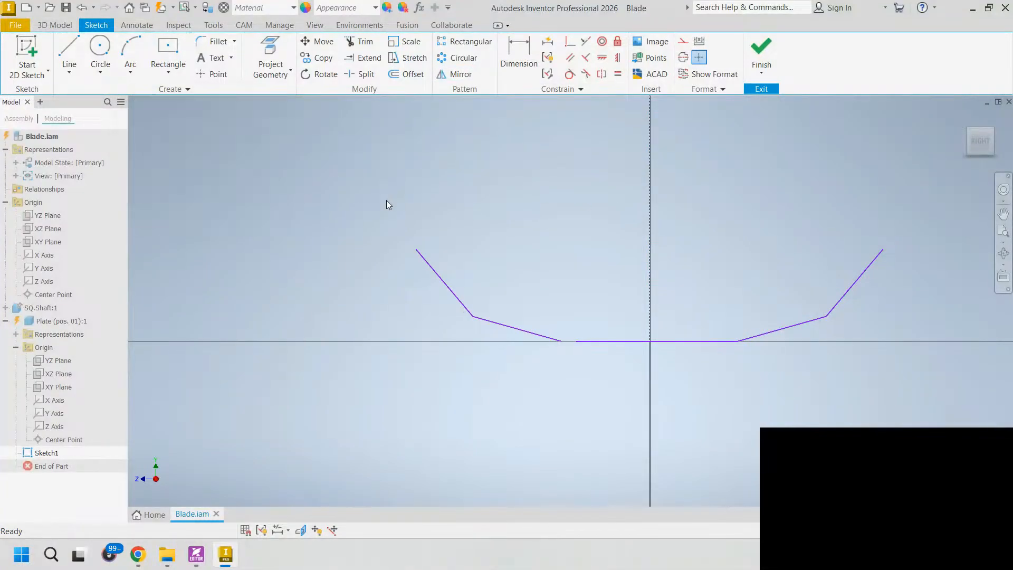
{"action": "mouse_move", "coordinate": [417, 252]}
{"action": "left_mouse_down"}
{"action": "mouse_move", "coordinate": [364, 242]}
{"action": "mouse_move", "coordinate": [396, 247]}
{"action": "mouse_move", "coordinate": [376, 249]}
{"action": "left_mouse_up"}
- Make the base line's open end coincident with the inner end of the mirrored sloped lines
{"action": "scroll", "coordinate": [580, 363], "scroll_direction": "up", "scroll_amount": 5}
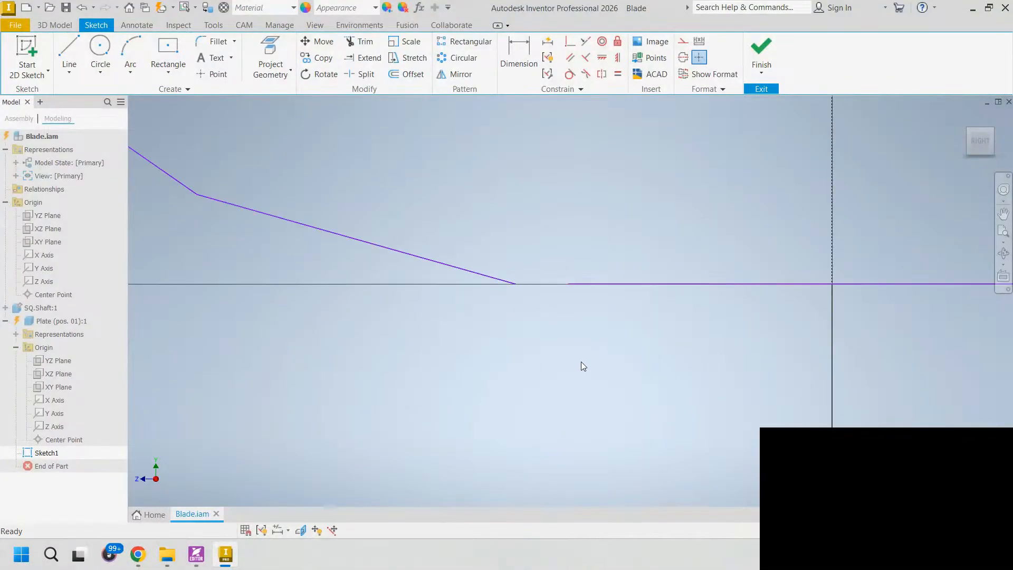
{"action": "left_click", "coordinate": [515, 284]}
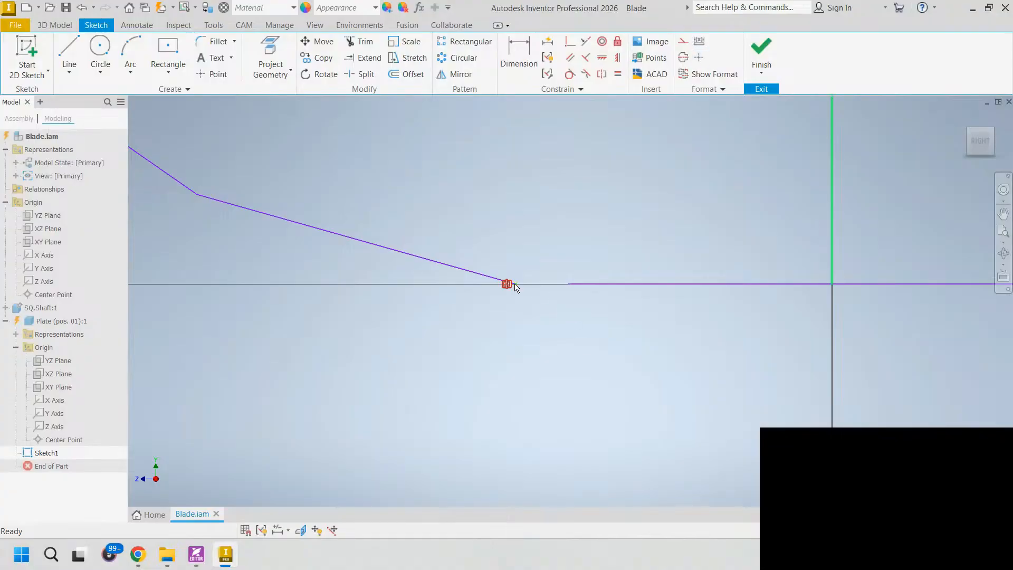
{"action": "left_click", "coordinate": [562, 325]}
{"action": "left_click", "coordinate": [570, 43]}
{"action": "left_click", "coordinate": [568, 285]}
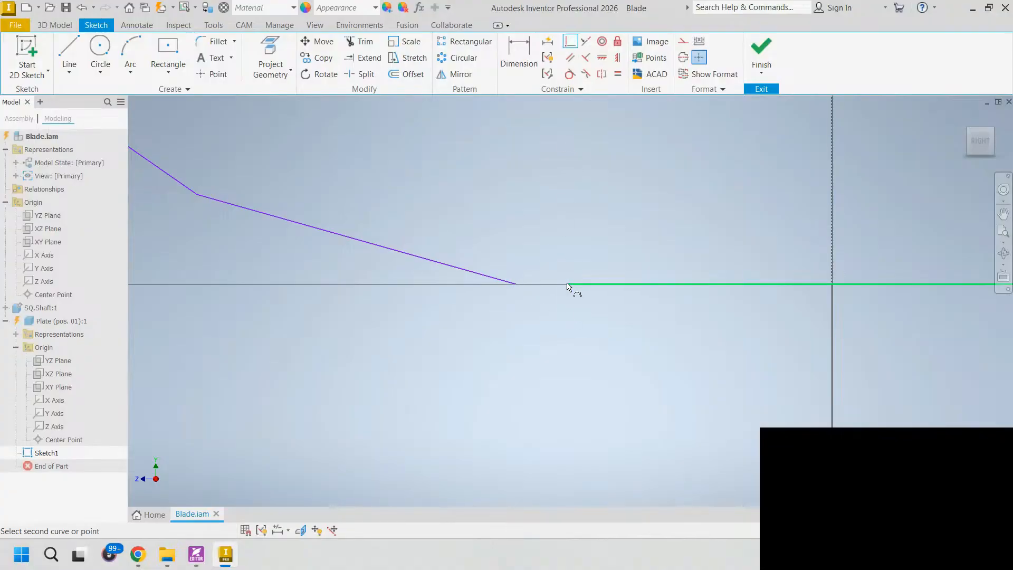
{"action": "left_click", "coordinate": [516, 284]}
{"action": "scroll", "coordinate": [556, 341], "scroll_direction": "down", "scroll_amount": 3}
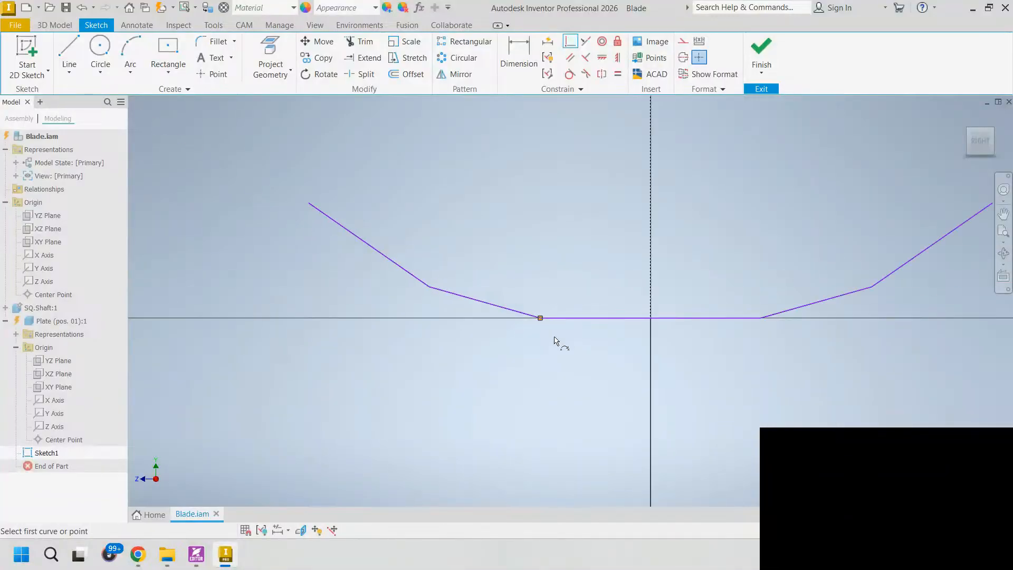
{"action": "middle_click_drag", "start_coordinate": [585, 345], "coordinate": [509, 335]}
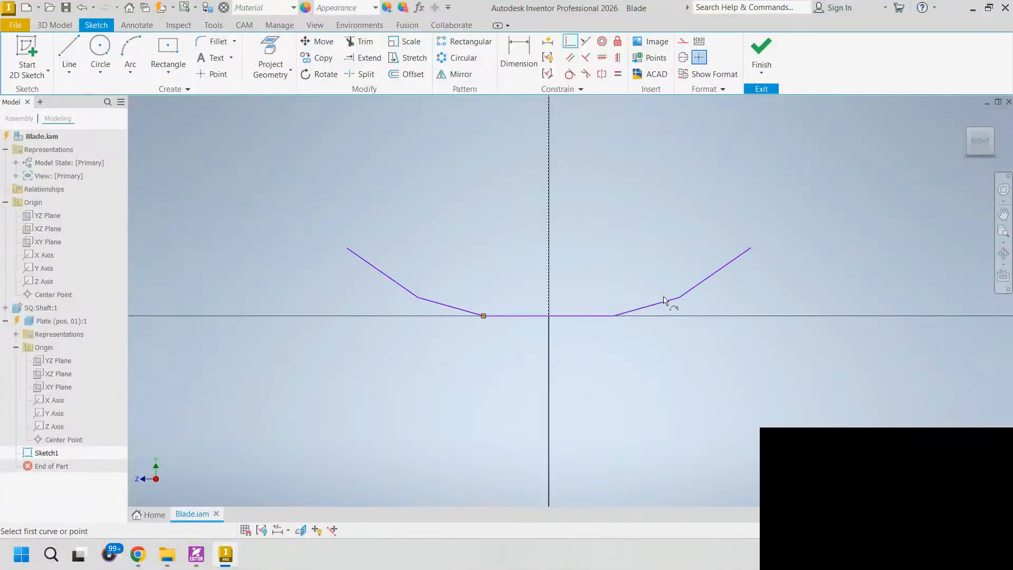
- Stretch the profile by pulling the bend point and the outer end of the sloped lines outward
{"action": "key", "text": "Escape"}
{"action": "left_click_drag", "start_coordinate": [680, 298], "coordinate": [703, 296]}
{"action": "left_click_drag", "start_coordinate": [750, 248], "coordinate": [804, 230]}
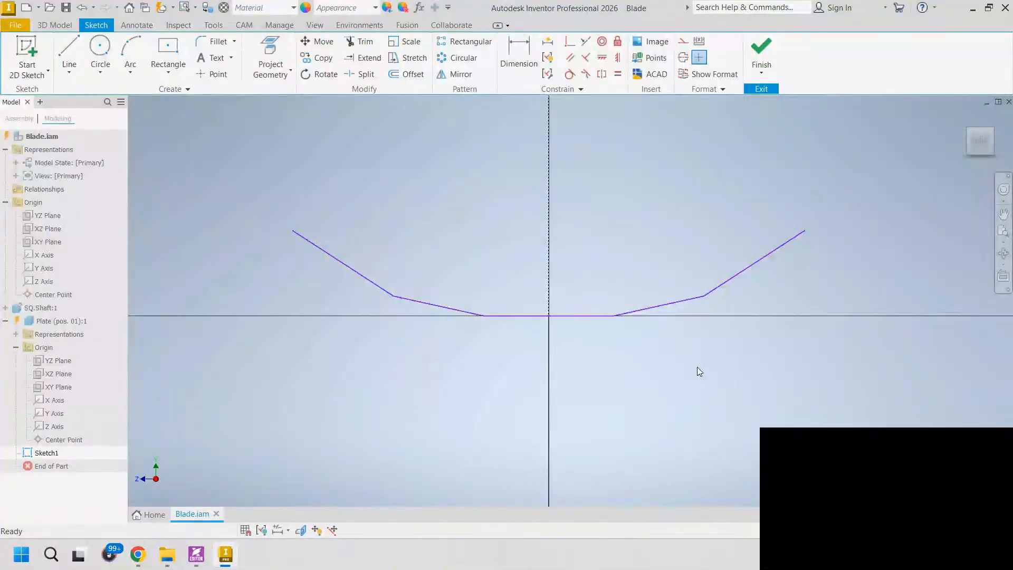
- Draw a centre-point rectangle on the vertical axis below the base line, with its upper edge above the base line
{"action": "left_click", "coordinate": [174, 54]}
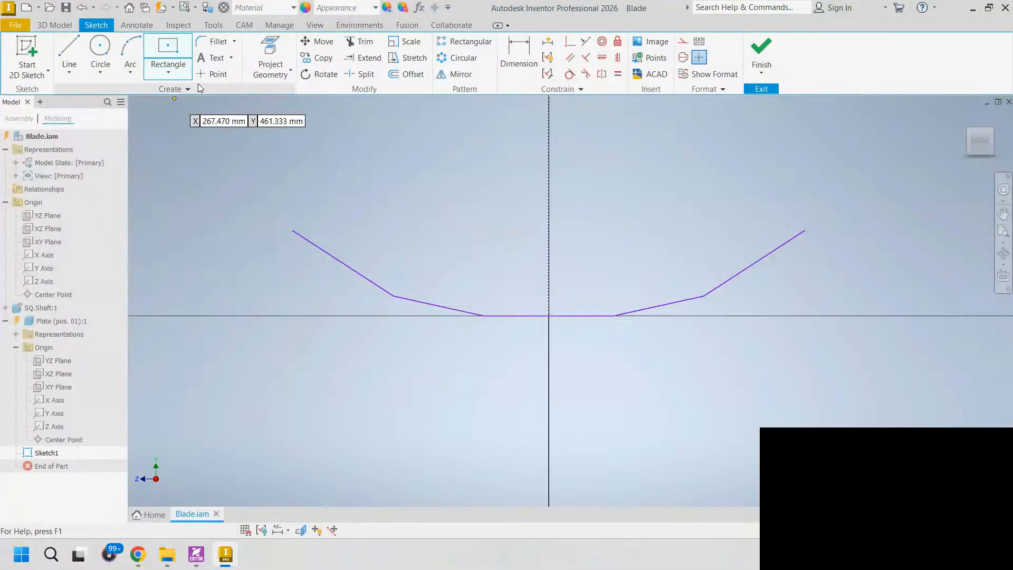
{"action": "left_click", "coordinate": [549, 356]}
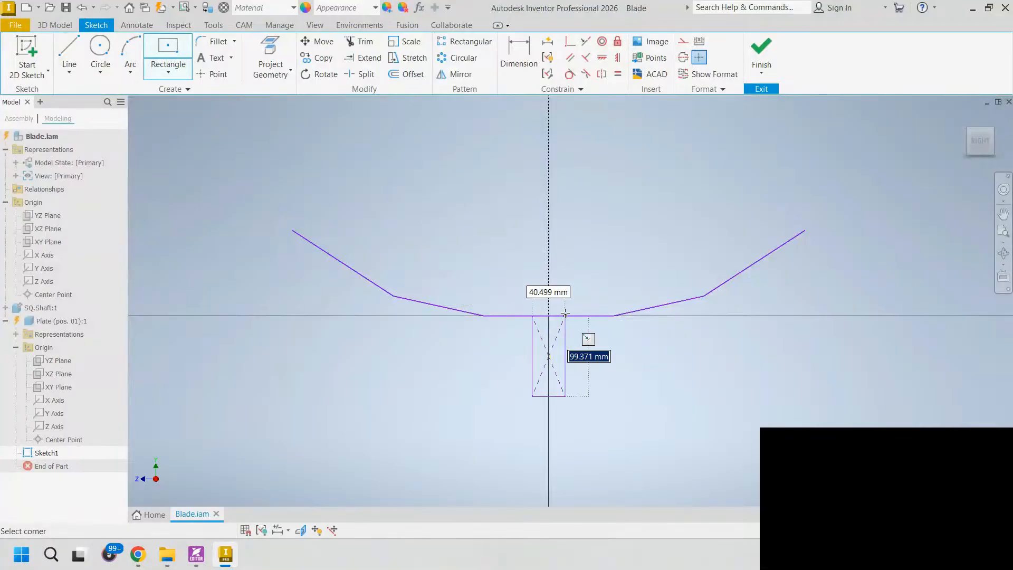
{"action": "key", "text": "Escape"}
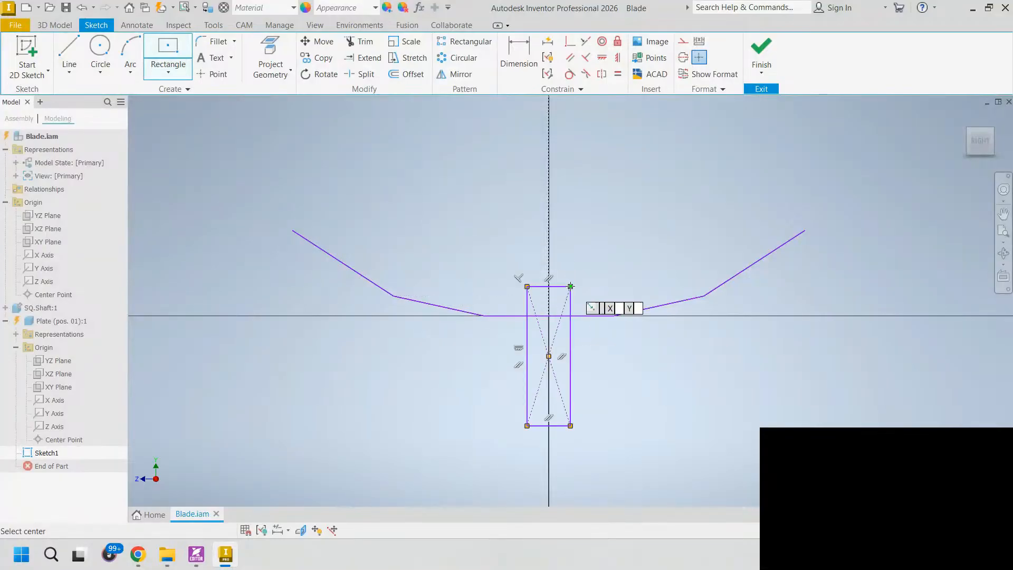
{"action": "left_click", "coordinate": [570, 286]}
{"action": "key", "text": "Escape"}
- Trim the rectangle below the base line and the base segment between its sides, and remove its diagonals to leave an open notch
{"action": "left_click", "coordinate": [362, 40]}
{"action": "left_click", "coordinate": [570, 352]}
{"action": "left_click", "coordinate": [545, 425]}
{"action": "left_click", "coordinate": [528, 374]}
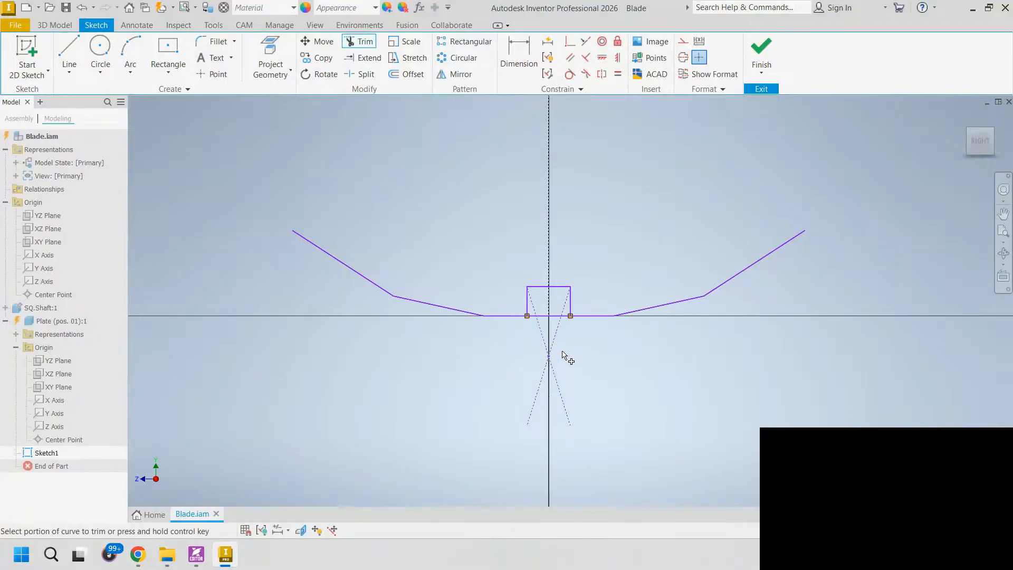
{"action": "left_click", "coordinate": [554, 318]}
{"action": "scroll", "coordinate": [585, 364], "scroll_direction": "up", "scroll_amount": 5}
{"action": "left_click", "coordinate": [515, 201]}
{"action": "left_click", "coordinate": [399, 200]}
{"action": "left_click", "coordinate": [477, 256]}
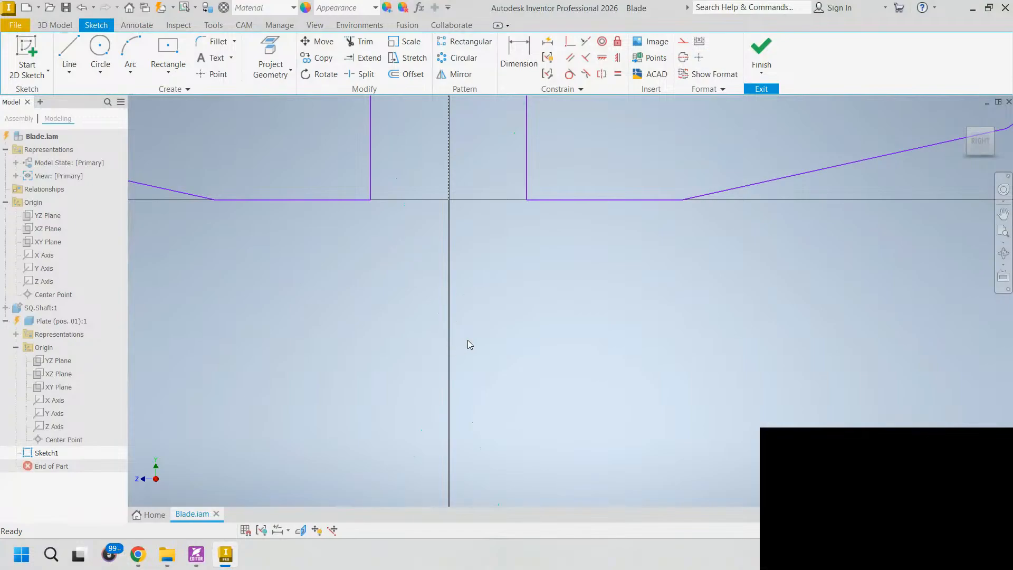
- Make the notch's upper corners symmetric about the vertical construction line and pull the notch slightly narrower
{"action": "middle_click_drag", "start_coordinate": [466, 273], "coordinate": [502, 364]}
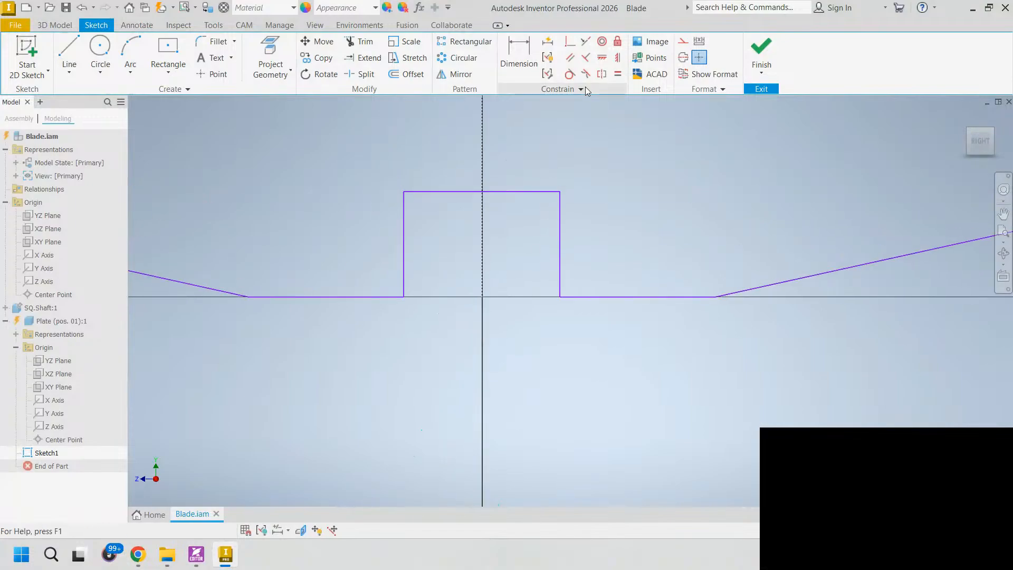
{"action": "left_click", "coordinate": [602, 74]}
{"action": "left_click", "coordinate": [560, 197]}
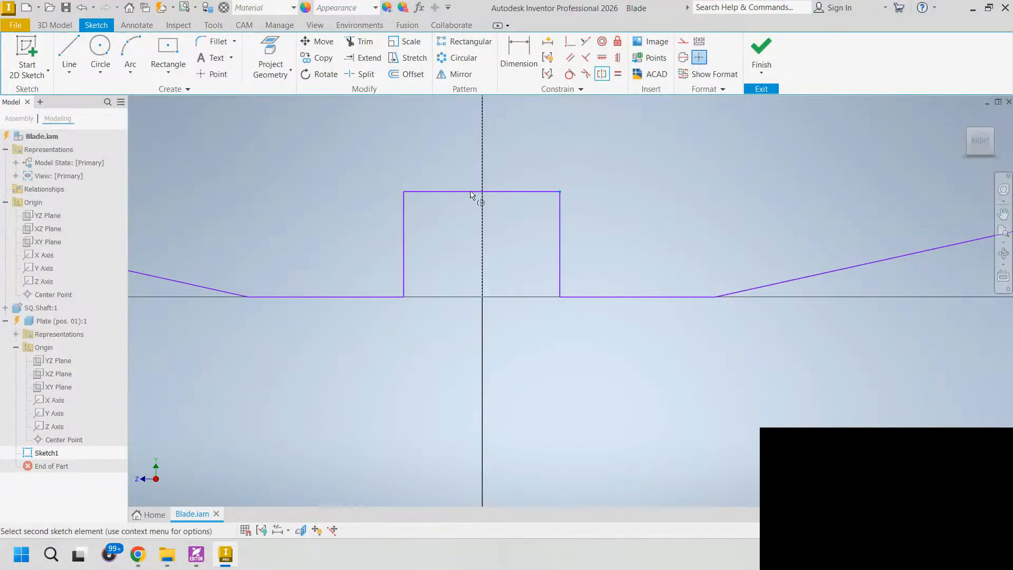
{"action": "left_click", "coordinate": [404, 198]}
{"action": "left_click", "coordinate": [483, 168]}
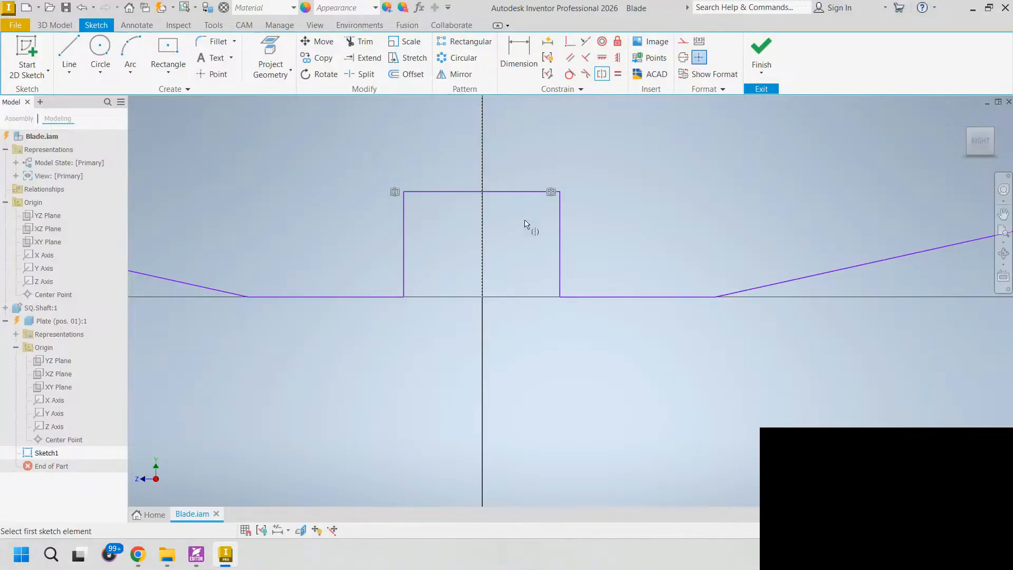
{"action": "left_click", "coordinate": [540, 297]}
{"action": "left_click", "coordinate": [404, 297]}
{"action": "mouse_move", "coordinate": [560, 191]}
{"action": "left_mouse_down"}
{"action": "mouse_move", "coordinate": [570, 175]}
{"action": "mouse_move", "coordinate": [553, 193]}
{"action": "left_mouse_up"}
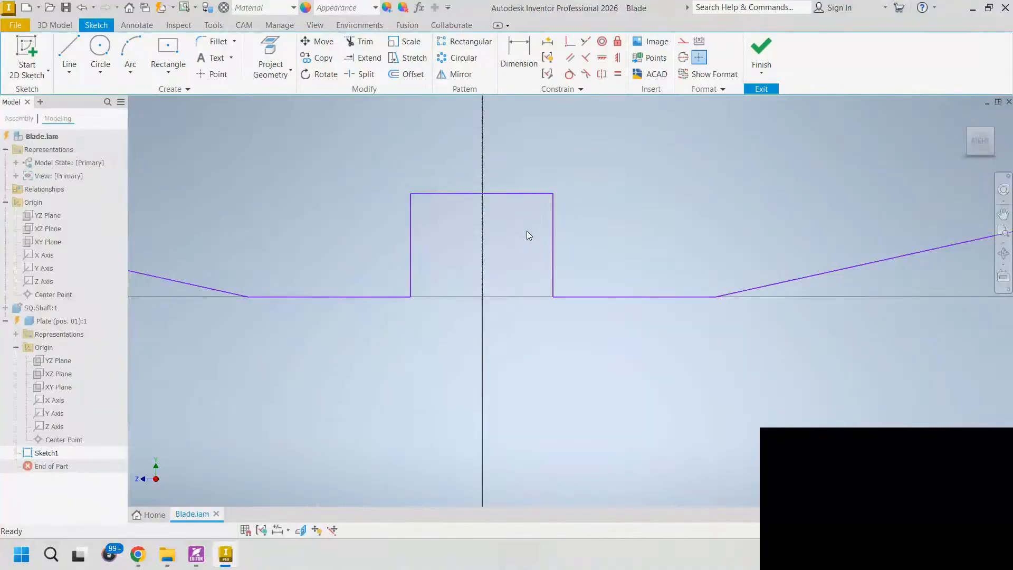
- Dimension the distance from the notch's side to the vertical construction line as 81 mm
{"action": "left_click", "coordinate": [516, 60]}
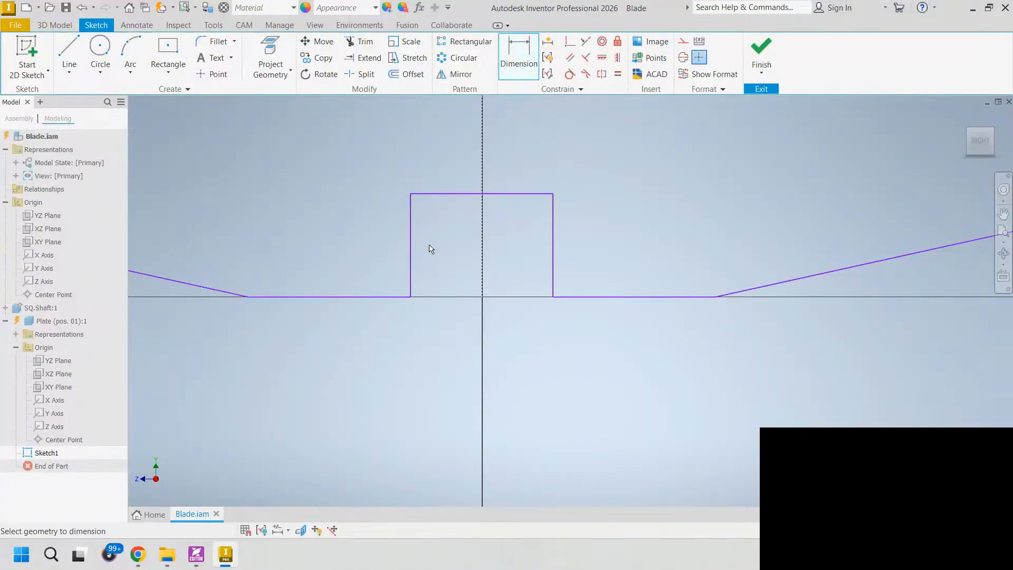
{"action": "key", "text": "Escape"}
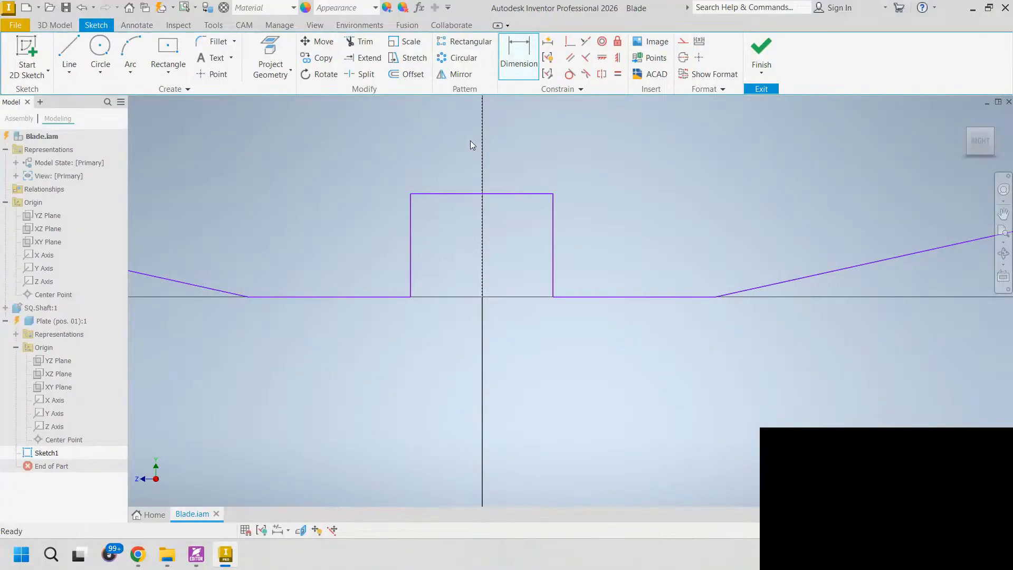
{"action": "left_click", "coordinate": [523, 58]}
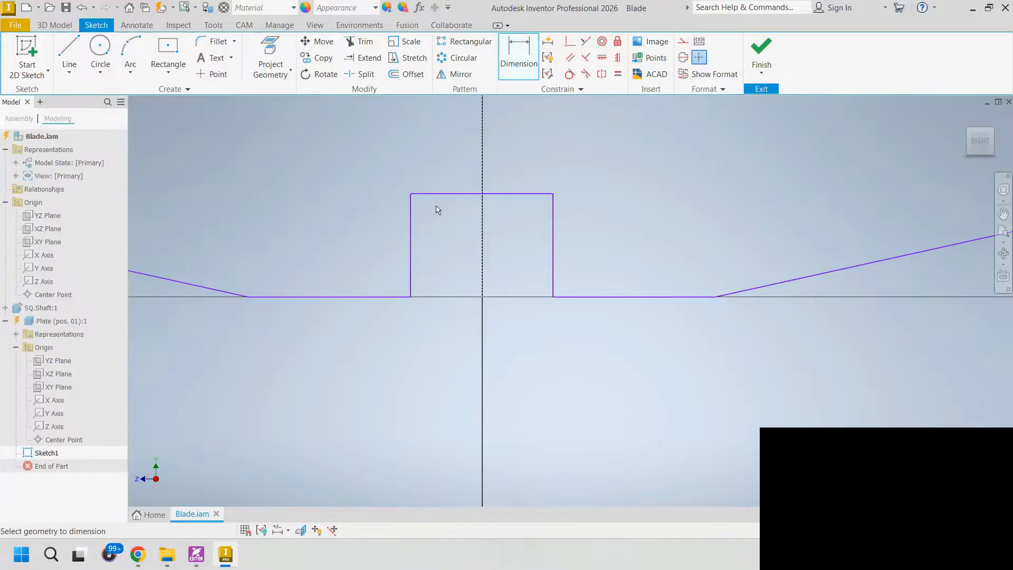
{"action": "left_click", "coordinate": [411, 214]}
{"action": "left_click", "coordinate": [483, 228]}
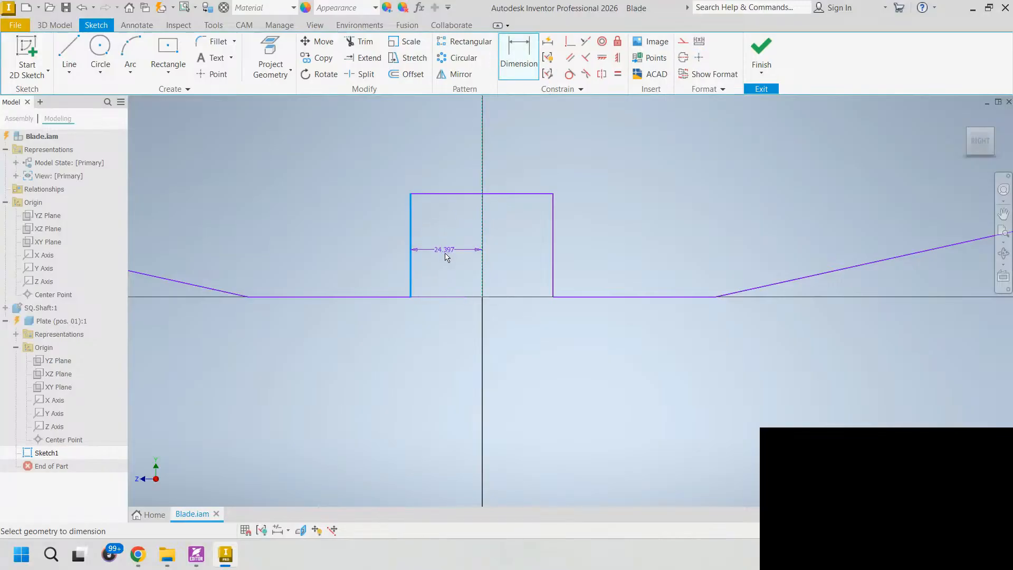
{"action": "left_click", "coordinate": [449, 329]}
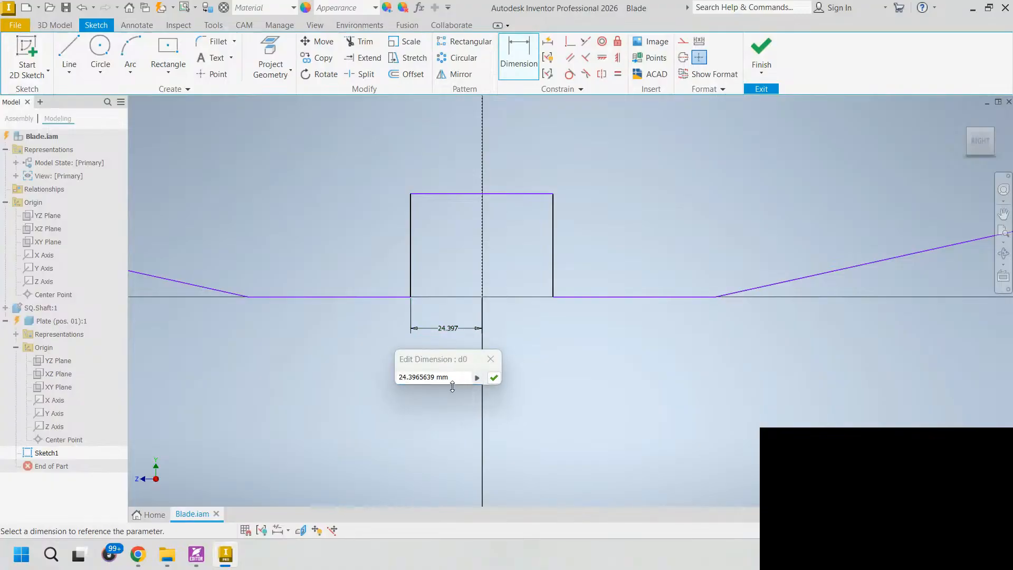
{"action": "type", "text": "81"}
{"action": "key", "text": "Return"}
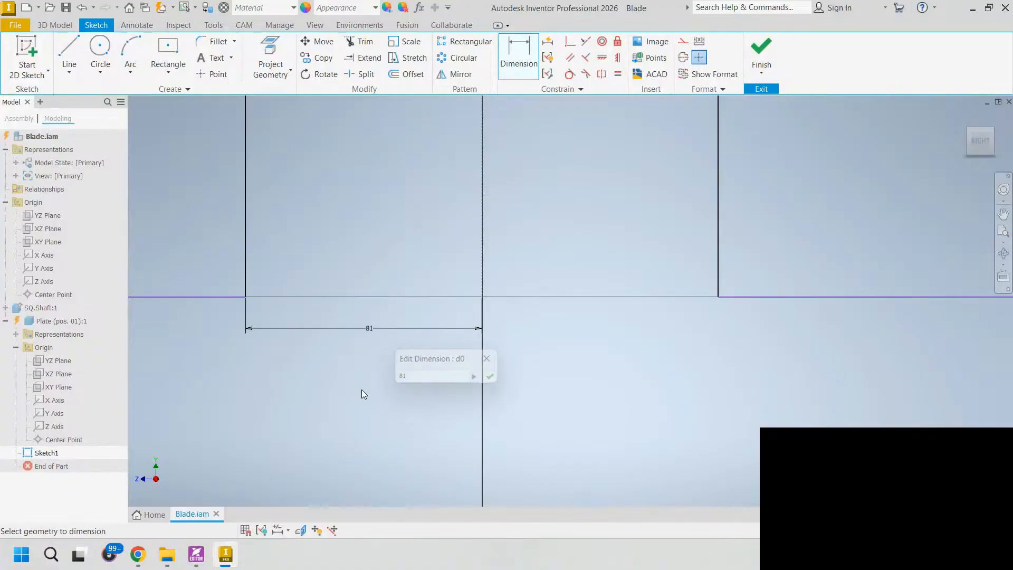
- Dimension the notch's height above the base line as 81 mm
{"action": "scroll", "coordinate": [362, 390], "scroll_direction": "down", "scroll_amount": 6}
{"action": "middle_click_drag", "start_coordinate": [351, 395], "coordinate": [500, 357]}
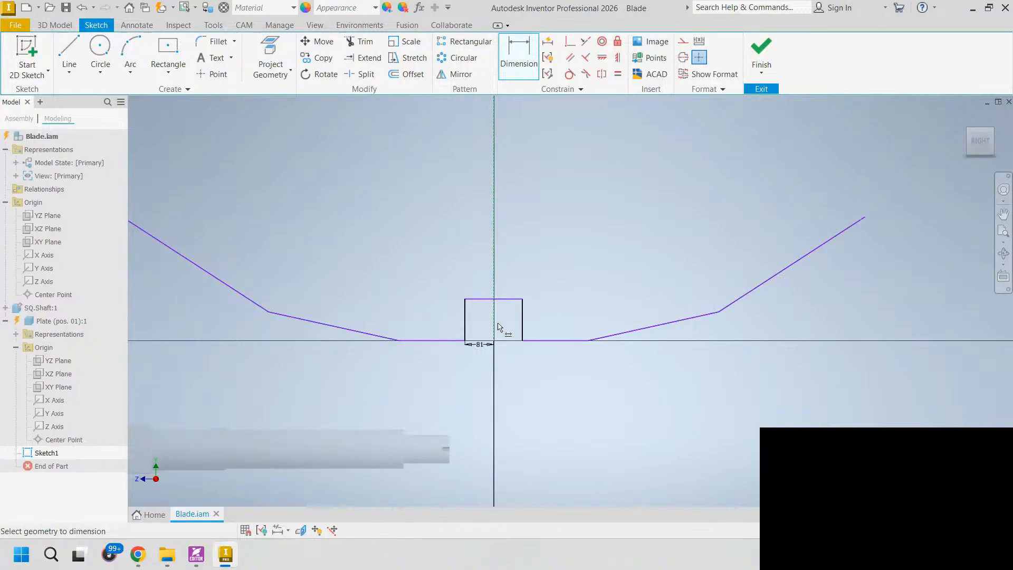
{"action": "left_click", "coordinate": [513, 299]}
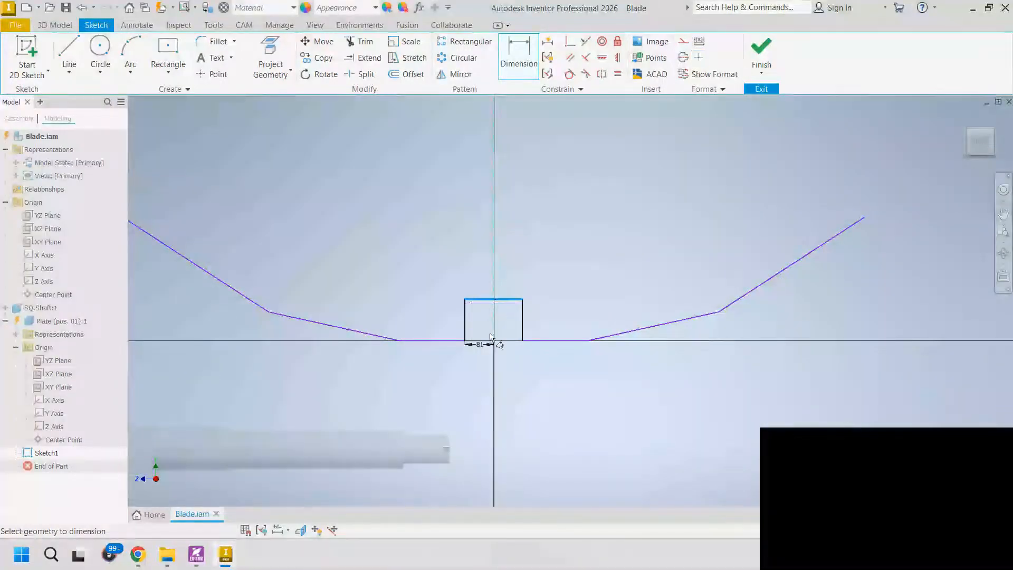
{"action": "left_click", "coordinate": [452, 340]}
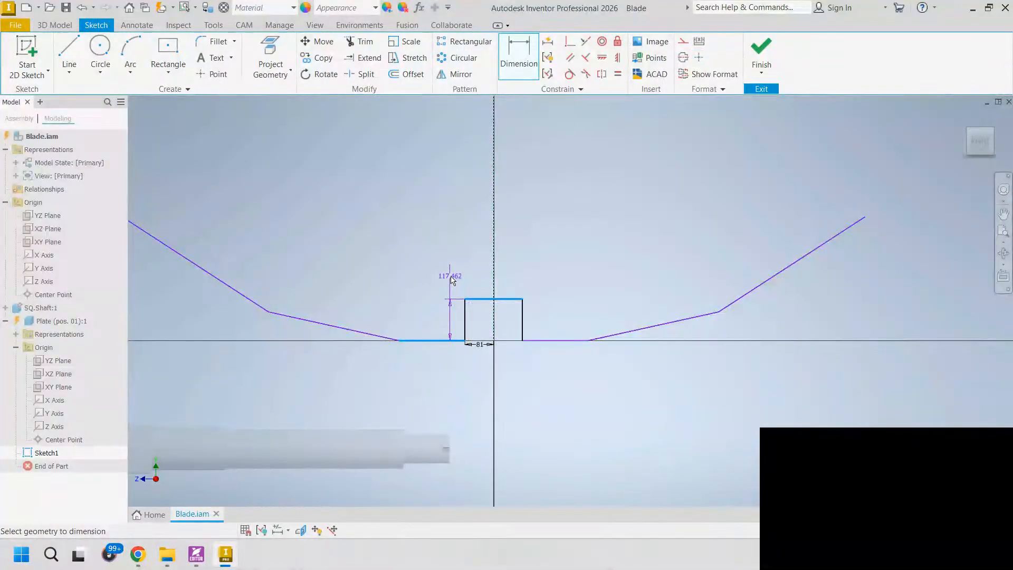
{"action": "left_click", "coordinate": [452, 275]}
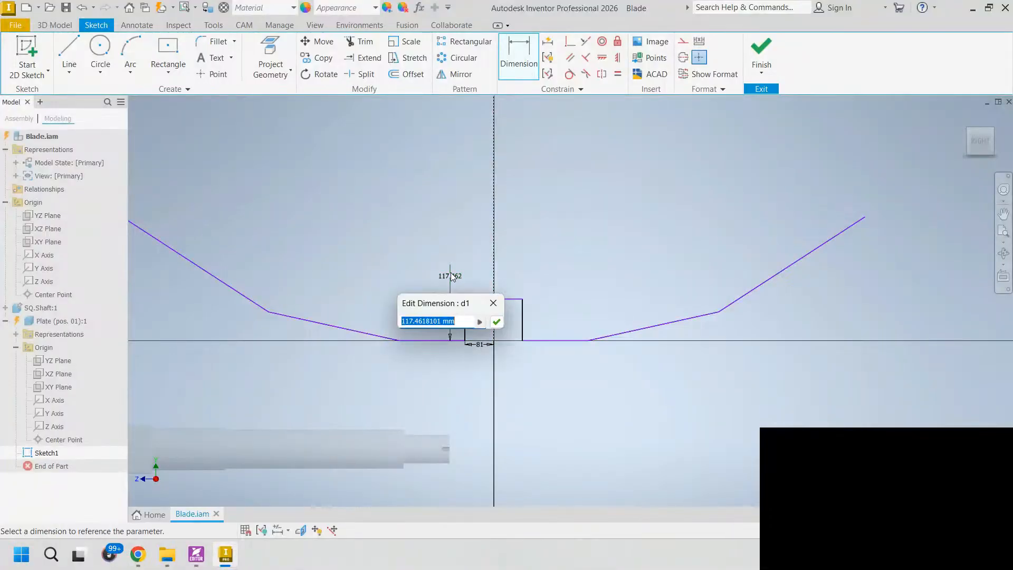
{"action": "type", "text": "81"}
{"action": "key", "text": "Return"}
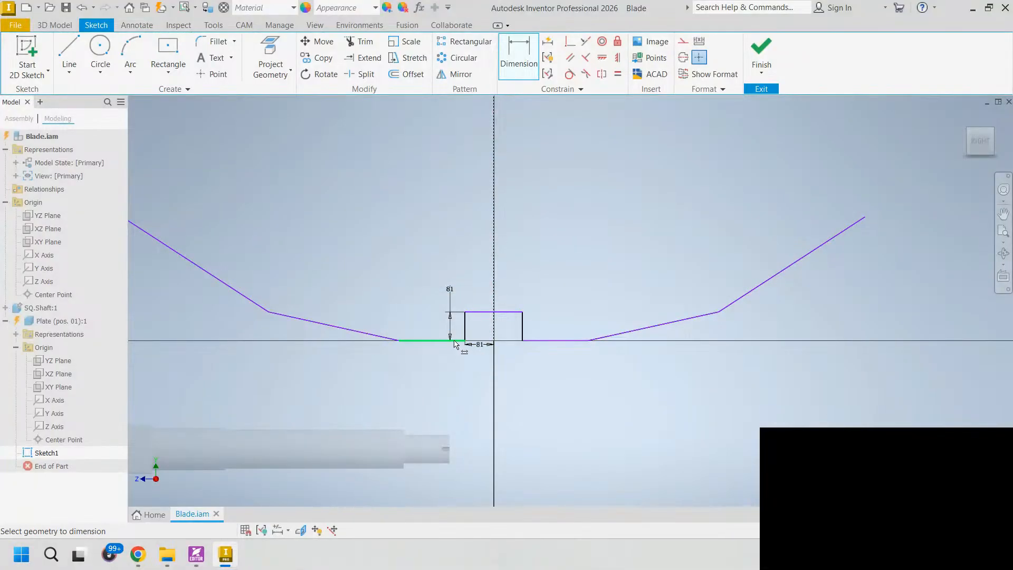
- Dimension the flat base segment beside the notch as 96 mm long
{"action": "left_click", "coordinate": [399, 340]}
{"action": "left_click", "coordinate": [465, 341]}
{"action": "left_click", "coordinate": [436, 363]}
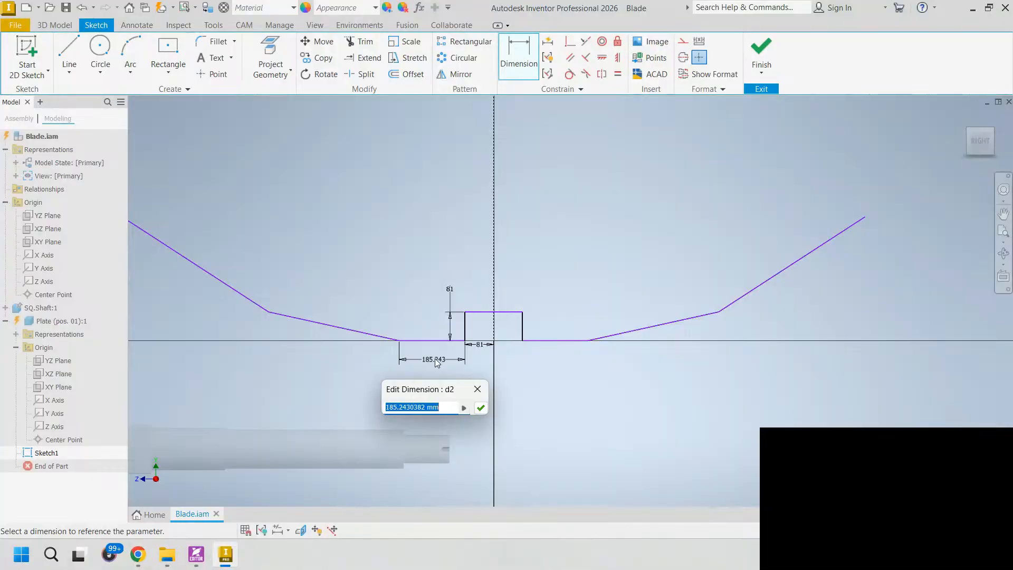
{"action": "type", "text": "96"}
{"action": "key", "text": "Return"}
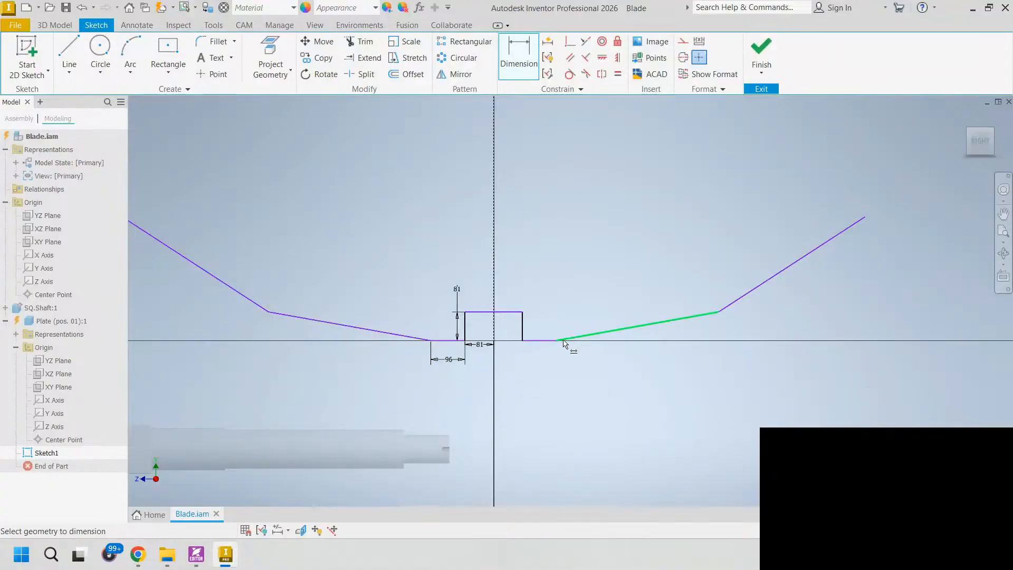
- Dimension the horizontal span of the gently sloped segment beside the flat base as 333 mm
{"action": "left_click", "coordinate": [431, 341]}
{"action": "left_click", "coordinate": [269, 312]}
{"action": "left_click", "coordinate": [330, 381]}
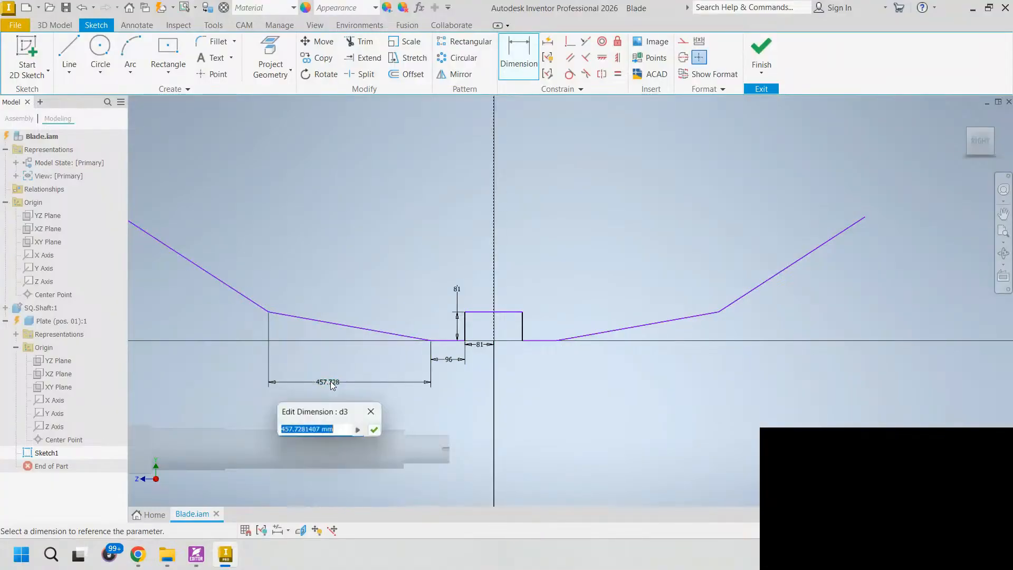
{"action": "type", "text": "333"}
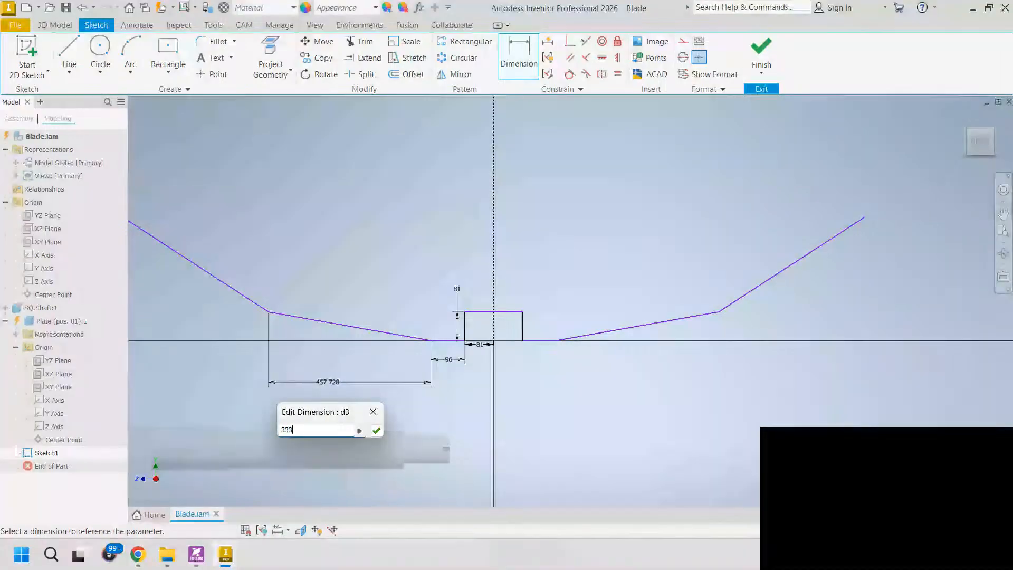
{"action": "key", "text": "Return"}
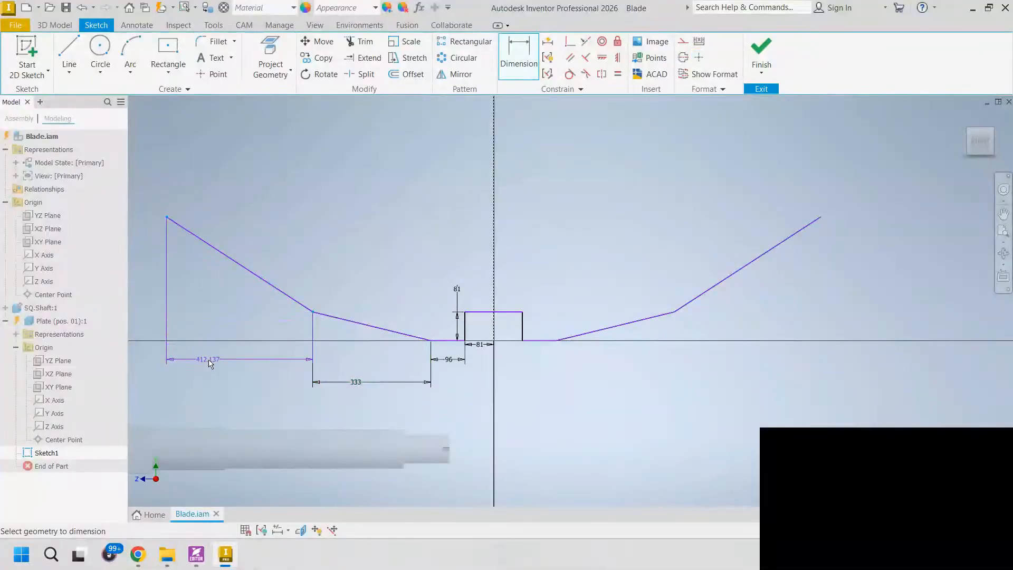
- Dimension the horizontal span of the steep outer segment as 567 mm
{"action": "left_click", "coordinate": [233, 379]}
{"action": "left_click", "coordinate": [236, 379]}
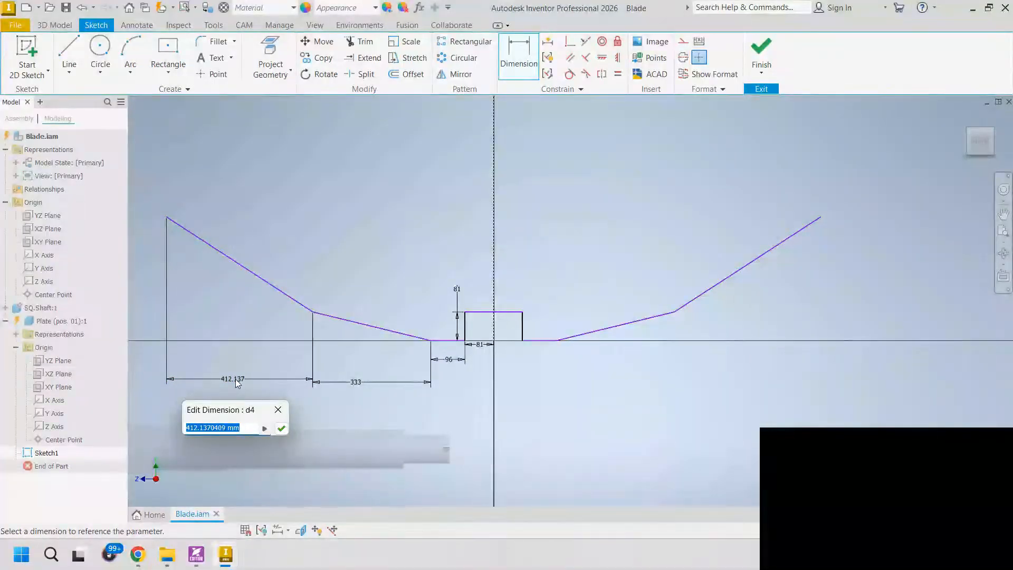
{"action": "type", "text": "56"}
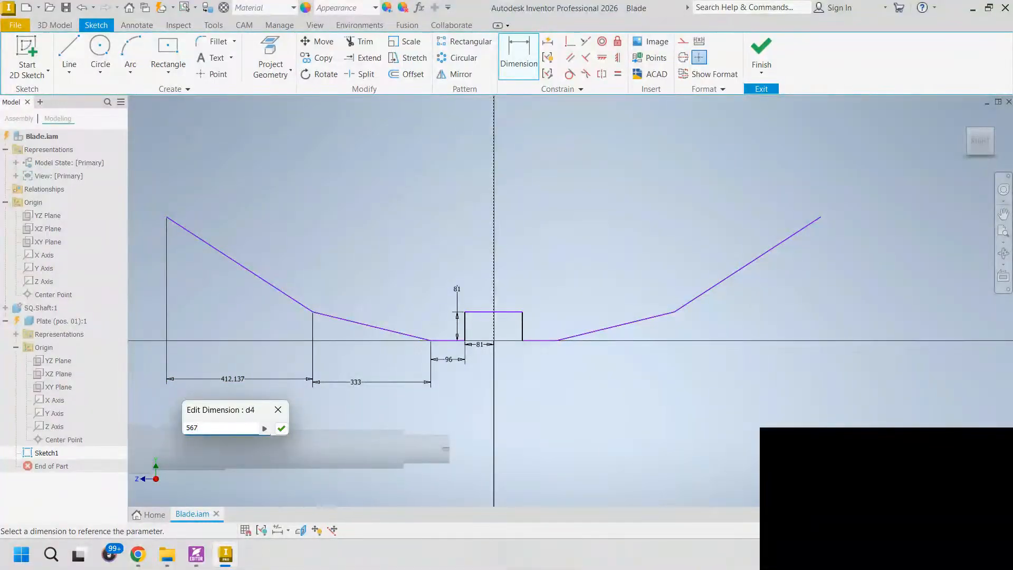
{"action": "type", "text": "7"}
{"action": "left_click", "coordinate": [281, 429]}
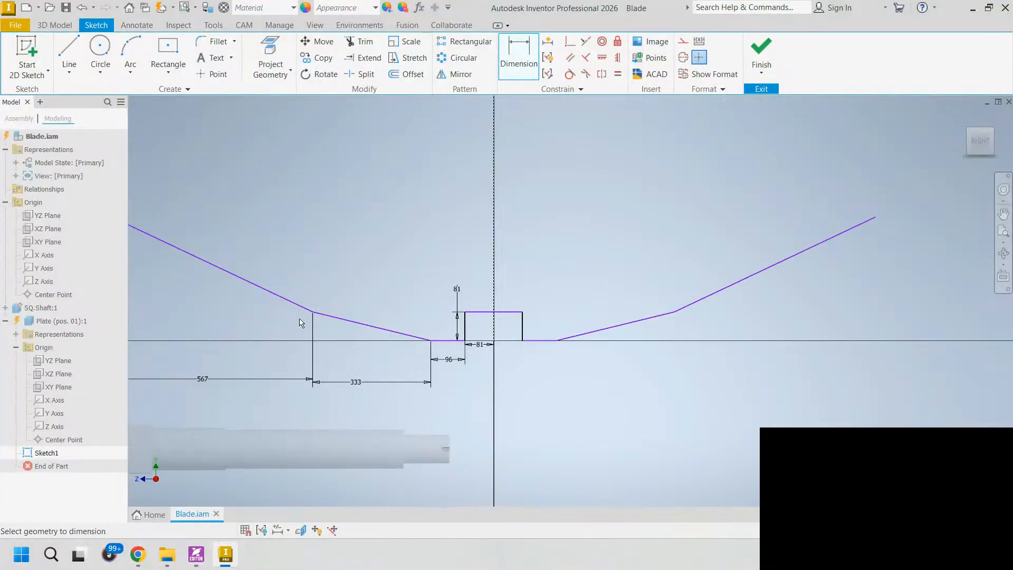
{"action": "key", "text": "Escape"}
- Make the flat base segment collinear with the plate's Z axis and convert the projected axis to a construction line
{"action": "left_click", "coordinate": [509, 311]}
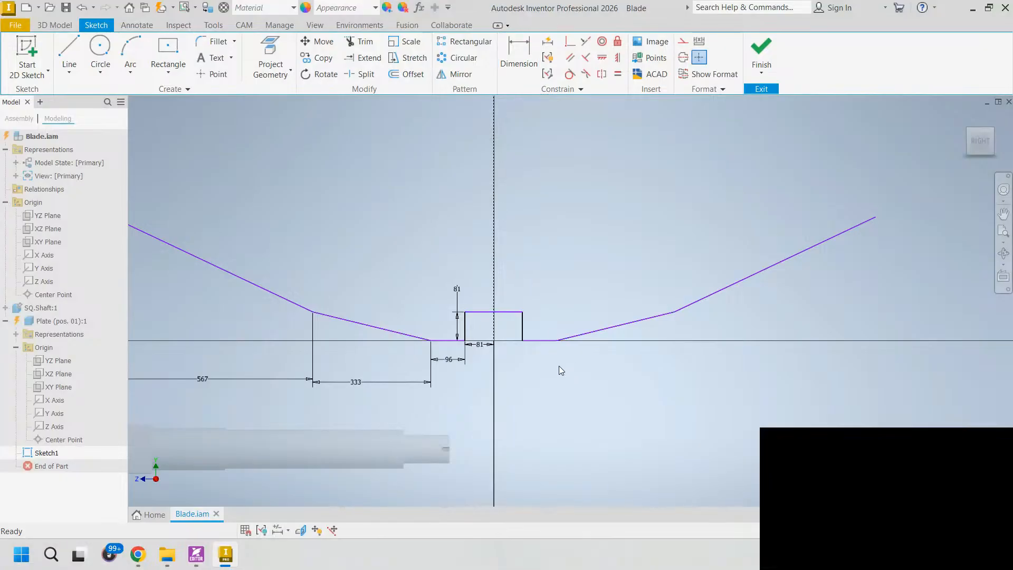
{"action": "mouse_move", "coordinate": [549, 340]}
{"action": "left_mouse_down"}
{"action": "mouse_move", "coordinate": [549, 323]}
{"action": "mouse_move", "coordinate": [541, 343]}
{"action": "left_mouse_up"}
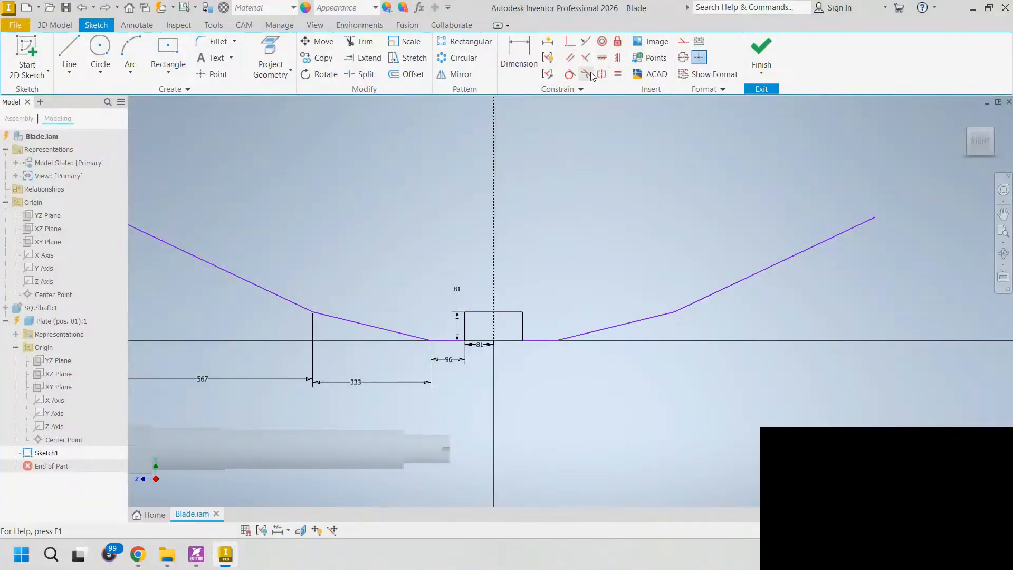
{"action": "left_click", "coordinate": [586, 45]}
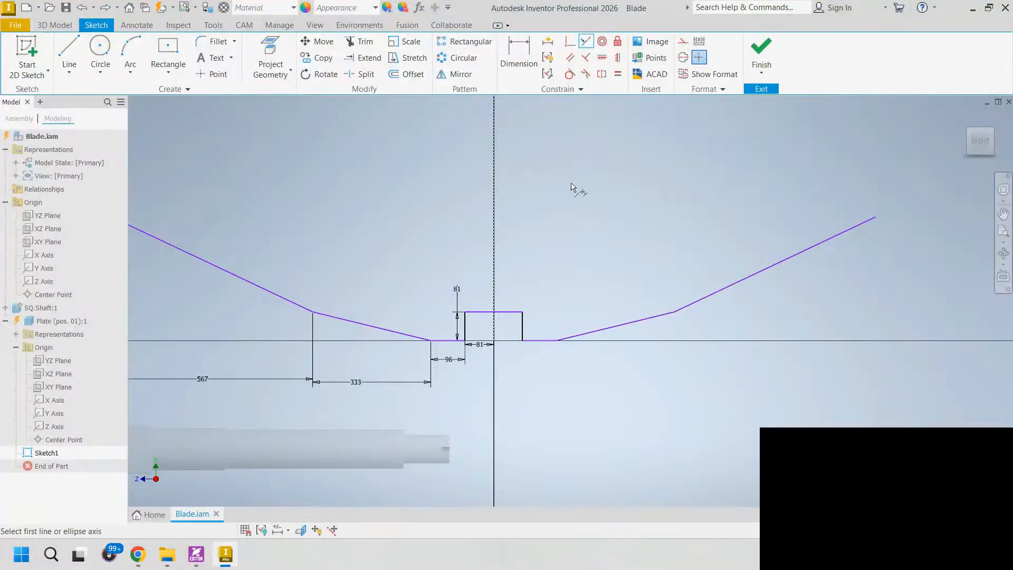
{"action": "left_click", "coordinate": [546, 340]}
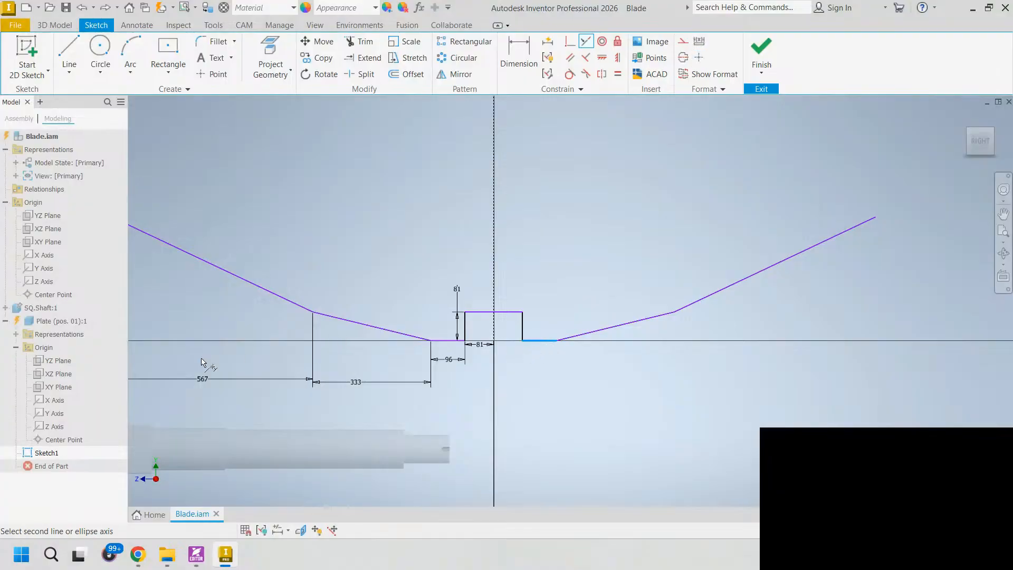
{"action": "left_click", "coordinate": [53, 426]}
{"action": "right_click", "coordinate": [676, 167]}
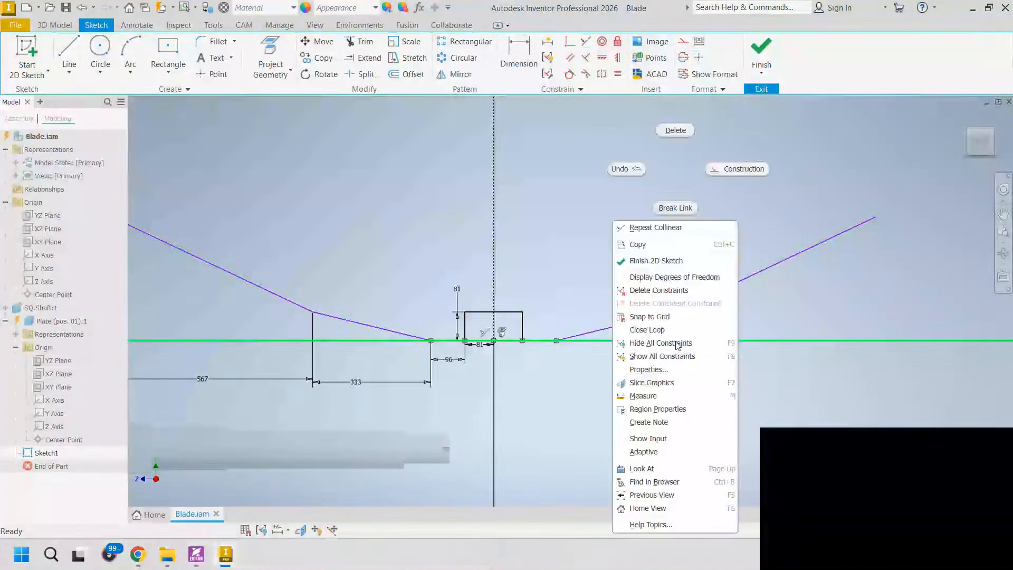
{"action": "left_click", "coordinate": [736, 165]}
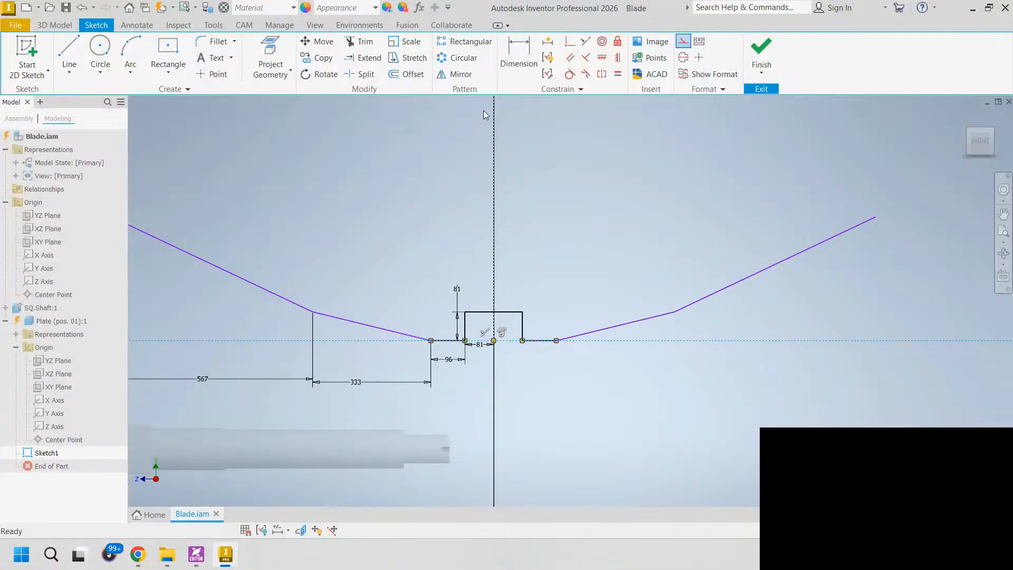
- Dimension the height of the corner between the two sloped segments above the horizontal construction line as 25 mm
{"action": "left_click", "coordinate": [519, 58]}
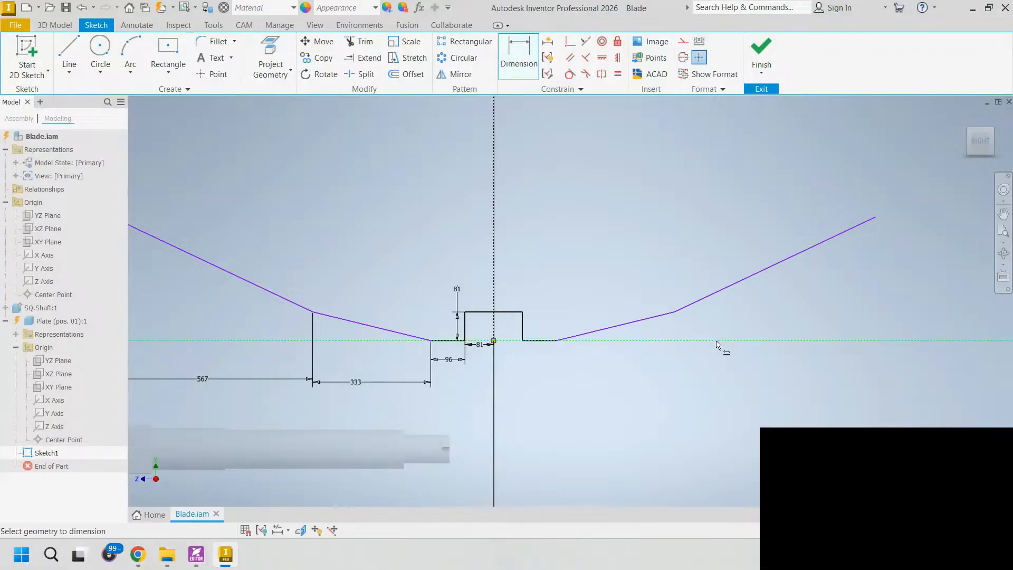
{"action": "left_click", "coordinate": [675, 341]}
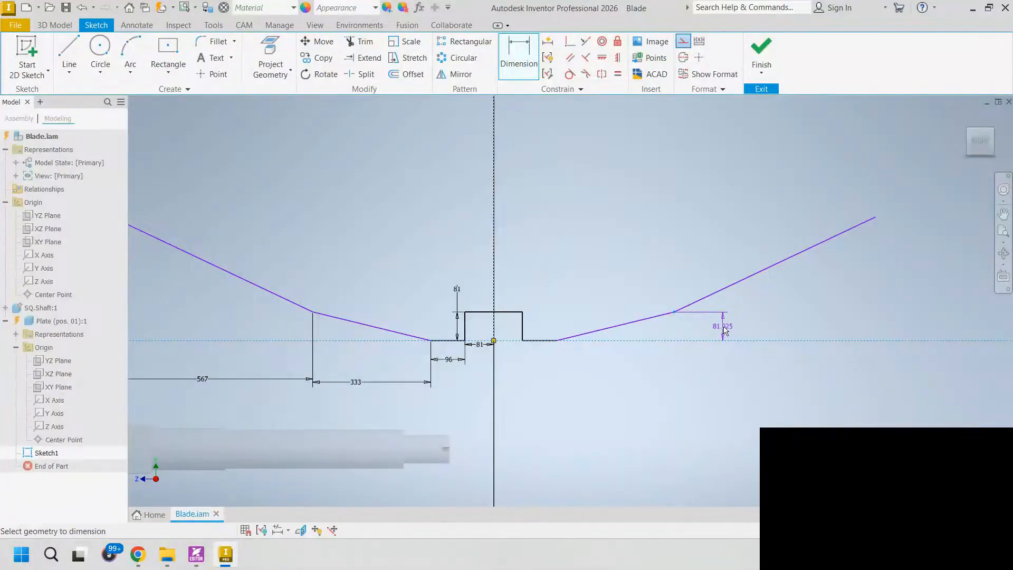
{"action": "left_click", "coordinate": [724, 330]}
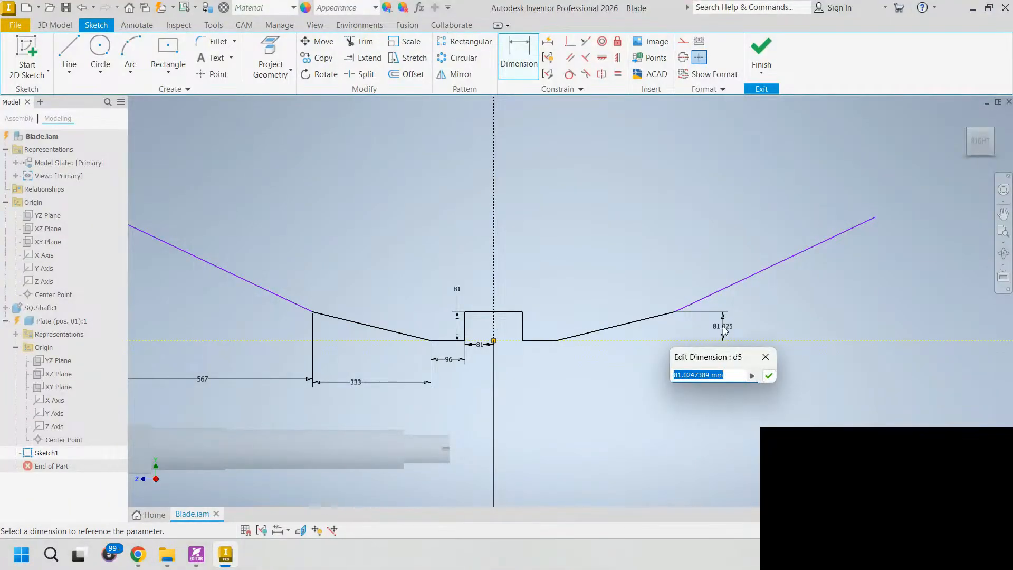
{"action": "type", "text": "25"}
{"action": "key", "text": "Return"}
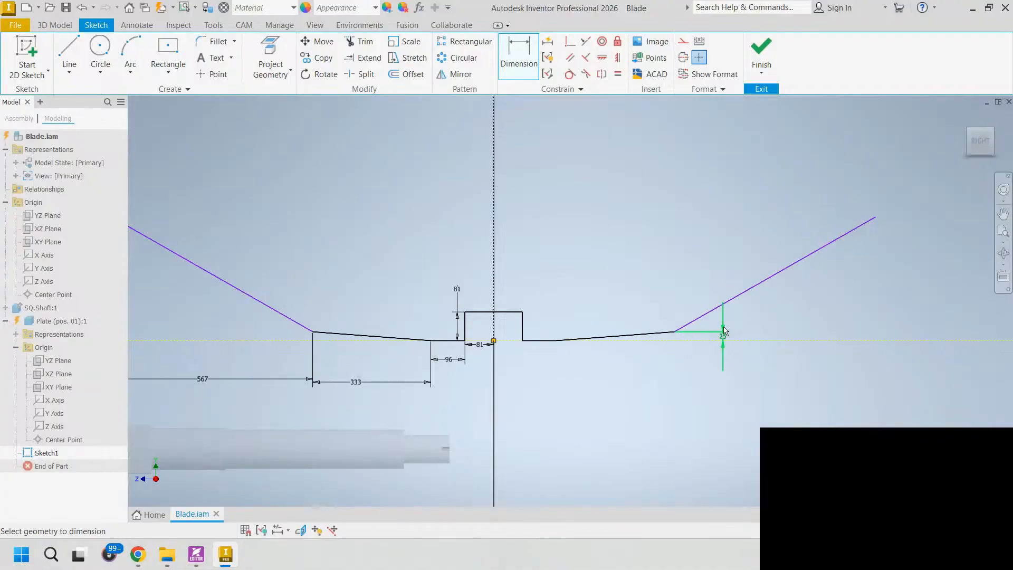
- Dimension the height of the steep segment's outer end above the horizontal construction line as 567 mm
{"action": "left_click", "coordinate": [874, 218]}
{"action": "left_click", "coordinate": [859, 340]}
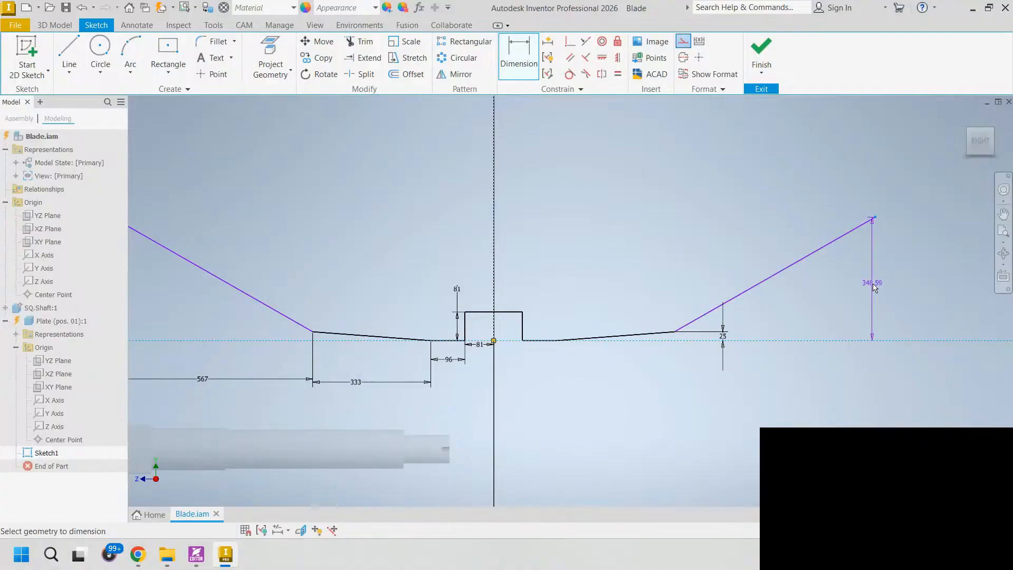
{"action": "left_click", "coordinate": [902, 293]}
{"action": "left_click", "coordinate": [902, 294]}
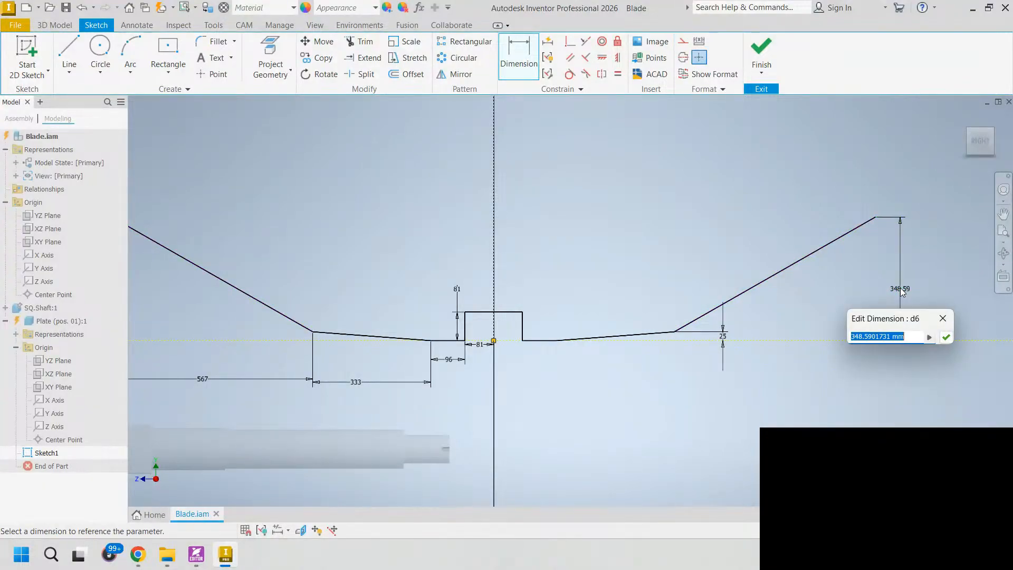
{"action": "type", "text": "56"}
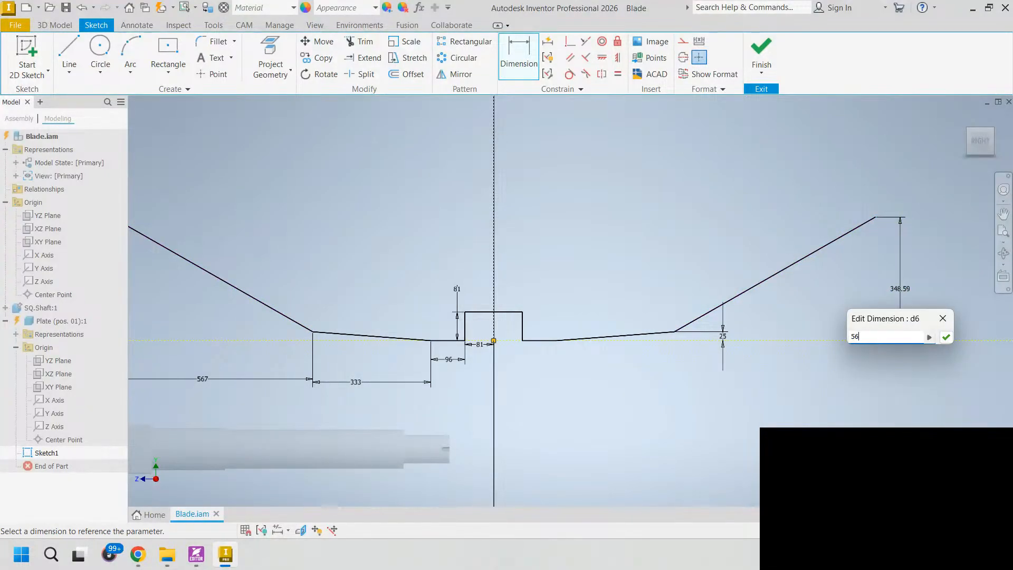
{"action": "key", "text": "Return"}
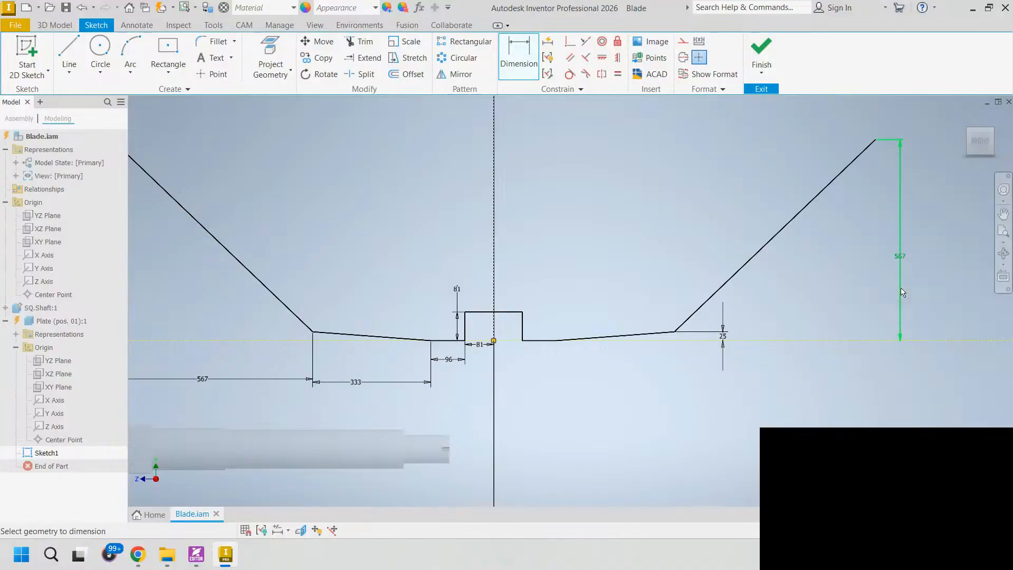
- Switch to the Foxit PDF drawing and examine the POS. 1 plate's height dimensions and outer arc radius, then return to Inventor
{"action": "scroll", "coordinate": [902, 293], "scroll_direction": "down", "scroll_amount": 5}
{"action": "middle_click_drag", "start_coordinate": [593, 290], "coordinate": [455, 301]}
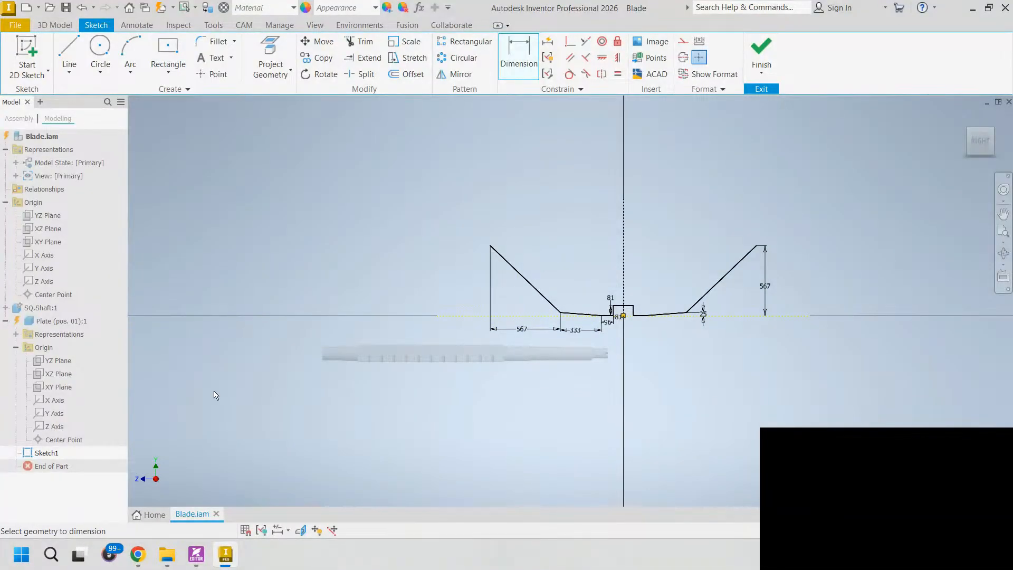
{"action": "left_click", "coordinate": [196, 554]}
{"action": "scroll", "coordinate": [547, 399], "scroll_direction": "up", "scroll_amount": 3, "text": "ctrl"}
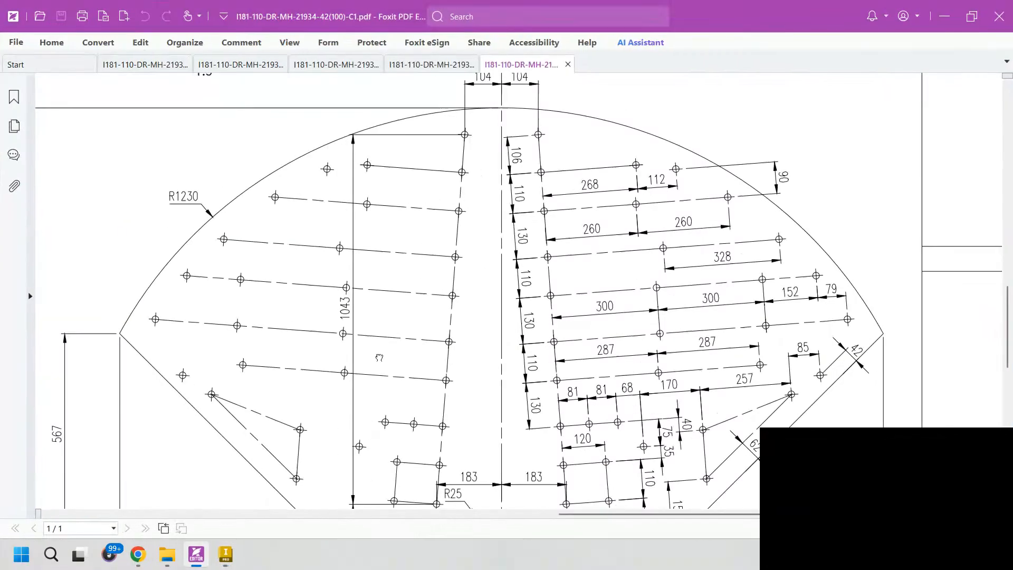
{"action": "left_click_drag", "start_coordinate": [690, 435], "coordinate": [676, 429]}
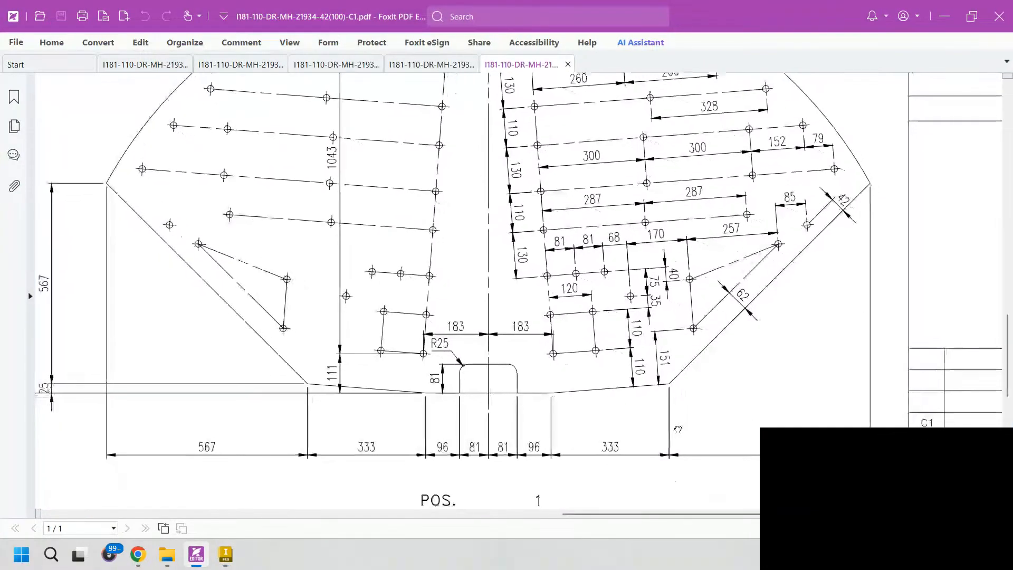
{"action": "mouse_move", "coordinate": [544, 383]}
{"action": "left_mouse_down"}
{"action": "mouse_move", "coordinate": [567, 464]}
{"action": "mouse_move", "coordinate": [580, 370]}
{"action": "left_mouse_up"}
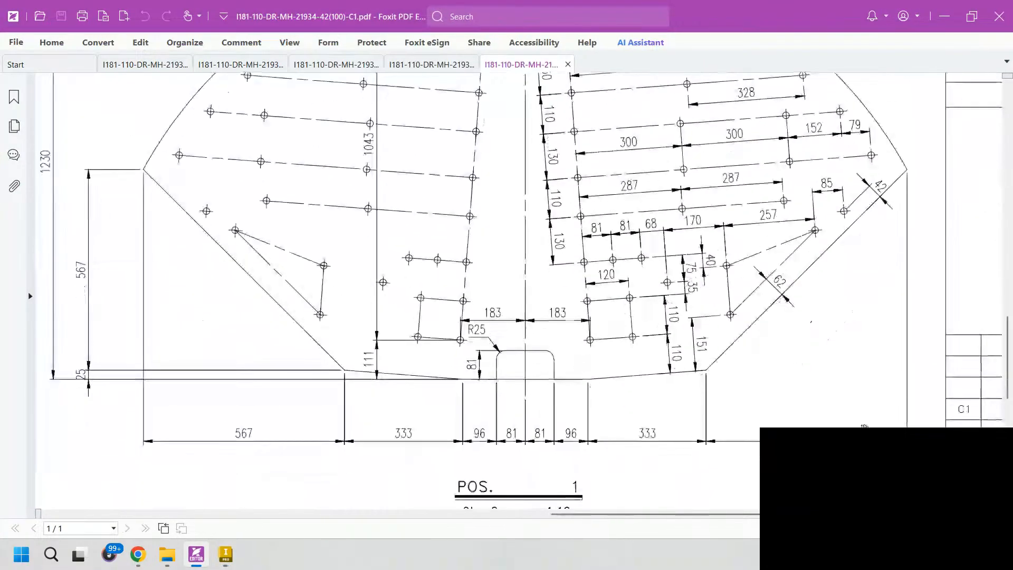
{"action": "left_click_drag", "start_coordinate": [202, 375], "coordinate": [293, 425]}
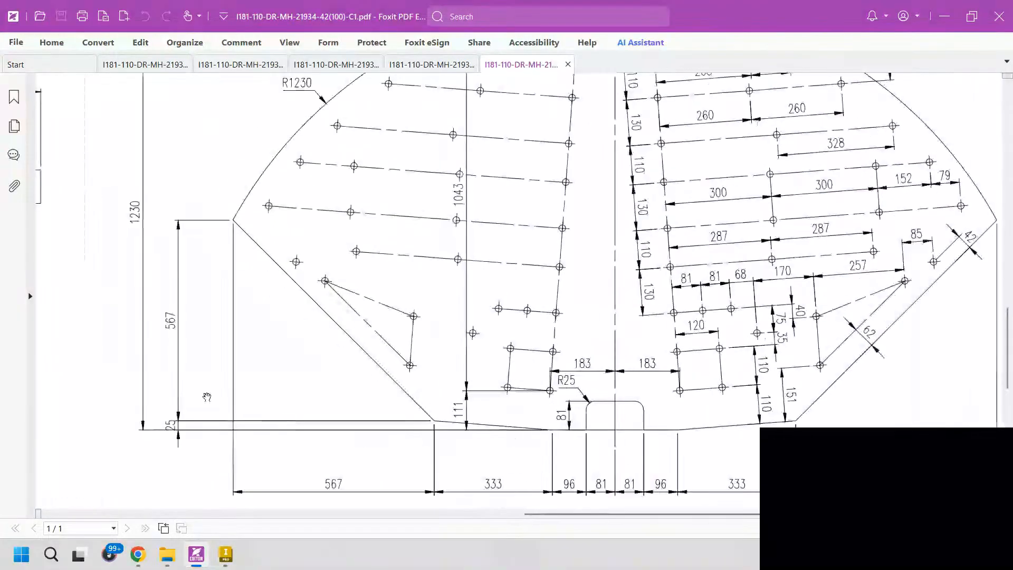
{"action": "mouse_move", "coordinate": [341, 254]}
{"action": "left_mouse_down"}
{"action": "mouse_move", "coordinate": [260, 249]}
{"action": "mouse_move", "coordinate": [199, 389]}
{"action": "left_mouse_up"}
{"action": "mouse_move", "coordinate": [424, 258]}
{"action": "left_mouse_down"}
{"action": "mouse_move", "coordinate": [547, 198]}
{"action": "mouse_move", "coordinate": [506, 188]}
{"action": "left_mouse_up"}
{"action": "left_click_drag", "start_coordinate": [276, 170], "coordinate": [252, 197]}
{"action": "left_click", "coordinate": [194, 554]}
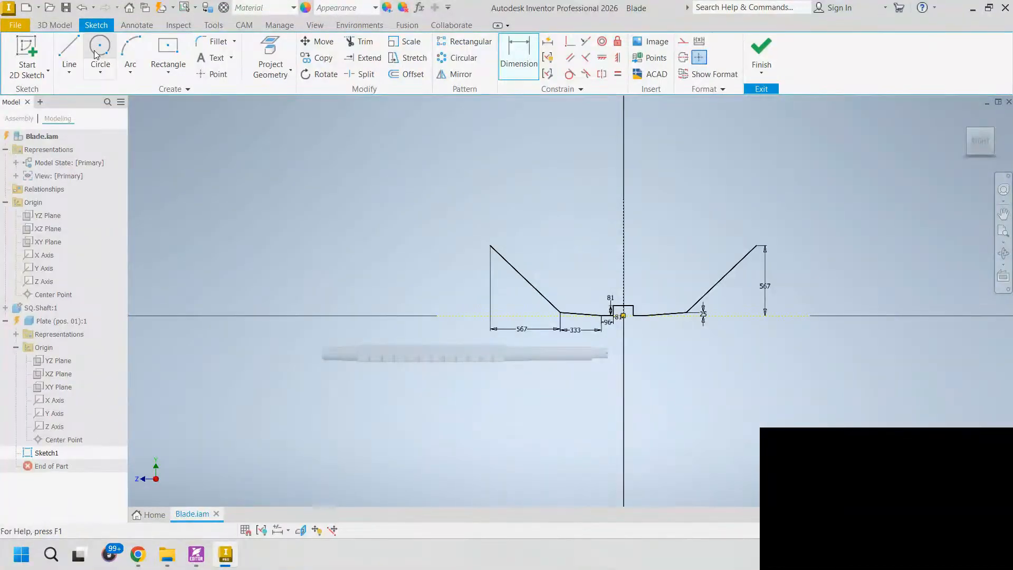
- Draw a circle with a radius of 1230 mm centred on the vertical construction line above the notch
{"action": "left_click", "coordinate": [99, 55]}
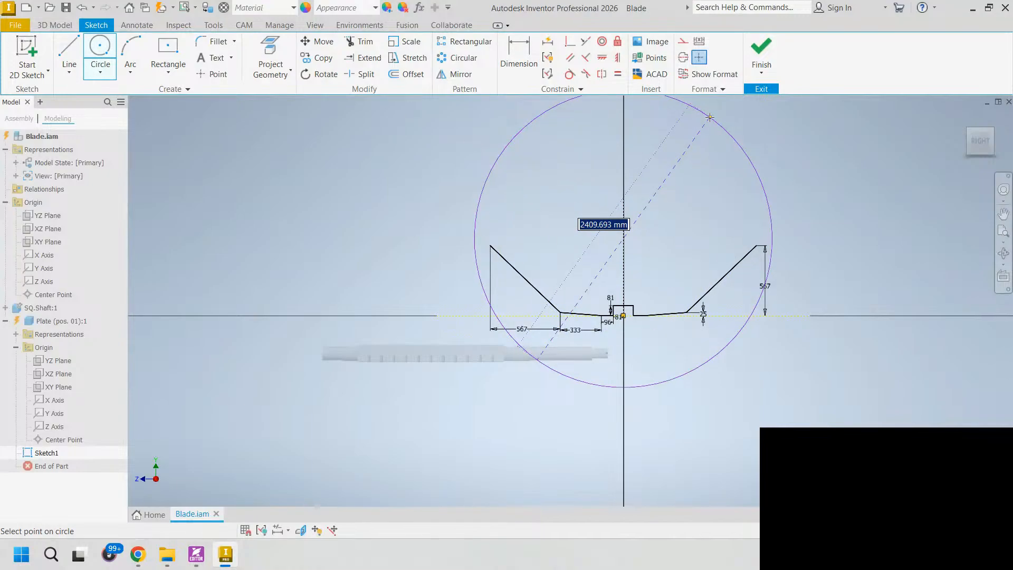
{"action": "right_click", "coordinate": [710, 117]}
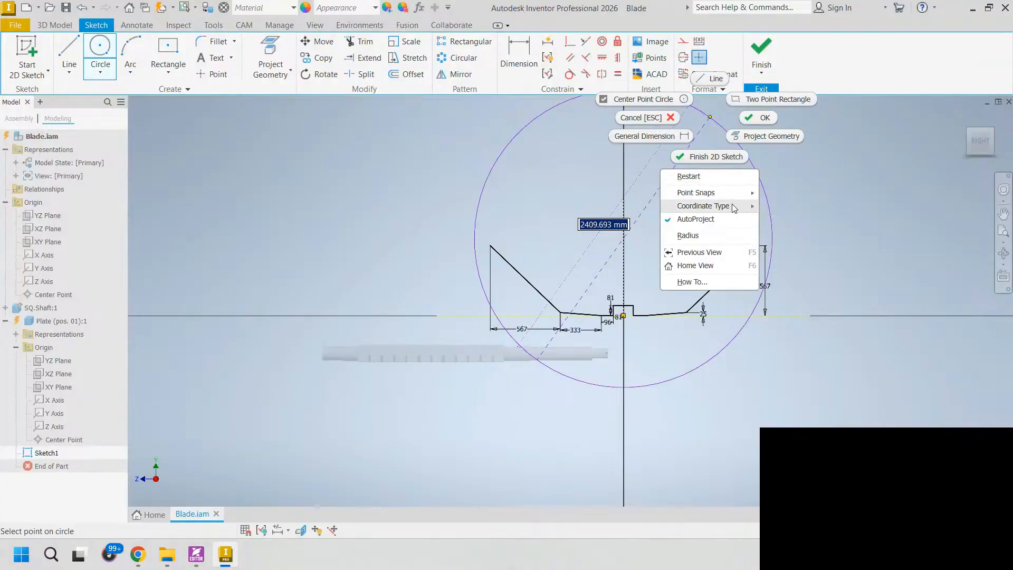
{"action": "mouse_move", "coordinate": [733, 206]}
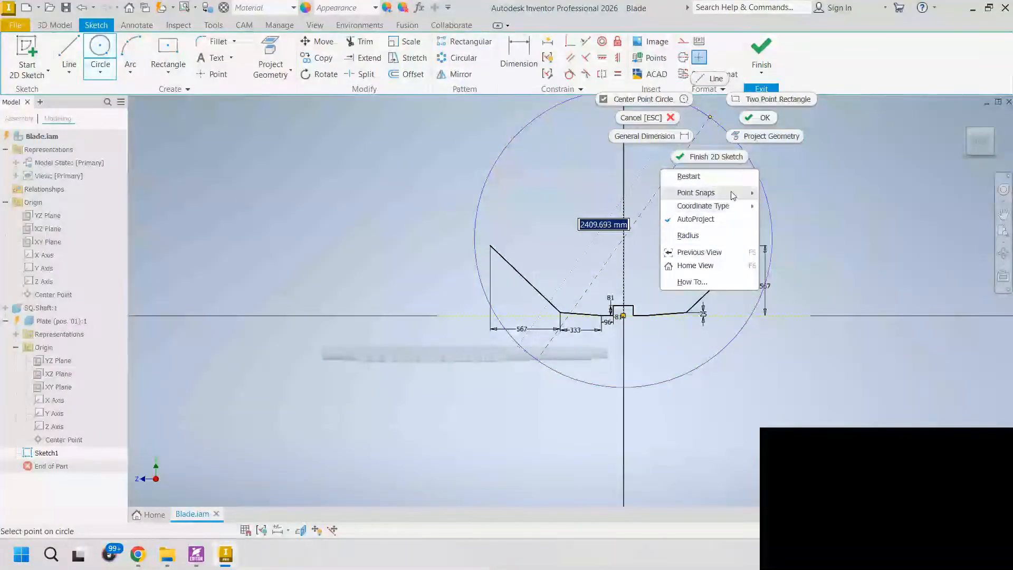
{"action": "left_click", "coordinate": [685, 236]}
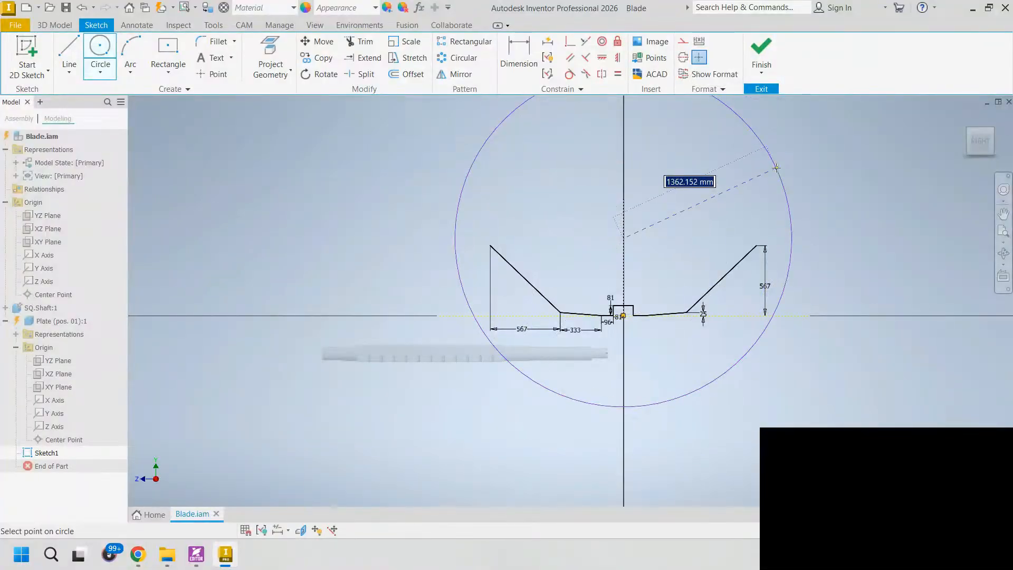
{"action": "type", "text": "12"}
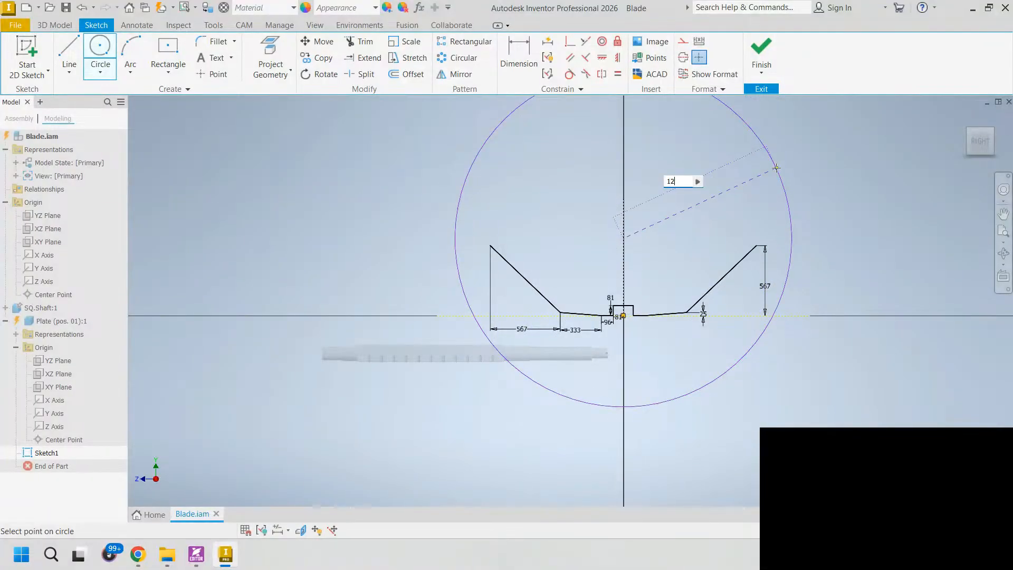
{"action": "type", "text": "30"}
{"action": "key", "text": "Return"}
{"action": "key", "text": "Escape"}
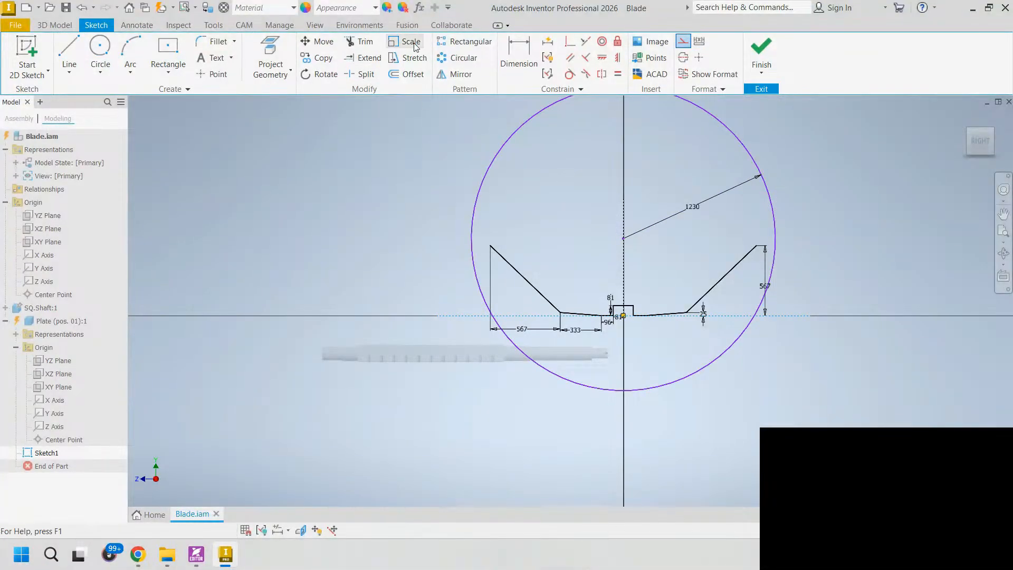
- Make the steep segment's outer end coincident with the circle and try to pull the circle downward
{"action": "left_click", "coordinate": [569, 45]}
{"action": "left_click", "coordinate": [492, 247]}
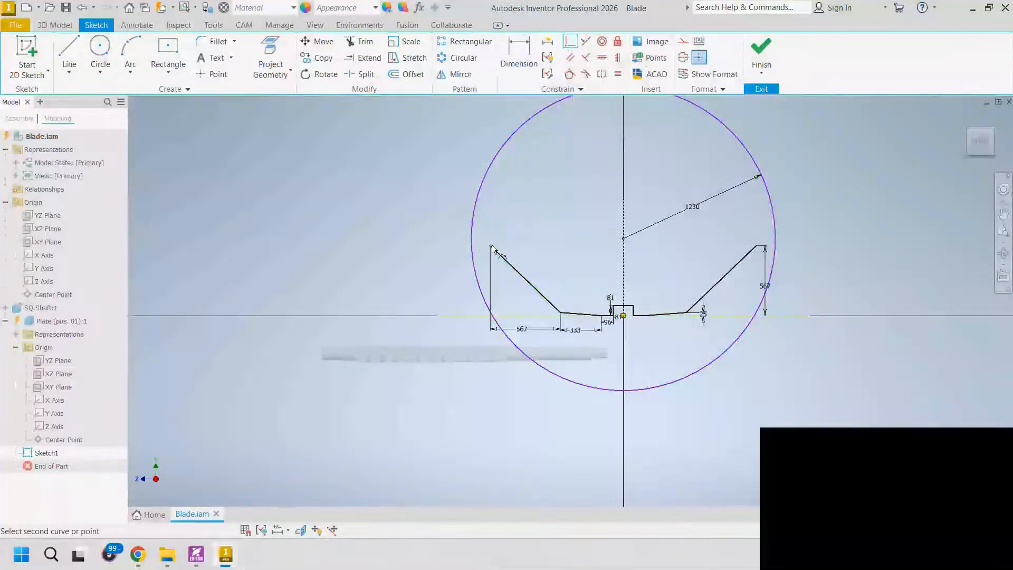
{"action": "left_click", "coordinate": [474, 234]}
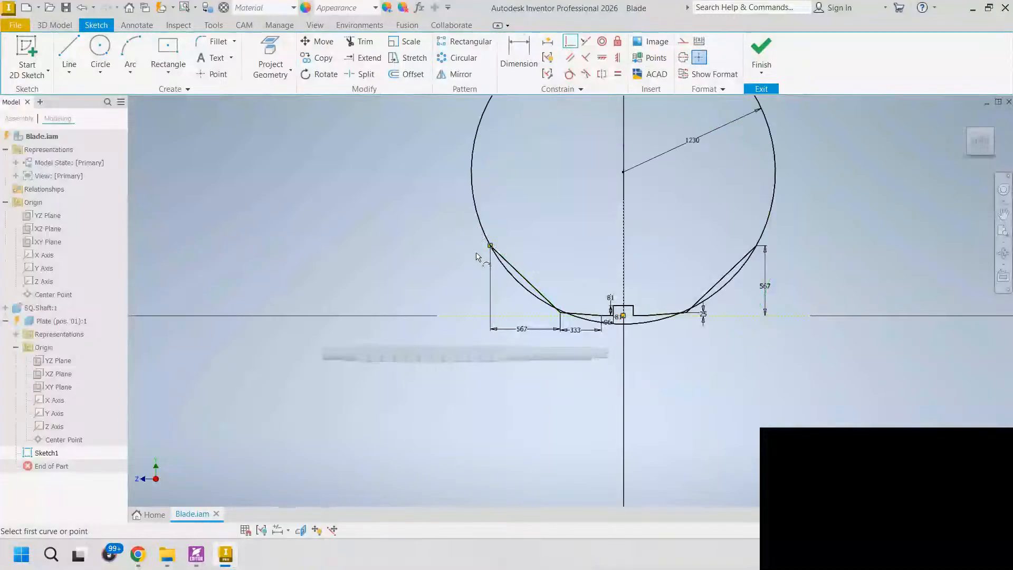
{"action": "key", "text": "Escape"}
{"action": "left_click_drag", "start_coordinate": [626, 324], "coordinate": [634, 382]}
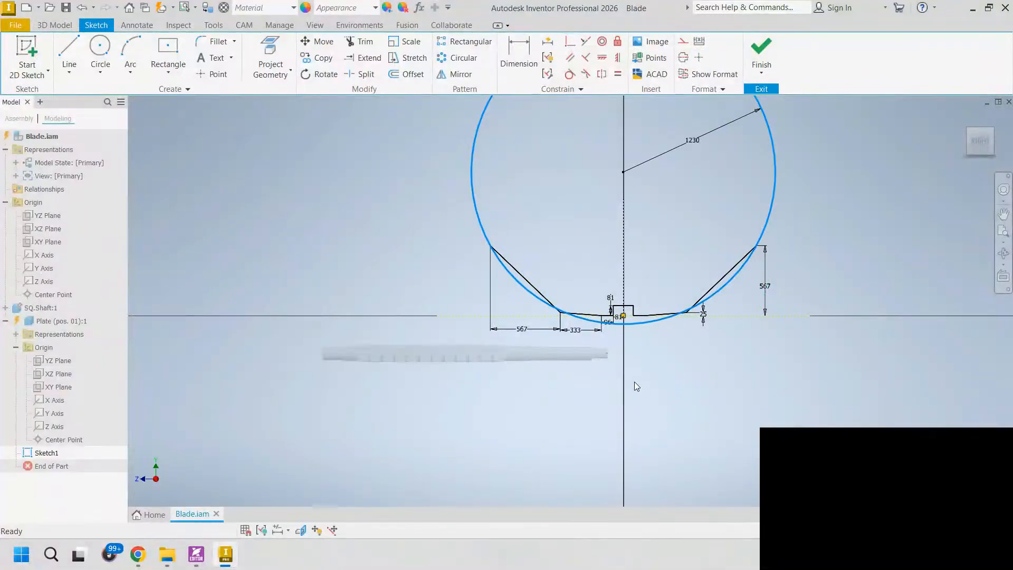
- Undo the coincident constraint between the steep segment's end and the circle, and move the circle's centre down to just above the notch
{"action": "key", "text": "Escape"}
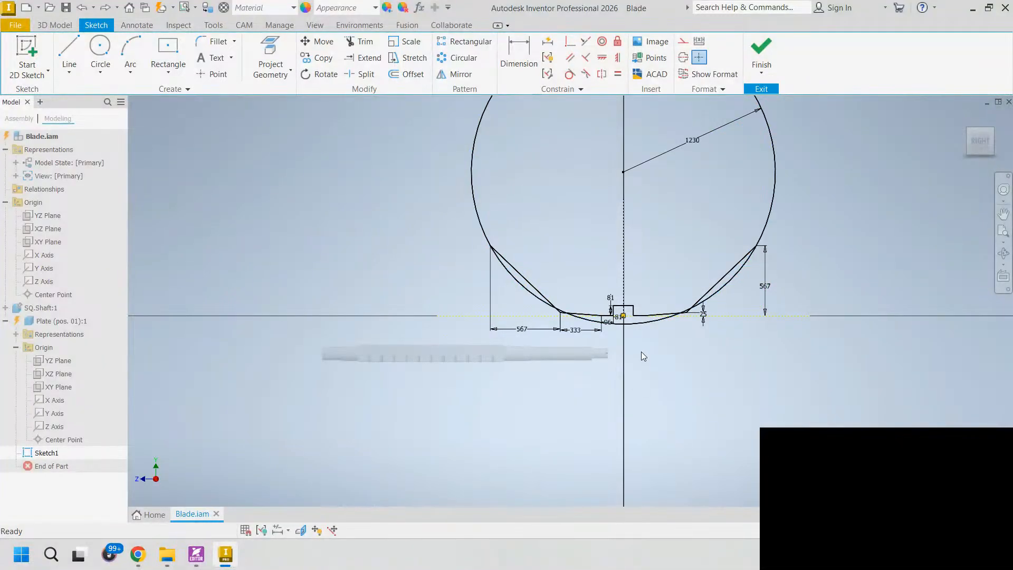
{"action": "key", "text": "ctrl+z"}
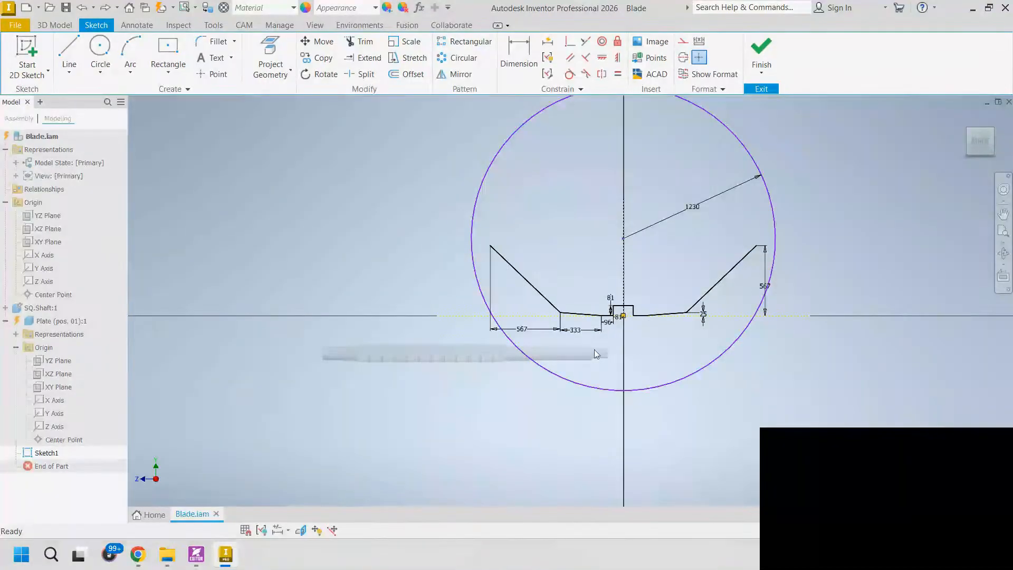
{"action": "left_click_drag", "start_coordinate": [623, 238], "coordinate": [609, 297]}
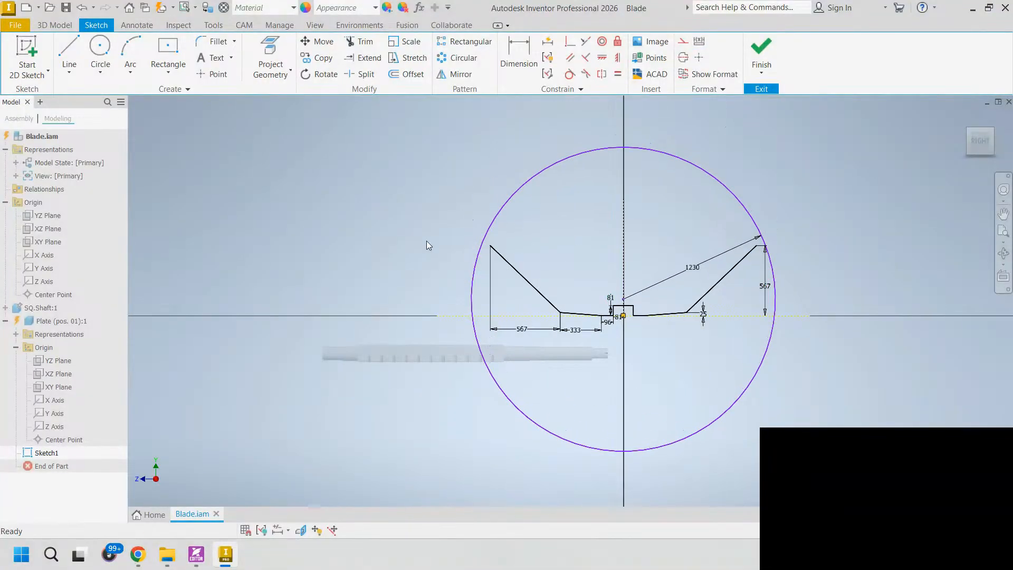
- Make the steep segment's outer end coincident with the 1230 mm radius circle
{"action": "scroll", "coordinate": [481, 246], "scroll_direction": "up", "scroll_amount": 5}
{"action": "left_click", "coordinate": [514, 245]}
{"action": "middle_click_drag", "start_coordinate": [554, 217], "coordinate": [463, 186]}
{"action": "left_click", "coordinate": [570, 42]}
{"action": "left_click", "coordinate": [407, 183]}
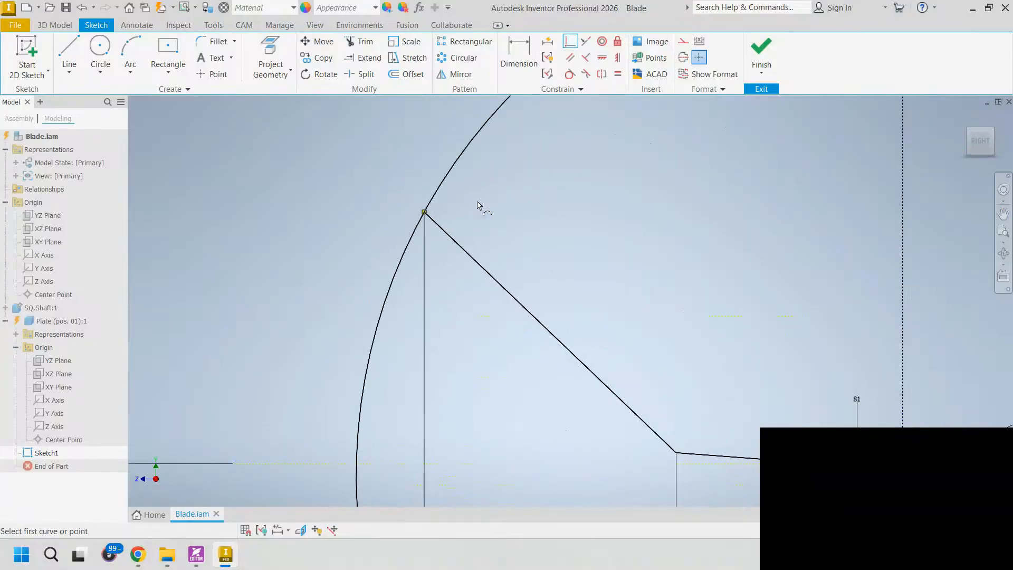
- Trim away the circle below the steep segments' outer ends, leaving the upper arc, and extend the vertical construction line upward past the arc
{"action": "scroll", "coordinate": [481, 203], "scroll_direction": "down", "scroll_amount": 5}
{"action": "middle_click_drag", "start_coordinate": [577, 209], "coordinate": [501, 193]}
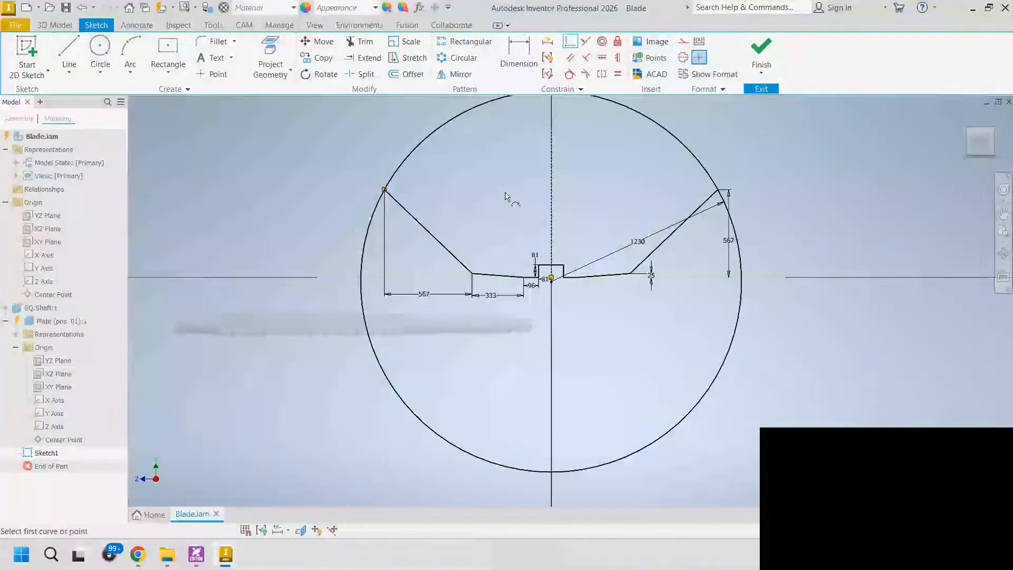
{"action": "left_click", "coordinate": [360, 41]}
{"action": "left_click", "coordinate": [408, 406]}
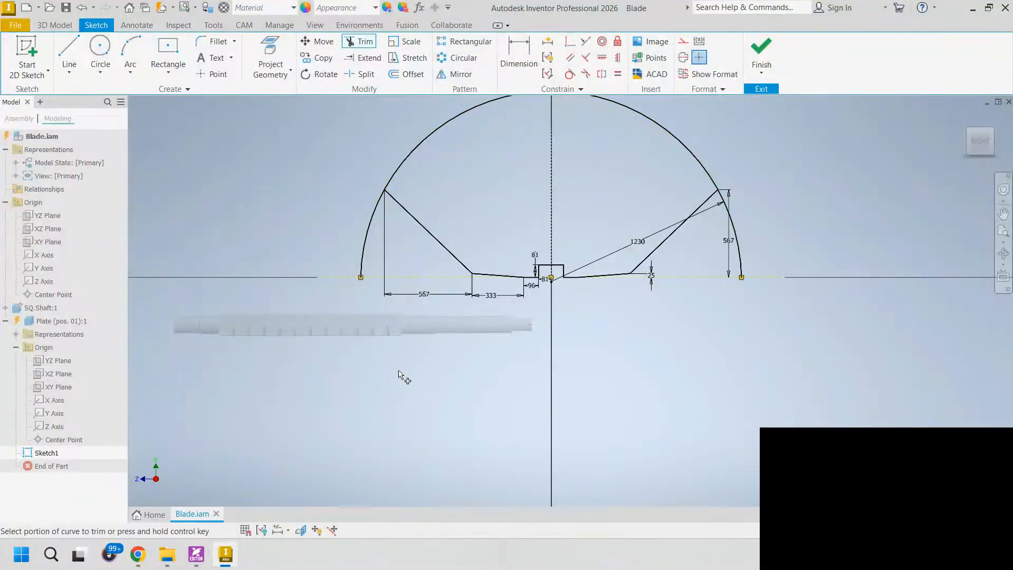
{"action": "left_click", "coordinate": [362, 237]}
{"action": "left_click", "coordinate": [738, 236]}
{"action": "scroll", "coordinate": [689, 201], "scroll_direction": "up", "scroll_amount": 3}
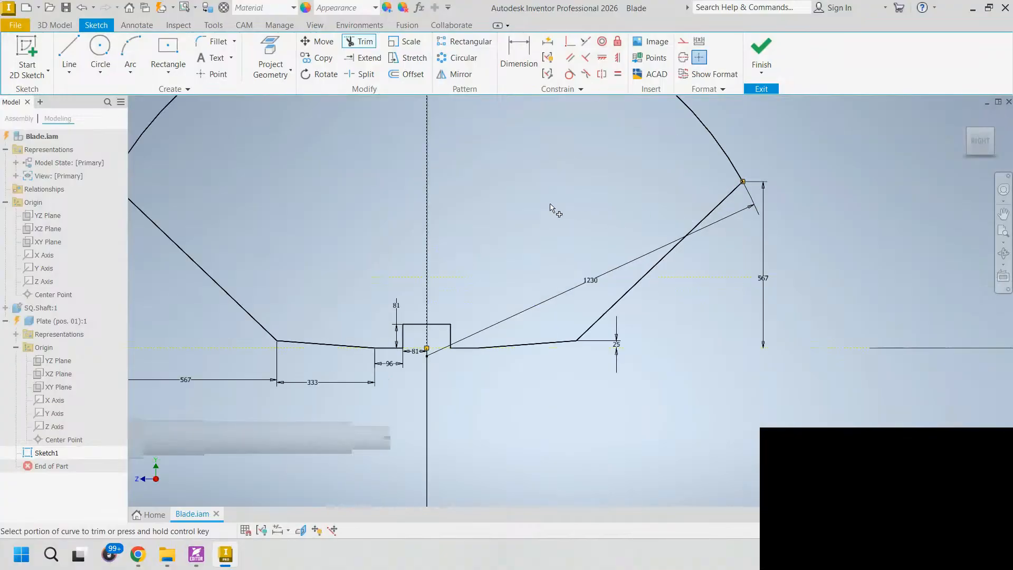
{"action": "scroll", "coordinate": [550, 207], "scroll_direction": "down", "scroll_amount": 3}
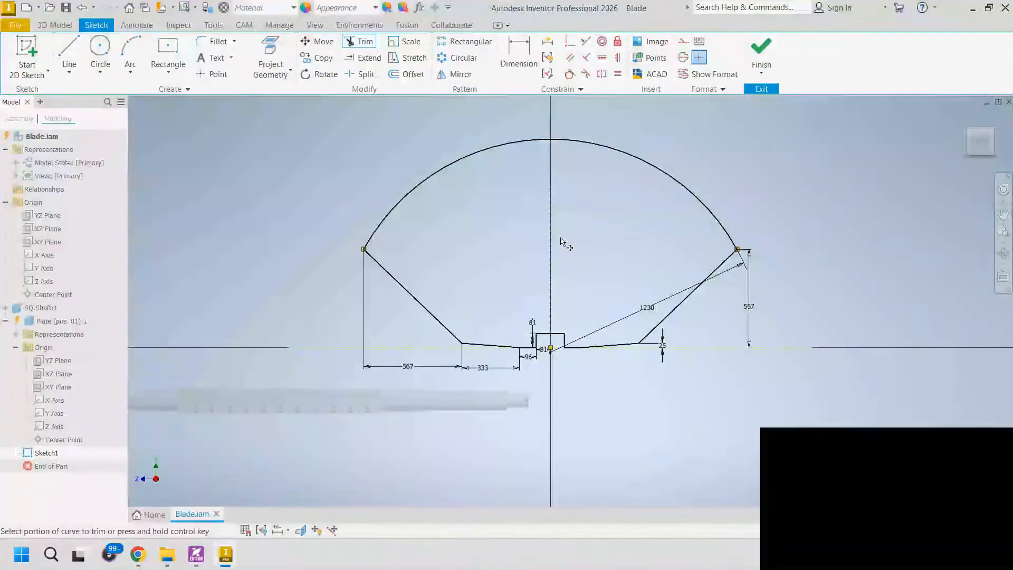
{"action": "key", "text": "Escape"}
{"action": "left_click_drag", "start_coordinate": [550, 184], "coordinate": [551, 140]}
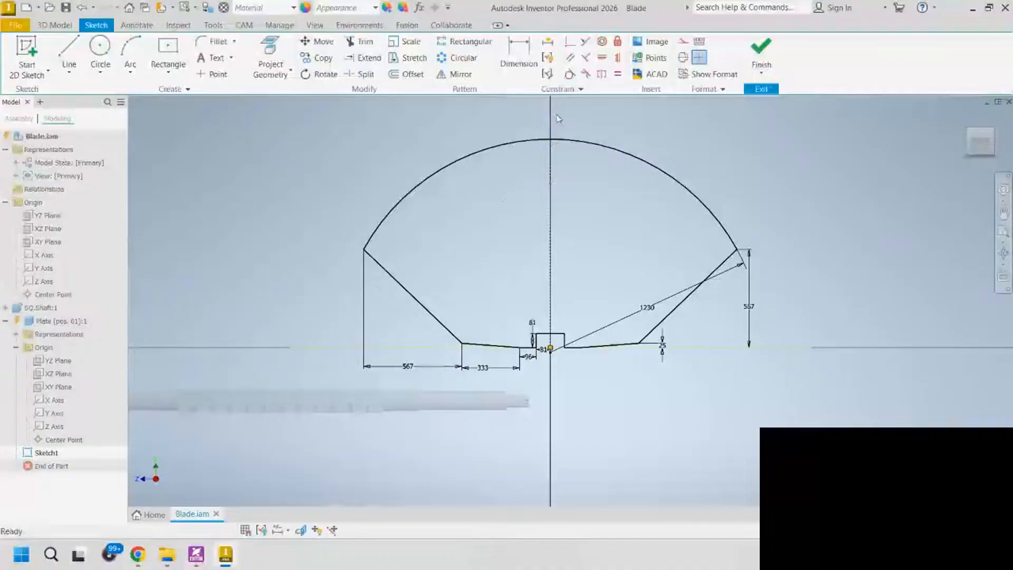
{"action": "mouse_move", "coordinate": [569, 279]}
{"action": "middle_mouse_down"}
{"action": "mouse_move", "coordinate": [576, 261]}
{"action": "mouse_move", "coordinate": [561, 261]}
{"action": "middle_mouse_up"}
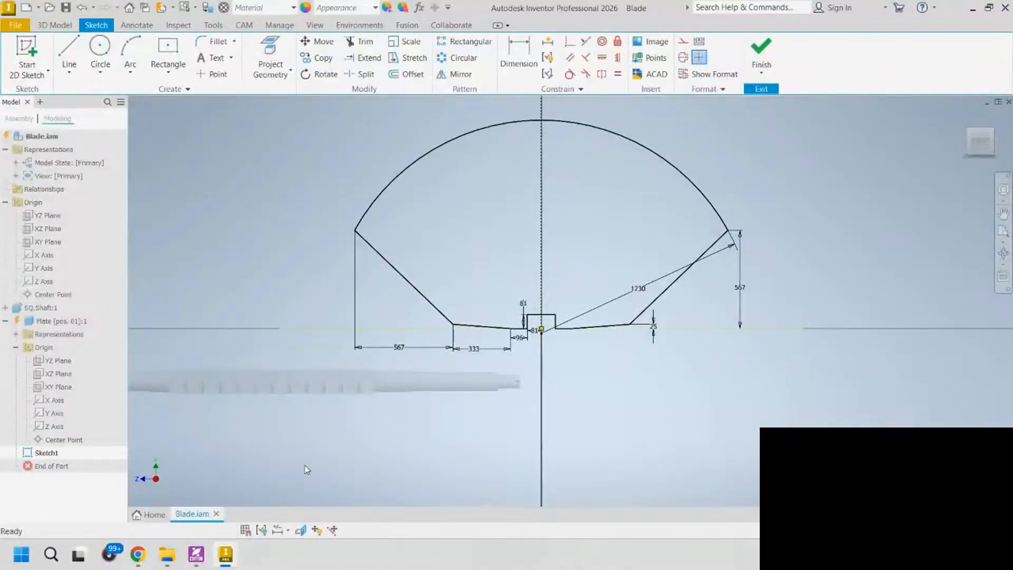
- Switch to the Foxit PDF drawing and examine the POS. 1 plate's hole layout and spacing beside the notch, then return to Inventor
{"action": "left_click", "coordinate": [196, 554]}
{"action": "left_click_drag", "start_coordinate": [477, 324], "coordinate": [502, 142]}
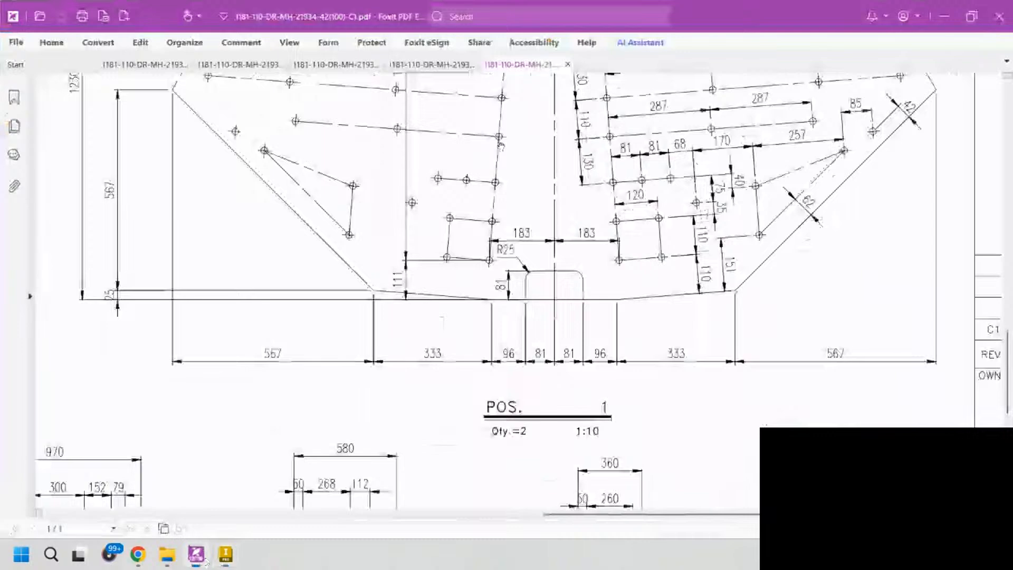
{"action": "left_click_drag", "start_coordinate": [508, 188], "coordinate": [467, 338]}
{"action": "left_click_drag", "start_coordinate": [388, 319], "coordinate": [360, 359]}
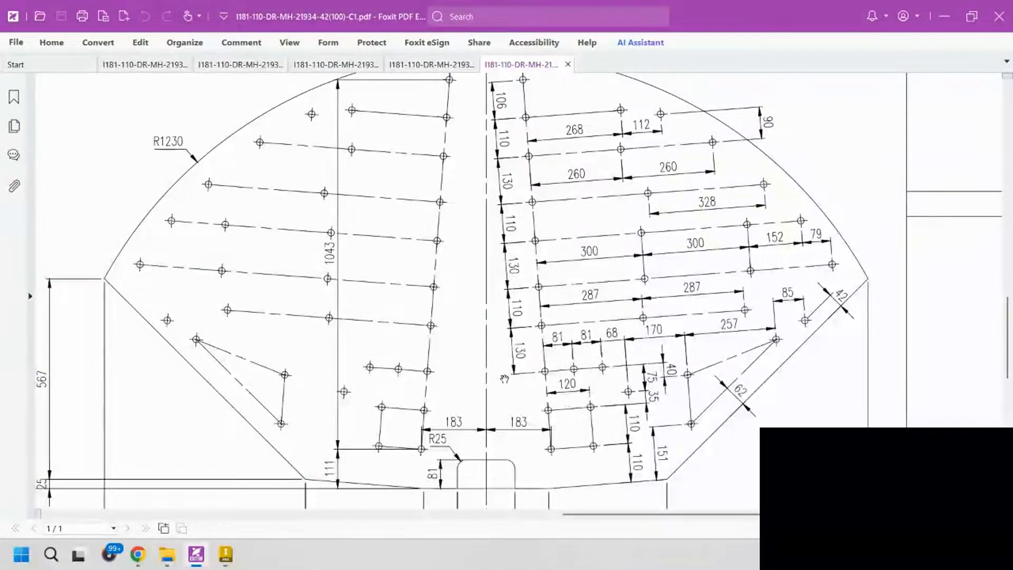
{"action": "left_click_drag", "start_coordinate": [555, 247], "coordinate": [536, 265]}
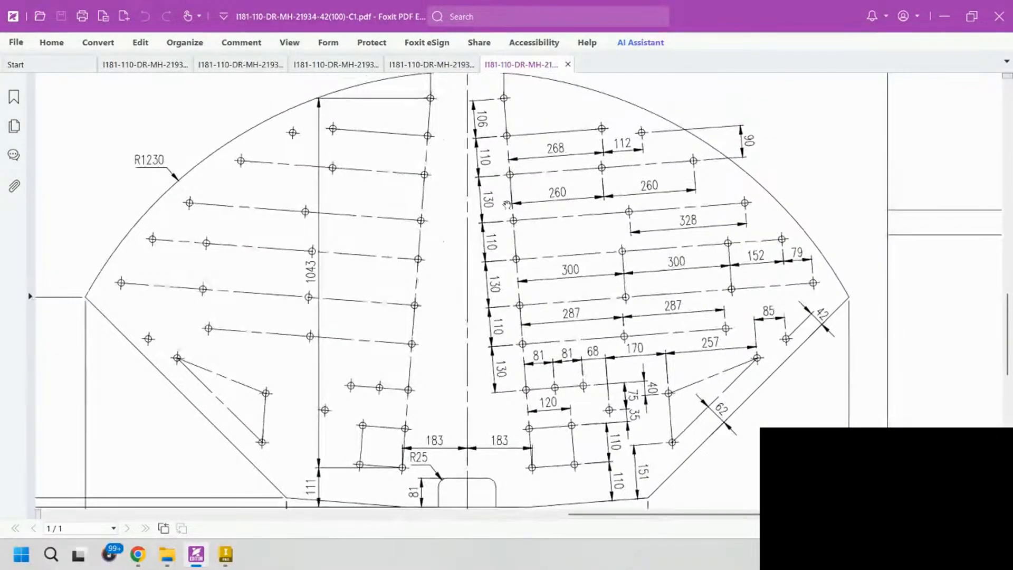
{"action": "left_click_drag", "start_coordinate": [669, 300], "coordinate": [671, 296]}
{"action": "scroll", "coordinate": [659, 279], "scroll_direction": "down", "scroll_amount": 2}
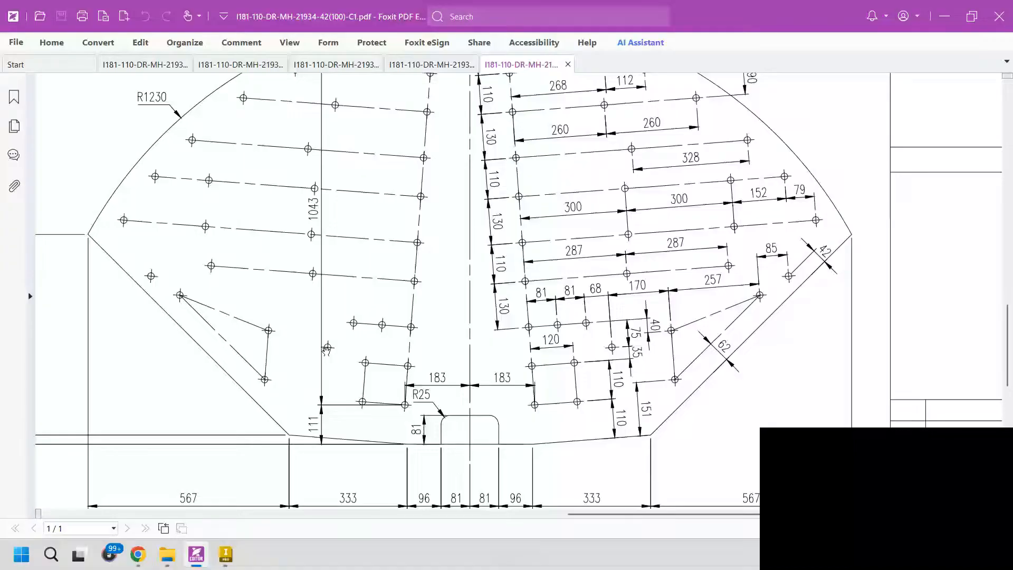
{"action": "mouse_move", "coordinate": [395, 309]}
{"action": "left_mouse_down"}
{"action": "mouse_move", "coordinate": [401, 315]}
{"action": "mouse_move", "coordinate": [400, 273]}
{"action": "left_mouse_up"}
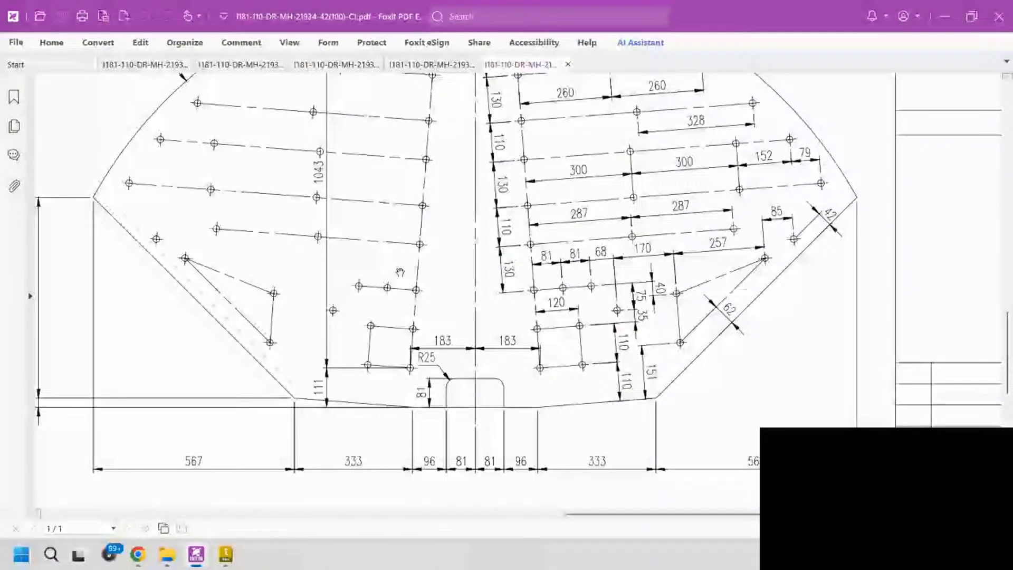
{"action": "mouse_move", "coordinate": [590, 217]}
{"action": "left_mouse_down"}
{"action": "mouse_move", "coordinate": [583, 332]}
{"action": "mouse_move", "coordinate": [592, 171]}
{"action": "left_mouse_up"}
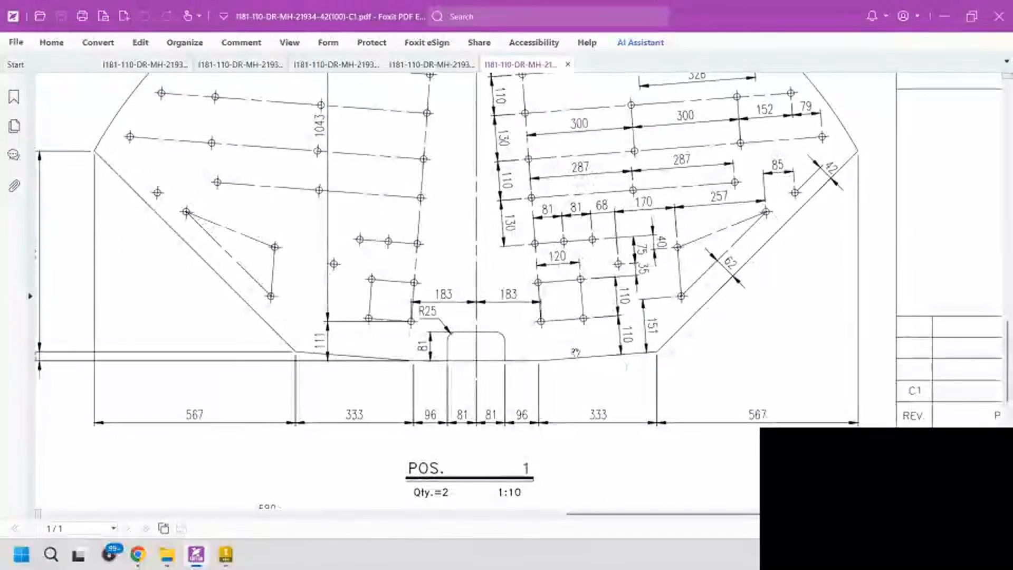
{"action": "scroll", "coordinate": [576, 352], "scroll_direction": "up", "scroll_amount": 4, "text": "ctrl"}
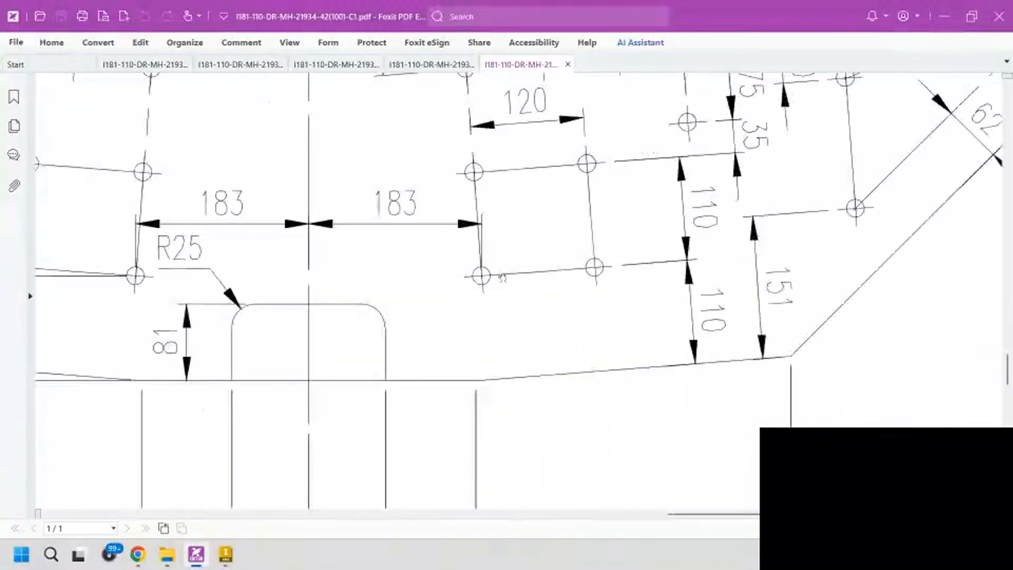
{"action": "scroll", "coordinate": [628, 279], "scroll_direction": "down", "scroll_amount": 4, "text": "ctrl"}
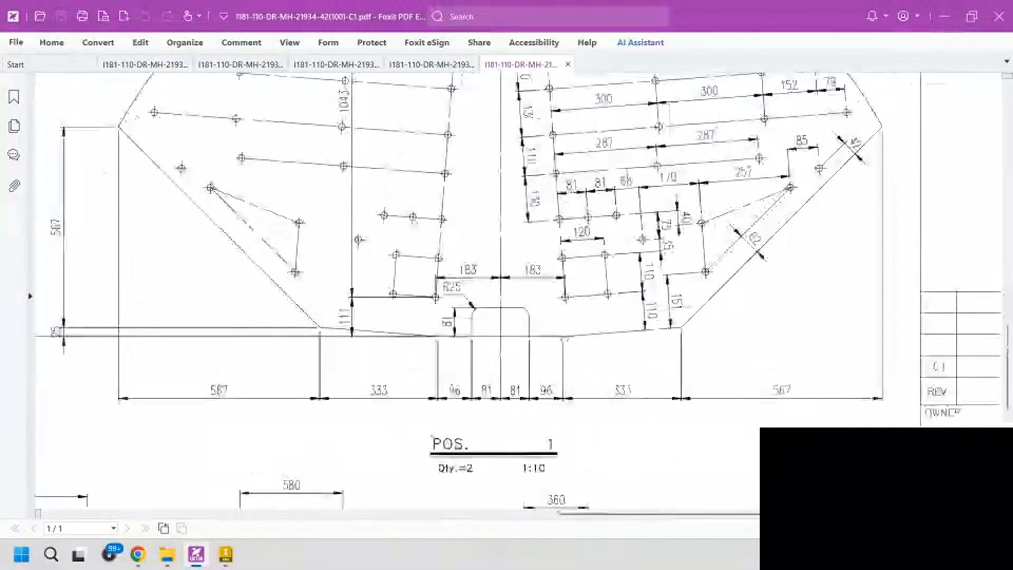
{"action": "left_click", "coordinate": [225, 554]}
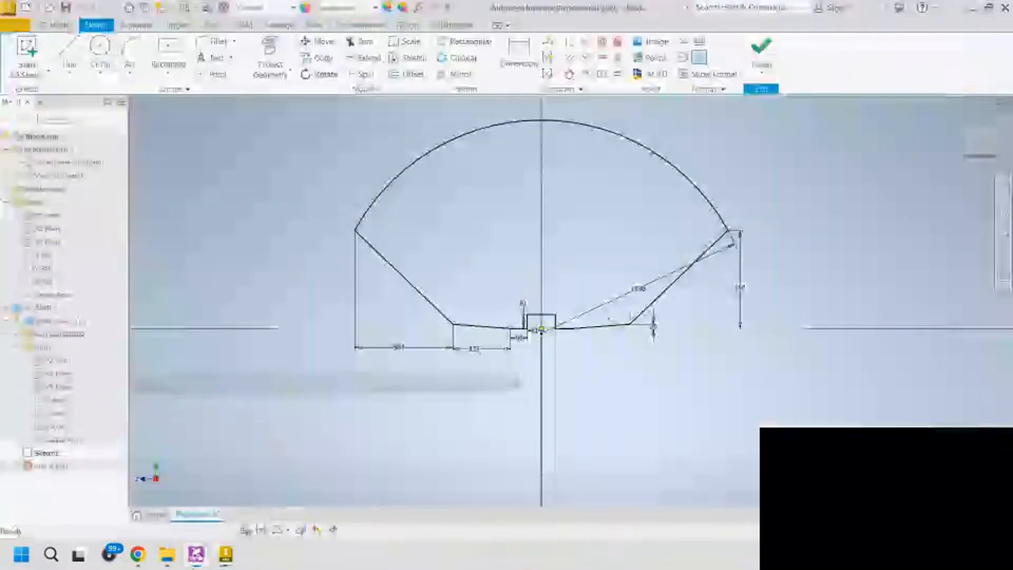
- Move the 1230 mm radius dimension below the plate profile, clear of the hole area
{"action": "scroll", "coordinate": [621, 318], "scroll_direction": "up", "scroll_amount": 3}
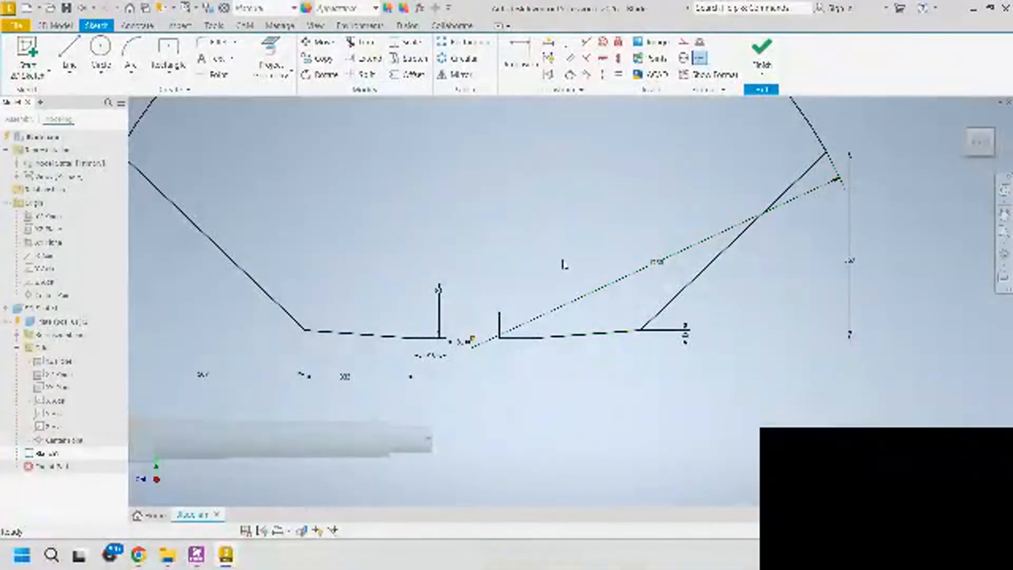
{"action": "mouse_move", "coordinate": [656, 267]}
{"action": "left_mouse_down"}
{"action": "mouse_move", "coordinate": [702, 355]}
{"action": "mouse_move", "coordinate": [685, 407]}
{"action": "mouse_move", "coordinate": [703, 369]}
{"action": "mouse_move", "coordinate": [695, 402]}
{"action": "left_mouse_up"}
{"action": "middle_click_drag", "start_coordinate": [606, 242], "coordinate": [605, 267]}
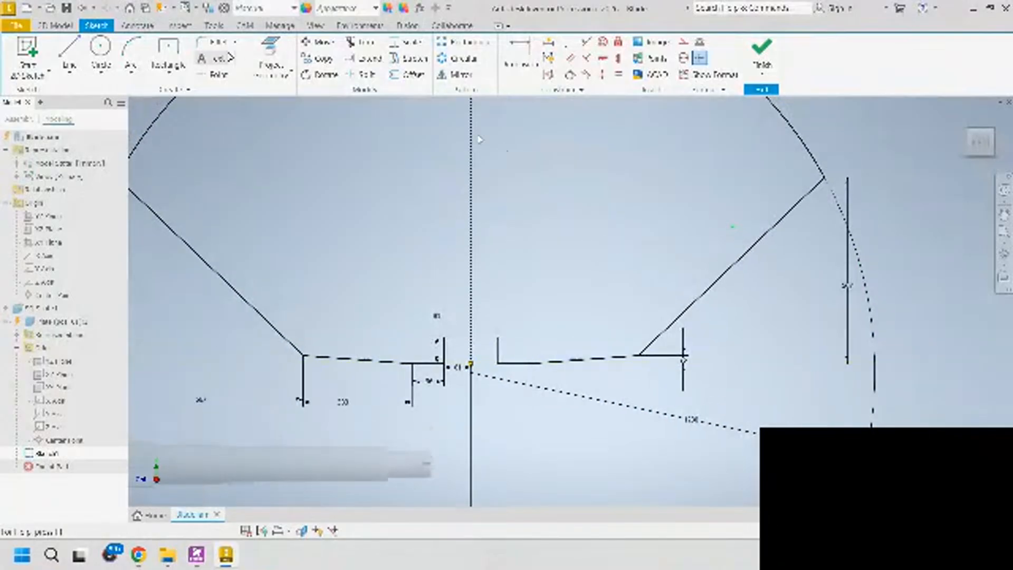
- Place four sketch points in a rough square above the gently sloped segment beside the notch
{"action": "left_click", "coordinate": [216, 74]}
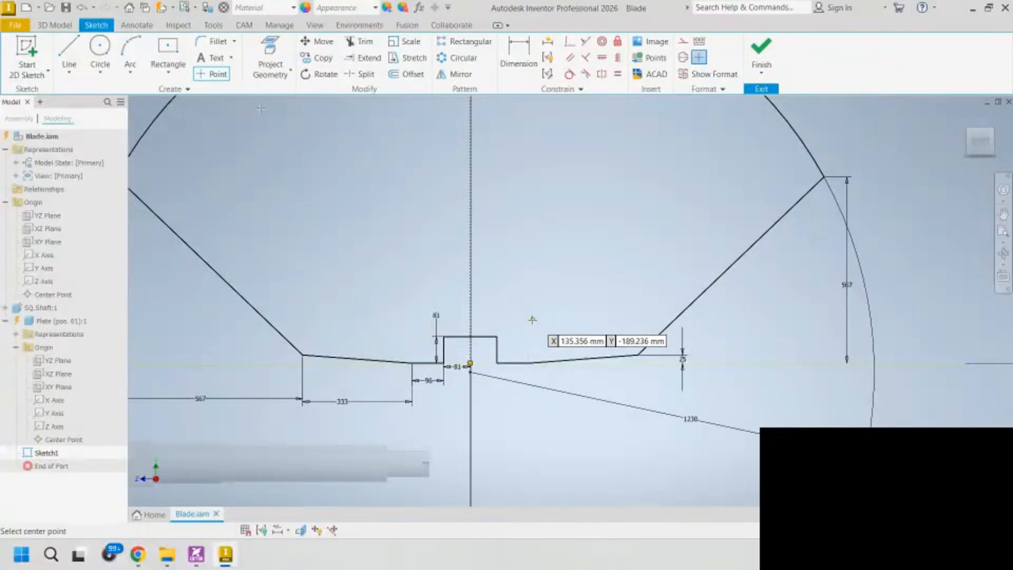
{"action": "scroll", "coordinate": [534, 318], "scroll_direction": "up", "scroll_amount": 3}
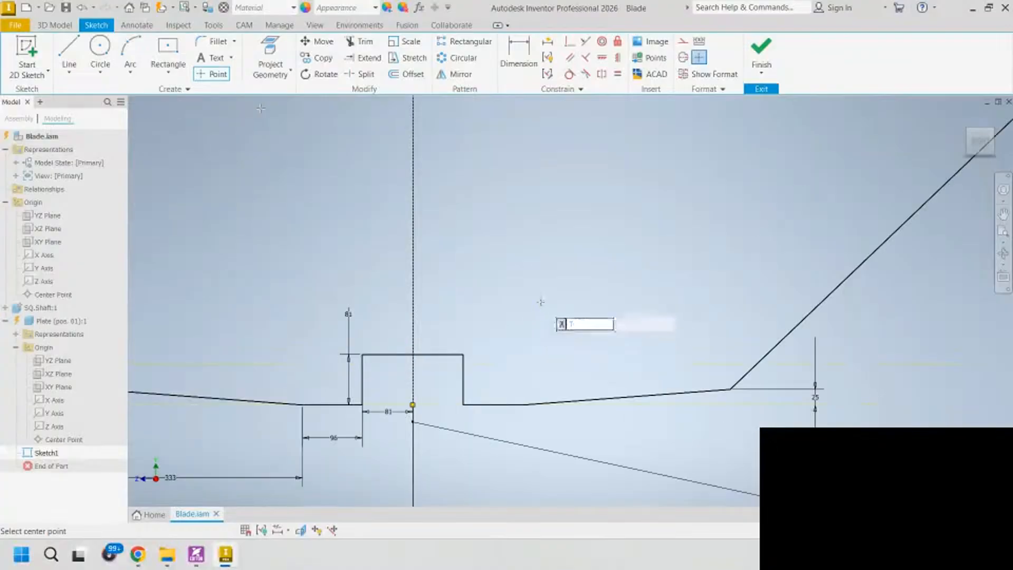
{"action": "left_click", "coordinate": [644, 281]}
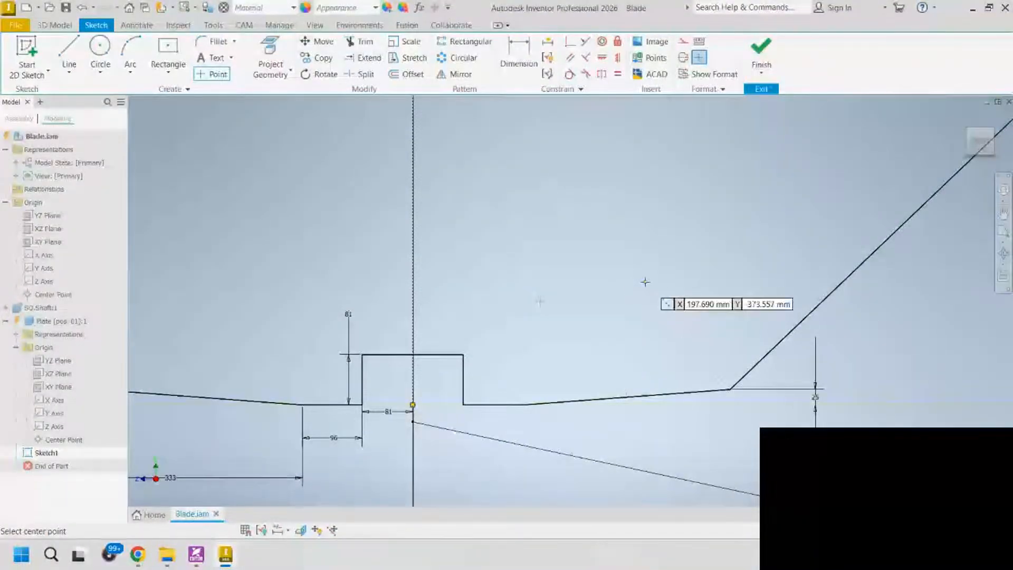
{"action": "left_click", "coordinate": [636, 197]}
{"action": "left_click", "coordinate": [527, 203]}
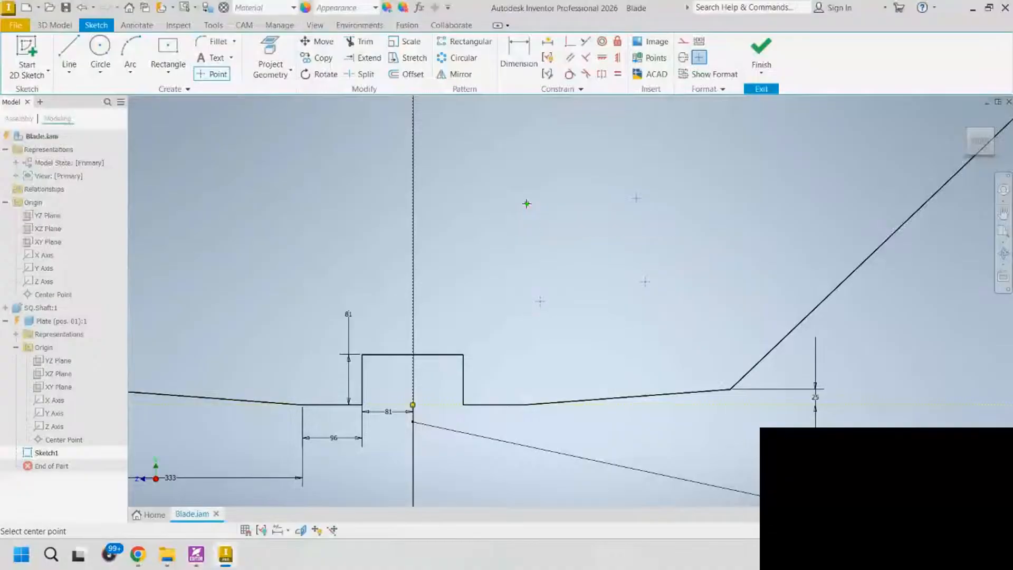
{"action": "key", "text": "Escape"}
- Connect the four sketch points with construction lines to form a closed quadrilateral
{"action": "left_click", "coordinate": [69, 53]}
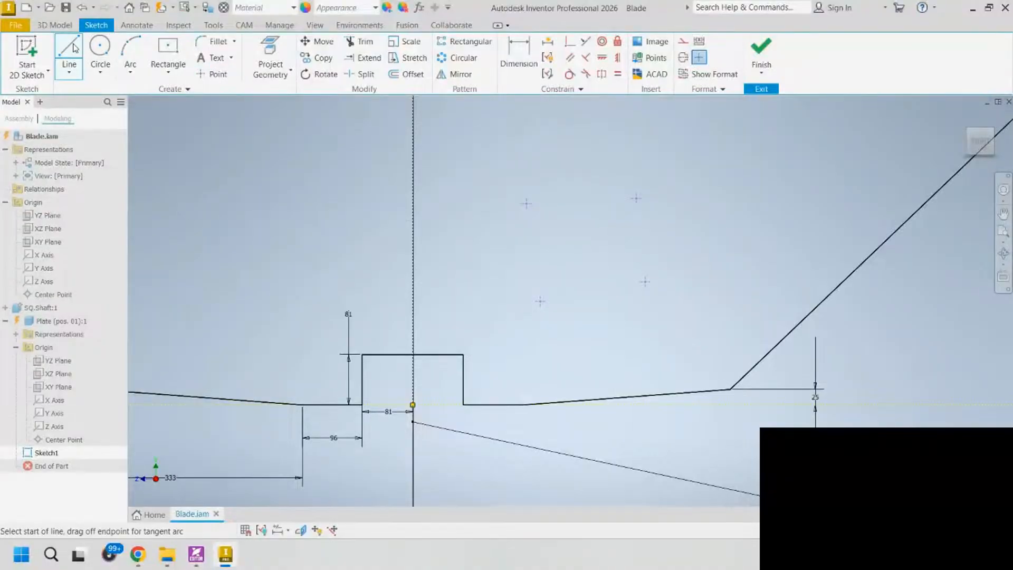
{"action": "left_click", "coordinate": [684, 41]}
{"action": "left_click", "coordinate": [636, 198]}
{"action": "scroll", "coordinate": [655, 293], "scroll_direction": "up", "scroll_amount": 4}
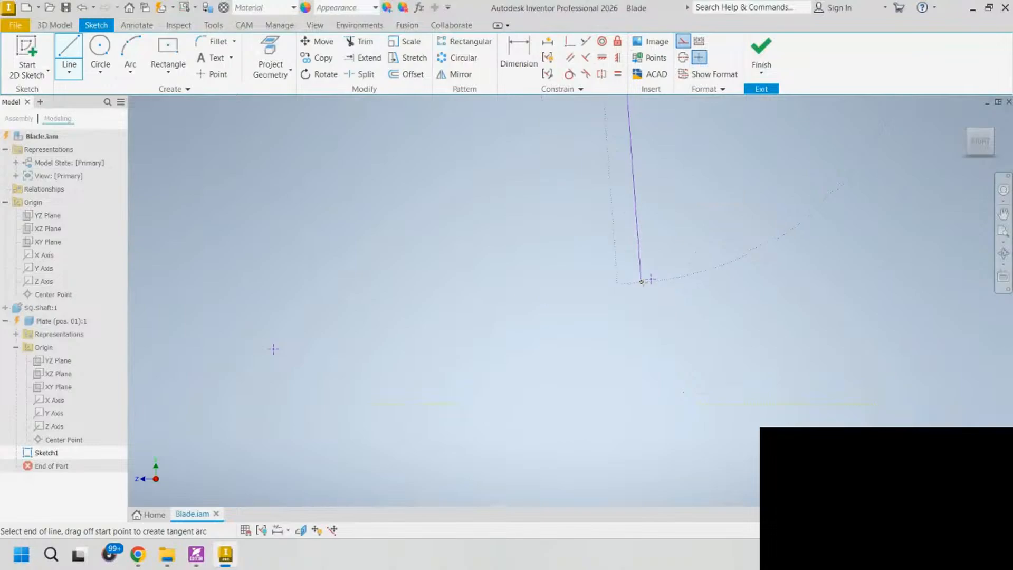
{"action": "left_click", "coordinate": [646, 280]}
{"action": "left_click", "coordinate": [425, 320]}
{"action": "left_click", "coordinate": [397, 114]}
{"action": "middle_click_drag", "start_coordinate": [547, 126], "coordinate": [513, 158]}
{"action": "left_click", "coordinate": [596, 136]}
{"action": "key", "text": "Escape"}
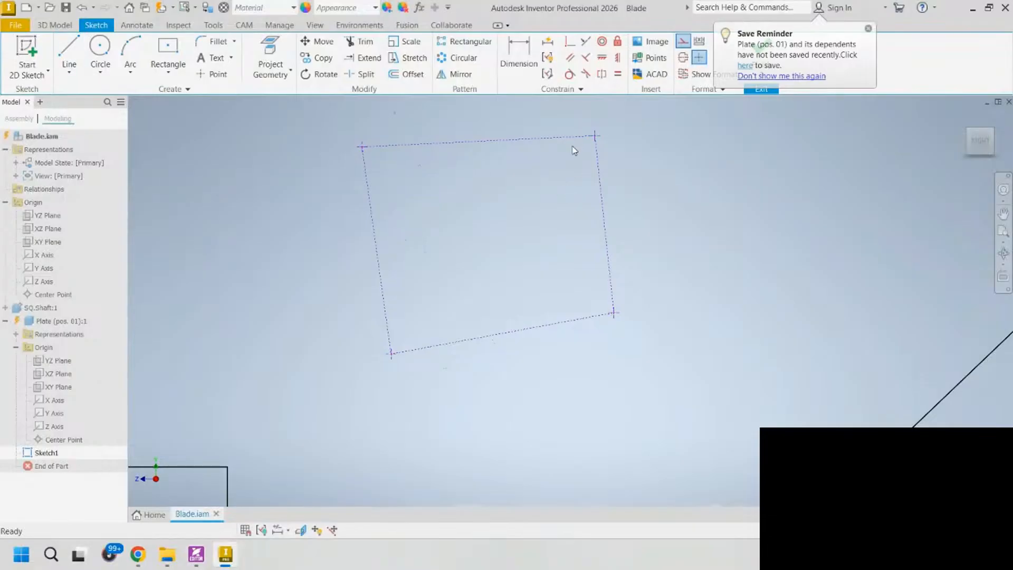
- Apply equal constraints to both pairs of opposite sides of the construction quadrilateral
{"action": "left_click", "coordinate": [618, 74]}
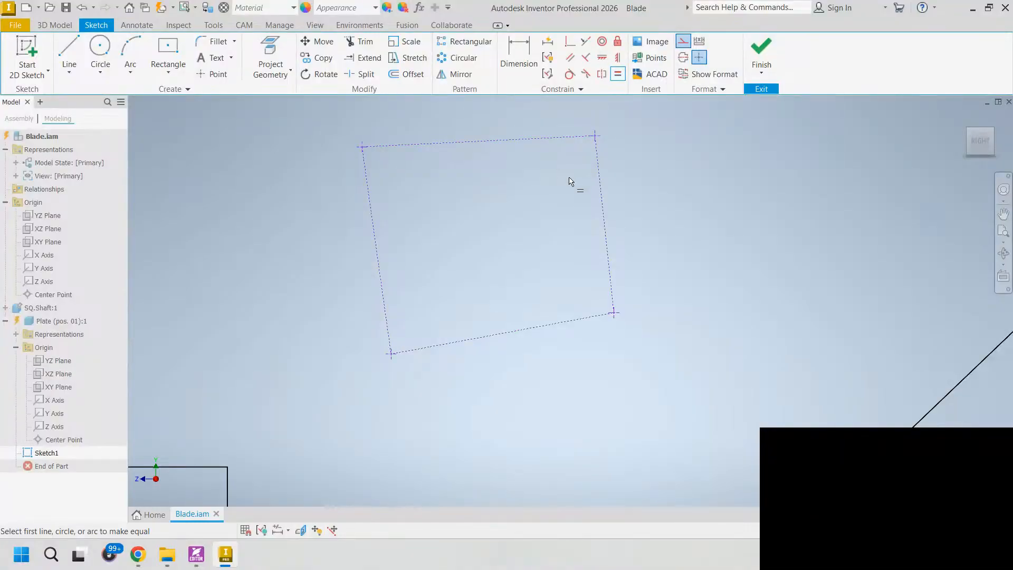
{"action": "left_click", "coordinate": [618, 75]}
{"action": "left_click", "coordinate": [601, 185]}
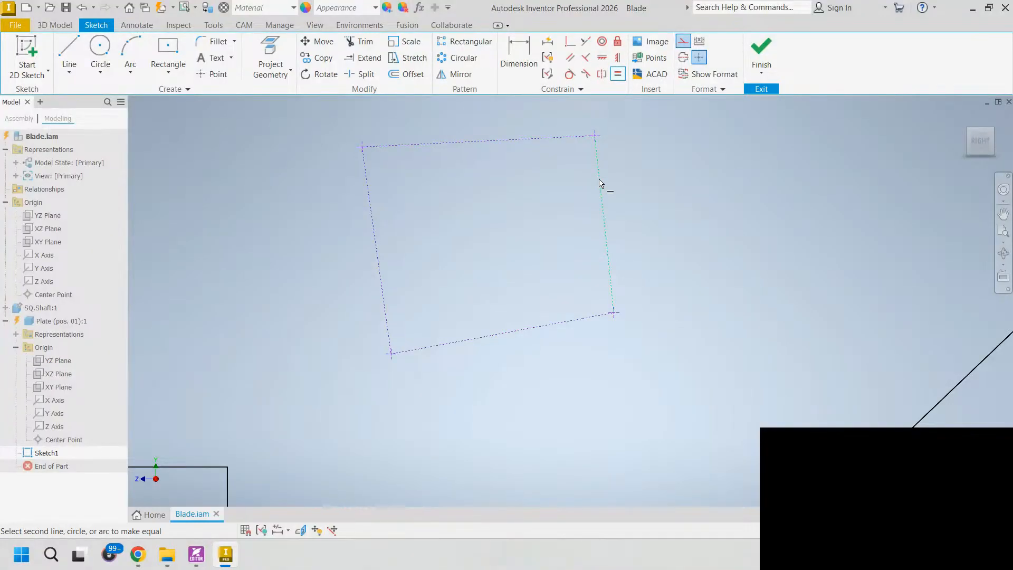
{"action": "left_click", "coordinate": [373, 228]}
{"action": "key", "text": "Escape"}
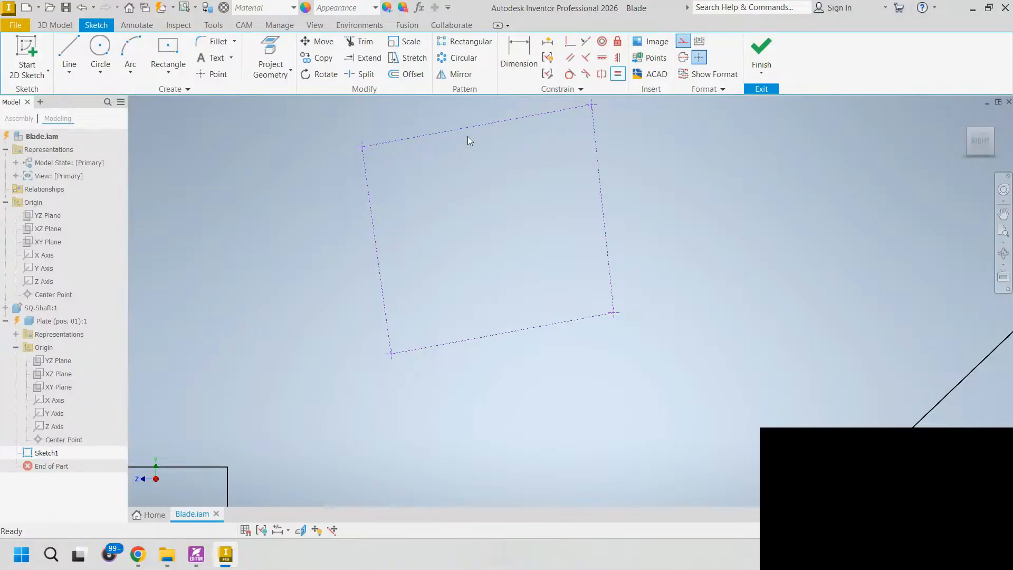
{"action": "left_click", "coordinate": [619, 73]}
{"action": "left_click", "coordinate": [536, 116]}
{"action": "left_click", "coordinate": [526, 329]}
{"action": "key", "text": "Escape"}
- Make the quadrilateral's upper side perpendicular to its outer side
{"action": "left_click", "coordinate": [584, 59]}
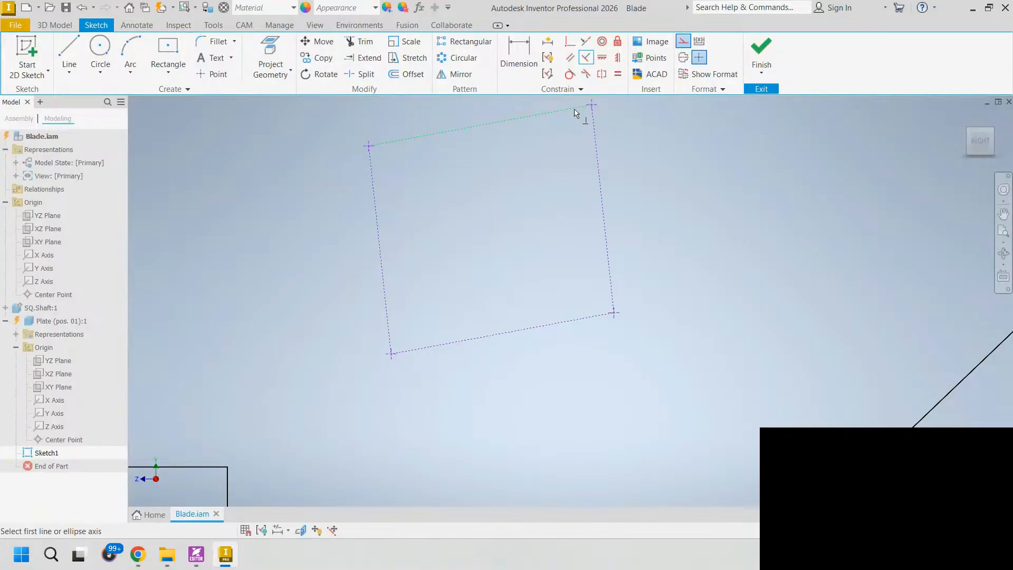
{"action": "left_click", "coordinate": [575, 112]}
{"action": "left_click", "coordinate": [594, 131]}
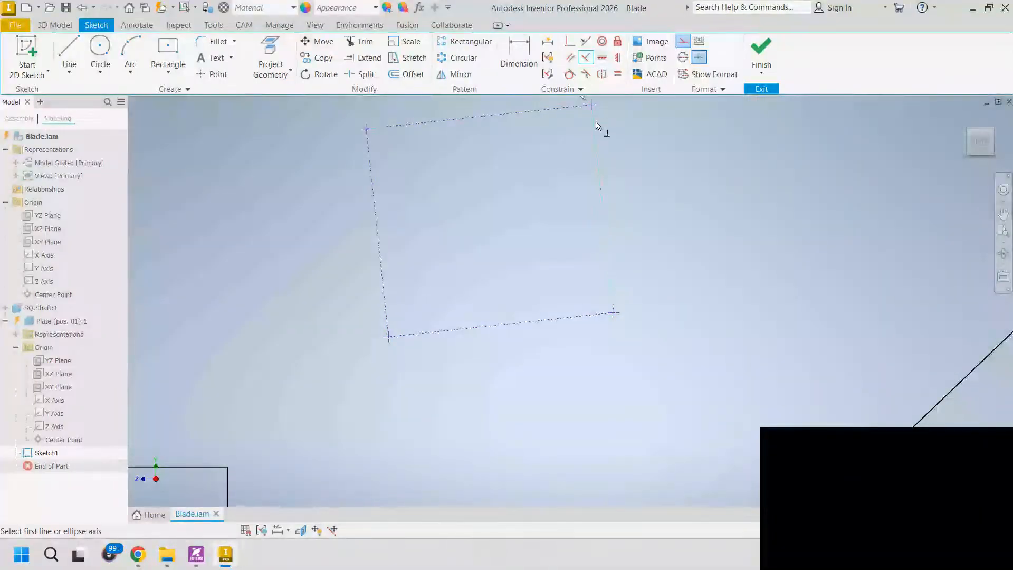
- Add an aligned dimension to the construction quadrilateral's upper side and set it to 120 mm
{"action": "left_click", "coordinate": [520, 66]}
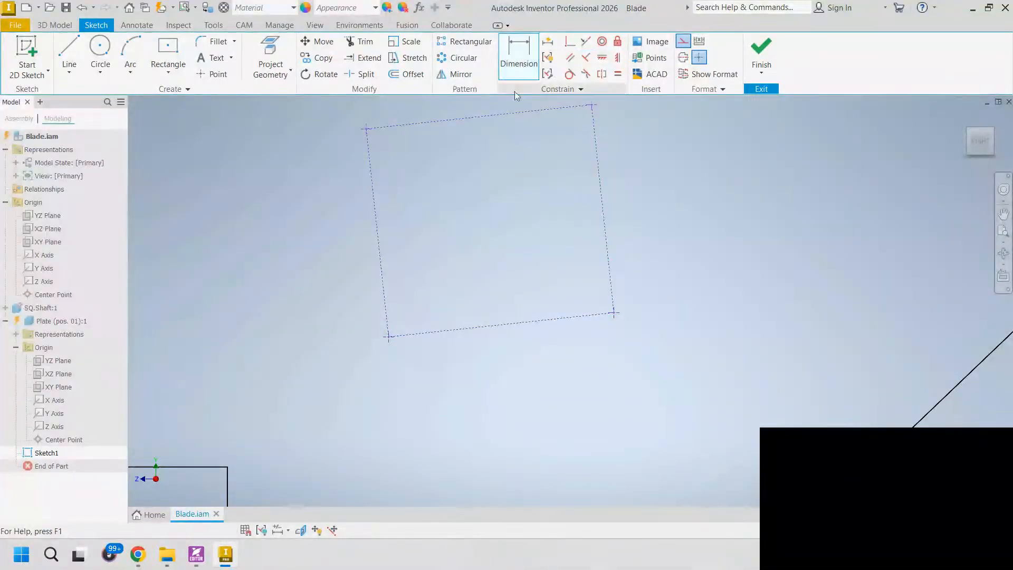
{"action": "left_click", "coordinate": [505, 114]}
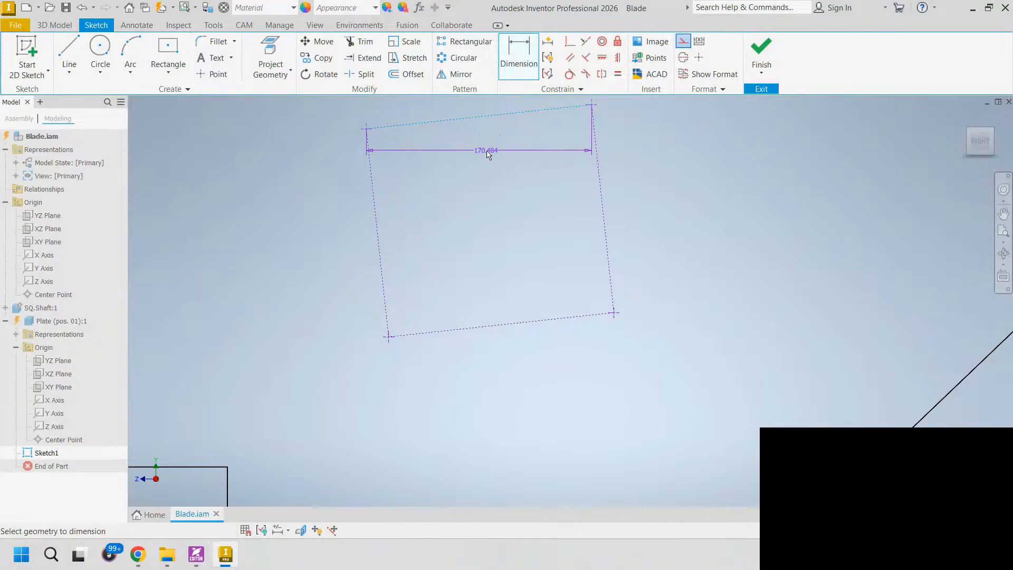
{"action": "right_click", "coordinate": [498, 144]}
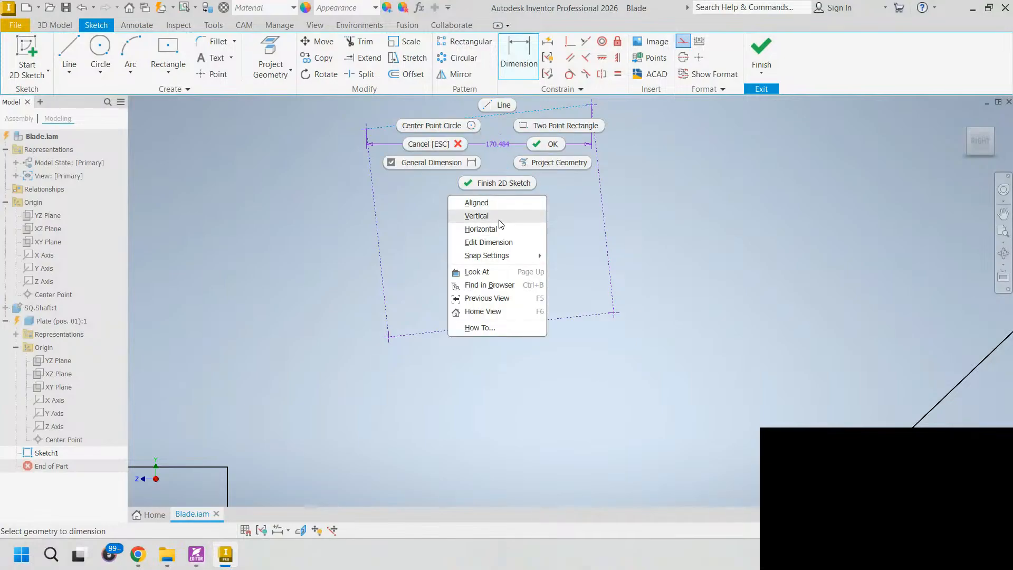
{"action": "left_click", "coordinate": [477, 203]}
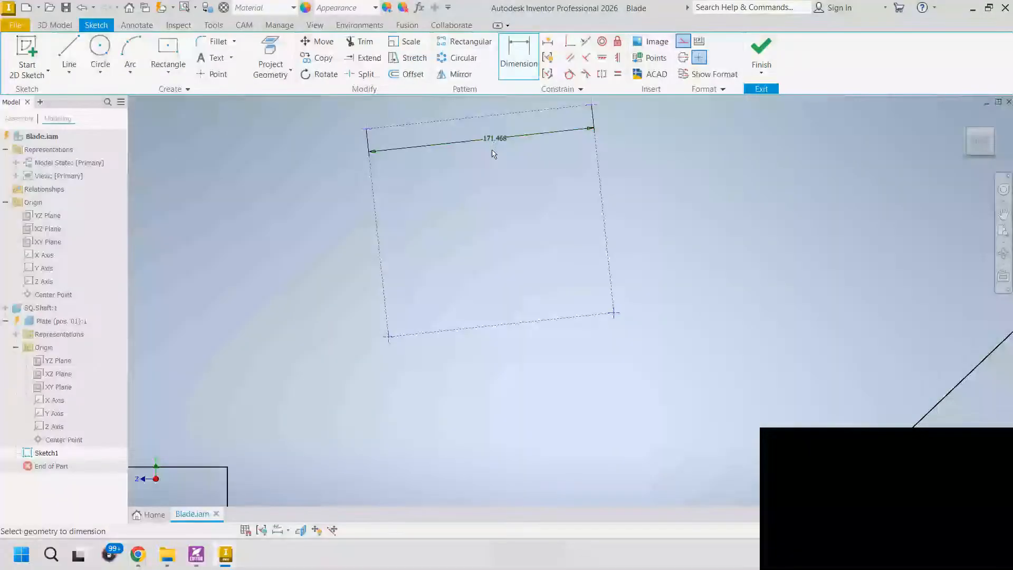
{"action": "left_click", "coordinate": [497, 138]}
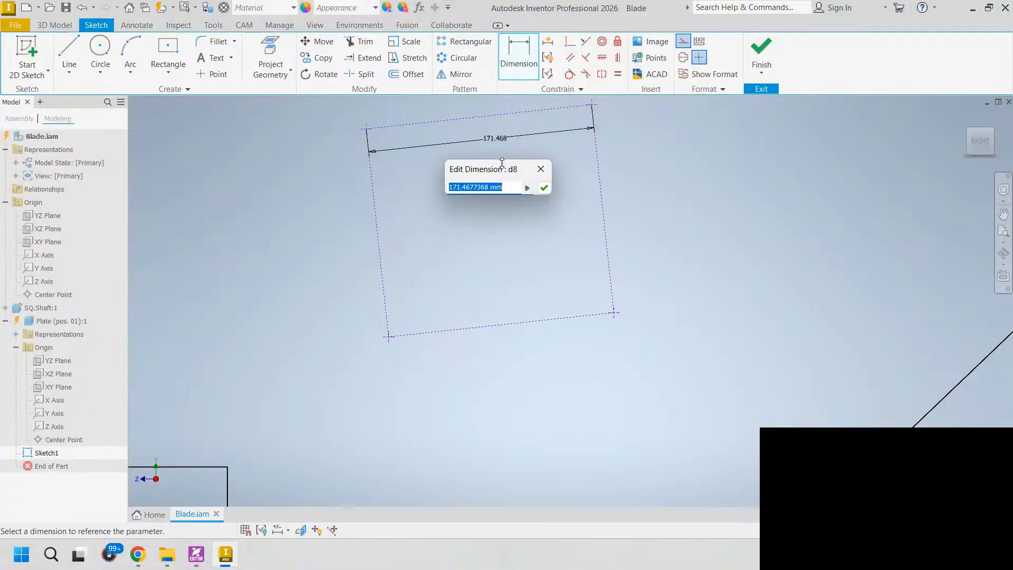
{"action": "type", "text": "120"}
{"action": "key", "text": "Return"}
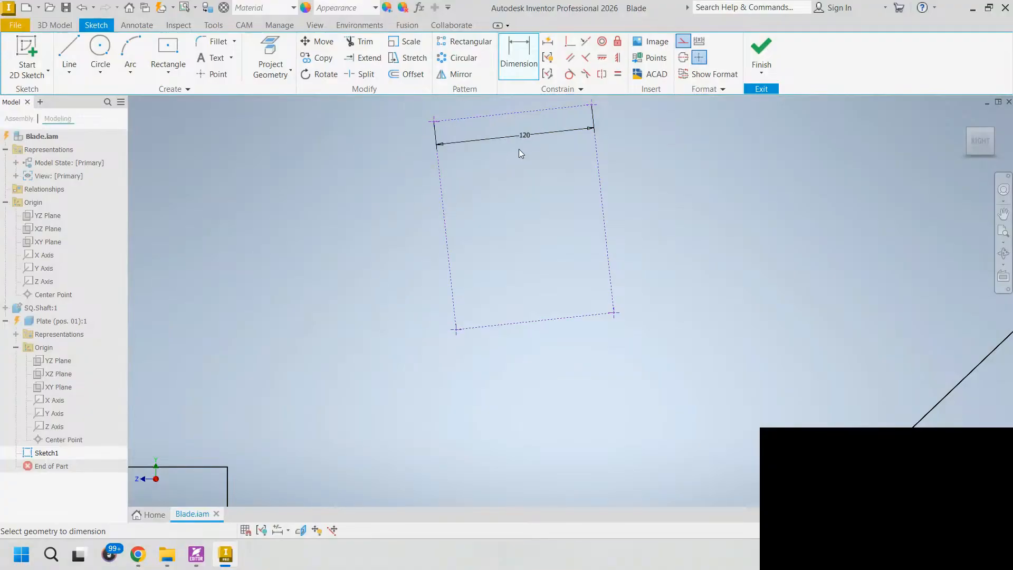
- Dimension the length of the quadrilateral's outer side, farther from the centreline, as 110 mm
{"action": "left_click", "coordinate": [571, 107]}
{"action": "right_click", "coordinate": [624, 205]}
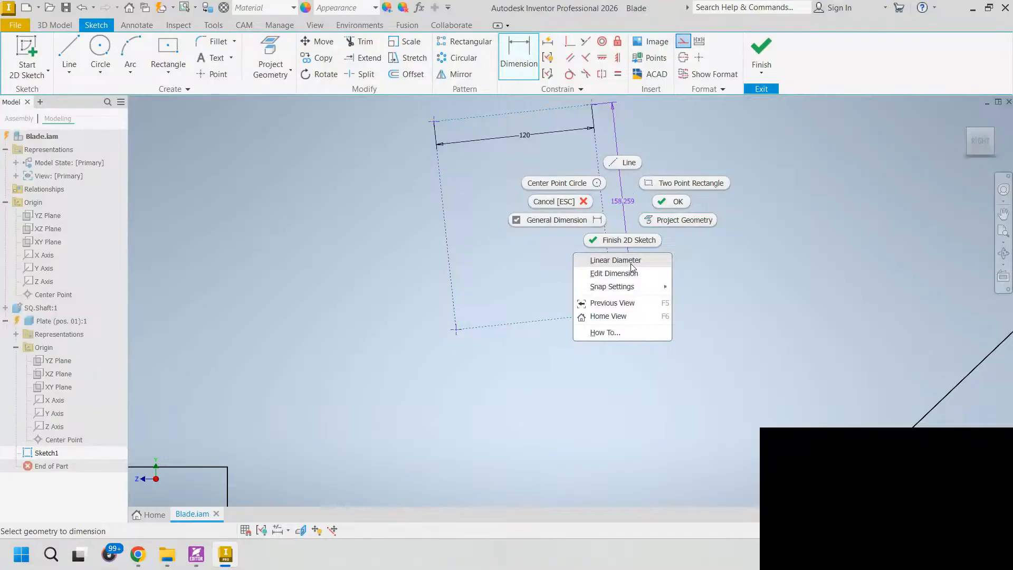
{"action": "left_click", "coordinate": [347, 224]}
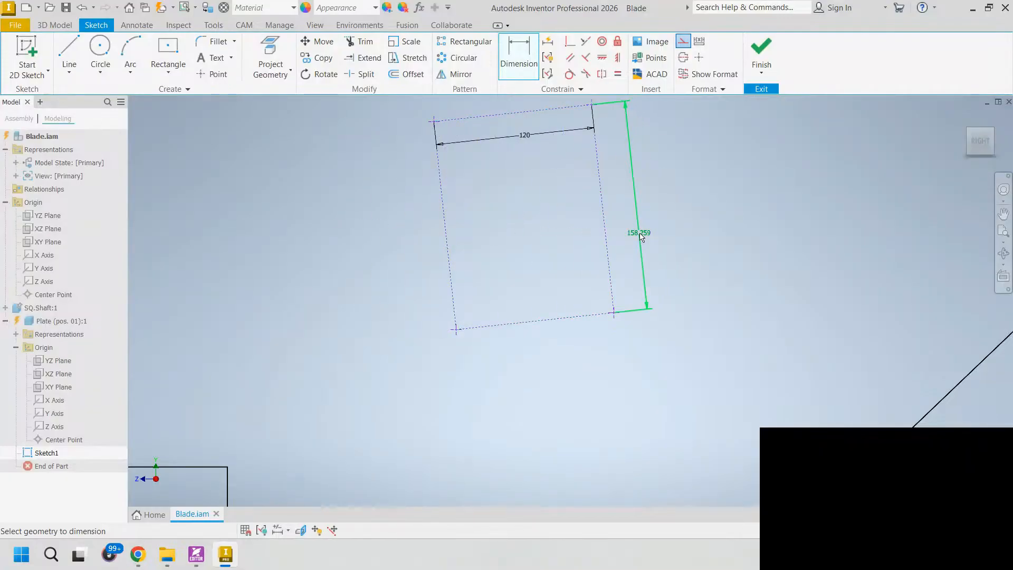
{"action": "left_click", "coordinate": [639, 233]}
{"action": "type", "text": "110"}
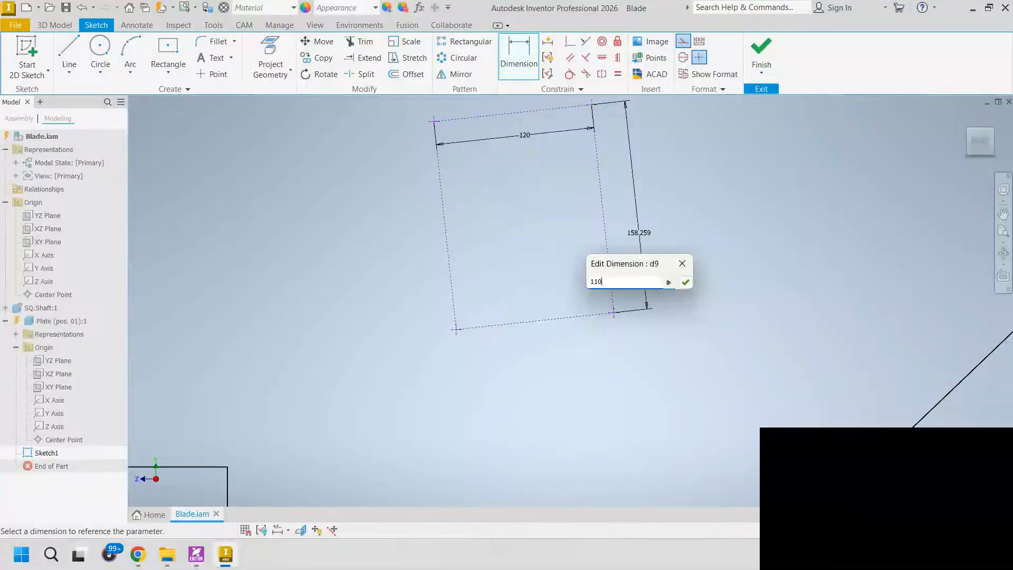
{"action": "key", "text": "Return"}
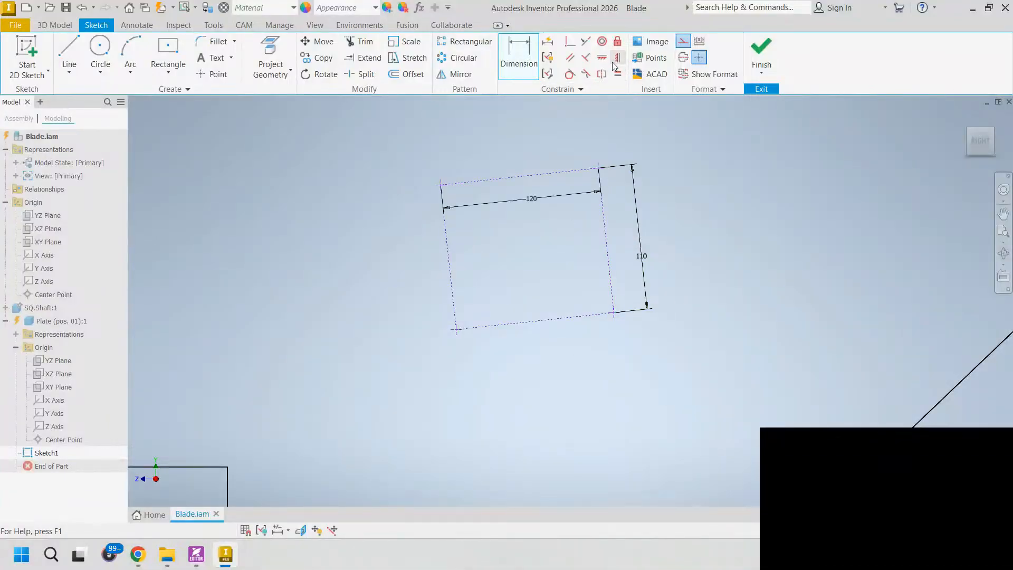
- Make the quadrilateral's lower side parallel to the plate's gently sloped segment below it
{"action": "left_click", "coordinate": [570, 62]}
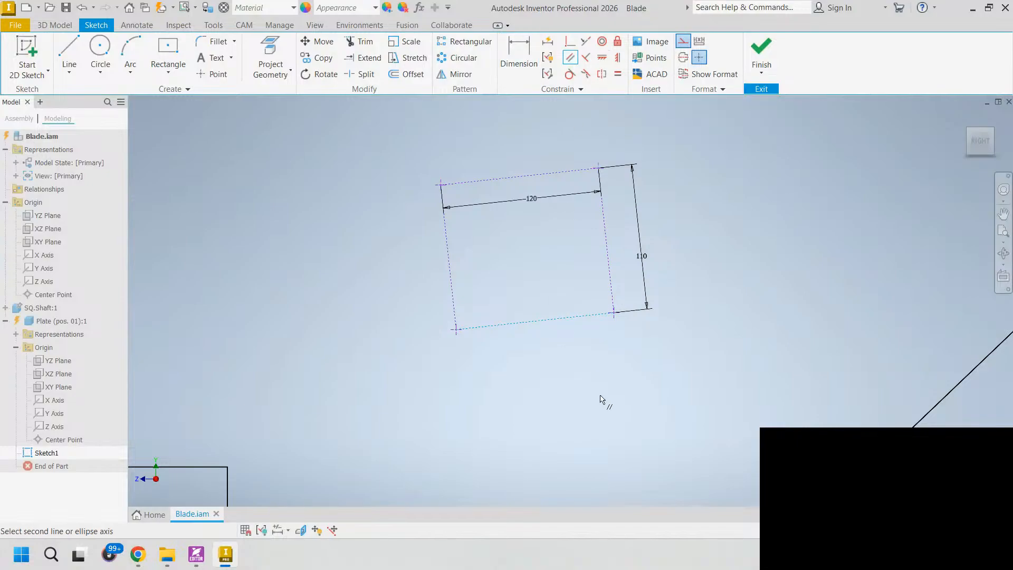
{"action": "middle_click_drag", "start_coordinate": [598, 340], "coordinate": [584, 120]}
{"action": "left_click", "coordinate": [580, 337]}
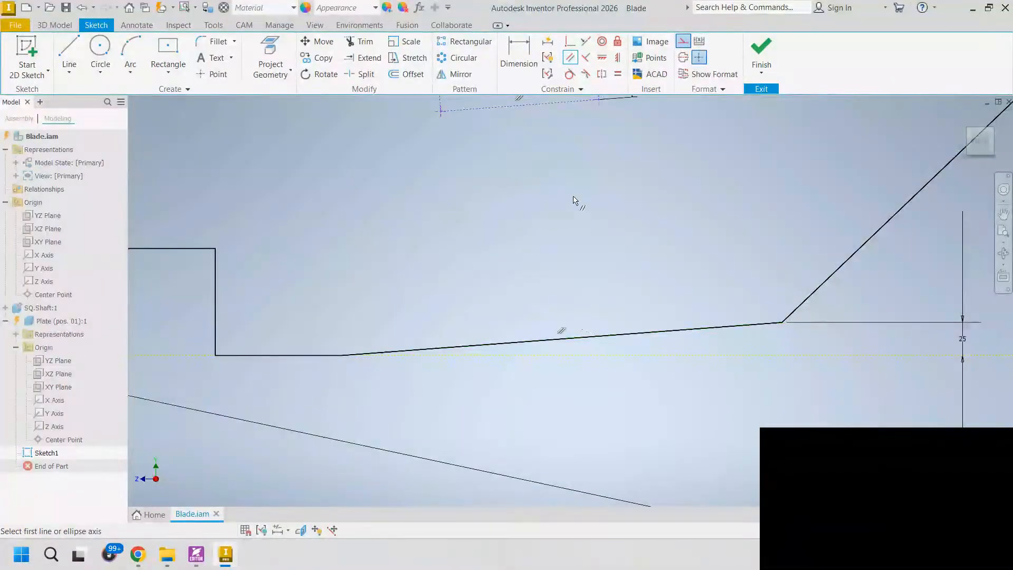
{"action": "middle_click_drag", "start_coordinate": [572, 202], "coordinate": [536, 337]}
{"action": "key", "text": "Escape"}
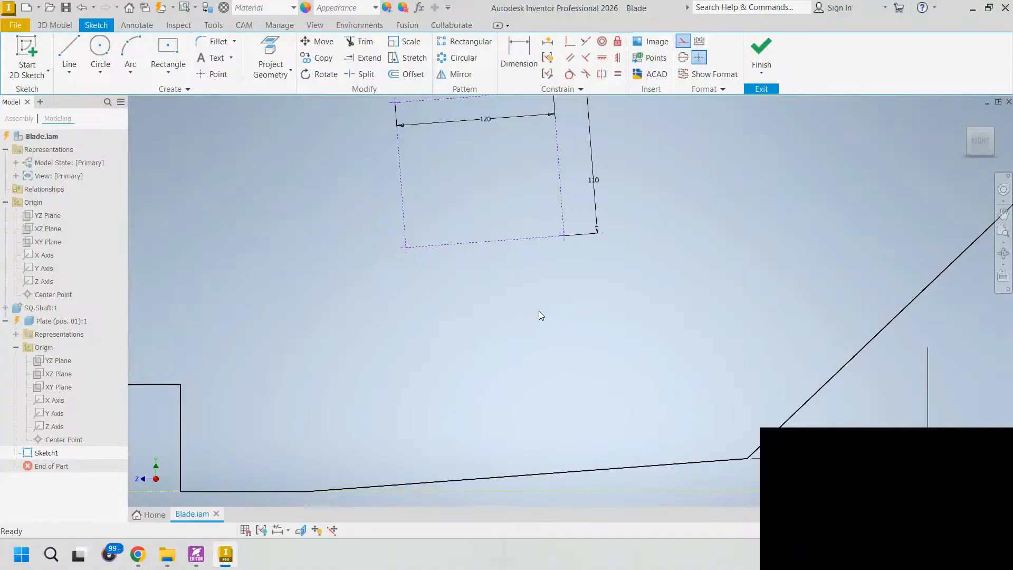
- Dimension the quadrilateral's lower inner corner 183 mm horizontally from the plate's vertical centreline
{"action": "key", "text": "d"}
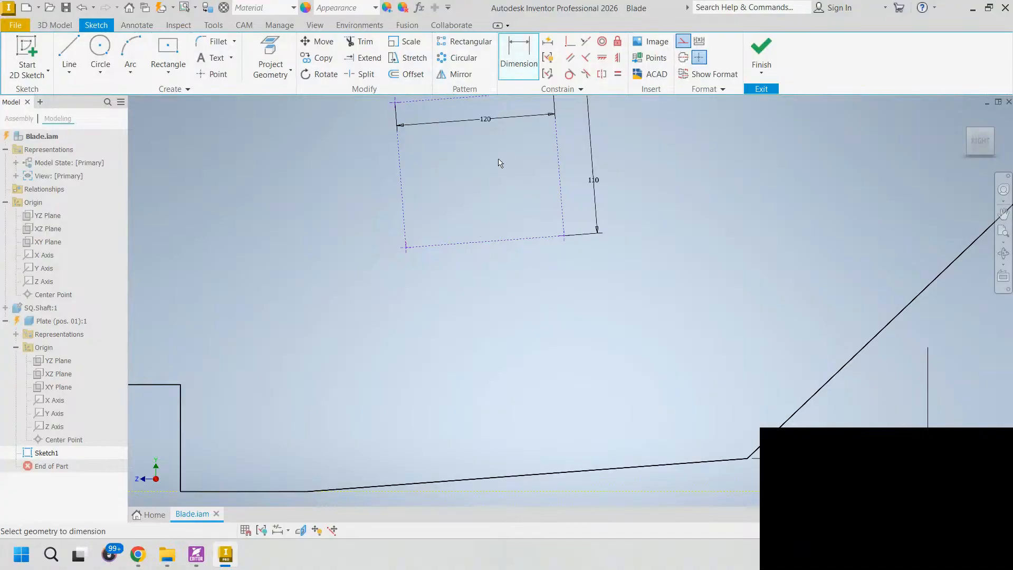
{"action": "left_click", "coordinate": [405, 249]}
{"action": "scroll", "coordinate": [360, 285], "scroll_direction": "up", "scroll_amount": 3}
{"action": "middle_click_drag", "start_coordinate": [213, 277], "coordinate": [265, 276]}
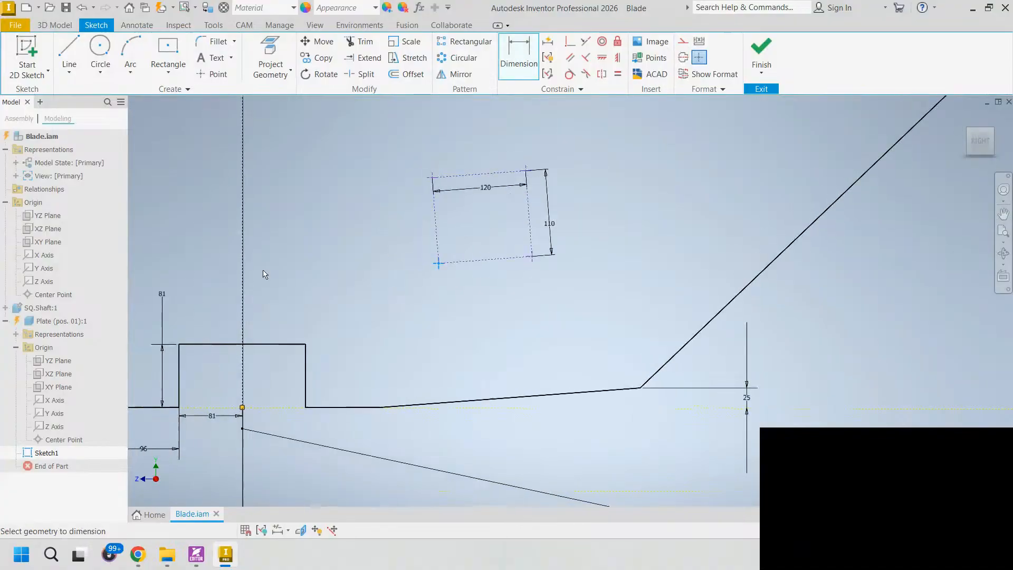
{"action": "left_click", "coordinate": [243, 267]}
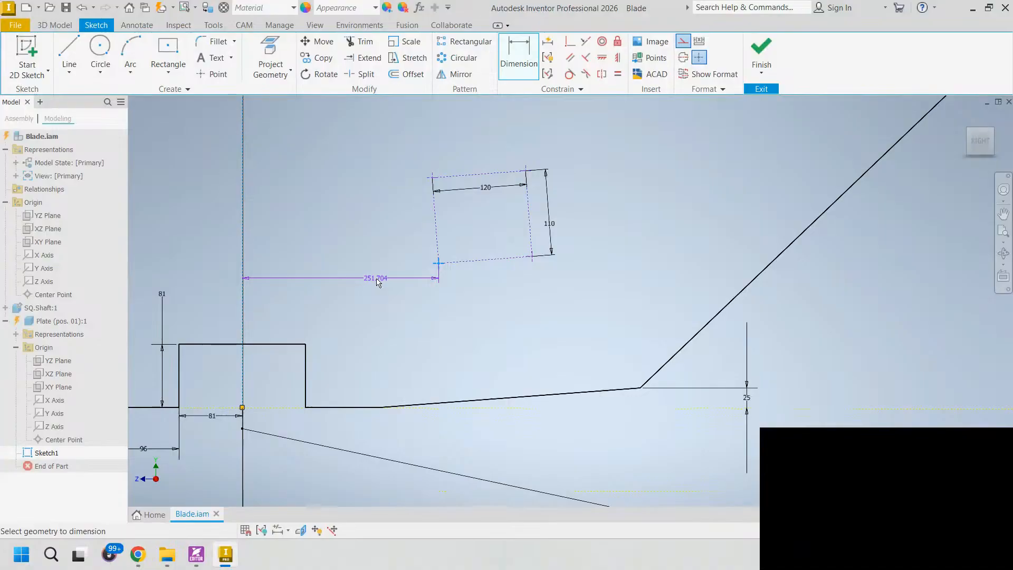
{"action": "left_click", "coordinate": [374, 286]}
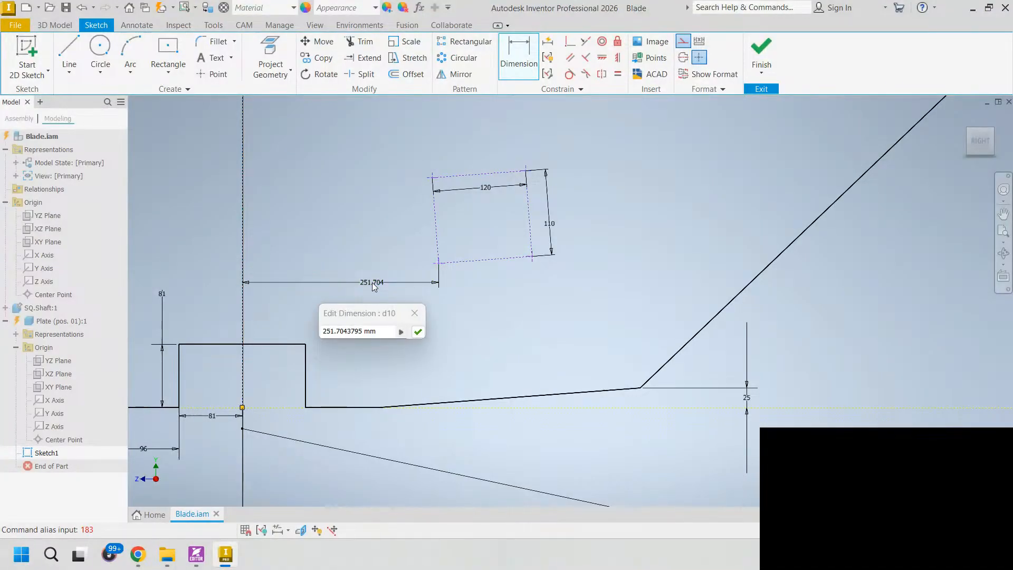
{"action": "double_click", "coordinate": [348, 331]}
{"action": "type", "text": "183mm"}
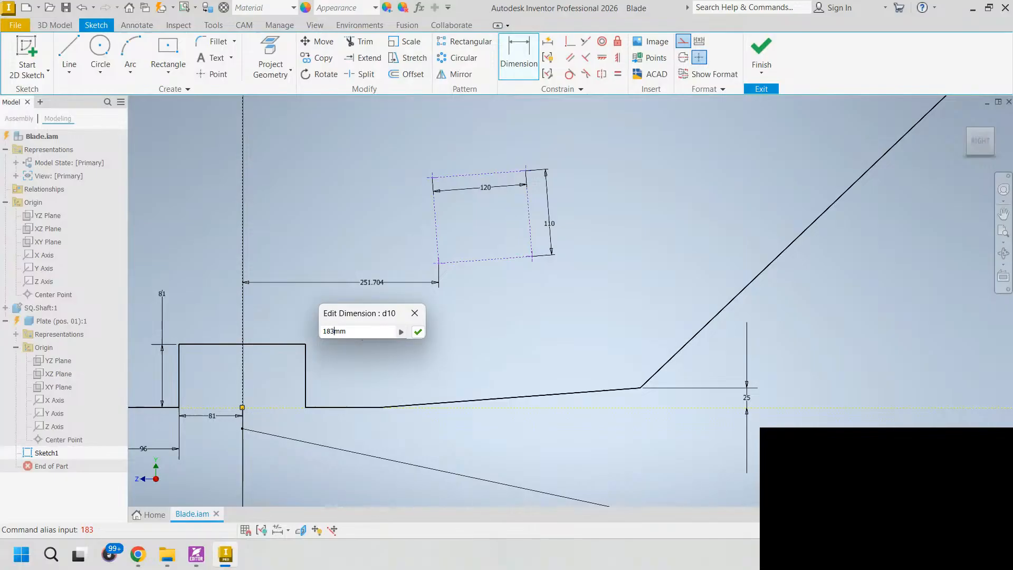
{"action": "key", "text": "Return"}
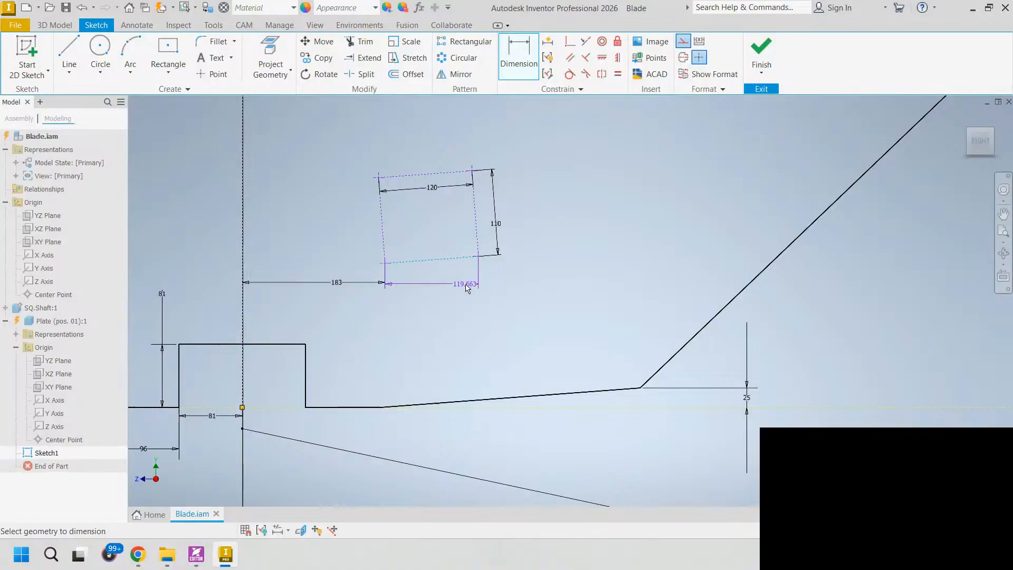
- Dimension the quadrilateral's lower side 110 mm from the gently sloped segment
{"action": "left_click", "coordinate": [490, 400]}
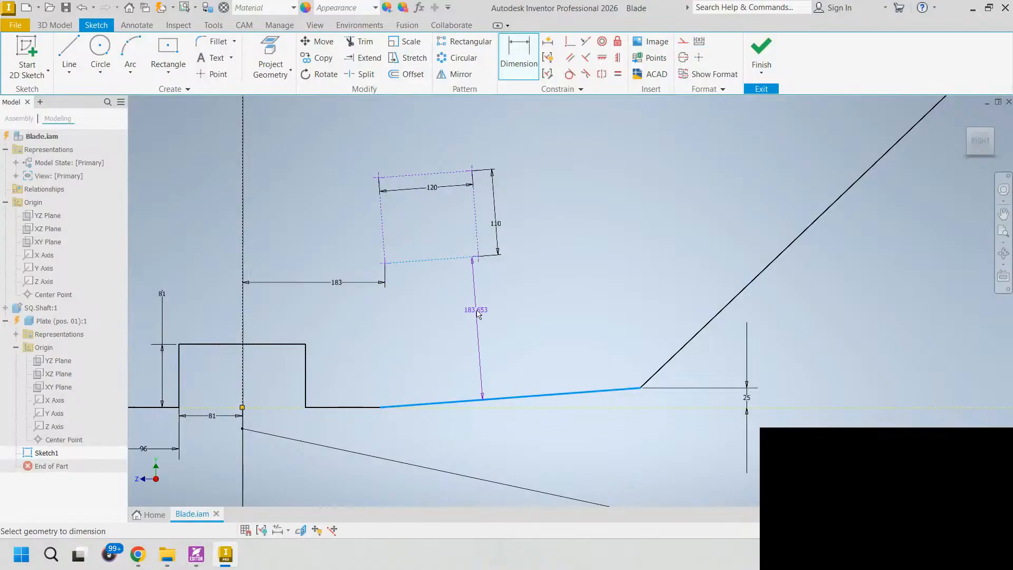
{"action": "left_click", "coordinate": [471, 313]}
{"action": "type", "text": "110"}
{"action": "key", "text": "Return"}
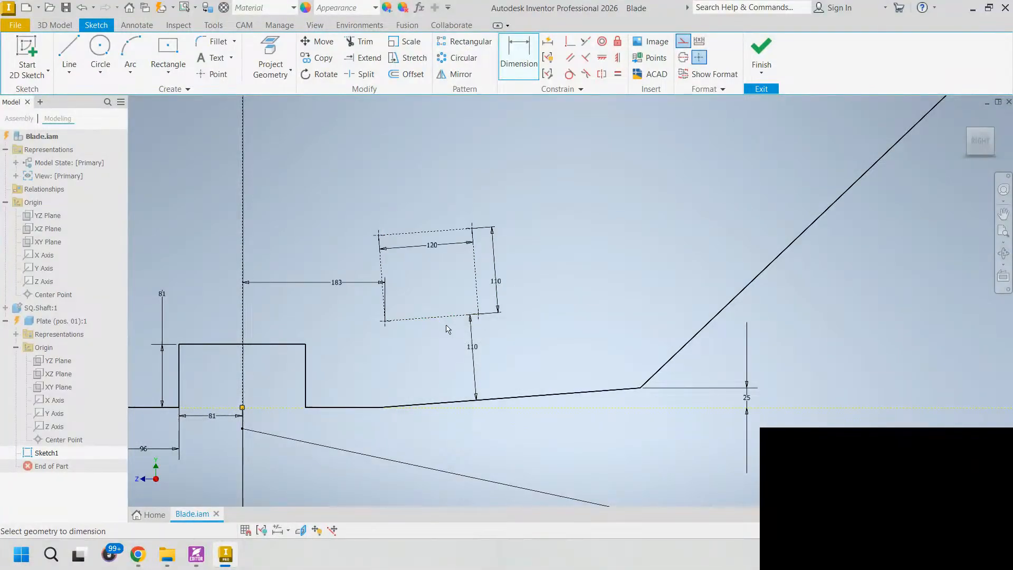
- Move the 183 mm dimension below the quadrilateral's lower inner corner and the 120 mm dimension above its upper side
{"action": "left_click", "coordinate": [331, 280]}
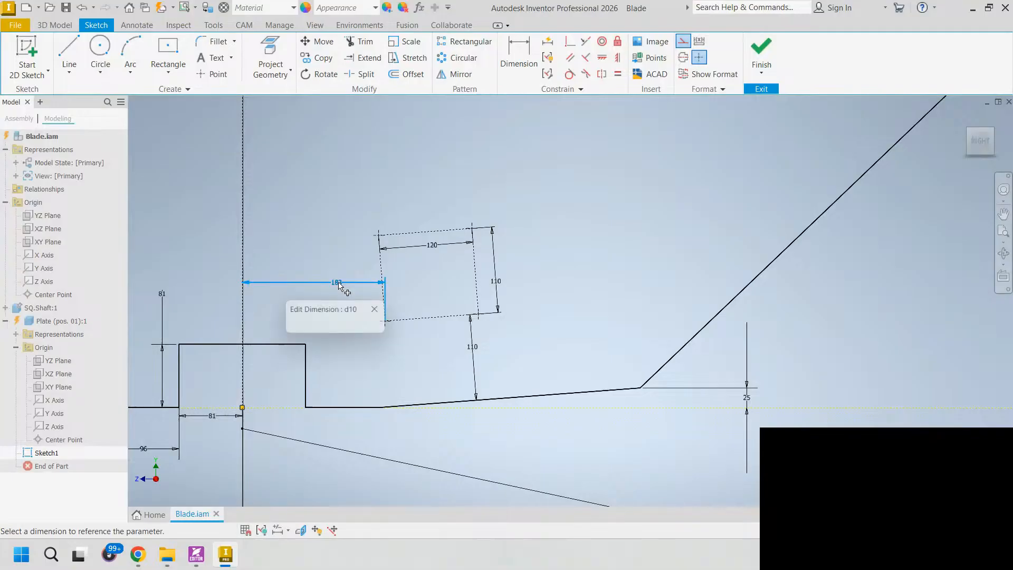
{"action": "left_click", "coordinate": [385, 305]}
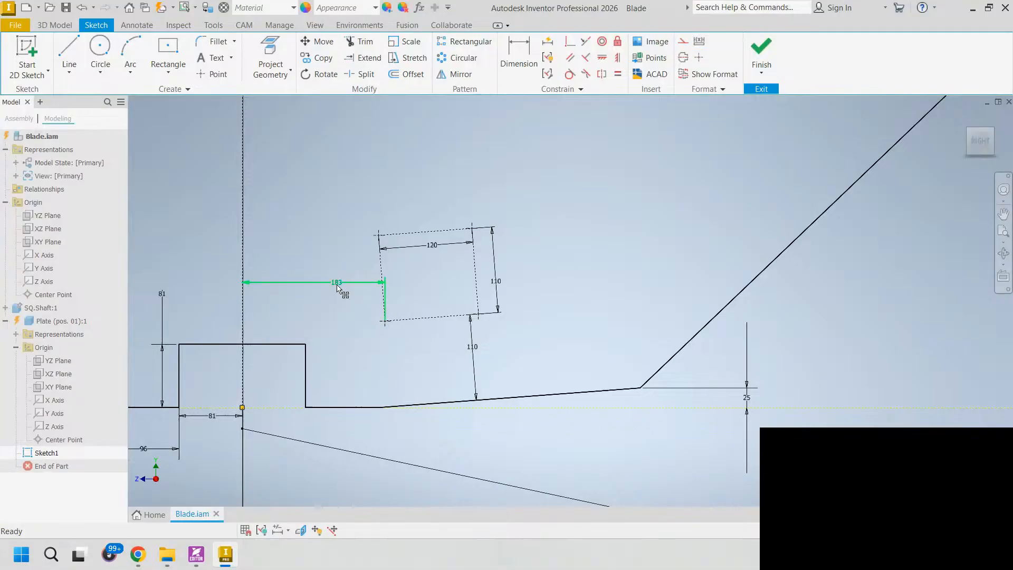
{"action": "left_click_drag", "start_coordinate": [340, 283], "coordinate": [338, 328]}
{"action": "left_click", "coordinate": [359, 359]}
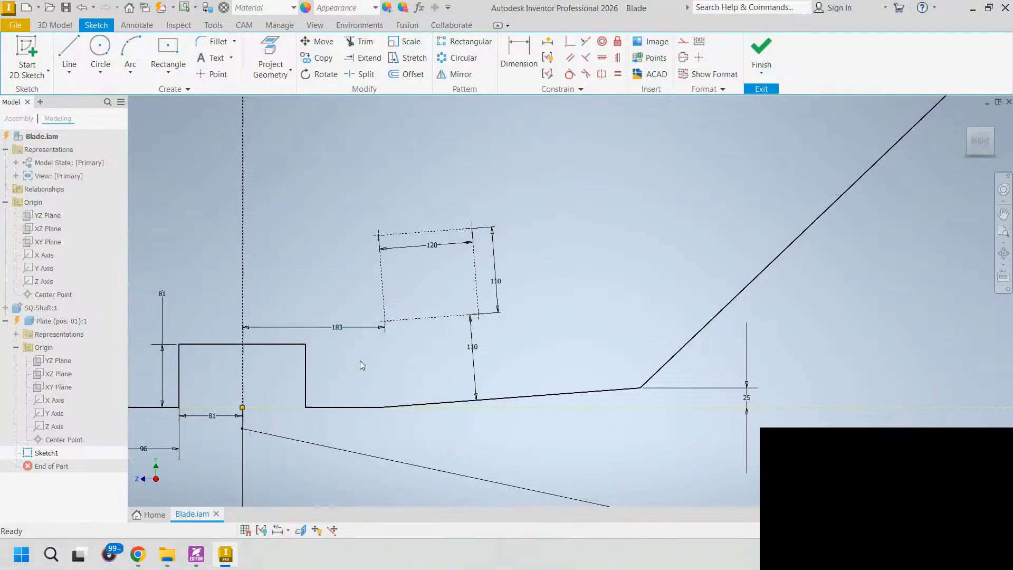
{"action": "left_click_drag", "start_coordinate": [432, 244], "coordinate": [425, 219]}
{"action": "scroll", "coordinate": [386, 319], "scroll_direction": "up", "scroll_amount": 4}
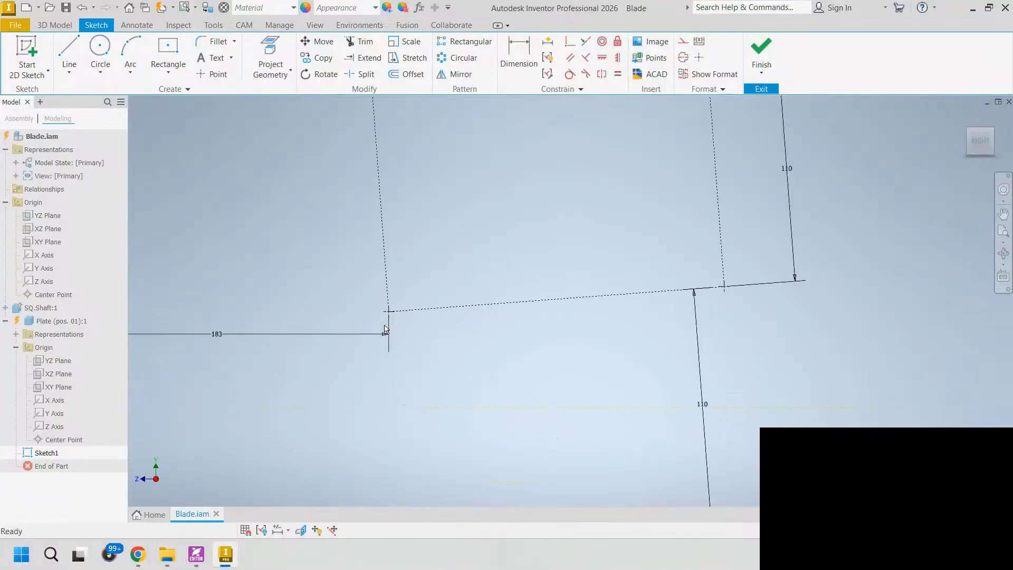
{"action": "scroll", "coordinate": [390, 315], "scroll_direction": "down", "scroll_amount": 4}
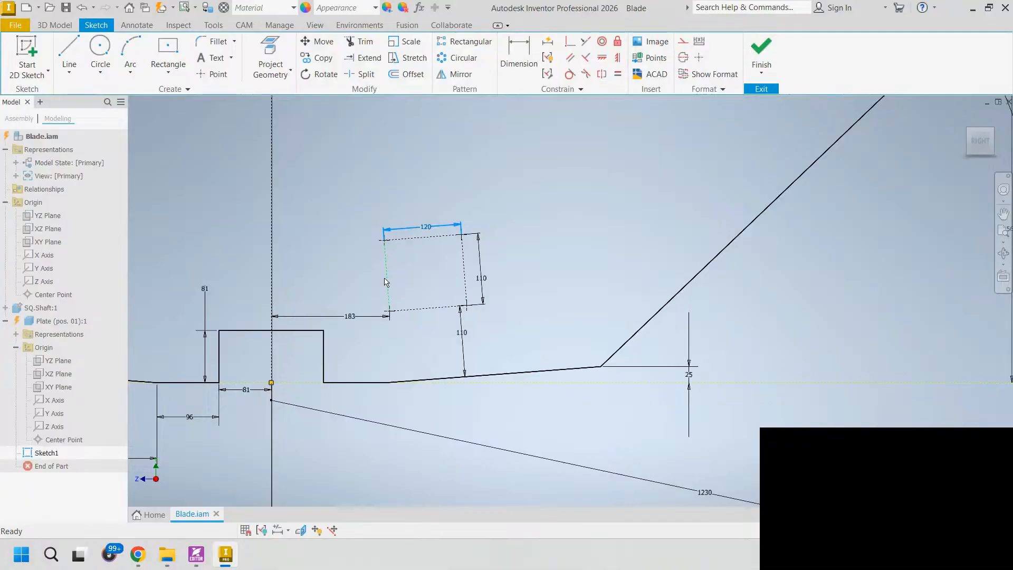
{"action": "middle_click_drag", "start_coordinate": [352, 208], "coordinate": [354, 236]}
{"action": "left_click", "coordinate": [230, 129]}
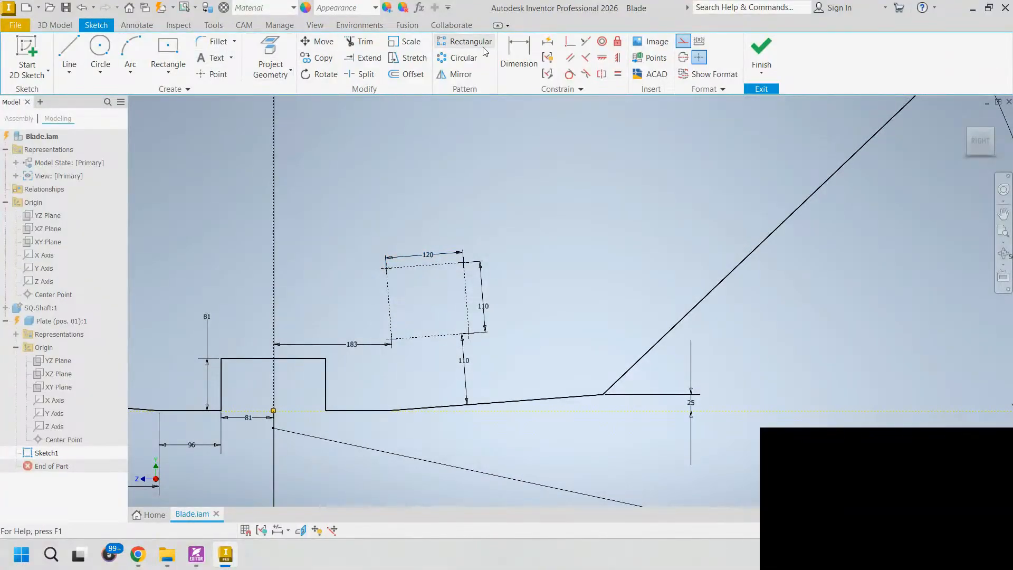
- Place three sketch points in a rising diagonal row above the construction quadrilateral
{"action": "left_click", "coordinate": [213, 74]}
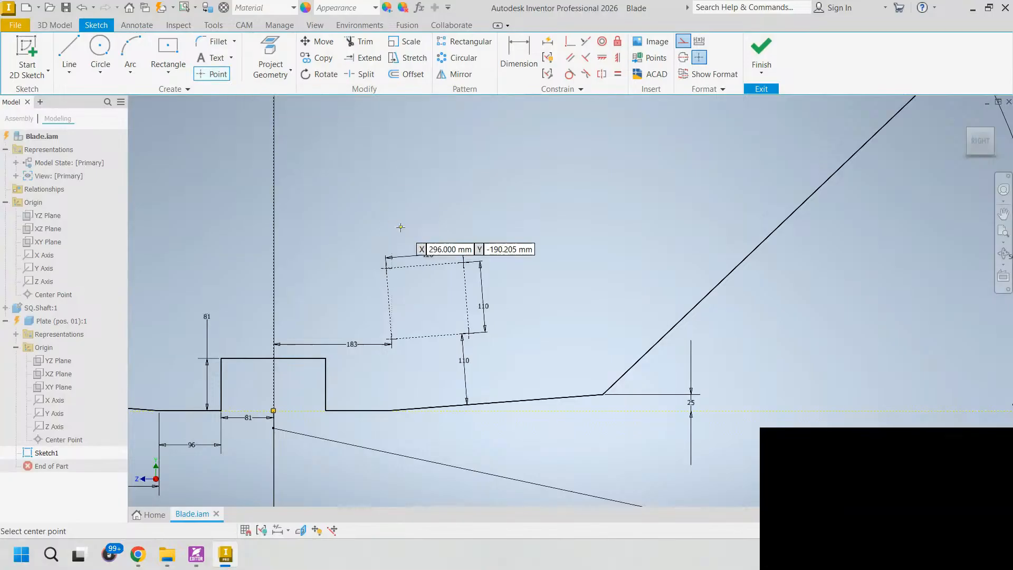
{"action": "left_click", "coordinate": [377, 203]}
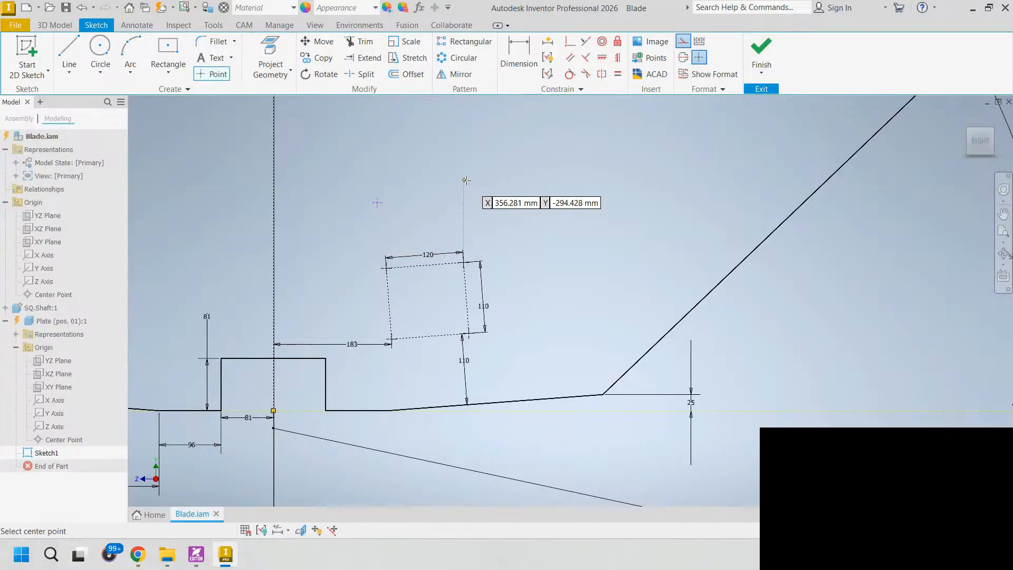
{"action": "left_click", "coordinate": [440, 181]}
{"action": "left_click", "coordinate": [507, 157]}
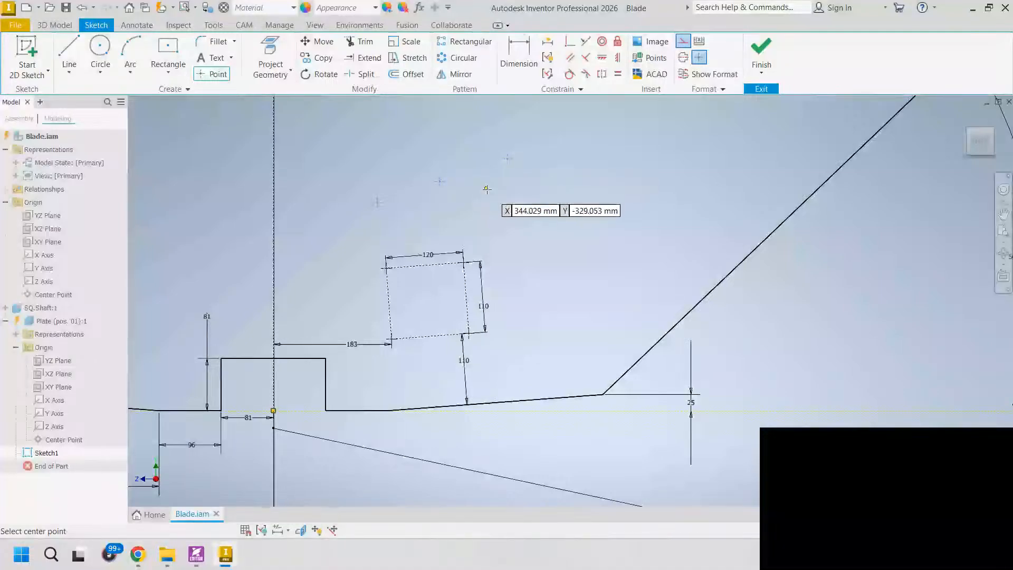
{"action": "key", "text": "Escape"}
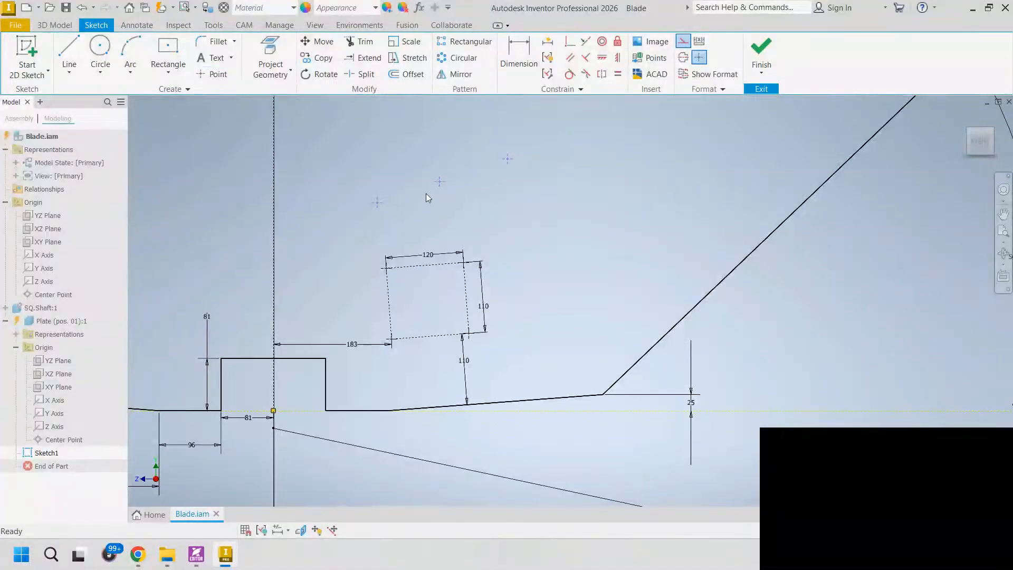
- Connect the three new sketch points in sequence with two construction lines
{"action": "left_click", "coordinate": [69, 55]}
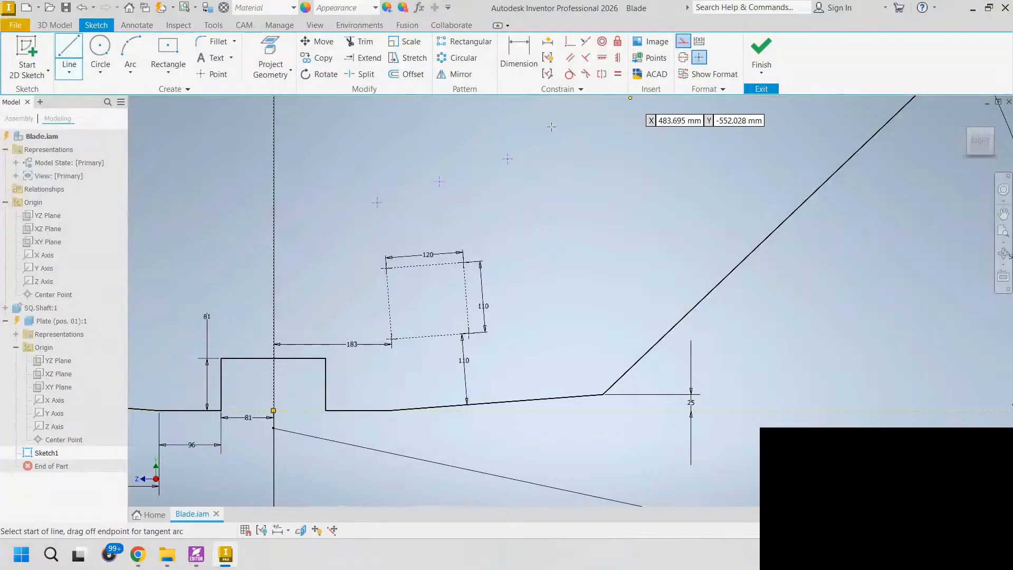
{"action": "left_click", "coordinate": [377, 202]}
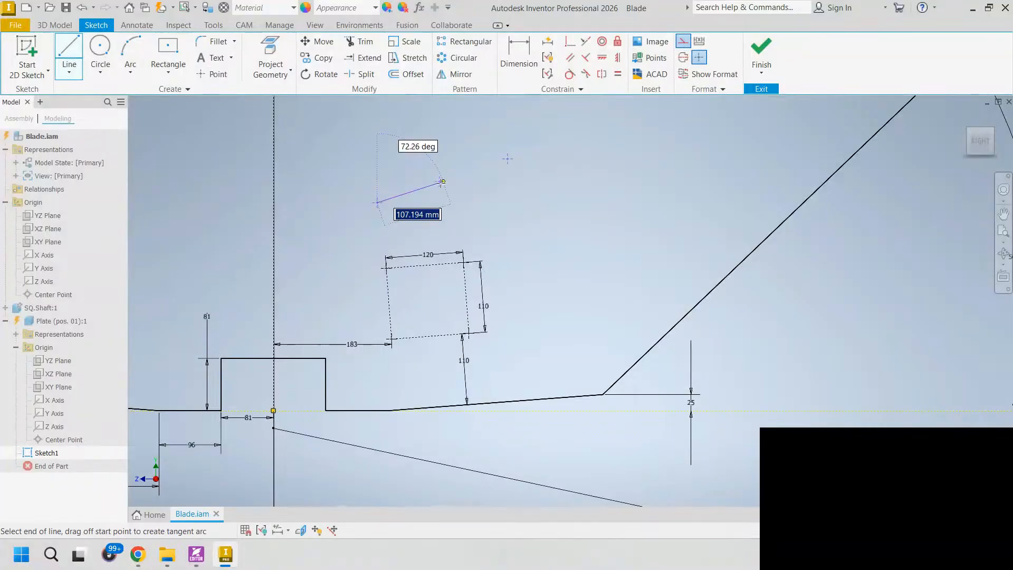
{"action": "left_click", "coordinate": [507, 159]}
{"action": "key", "text": "Escape"}
{"action": "key", "text": "Escape"}
- Try to apply a collinear constraint between the two construction lines joining the three points
{"action": "left_click", "coordinate": [586, 41]}
{"action": "left_click", "coordinate": [485, 168]}
{"action": "left_click", "coordinate": [412, 191]}
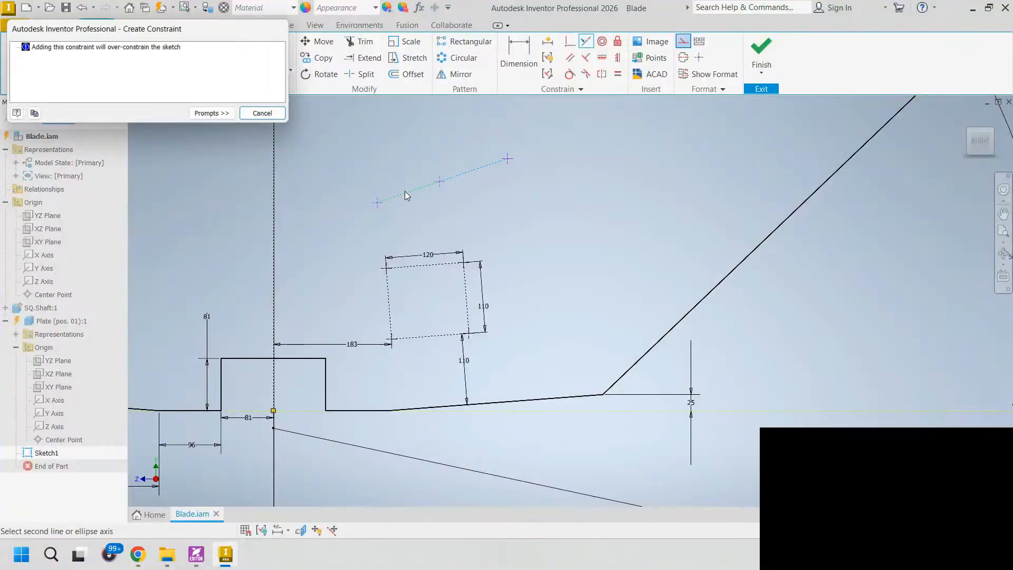
{"action": "left_click", "coordinate": [269, 116]}
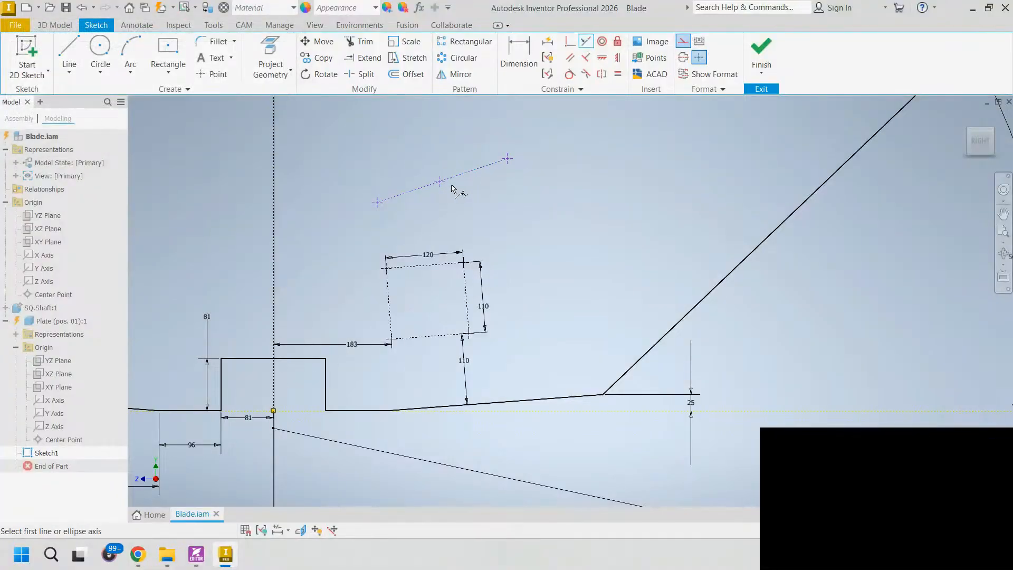
- Make the outer construction line of the three-point row parallel to the plate's sloped lower edge
{"action": "scroll", "coordinate": [422, 189], "scroll_direction": "up", "scroll_amount": 5}
{"action": "scroll", "coordinate": [446, 180], "scroll_direction": "down", "scroll_amount": 5}
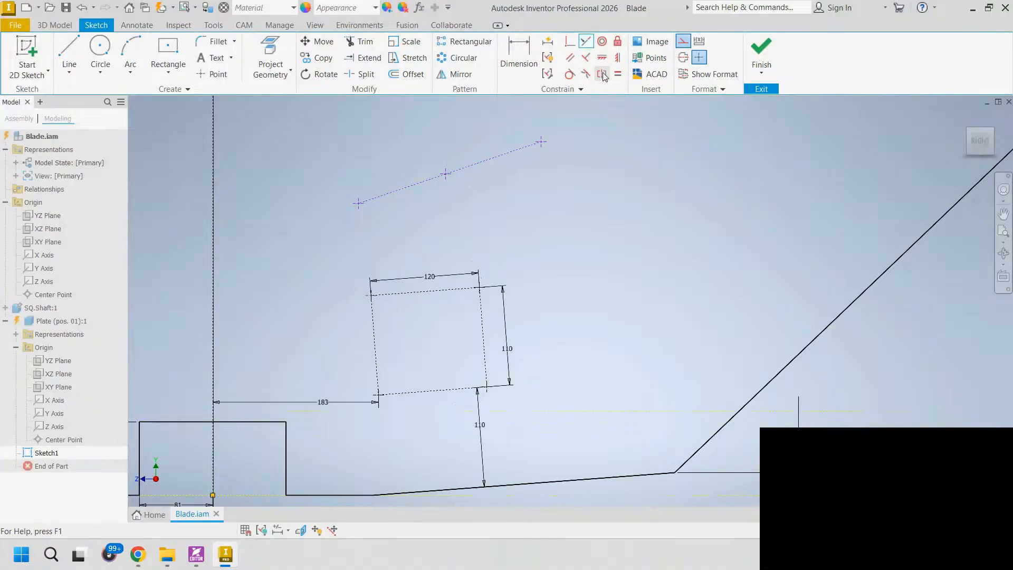
{"action": "left_click", "coordinate": [571, 59]}
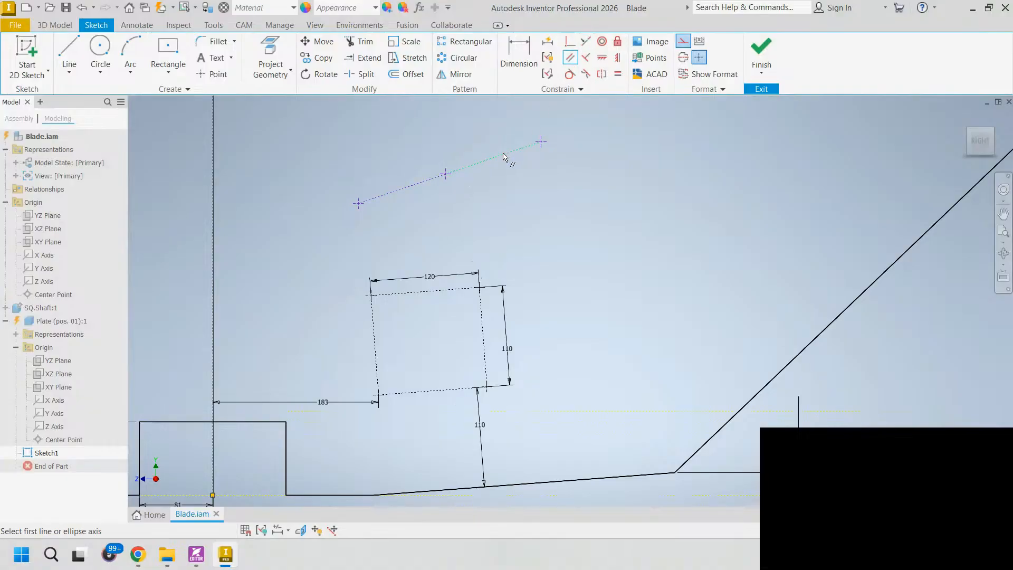
{"action": "left_click", "coordinate": [504, 157]}
{"action": "left_click", "coordinate": [580, 479]}
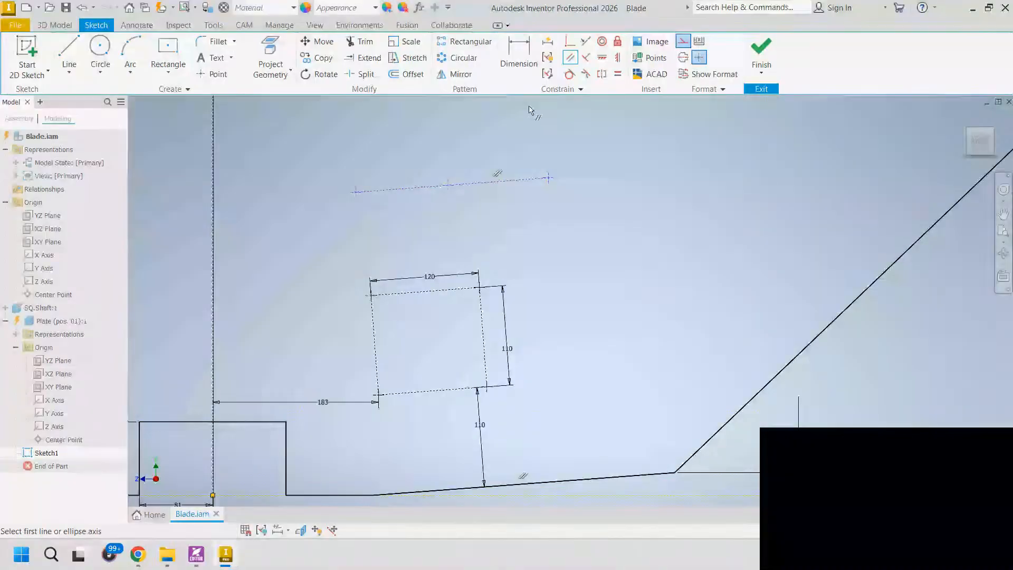
- Add an aligned dimension to the inner segment of the three-point row and set it to 81 mm
{"action": "key", "text": "d"}
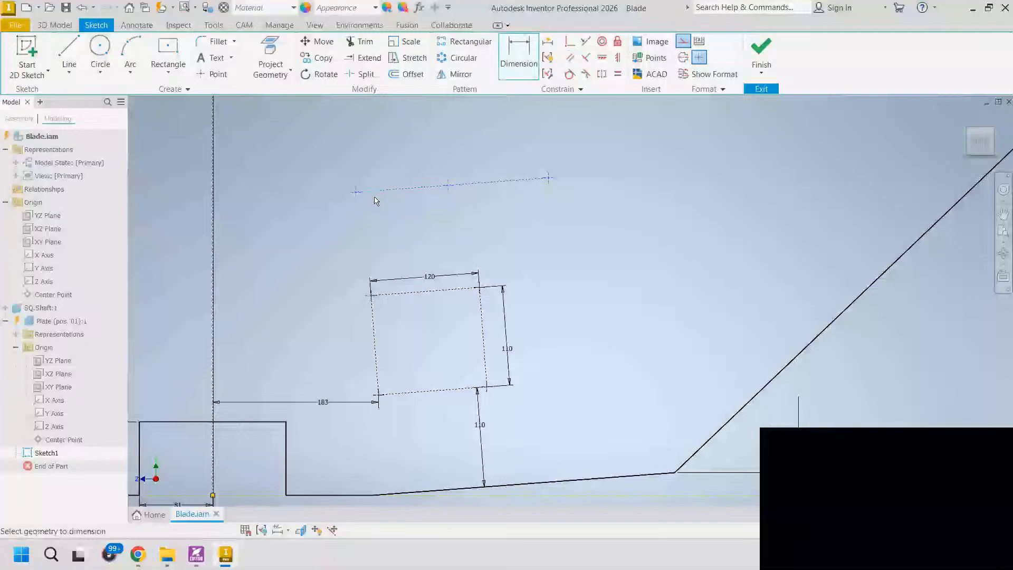
{"action": "left_click", "coordinate": [393, 189]}
{"action": "right_click", "coordinate": [401, 211]}
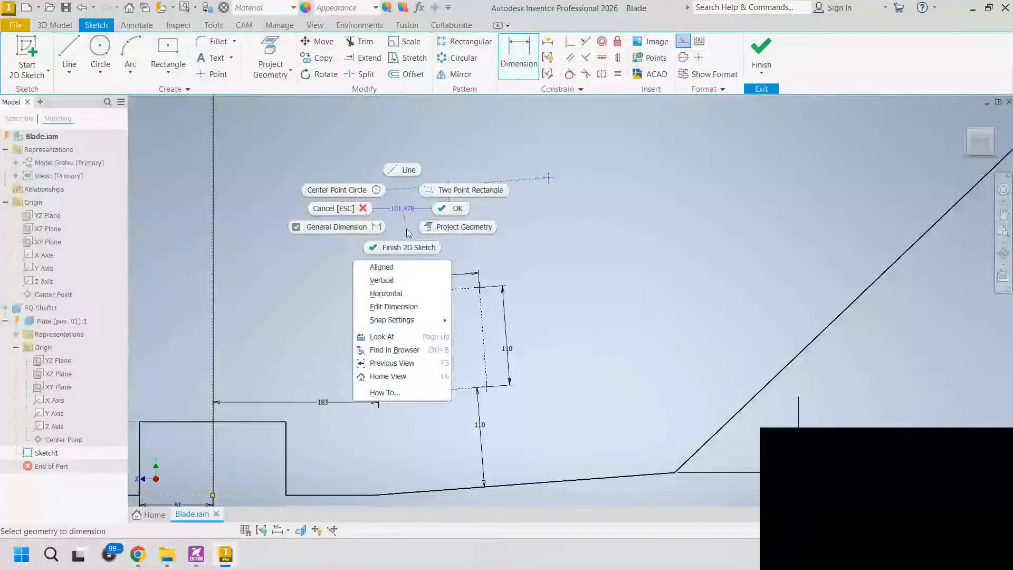
{"action": "left_click", "coordinate": [408, 276]}
{"action": "right_click", "coordinate": [411, 200]}
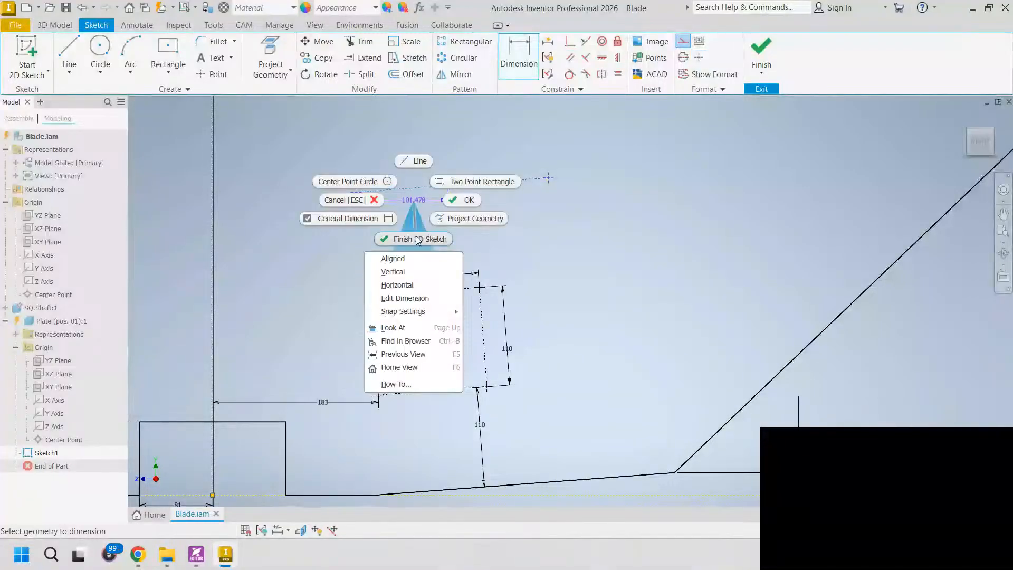
{"action": "left_click", "coordinate": [411, 258]}
{"action": "left_click", "coordinate": [418, 208]}
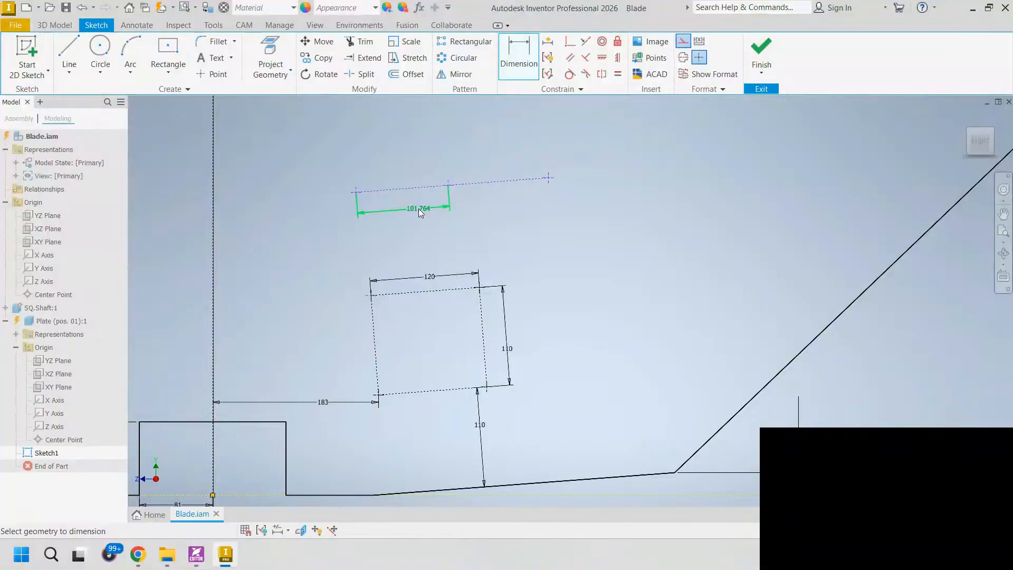
{"action": "type", "text": "81"}
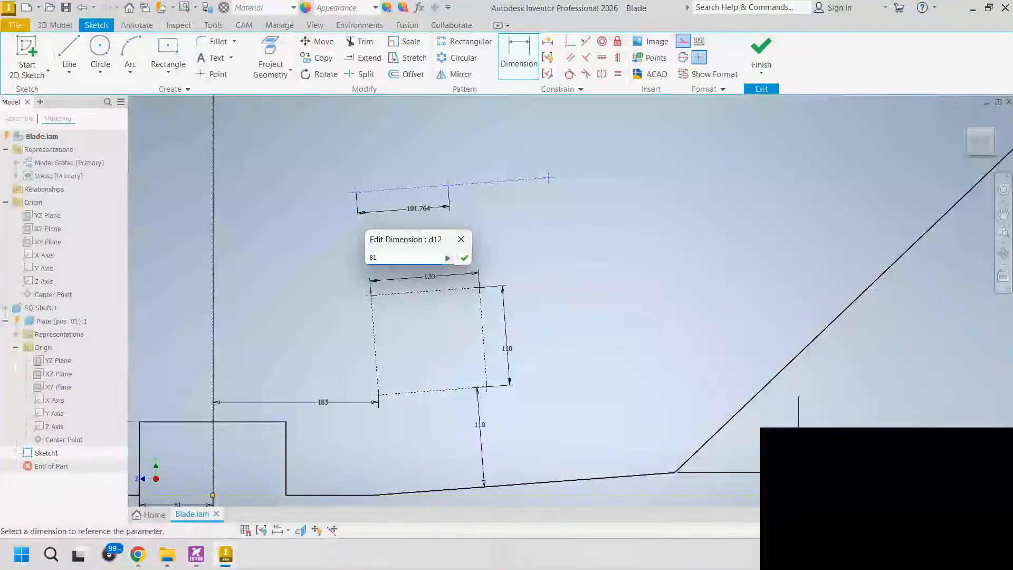
{"action": "key", "text": "Return"}
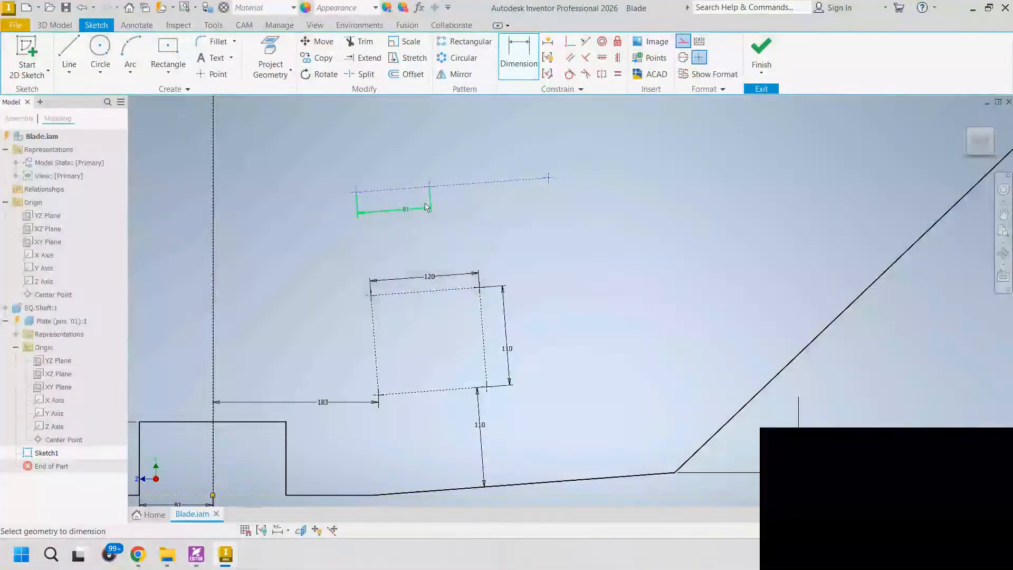
- Dimension the row's outer segment as an aligned 81 mm and place that dimension just below the row
{"action": "left_click", "coordinate": [449, 190]}
{"action": "right_click", "coordinate": [461, 207]}
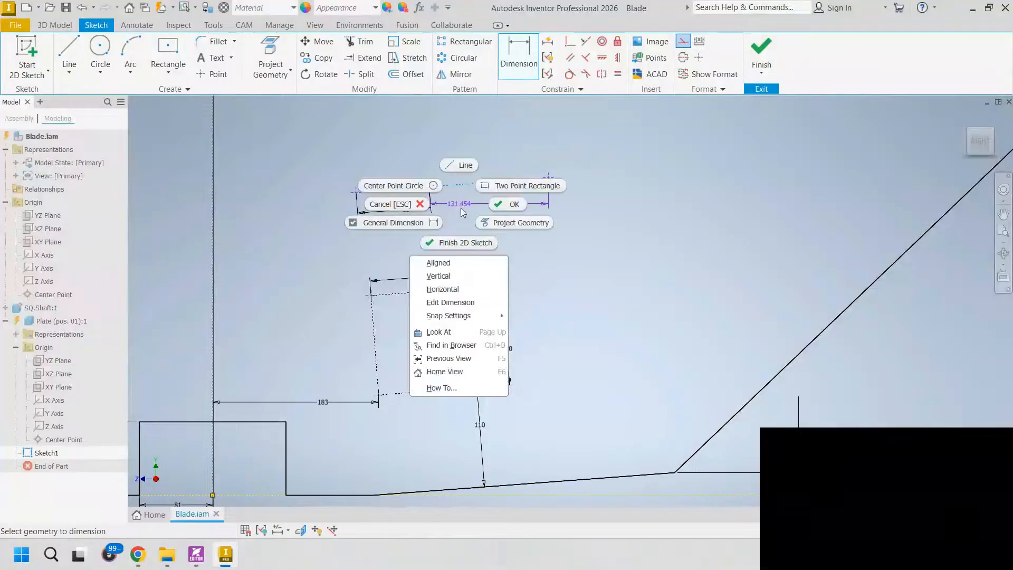
{"action": "left_click", "coordinate": [464, 266]}
{"action": "type", "text": "81"}
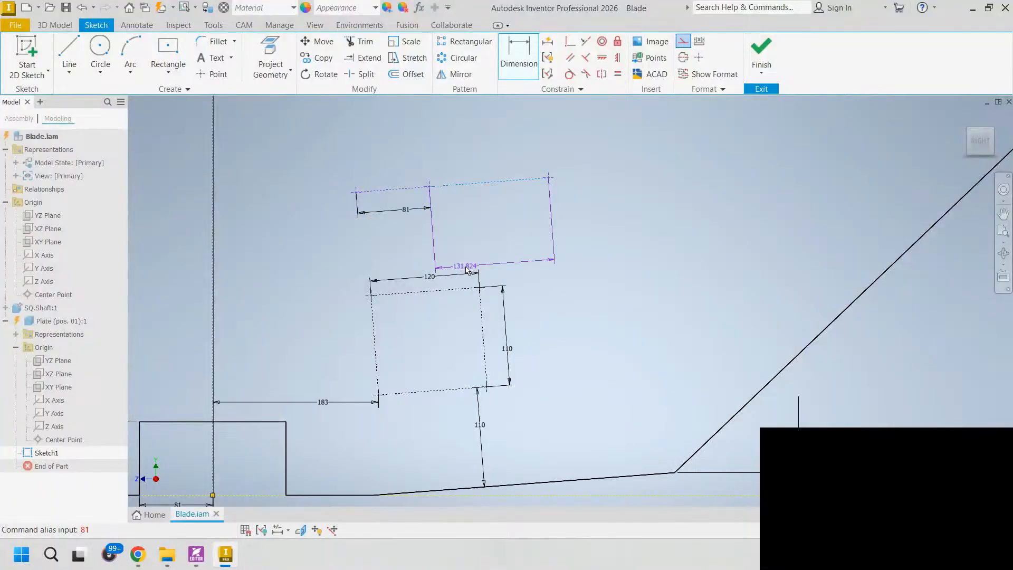
{"action": "left_click", "coordinate": [467, 269]}
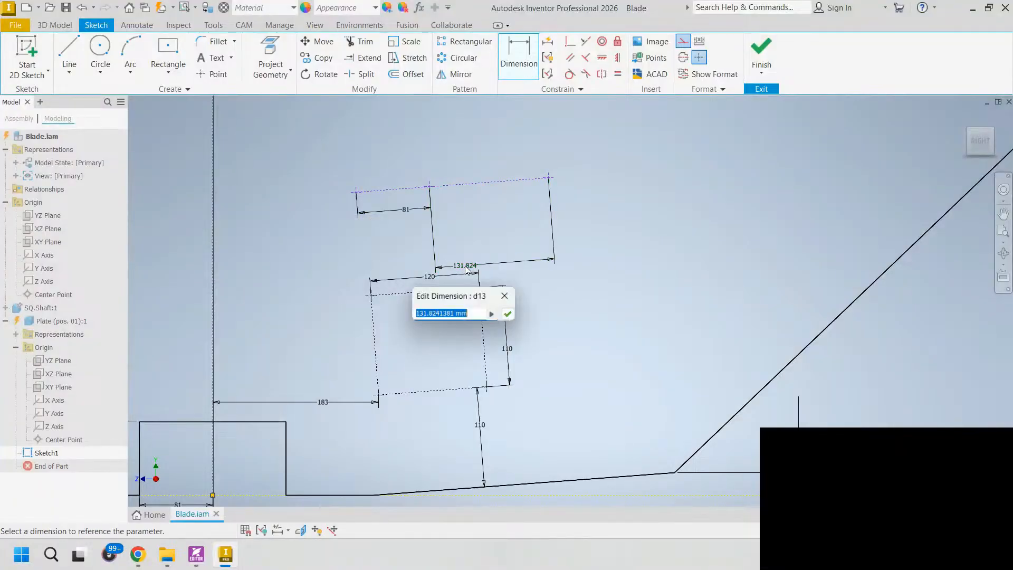
{"action": "type", "text": "81"}
{"action": "key", "text": "Escape"}
{"action": "left_click_drag", "start_coordinate": [451, 264], "coordinate": [463, 221]}
{"action": "left_click", "coordinate": [543, 260]}
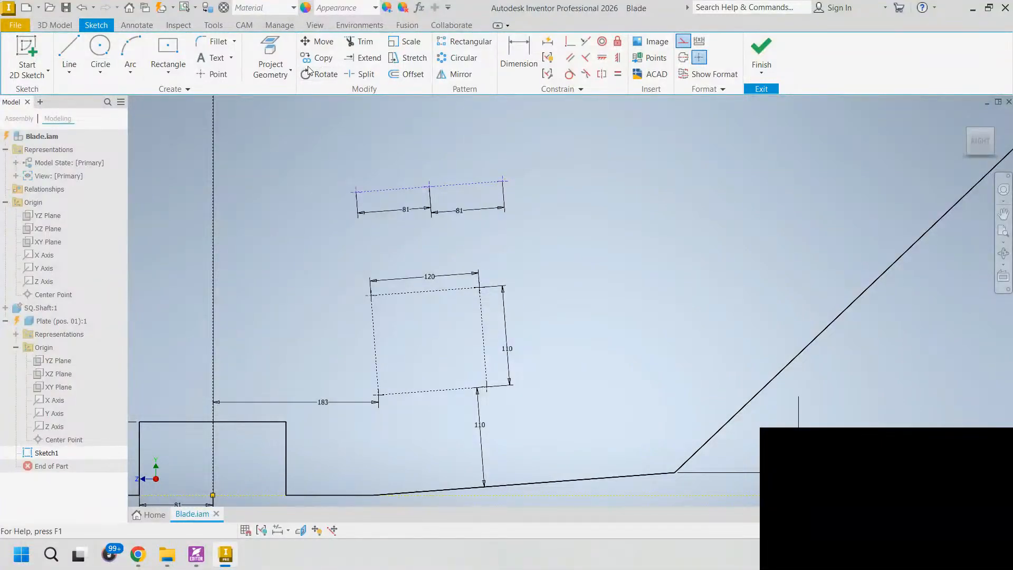
- Place a single sketch point between the three-point row and the quadrilateral, just beyond the row's outer end
{"action": "left_click", "coordinate": [217, 75]}
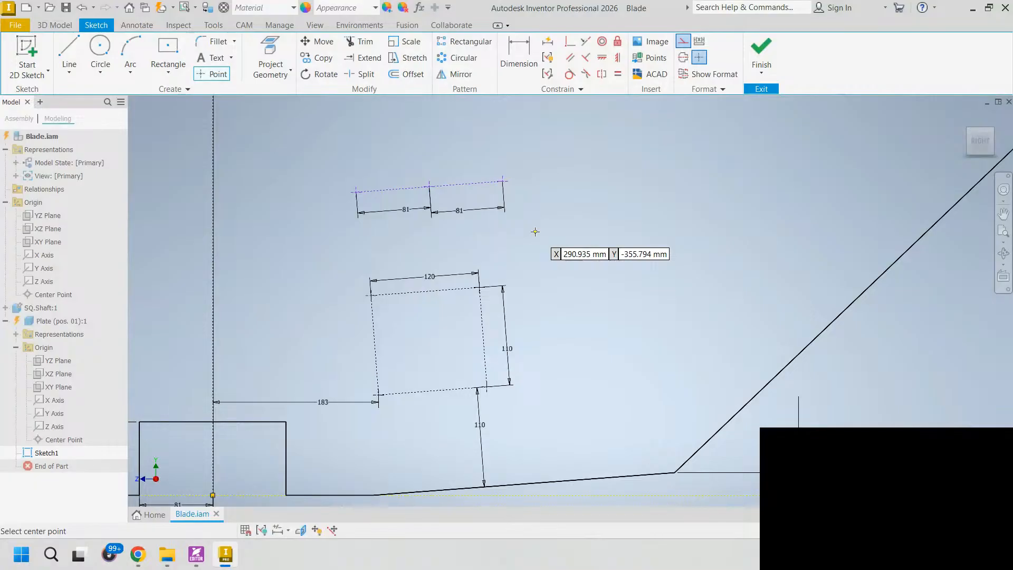
{"action": "left_click", "coordinate": [534, 235]}
{"action": "left_click", "coordinate": [518, 55]}
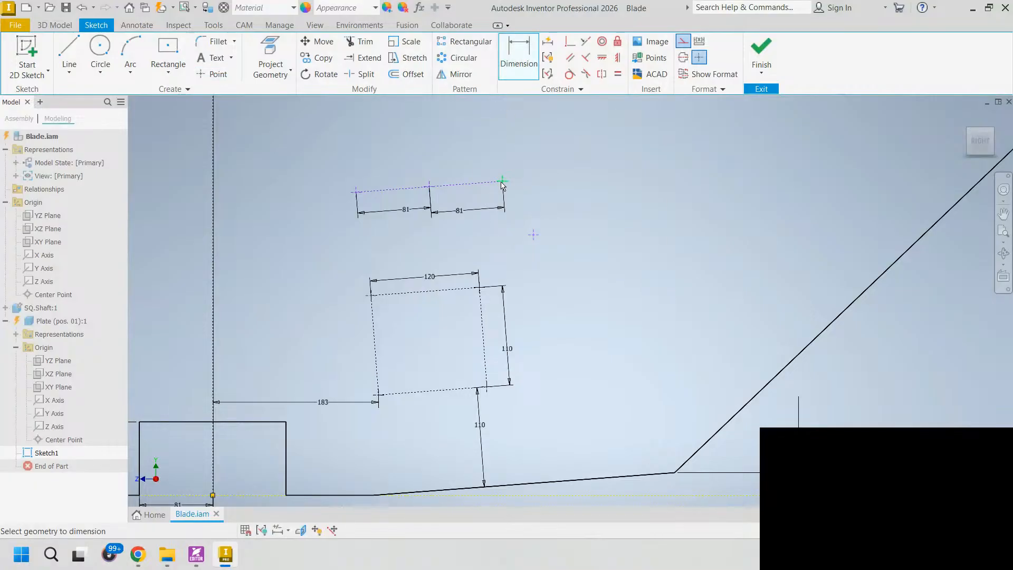
{"action": "mouse_move", "coordinate": [501, 184]}
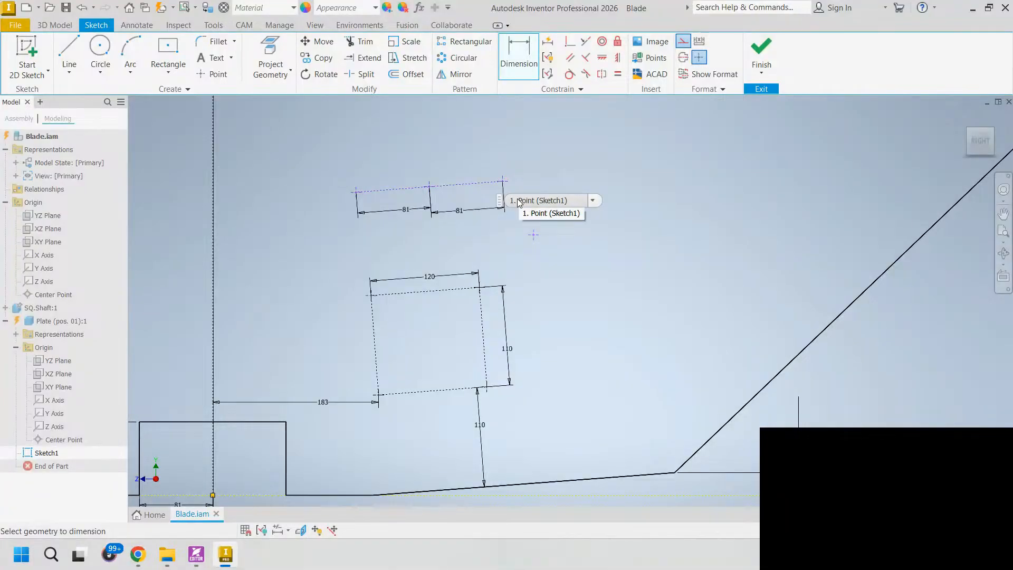
{"action": "left_click", "coordinate": [519, 201]}
{"action": "left_click", "coordinate": [534, 235]}
{"action": "right_click", "coordinate": [519, 149]}
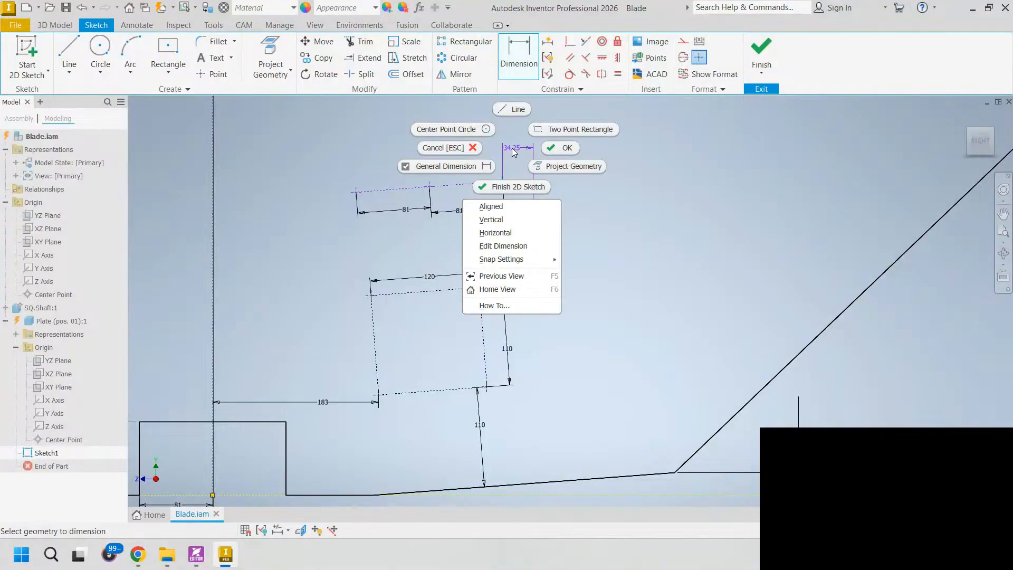
{"action": "left_click", "coordinate": [529, 206]}
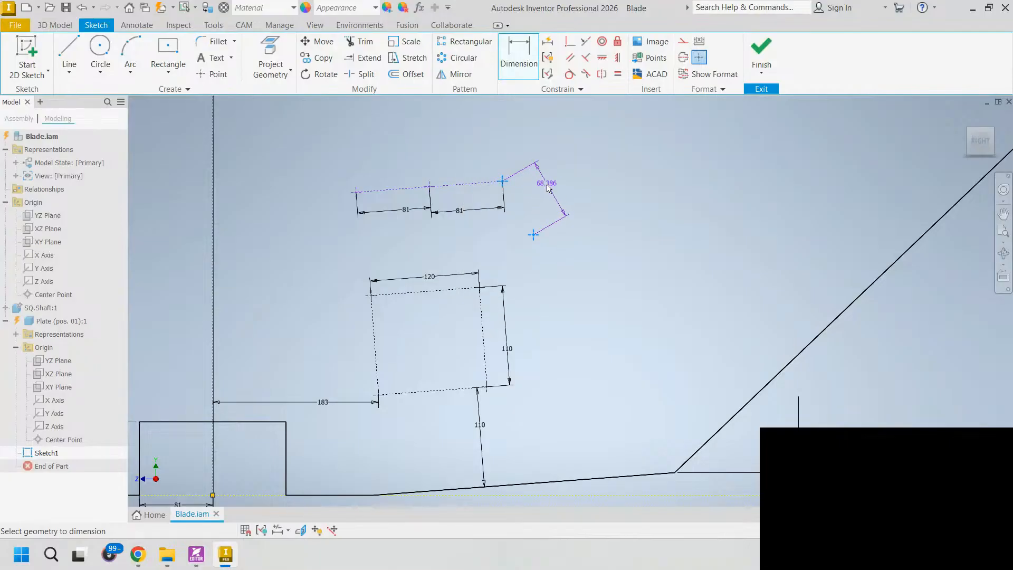
{"action": "key", "text": "Escape"}
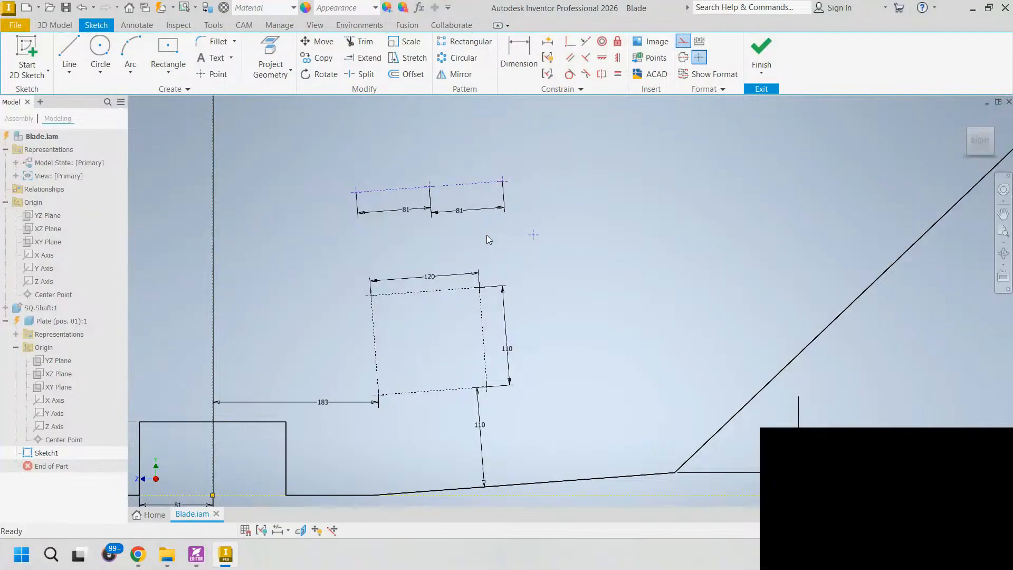
- Dimension the perpendicular distance from the three-point row's line to the single point below it as 75 mm
{"action": "left_click", "coordinate": [519, 53]}
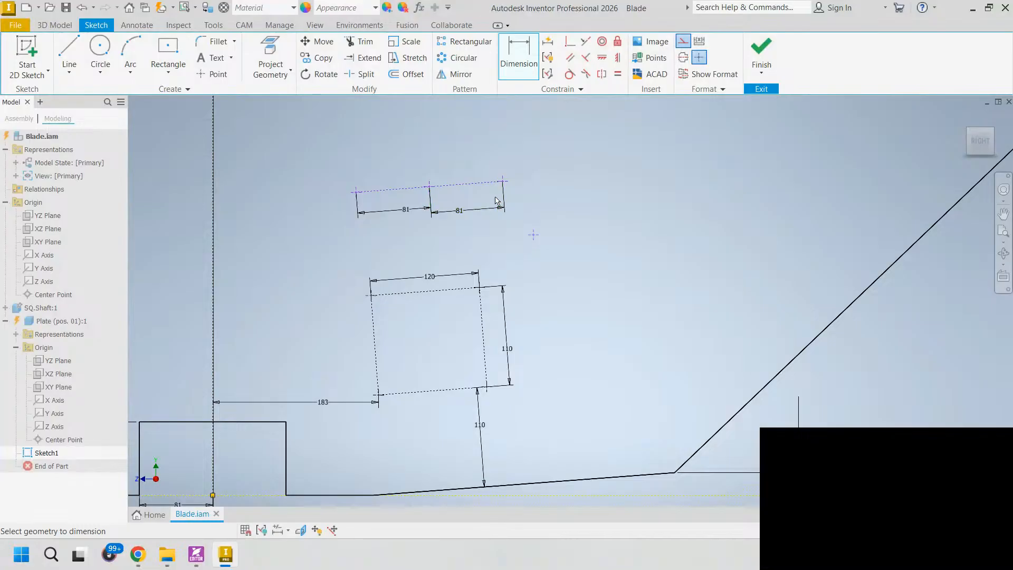
{"action": "left_click", "coordinate": [490, 183]}
{"action": "left_click", "coordinate": [534, 234]}
{"action": "left_click", "coordinate": [523, 213]}
{"action": "left_click", "coordinate": [523, 213]}
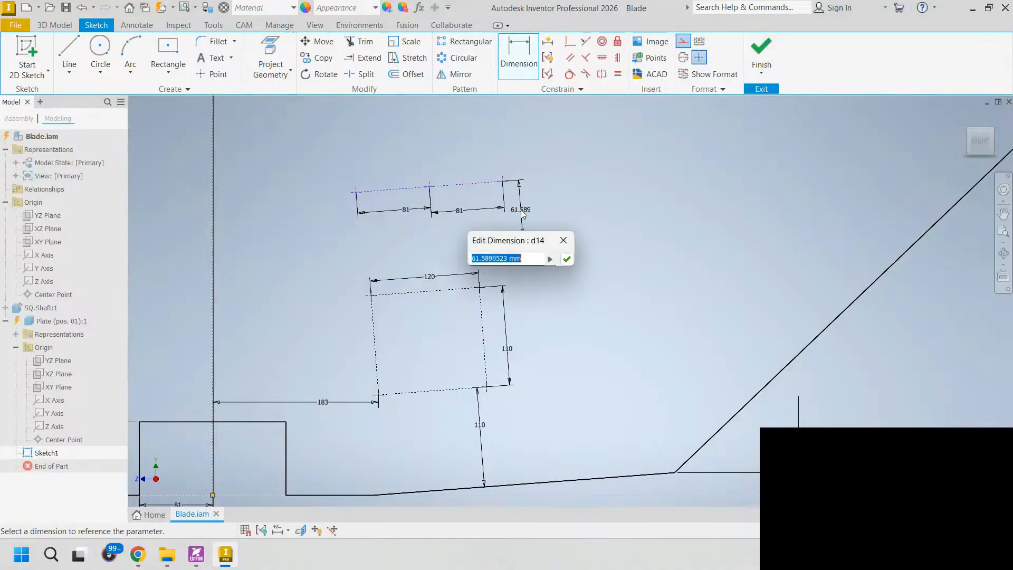
{"action": "type", "text": "75"}
{"action": "key", "text": "Return"}
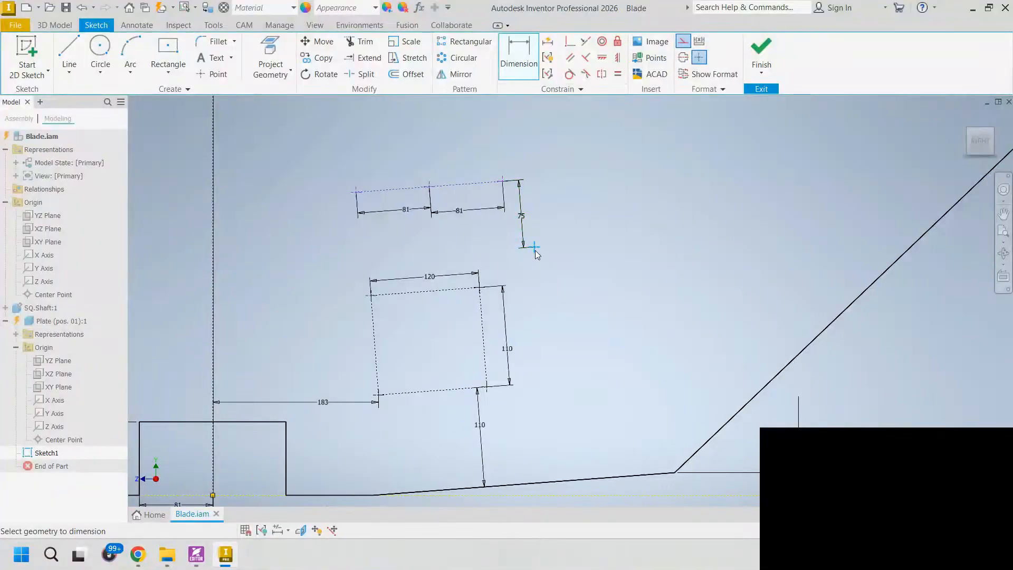
- Dimension the single point's distance from the quadrilateral's upper side as 35 mm
{"action": "left_click", "coordinate": [453, 295]}
{"action": "left_click", "coordinate": [558, 274]}
{"action": "left_click", "coordinate": [559, 272]}
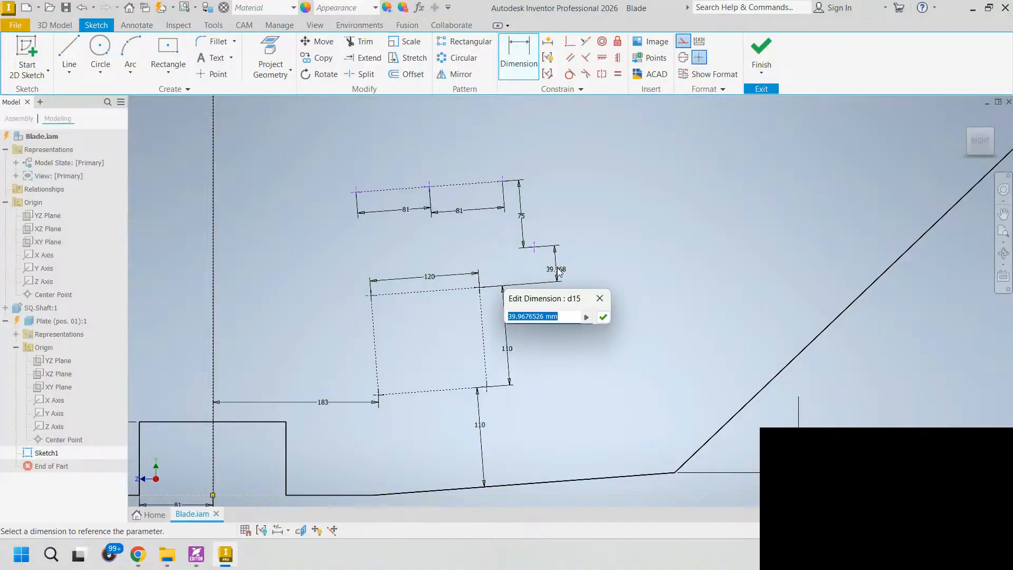
{"action": "type", "text": "35"}
{"action": "key", "text": "Return"}
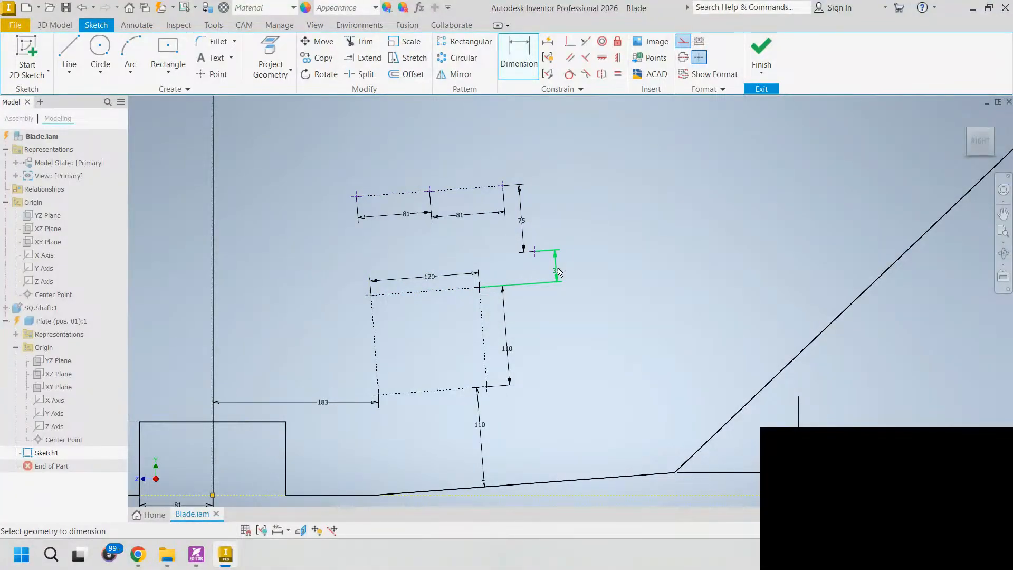
{"action": "left_click", "coordinate": [534, 253]}
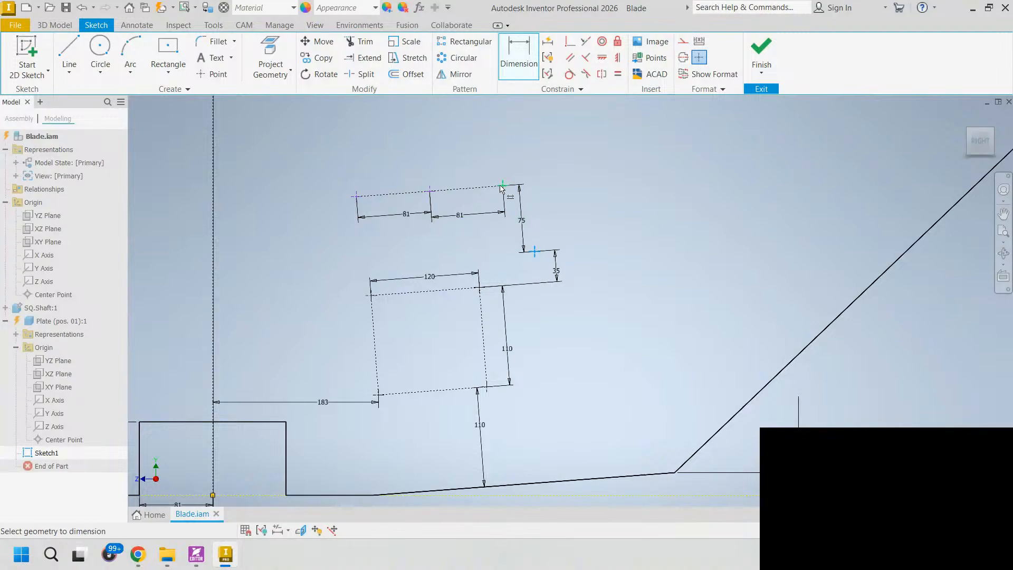
{"action": "left_click", "coordinate": [502, 186]}
{"action": "key", "text": "Escape"}
- Draw a construction line from the single point inward above the quadrilateral and make it parallel to the plate's sloped lower edge
{"action": "left_click", "coordinate": [73, 54]}
{"action": "left_click", "coordinate": [524, 250]}
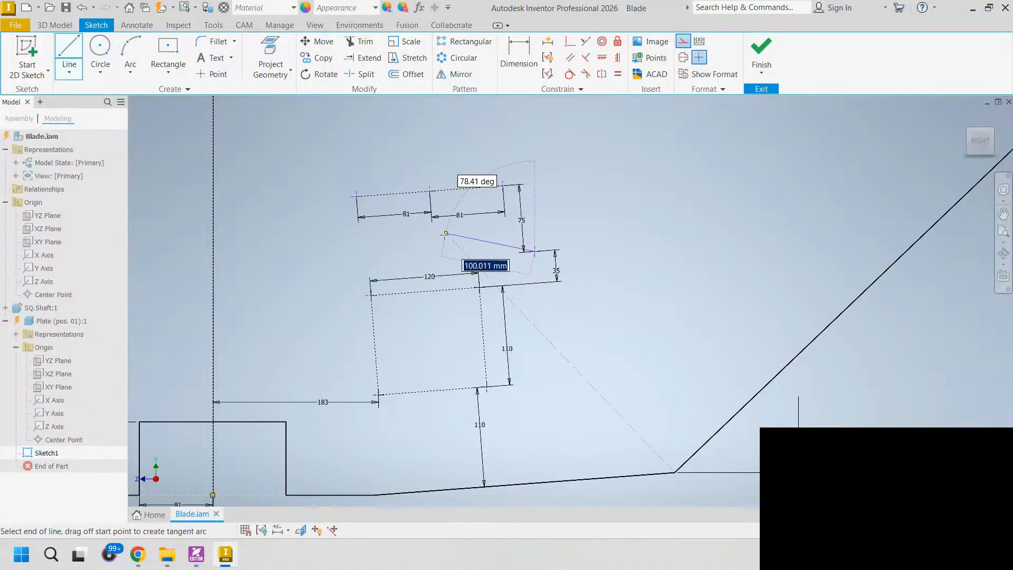
{"action": "left_click", "coordinate": [405, 268]}
{"action": "key", "text": "Escape"}
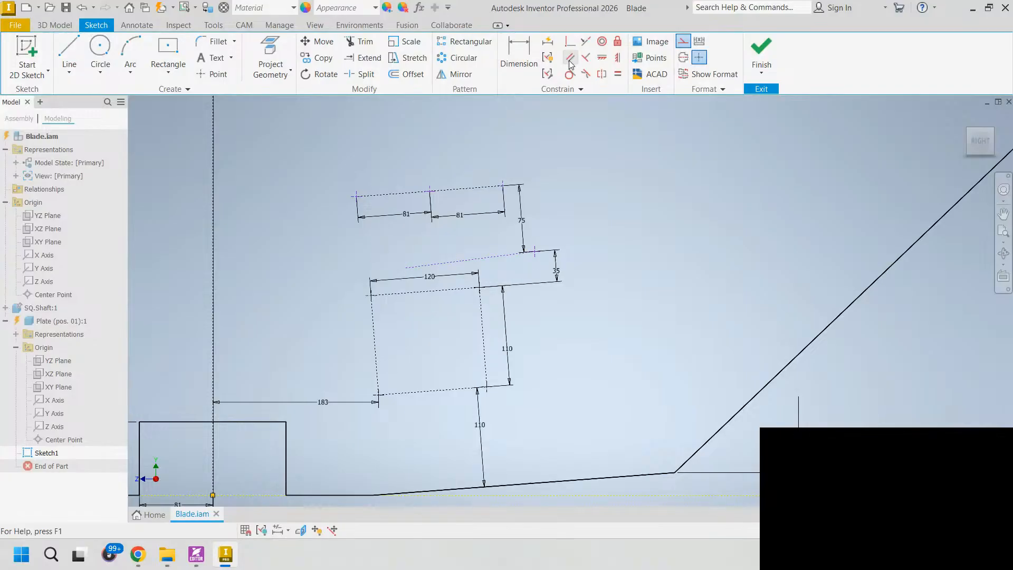
{"action": "left_click", "coordinate": [570, 58]}
{"action": "left_click", "coordinate": [477, 257]}
{"action": "left_click", "coordinate": [540, 481]}
{"action": "key", "text": "Escape"}
- Draw a construction line upward from the single point and make it parallel to the quadrilateral's outer side
{"action": "left_click", "coordinate": [524, 57]}
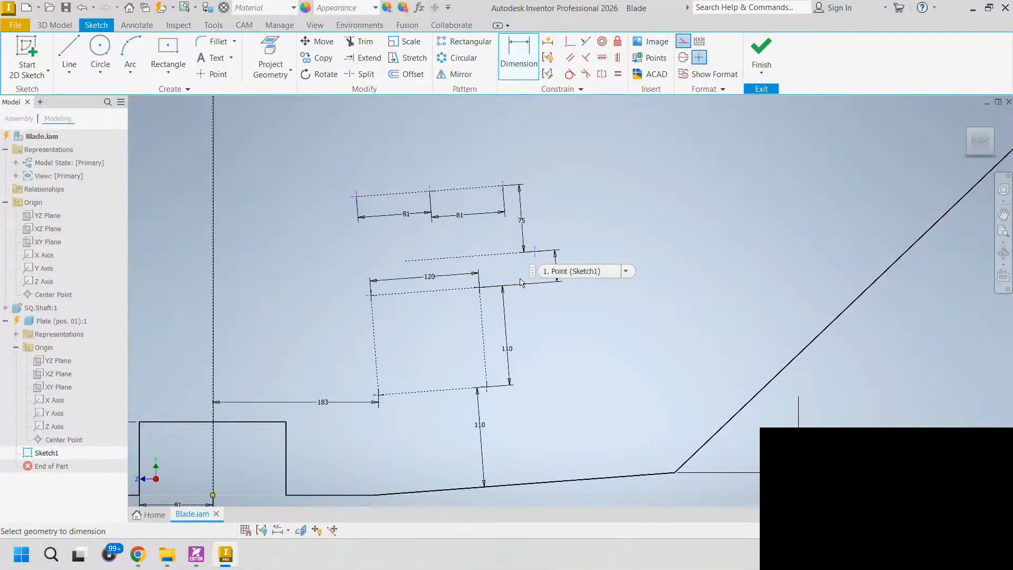
{"action": "left_click", "coordinate": [69, 55]}
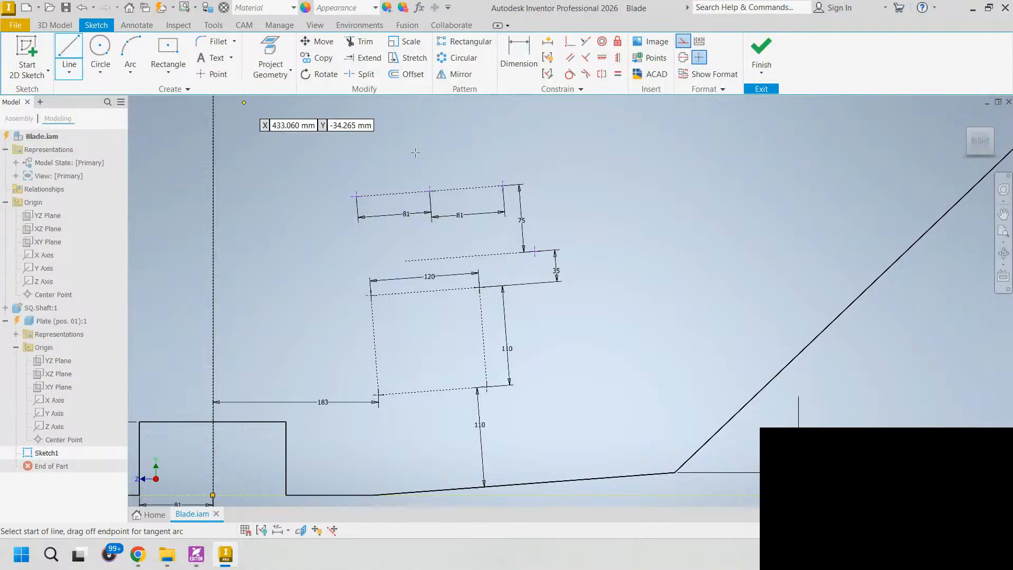
{"action": "left_click", "coordinate": [535, 251]}
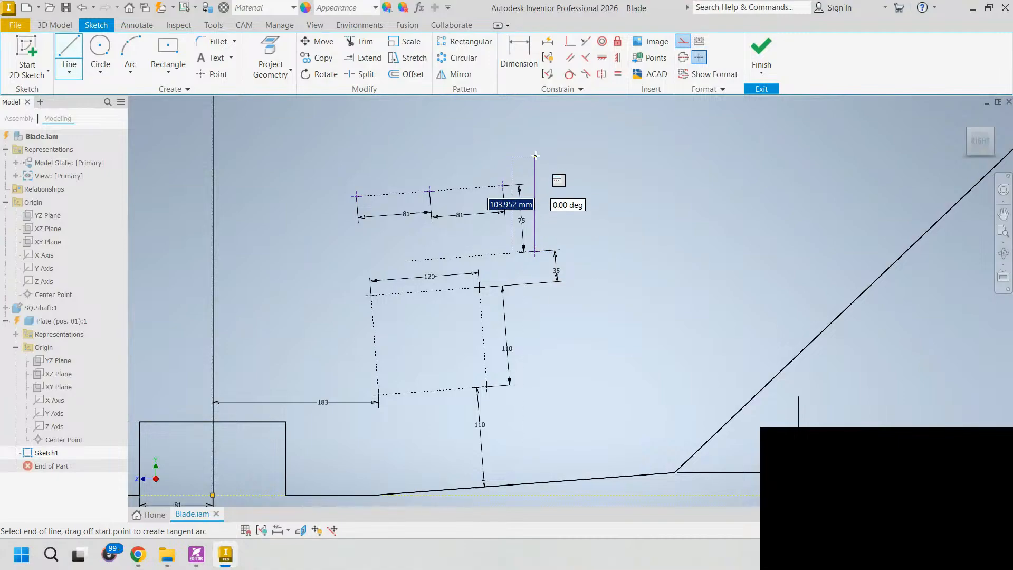
{"action": "left_click", "coordinate": [531, 140]}
{"action": "key", "text": "Escape"}
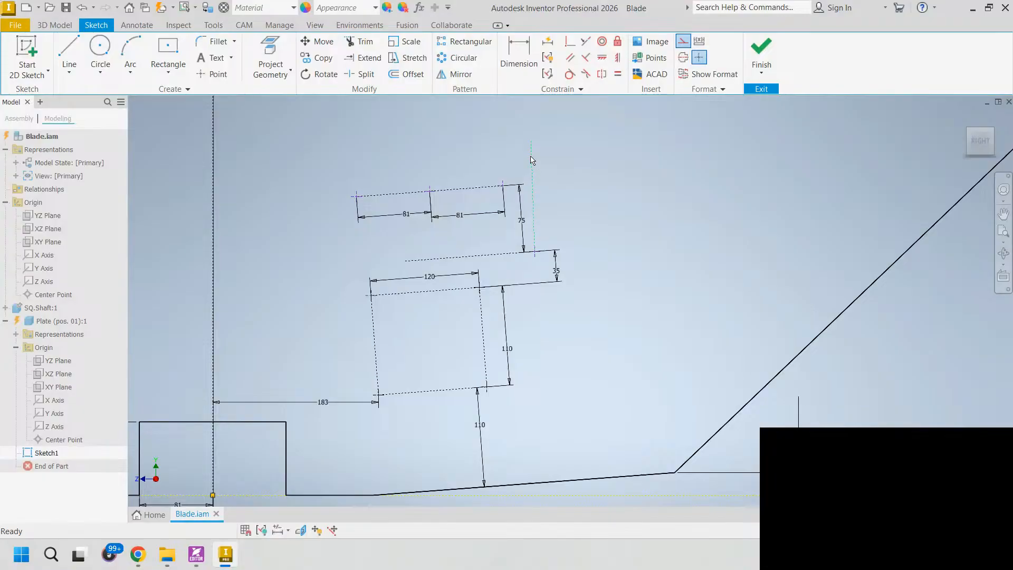
{"action": "left_click", "coordinate": [570, 57]}
{"action": "left_click", "coordinate": [535, 172]}
{"action": "left_click", "coordinate": [484, 316]}
- Dimension the distance from the row's outer point to the upright construction line as 68 mm
{"action": "left_click", "coordinate": [524, 80]}
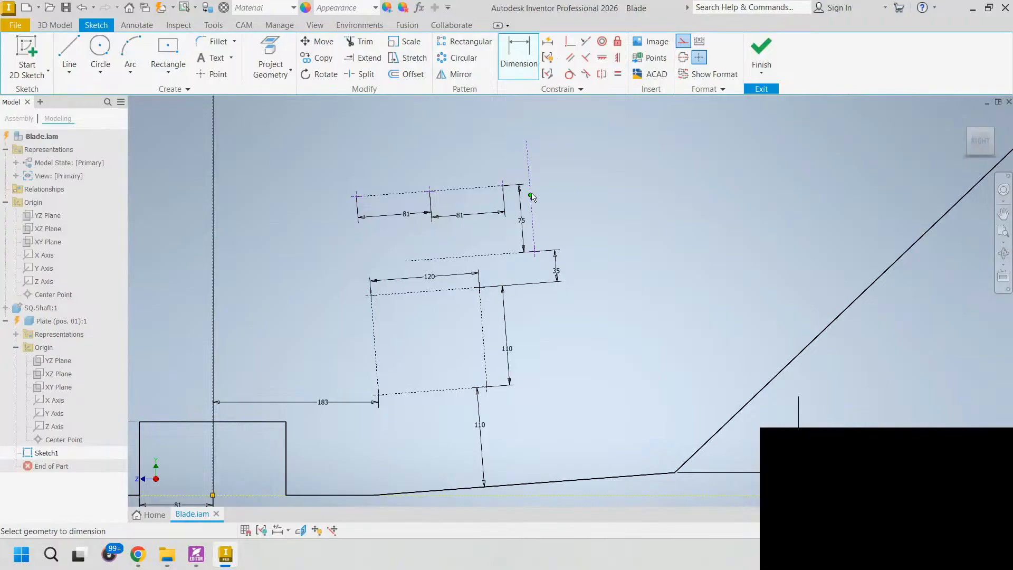
{"action": "left_click", "coordinate": [505, 185]}
{"action": "left_click", "coordinate": [565, 172]}
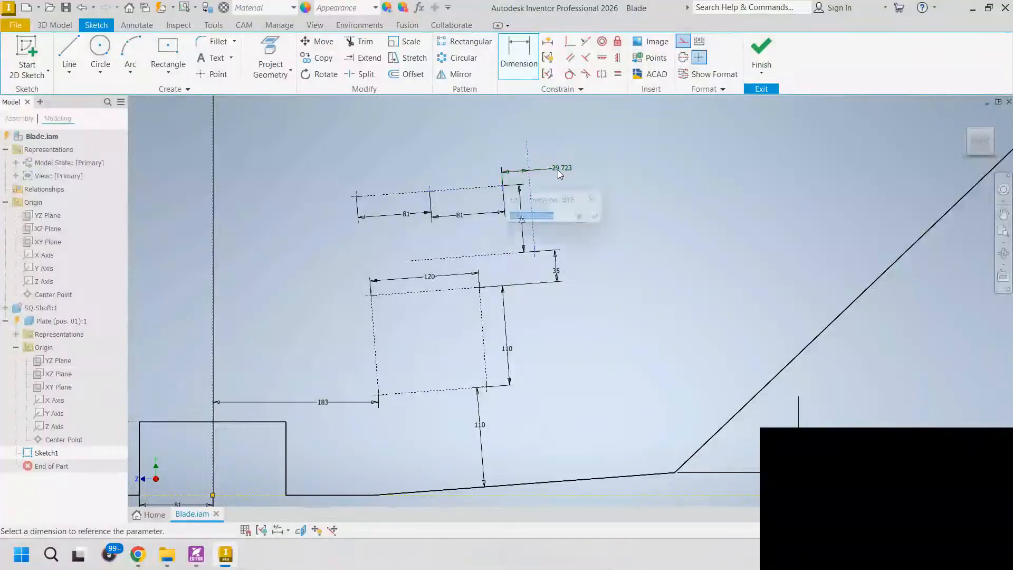
{"action": "type", "text": "68"}
{"action": "key", "text": "Return"}
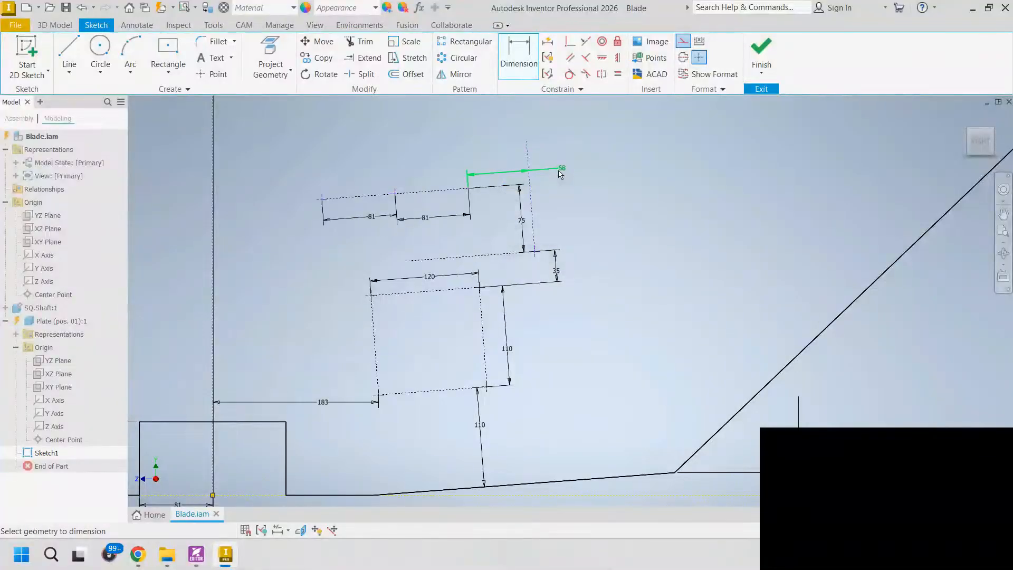
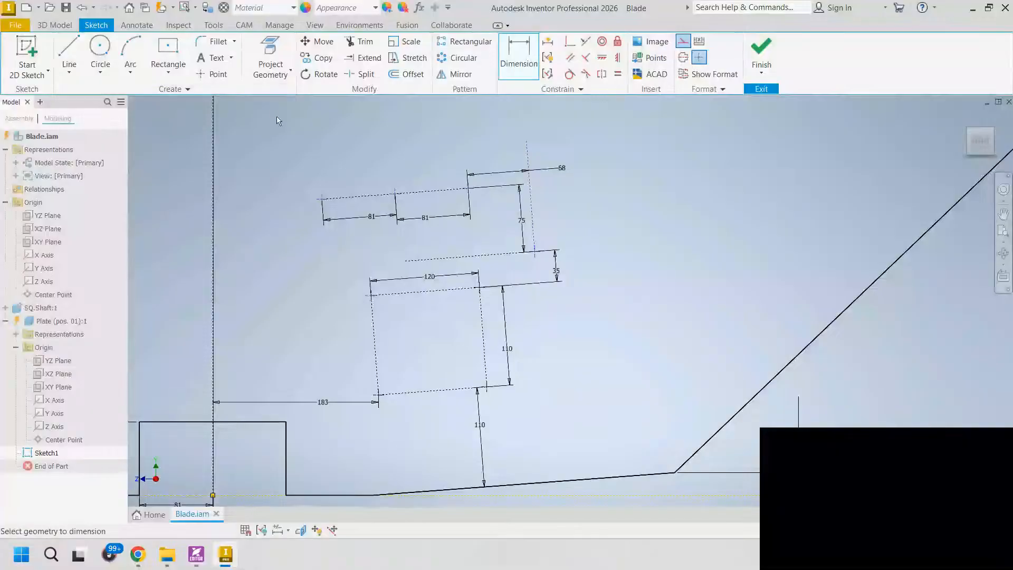
- Draw a construction line downward from the row's inner point and make it parallel to the quadrilateral's inner side
{"action": "left_click", "coordinate": [69, 57]}
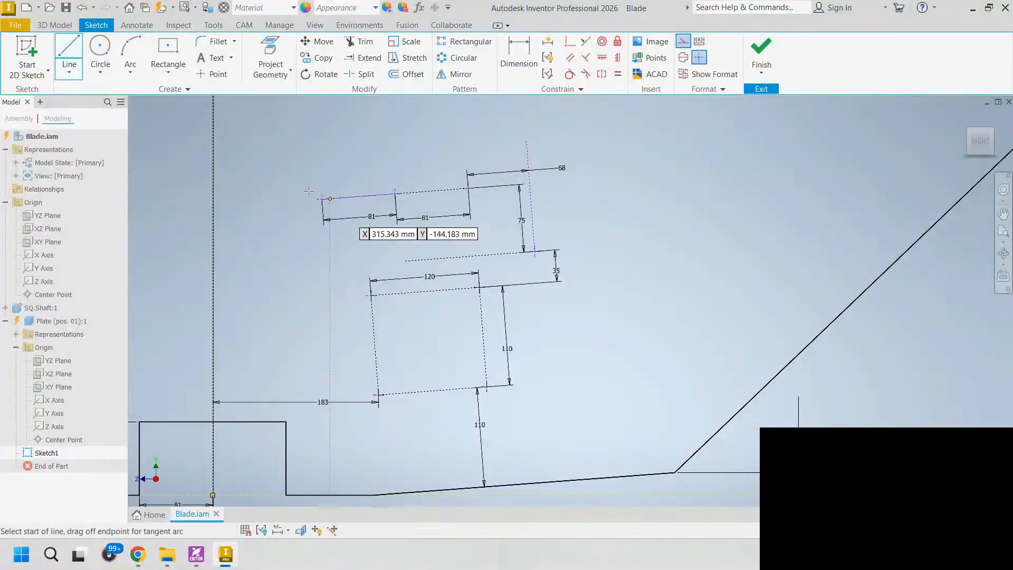
{"action": "left_click", "coordinate": [322, 199]}
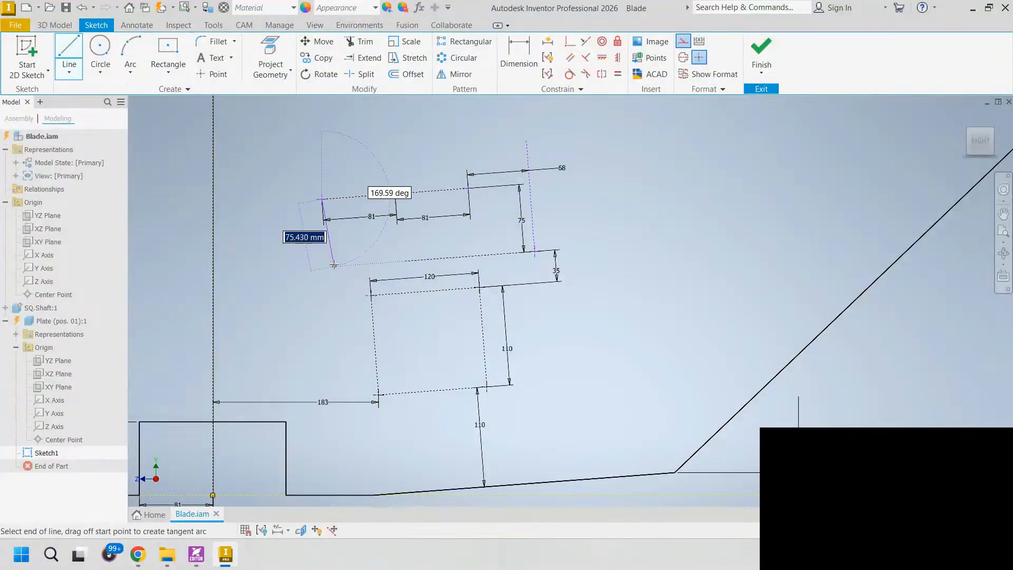
{"action": "left_click", "coordinate": [307, 300]}
{"action": "key", "text": "Escape"}
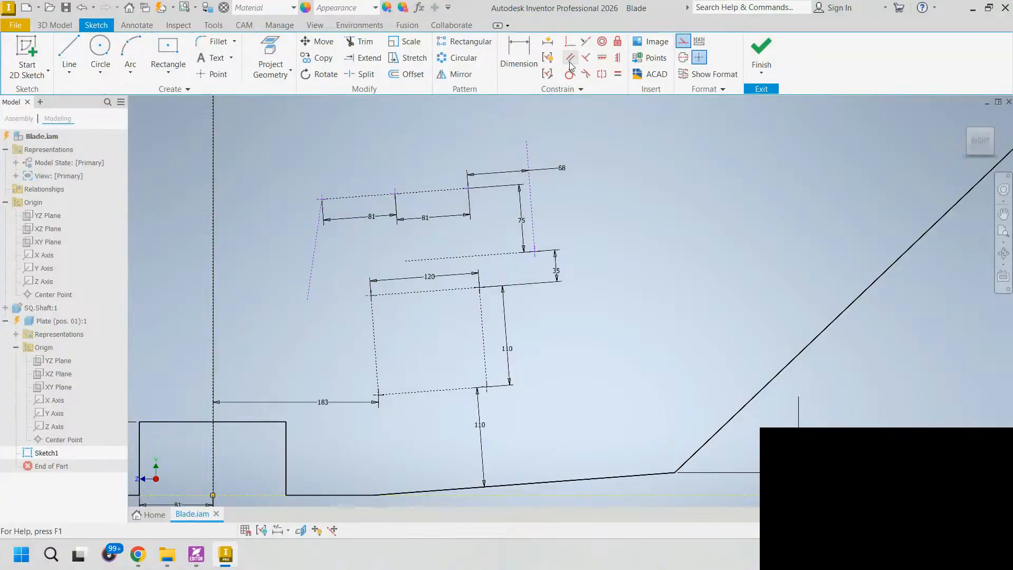
{"action": "left_click", "coordinate": [570, 57]}
{"action": "left_click", "coordinate": [311, 264]}
{"action": "left_click", "coordinate": [375, 338]}
{"action": "key", "text": "Escape"}
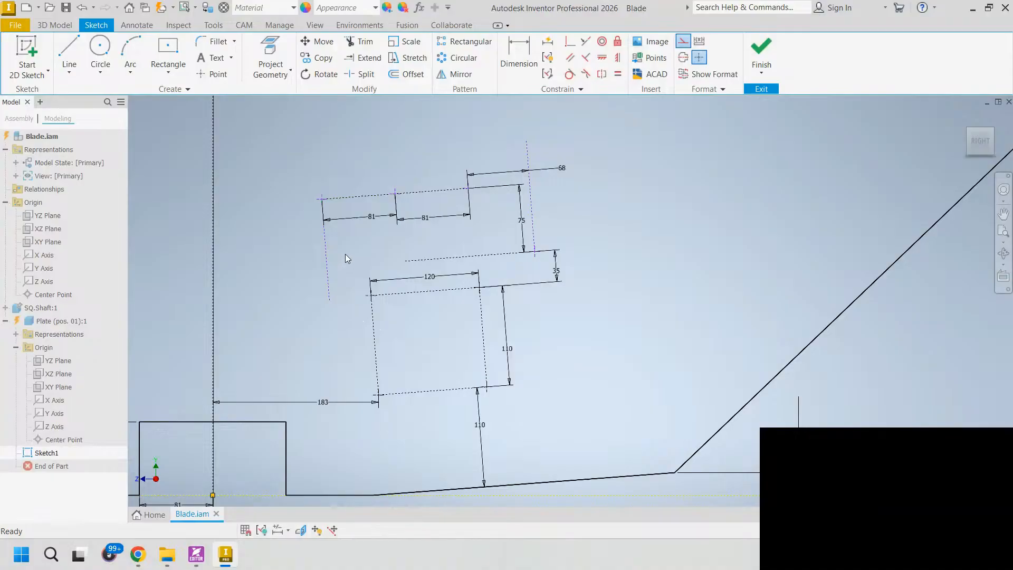
- Make the new construction line collinear with the quadrilateral's inner side
{"action": "left_click", "coordinate": [584, 41]}
{"action": "left_click", "coordinate": [325, 257]}
{"action": "left_click", "coordinate": [372, 319]}
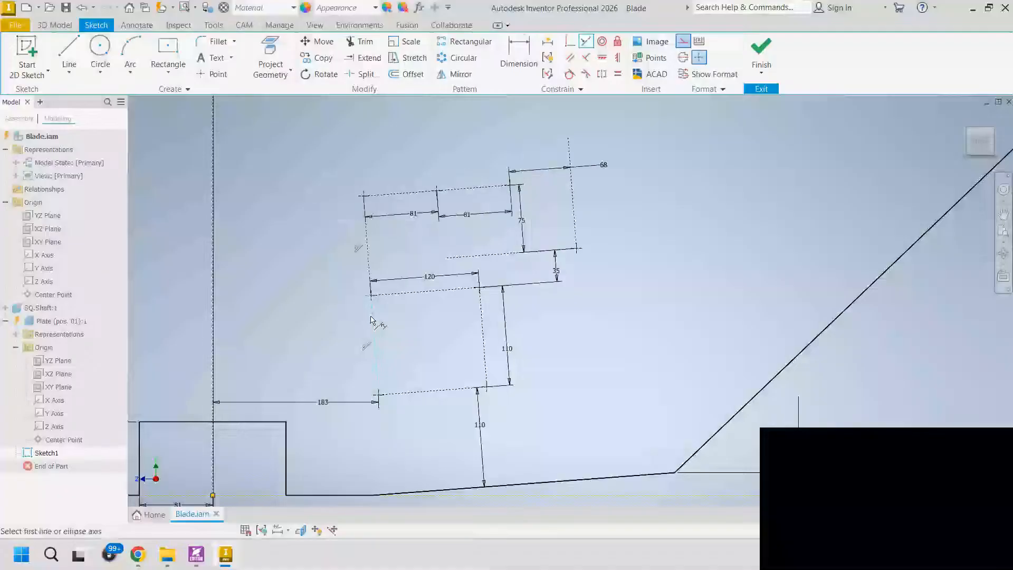
{"action": "key", "text": "Escape"}
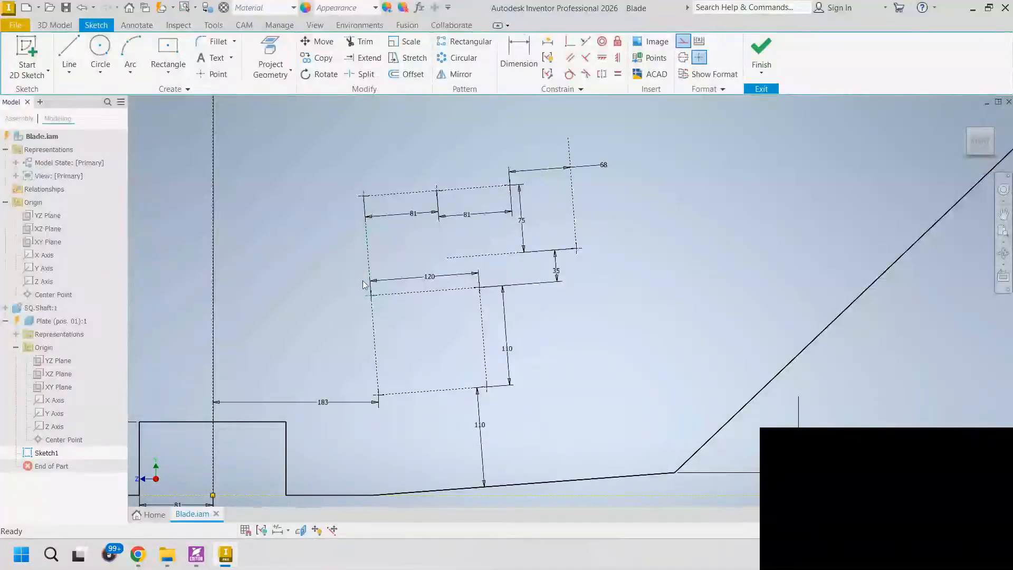
- Move the collinear construction line's free end far above the three-point row, close to the plate's upper arc
{"action": "left_click", "coordinate": [371, 322]}
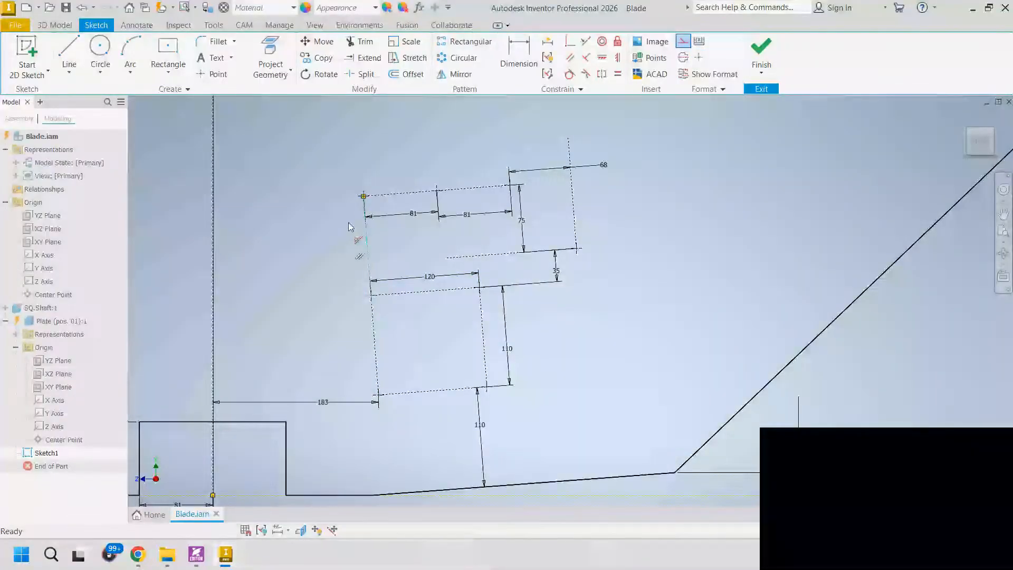
{"action": "scroll", "coordinate": [370, 259], "scroll_direction": "up", "scroll_amount": 5}
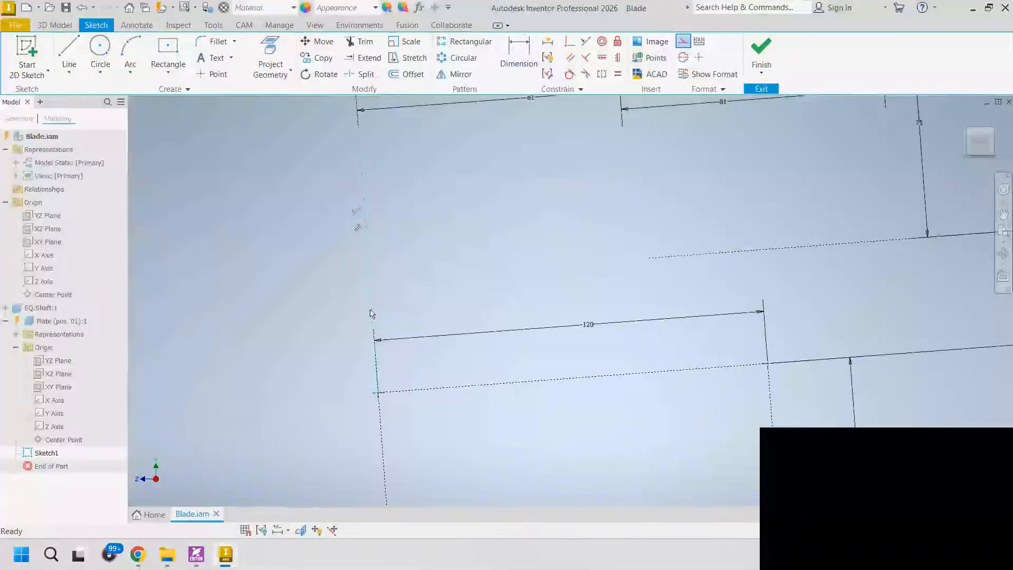
{"action": "left_click_drag", "start_coordinate": [378, 401], "coordinate": [379, 245]}
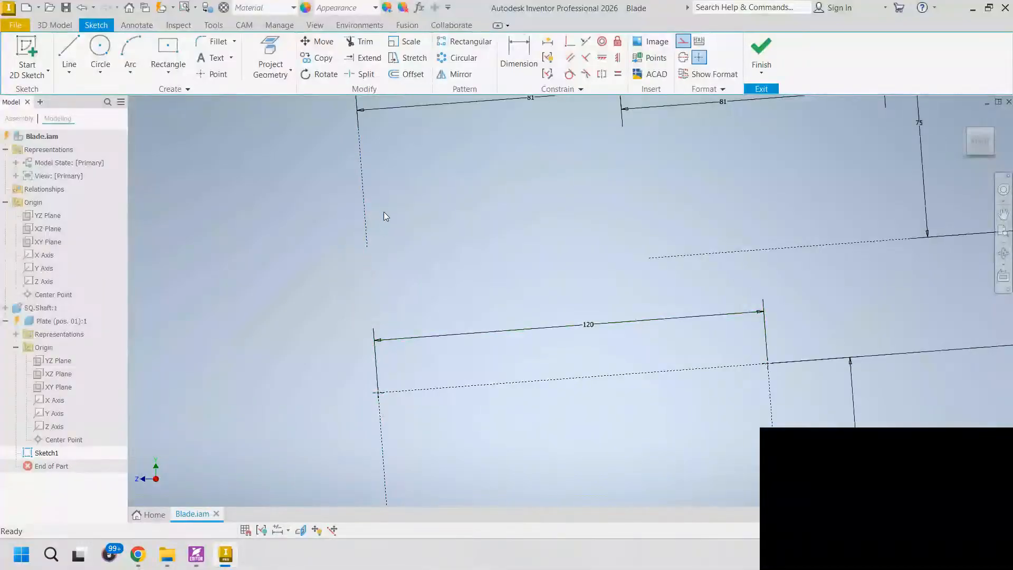
{"action": "middle_click_drag", "start_coordinate": [395, 226], "coordinate": [385, 281]}
{"action": "scroll", "coordinate": [387, 275], "scroll_direction": "down", "scroll_amount": 4}
{"action": "scroll", "coordinate": [364, 364], "scroll_direction": "up", "scroll_amount": 3}
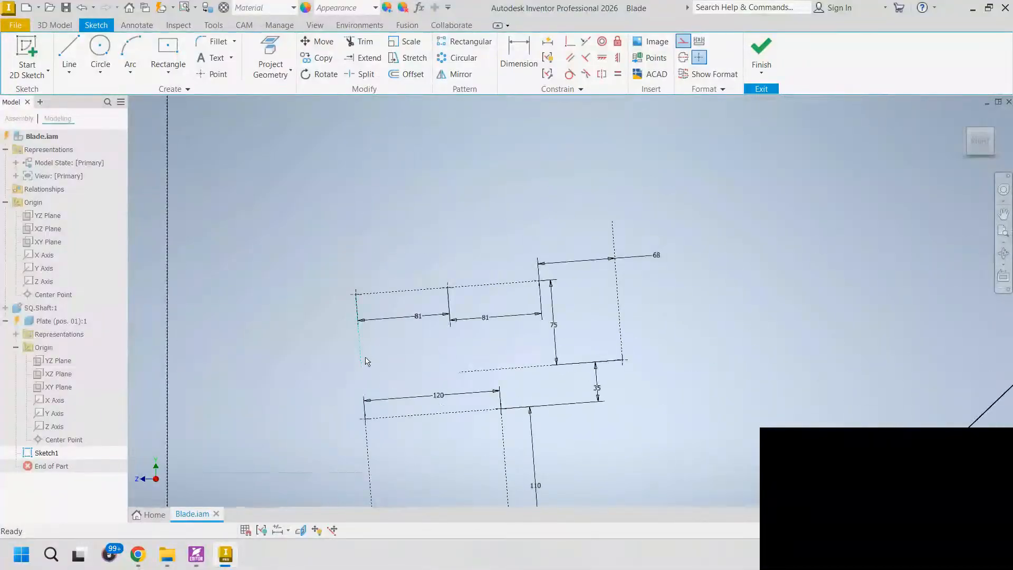
{"action": "left_click_drag", "start_coordinate": [359, 370], "coordinate": [343, 124]}
{"action": "scroll", "coordinate": [399, 181], "scroll_direction": "down", "scroll_amount": 5}
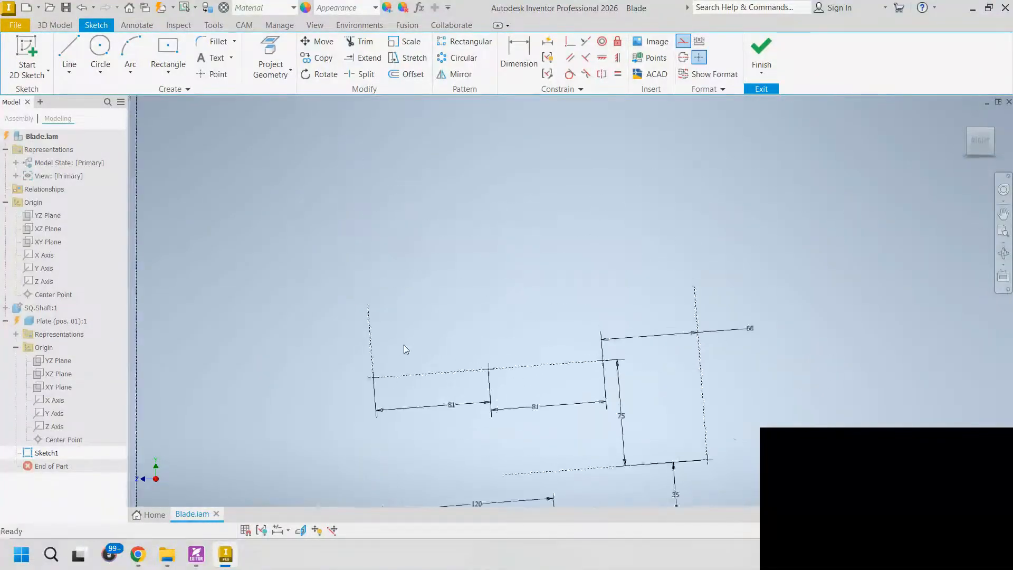
{"action": "scroll", "coordinate": [397, 326], "scroll_direction": "down", "scroll_amount": 3}
{"action": "mouse_move", "coordinate": [391, 320]}
{"action": "left_mouse_down"}
{"action": "mouse_move", "coordinate": [389, 112]}
{"action": "mouse_move", "coordinate": [399, 121]}
{"action": "left_mouse_up"}
{"action": "middle_click_drag", "start_coordinate": [400, 124], "coordinate": [386, 235]}
{"action": "mouse_move", "coordinate": [363, 226]}
{"action": "left_mouse_down"}
{"action": "mouse_move", "coordinate": [353, 178]}
{"action": "mouse_move", "coordinate": [361, 205]}
{"action": "left_mouse_up"}
{"action": "middle_click_drag", "start_coordinate": [430, 306], "coordinate": [428, 190]}
{"action": "scroll", "coordinate": [394, 288], "scroll_direction": "up", "scroll_amount": 3}
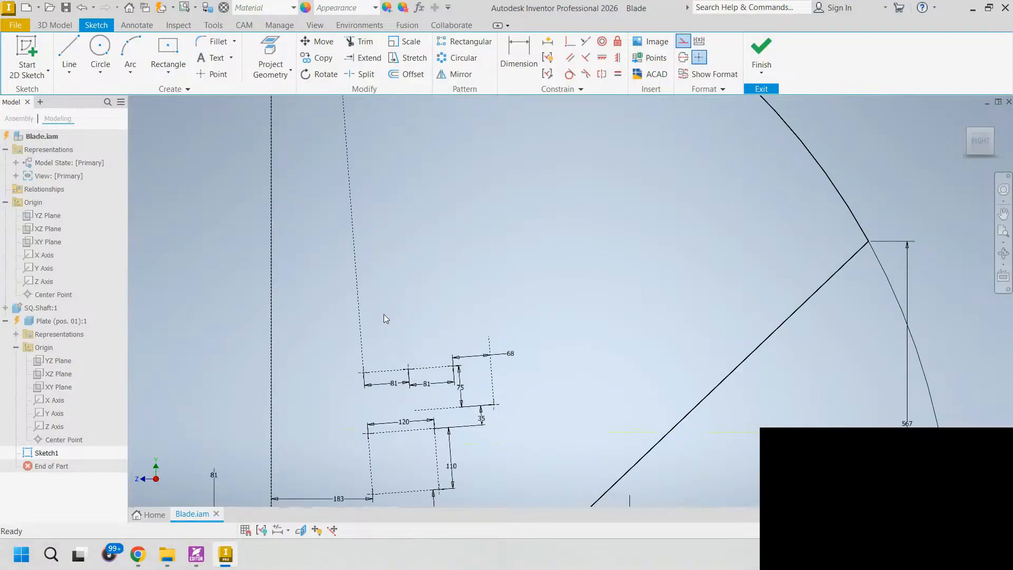
- Place six sketch points spaced along the long construction line above the three-point row
{"action": "left_click", "coordinate": [211, 75]}
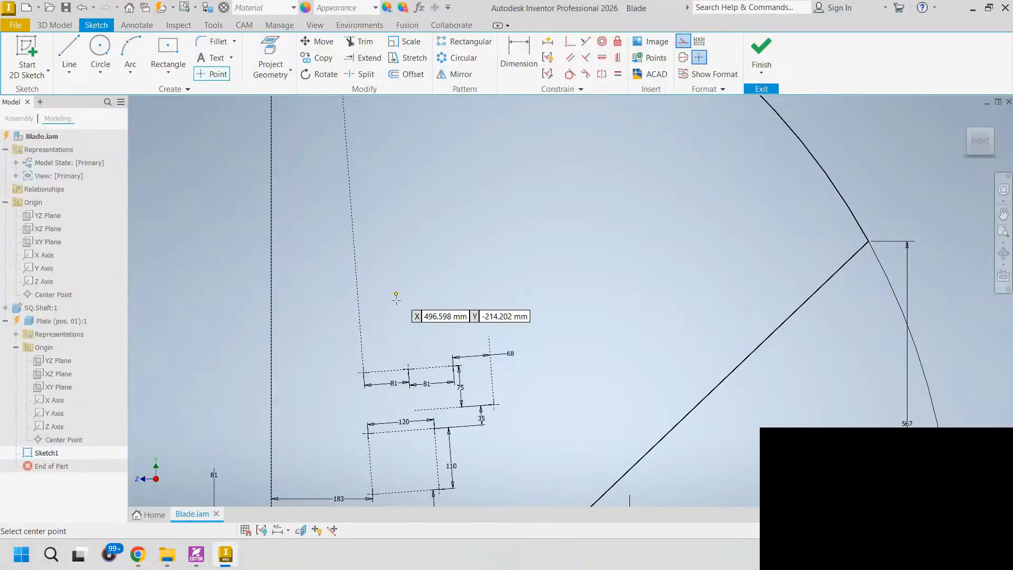
{"action": "left_click", "coordinate": [361, 328]}
{"action": "left_click", "coordinate": [356, 271]}
{"action": "left_click", "coordinate": [352, 215]}
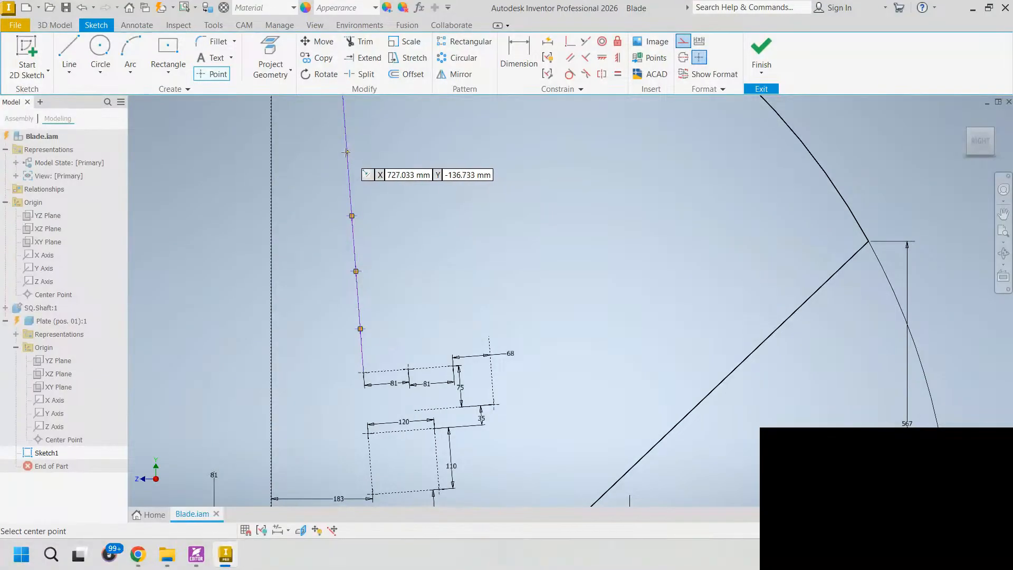
{"action": "left_click", "coordinate": [347, 153]}
{"action": "middle_click_drag", "start_coordinate": [350, 123], "coordinate": [376, 225]}
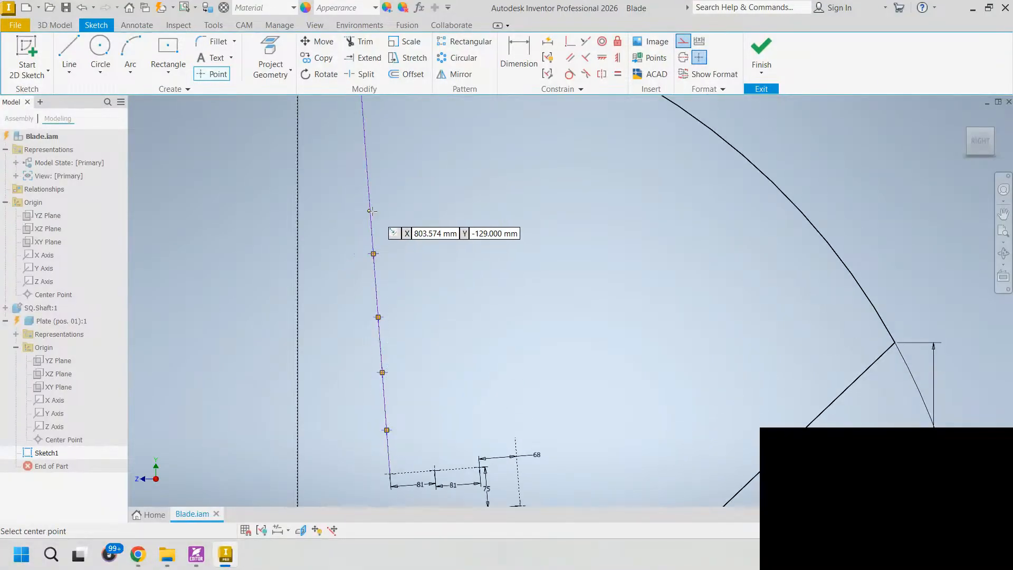
{"action": "left_click", "coordinate": [371, 211]}
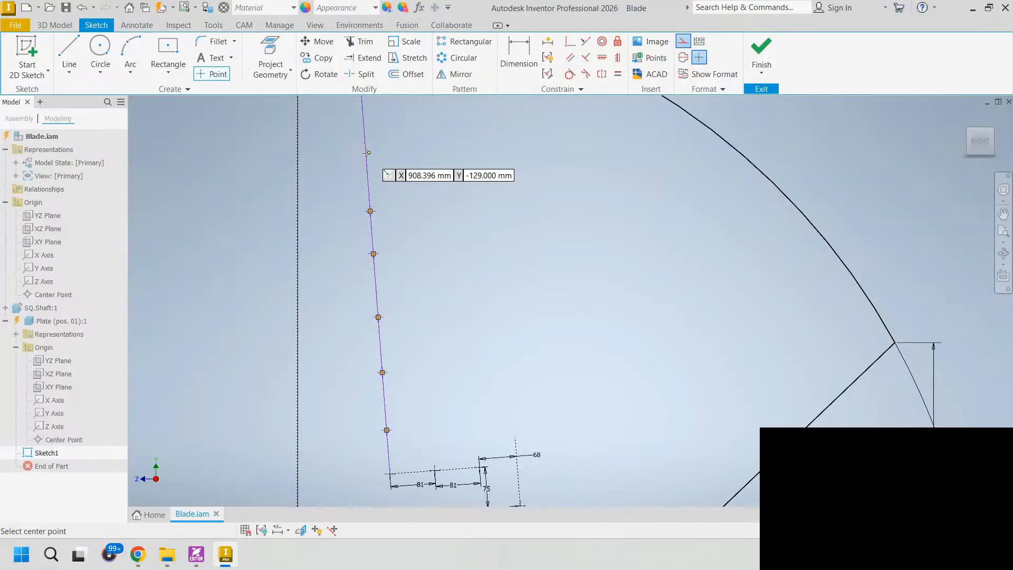
{"action": "key", "text": "Escape"}
- Dimension the aligned distance from the row's inner point to the first point above it as 130 mm
{"action": "key", "text": "F2"}
{"action": "left_click_drag", "start_coordinate": [417, 367], "coordinate": [455, 258]}
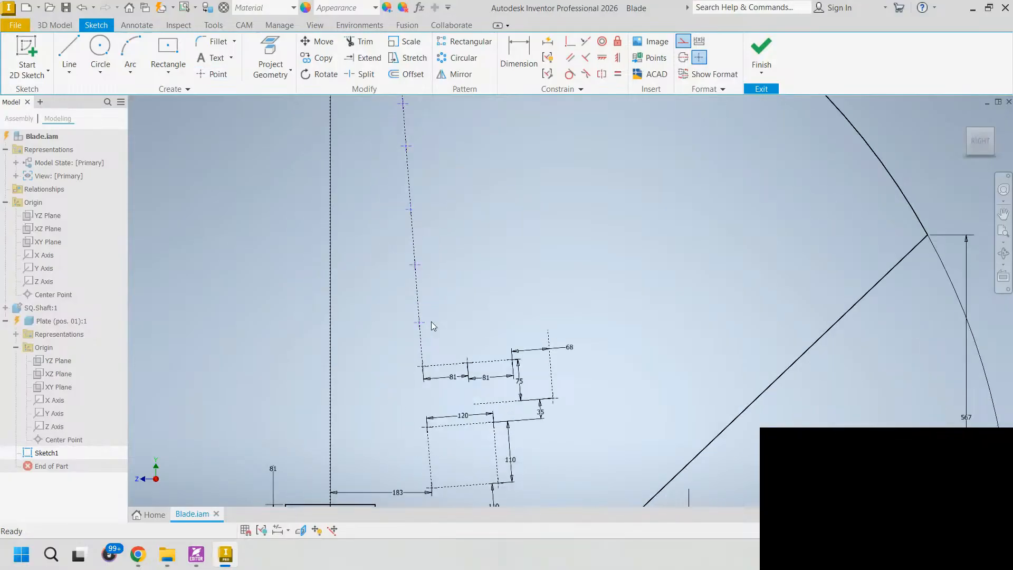
{"action": "left_click", "coordinate": [520, 68]}
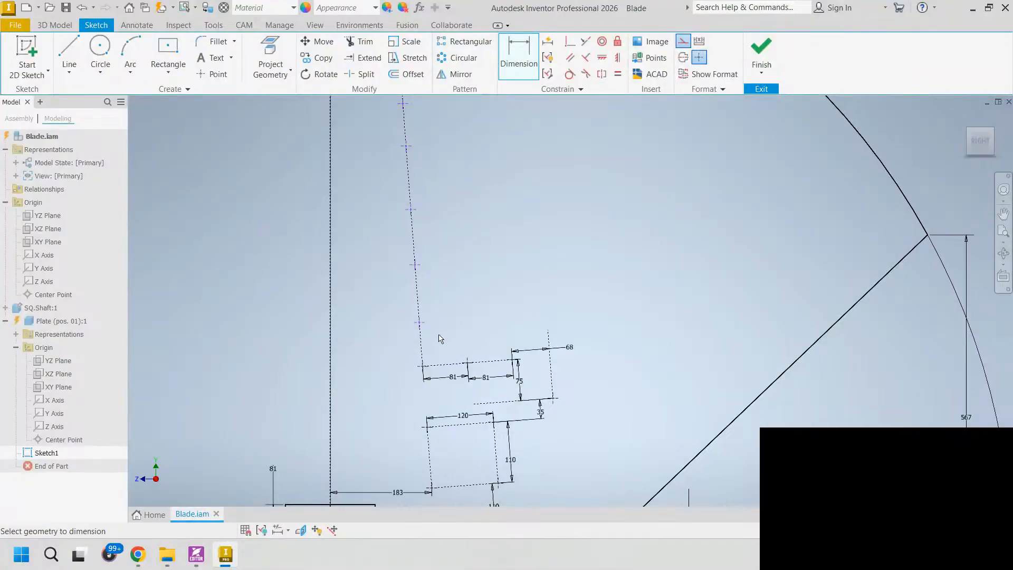
{"action": "left_click", "coordinate": [421, 331]}
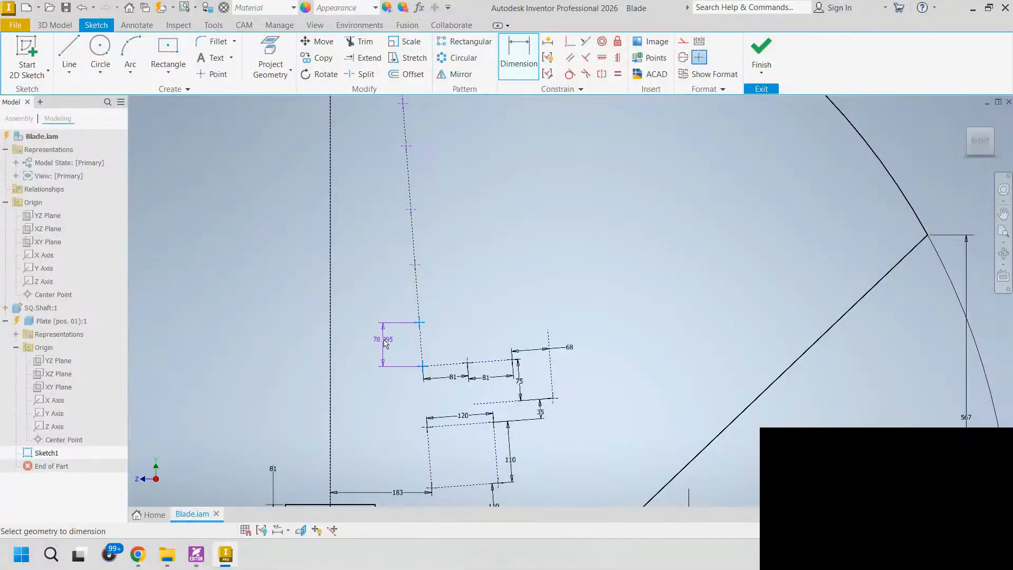
{"action": "right_click", "coordinate": [385, 344]}
{"action": "left_click", "coordinate": [395, 402]}
{"action": "left_click", "coordinate": [384, 349]}
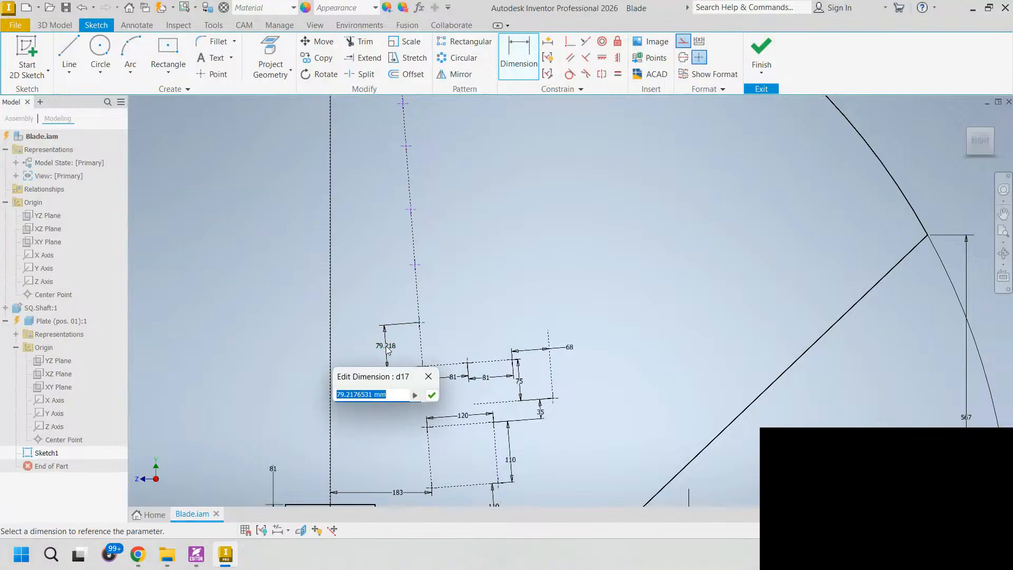
{"action": "type", "text": "130"}
{"action": "left_click", "coordinate": [428, 396]}
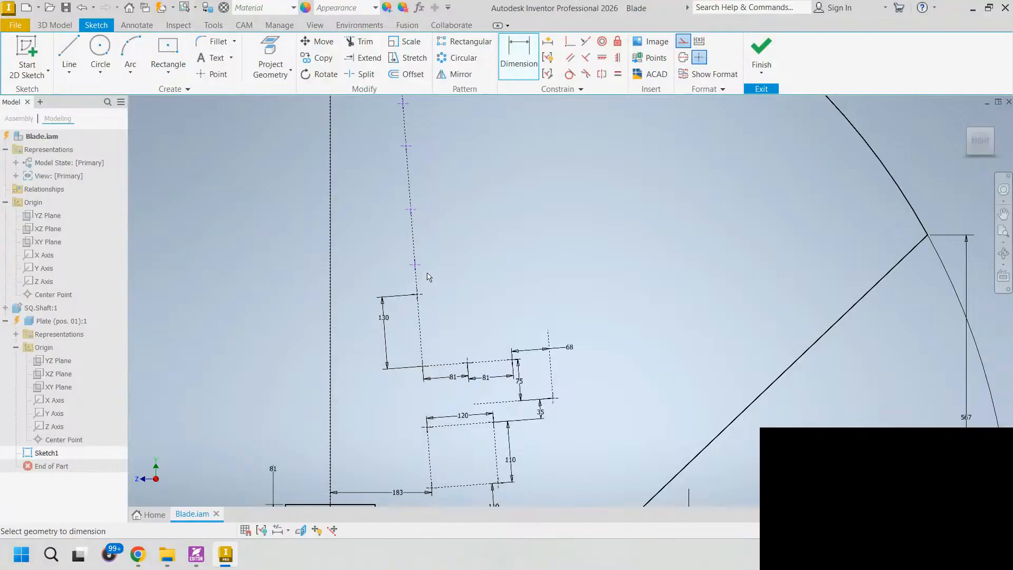
- Dimension the aligned distance between the first and second points on the long construction line as 110 mm
{"action": "left_click", "coordinate": [418, 287]}
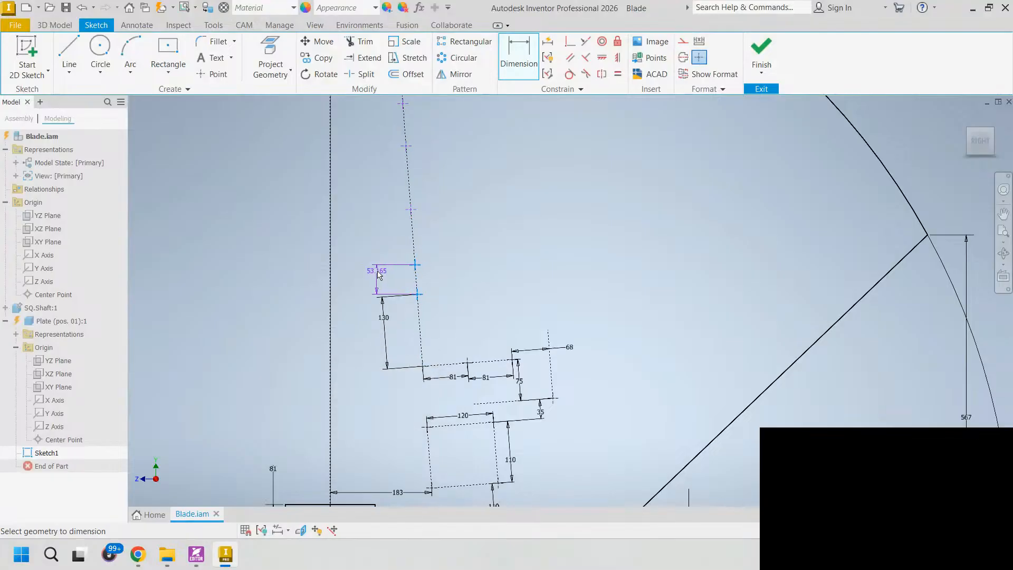
{"action": "right_click", "coordinate": [378, 273]}
{"action": "left_click", "coordinate": [378, 328]}
{"action": "left_click", "coordinate": [387, 284]}
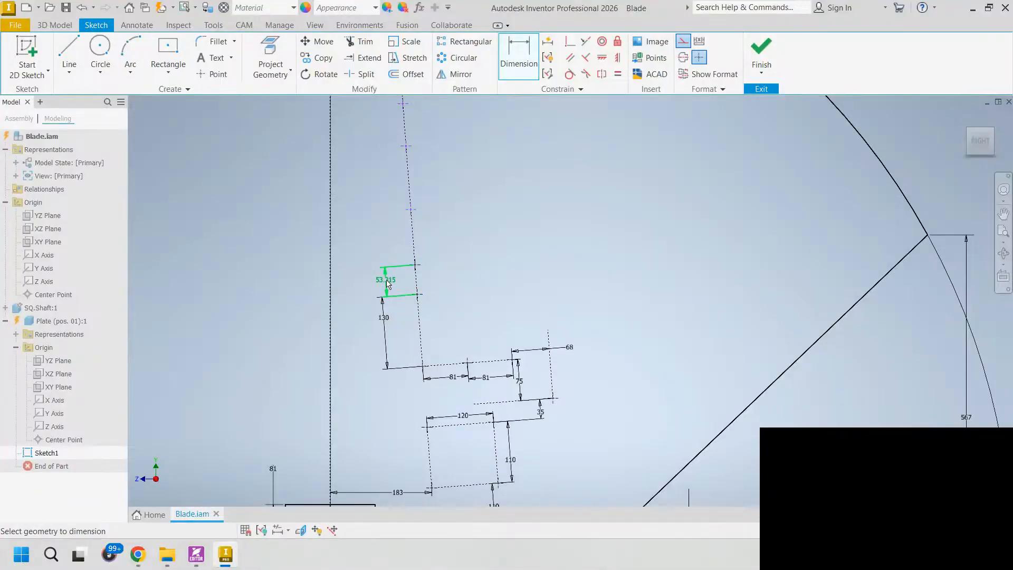
{"action": "type", "text": "110"}
{"action": "key", "text": "Return"}
- Dimension the aligned distance between the second and third points, linking its value to the existing 130 mm dimension
{"action": "left_click", "coordinate": [410, 210]}
{"action": "right_click", "coordinate": [369, 196]}
{"action": "left_click", "coordinate": [371, 253]}
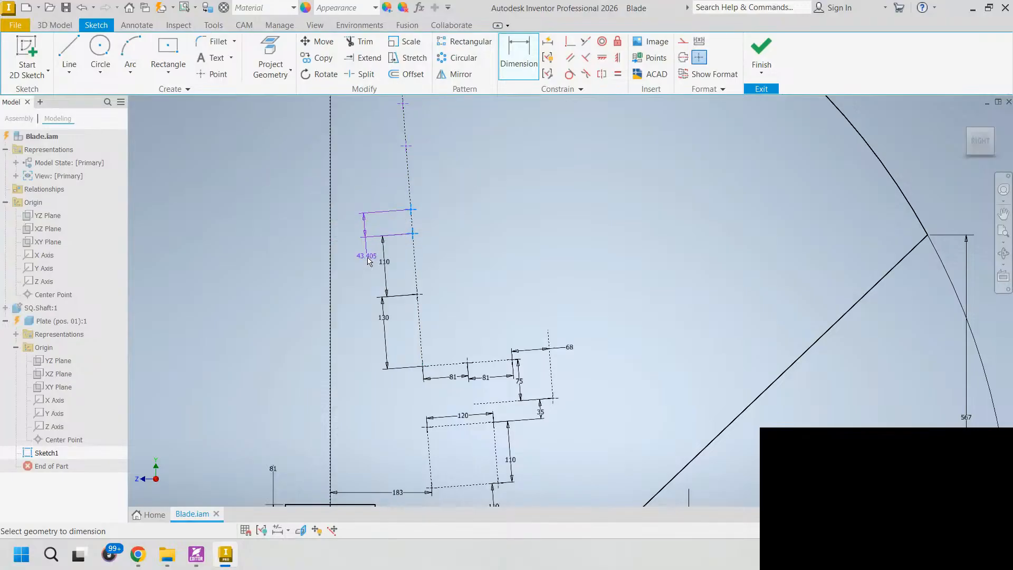
{"action": "left_click", "coordinate": [371, 205]}
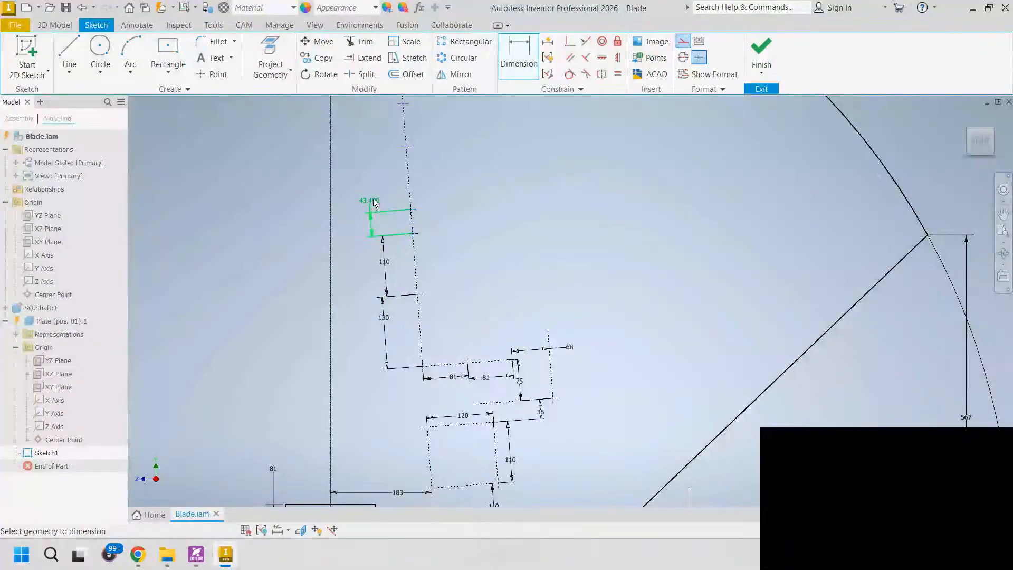
{"action": "left_click", "coordinate": [383, 317]}
{"action": "left_click", "coordinate": [418, 247]}
- Dimension the aligned distance between the third and fourth points, linking its value to the existing 110 mm dimension
{"action": "middle_click_drag", "start_coordinate": [475, 210], "coordinate": [499, 296]}
{"action": "left_click", "coordinate": [431, 232]}
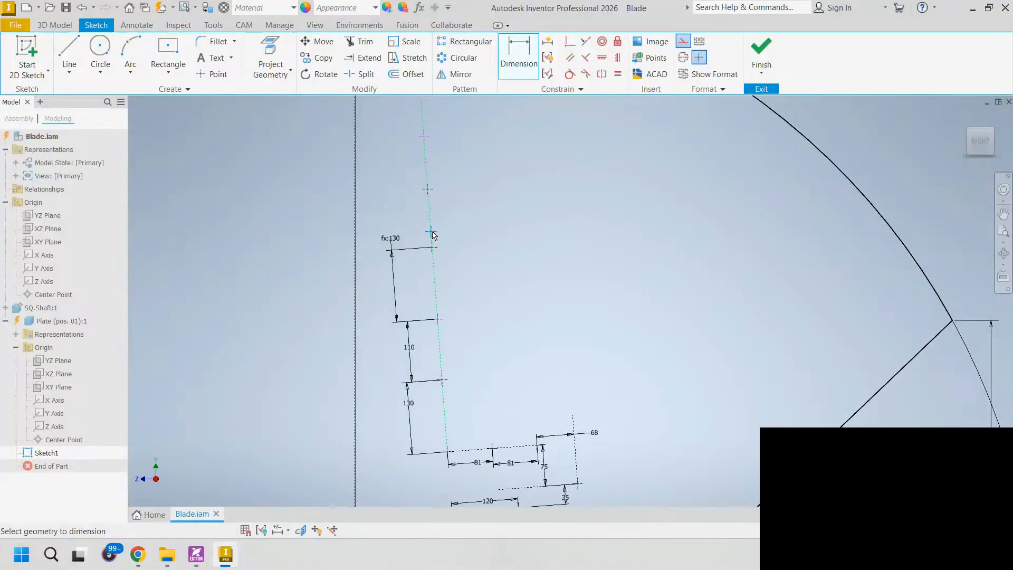
{"action": "left_click", "coordinate": [431, 246]}
{"action": "right_click", "coordinate": [387, 195]}
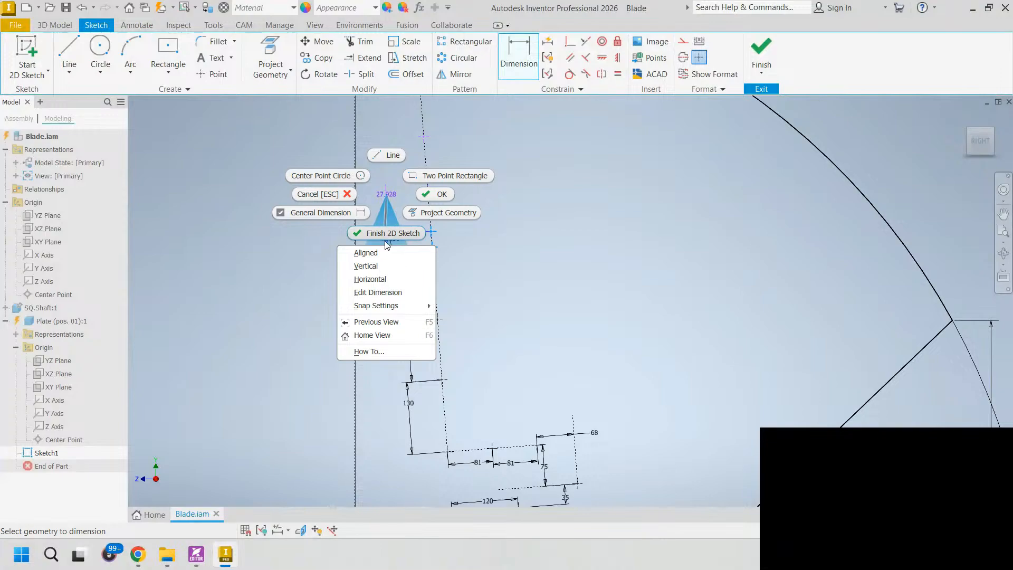
{"action": "left_click", "coordinate": [384, 252]}
{"action": "left_click", "coordinate": [409, 207]}
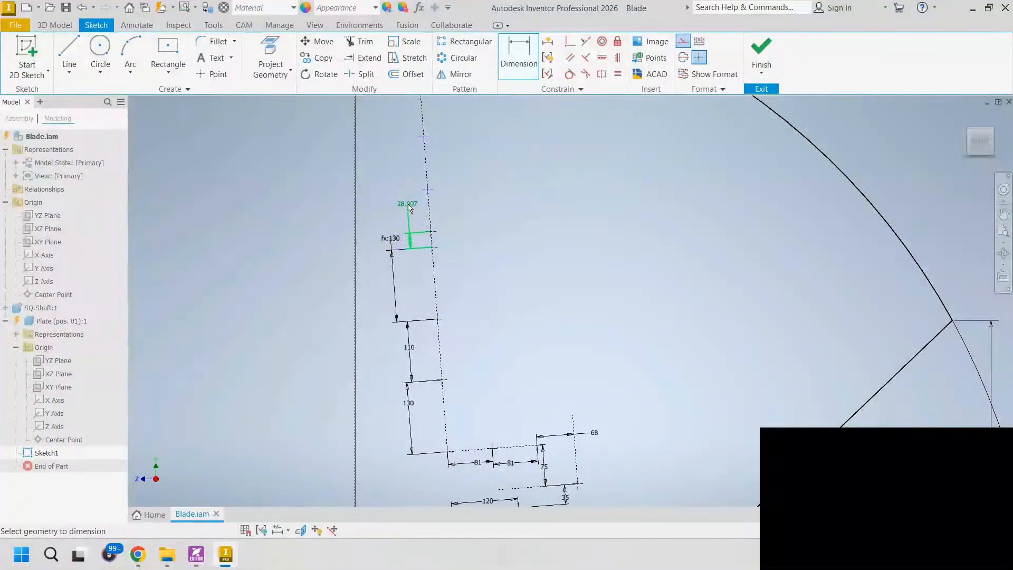
{"action": "left_click", "coordinate": [410, 348]}
{"action": "left_click", "coordinate": [453, 253]}
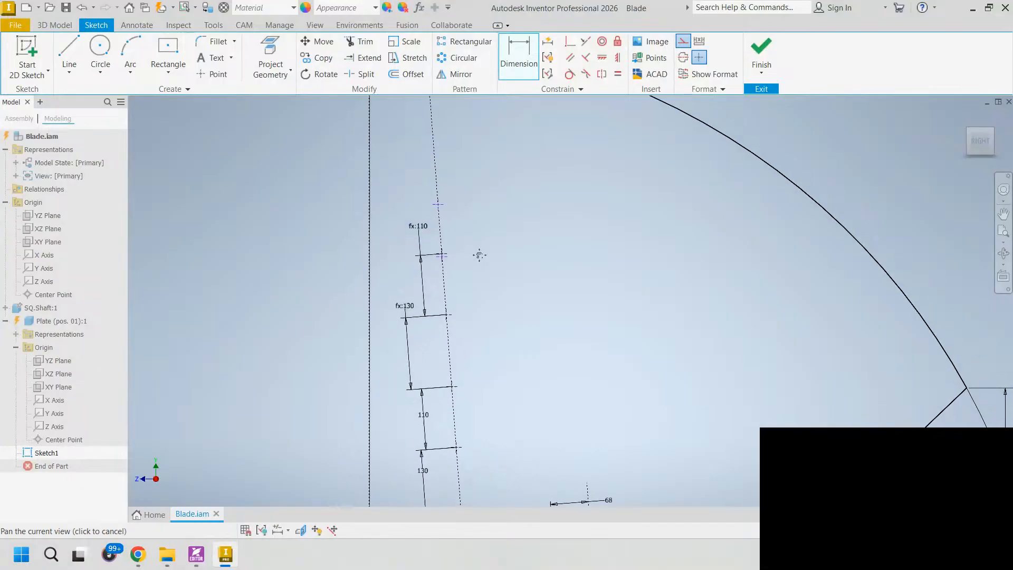
- Move the point overlapping the fourth up the line, and dimension the fifth point from the fourth with a link to the 130 mm dimension
{"action": "key", "text": "Escape"}
{"action": "left_click_drag", "start_coordinate": [442, 259], "coordinate": [430, 110]}
{"action": "key", "text": "d"}
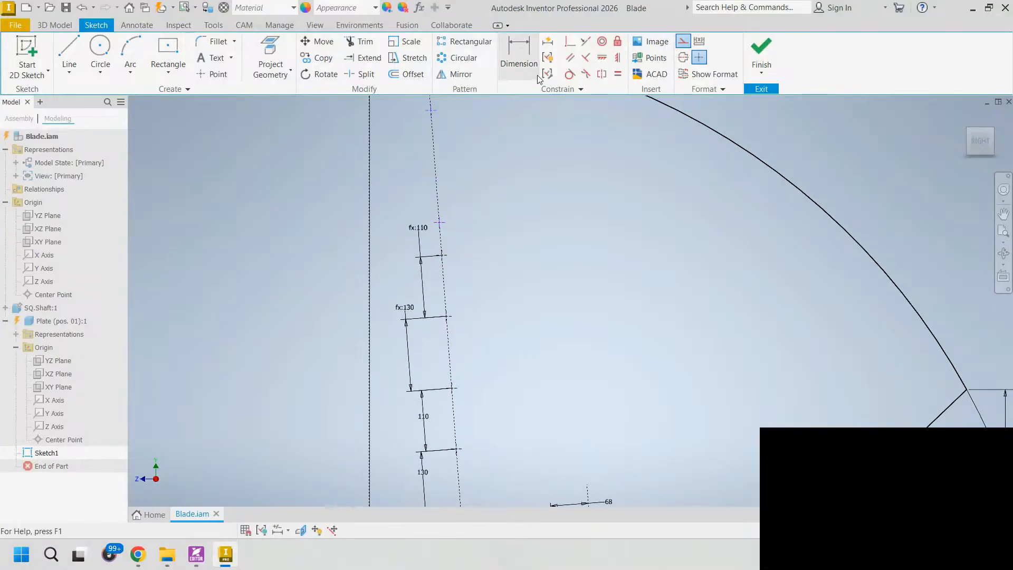
{"action": "left_click", "coordinate": [439, 222]}
{"action": "right_click", "coordinate": [457, 218]}
{"action": "left_click", "coordinate": [471, 277]}
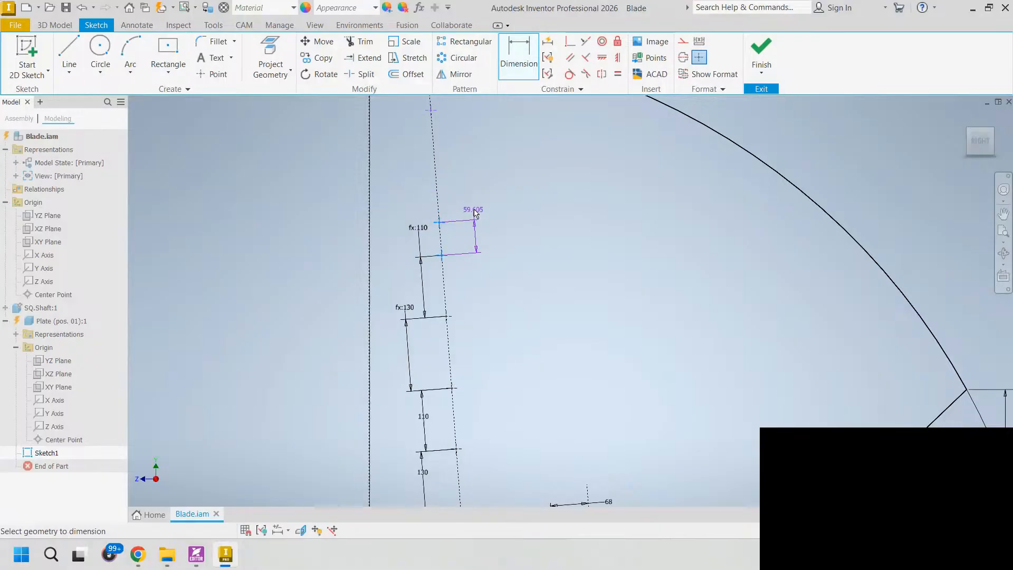
{"action": "left_click", "coordinate": [471, 213]}
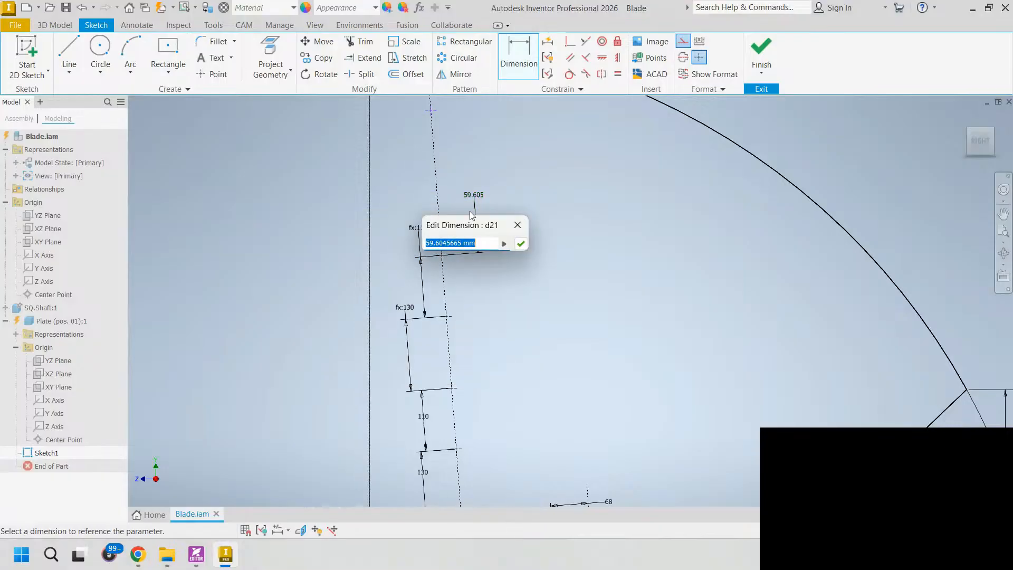
{"action": "left_click", "coordinate": [414, 310]}
{"action": "left_click", "coordinate": [521, 244]}
- Add an aligned dimension between the fifth and sixth points at the upper end of the construction line
{"action": "middle_click_drag", "start_coordinate": [494, 139], "coordinate": [519, 197]}
{"action": "left_click", "coordinate": [456, 168]}
{"action": "left_click", "coordinate": [461, 241]}
{"action": "right_click", "coordinate": [438, 185]}
{"action": "left_click", "coordinate": [428, 243]}
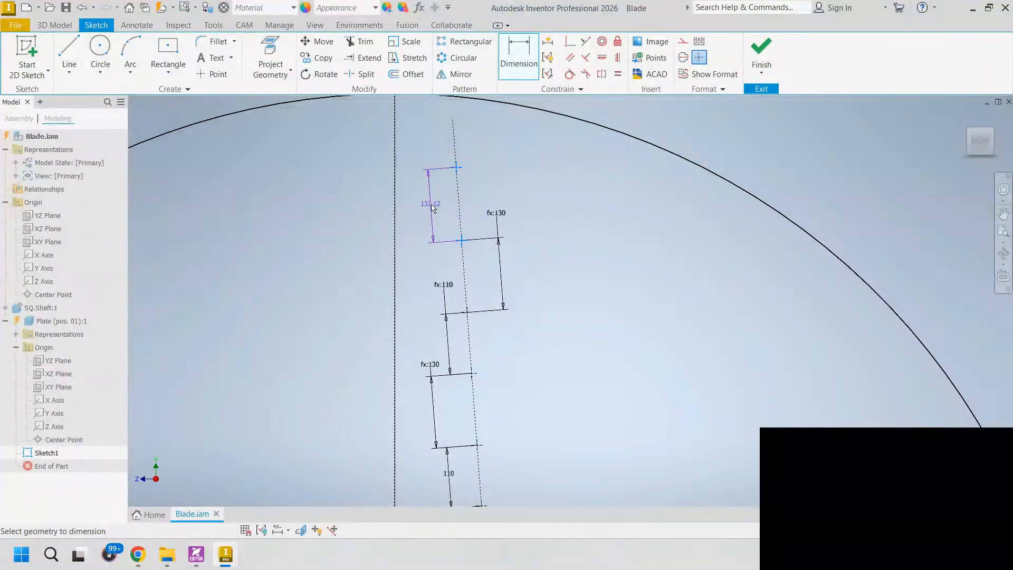
{"action": "left_click", "coordinate": [434, 196]}
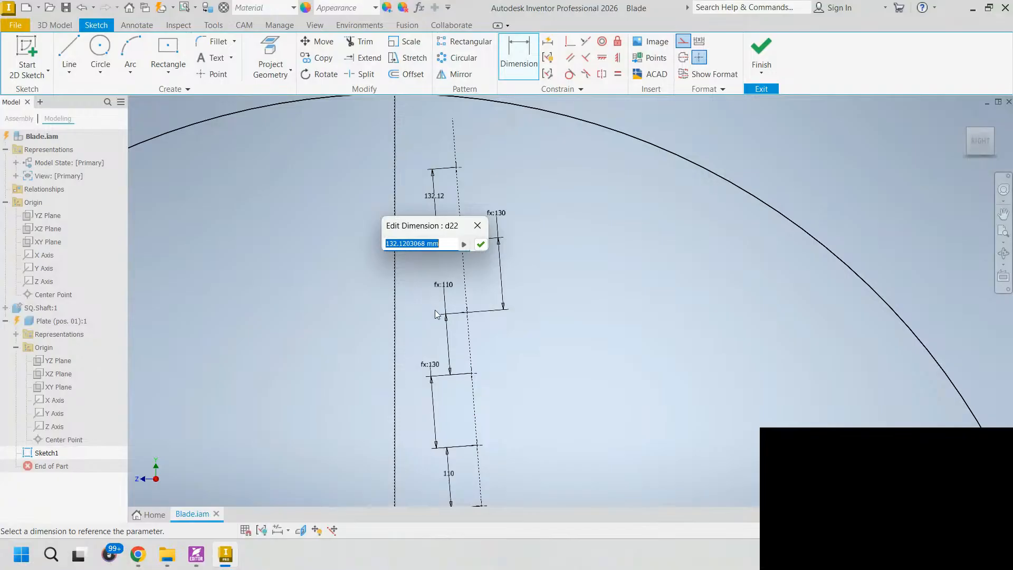
- Set the upper spacing dimension on the inclined construction line equal to the existing 110 mm spacing dimension
{"action": "left_click", "coordinate": [452, 296]}
{"action": "left_click", "coordinate": [481, 244]}
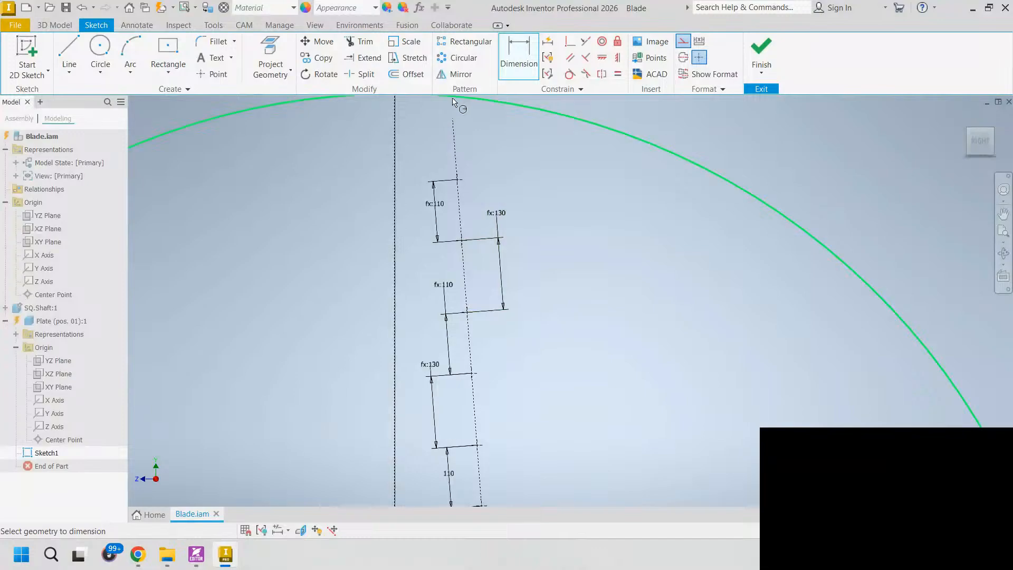
- Add a point near the upper end of the inclined construction line and dimension it 106 mm from the previous point, aligned with the line
{"action": "left_click", "coordinate": [224, 71]}
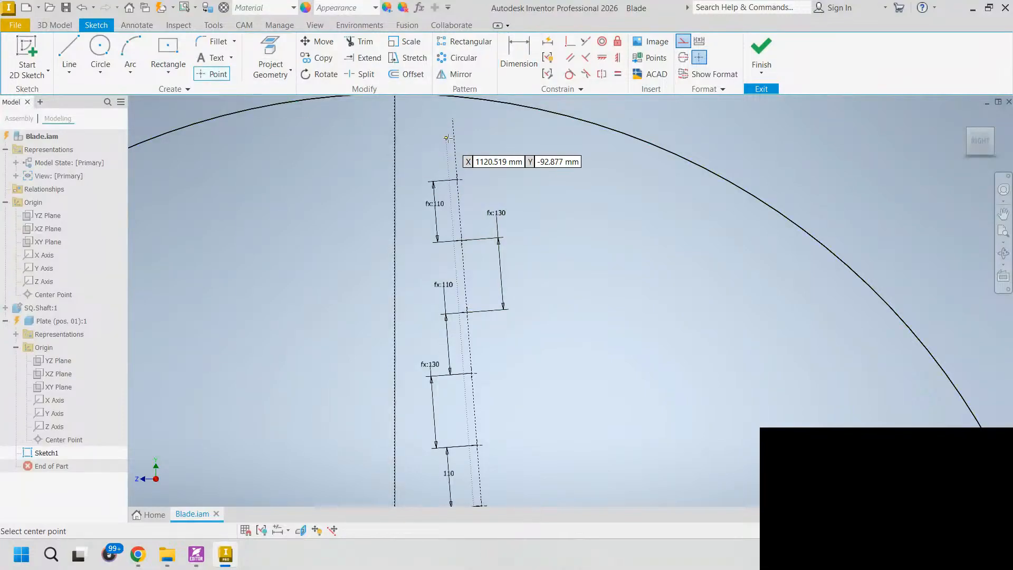
{"action": "key", "text": "Escape"}
{"action": "left_click", "coordinate": [518, 58]}
{"action": "left_click", "coordinate": [458, 179]}
{"action": "right_click", "coordinate": [430, 138]}
{"action": "left_click", "coordinate": [425, 197]}
{"action": "left_click", "coordinate": [427, 115]}
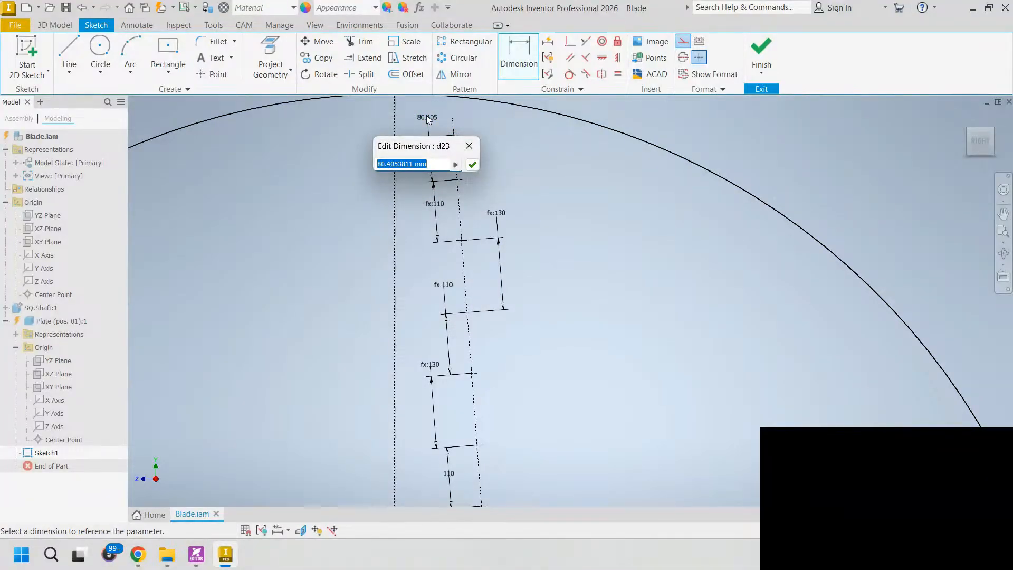
{"action": "type", "text": "106"}
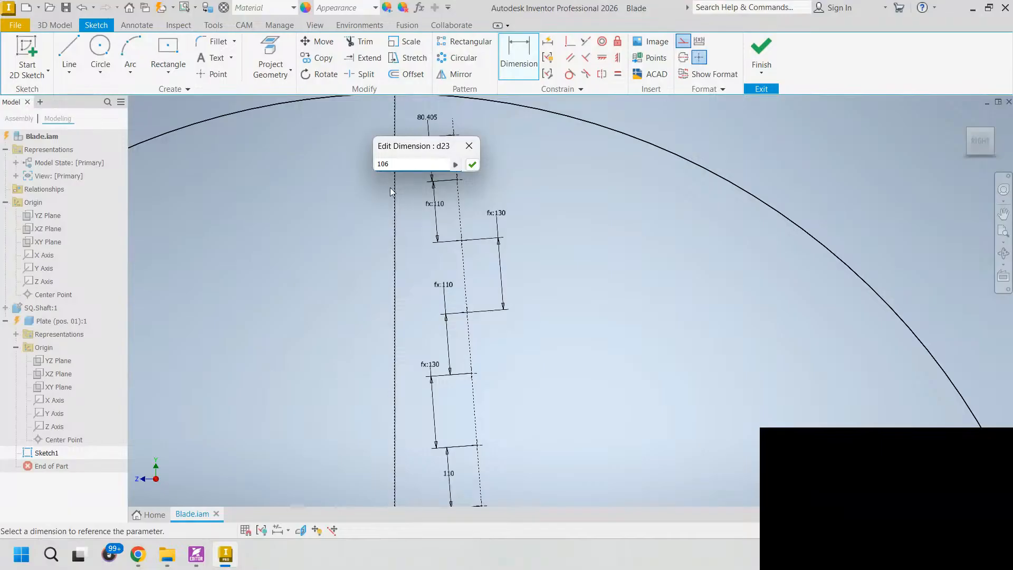
{"action": "left_click", "coordinate": [472, 164]}
- Draw two slanted construction lines toward the plate's right edge from the two points above the lower 130 mm spacing's base
{"action": "middle_click_drag", "start_coordinate": [520, 229], "coordinate": [487, 160]}
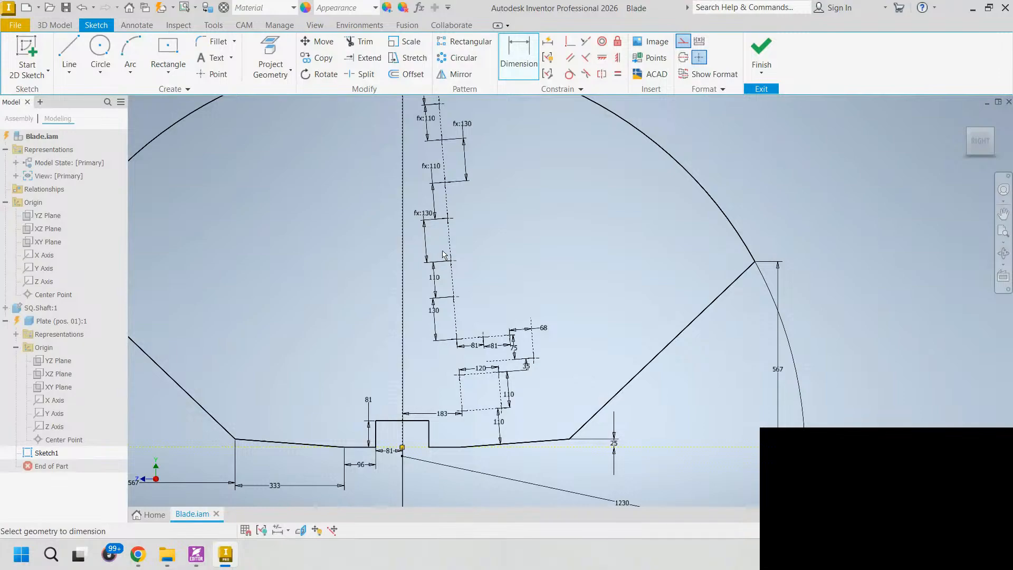
{"action": "left_click", "coordinate": [69, 56]}
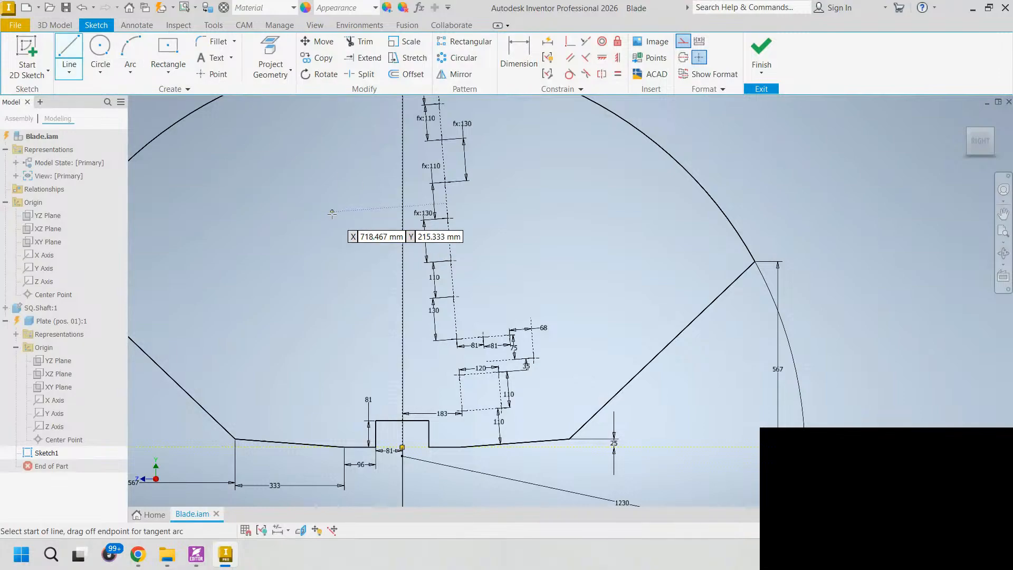
{"action": "left_click", "coordinate": [457, 296]}
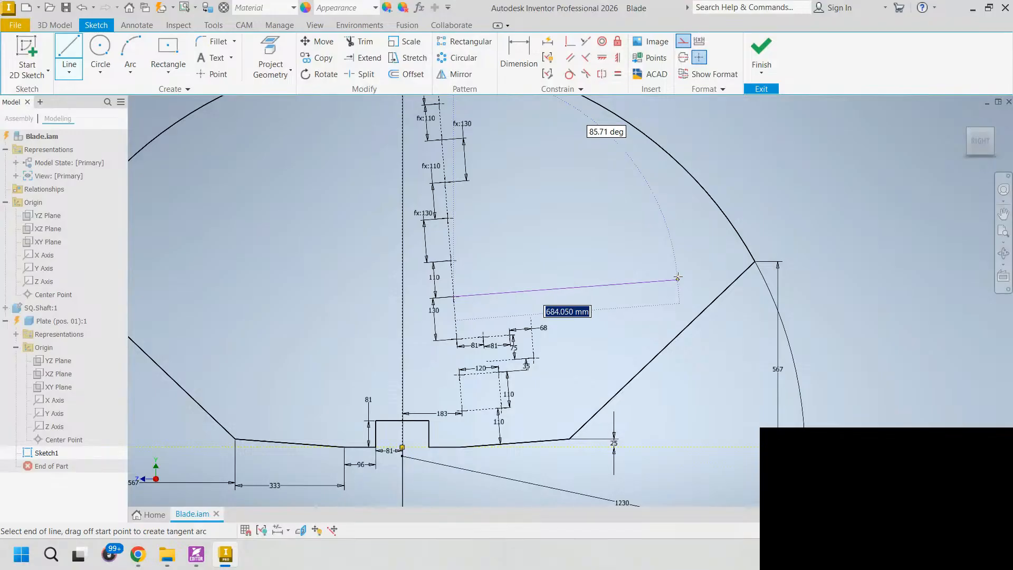
{"action": "left_click", "coordinate": [697, 269]}
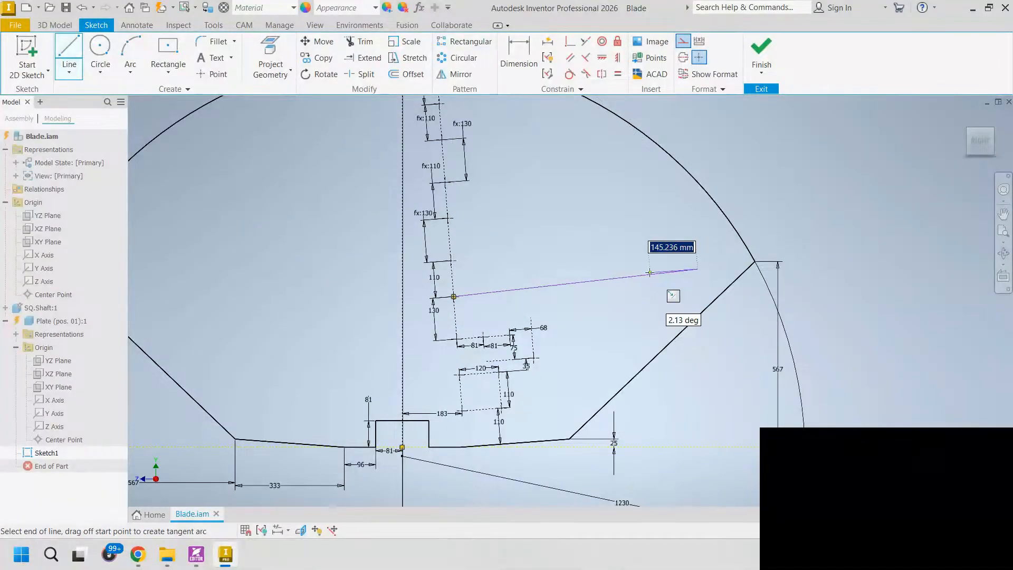
{"action": "key", "text": "Escape"}
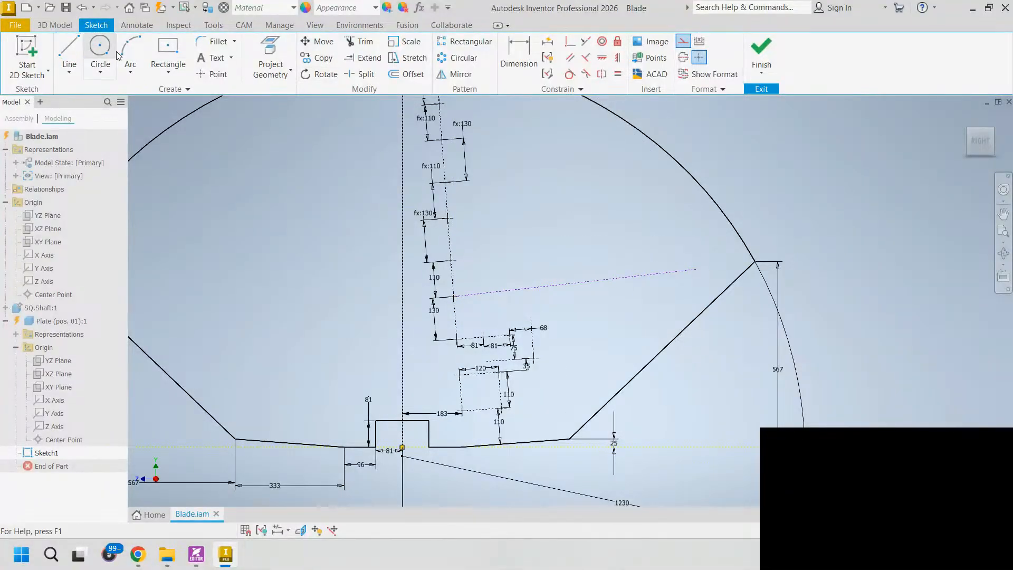
{"action": "left_click", "coordinate": [70, 53]}
{"action": "left_click", "coordinate": [426, 262]}
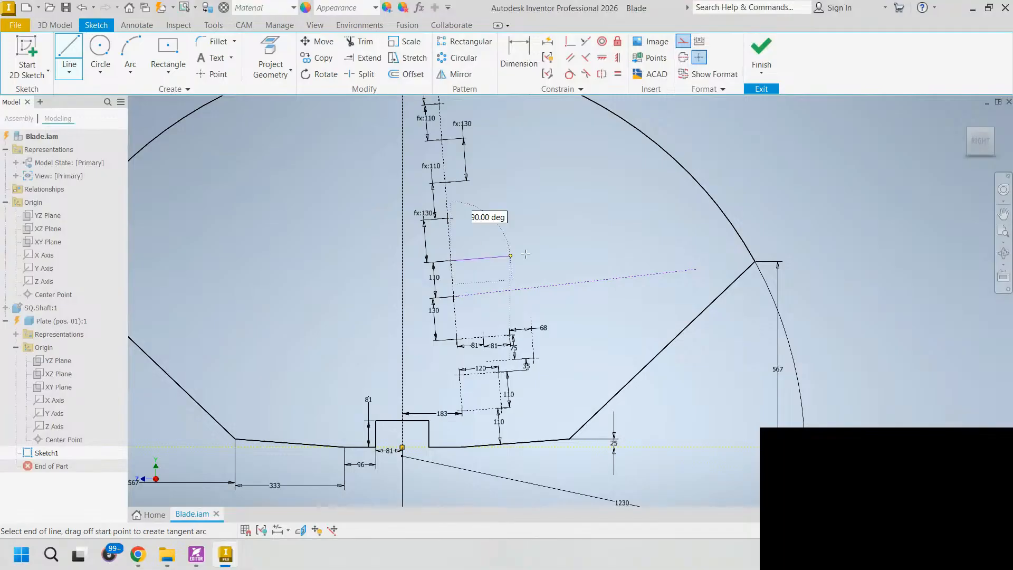
{"action": "key", "text": "Escape"}
{"action": "left_click", "coordinate": [683, 230]}
{"action": "key", "text": "Escape"}
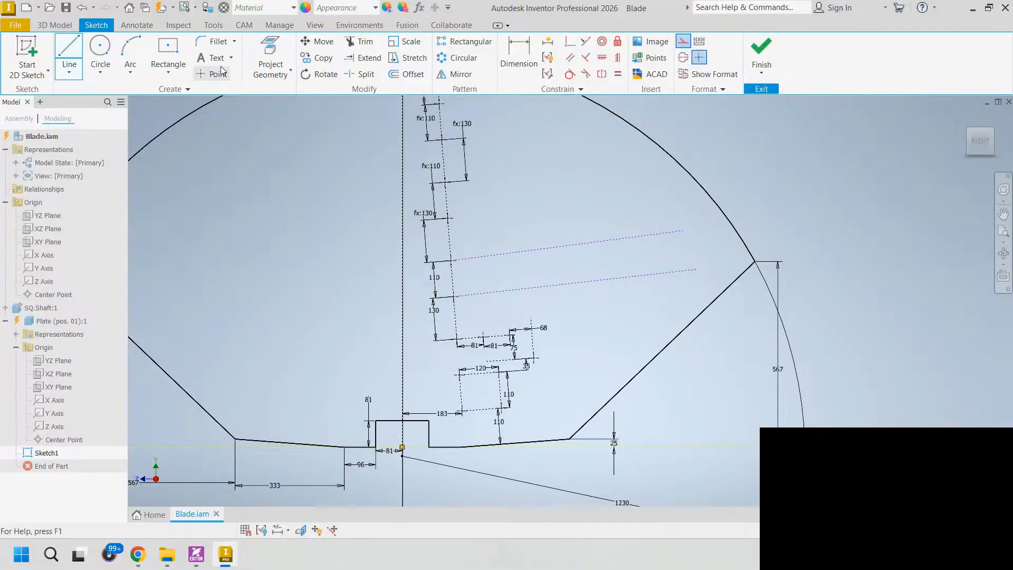
- Draw two more slanted construction lines from the next two points up the inclined line, the first about 639 mm long
{"action": "left_click", "coordinate": [69, 53]}
{"action": "left_click", "coordinate": [450, 216]}
{"action": "left_click", "coordinate": [653, 196]}
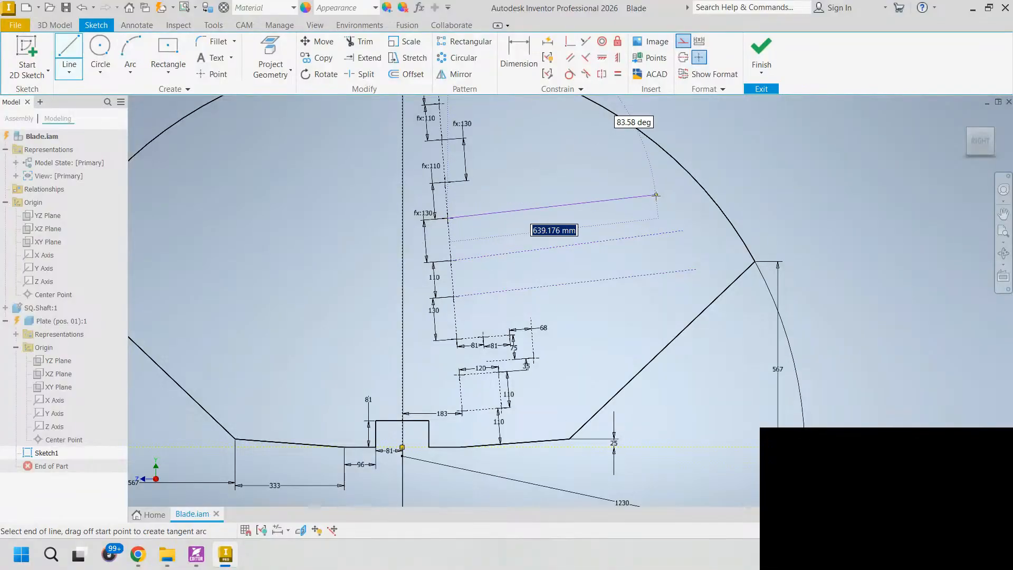
{"action": "key", "text": "Escape"}
{"action": "left_click", "coordinate": [69, 53]}
{"action": "left_click", "coordinate": [446, 182]}
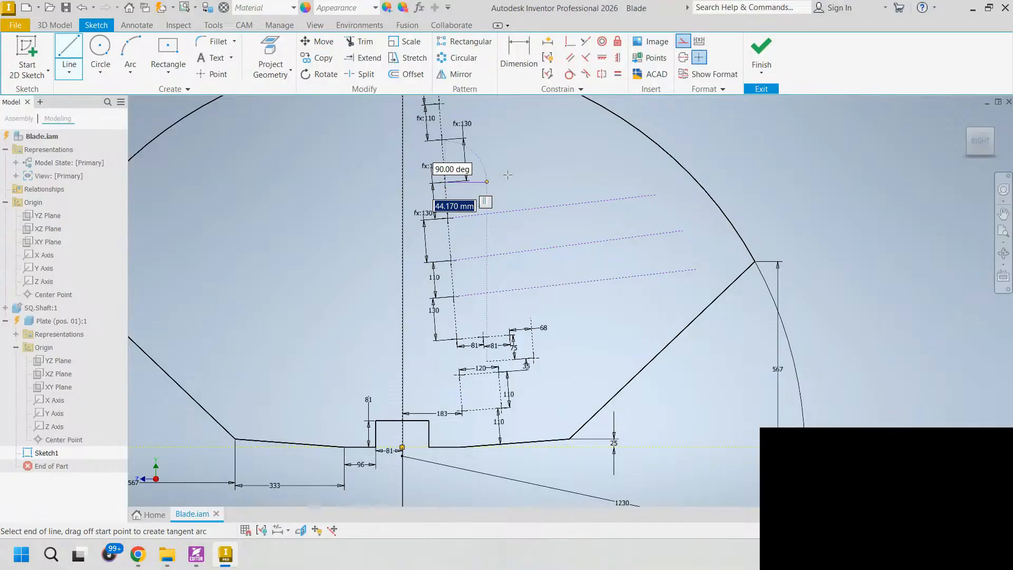
{"action": "key", "text": "Escape"}
{"action": "left_click", "coordinate": [633, 151]}
{"action": "left_click", "coordinate": [466, 179]}
{"action": "key", "text": "Escape"}
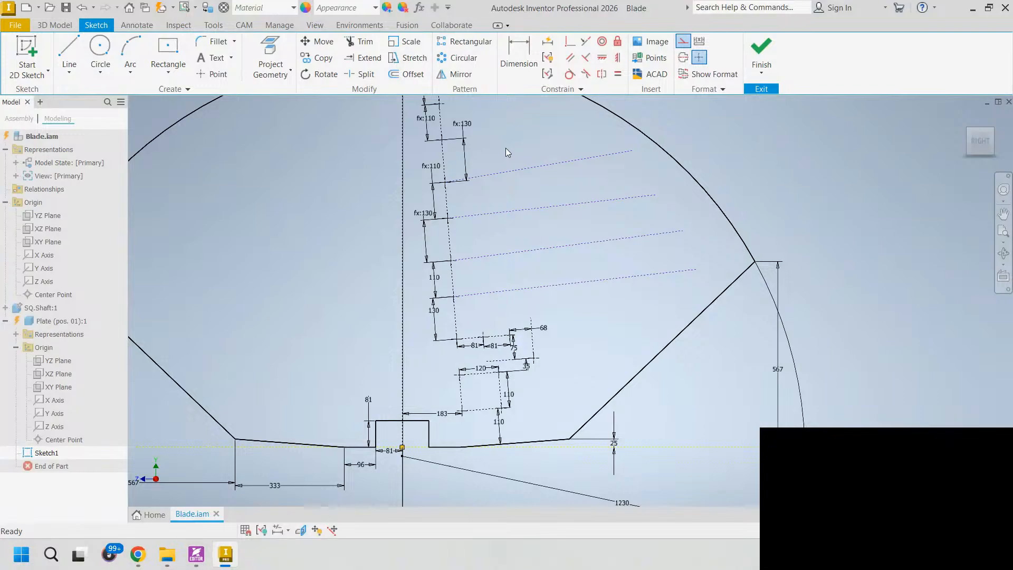
- Draw slanted construction lines toward the arc from the next two points, up to the base of the 106 mm spacing
{"action": "middle_click_drag", "start_coordinate": [596, 164], "coordinate": [621, 229]}
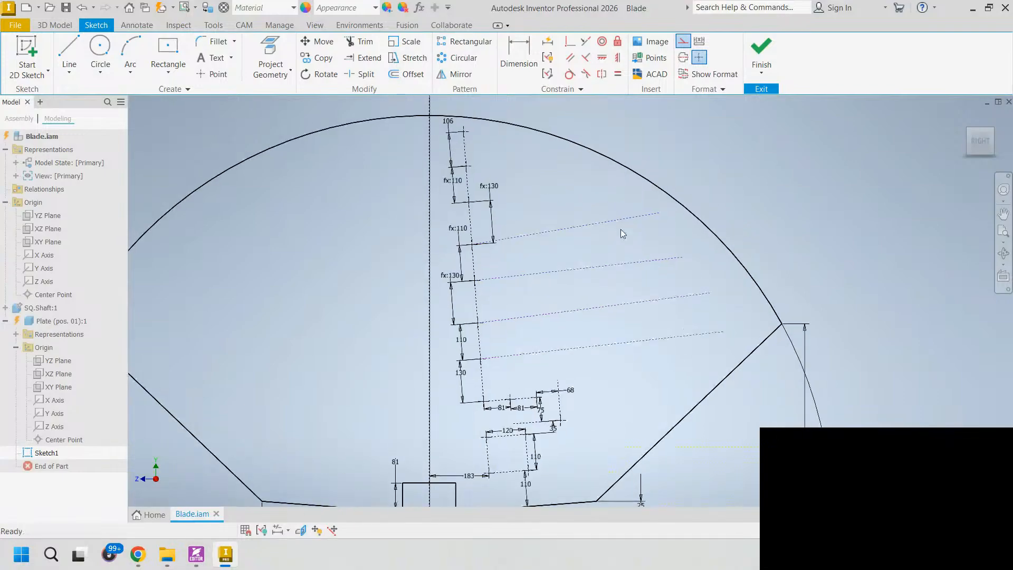
{"action": "scroll", "coordinate": [621, 230], "scroll_direction": "up", "scroll_amount": 3}
{"action": "left_click", "coordinate": [69, 56]}
{"action": "left_click", "coordinate": [334, 188]}
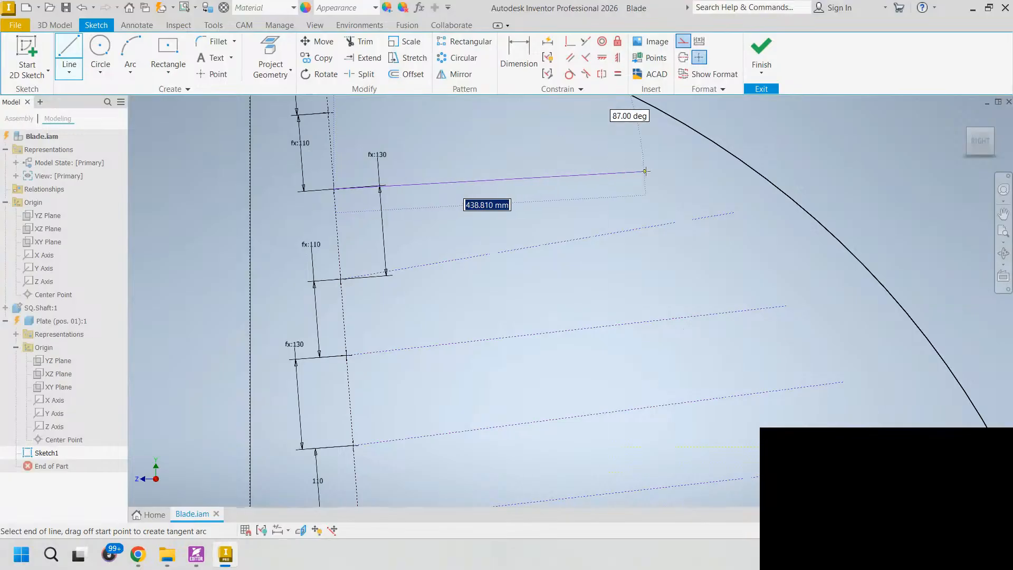
{"action": "left_click", "coordinate": [668, 138]}
{"action": "key", "text": "Escape"}
{"action": "middle_click_drag", "start_coordinate": [422, 136], "coordinate": [432, 267]}
{"action": "left_click", "coordinate": [71, 50]}
{"action": "left_click", "coordinate": [335, 243]}
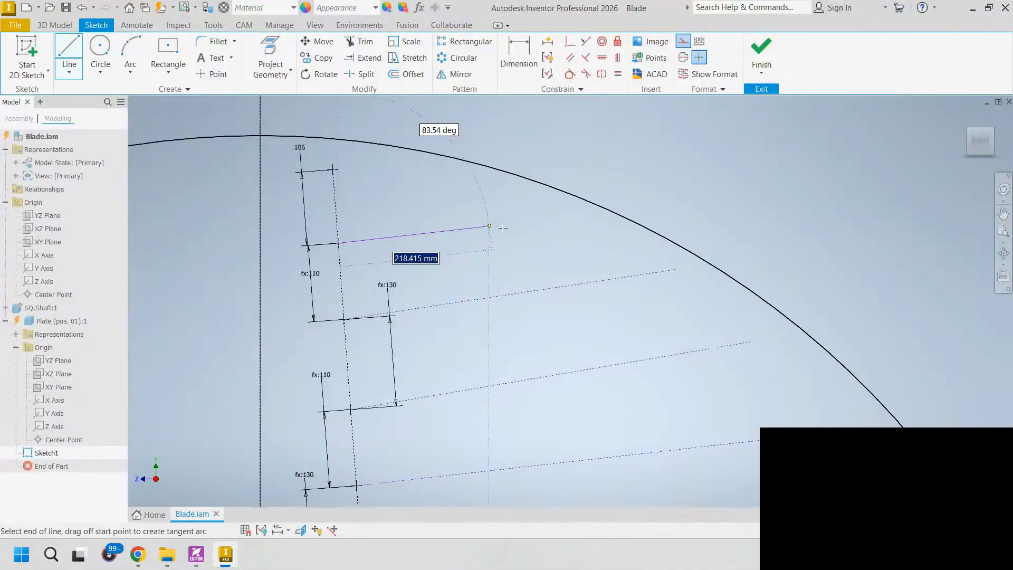
{"action": "left_click", "coordinate": [555, 199]}
{"action": "key", "text": "Escape"}
- Make the six slanted construction lines parallel to the plate's sloping bottom edge right of the notch
{"action": "scroll", "coordinate": [484, 238], "scroll_direction": "down", "scroll_amount": 5}
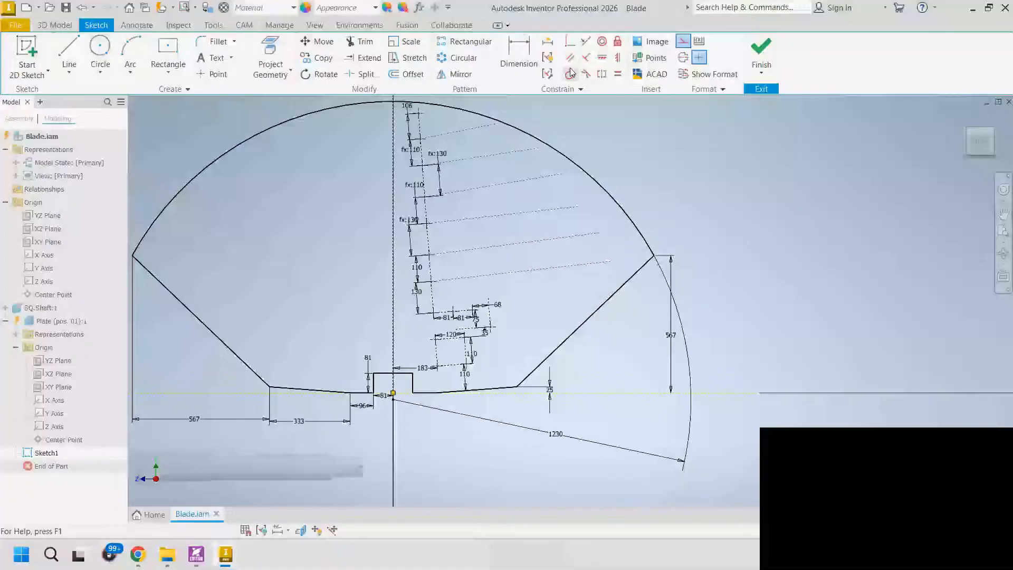
{"action": "left_click", "coordinate": [570, 57]}
{"action": "left_click", "coordinate": [488, 246]}
{"action": "left_click", "coordinate": [496, 382]}
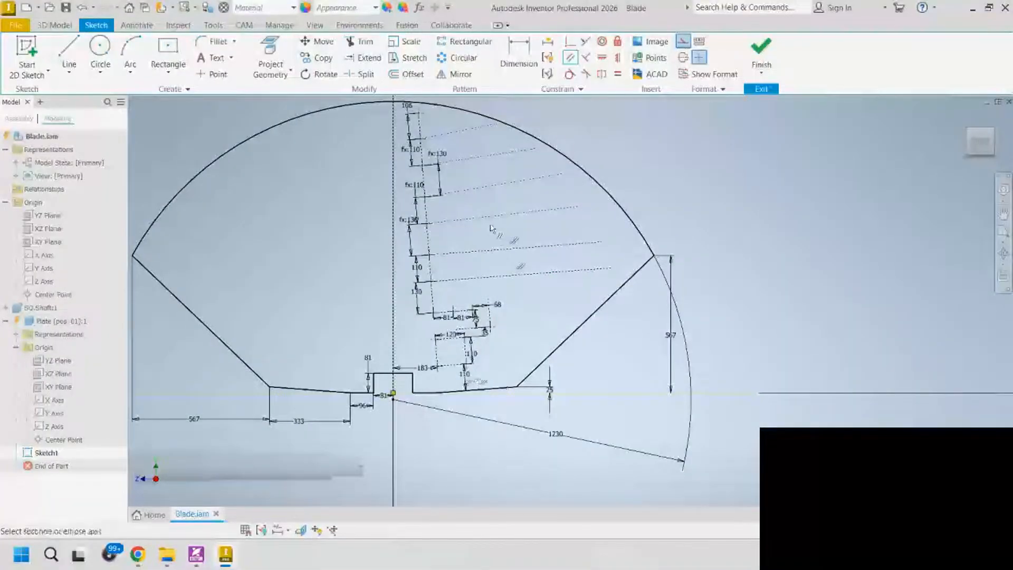
{"action": "left_click", "coordinate": [504, 387]}
{"action": "left_click", "coordinate": [493, 192]}
{"action": "left_click", "coordinate": [475, 389]}
{"action": "left_click", "coordinate": [471, 162]}
{"action": "left_click", "coordinate": [502, 388]}
{"action": "left_click", "coordinate": [468, 136]}
{"action": "left_click", "coordinate": [507, 389]}
{"action": "key", "text": "Escape"}
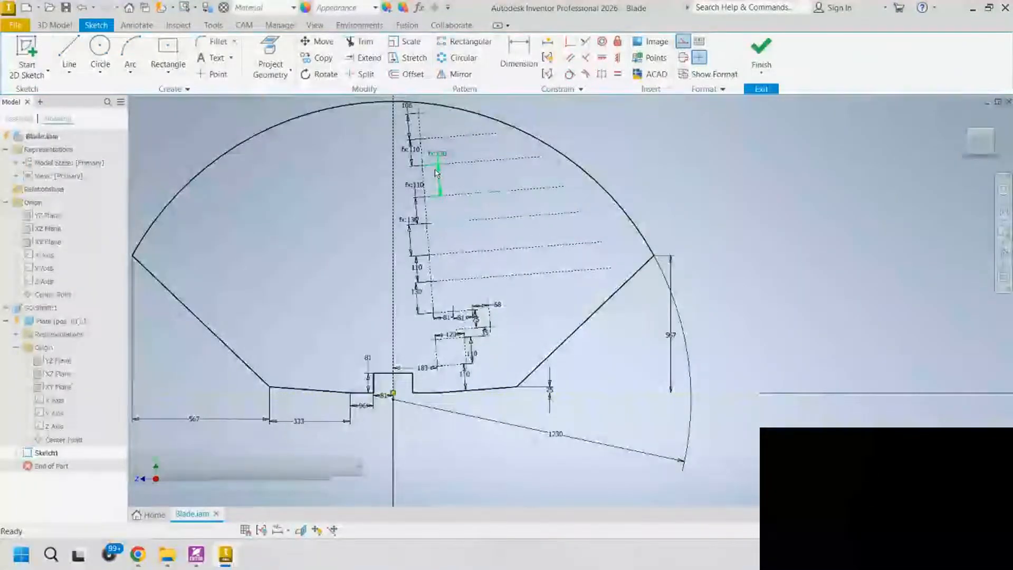
- Move the upper 130 mm dimension to the left side of the inclined construction line, clear of the cross lines
{"action": "scroll", "coordinate": [440, 176], "scroll_direction": "up", "scroll_amount": 3}
{"action": "left_click", "coordinate": [442, 170]}
{"action": "left_click_drag", "start_coordinate": [441, 141], "coordinate": [373, 150]}
- Place two points on the lowest of the six parallel construction lines, toward its outer half
{"action": "mouse_move", "coordinate": [527, 283]}
{"action": "middle_mouse_down"}
{"action": "mouse_move", "coordinate": [522, 231]}
{"action": "mouse_move", "coordinate": [525, 259]}
{"action": "mouse_move", "coordinate": [526, 245]}
{"action": "middle_mouse_up"}
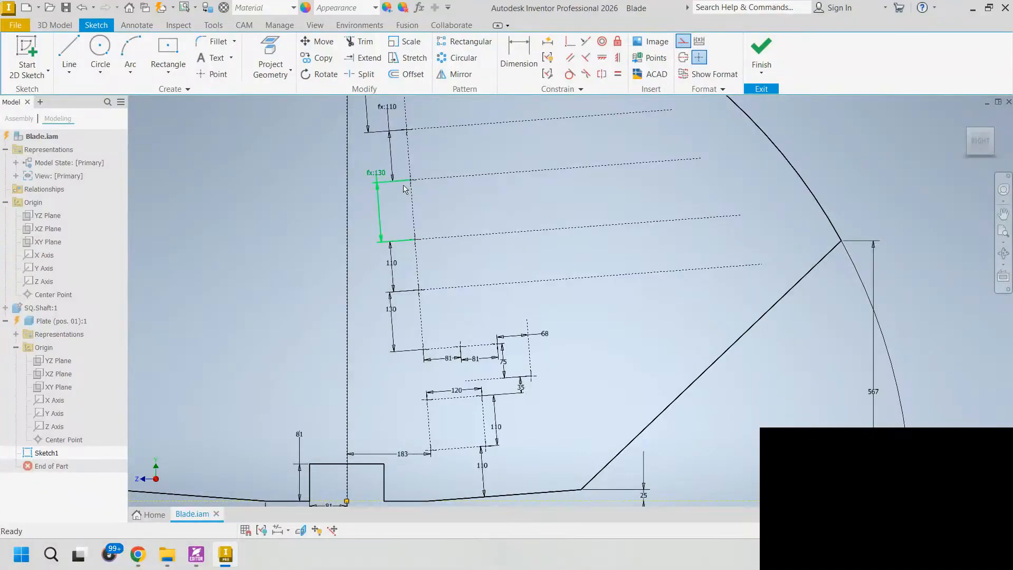
{"action": "left_click", "coordinate": [212, 74]}
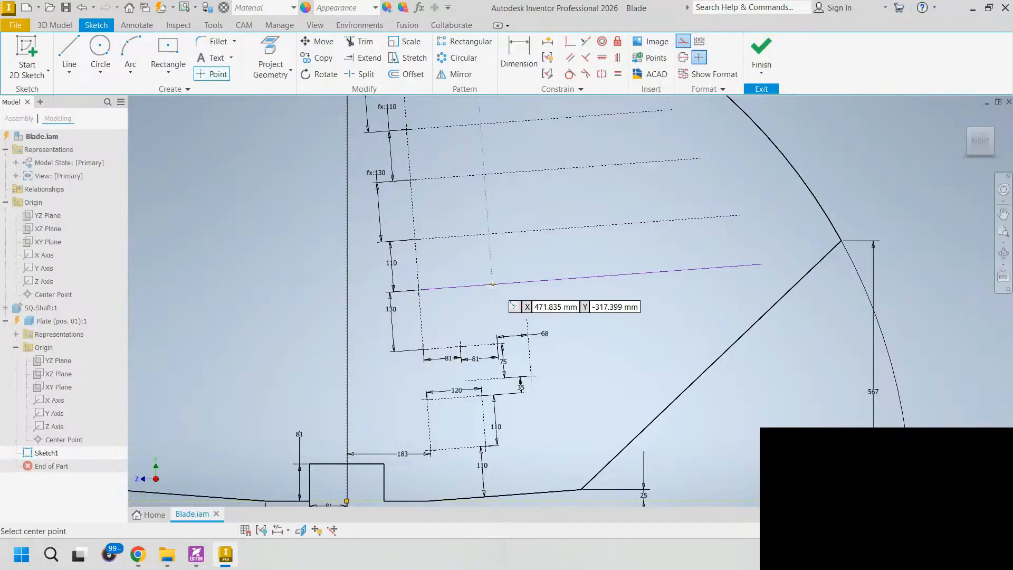
{"action": "left_click", "coordinate": [591, 277]}
{"action": "left_click", "coordinate": [649, 272]}
{"action": "key", "text": "Escape"}
- Add an aligned dimension of 287 mm from the inclined line to the first point on the lowest parallel line
{"action": "left_click", "coordinate": [518, 57]}
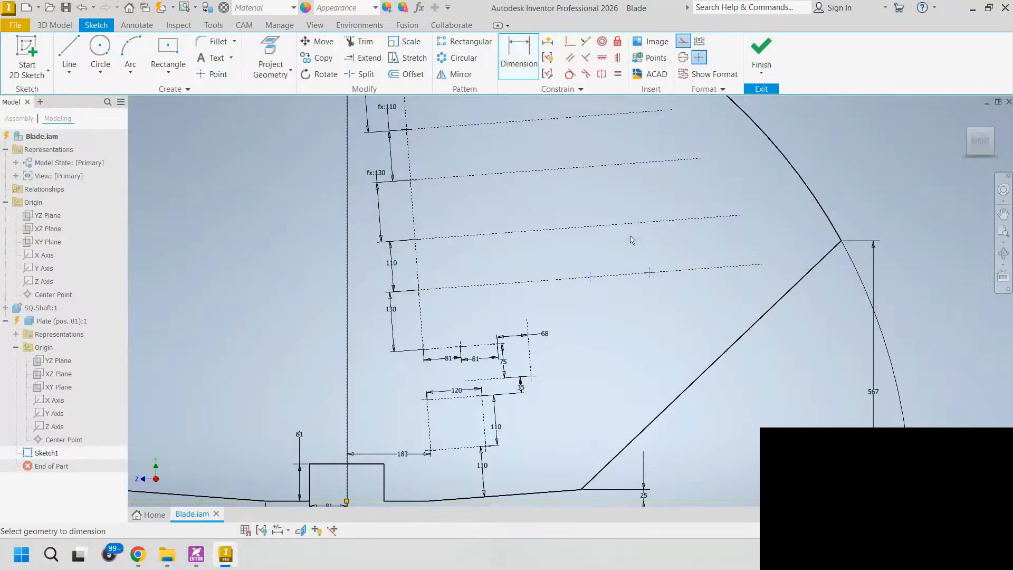
{"action": "left_click", "coordinate": [419, 290]}
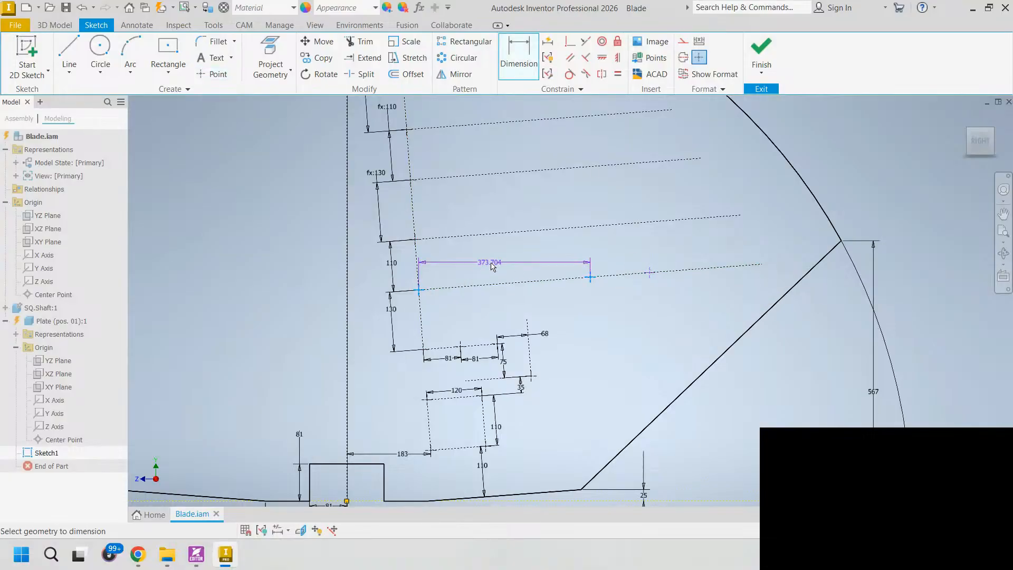
{"action": "right_click", "coordinate": [490, 262]}
{"action": "left_click", "coordinate": [505, 319]}
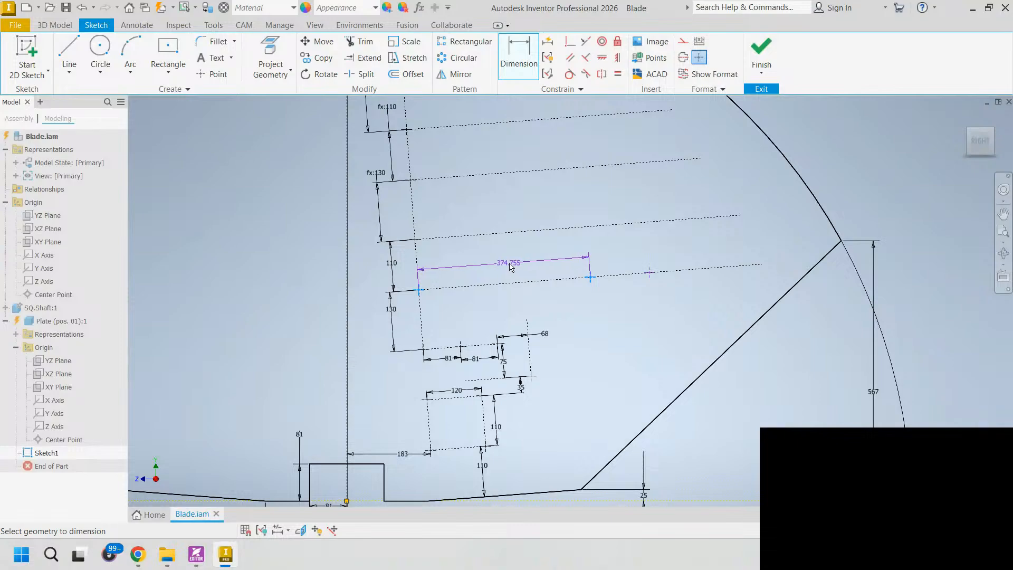
{"action": "left_click", "coordinate": [507, 268]}
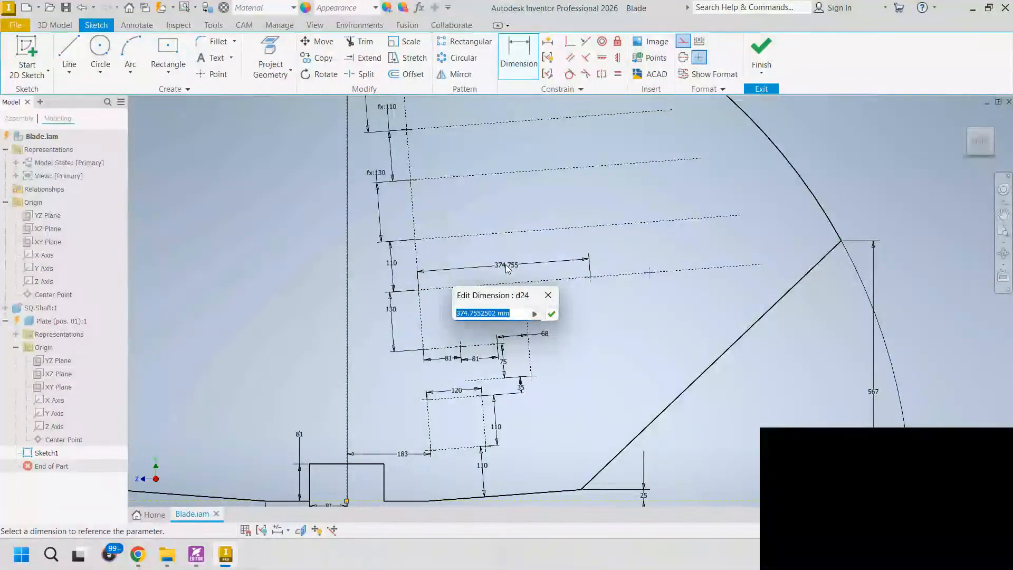
{"action": "type", "text": "287"}
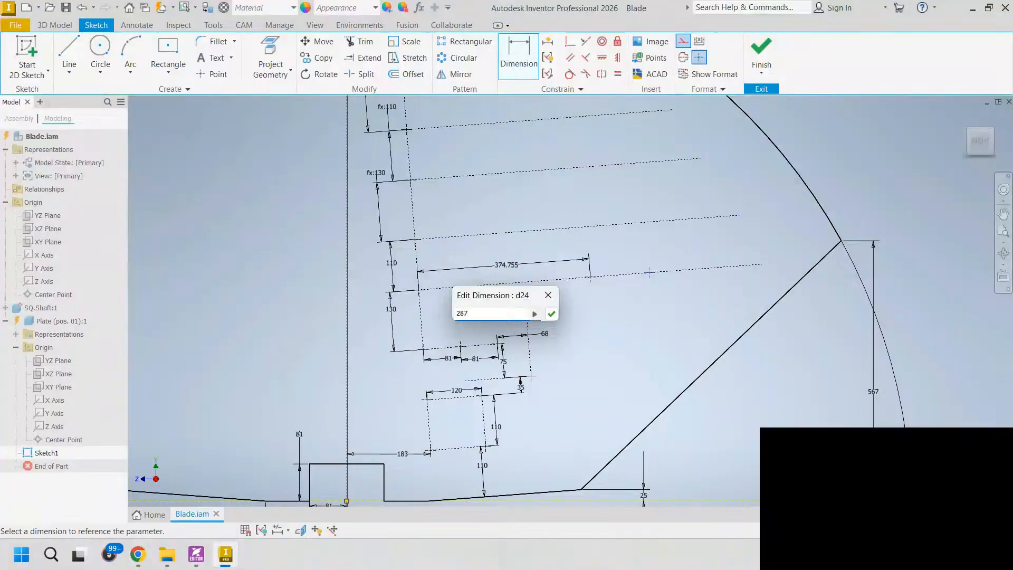
{"action": "key", "text": "Return"}
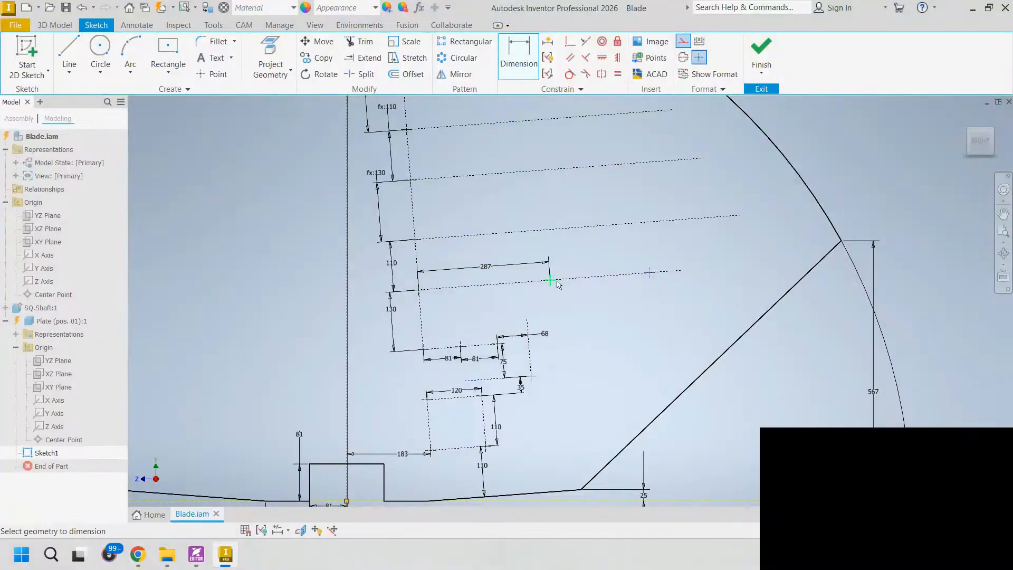
- Add an aligned dimension between the two points on the lowest parallel line and set it equal to the 287 mm dimension
{"action": "left_click", "coordinate": [649, 272]}
{"action": "right_click", "coordinate": [613, 259]}
{"action": "left_click", "coordinate": [621, 317]}
{"action": "left_click", "coordinate": [599, 257]}
{"action": "left_click", "coordinate": [485, 268]}
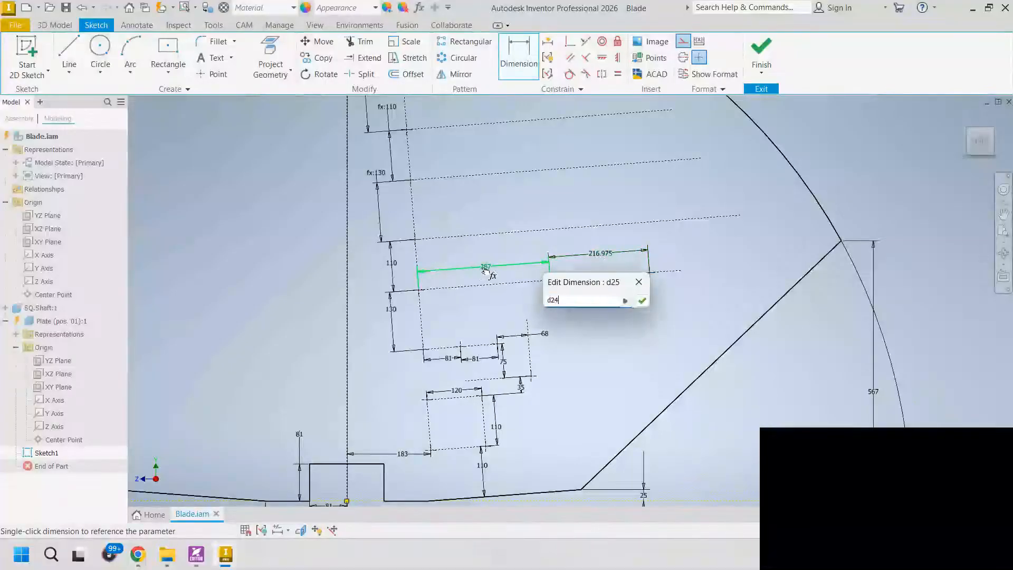
{"action": "left_click", "coordinate": [642, 300]}
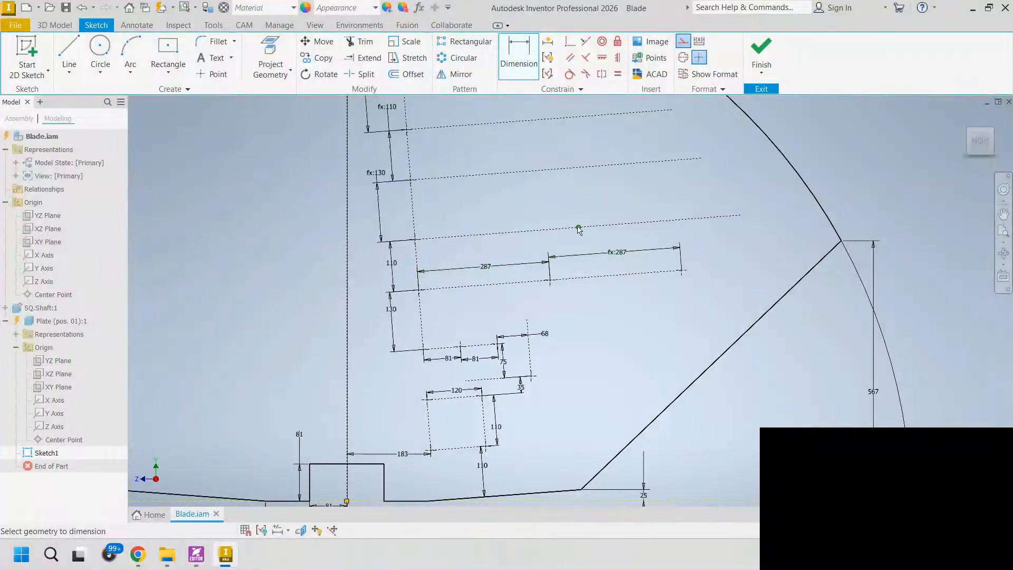
- Place two points on each of the second- and third-lowest parallel construction lines
{"action": "mouse_move", "coordinate": [597, 247]}
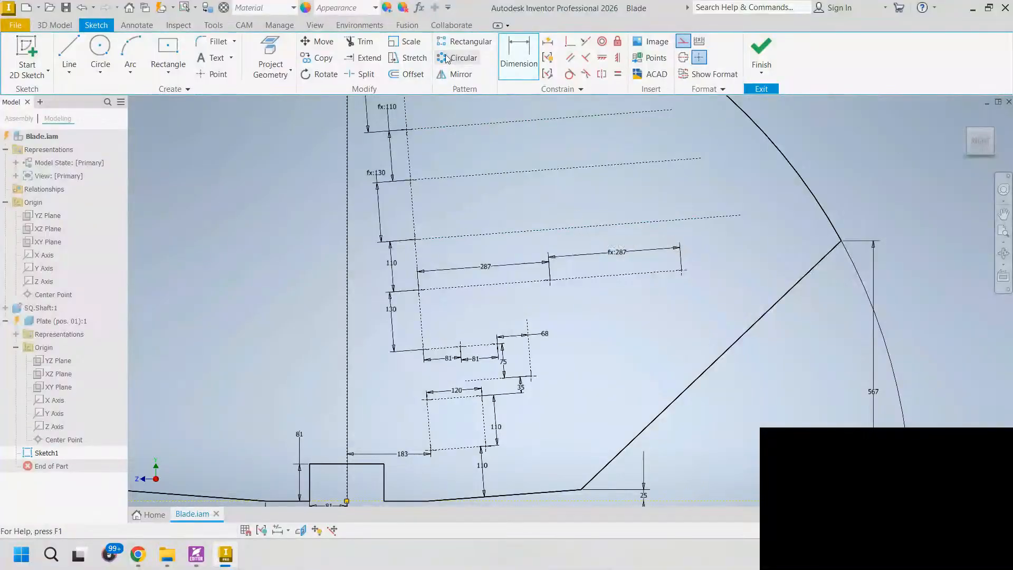
{"action": "left_click", "coordinate": [215, 74]}
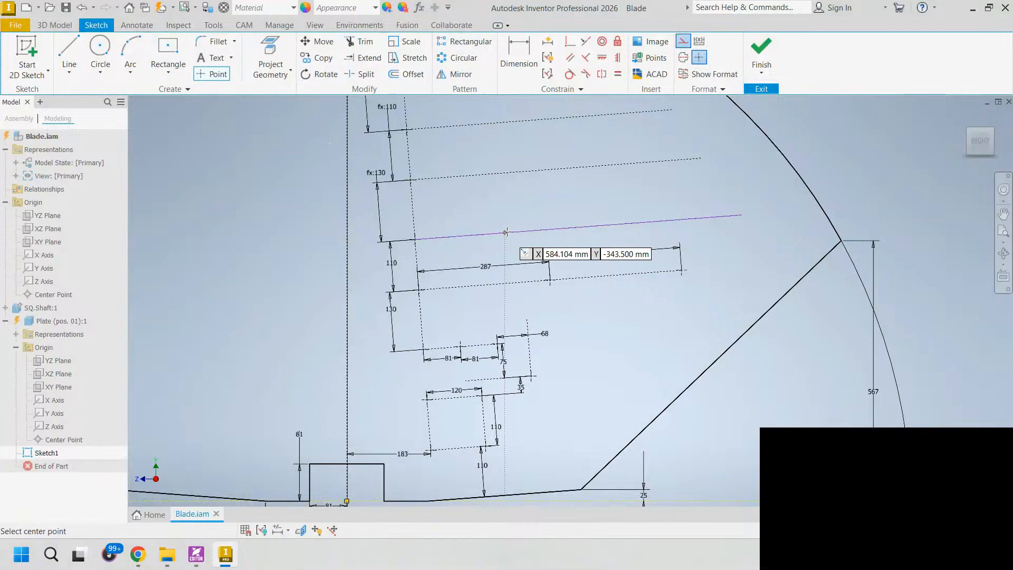
{"action": "scroll", "coordinate": [505, 232], "scroll_direction": "down", "scroll_amount": 4}
{"action": "scroll", "coordinate": [504, 232], "scroll_direction": "up", "scroll_amount": 5}
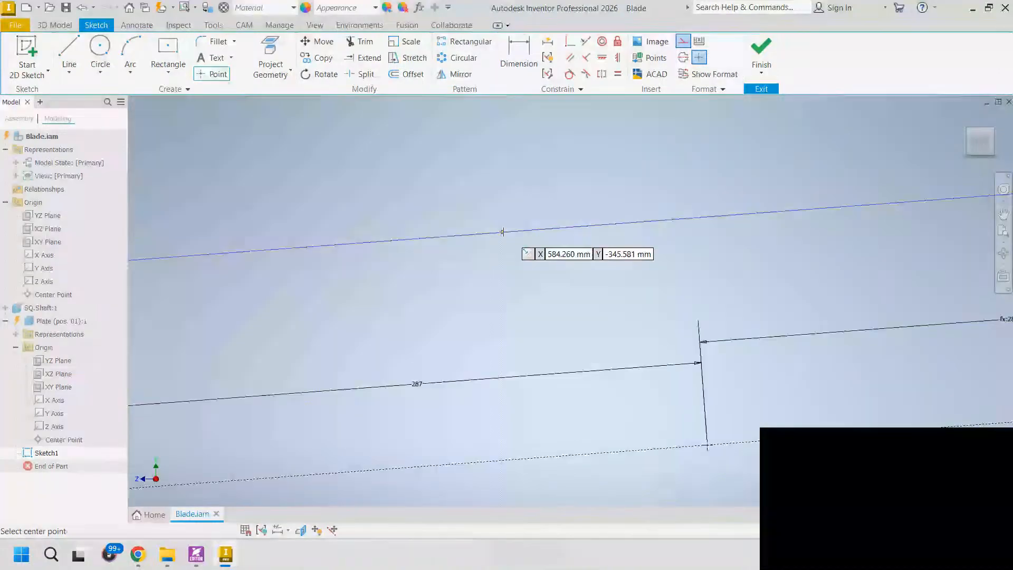
{"action": "scroll", "coordinate": [647, 266], "scroll_direction": "down", "scroll_amount": 3}
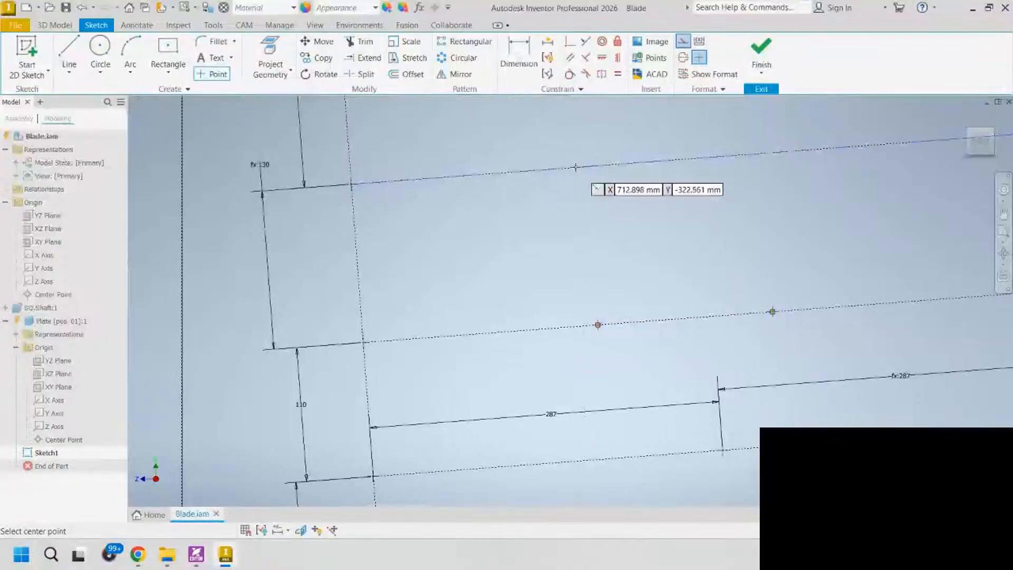
{"action": "left_click", "coordinate": [574, 167]}
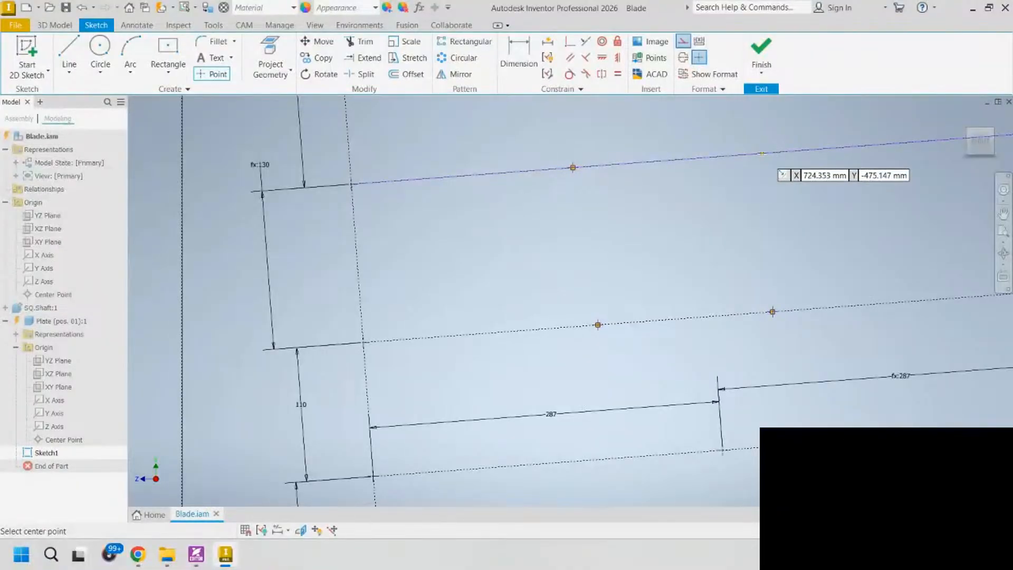
{"action": "left_click", "coordinate": [766, 153]}
{"action": "key", "text": "Escape"}
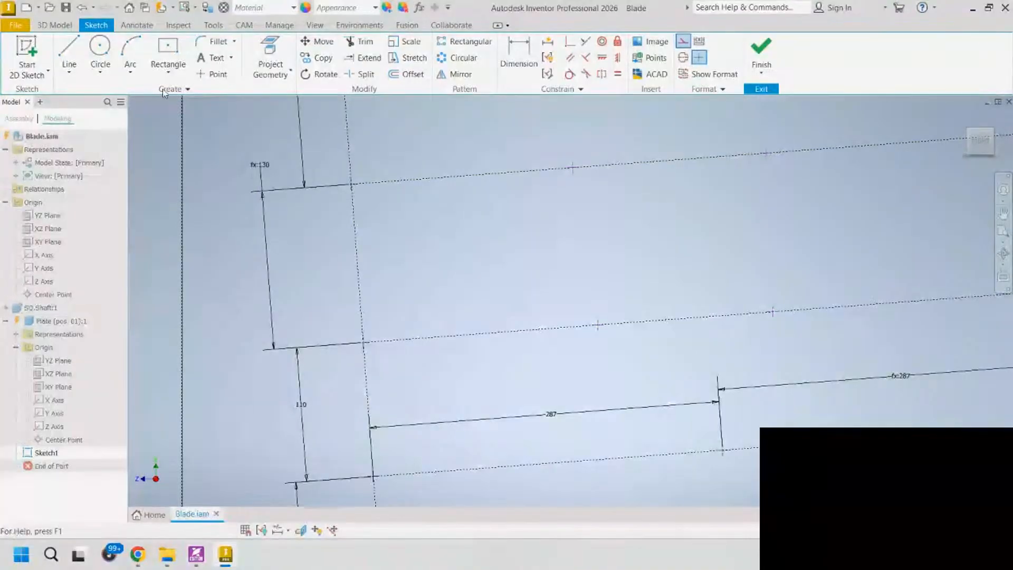
- Draw two connecting construction lines joining the paired points on the second- and third-lowest parallel lines
{"action": "left_click", "coordinate": [69, 57]}
{"action": "left_click", "coordinate": [573, 168]}
{"action": "left_click", "coordinate": [598, 324]}
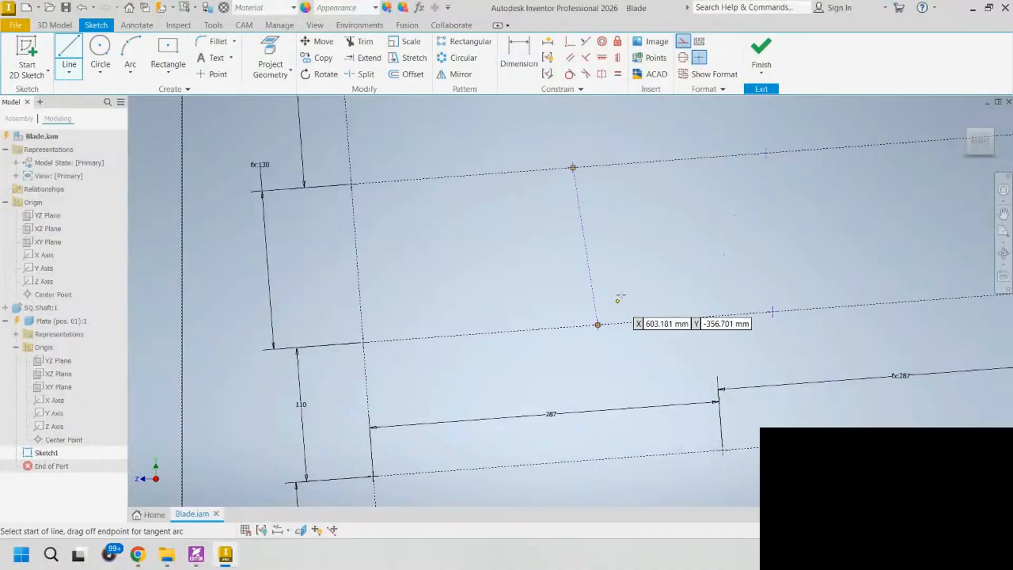
{"action": "left_click", "coordinate": [766, 153]}
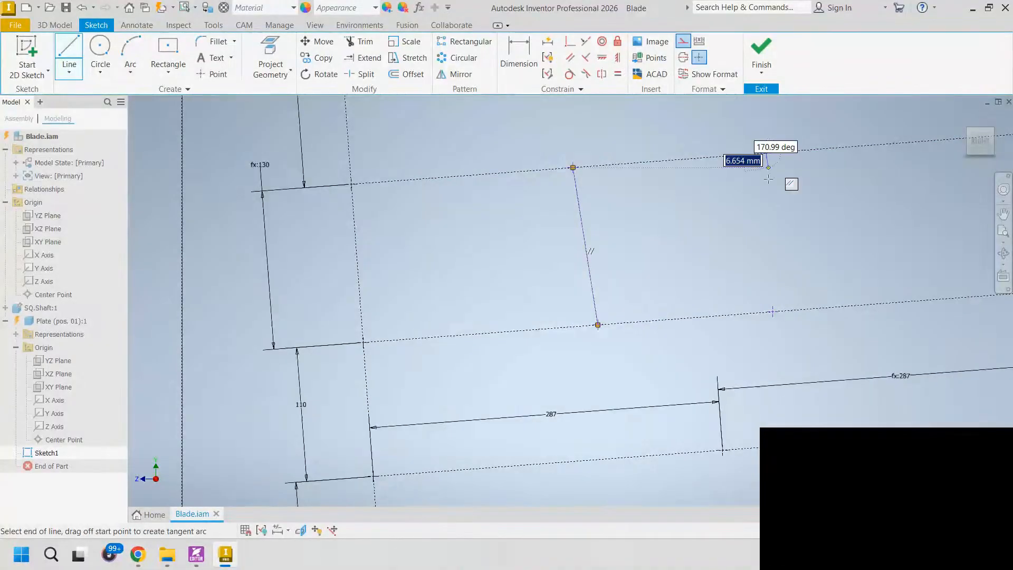
{"action": "left_click", "coordinate": [773, 312]}
{"action": "key", "text": "Escape"}
{"action": "left_click", "coordinate": [517, 53]}
{"action": "left_click", "coordinate": [584, 234]}
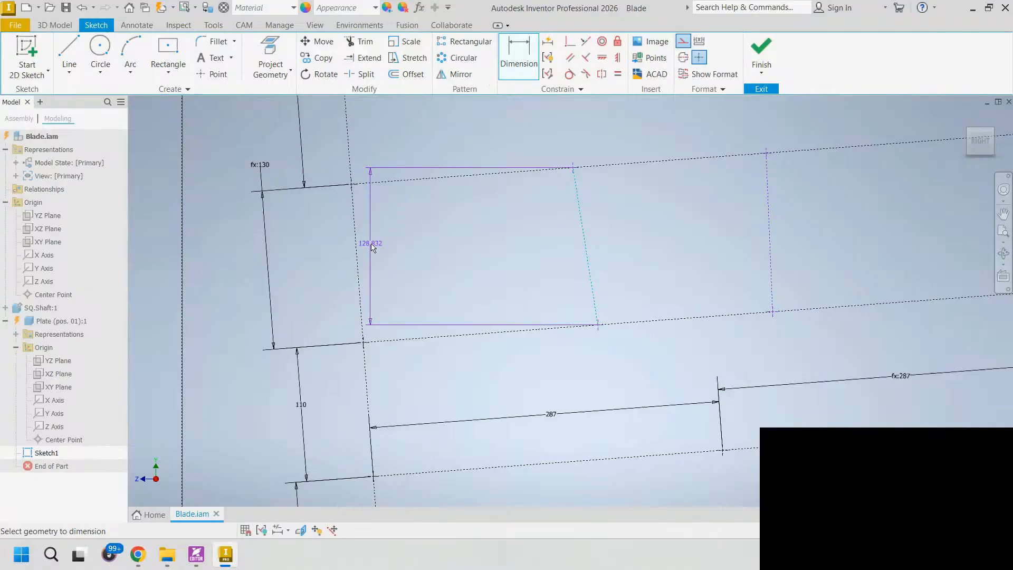
{"action": "left_click", "coordinate": [356, 249]}
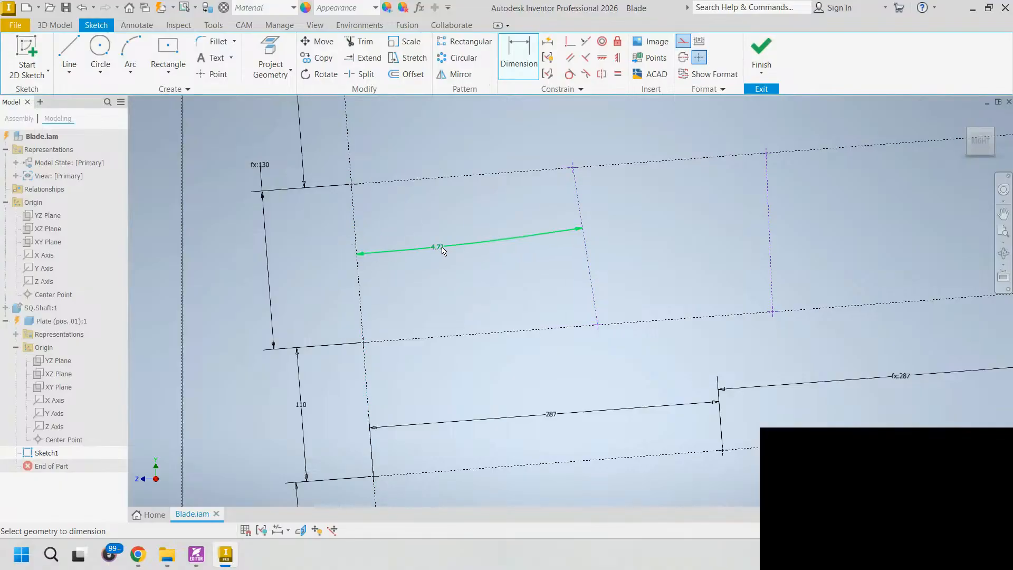
{"action": "left_click", "coordinate": [440, 249]}
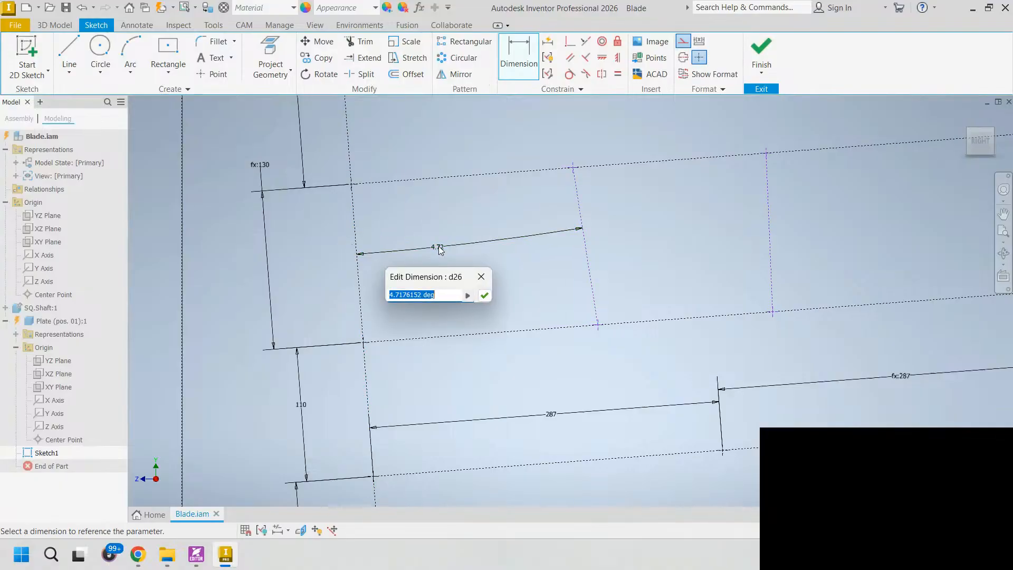
{"action": "left_click", "coordinate": [475, 275]}
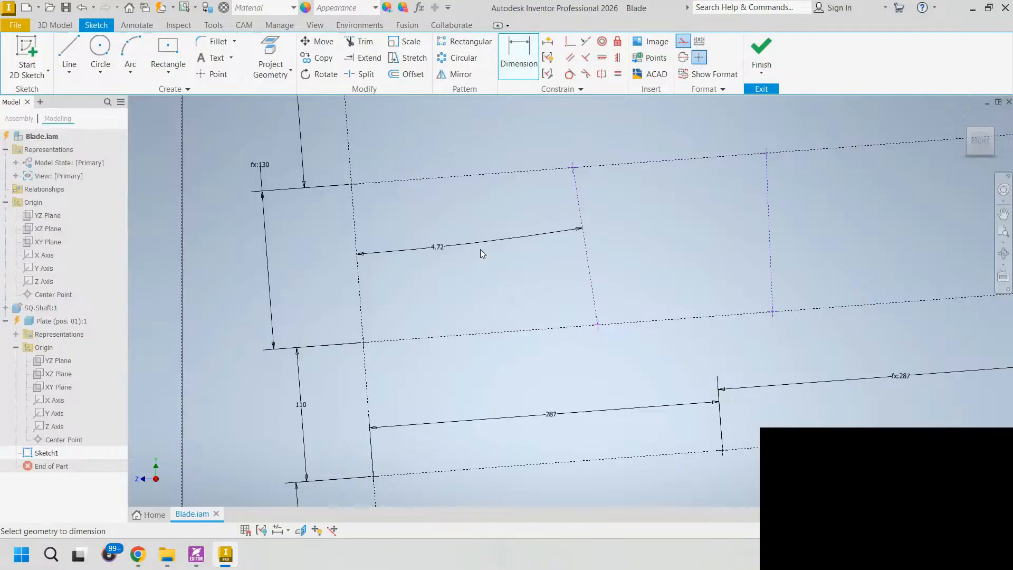
{"action": "key", "text": "Escape"}
{"action": "left_click", "coordinate": [430, 247]}
{"action": "key", "text": "Delete"}
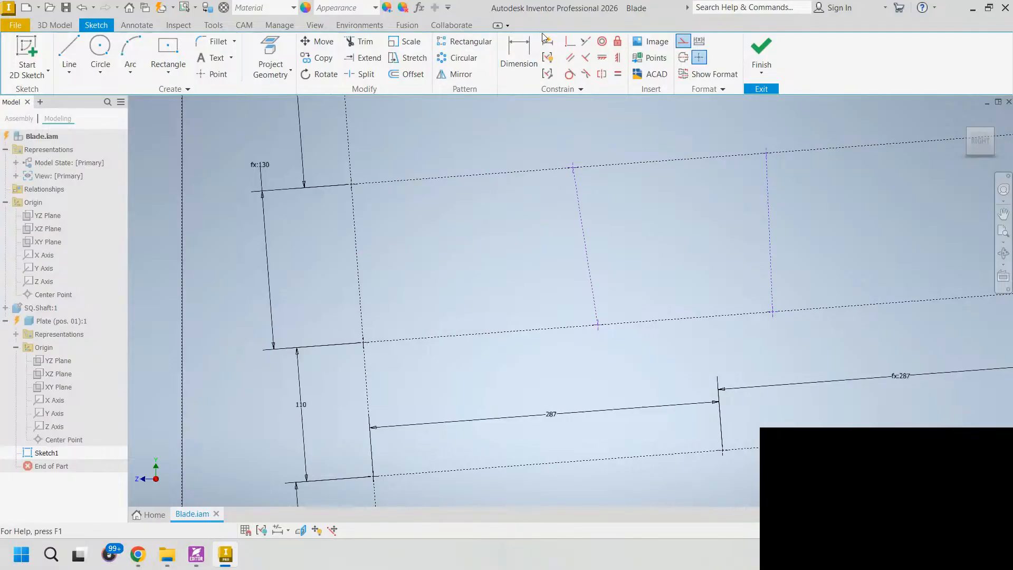
- Constrain the inner connecting line parallel to the inclined construction line
{"action": "left_click", "coordinate": [571, 58]}
{"action": "left_click", "coordinate": [576, 196]}
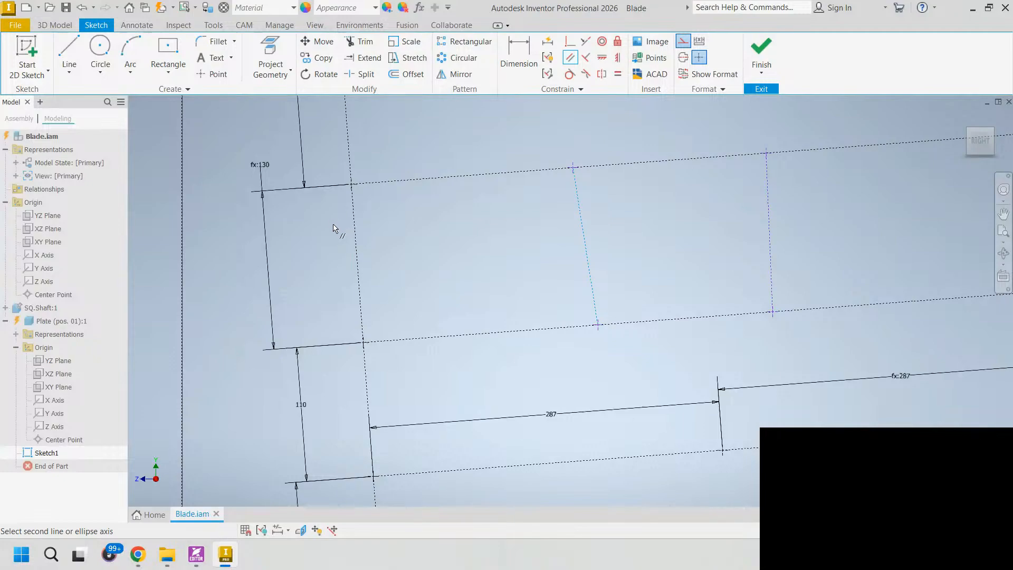
{"action": "left_click", "coordinate": [352, 231]}
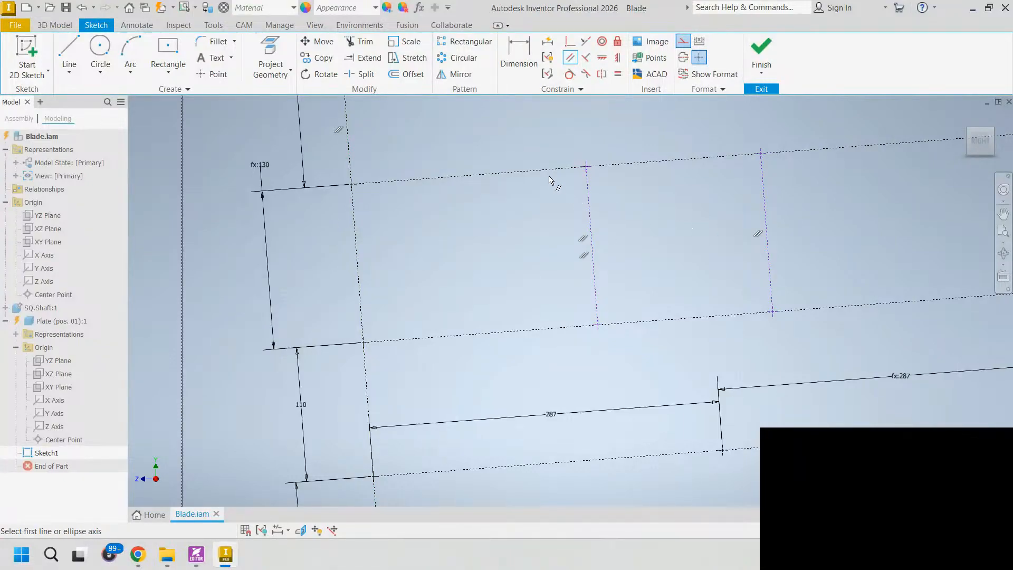
- Dimension the distance from the inclined construction line to the inner connecting line as 300 mm
{"action": "left_click", "coordinate": [519, 58]}
{"action": "left_click", "coordinate": [589, 211]}
{"action": "left_click", "coordinate": [354, 235]}
{"action": "left_click", "coordinate": [457, 236]}
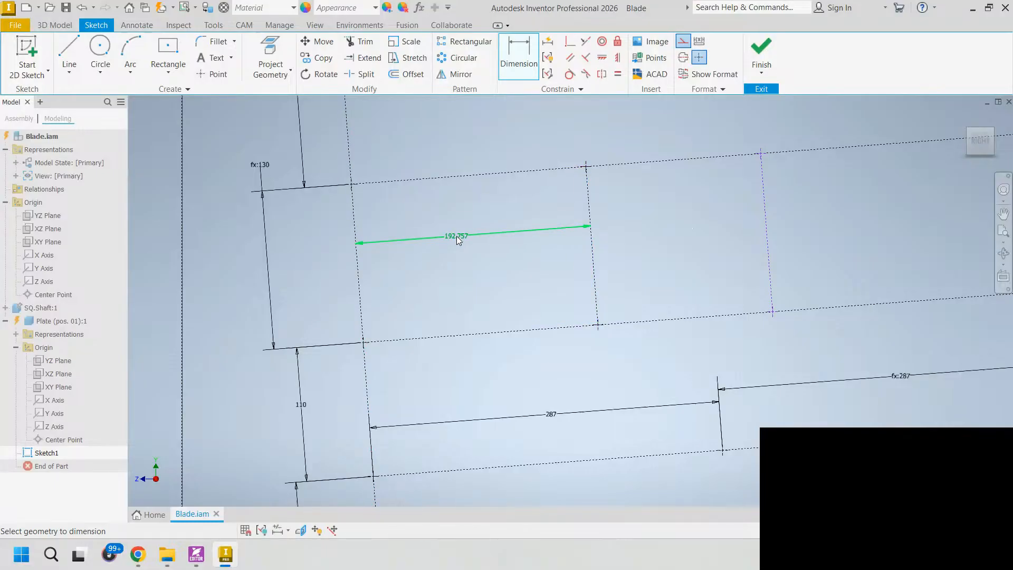
{"action": "type", "text": "300"}
{"action": "key", "text": "Return"}
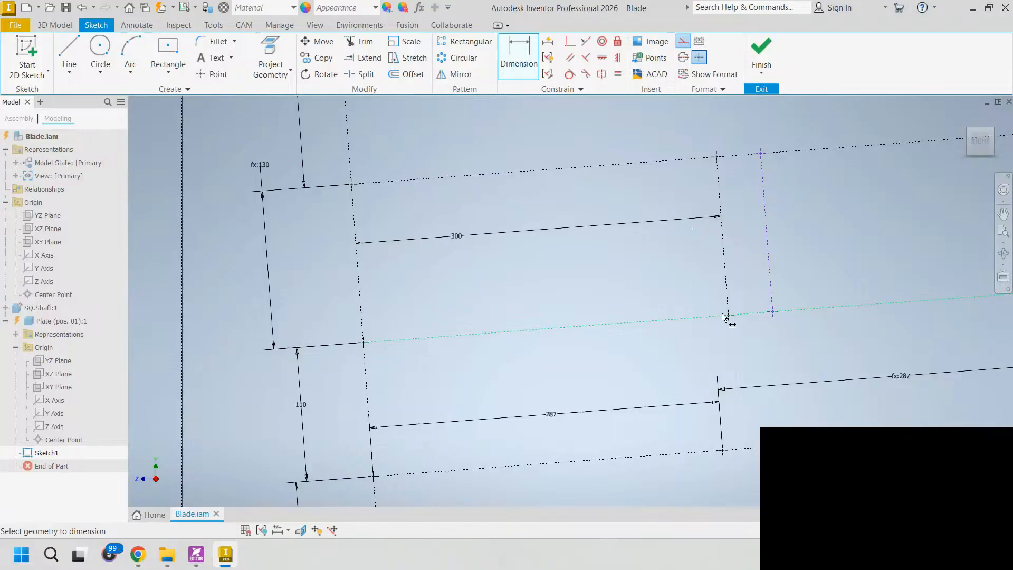
- Dimension the spacing between the two connecting lines and set it equal to the 300 mm dimension
{"action": "left_click", "coordinate": [726, 280]}
{"action": "left_click", "coordinate": [769, 274]}
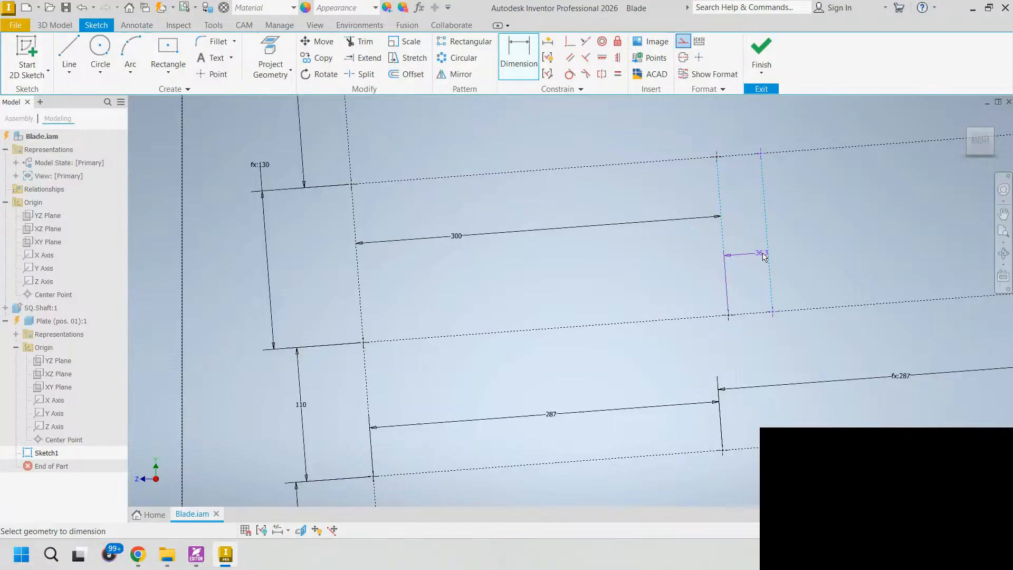
{"action": "left_click", "coordinate": [755, 249]}
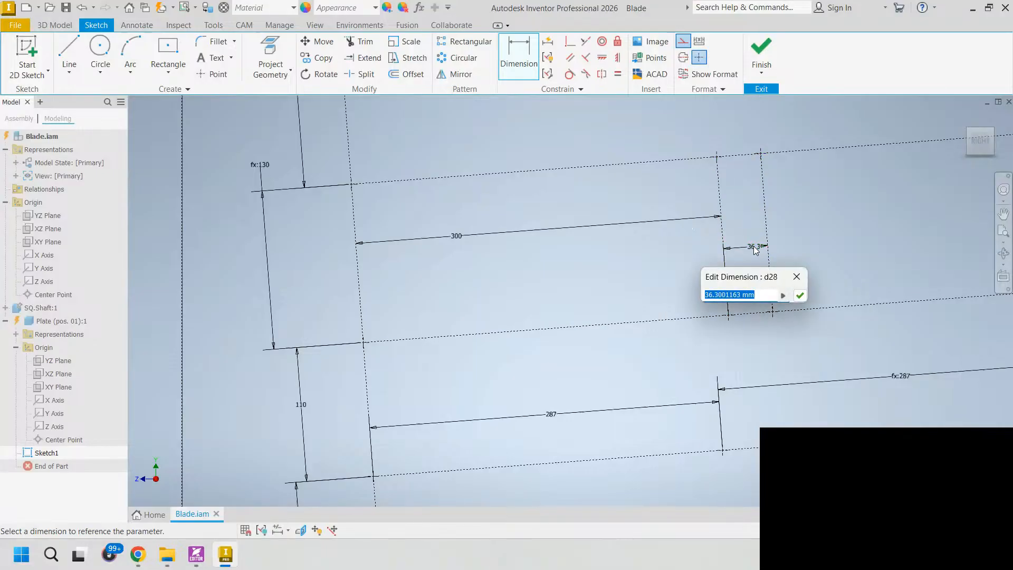
{"action": "left_click", "coordinate": [473, 245]}
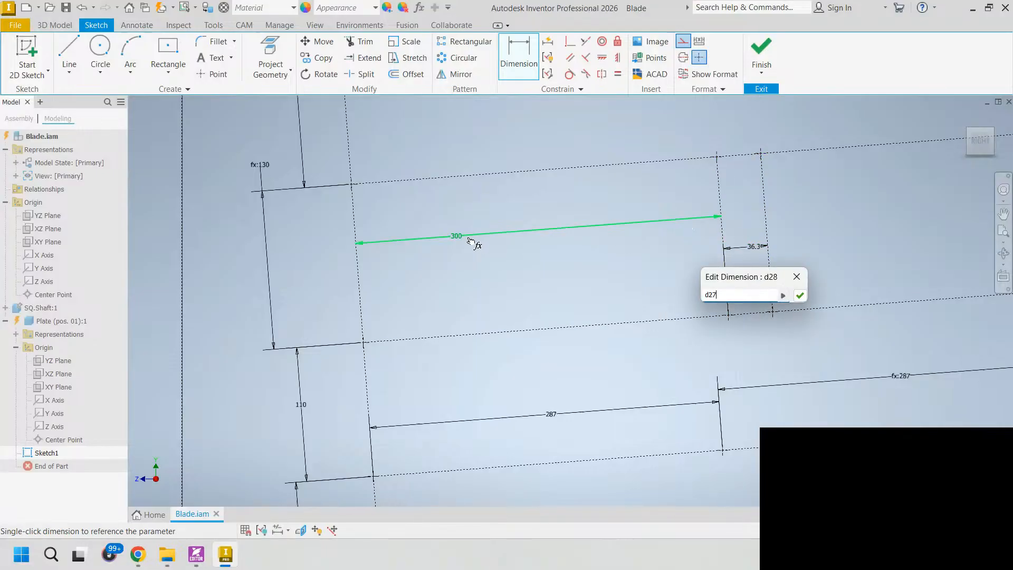
{"action": "left_click", "coordinate": [799, 296]}
- Place two points on the fourth-lowest parallel construction line
{"action": "scroll", "coordinate": [807, 297], "scroll_direction": "down", "scroll_amount": 3}
{"action": "mouse_move", "coordinate": [785, 299]}
{"action": "middle_mouse_down"}
{"action": "mouse_move", "coordinate": [575, 297]}
{"action": "mouse_move", "coordinate": [510, 311]}
{"action": "middle_mouse_up"}
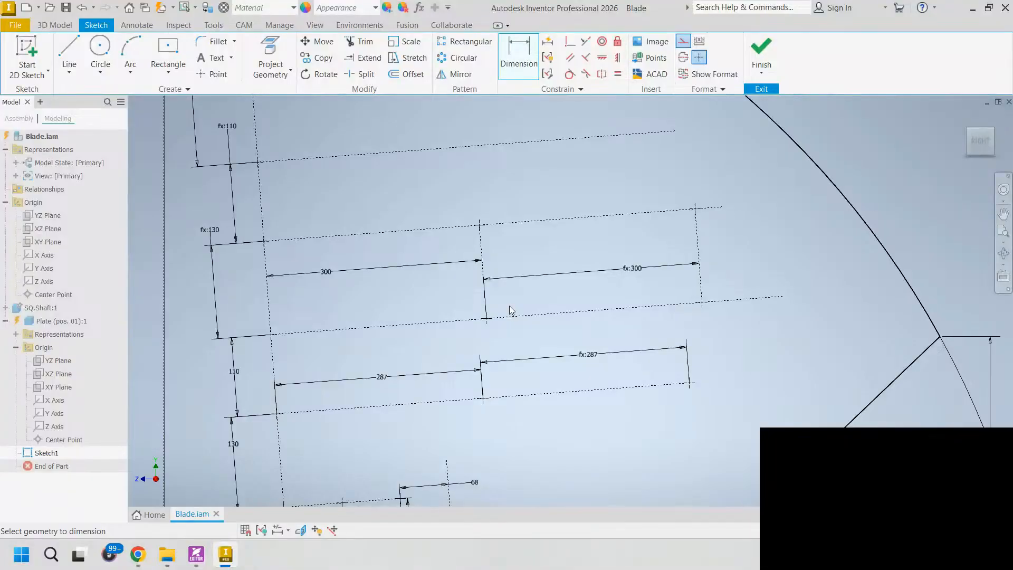
{"action": "middle_click_drag", "start_coordinate": [373, 223], "coordinate": [417, 271]}
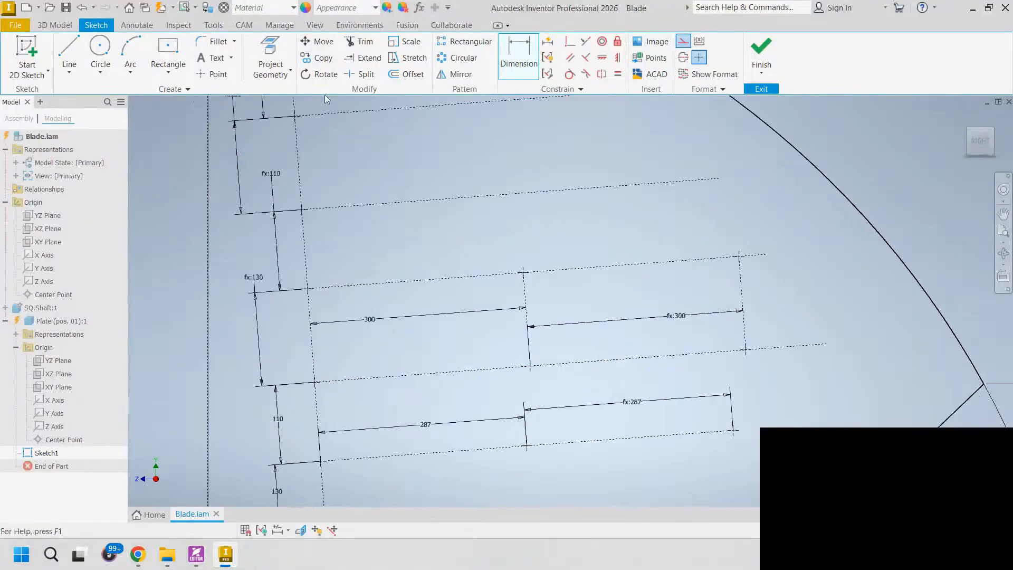
{"action": "left_click", "coordinate": [213, 73]}
{"action": "left_click", "coordinate": [400, 202]}
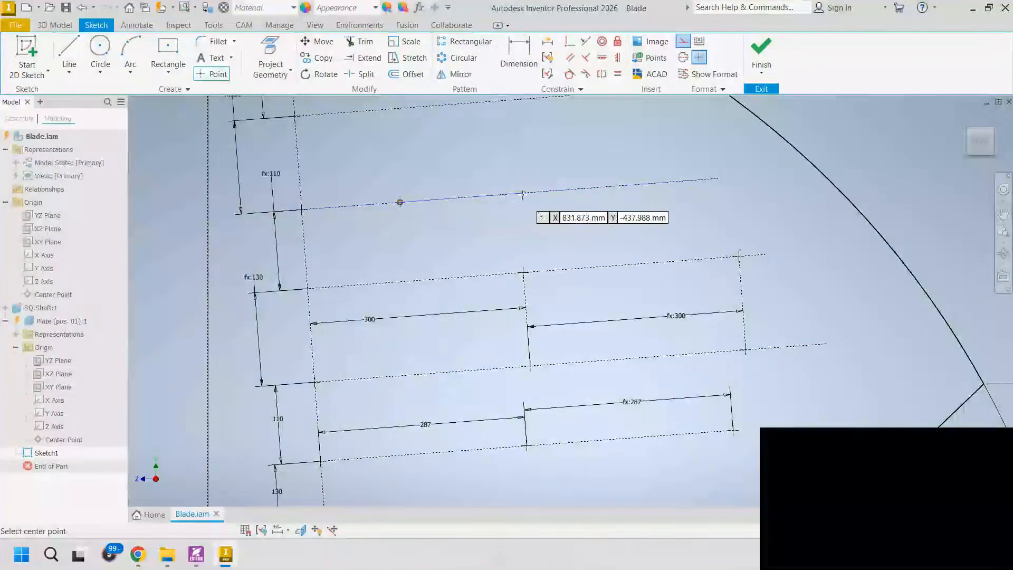
{"action": "left_click", "coordinate": [553, 190]}
{"action": "key", "text": "Escape"}
- Add an aligned dimension of 328 mm from the inclined line to the first point on the fourth-lowest parallel line
{"action": "left_click", "coordinate": [520, 59]}
{"action": "left_click", "coordinate": [302, 210]}
{"action": "left_click", "coordinate": [400, 202]}
{"action": "right_click", "coordinate": [401, 171]}
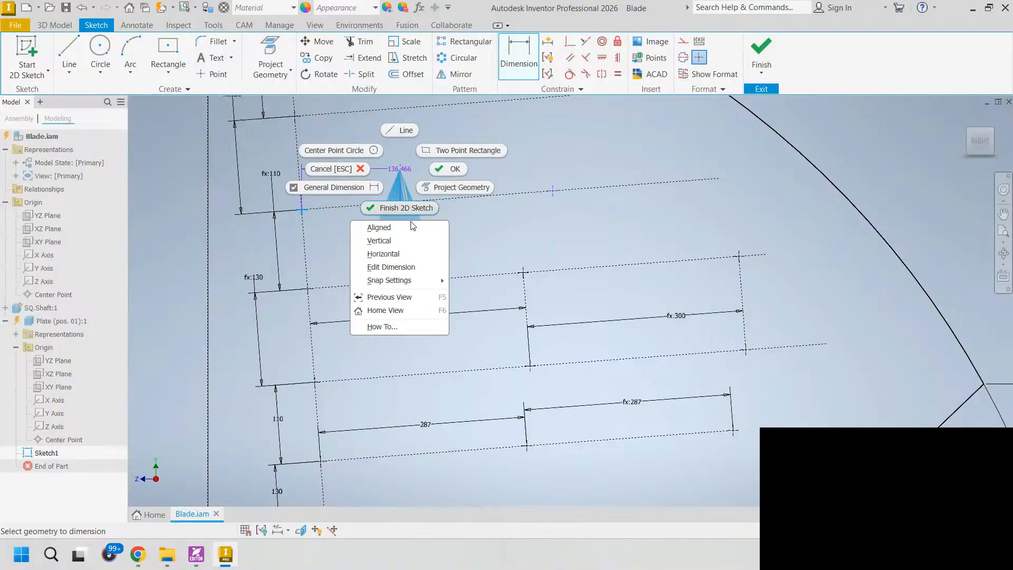
{"action": "left_click", "coordinate": [364, 227]}
{"action": "left_click", "coordinate": [427, 163]}
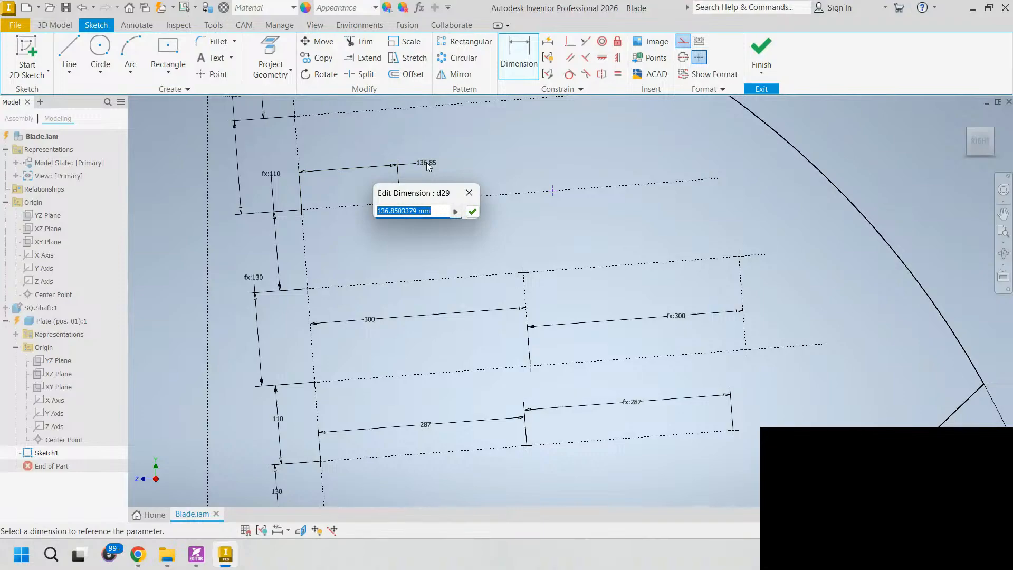
{"action": "type", "text": "328"}
{"action": "key", "text": "Return"}
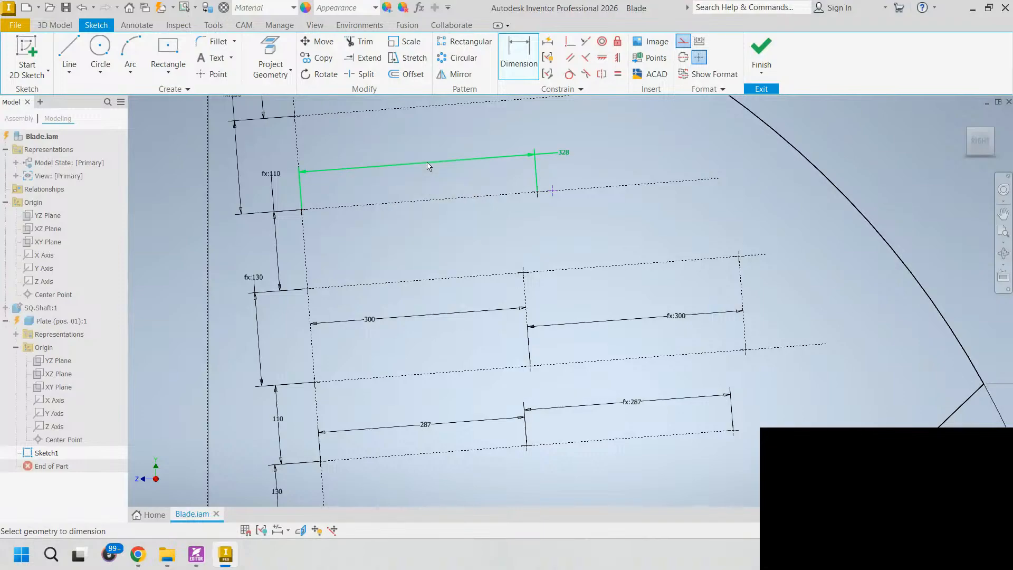
- Add an aligned dimension between the two points on the fourth-lowest parallel line and set it equal to the 328 mm dimension
{"action": "left_click", "coordinate": [539, 192]}
{"action": "right_click", "coordinate": [586, 143]}
{"action": "left_click", "coordinate": [564, 198]}
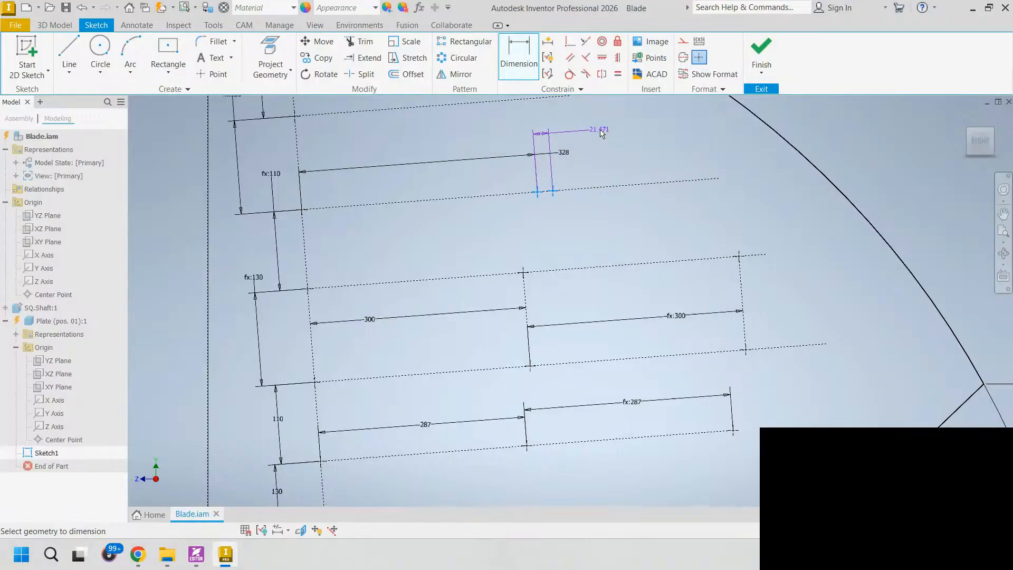
{"action": "left_click", "coordinate": [605, 129]}
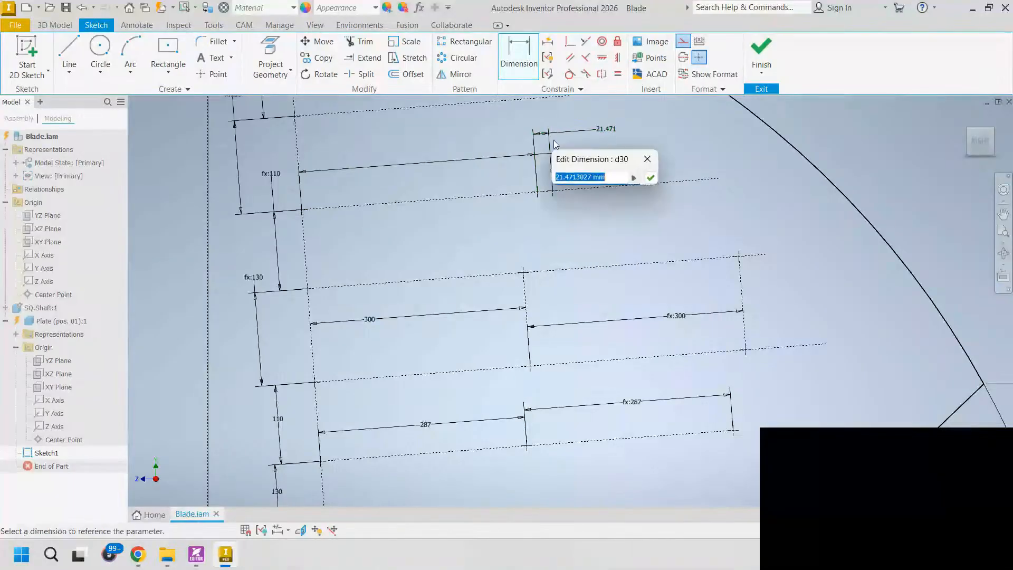
{"action": "left_click", "coordinate": [497, 160]}
{"action": "left_click", "coordinate": [650, 177]}
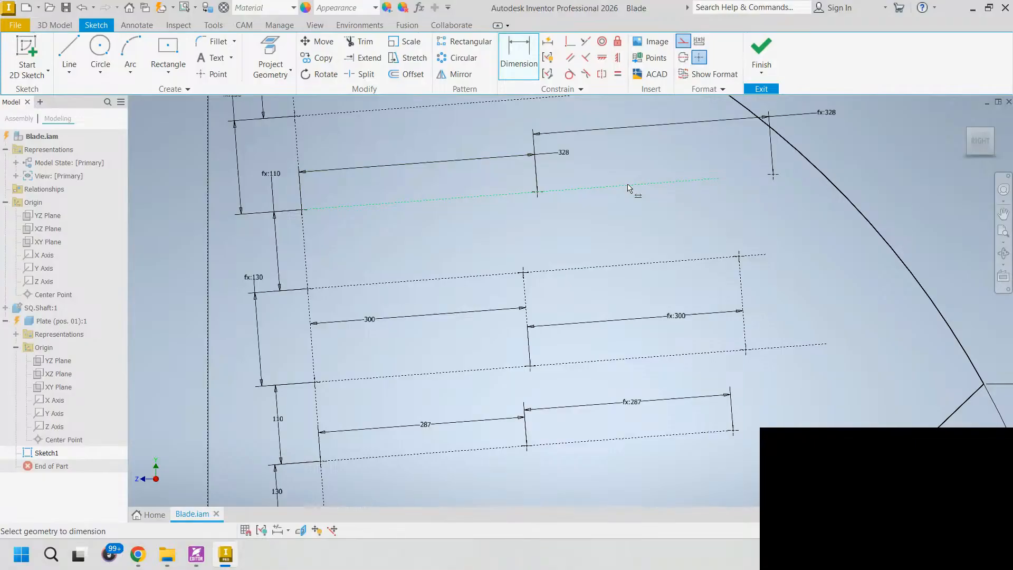
- Place two points on the fifth-lowest parallel construction line and one point on the uppermost parallel line
{"action": "middle_click_drag", "start_coordinate": [550, 222], "coordinate": [600, 378]}
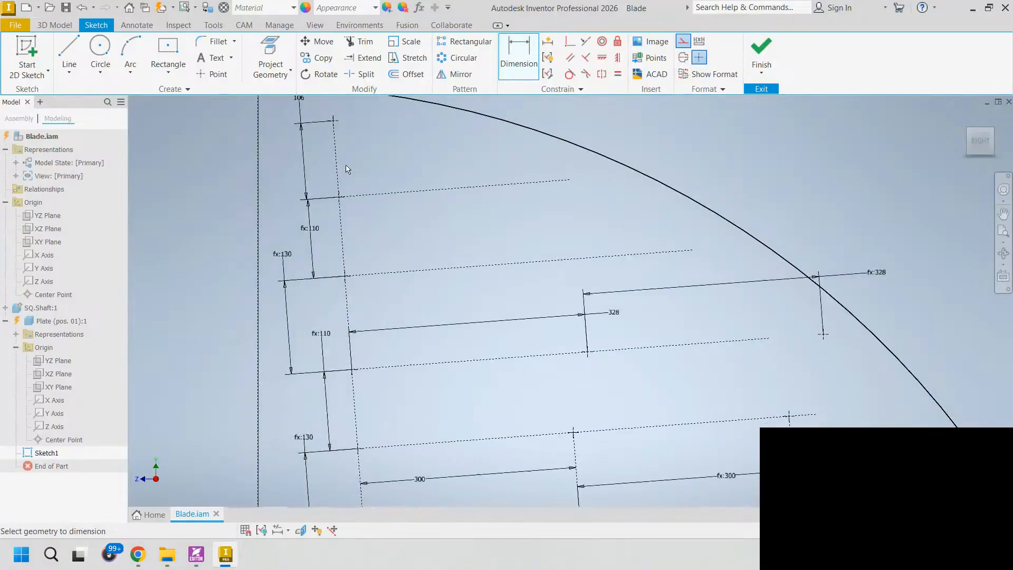
{"action": "left_click", "coordinate": [385, 271]}
{"action": "left_click", "coordinate": [222, 76]}
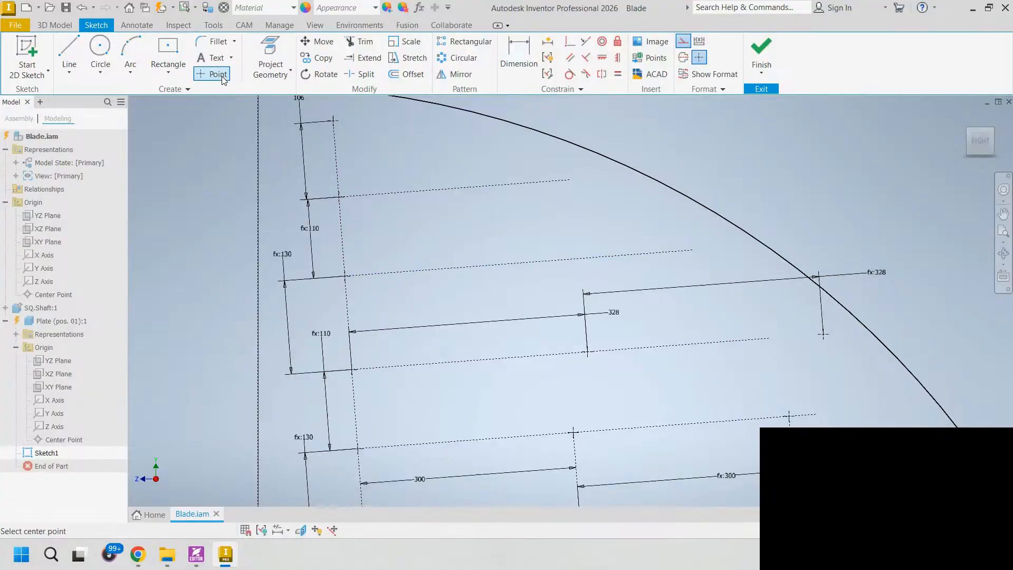
{"action": "left_click", "coordinate": [413, 271]}
{"action": "left_click", "coordinate": [487, 265]}
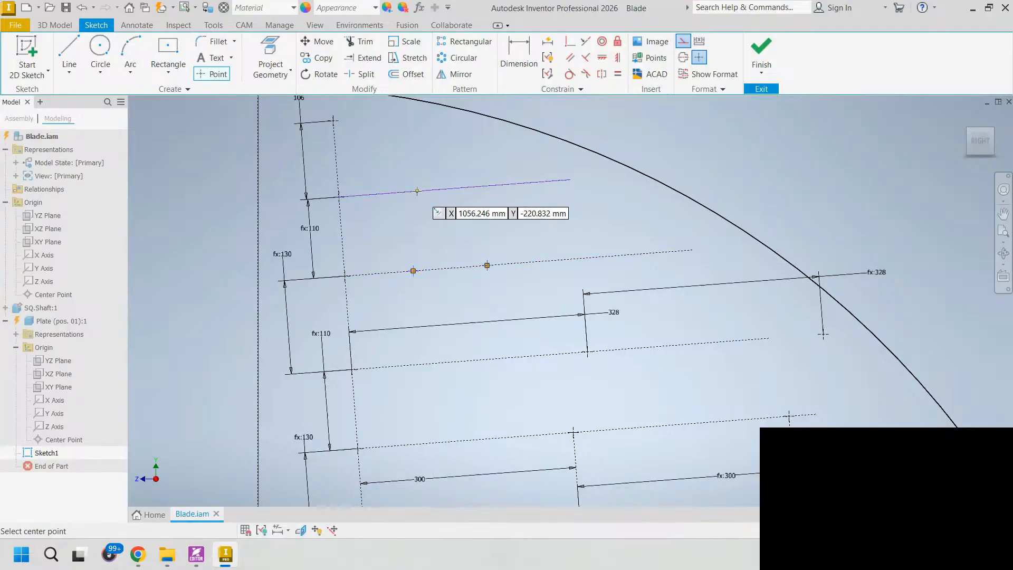
{"action": "left_click", "coordinate": [500, 184]}
{"action": "key", "text": "Escape"}
- Add an aligned dimension of 260 mm from the inclined line to the first point on the fifth-lowest parallel line
{"action": "key", "text": "d"}
{"action": "left_click", "coordinate": [413, 271]}
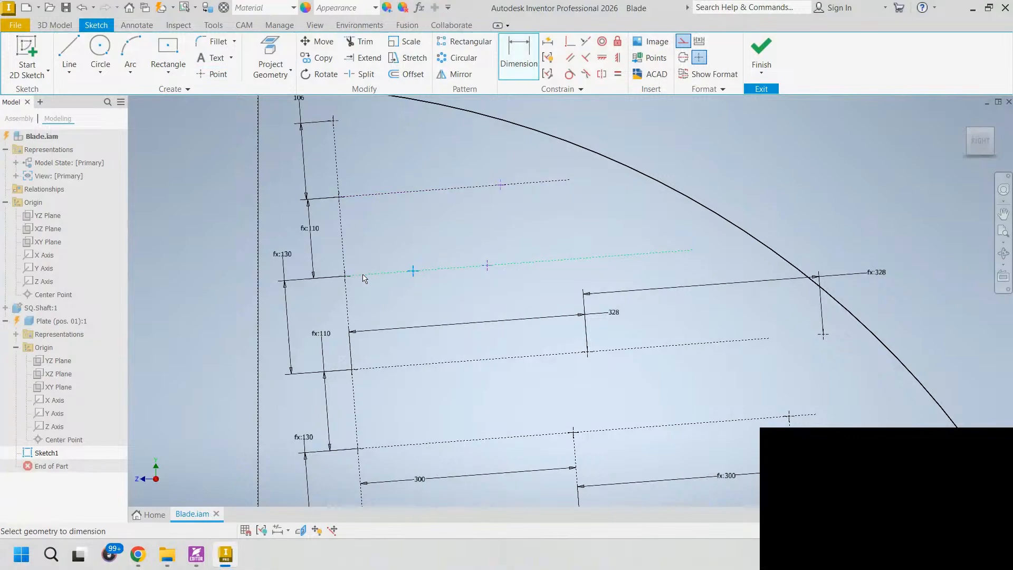
{"action": "left_click", "coordinate": [347, 276]}
{"action": "right_click", "coordinate": [383, 254]}
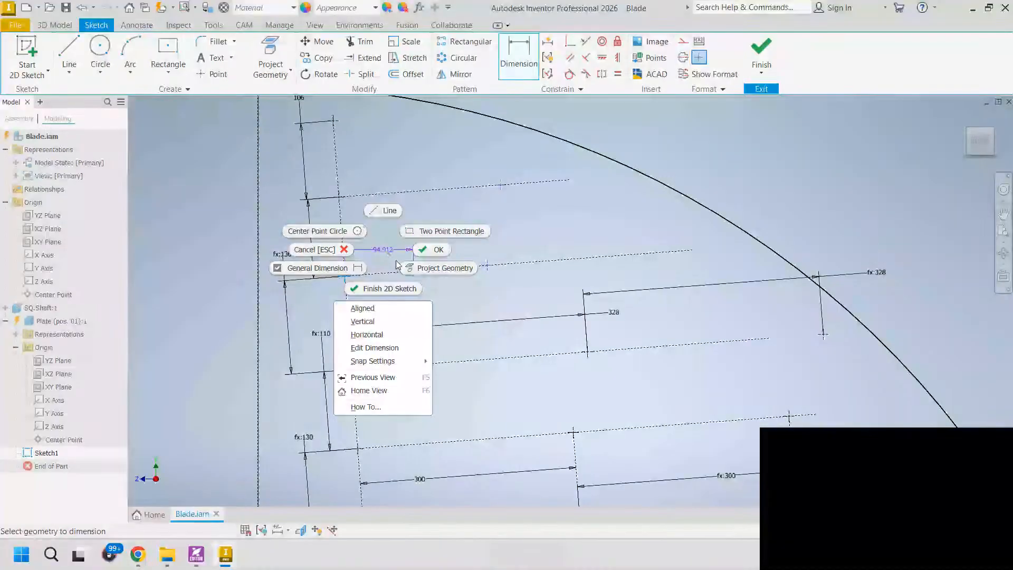
{"action": "left_click", "coordinate": [362, 308]}
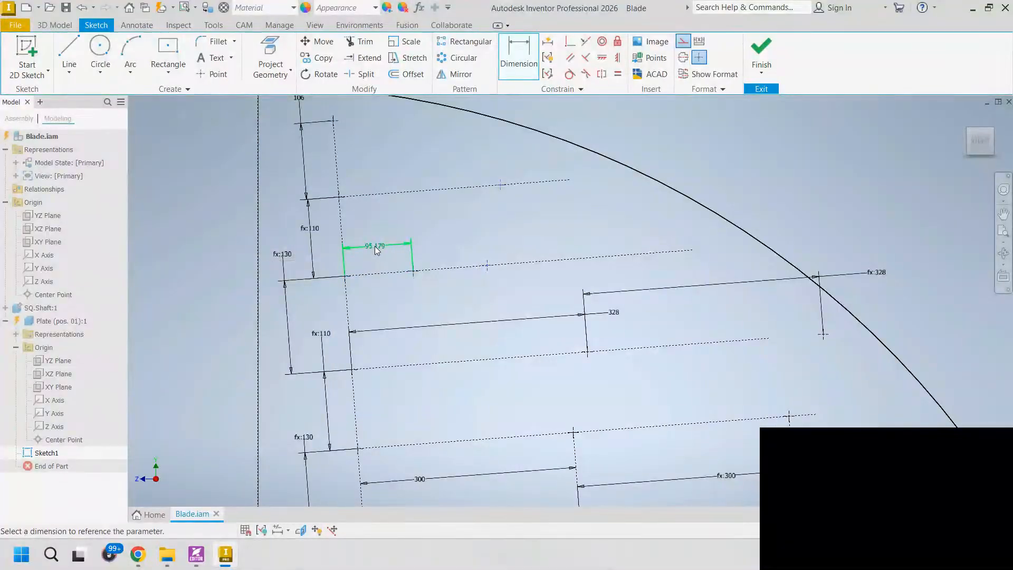
{"action": "left_click", "coordinate": [376, 249]}
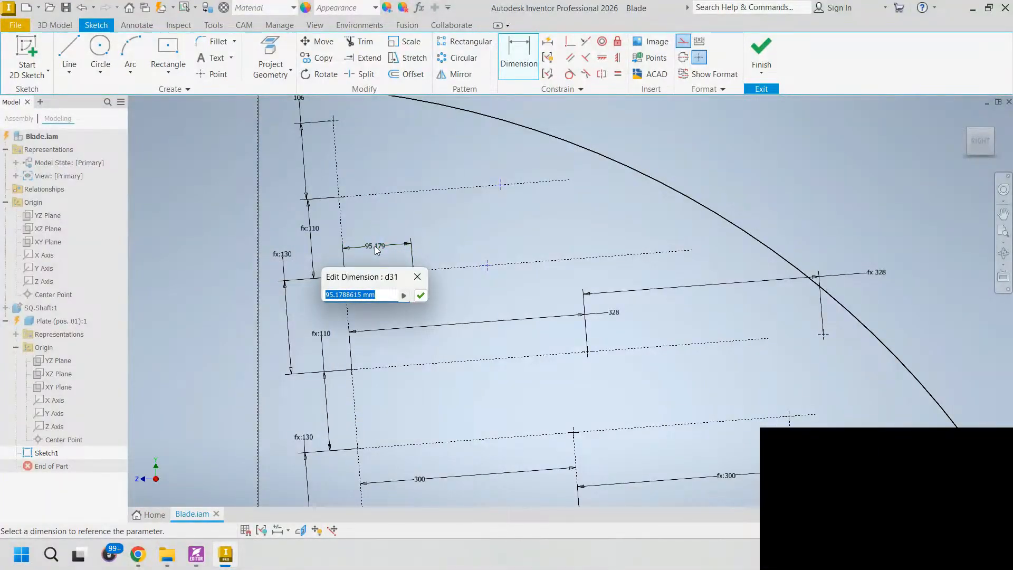
{"action": "type", "text": "260"}
{"action": "key", "text": "Return"}
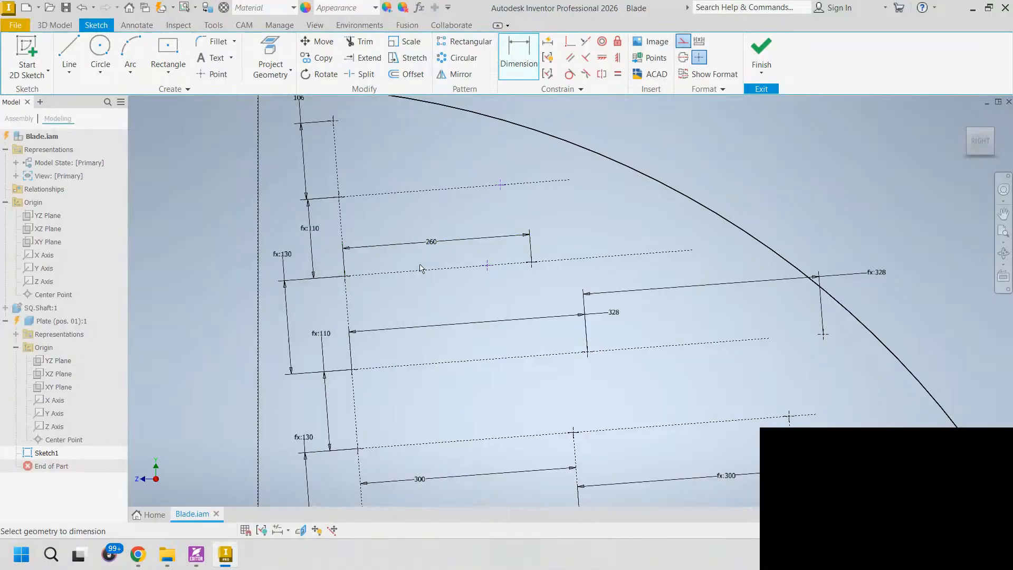
{"action": "key", "text": "Escape"}
- Add a horizontal dimension between the two points on the fifth-lowest parallel line and set it equal to the 260 mm dimension
{"action": "left_click", "coordinate": [518, 56]}
{"action": "left_click", "coordinate": [532, 262]}
{"action": "left_click", "coordinate": [573, 258]}
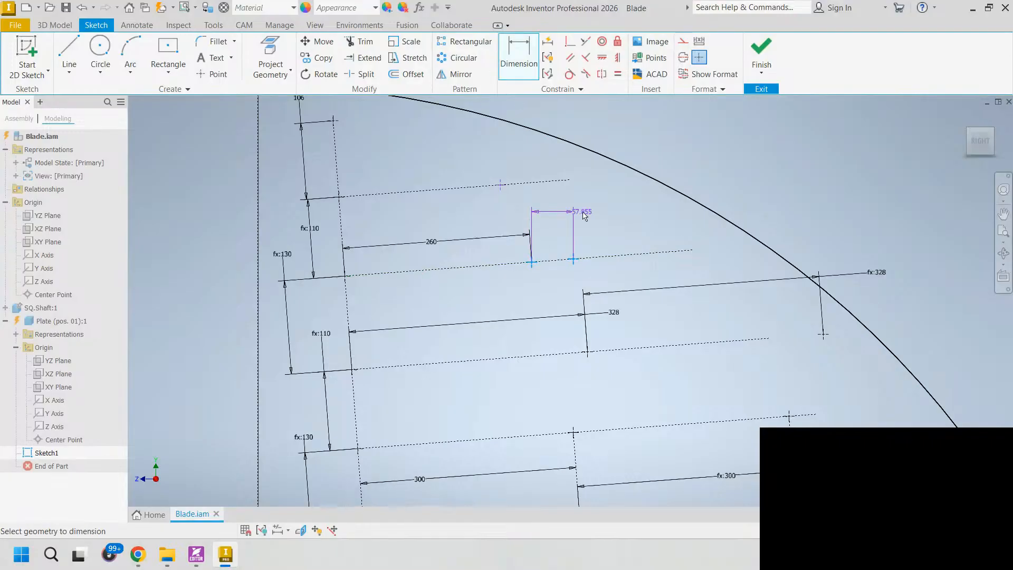
{"action": "left_click", "coordinate": [607, 223]}
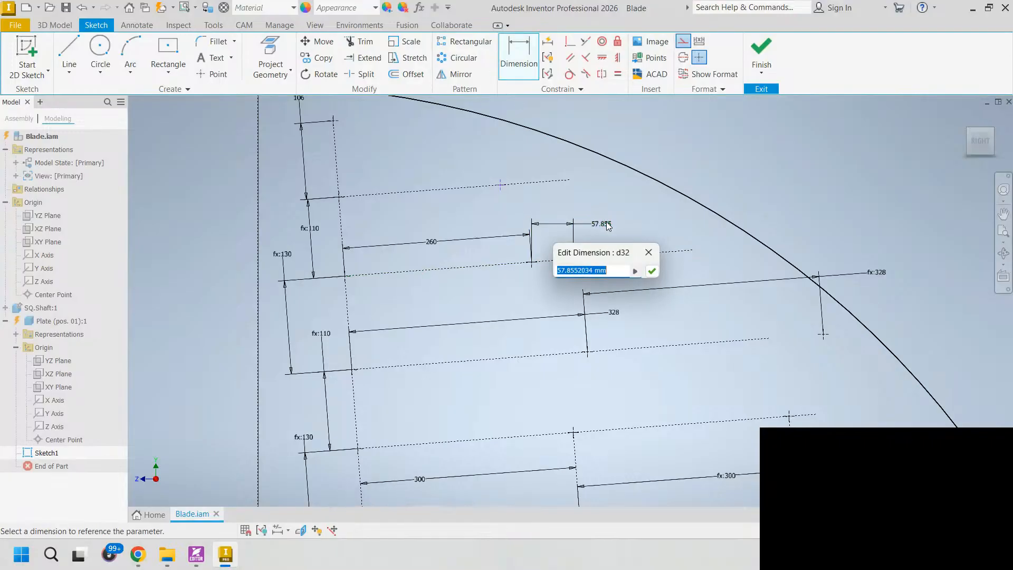
{"action": "left_click", "coordinate": [433, 241]}
{"action": "left_click", "coordinate": [652, 270]}
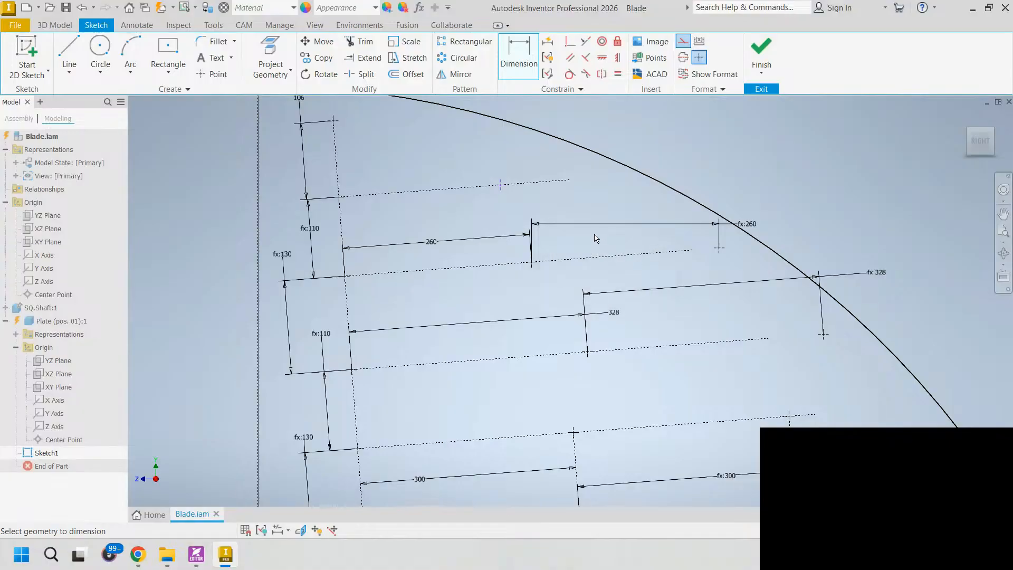
{"action": "key", "text": "Escape"}
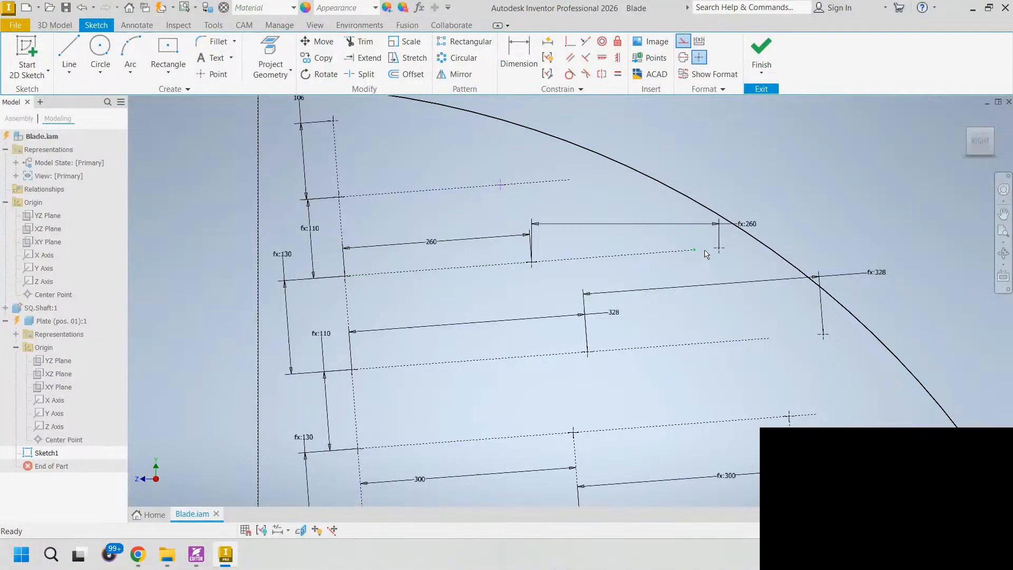
{"action": "left_click", "coordinate": [526, 74]}
{"action": "left_click", "coordinate": [500, 185]}
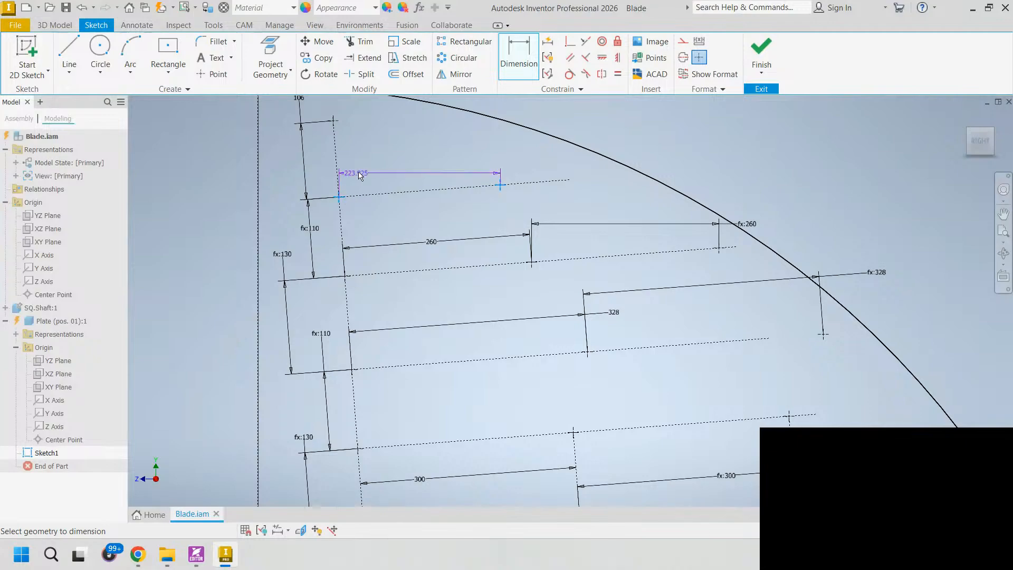
{"action": "right_click", "coordinate": [389, 168]}
{"action": "left_click", "coordinate": [393, 227]}
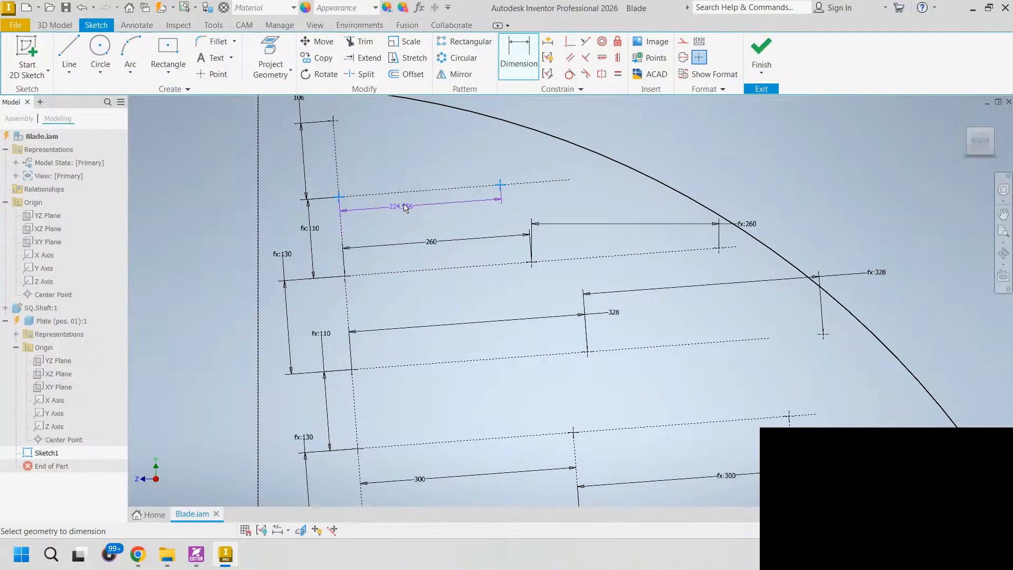
{"action": "key", "text": "Escape"}
{"action": "key", "text": "Escape"}
- Delete the horizontal dimension between the two points on the fifth-lowest parallel line
{"action": "left_click", "coordinate": [580, 224]}
{"action": "key", "text": "Delete"}
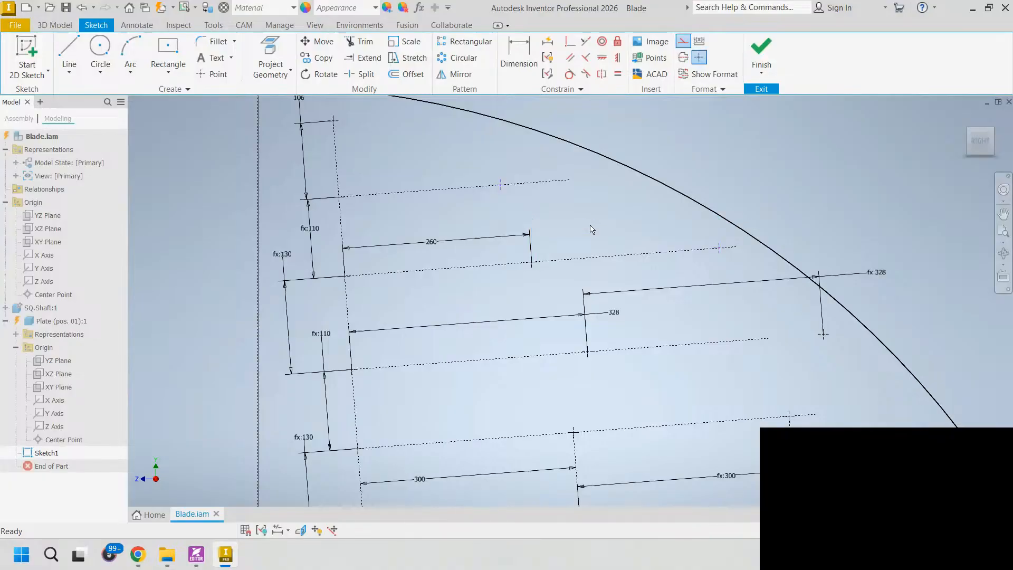
- Add an aligned dimension between the two points on the fifth-lowest parallel line and set it equal to the 260 mm dimension
{"action": "left_click", "coordinate": [506, 50]}
{"action": "left_click", "coordinate": [531, 263]}
{"action": "left_click", "coordinate": [719, 248]}
{"action": "right_click", "coordinate": [637, 224]}
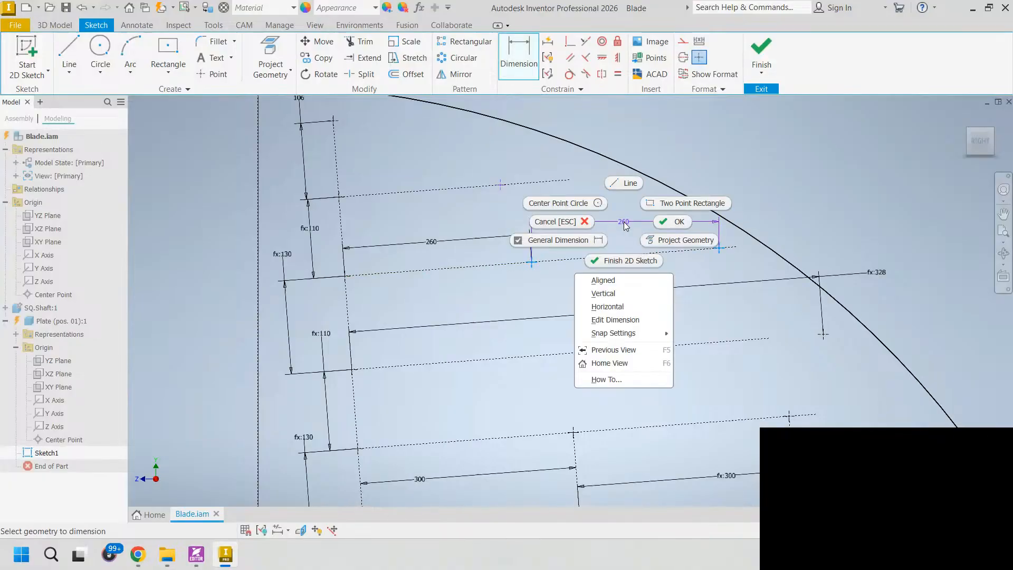
{"action": "left_click", "coordinate": [625, 276]}
{"action": "left_click", "coordinate": [613, 226]}
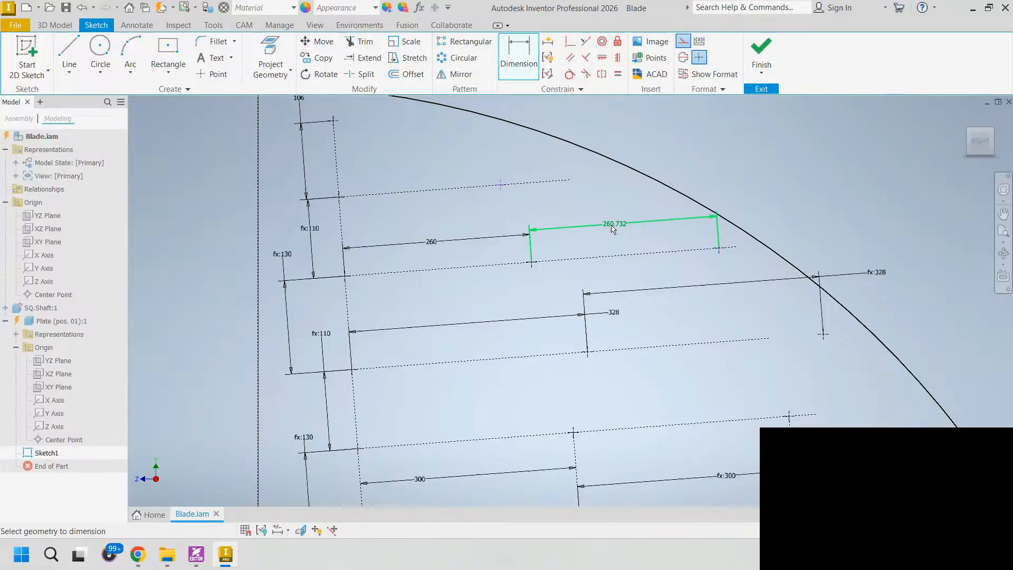
{"action": "left_click", "coordinate": [441, 246]}
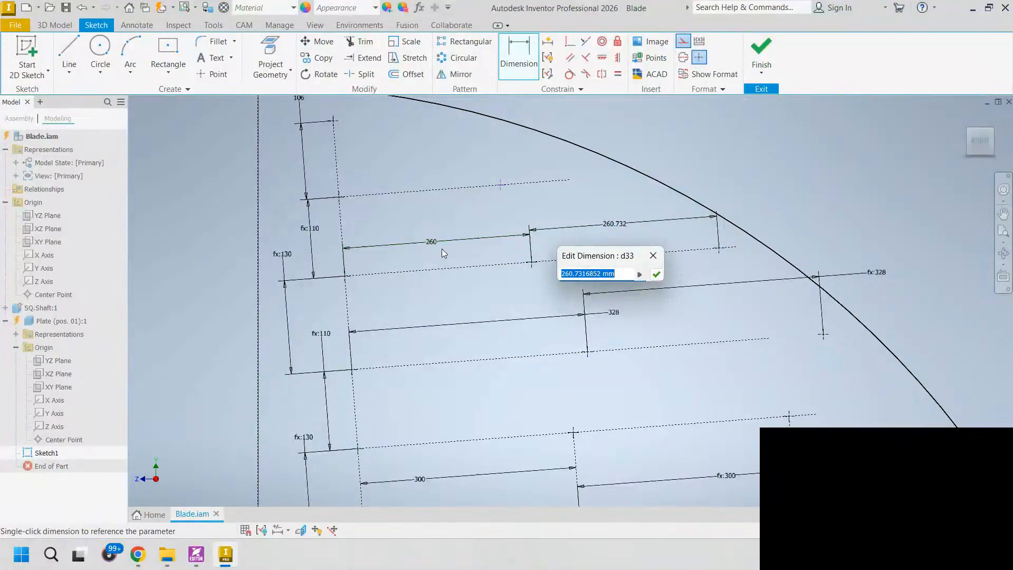
{"action": "left_click", "coordinate": [656, 274]}
- Add an aligned dimension of 268 mm from the inclined line to the point on the uppermost parallel line
{"action": "left_click", "coordinate": [500, 185]}
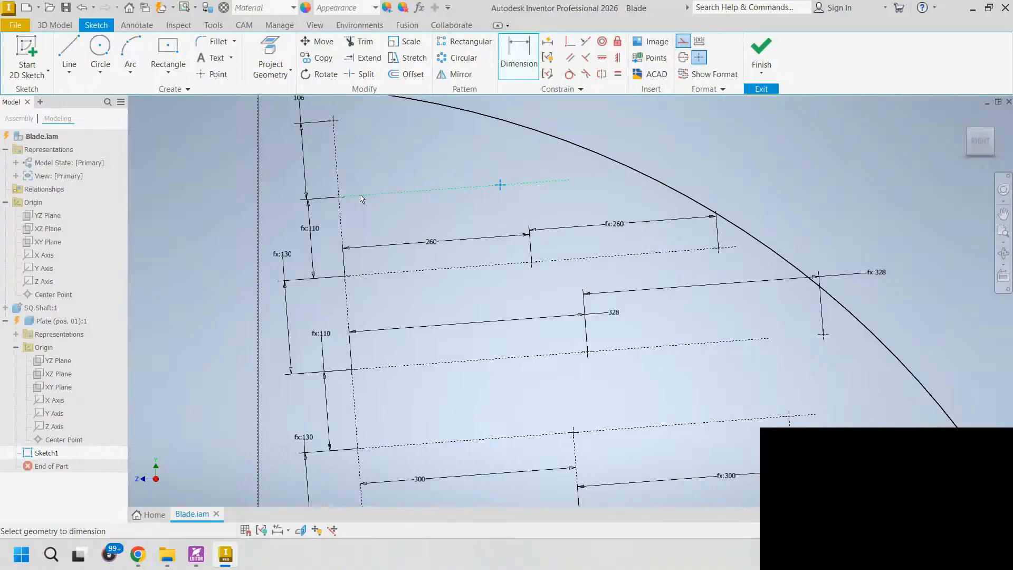
{"action": "left_click", "coordinate": [339, 197]}
{"action": "right_click", "coordinate": [447, 161]}
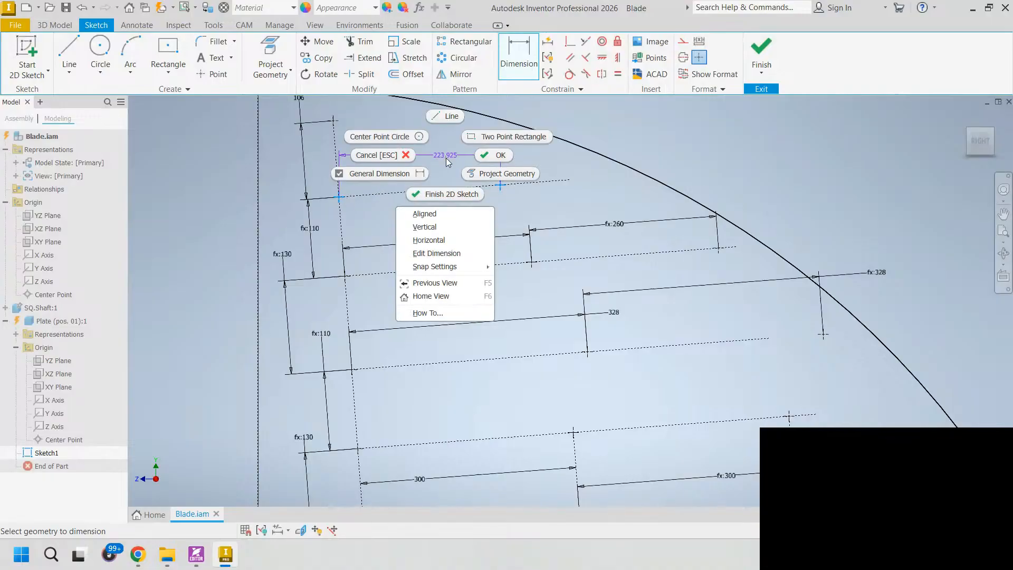
{"action": "left_click", "coordinate": [440, 213]}
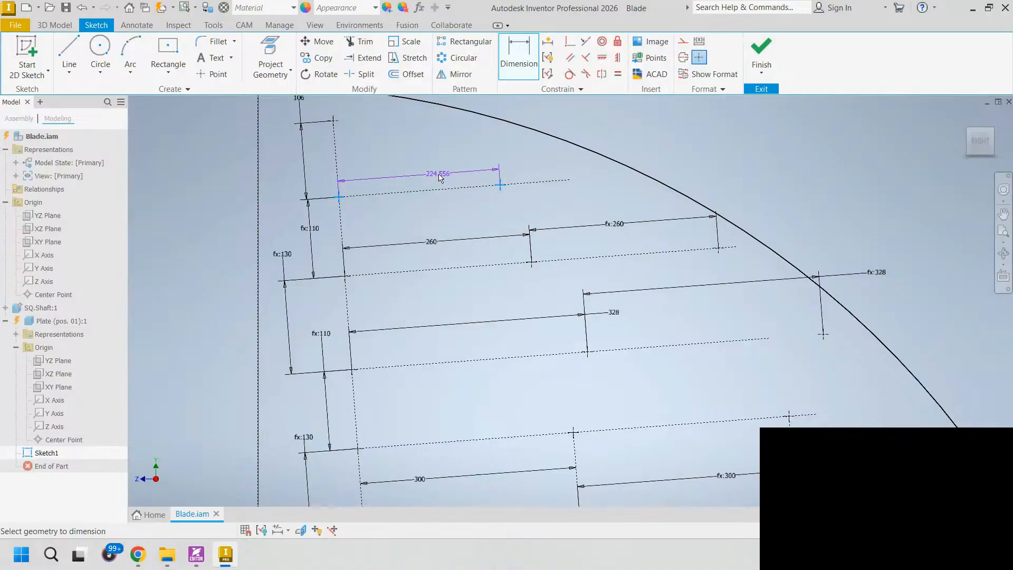
{"action": "left_click", "coordinate": [436, 177]}
{"action": "type", "text": "258"}
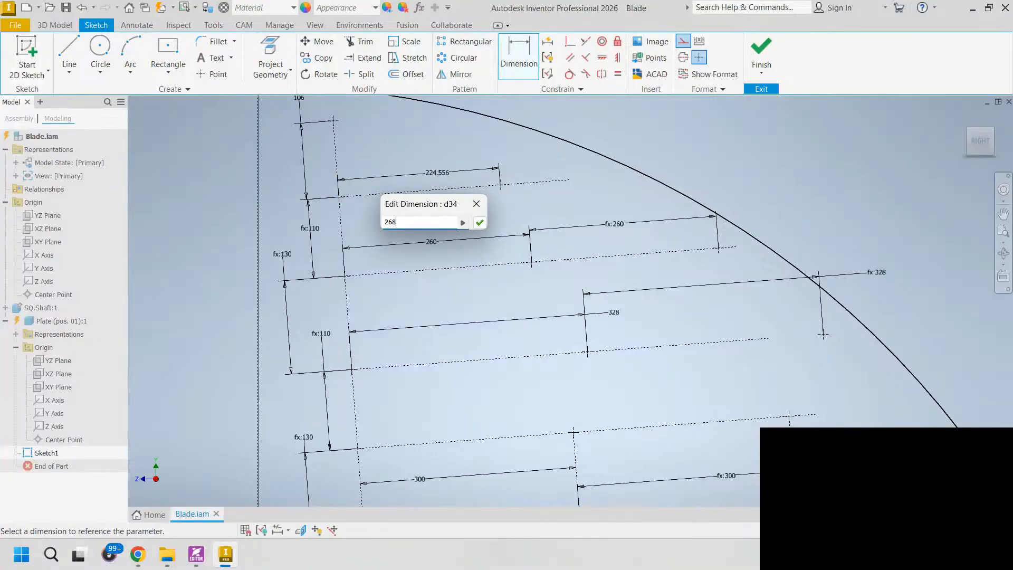
{"action": "key", "text": "Return"}
{"action": "key", "text": "Escape"}
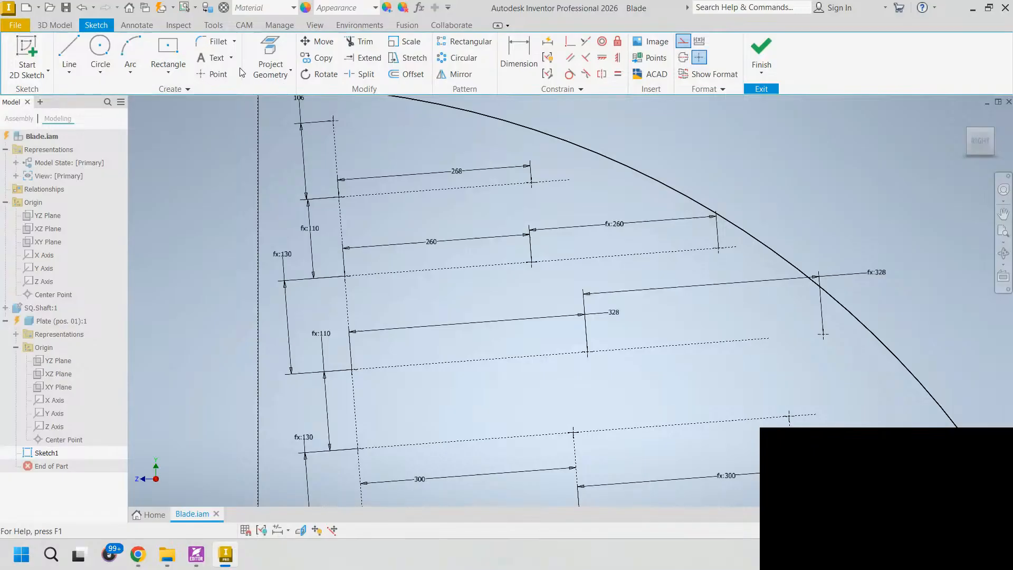
- Place a free point beyond the outer end of the uppermost parallel line, slightly below it and inside the arc
{"action": "left_click", "coordinate": [211, 74]}
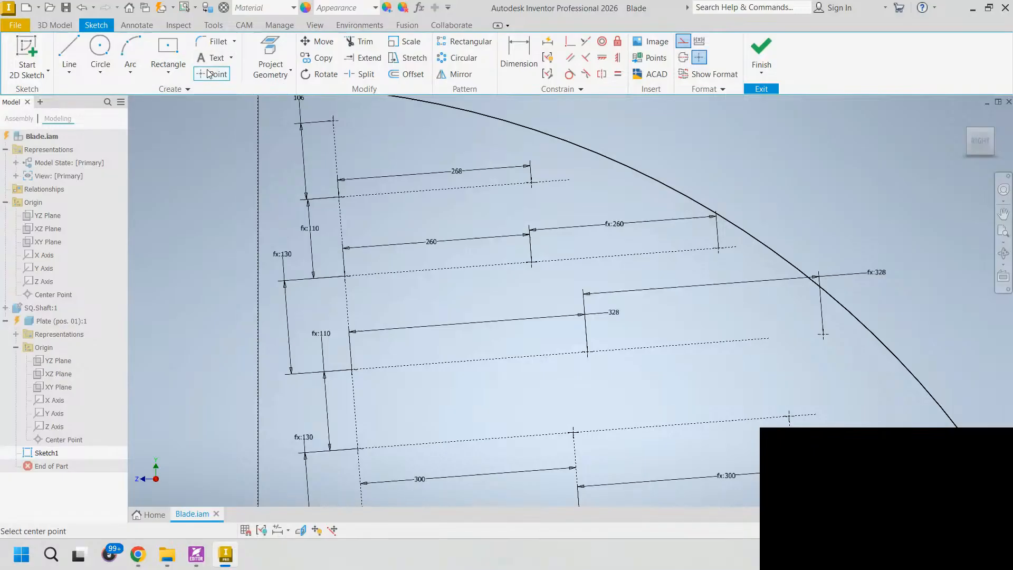
{"action": "scroll", "coordinate": [609, 192], "scroll_direction": "down", "scroll_amount": 3}
{"action": "scroll", "coordinate": [611, 194], "scroll_direction": "up", "scroll_amount": 4}
{"action": "left_click", "coordinate": [605, 197]}
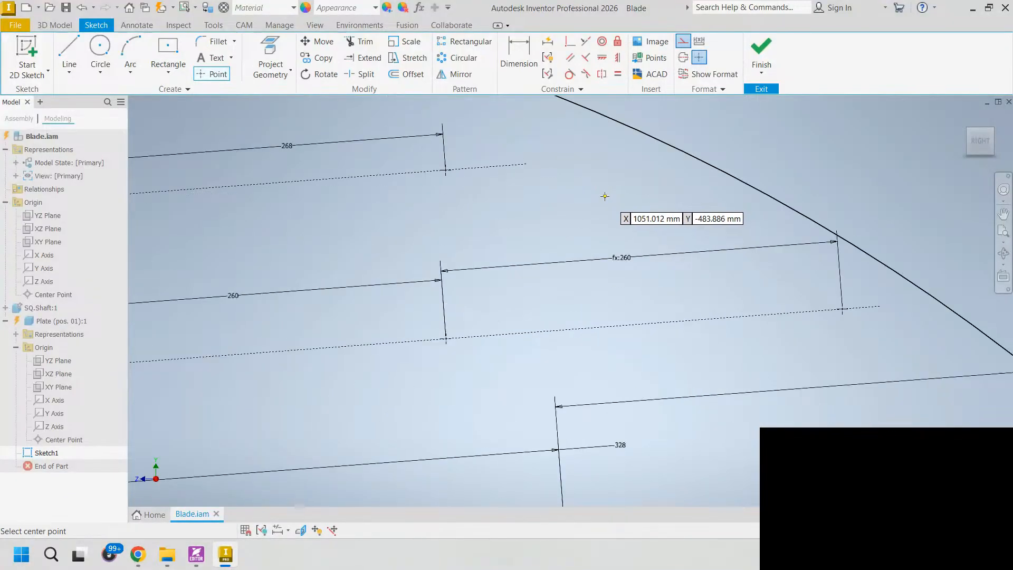
{"action": "key", "text": "Escape"}
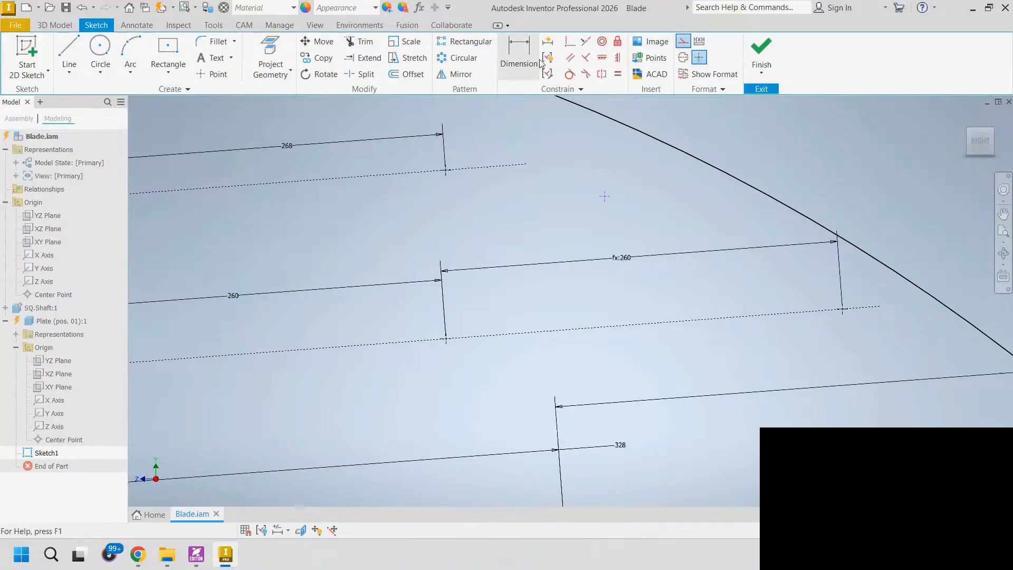
- Dimension the free point 90 mm from the fifth-lowest parallel line
{"action": "key", "text": "d"}
{"action": "left_click", "coordinate": [575, 327]}
{"action": "left_click", "coordinate": [604, 197]}
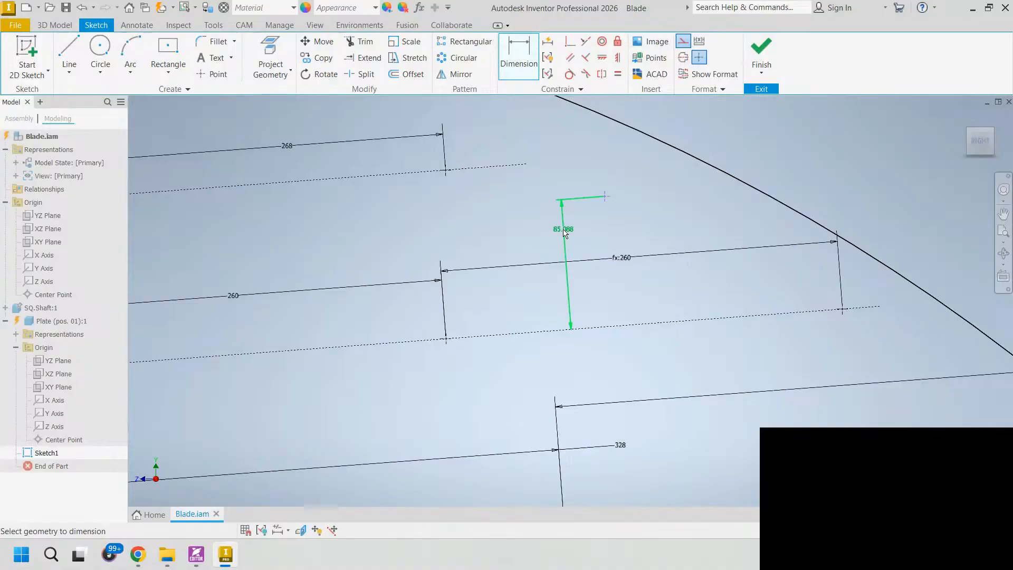
{"action": "left_click", "coordinate": [564, 233]}
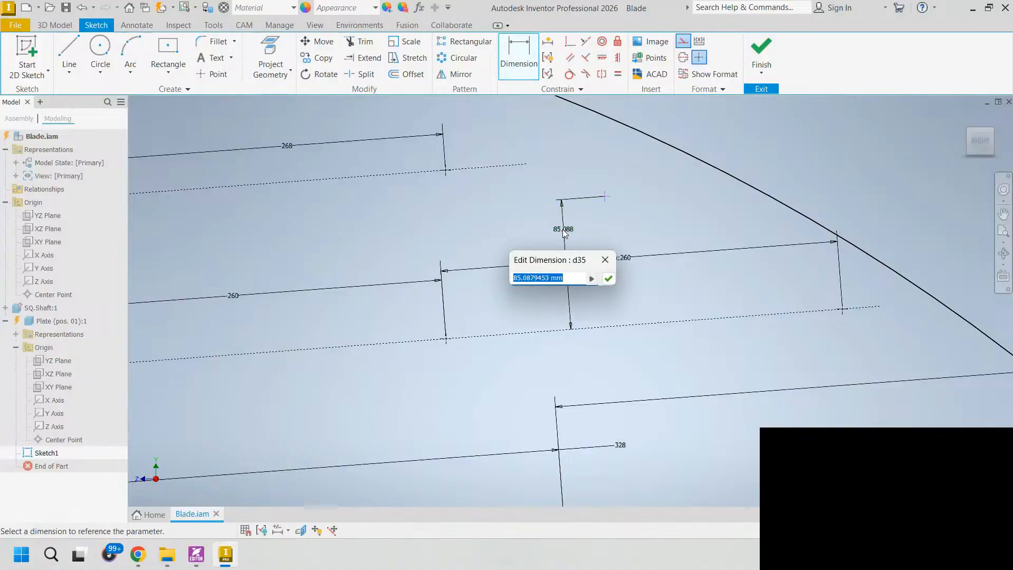
{"action": "type", "text": "90"}
{"action": "key", "text": "Return"}
{"action": "key", "text": "Escape"}
- Draw a short construction line upward from the free point and make it parallel to the inclined line
{"action": "left_click", "coordinate": [69, 57]}
{"action": "left_click", "coordinate": [605, 189]}
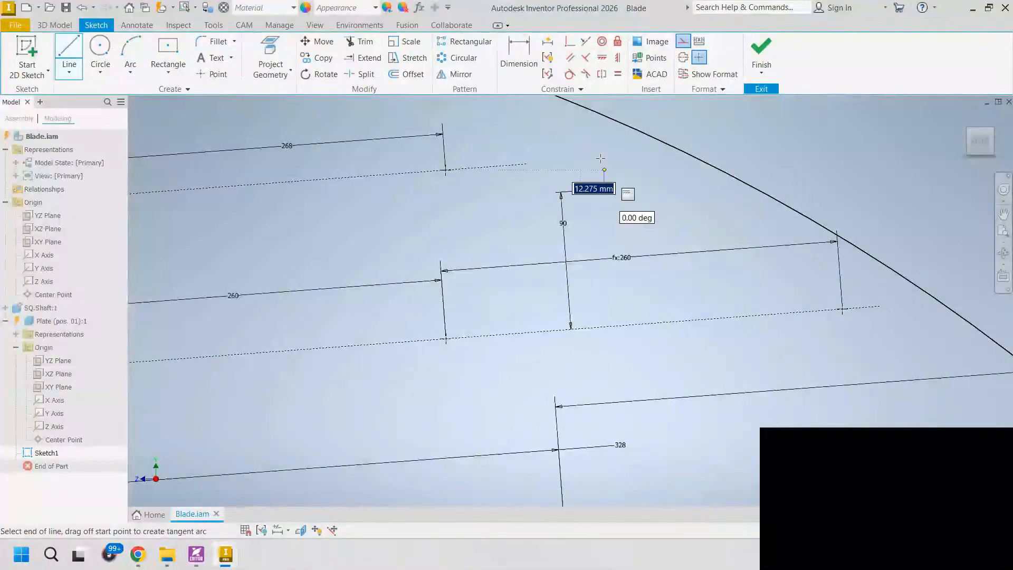
{"action": "left_click", "coordinate": [569, 57]}
{"action": "left_click", "coordinate": [598, 167]}
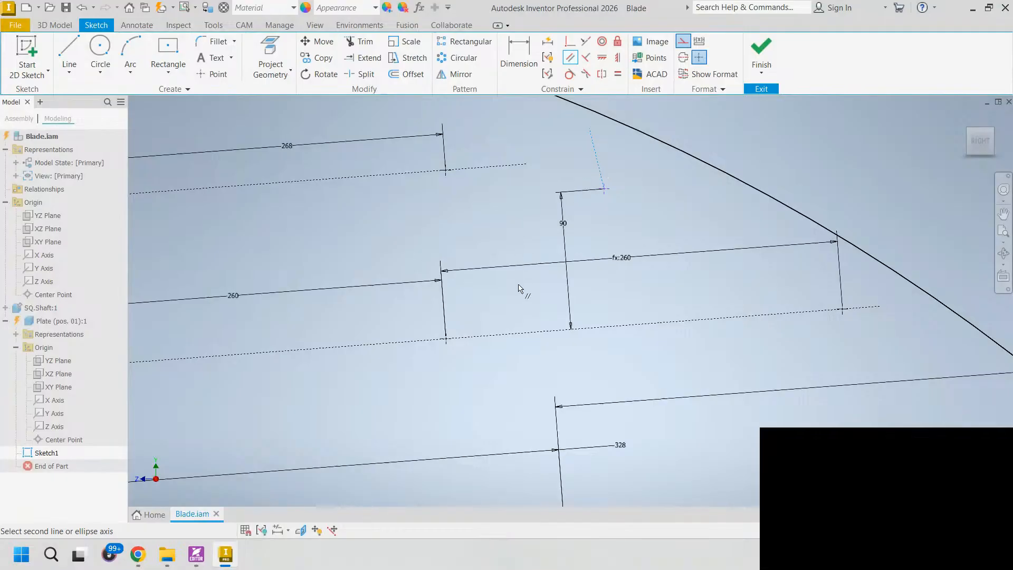
{"action": "scroll", "coordinate": [520, 280], "scroll_direction": "up", "scroll_amount": 2}
{"action": "left_click", "coordinate": [236, 260]}
{"action": "key", "text": "Escape"}
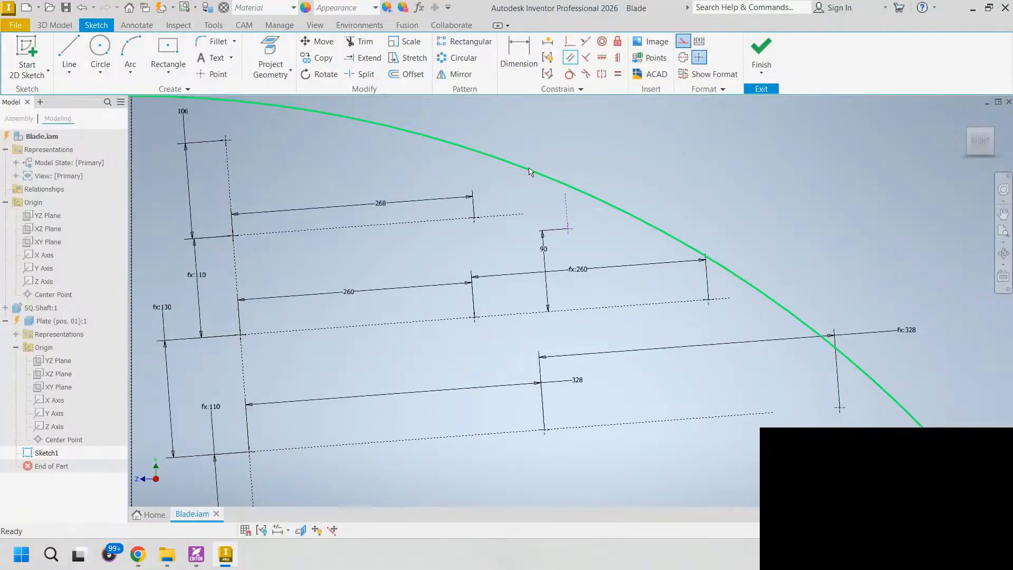
- Dimension the short construction line 112 mm from the point on the uppermost parallel line
{"action": "scroll", "coordinate": [528, 164], "scroll_direction": "down", "scroll_amount": 3}
{"action": "left_click", "coordinate": [518, 56]}
{"action": "left_click", "coordinate": [603, 257]}
{"action": "left_click", "coordinate": [429, 274]}
{"action": "left_click", "coordinate": [527, 251]}
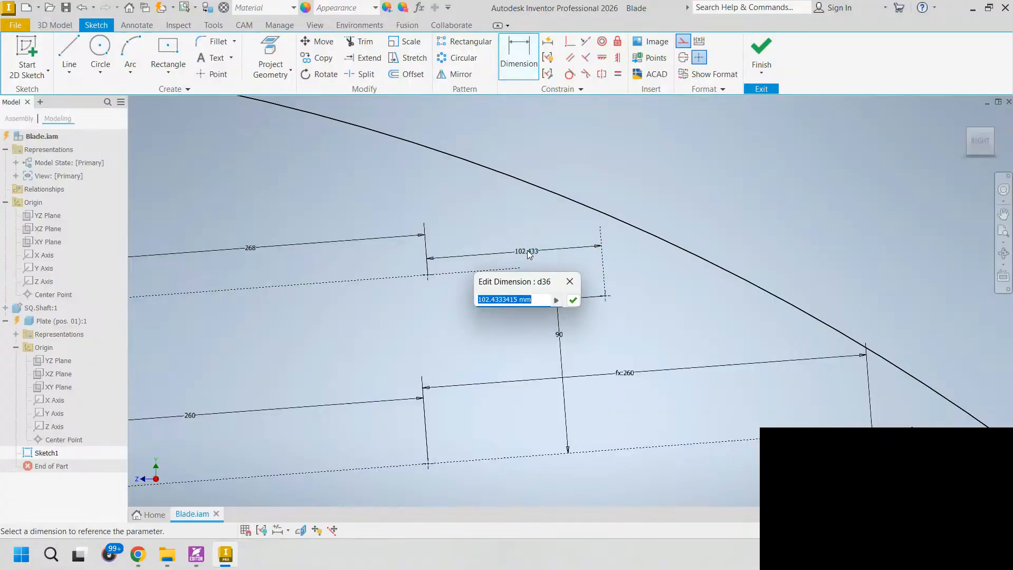
{"action": "type", "text": "112"}
{"action": "key", "text": "Return"}
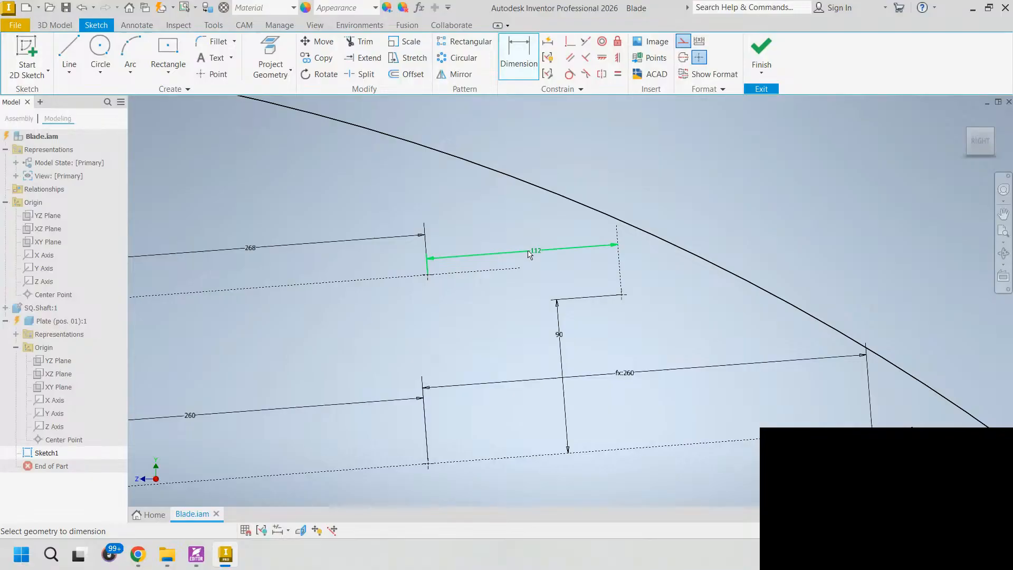
- Lengthen the third-lowest parallel line toward the arc and place another point on its extended part
{"action": "scroll", "coordinate": [530, 255], "scroll_direction": "down", "scroll_amount": 5}
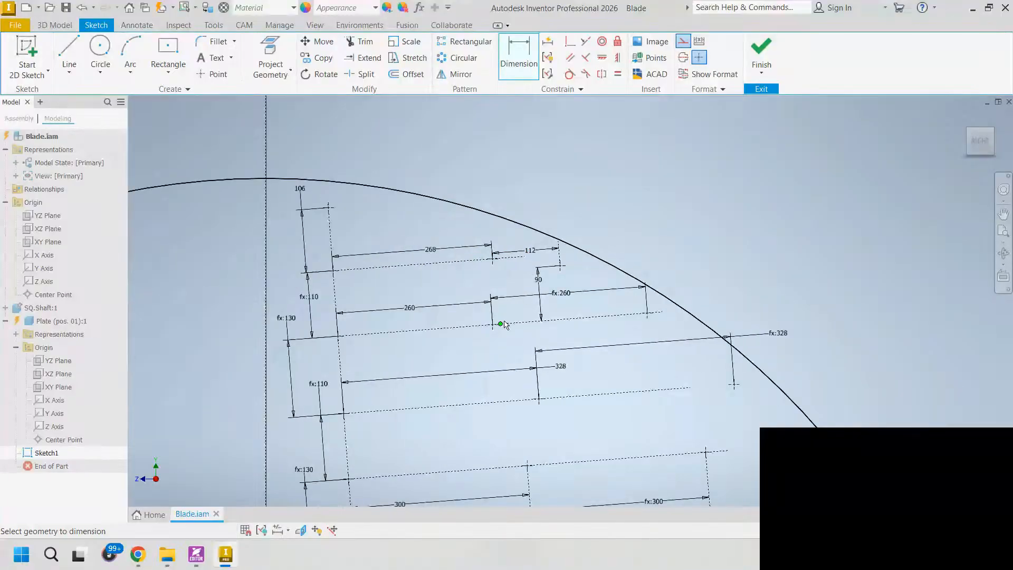
{"action": "mouse_move", "coordinate": [521, 341]}
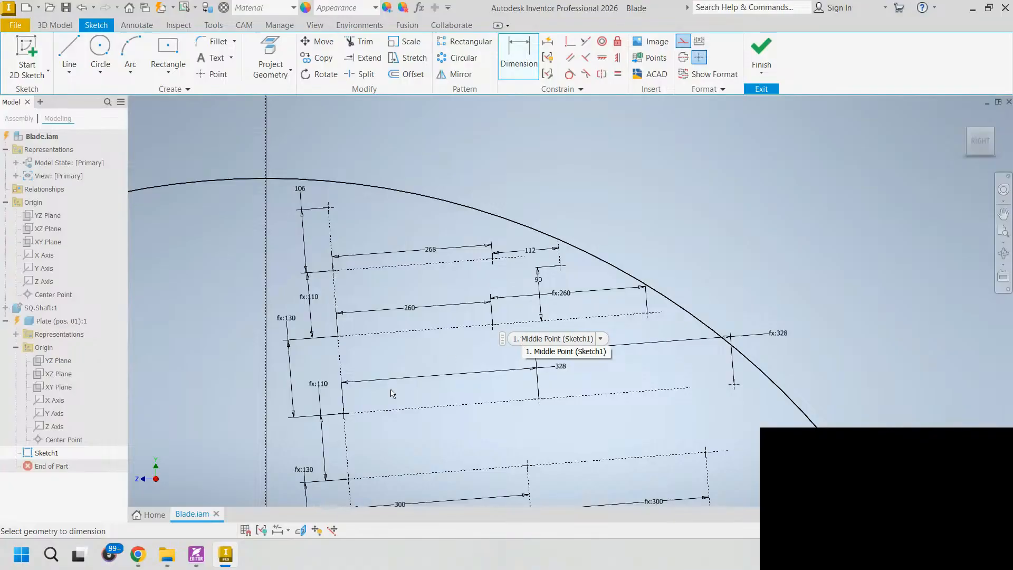
{"action": "middle_click_drag", "start_coordinate": [544, 424], "coordinate": [502, 331]}
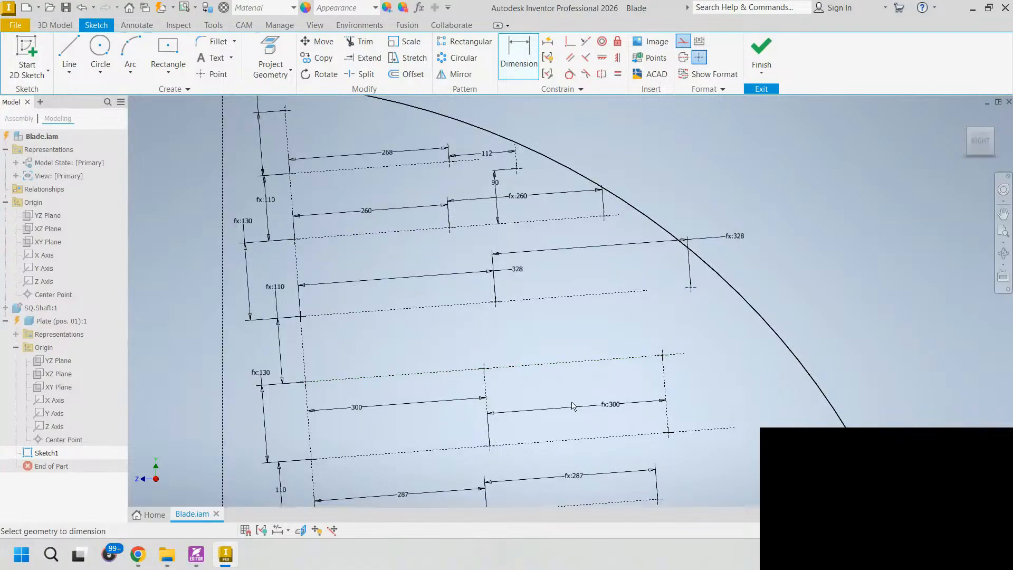
{"action": "left_click", "coordinate": [686, 354]}
{"action": "key", "text": "Escape"}
{"action": "left_click_drag", "start_coordinate": [690, 355], "coordinate": [762, 349]}
{"action": "left_click", "coordinate": [212, 74]}
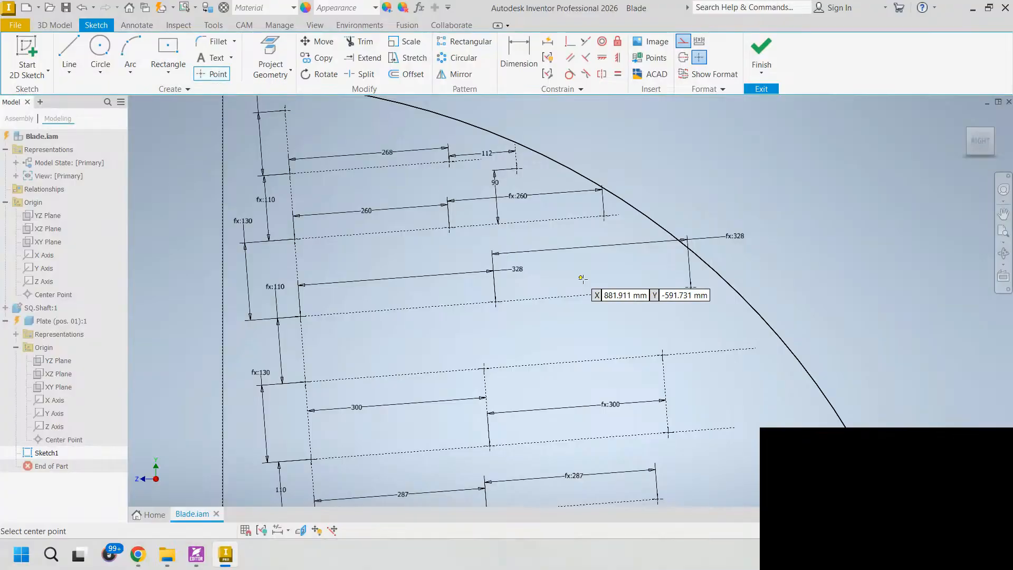
{"action": "left_click", "coordinate": [720, 352]}
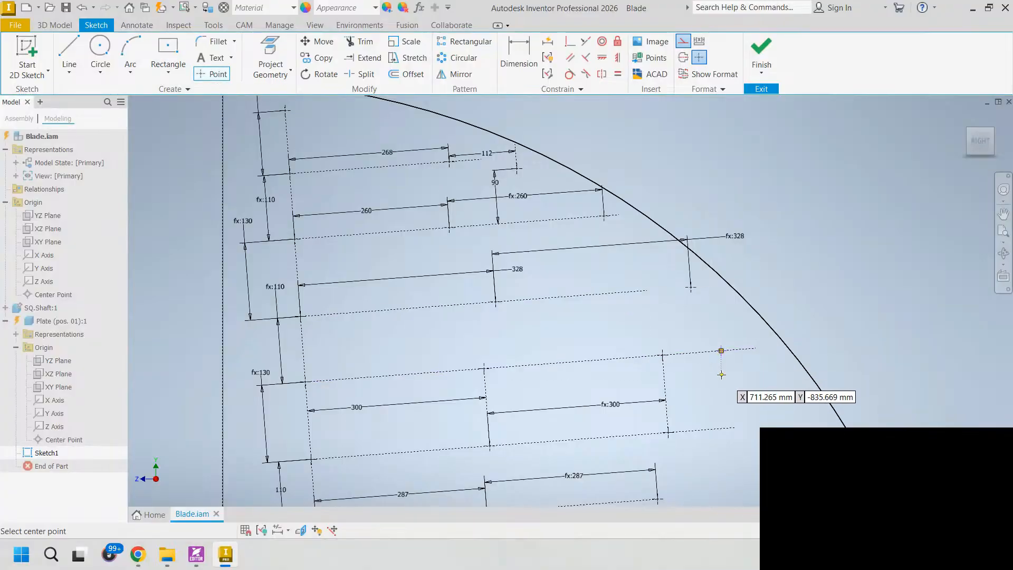
- Dimension the newest point on the third-lowest parallel line 152 mm from the neighbouring point on that line
{"action": "left_click", "coordinate": [517, 66]}
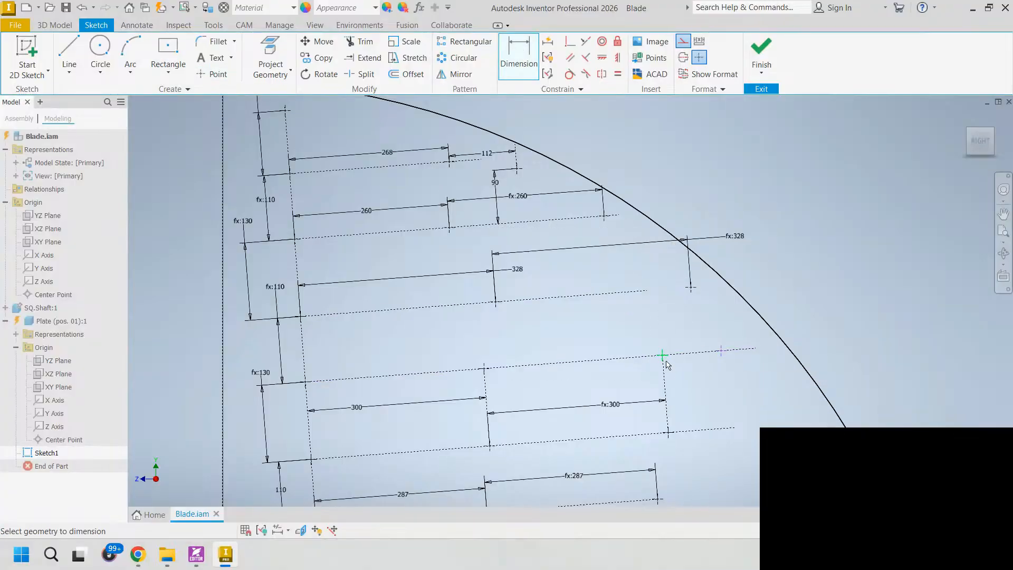
{"action": "left_click", "coordinate": [721, 350]}
{"action": "right_click", "coordinate": [686, 328]}
{"action": "left_click", "coordinate": [690, 385]}
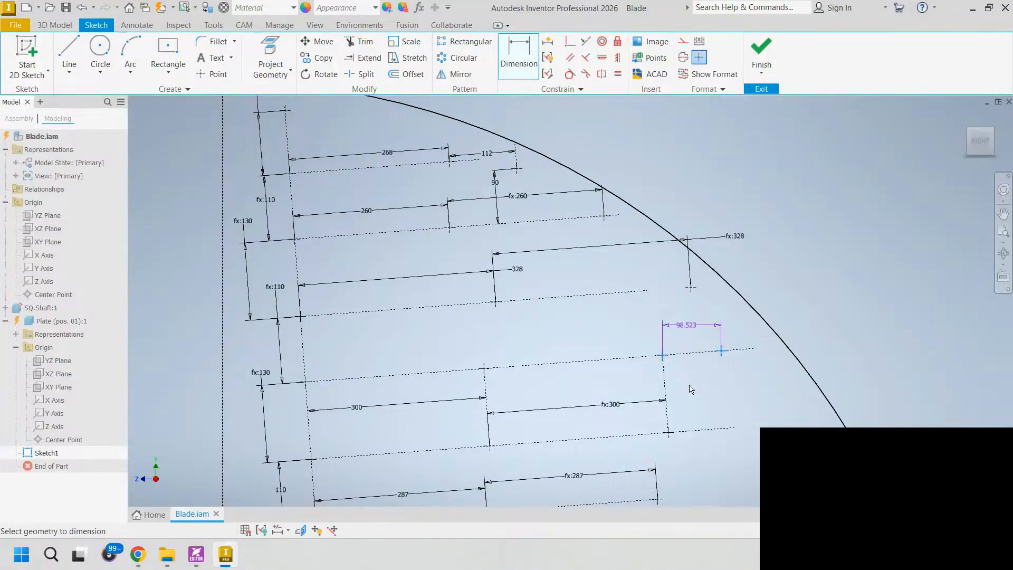
{"action": "left_click", "coordinate": [695, 330]}
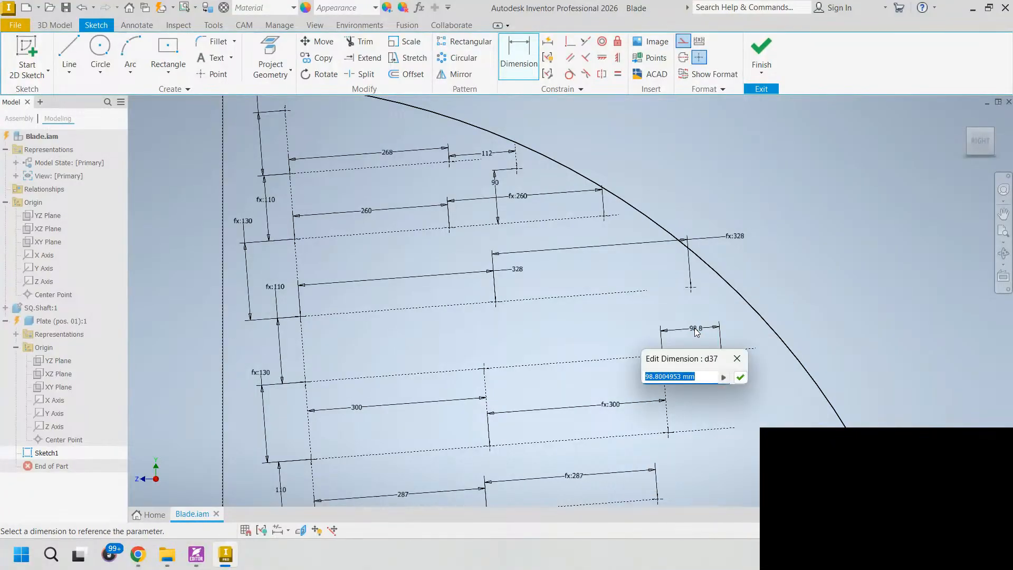
{"action": "type", "text": "152"}
{"action": "key", "text": "Return"}
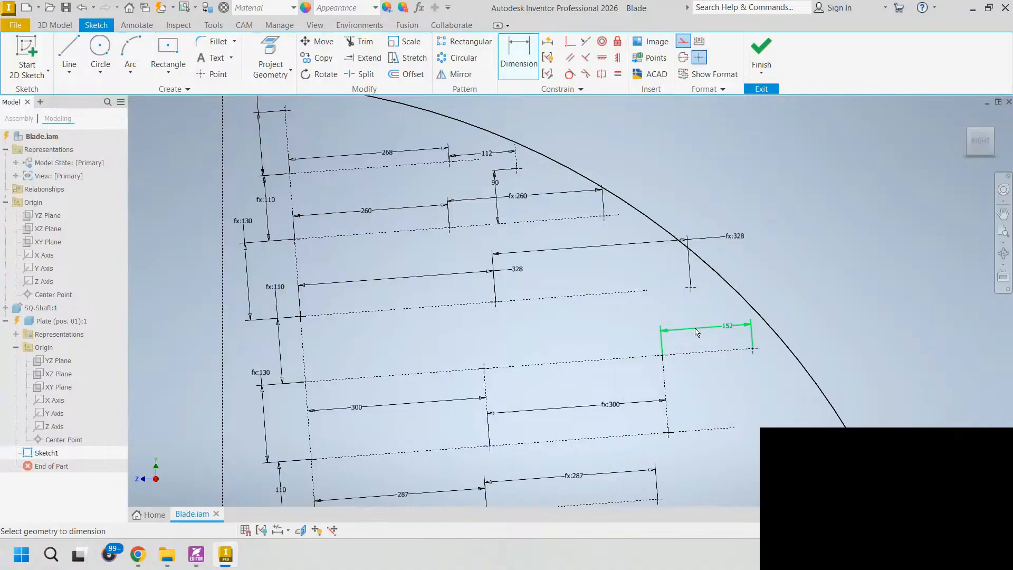
- Add a point, lengthen the second-lowest parallel line toward the arc, and move the point onto its extended part
{"action": "left_click", "coordinate": [220, 74]}
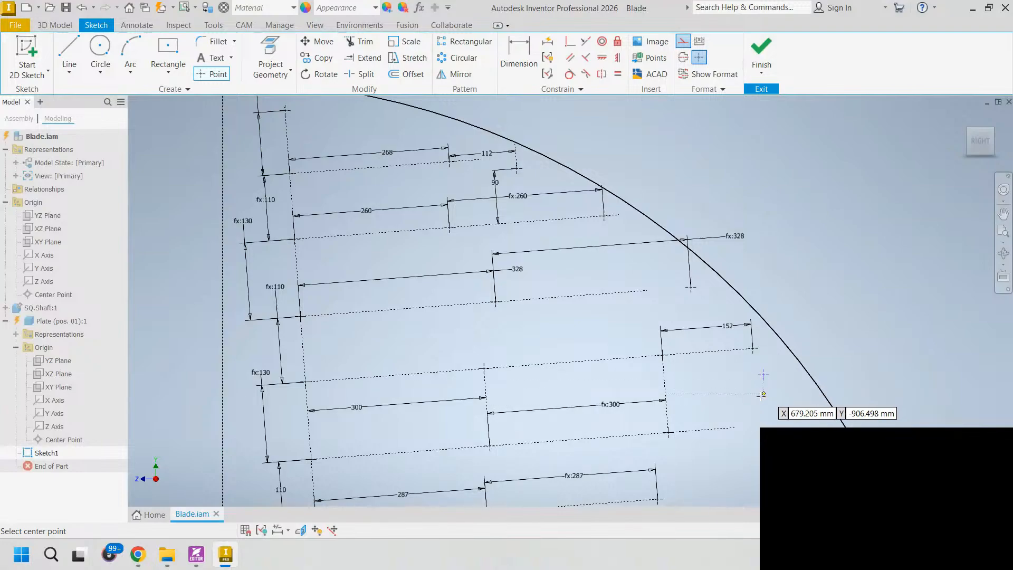
{"action": "middle_click_drag", "start_coordinate": [753, 393], "coordinate": [734, 352]}
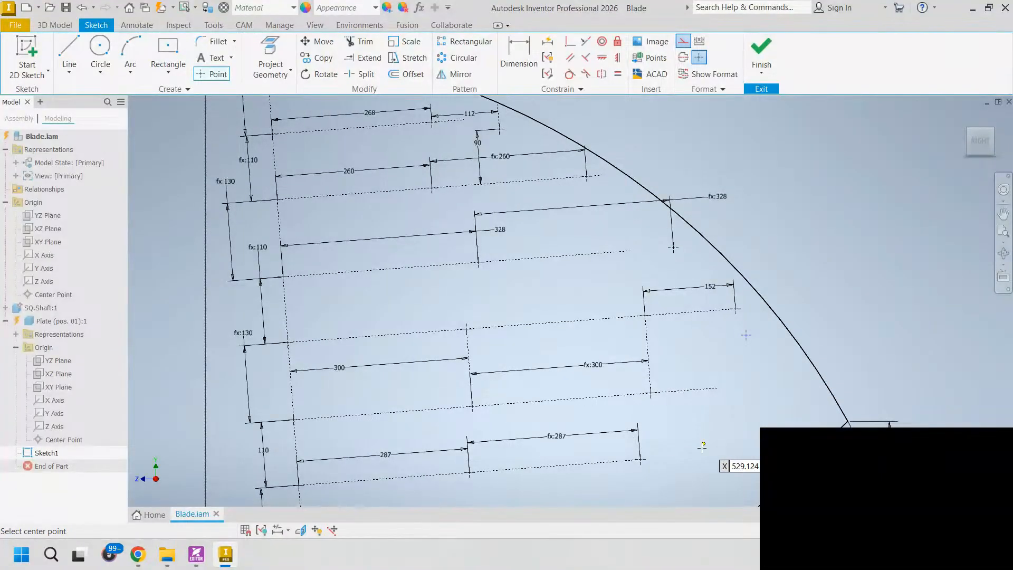
{"action": "key", "text": "Escape"}
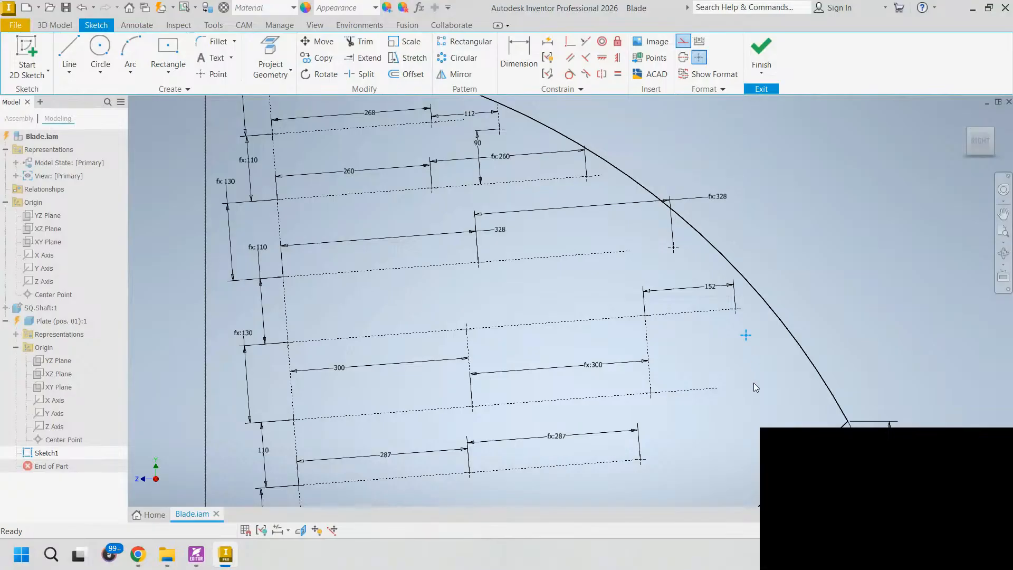
{"action": "mouse_move", "coordinate": [747, 336]}
{"action": "left_mouse_down"}
{"action": "mouse_move", "coordinate": [707, 388]}
{"action": "mouse_move", "coordinate": [801, 381]}
{"action": "left_mouse_up"}
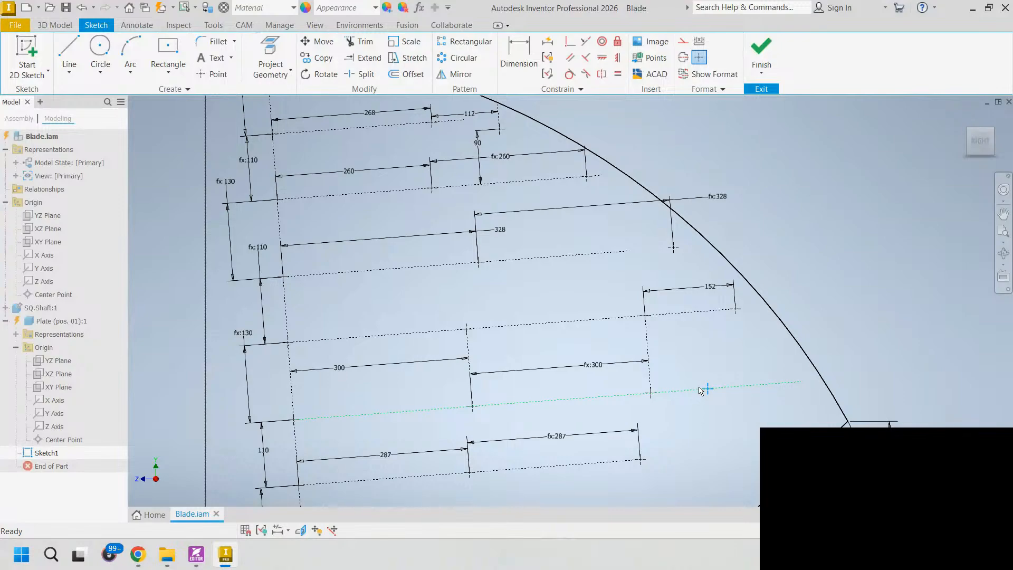
{"action": "left_click_drag", "start_coordinate": [707, 388], "coordinate": [781, 383]}
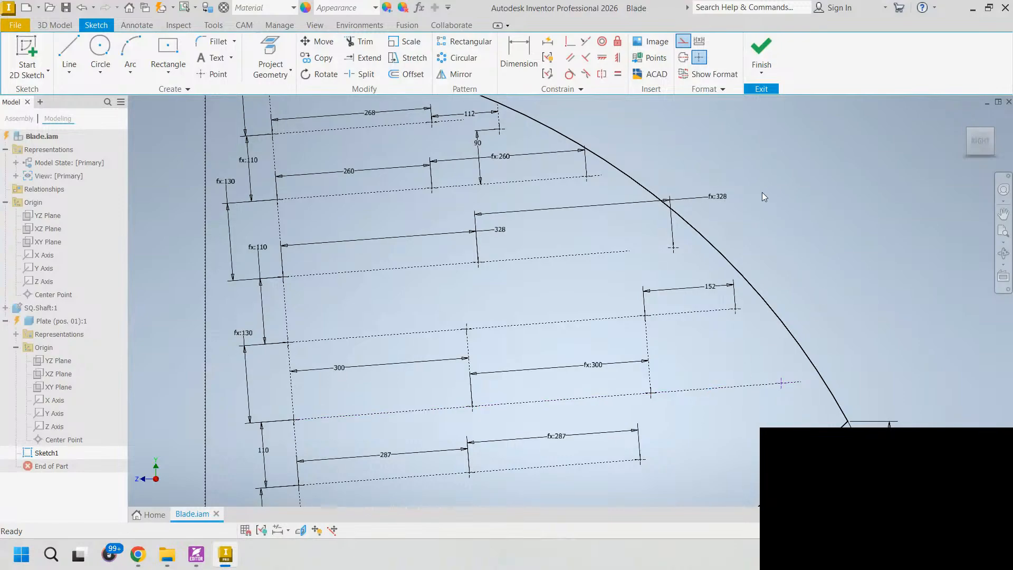
- Draw a short construction line upward from the new point and make it parallel to the short line at the 300 mm points
{"action": "left_click", "coordinate": [69, 55]}
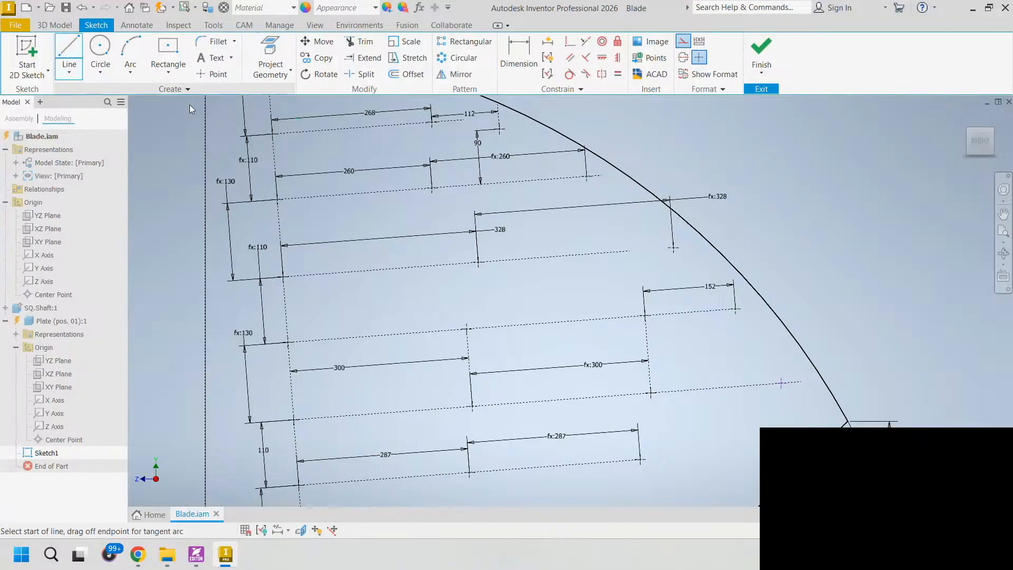
{"action": "left_click", "coordinate": [781, 384]}
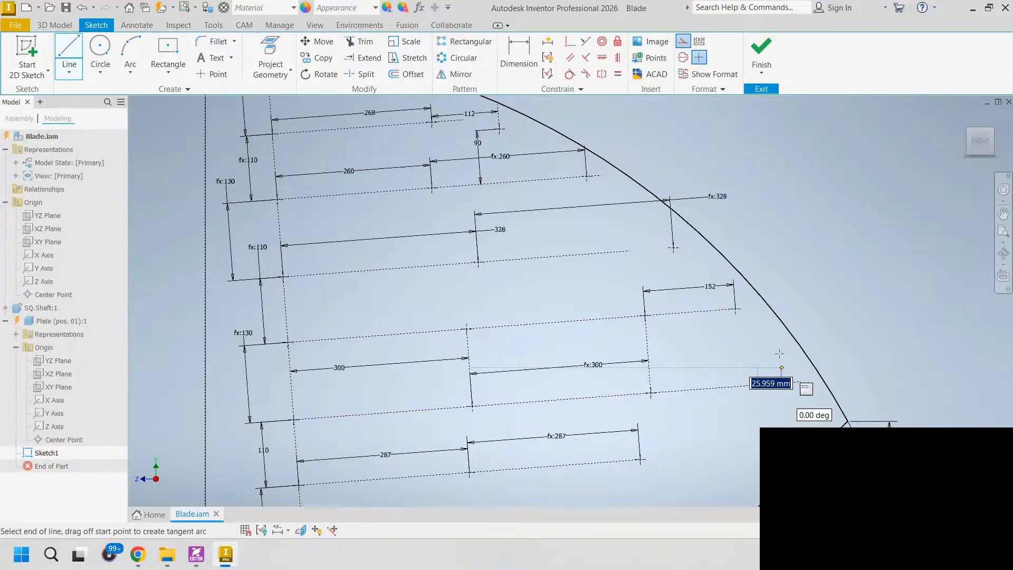
{"action": "left_click", "coordinate": [747, 333]}
{"action": "key", "text": "Escape"}
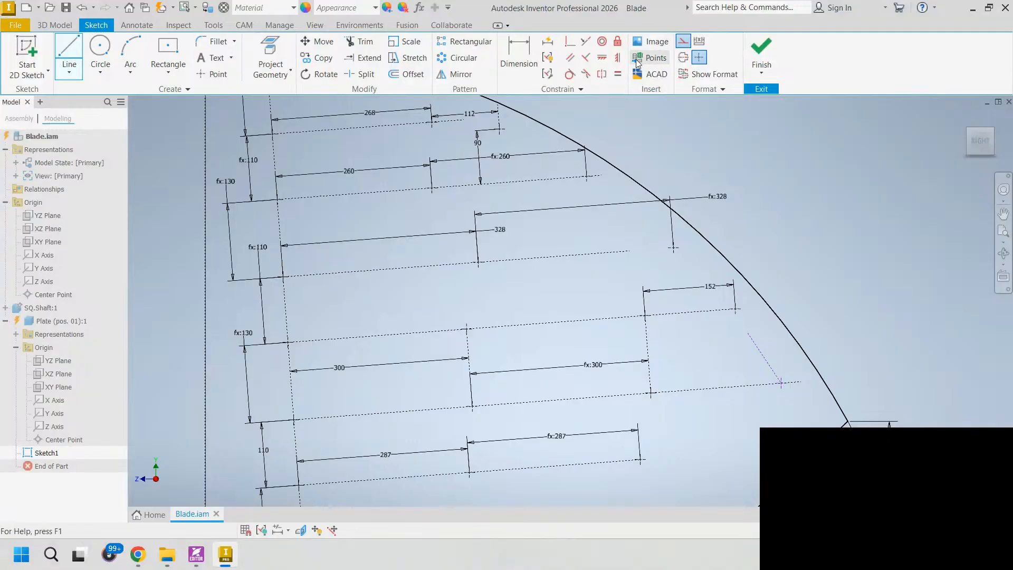
{"action": "left_click", "coordinate": [570, 61]}
{"action": "left_click", "coordinate": [767, 363]}
{"action": "left_click", "coordinate": [651, 357]}
{"action": "key", "text": "Escape"}
- Dimension the short construction line 79 mm from the outermost point on the third-lowest parallel line
{"action": "left_click", "coordinate": [519, 57]}
{"action": "left_click", "coordinate": [778, 347]}
{"action": "left_click", "coordinate": [737, 309]}
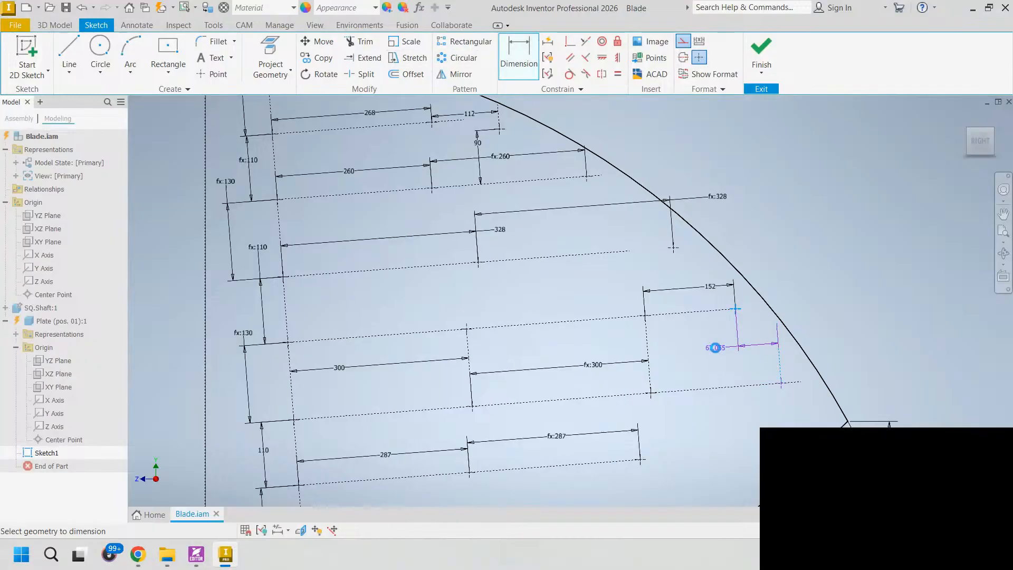
{"action": "left_click", "coordinate": [714, 348]}
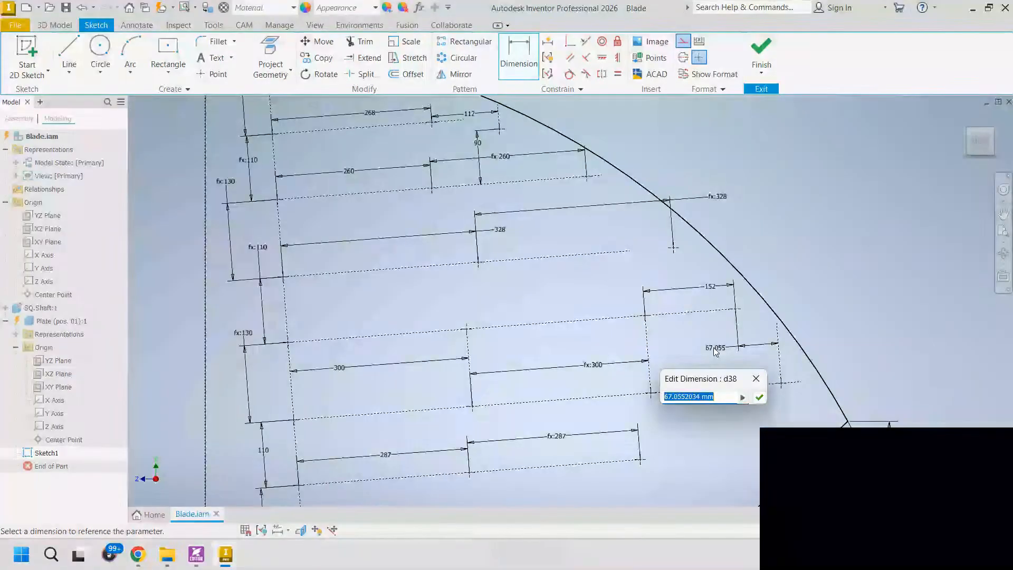
{"action": "type", "text": "70"}
{"action": "key", "text": "Return"}
- Place three free points in the area between the lowest parallel line and the plate's slanted edge
{"action": "middle_click_drag", "start_coordinate": [708, 359], "coordinate": [693, 289]}
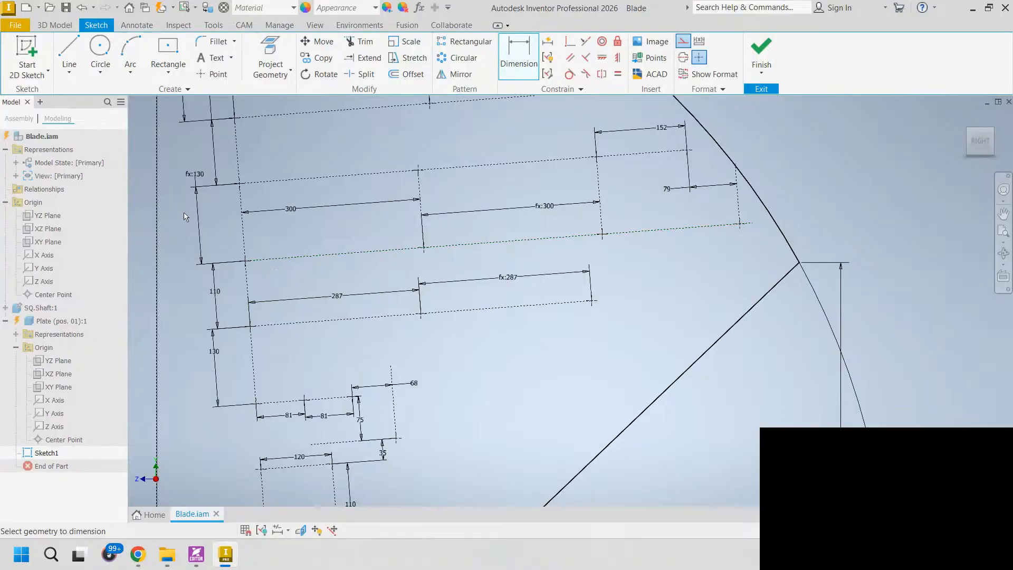
{"action": "left_click", "coordinate": [209, 79]}
{"action": "middle_click_drag", "start_coordinate": [527, 366], "coordinate": [568, 271]}
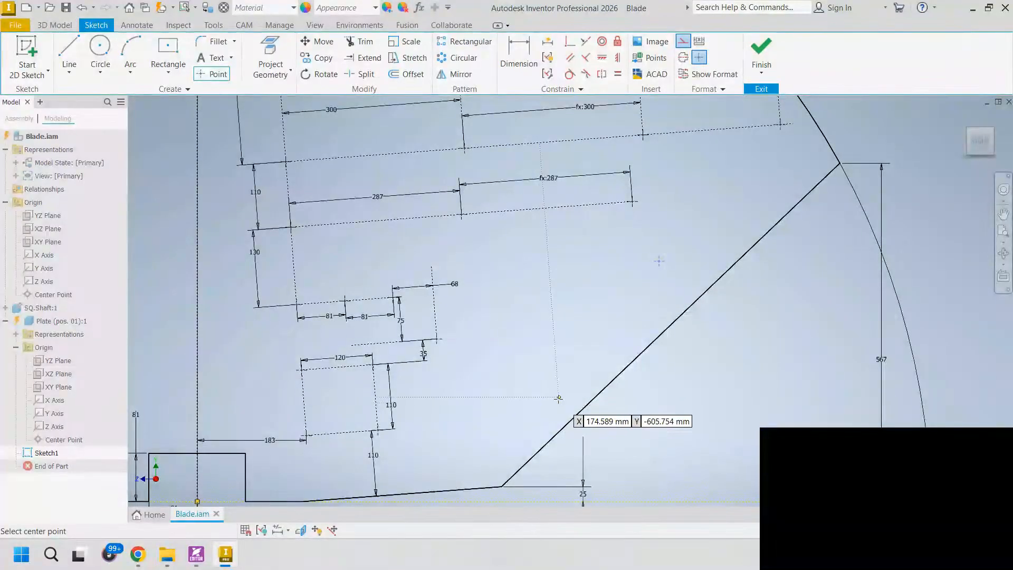
{"action": "left_click", "coordinate": [572, 388]}
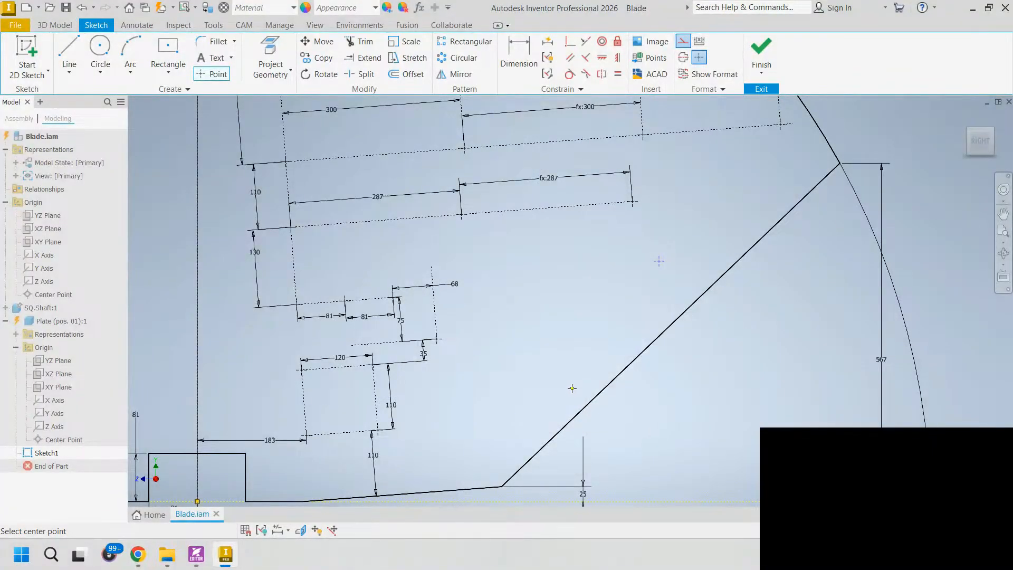
{"action": "left_click", "coordinate": [561, 321]}
{"action": "key", "text": "Escape"}
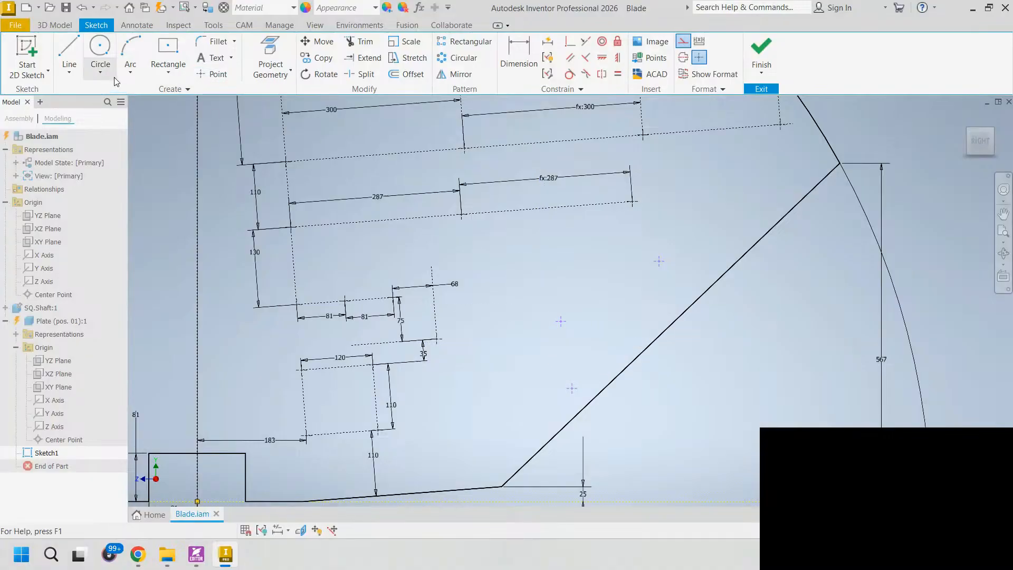
- Join the three free points with construction lines into a triangle, deleting and redrawing the side that misses its corner point
{"action": "left_click", "coordinate": [69, 57]}
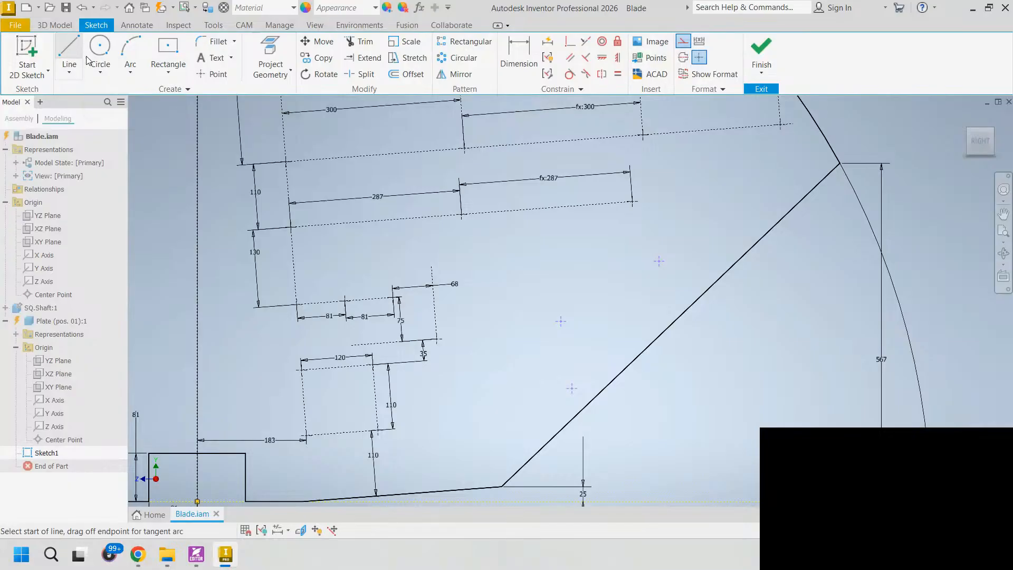
{"action": "left_click", "coordinate": [560, 321]}
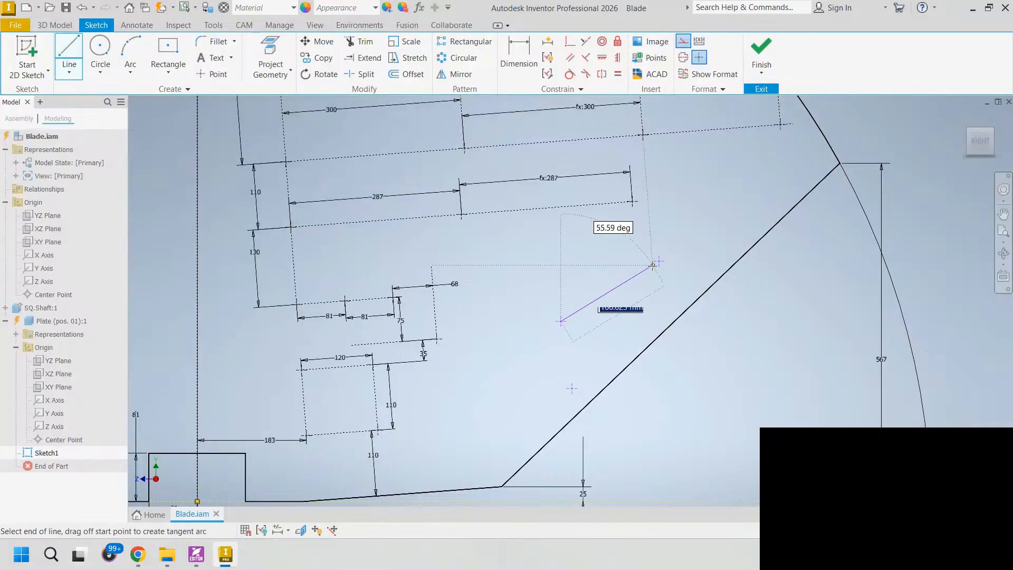
{"action": "left_click", "coordinate": [660, 261]}
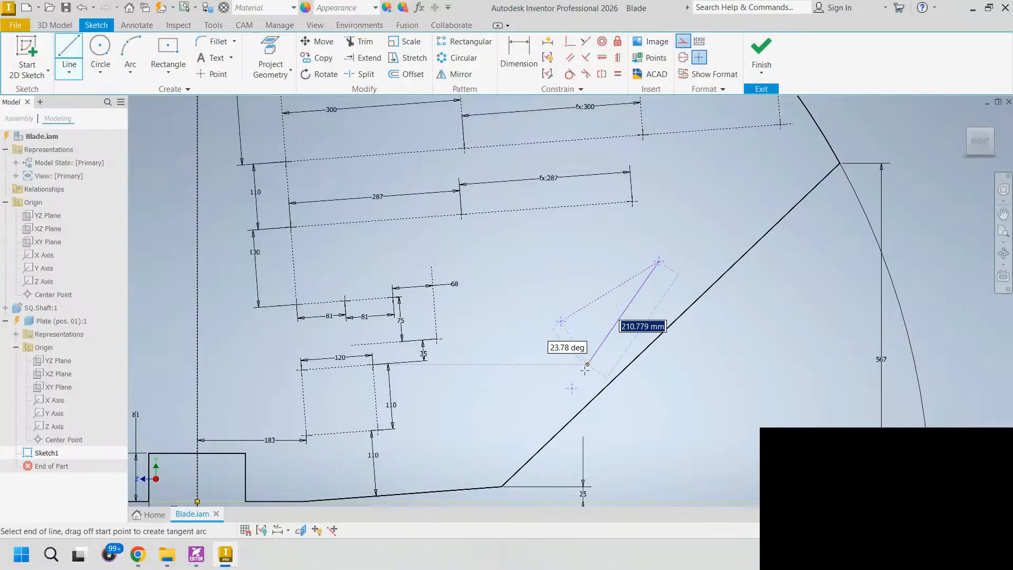
{"action": "left_click", "coordinate": [566, 317]}
{"action": "key", "text": "Escape"}
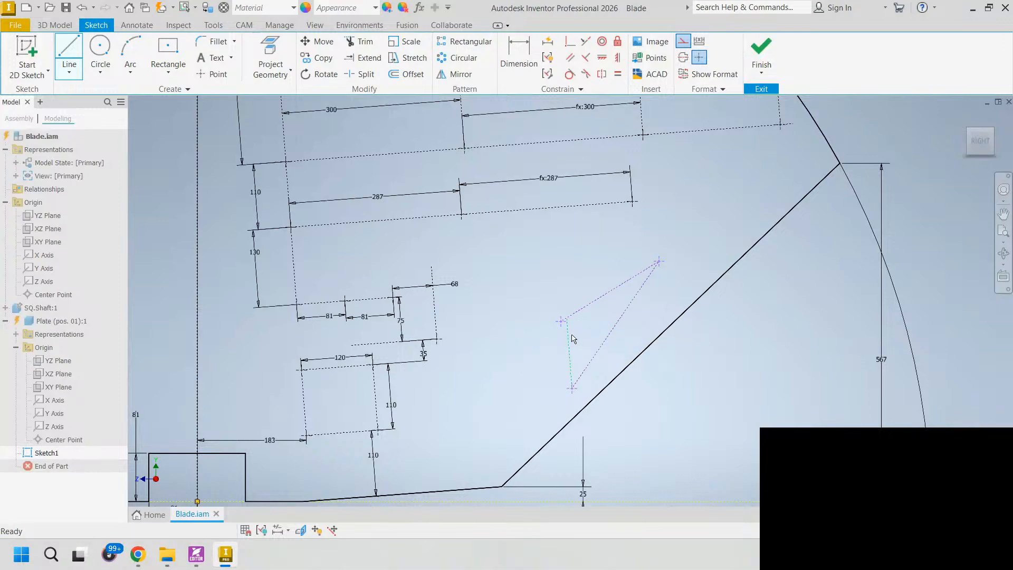
{"action": "key", "text": "Delete"}
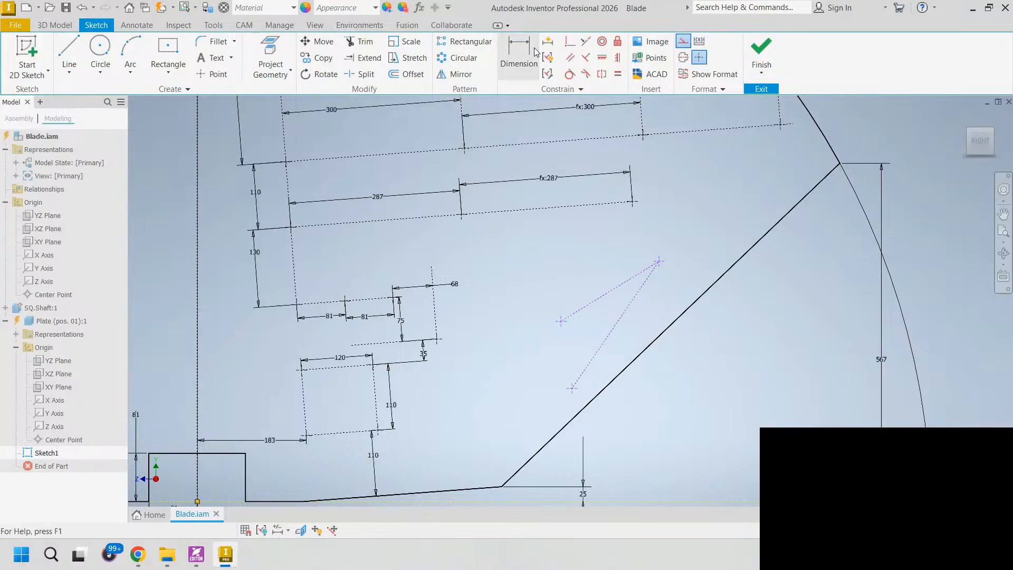
{"action": "left_click", "coordinate": [74, 49]}
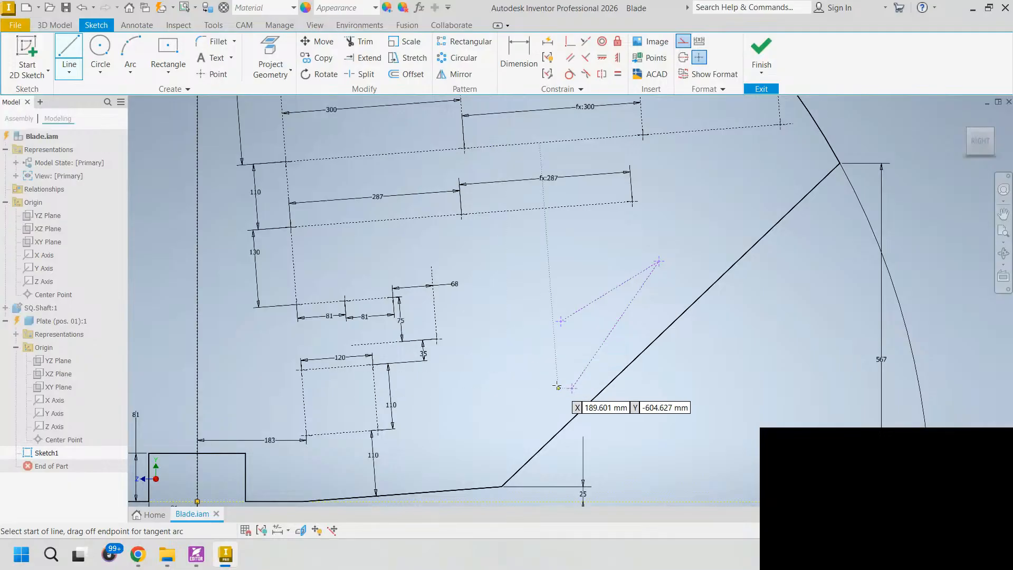
{"action": "left_click", "coordinate": [573, 387]}
{"action": "left_click", "coordinate": [560, 321]}
- Make the triangle's long side parallel to the plate's slanted edge
{"action": "left_click", "coordinate": [570, 58]}
{"action": "left_click", "coordinate": [614, 327]}
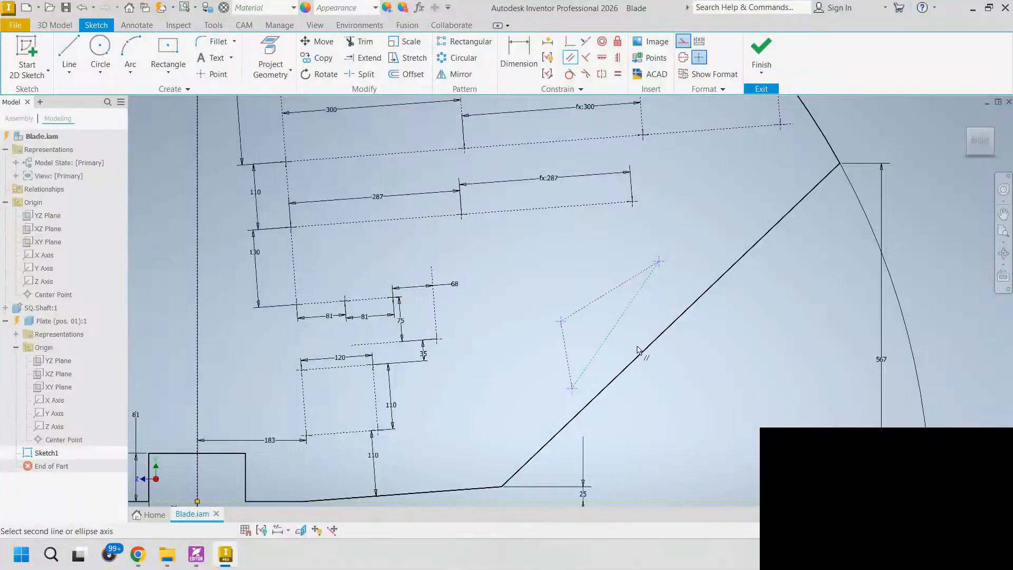
{"action": "left_click", "coordinate": [641, 354]}
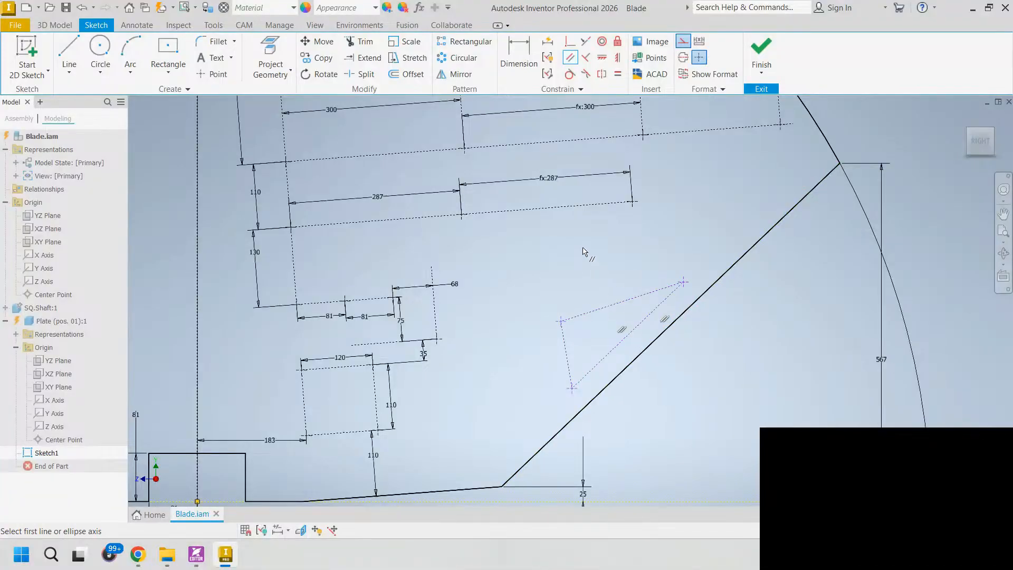
- Dimension the triangle's long side 62 mm from the plate's slanted edge
{"action": "key", "text": "d"}
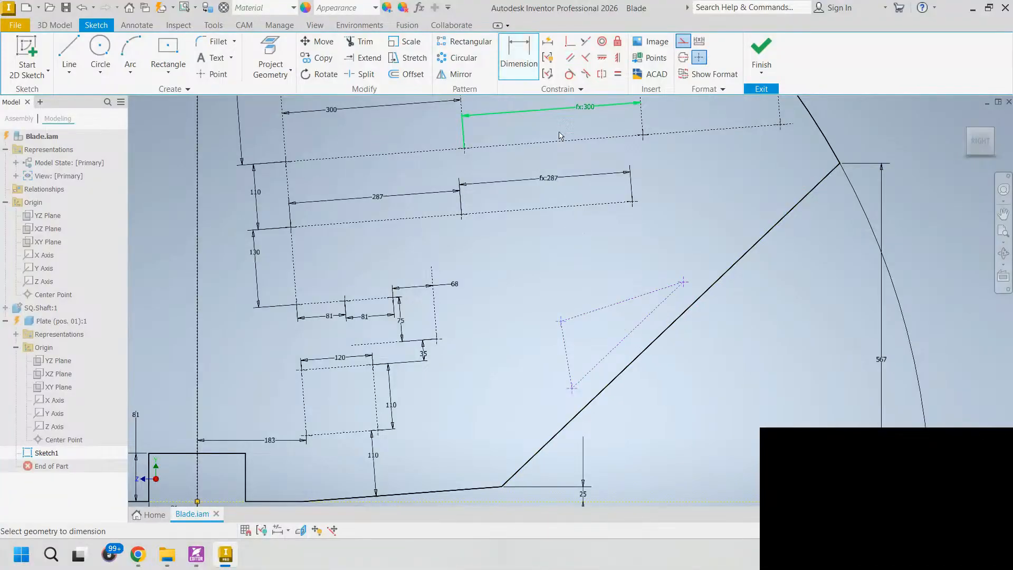
{"action": "left_click", "coordinate": [638, 328]}
{"action": "left_click", "coordinate": [658, 337]}
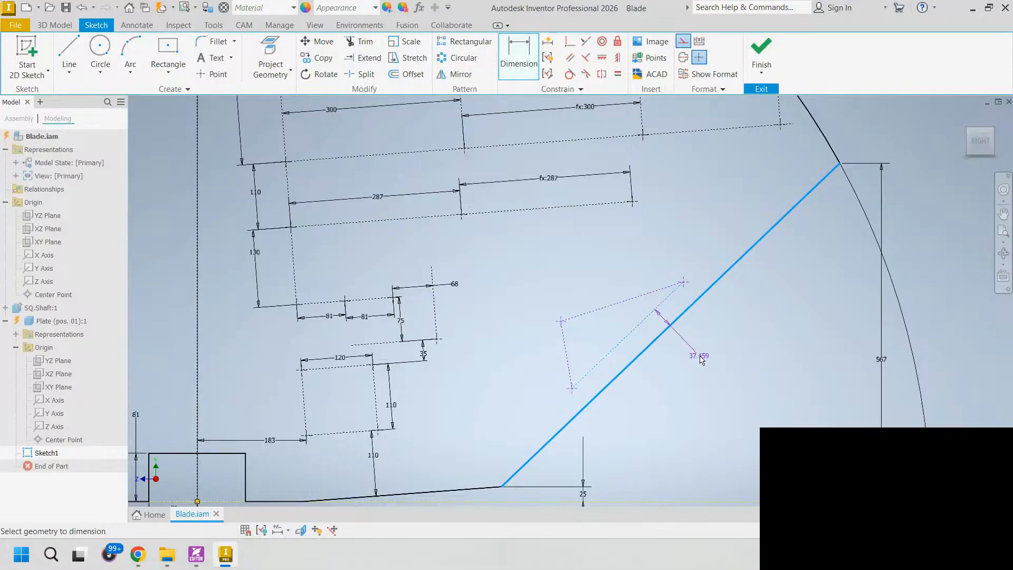
{"action": "left_click", "coordinate": [704, 364]}
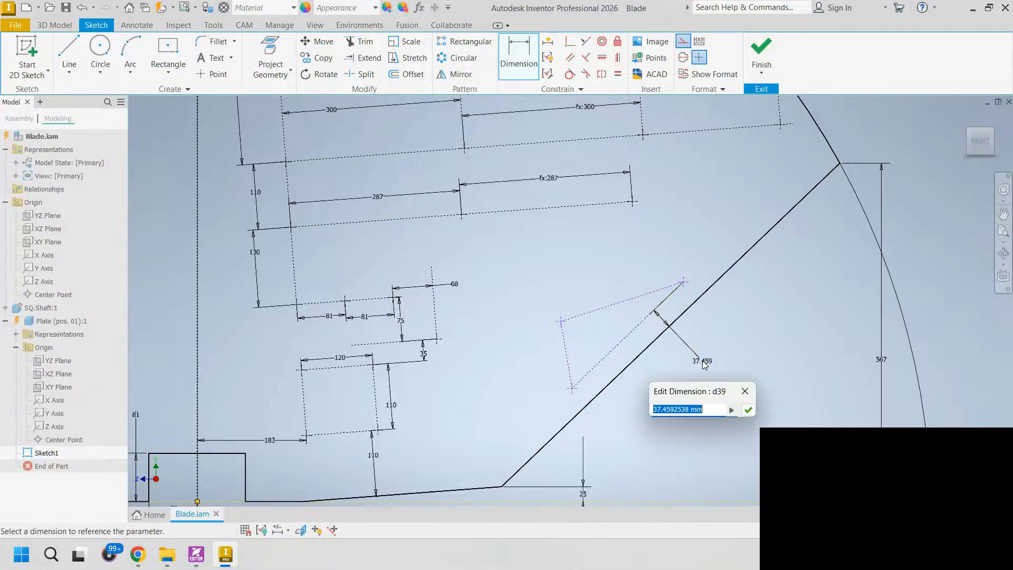
{"action": "type", "text": "60"}
{"action": "key", "text": "Return"}
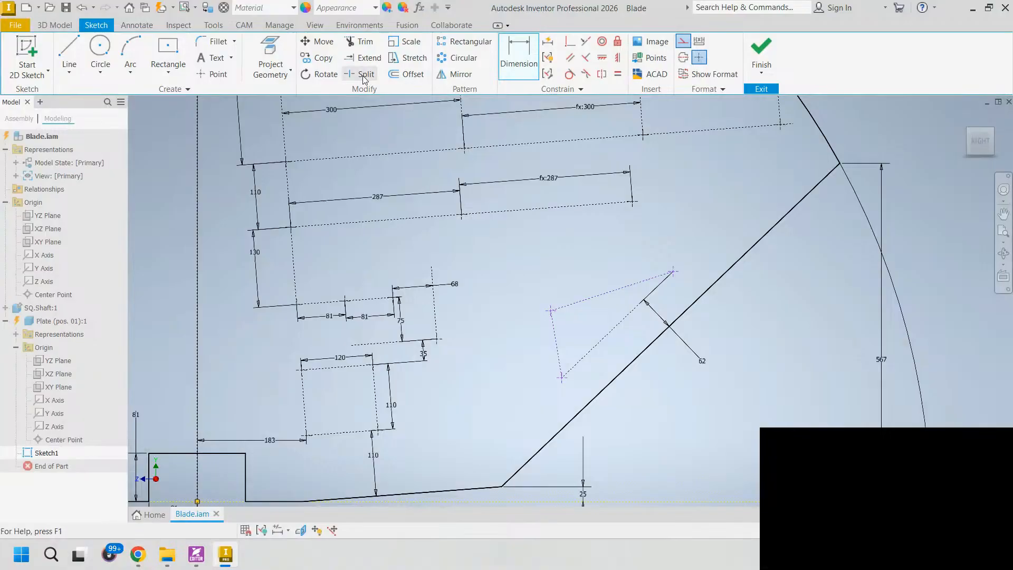
- Place another point near the upper part of the slanted edge and dimension it 42 mm from that edge
{"action": "left_click", "coordinate": [213, 74]}
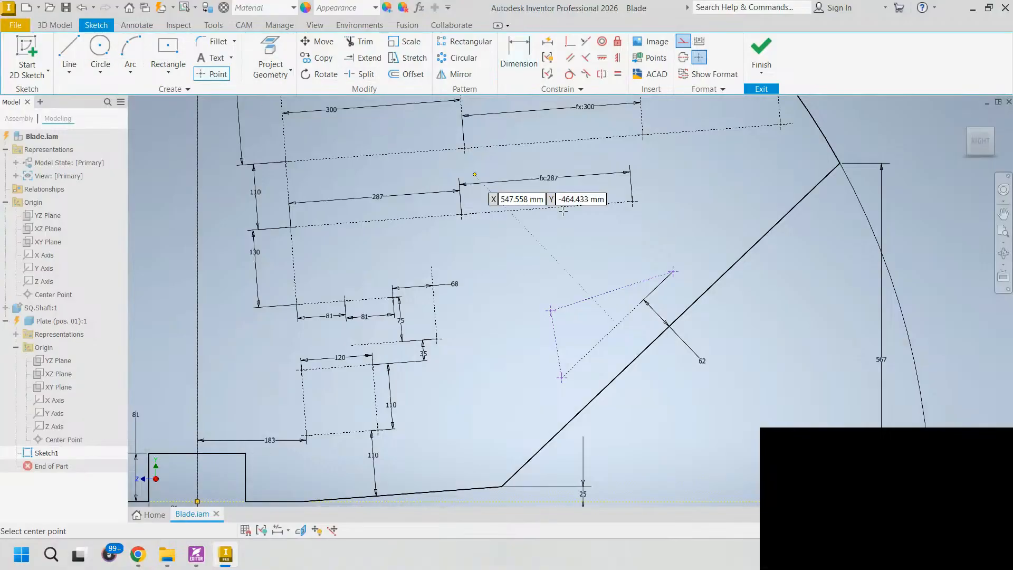
{"action": "left_click", "coordinate": [752, 218]}
{"action": "left_click", "coordinate": [519, 59]}
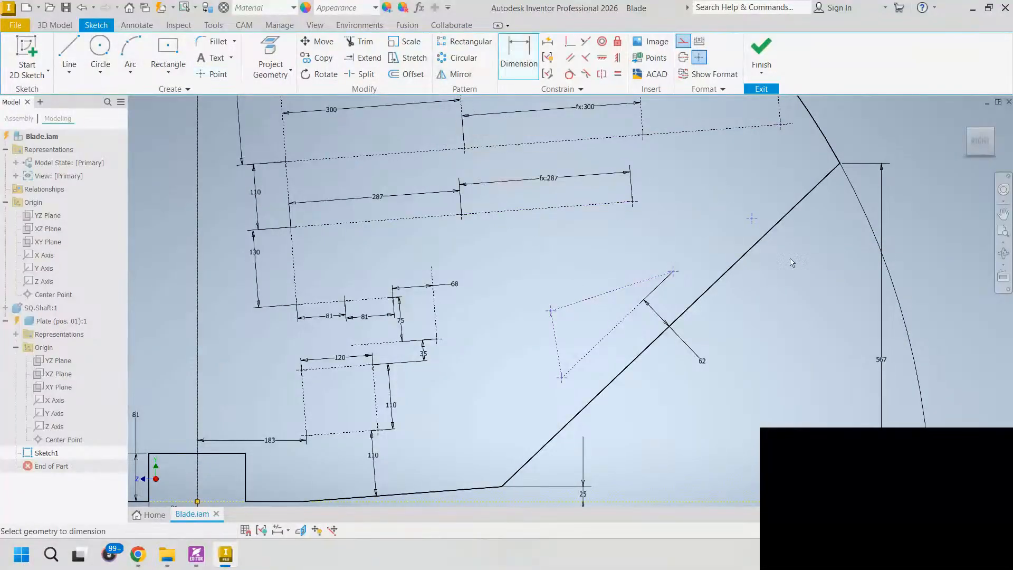
{"action": "left_click", "coordinate": [752, 218]}
{"action": "left_click", "coordinate": [771, 230]}
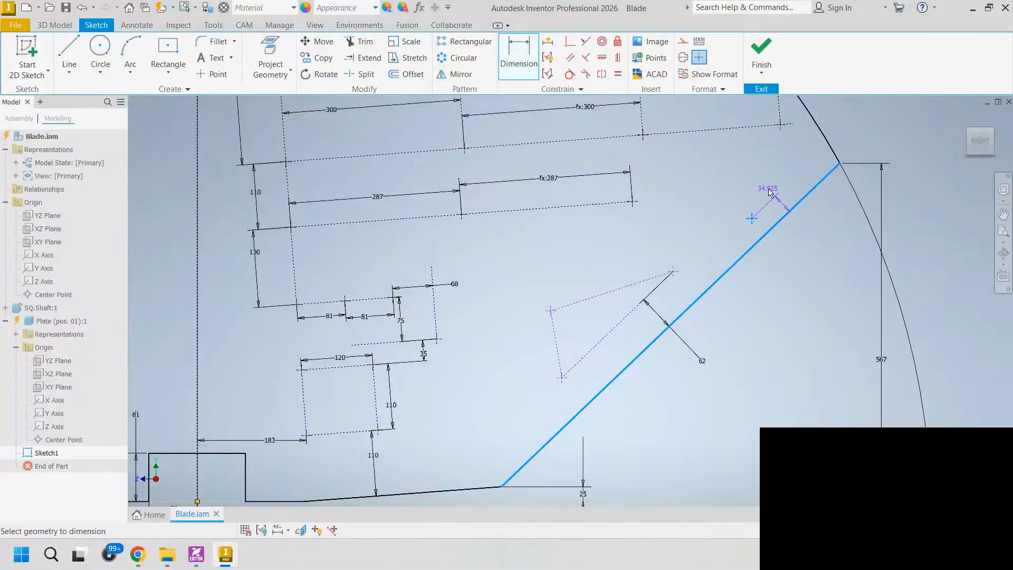
{"action": "left_click", "coordinate": [751, 180]}
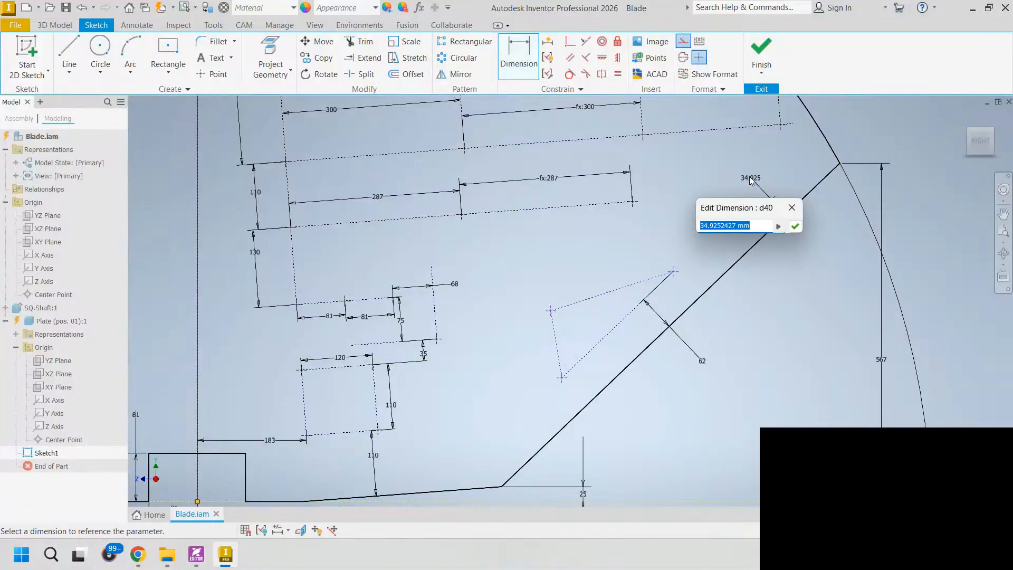
{"action": "type", "text": "42"}
{"action": "key", "text": "Return"}
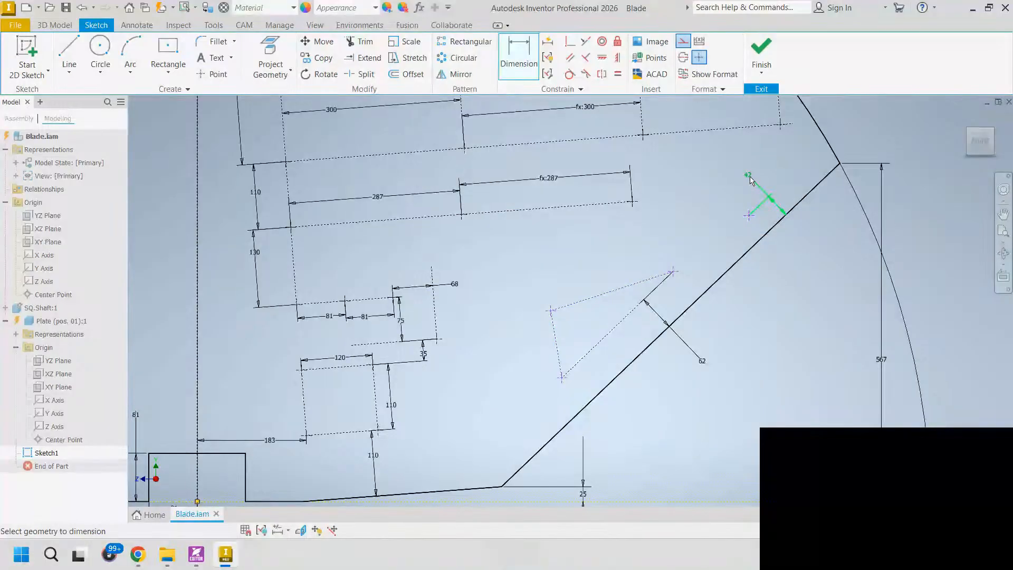
- Draw short construction lines upward from the point near the slanted edge and from the triangle's upper-right corner
{"action": "key", "text": "Escape"}
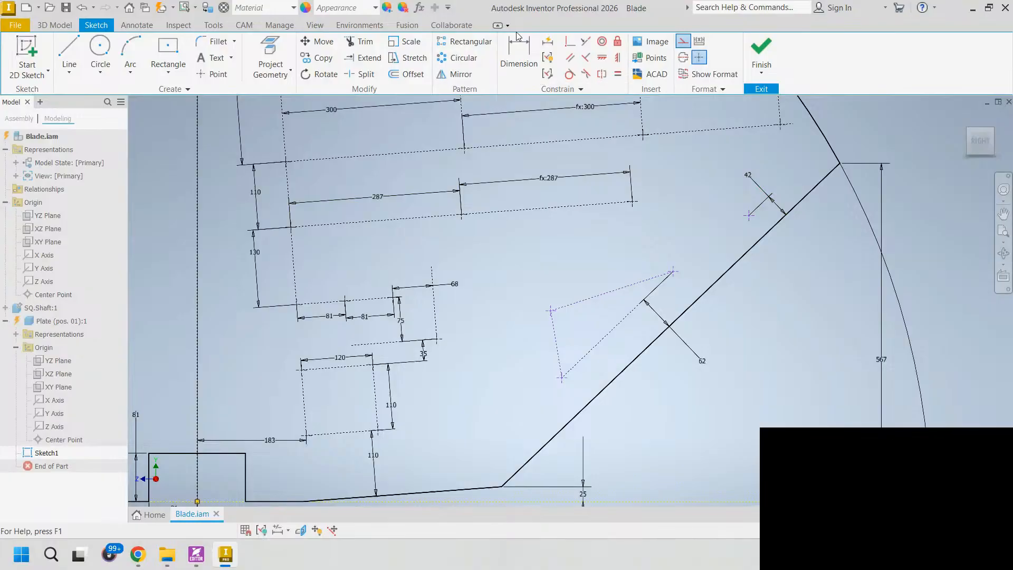
{"action": "left_click", "coordinate": [520, 50]}
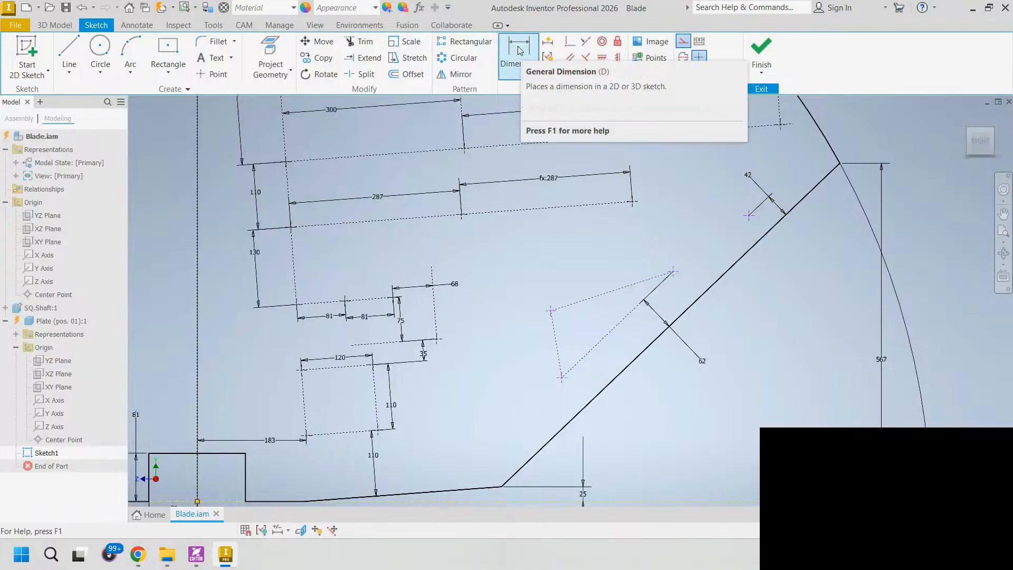
{"action": "key", "text": "Escape"}
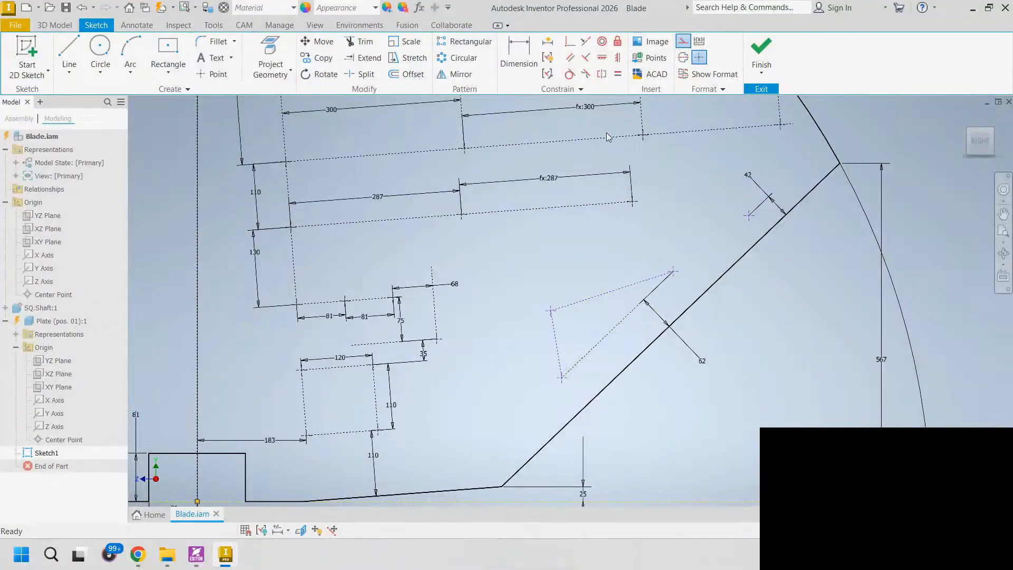
{"action": "left_click", "coordinate": [70, 53]}
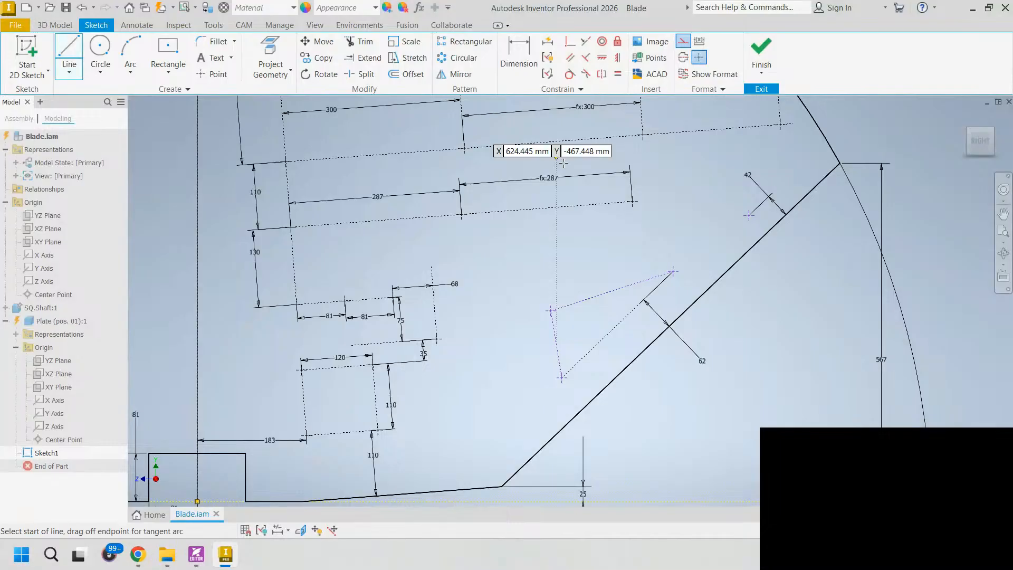
{"action": "left_click", "coordinate": [750, 215]}
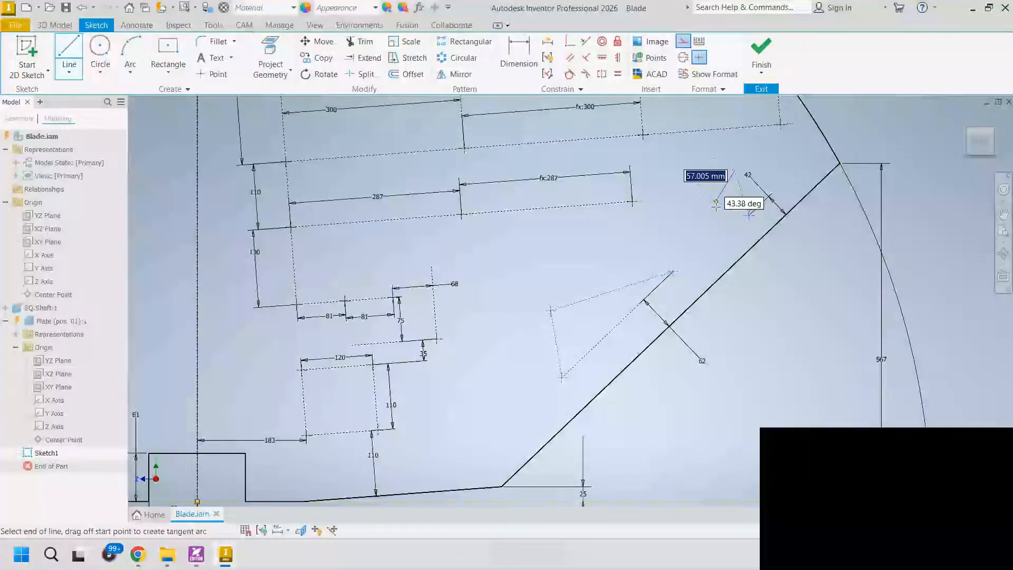
{"action": "key", "text": "Escape"}
{"action": "left_click", "coordinate": [673, 272]}
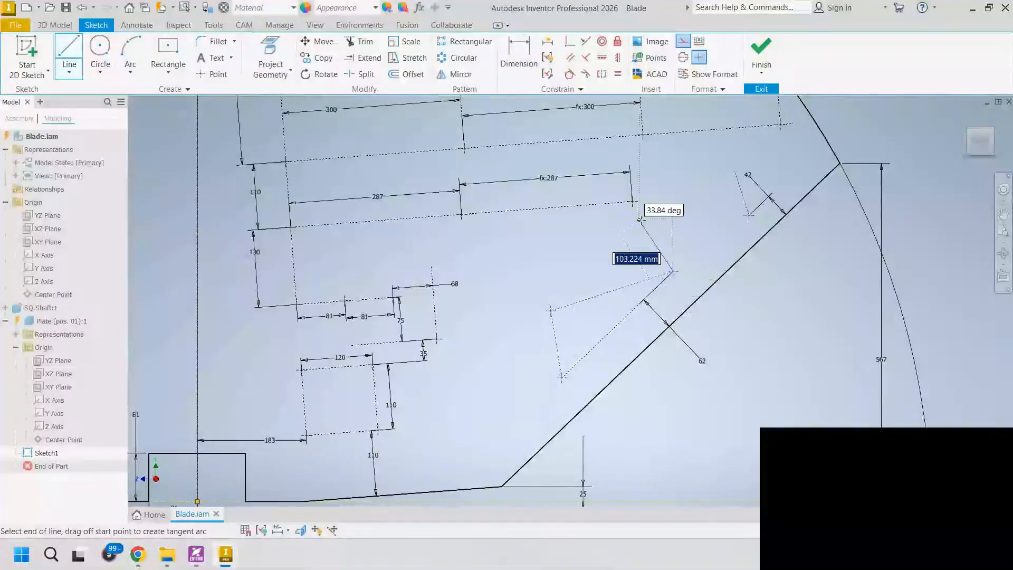
{"action": "left_click", "coordinate": [662, 199]}
{"action": "key", "text": "Escape"}
- Make both new construction lines parallel to the short upright cross lines on the 300 mm spaced row
{"action": "left_click", "coordinate": [569, 57]}
{"action": "left_click", "coordinate": [666, 227]}
{"action": "left_click", "coordinate": [467, 145]}
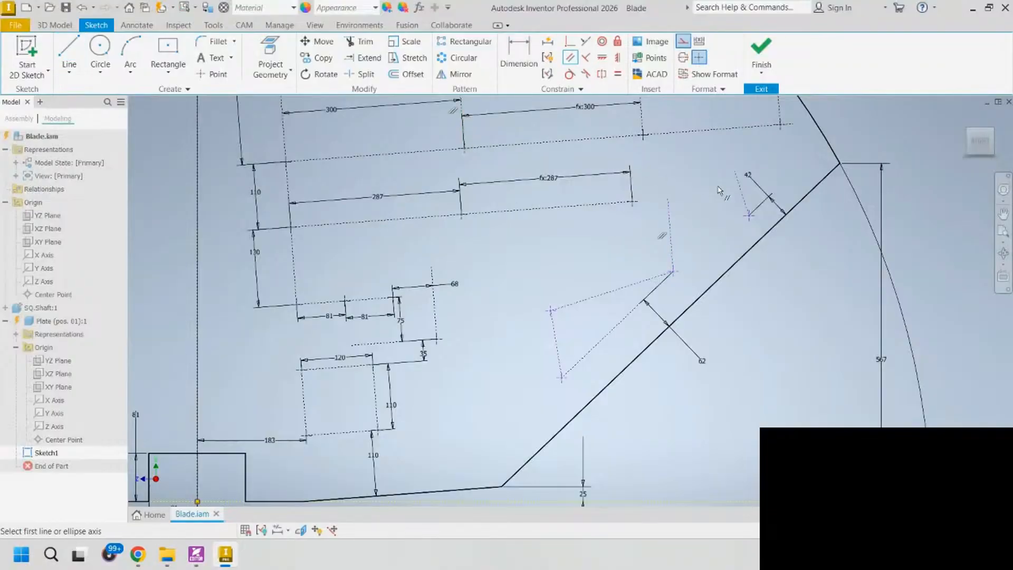
{"action": "left_click", "coordinate": [739, 191]}
{"action": "left_click", "coordinate": [642, 119]}
- Dimension the two new construction lines 85 mm apart
{"action": "key", "text": "d"}
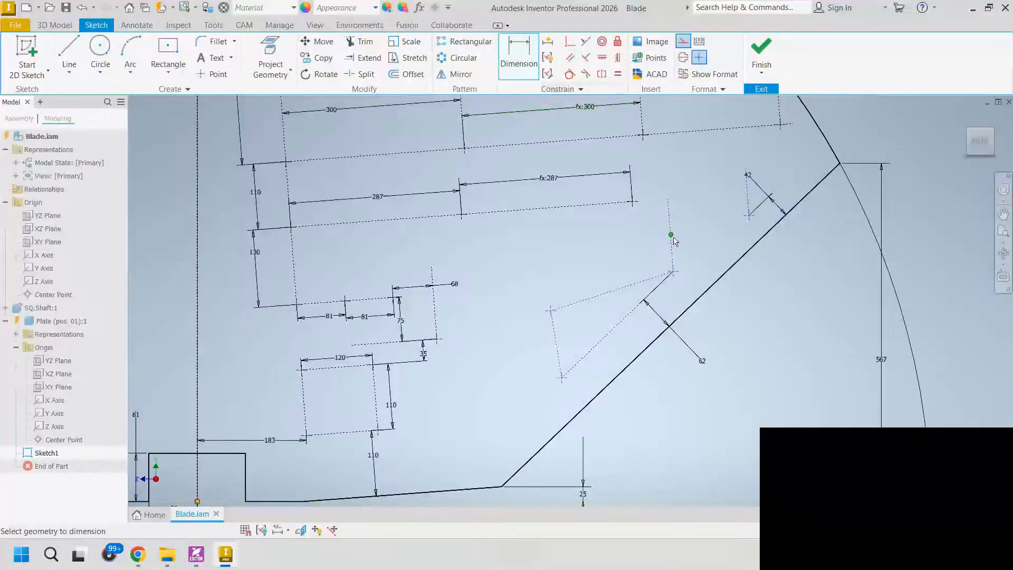
{"action": "left_click", "coordinate": [748, 205]}
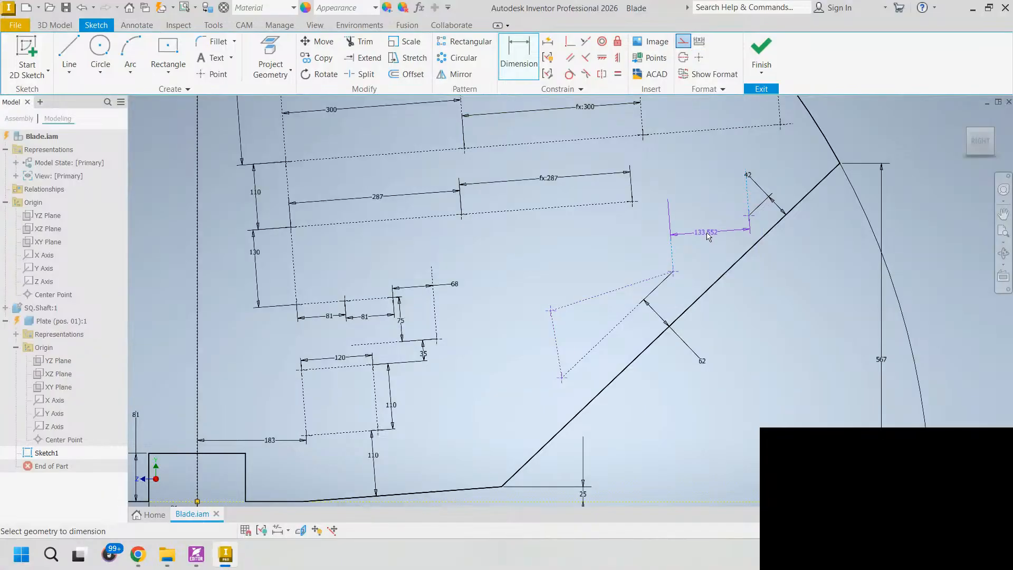
{"action": "left_click", "coordinate": [708, 235]}
{"action": "type", "text": "8"}
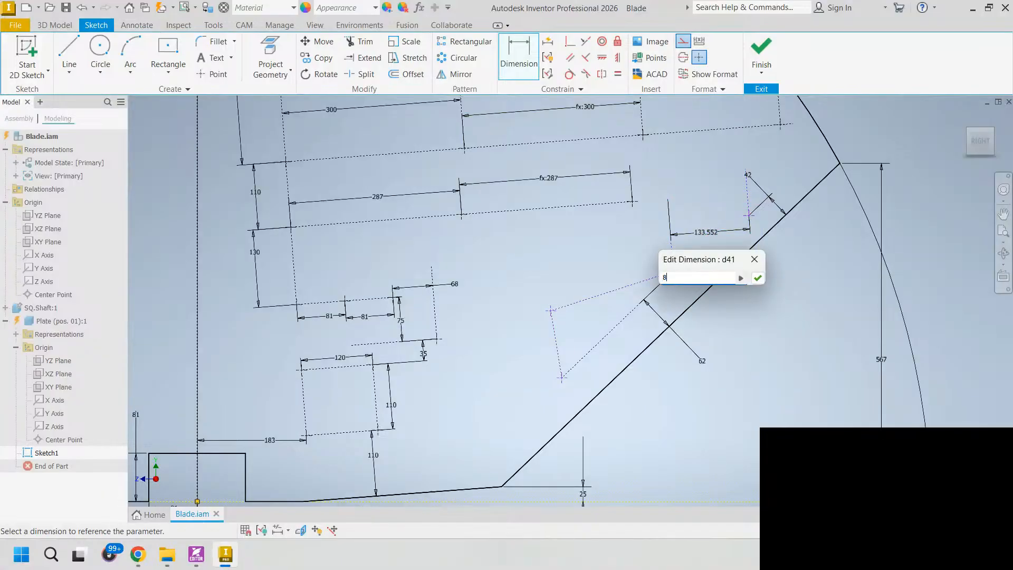
{"action": "type", "text": "5"}
{"action": "key", "text": "Return"}
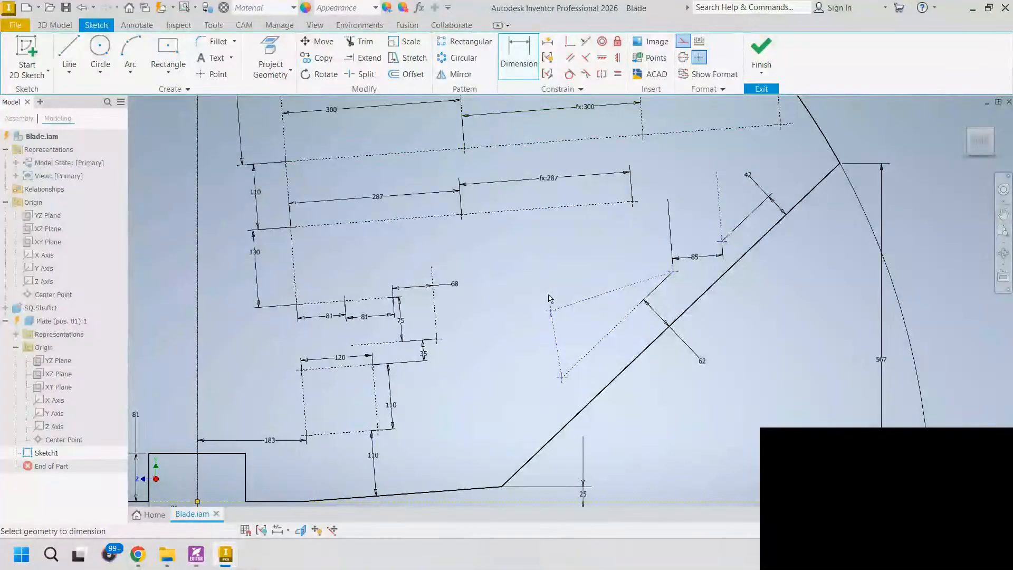
- Draw a construction line about 118 mm long upward from the triangle's left corner, in line with its short left side
{"action": "left_click", "coordinate": [69, 55]}
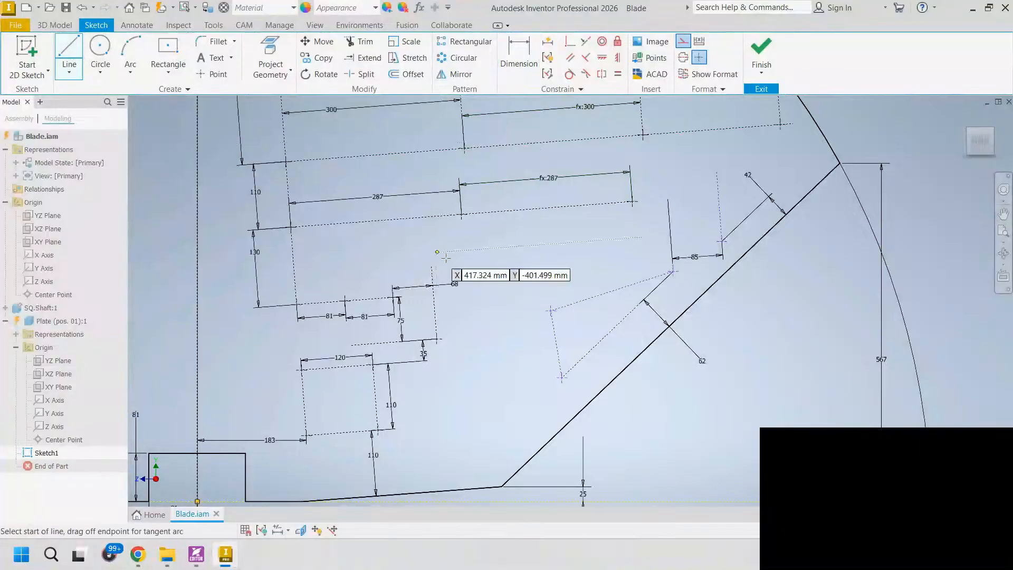
{"action": "left_click", "coordinate": [551, 310]}
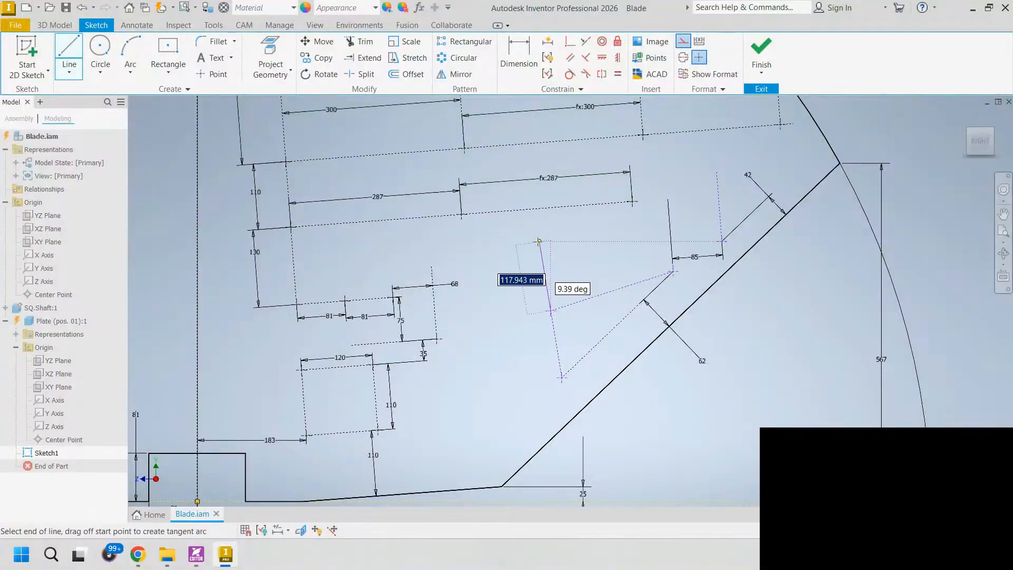
{"action": "left_click", "coordinate": [540, 241]}
{"action": "key", "text": "Escape"}
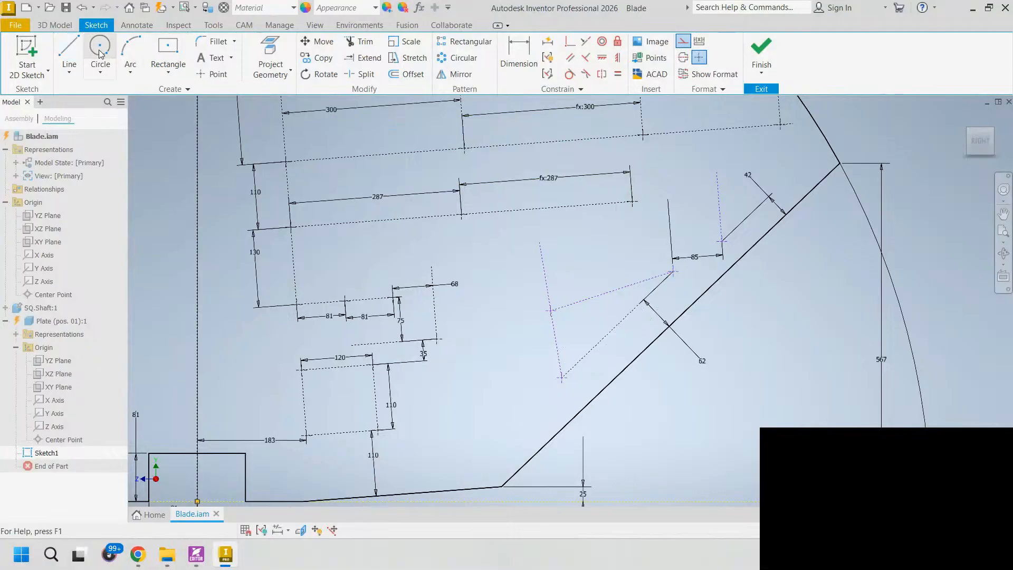
{"action": "left_click", "coordinate": [69, 56]}
{"action": "key", "text": "Escape"}
- Make the triangle's short left side parallel to the upright cross line on the 300 mm spaced row
{"action": "left_click", "coordinate": [518, 55]}
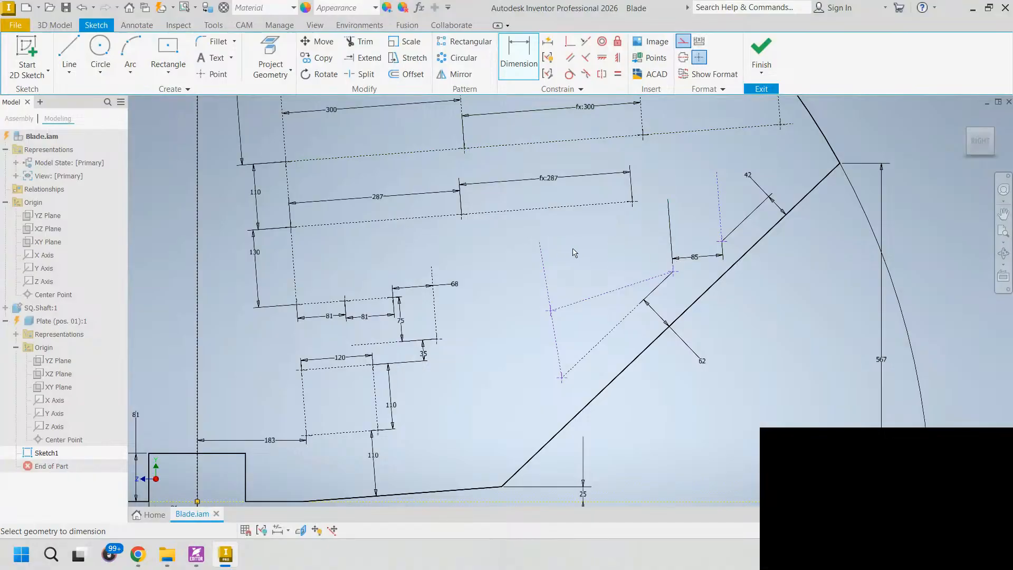
{"action": "key", "text": "Escape"}
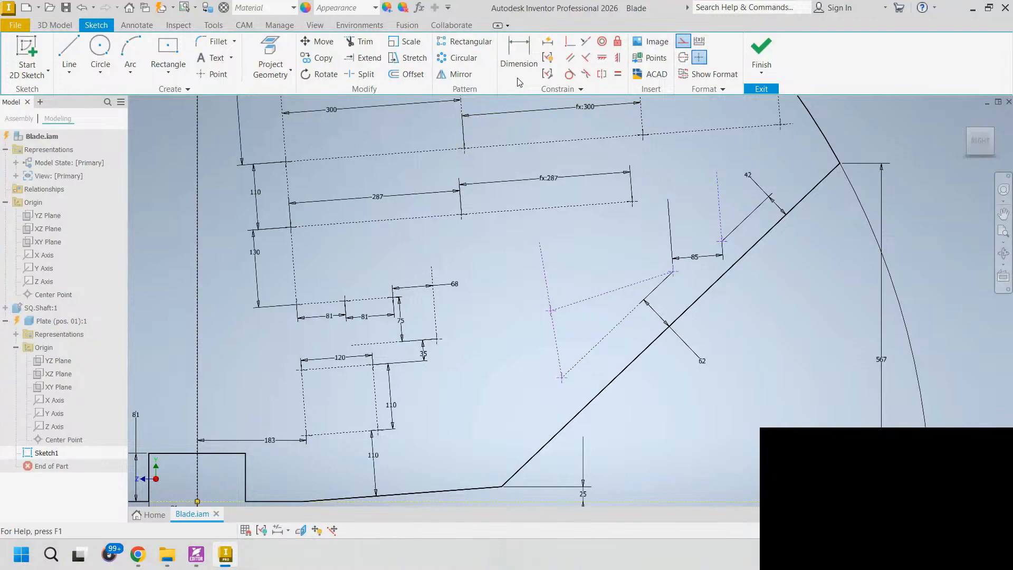
{"action": "left_click", "coordinate": [561, 342]}
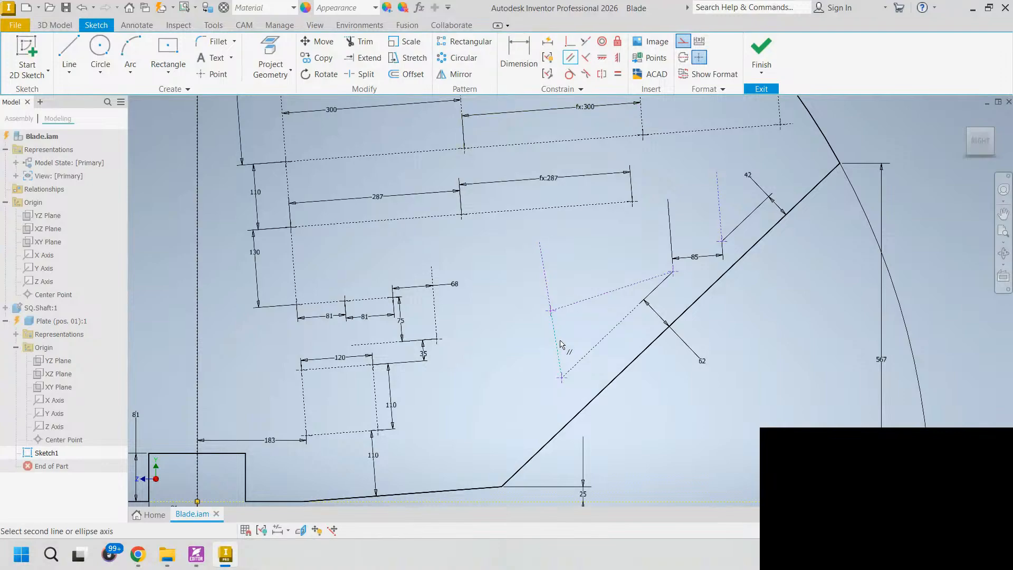
{"action": "left_click", "coordinate": [463, 114]}
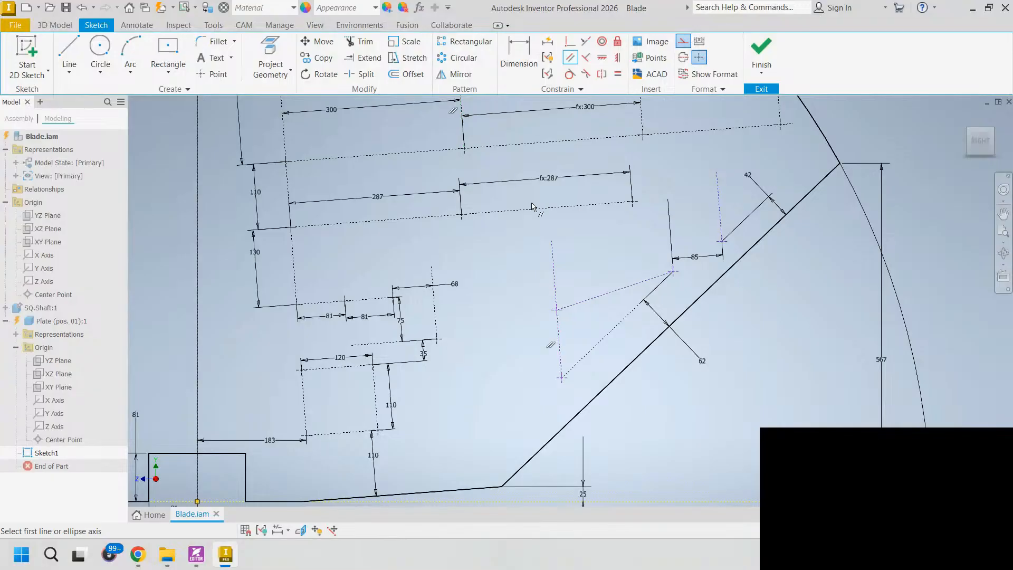
{"action": "key", "text": "Escape"}
- Dimension the construction lines rising from the triangle's left and upper-right corners 257 mm apart
{"action": "left_click", "coordinate": [503, 50]}
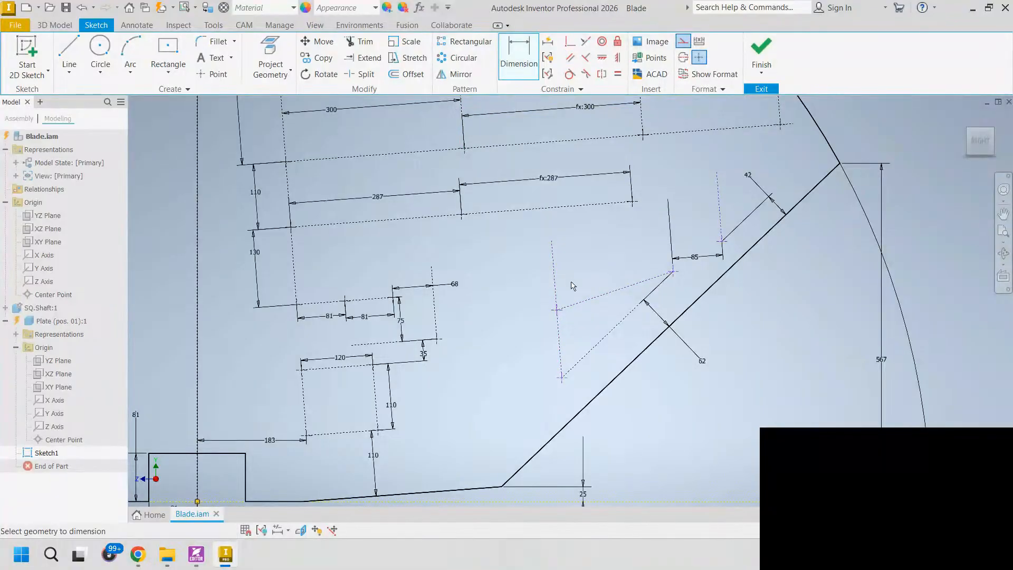
{"action": "left_click", "coordinate": [532, 58]}
{"action": "left_click", "coordinate": [554, 294]}
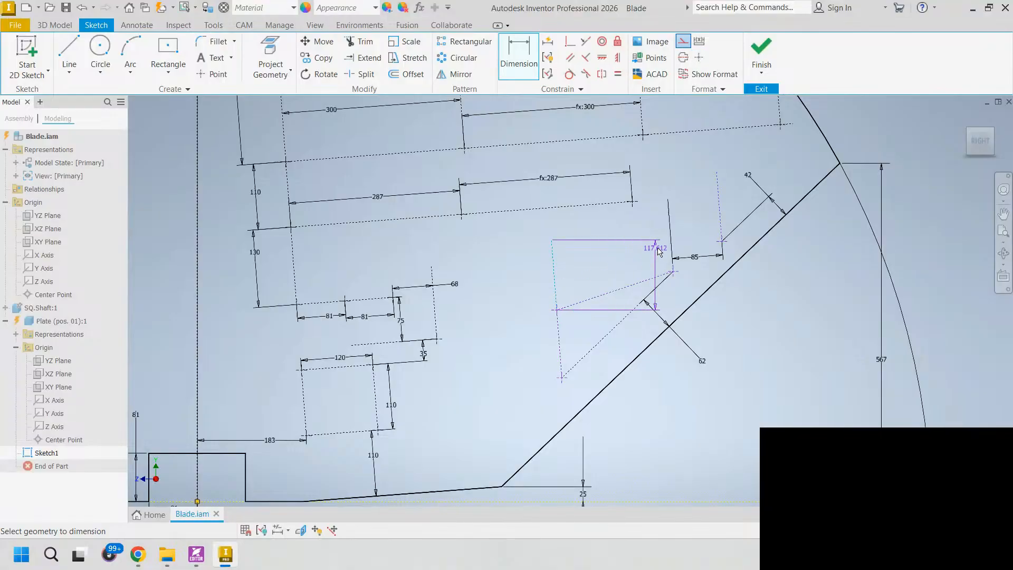
{"action": "left_click", "coordinate": [670, 246]}
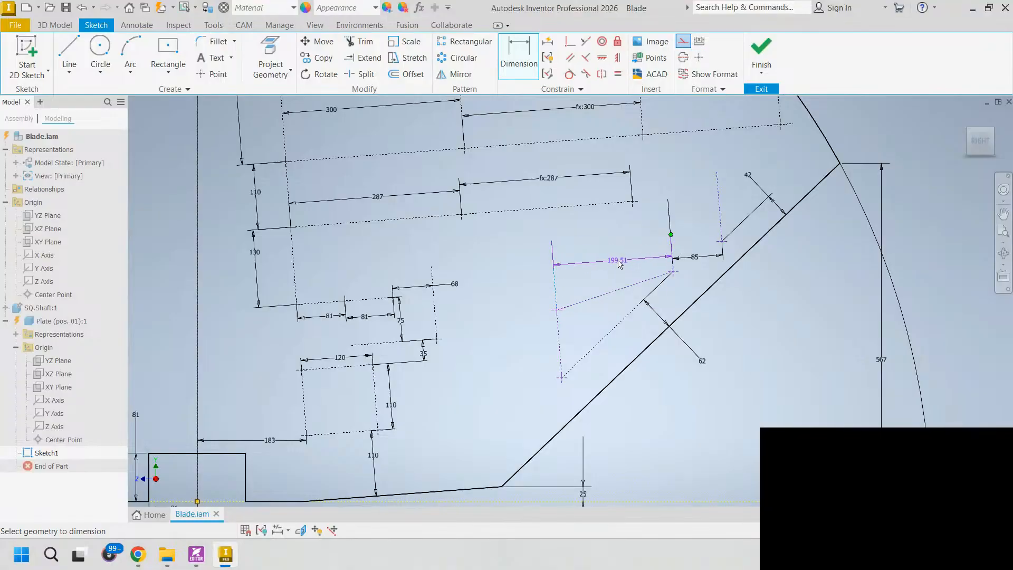
{"action": "left_click", "coordinate": [615, 251]}
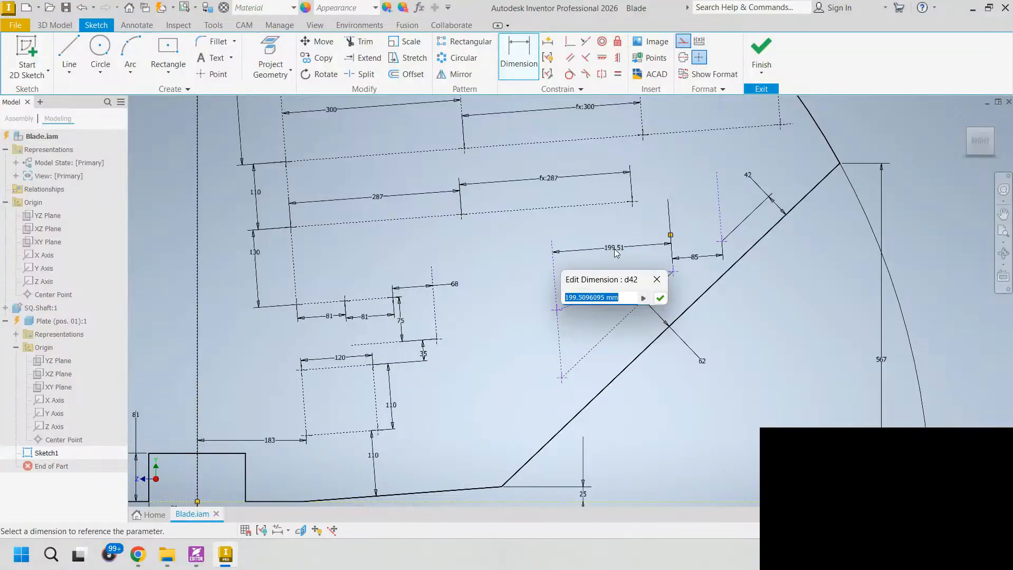
{"action": "type", "text": "257"}
{"action": "key", "text": "Return"}
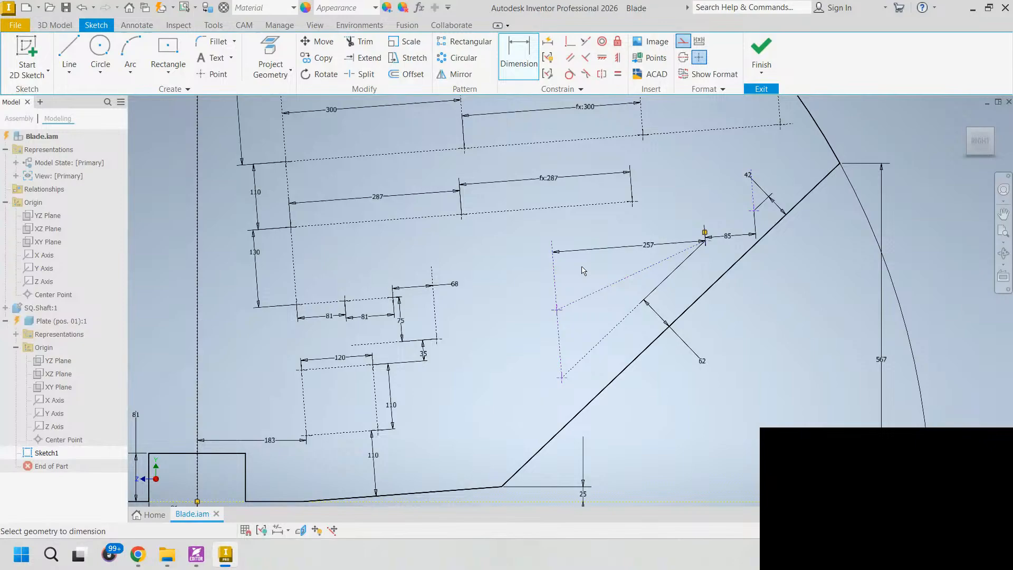
- Dimension the triangle's lowest corner 151 mm from the plate's sloping lower edge
{"action": "middle_click_drag", "start_coordinate": [528, 358], "coordinate": [541, 260]}
{"action": "left_click", "coordinate": [487, 404]}
{"action": "left_click", "coordinate": [491, 352]}
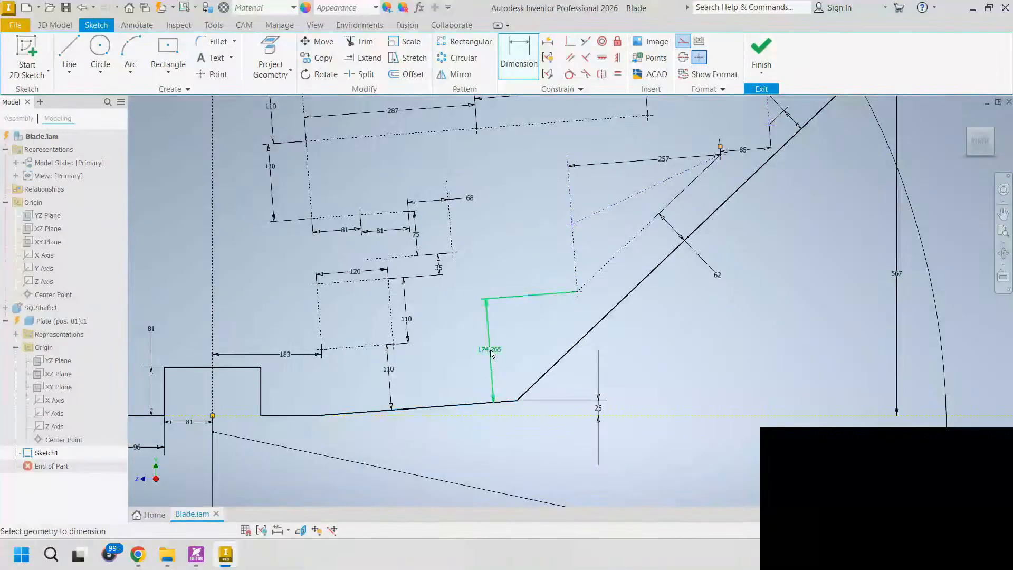
{"action": "left_click", "coordinate": [492, 347]}
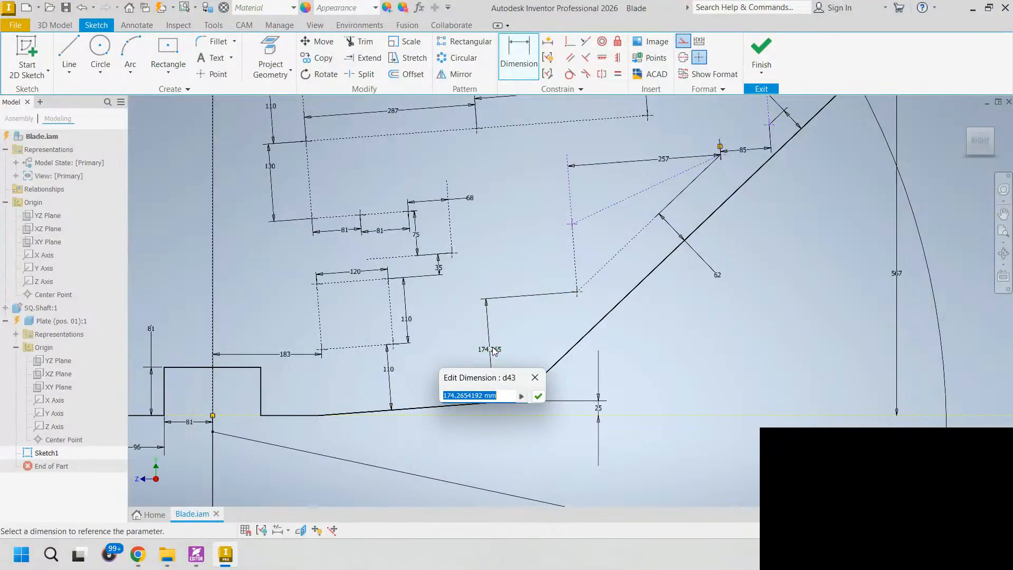
{"action": "type", "text": "151"}
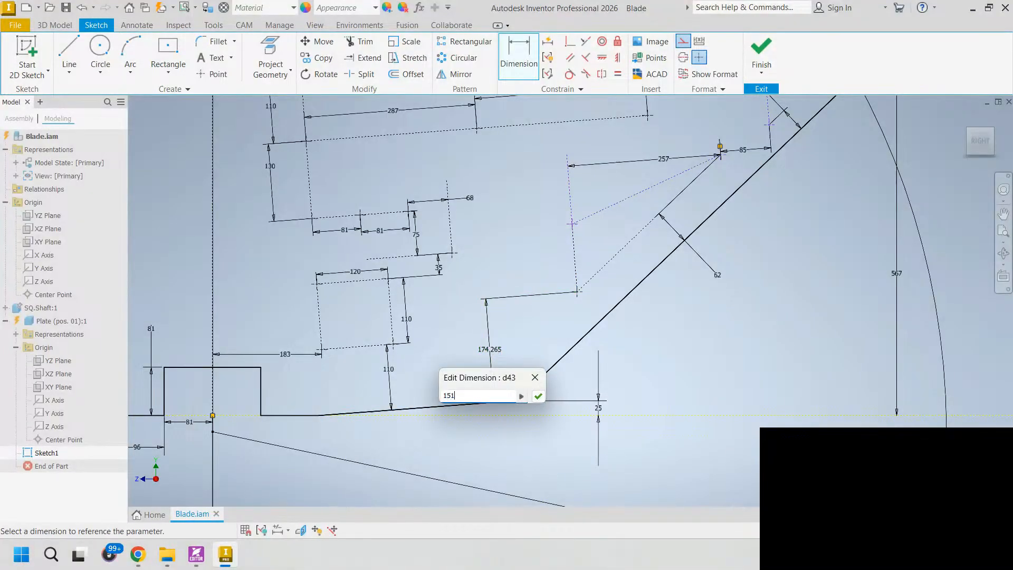
{"action": "key", "text": "Return"}
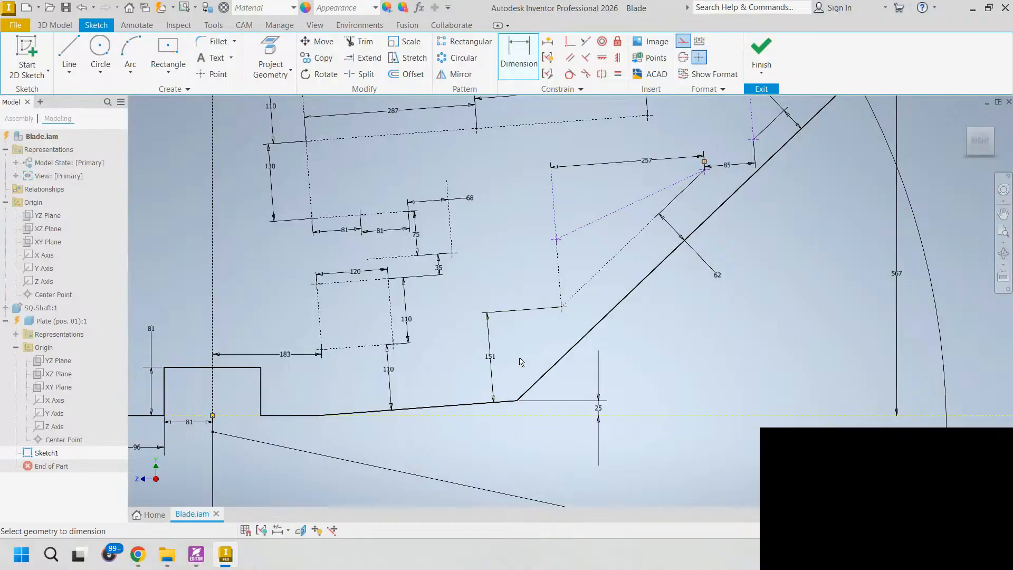
{"action": "key", "text": "Escape"}
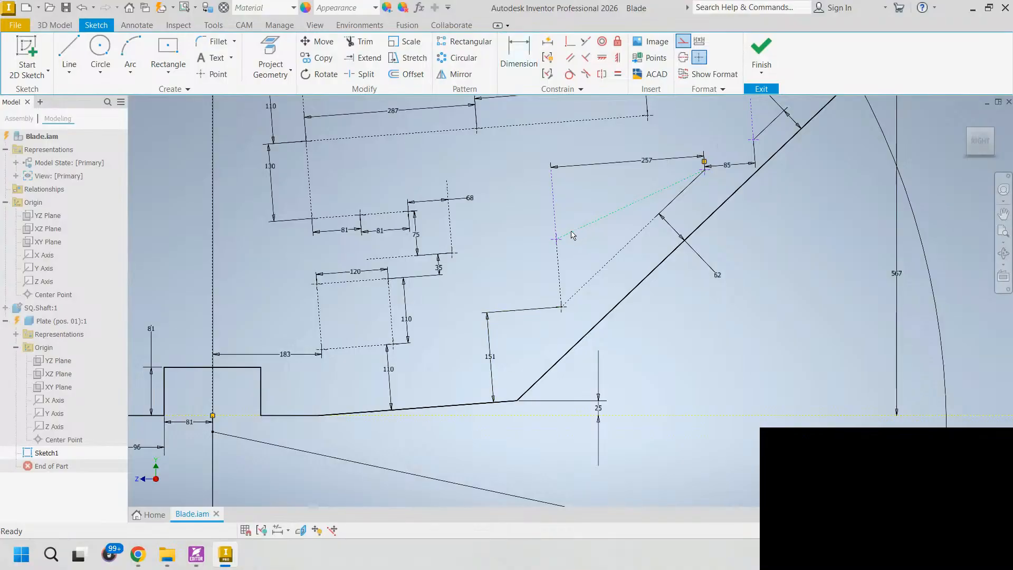
- Test the movement of the triangle's left corner and dimension it 40 mm from the line carrying the two 81 mm spacings
{"action": "left_click_drag", "start_coordinate": [557, 239], "coordinate": [535, 250]}
{"action": "mouse_move", "coordinate": [557, 251]}
{"action": "left_click", "coordinate": [526, 52]}
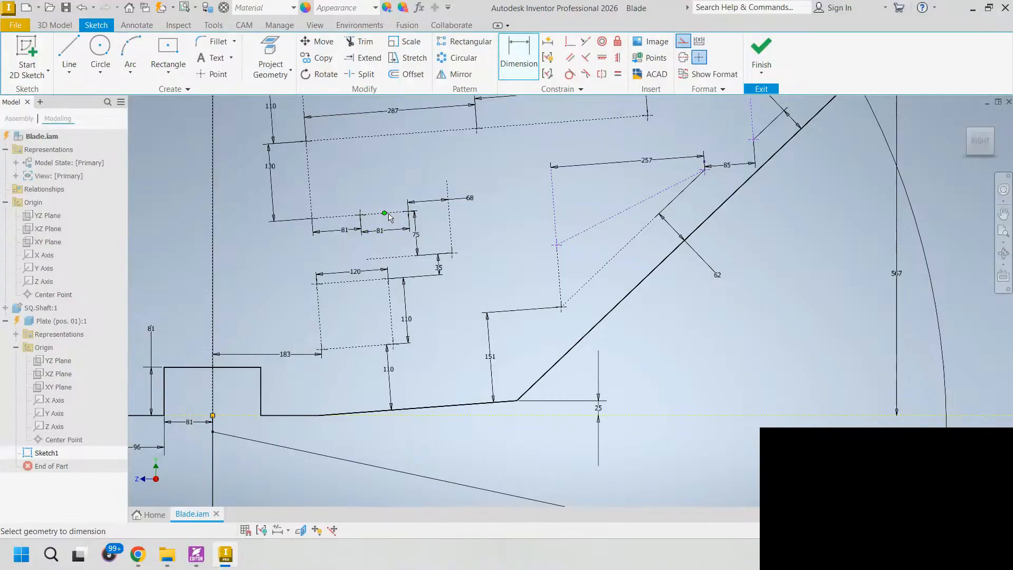
{"action": "mouse_move", "coordinate": [406, 235]}
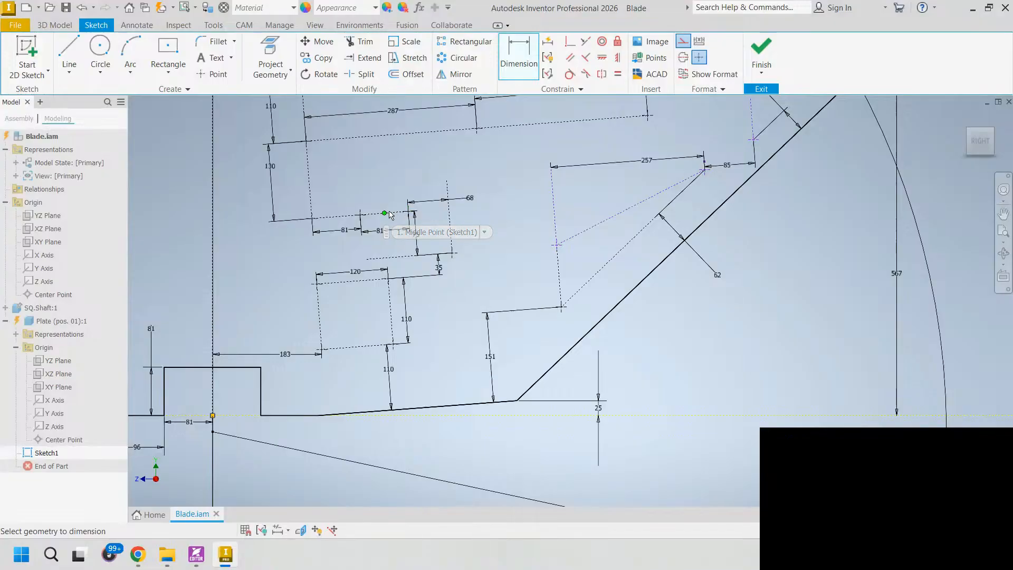
{"action": "left_click", "coordinate": [393, 215]}
{"action": "left_click", "coordinate": [557, 244]}
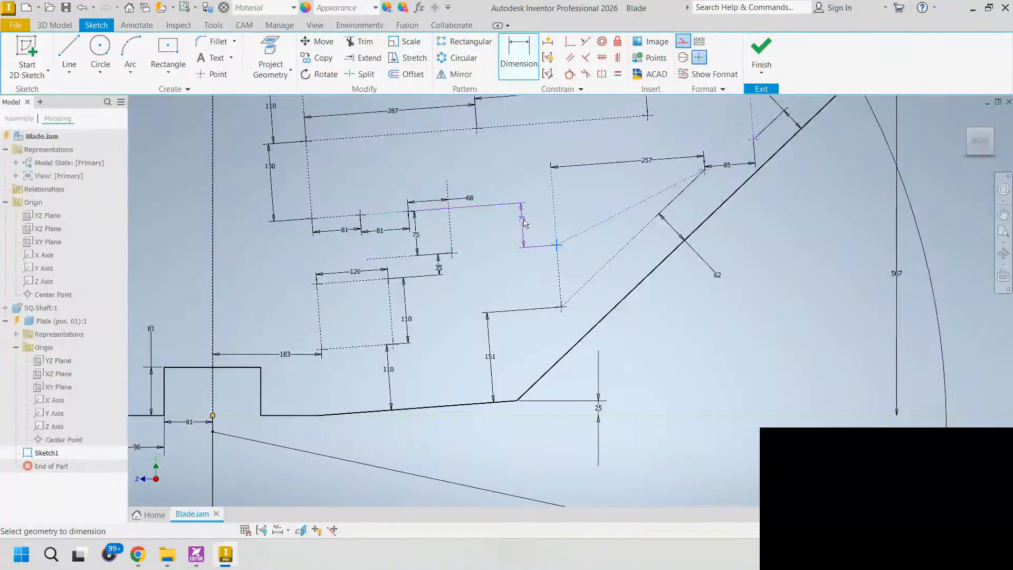
{"action": "left_click", "coordinate": [527, 226]}
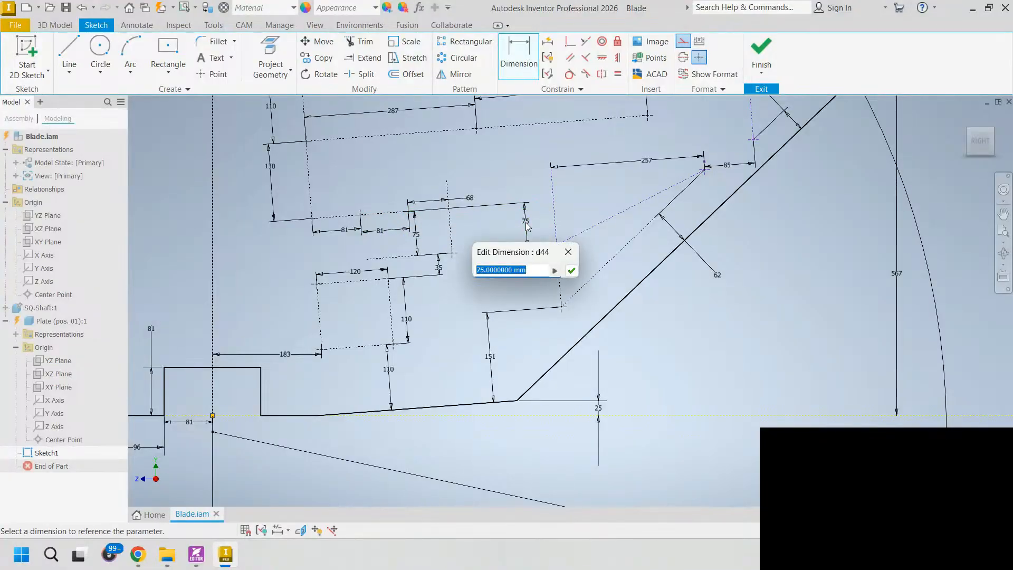
{"action": "type", "text": "40"}
{"action": "key", "text": "Return"}
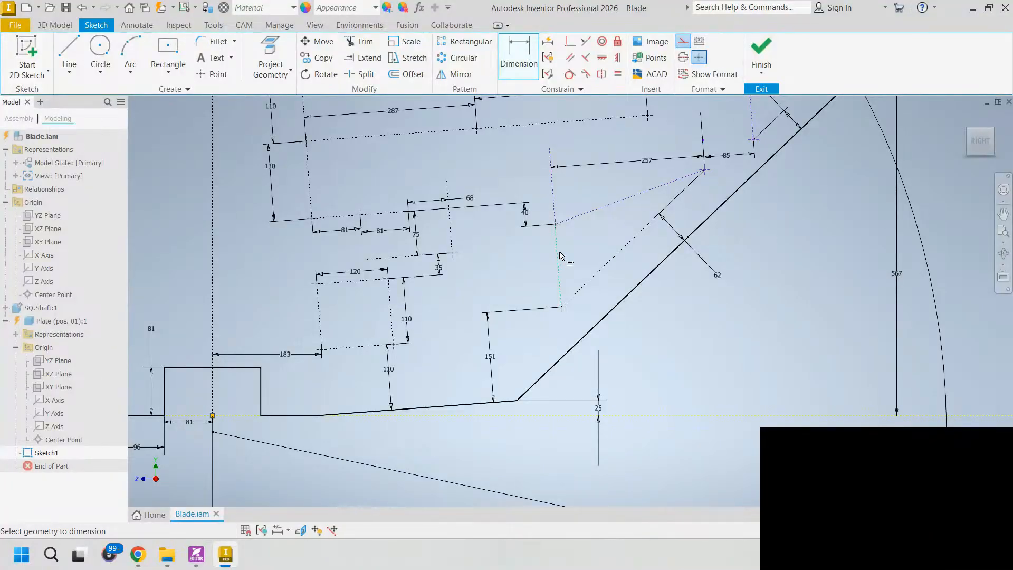
- Dimension the construction line above the triangle's left corner 170 mm from the upright line beside the 68 mm spacing
{"action": "left_click", "coordinate": [552, 186]}
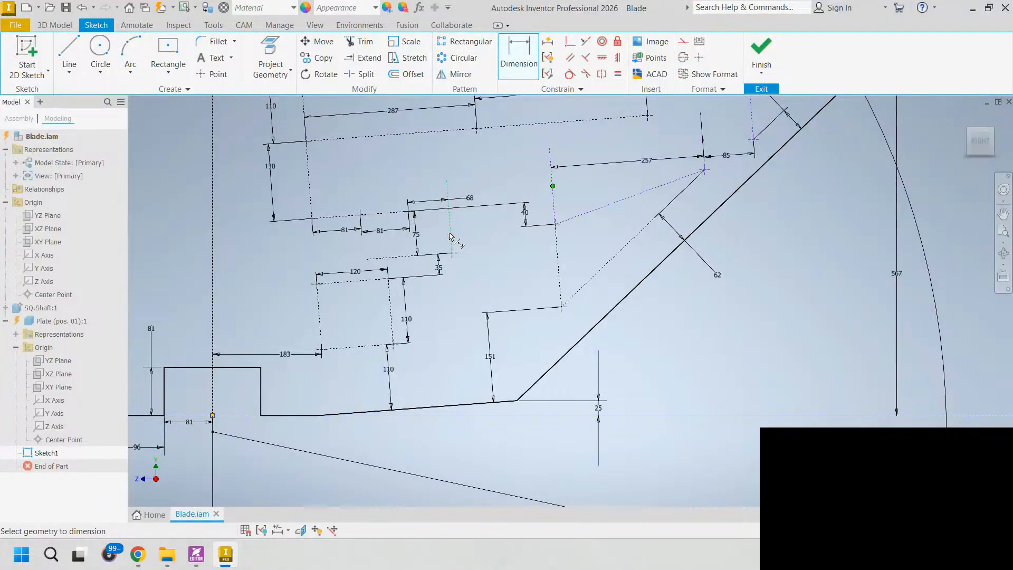
{"action": "left_click", "coordinate": [451, 234]}
{"action": "left_click", "coordinate": [492, 168]}
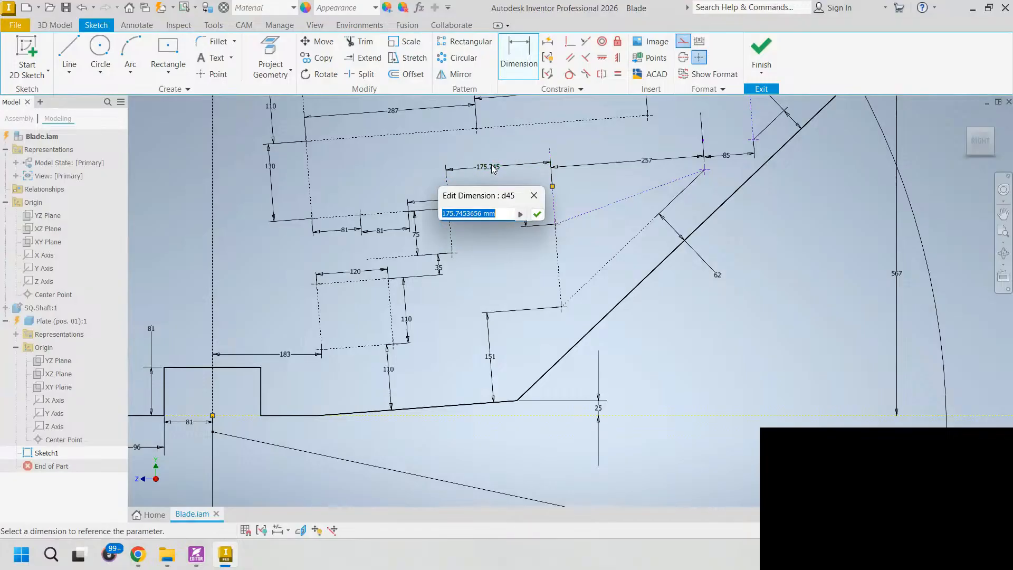
{"action": "type", "text": "170"}
{"action": "key", "text": "Return"}
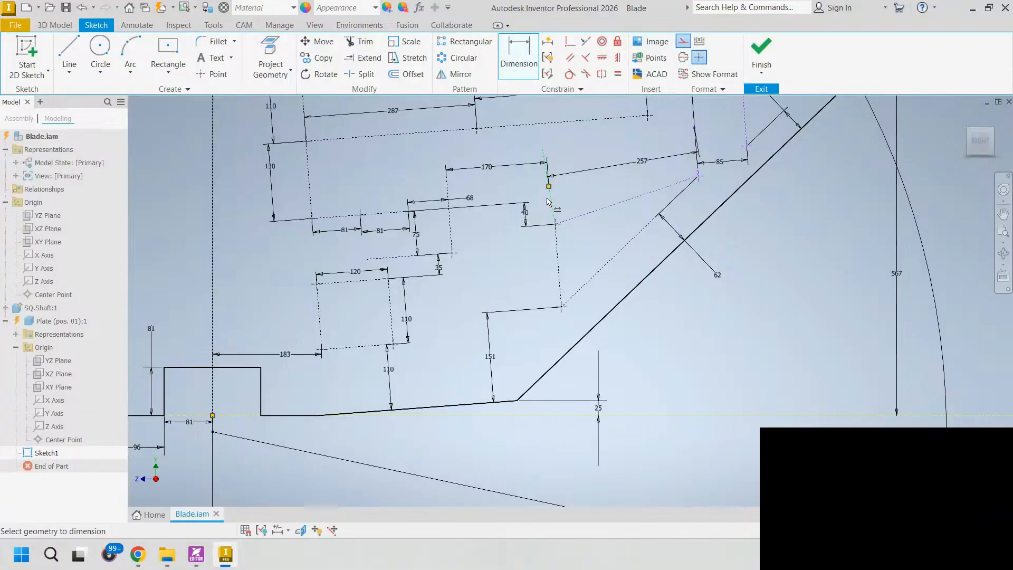
{"action": "key", "text": "Escape"}
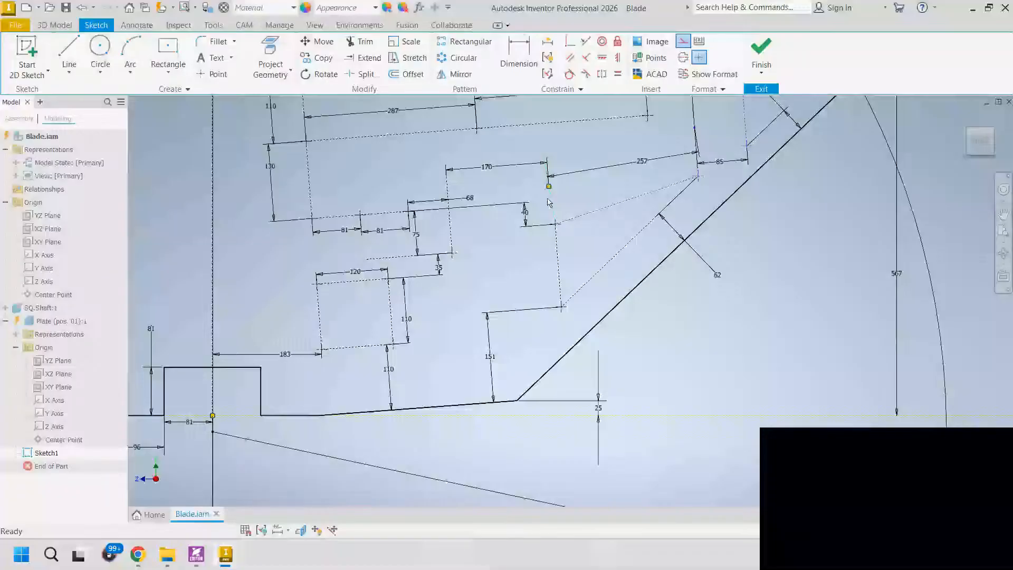
- Test the movement of the triangle's upper-right corner and delete the 85 mm and 257 mm dimensions beside it
{"action": "mouse_move", "coordinate": [698, 177]}
{"action": "left_mouse_down"}
{"action": "mouse_move", "coordinate": [712, 163]}
{"action": "mouse_move", "coordinate": [686, 184]}
{"action": "mouse_move", "coordinate": [699, 175]}
{"action": "left_mouse_up"}
{"action": "scroll", "coordinate": [690, 170], "scroll_direction": "up", "scroll_amount": 3}
{"action": "left_click", "coordinate": [742, 154]}
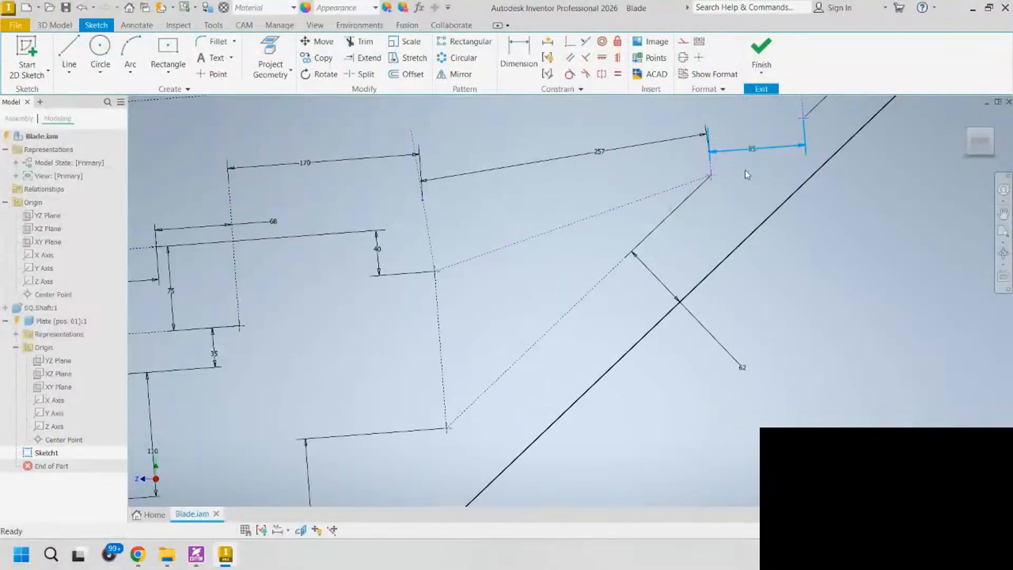
{"action": "key", "text": "Delete"}
{"action": "middle_click_drag", "start_coordinate": [745, 170], "coordinate": [717, 203]}
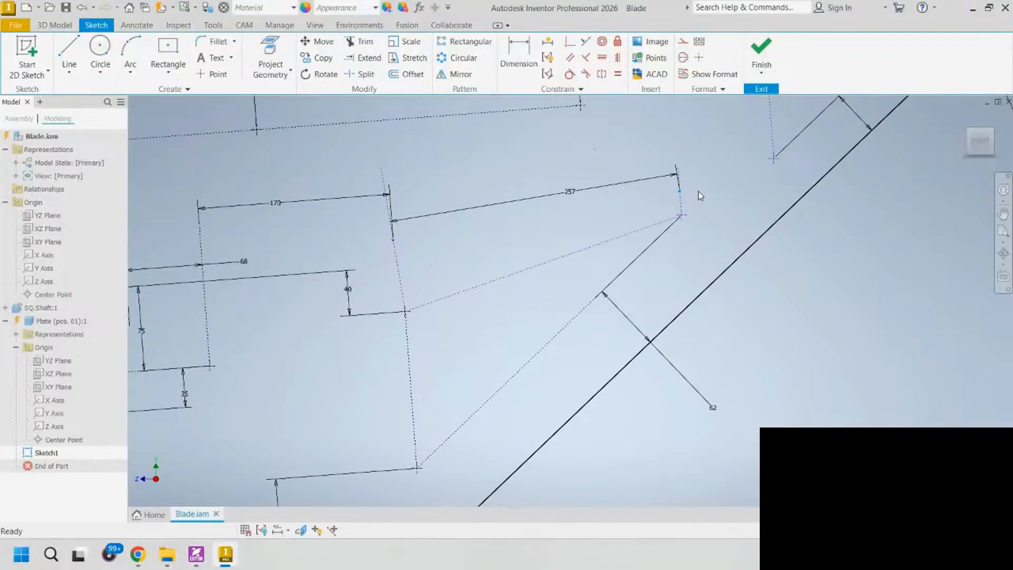
{"action": "left_click", "coordinate": [680, 194]}
{"action": "left_click", "coordinate": [603, 189]}
{"action": "key", "text": "Delete"}
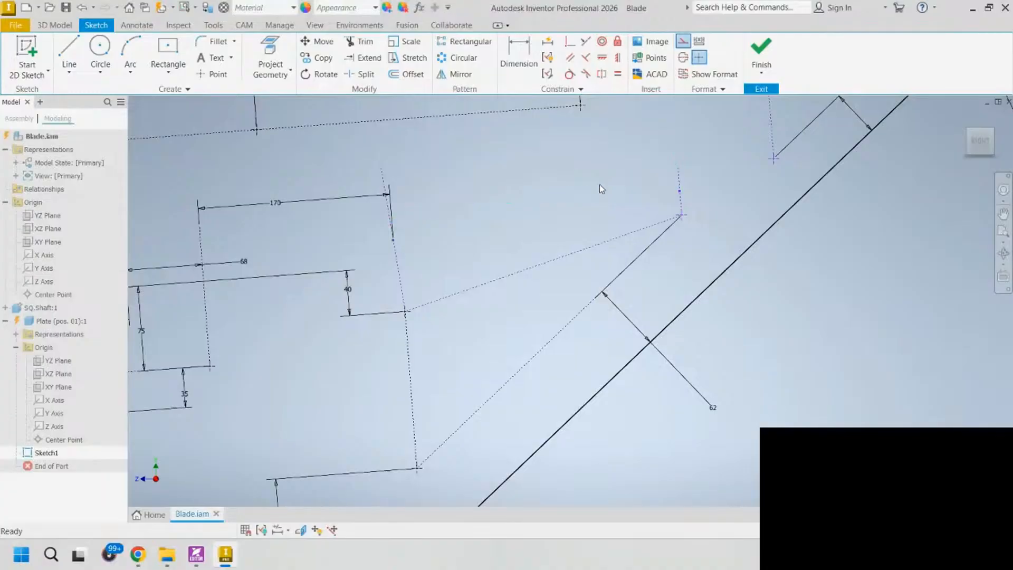
- Try to make the construction lines rising from the triangle's left and upper-right corners parallel
{"action": "left_click", "coordinate": [517, 59]}
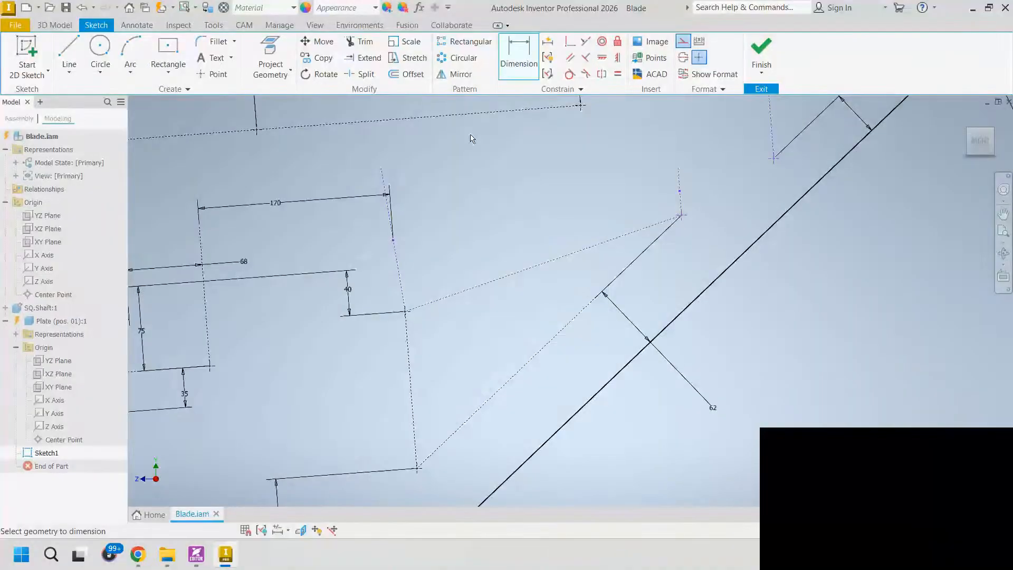
{"action": "left_click", "coordinate": [683, 210]}
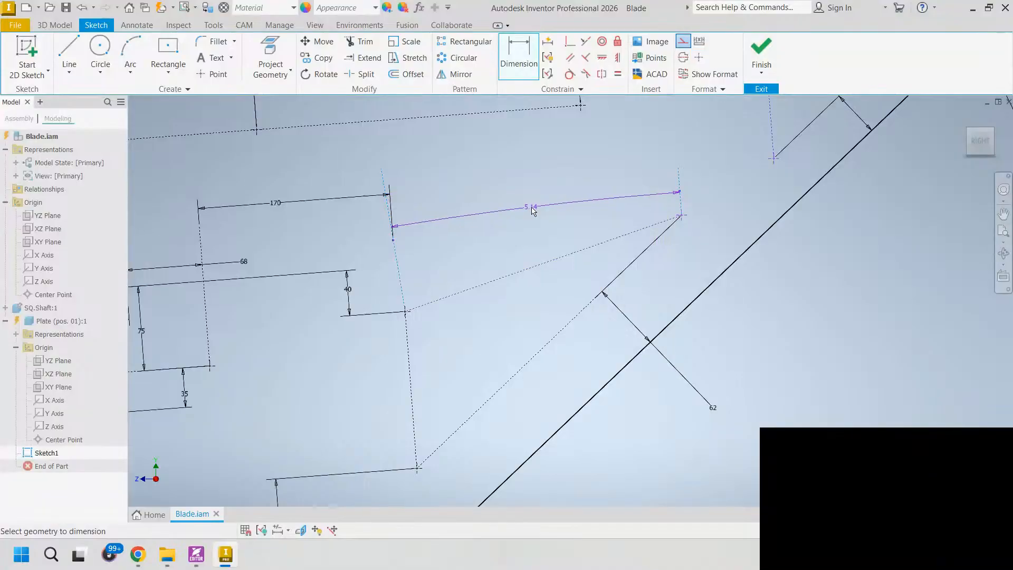
{"action": "key", "text": "Escape"}
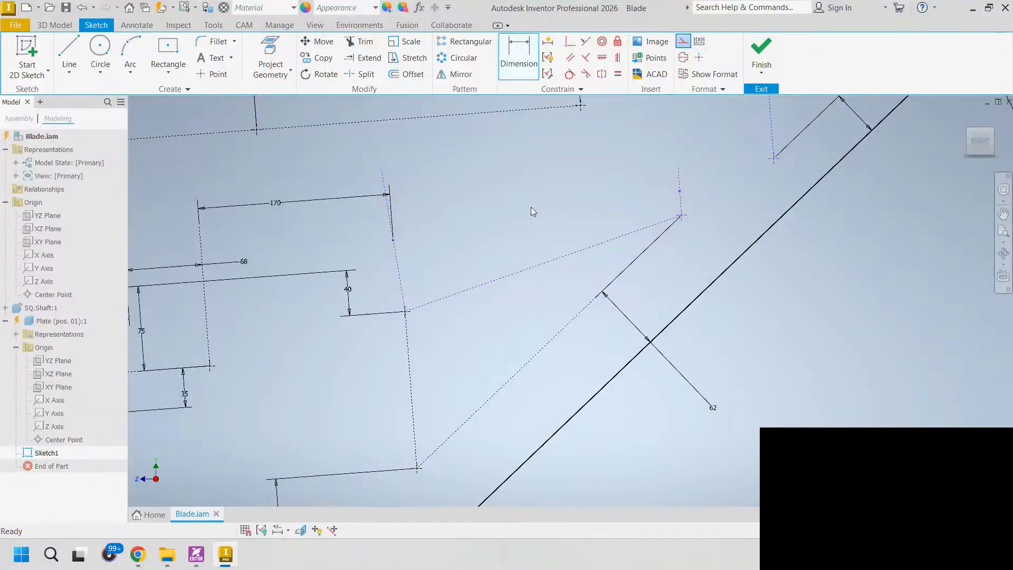
{"action": "scroll", "coordinate": [531, 187], "scroll_direction": "down", "scroll_amount": 3}
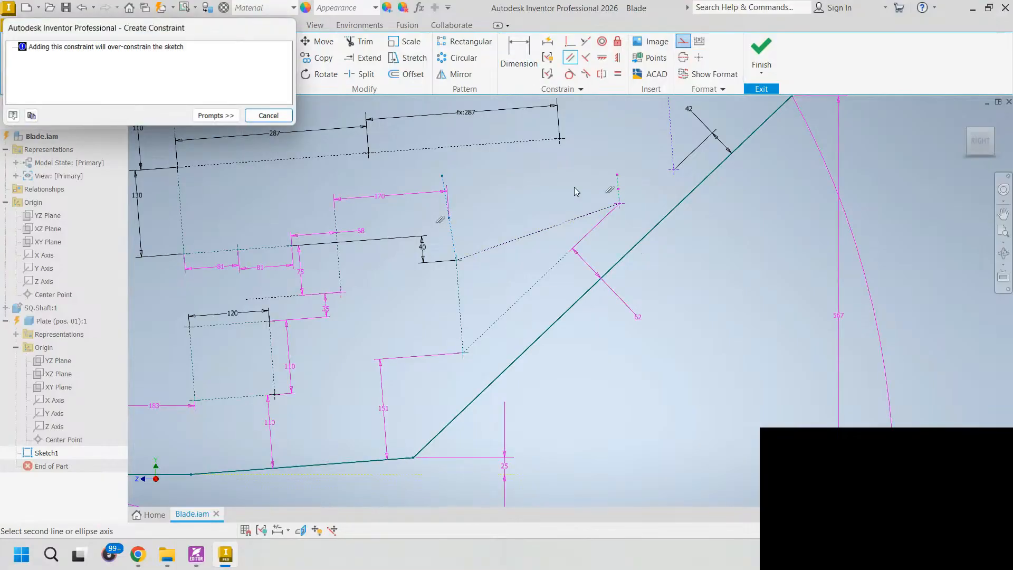
{"action": "key", "text": "Escape"}
{"action": "key", "text": "Escape"}
- Delete the 170 mm dimension and swing the construction line above the triangle's left corner to test its freedom
{"action": "left_click", "coordinate": [448, 216]}
{"action": "key", "text": "Delete"}
{"action": "left_click_drag", "start_coordinate": [450, 212], "coordinate": [464, 204]}
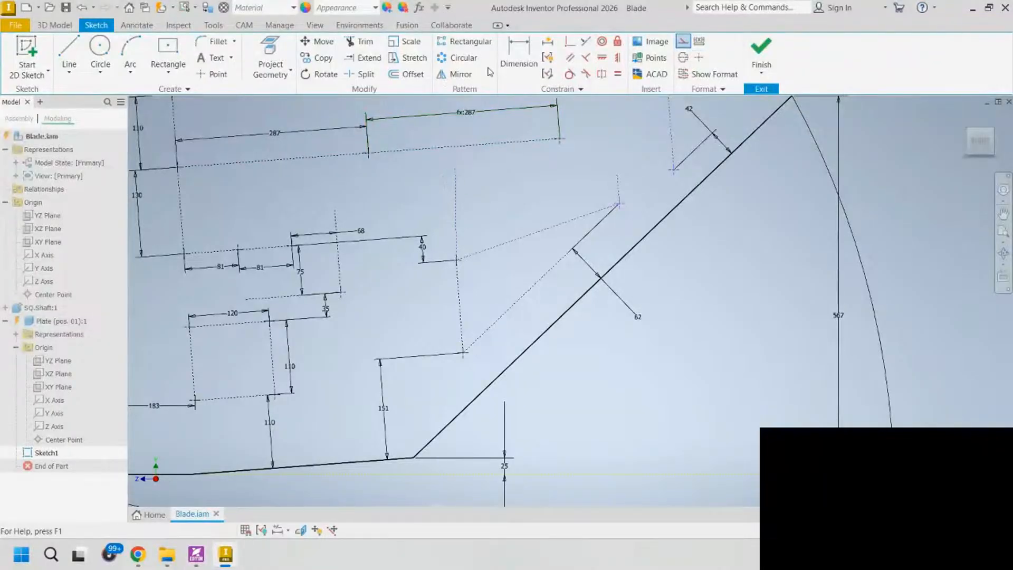
- Make the triangle's left-corner construction line parallel to the upright line beside the 68 mm spacing, and lengthen the upper-right corner's line upward
{"action": "left_click", "coordinate": [570, 57]}
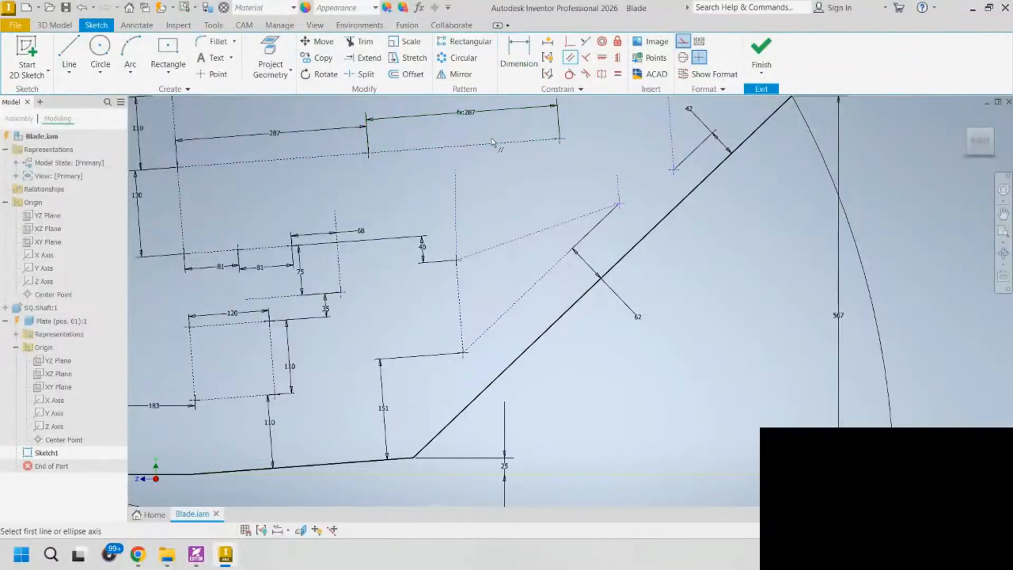
{"action": "left_click", "coordinate": [457, 214]}
{"action": "left_click", "coordinate": [337, 222]}
{"action": "left_click", "coordinate": [618, 188]}
{"action": "left_click", "coordinate": [452, 198]}
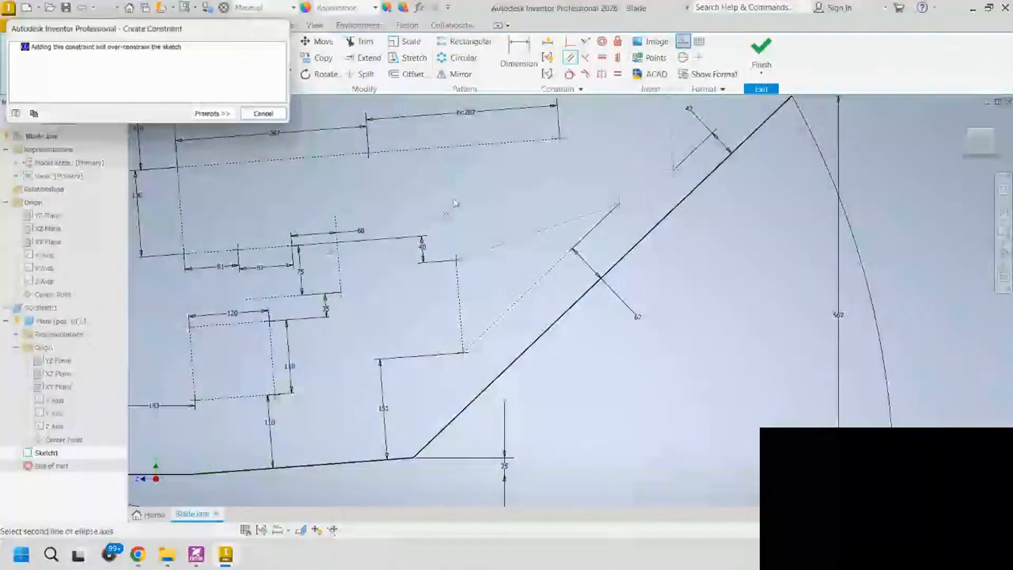
{"action": "key", "text": "Escape"}
{"action": "mouse_move", "coordinate": [611, 180]}
{"action": "left_mouse_down"}
{"action": "mouse_move", "coordinate": [605, 169]}
{"action": "mouse_move", "coordinate": [608, 182]}
{"action": "mouse_move", "coordinate": [624, 175]}
{"action": "mouse_move", "coordinate": [616, 162]}
{"action": "left_mouse_up"}
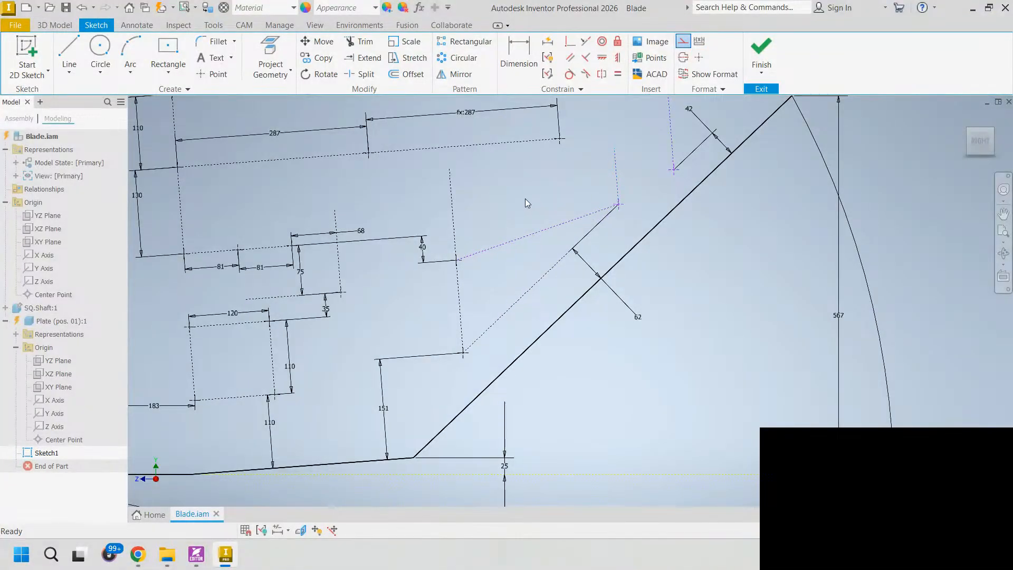
- Dimension the two parallel construction lines above the triangle's left and upper-right corners 257 mm apart
{"action": "left_click", "coordinate": [519, 58]}
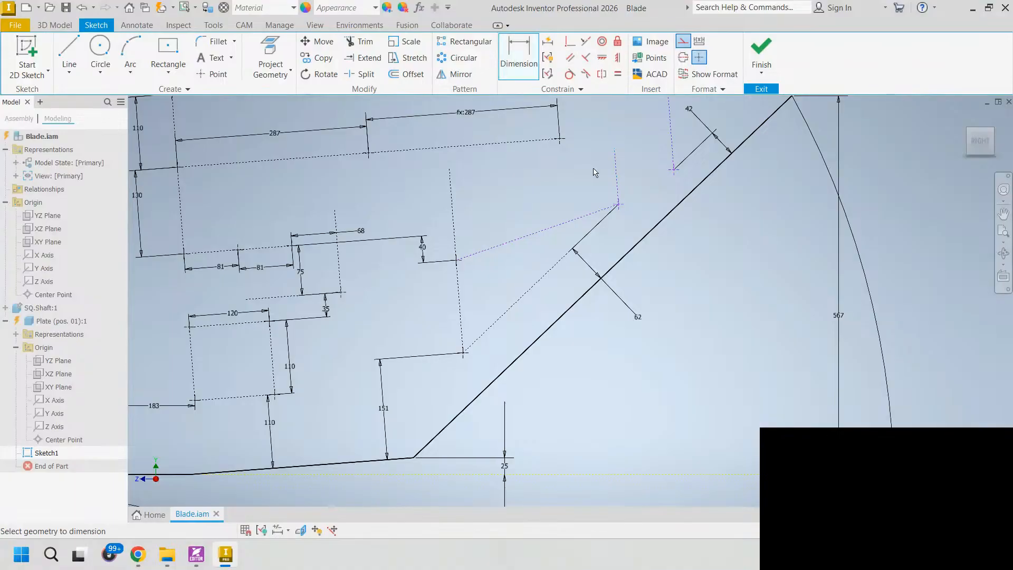
{"action": "key", "text": "Escape"}
{"action": "left_click", "coordinate": [533, 62]}
{"action": "left_click", "coordinate": [617, 191]}
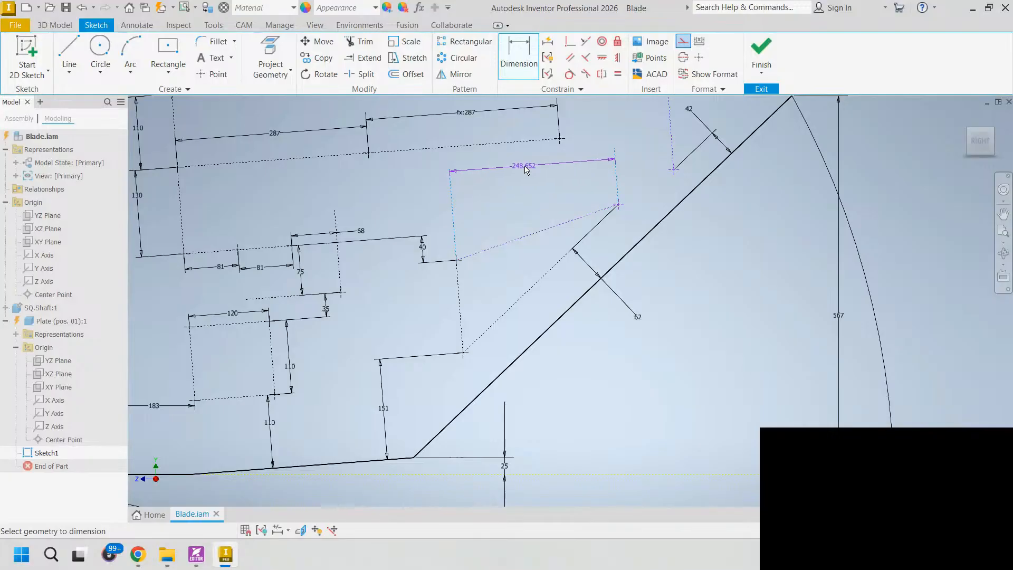
{"action": "left_click", "coordinate": [514, 201]}
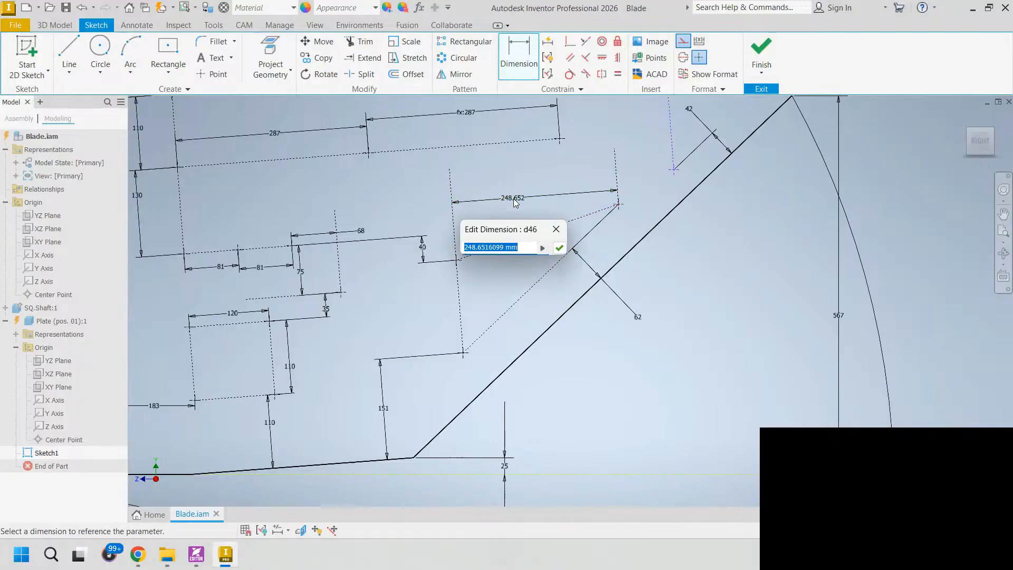
{"action": "type", "text": "257"}
{"action": "key", "text": "Return"}
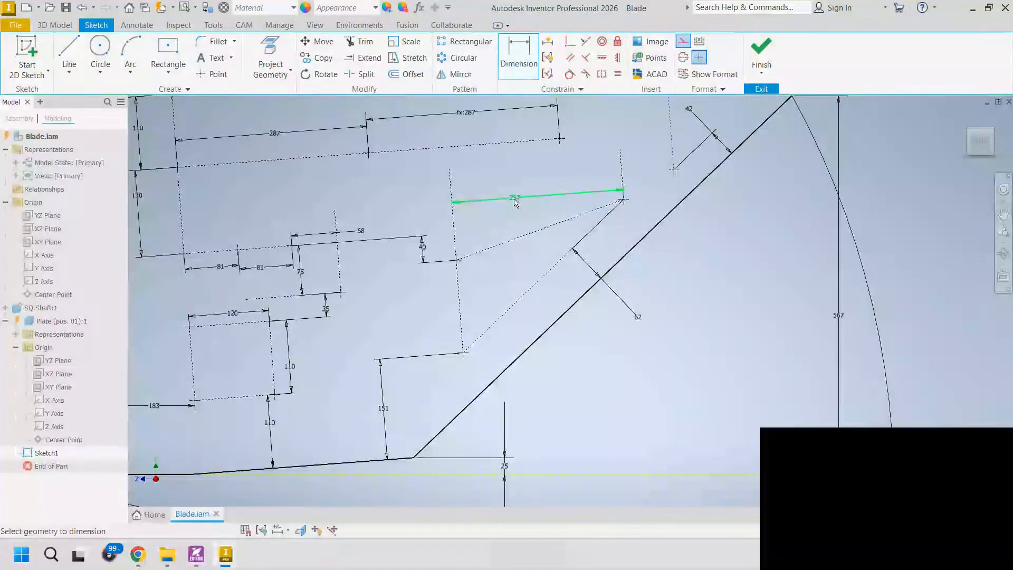
- Dimension the line above the triangle's upper-right corner 85 mm from the construction line of the point 42 mm off the slanted edge
{"action": "middle_click_drag", "start_coordinate": [631, 189], "coordinate": [603, 237]}
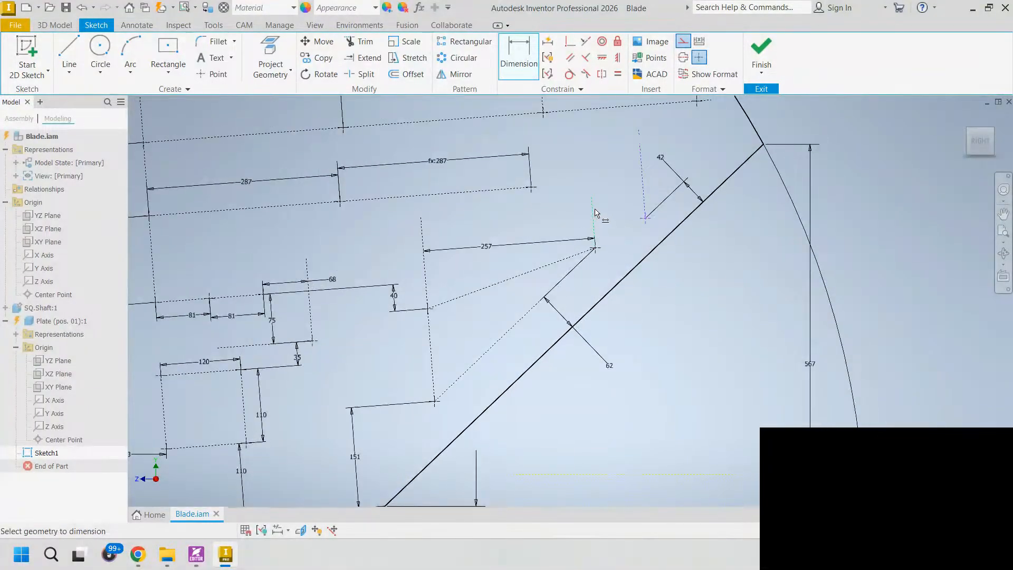
{"action": "left_click", "coordinate": [595, 211]}
{"action": "left_click", "coordinate": [520, 62]}
{"action": "left_click", "coordinate": [520, 62]}
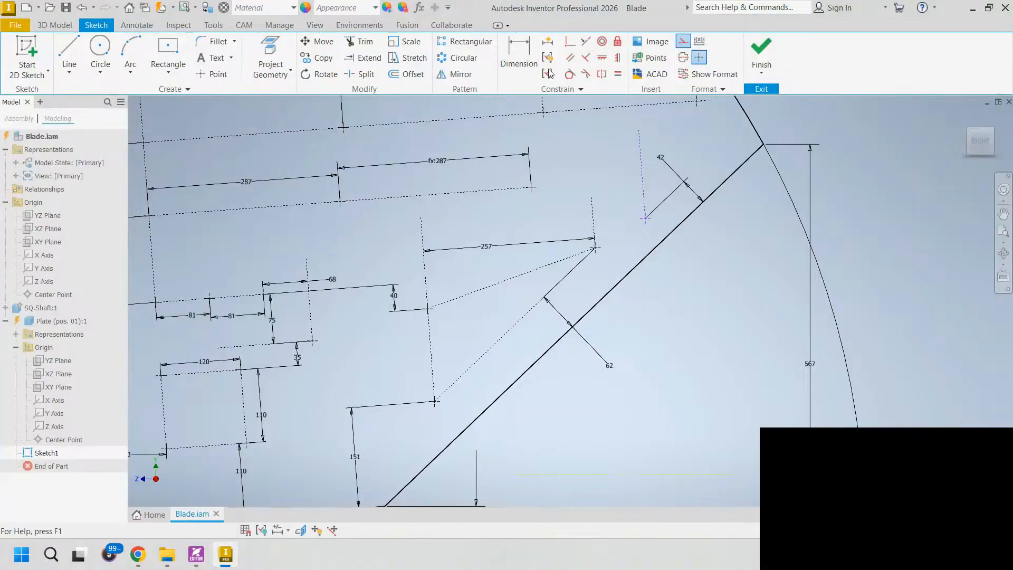
{"action": "left_click", "coordinate": [643, 196]}
{"action": "left_click", "coordinate": [593, 227]}
{"action": "left_click", "coordinate": [617, 212]}
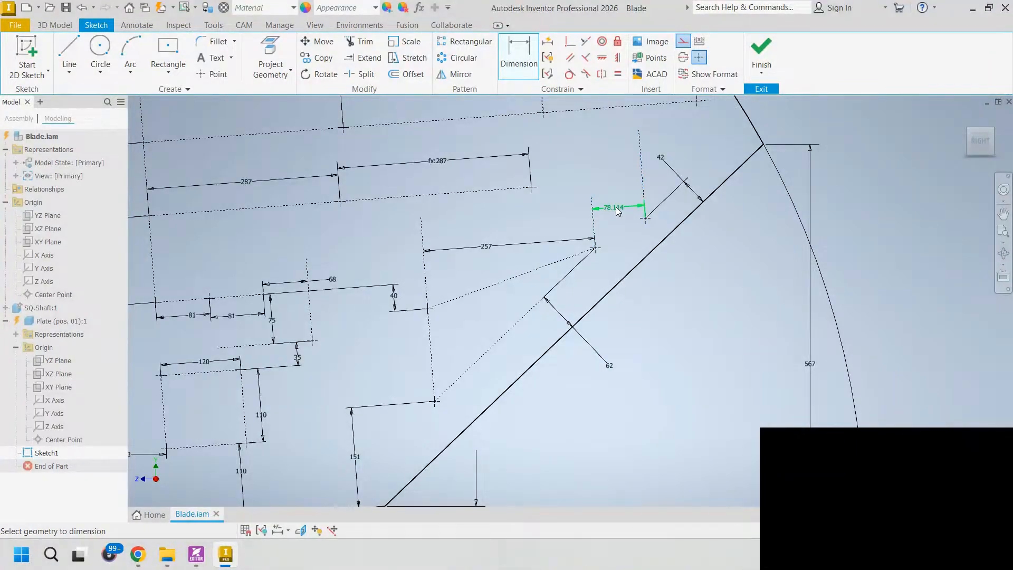
{"action": "type", "text": "85"}
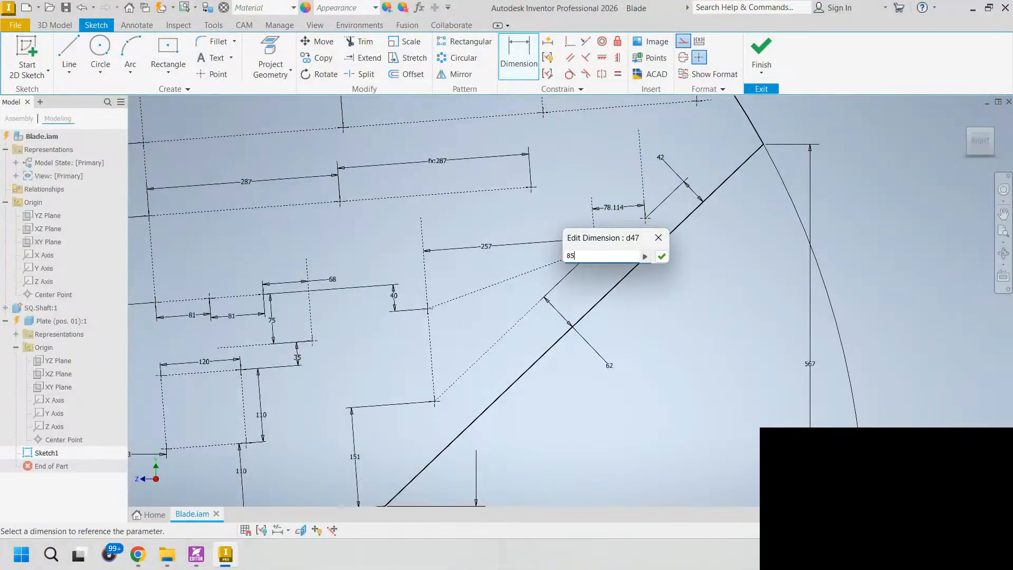
{"action": "key", "text": "Return"}
- Check the whole plate sketch and finish it
{"action": "scroll", "coordinate": [616, 207], "scroll_direction": "down", "scroll_amount": 3}
{"action": "middle_click_drag", "start_coordinate": [551, 334], "coordinate": [610, 332]}
{"action": "scroll", "coordinate": [651, 243], "scroll_direction": "up", "scroll_amount": 1}
{"action": "middle_click_drag", "start_coordinate": [635, 233], "coordinate": [651, 315]}
{"action": "scroll", "coordinate": [651, 316], "scroll_direction": "down", "scroll_amount": 2}
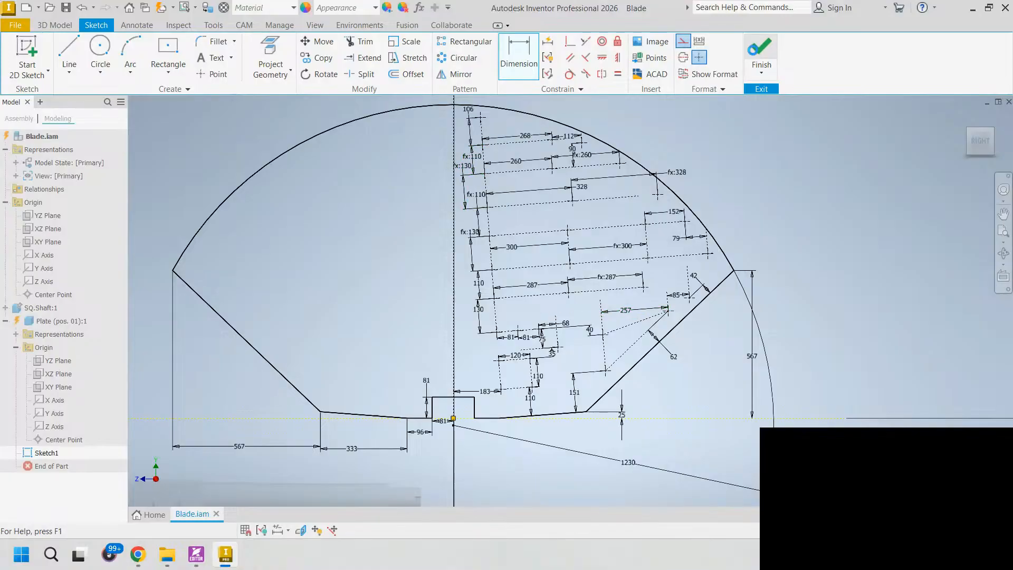
- Extrude the plate profile symmetrically about the sketch plane with a distance of 12 mm
{"action": "scroll", "coordinate": [641, 166], "scroll_direction": "down", "scroll_amount": 8}
{"action": "middle_click_drag", "start_coordinate": [633, 180], "coordinate": [585, 285]}
{"action": "middle_click_drag", "start_coordinate": [580, 215], "coordinate": [512, 328]}
{"action": "middle_click_drag", "start_coordinate": [497, 261], "coordinate": [489, 294]}
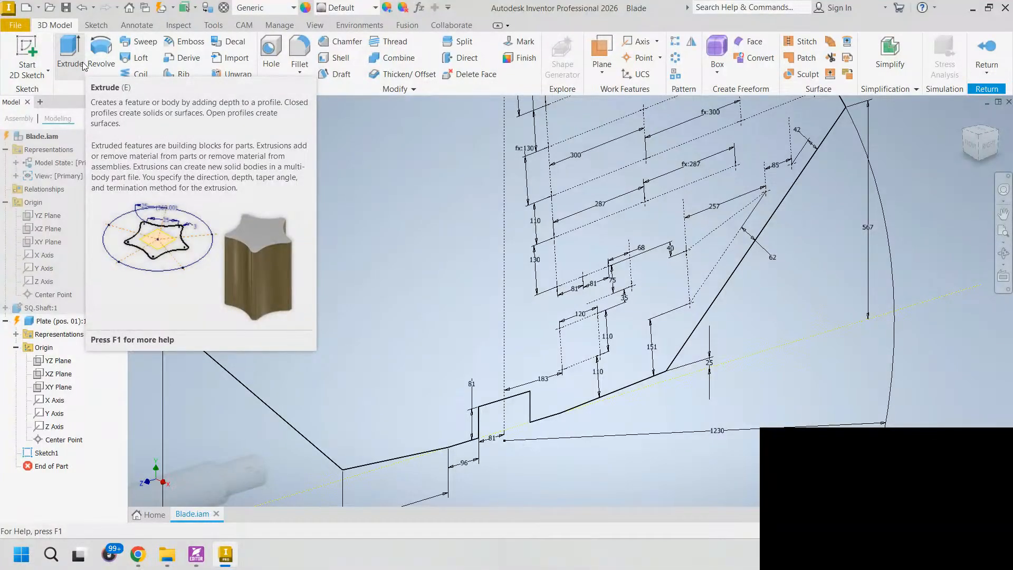
{"action": "left_click", "coordinate": [83, 65]}
{"action": "left_click", "coordinate": [242, 208]}
{"action": "type", "text": "1"}
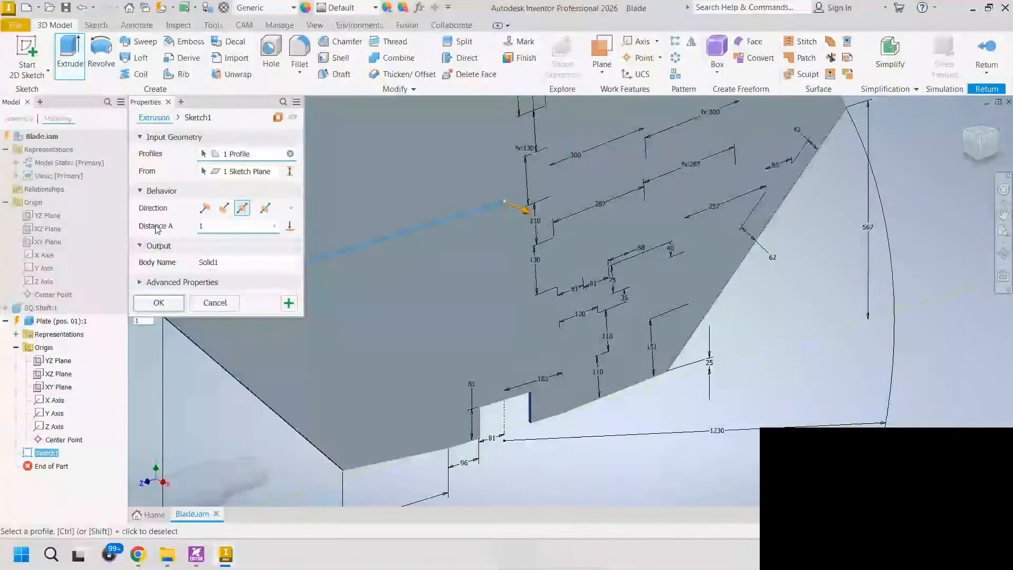
{"action": "type", "text": "0"}
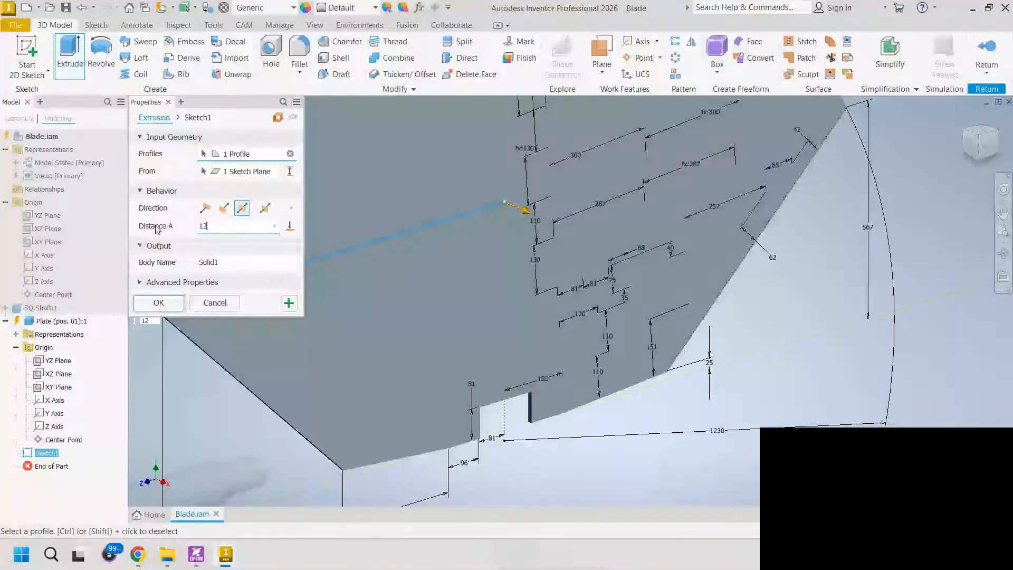
{"action": "left_click", "coordinate": [158, 302]}
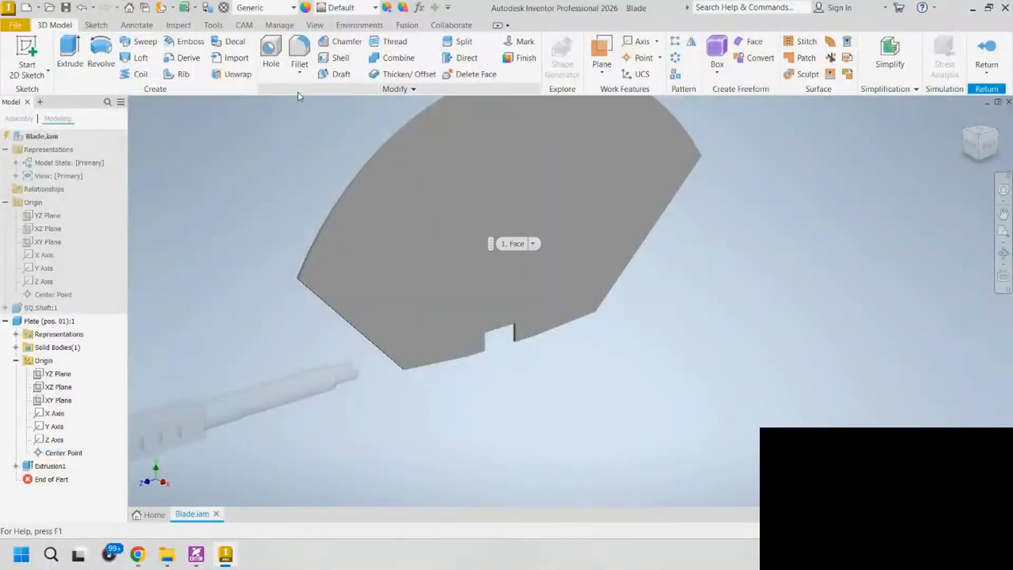
- Share Sketch1 from the plate's extrusion so its points are available for holes
{"action": "left_click", "coordinate": [271, 56]}
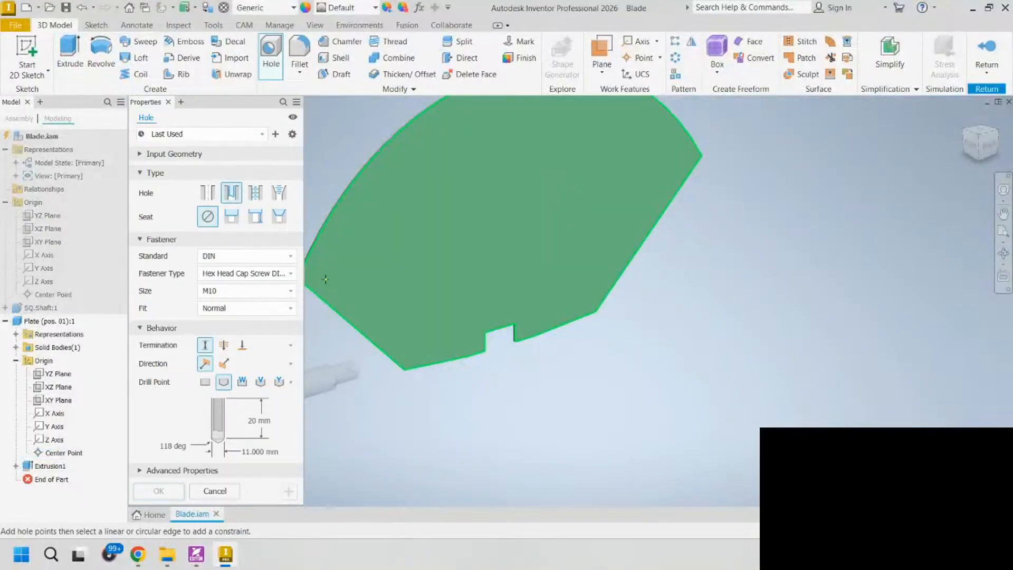
{"action": "left_click", "coordinate": [16, 466]}
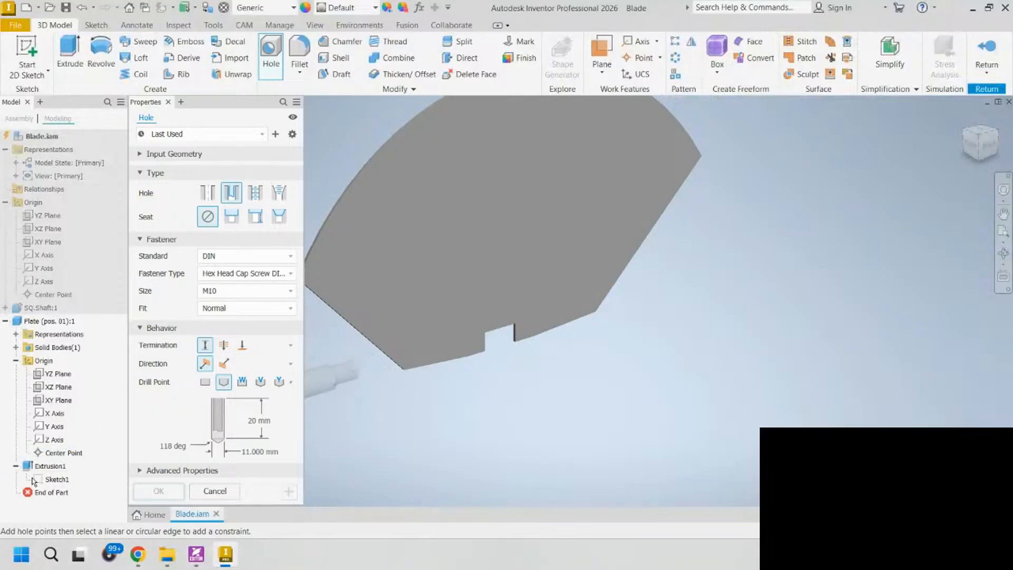
{"action": "left_click", "coordinate": [227, 491]}
{"action": "left_click", "coordinate": [43, 479]}
{"action": "right_click", "coordinate": [42, 481]}
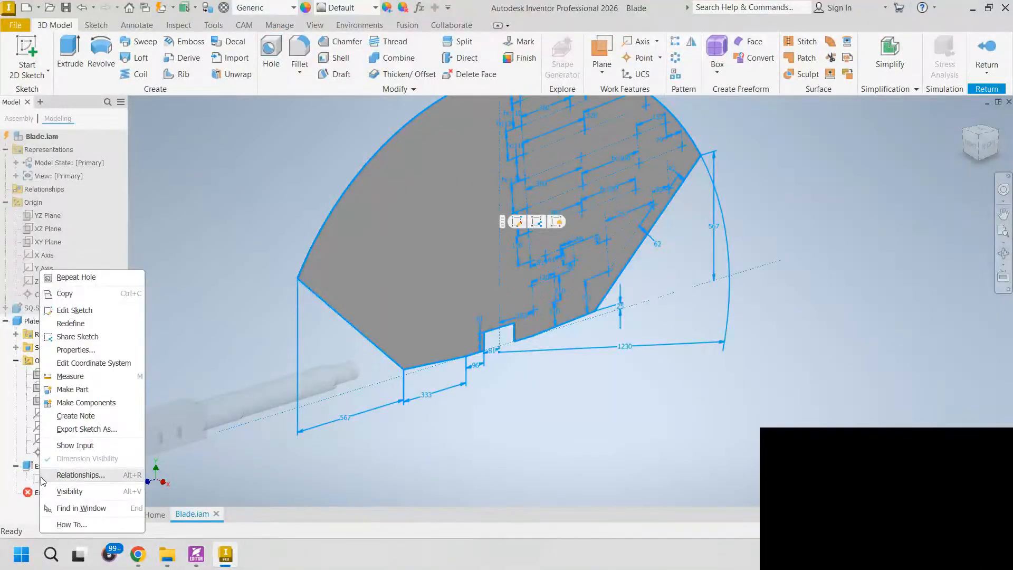
{"action": "left_click", "coordinate": [83, 346]}
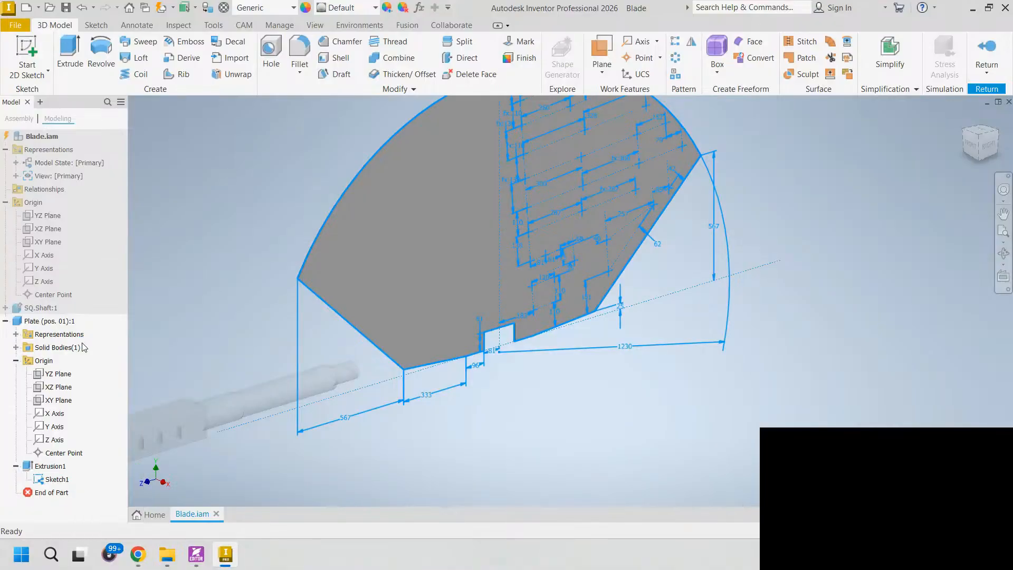
{"action": "left_click", "coordinate": [46, 467]}
{"action": "left_click", "coordinate": [189, 289]}
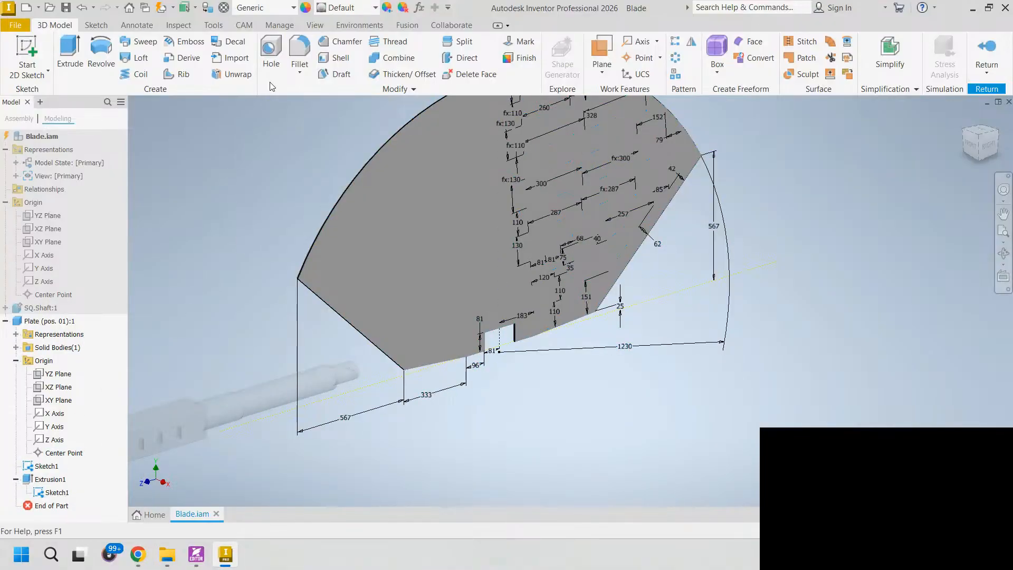
- Set up simple holes at all of the shared sketch's center points on the plate
{"action": "left_click", "coordinate": [272, 58]}
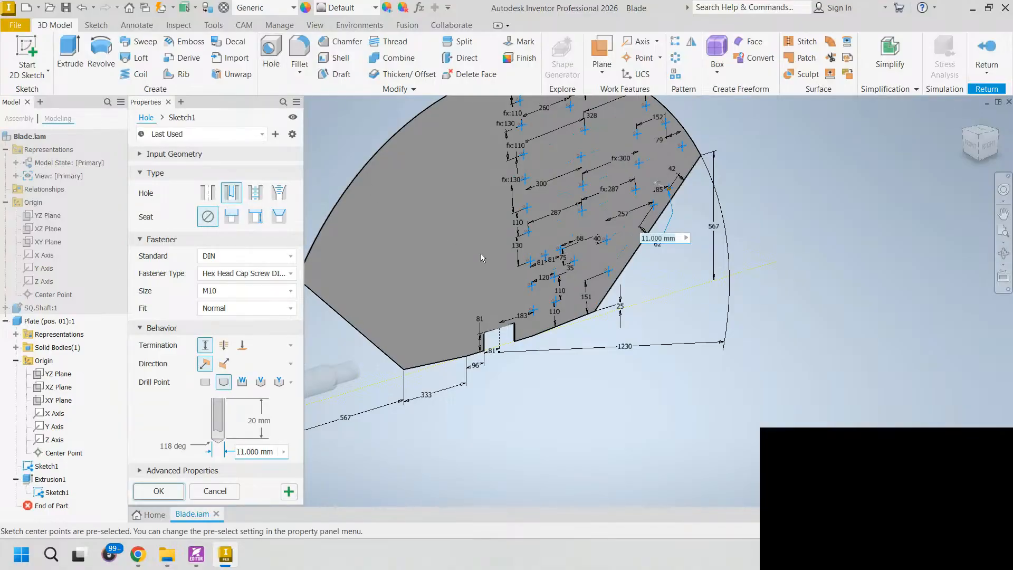
{"action": "scroll", "coordinate": [531, 287], "scroll_direction": "down", "scroll_amount": 3}
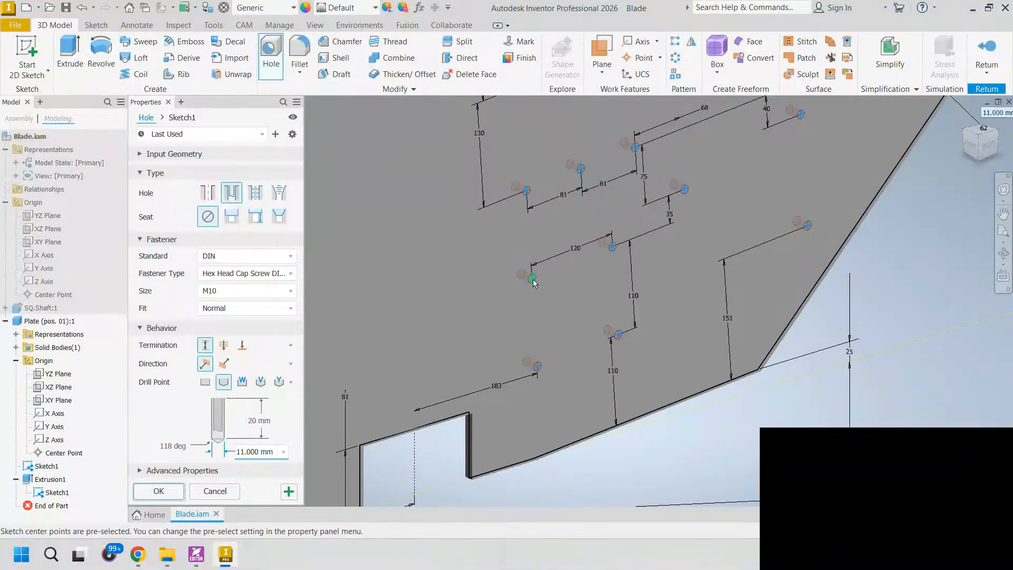
{"action": "left_click", "coordinate": [537, 366]}
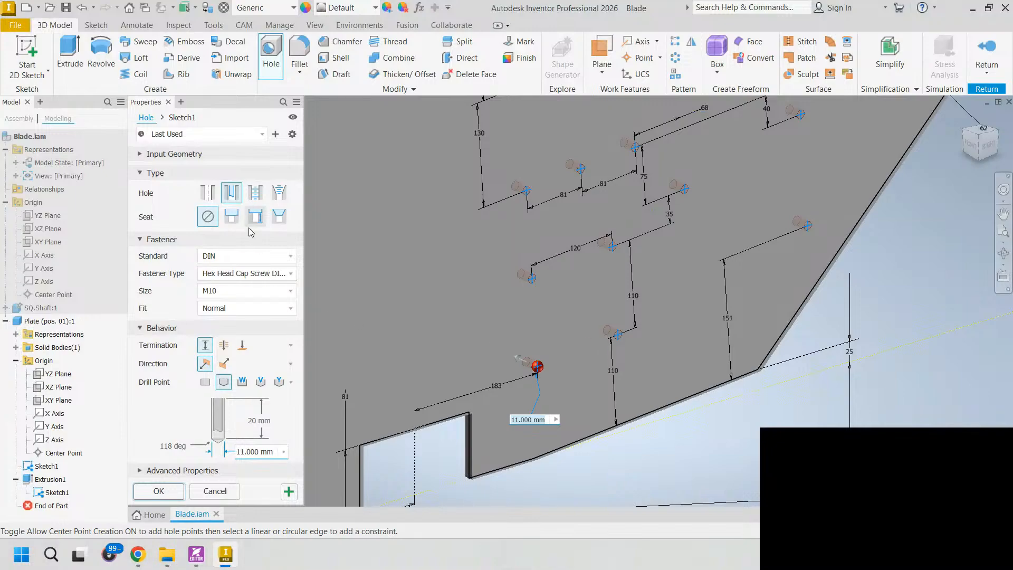
{"action": "left_click", "coordinate": [207, 192]}
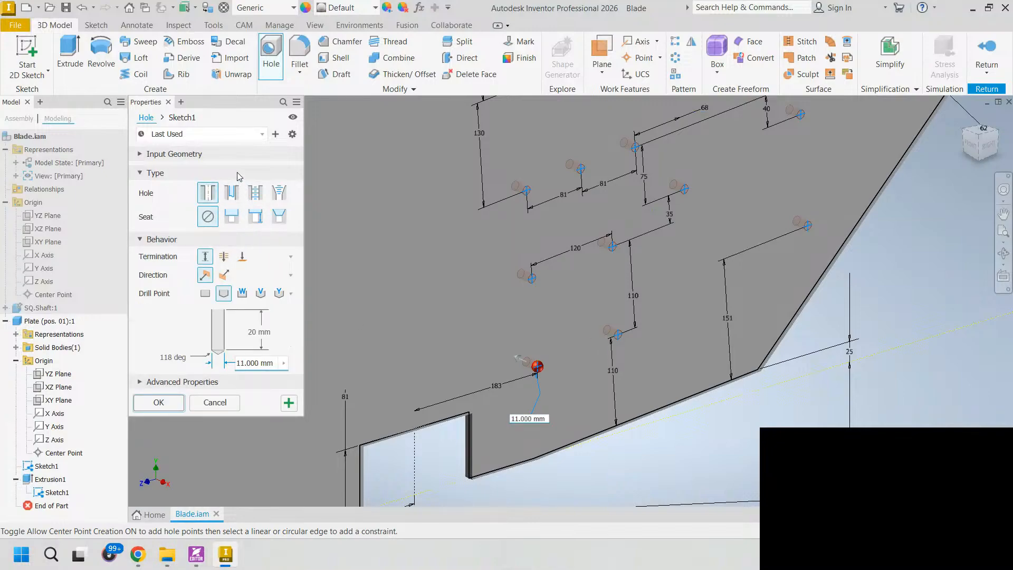
{"action": "left_click", "coordinate": [200, 157]}
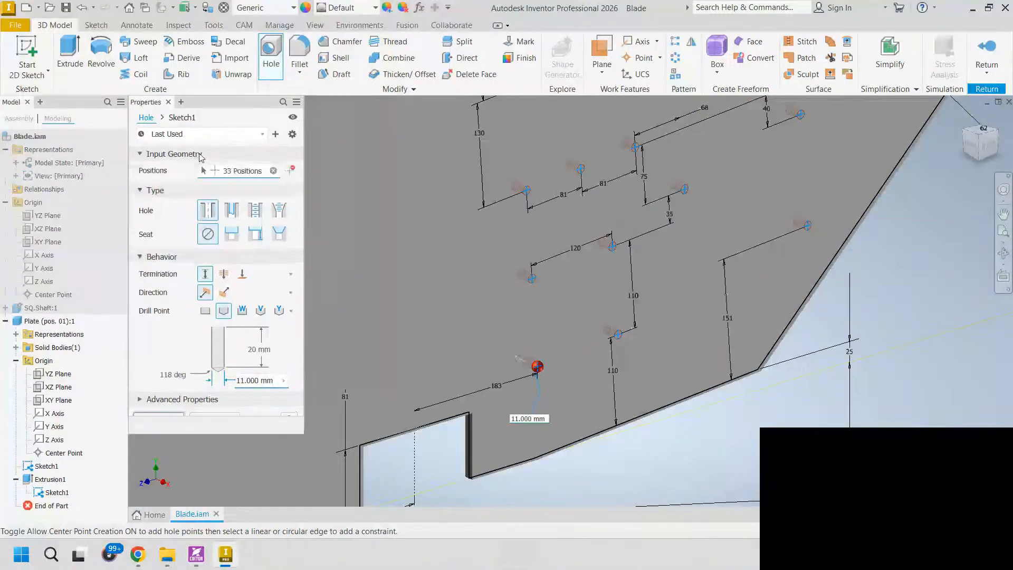
{"action": "scroll", "coordinate": [454, 226], "scroll_direction": "down", "scroll_amount": 5}
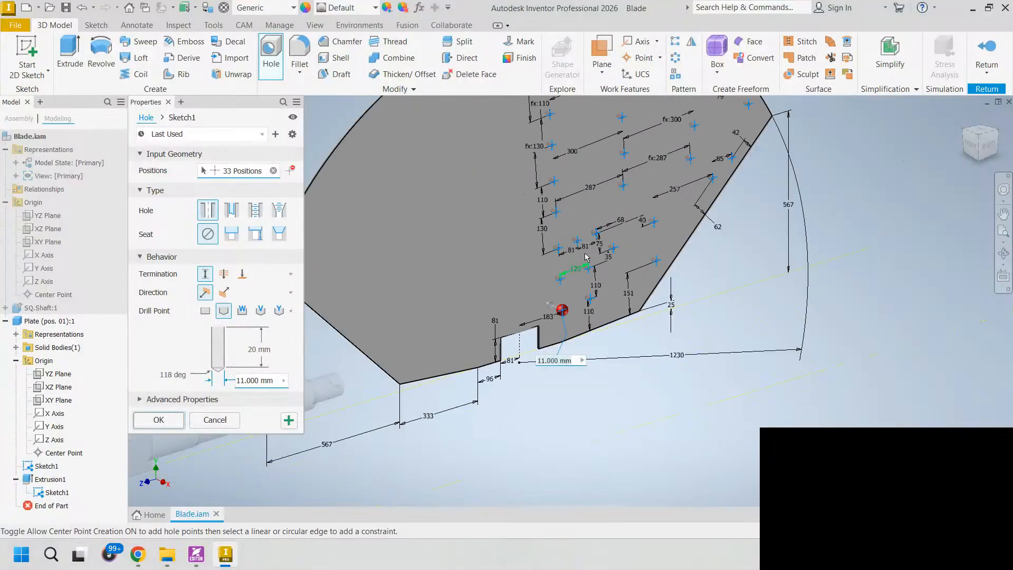
{"action": "scroll", "coordinate": [573, 168], "scroll_direction": "up", "scroll_amount": 3}
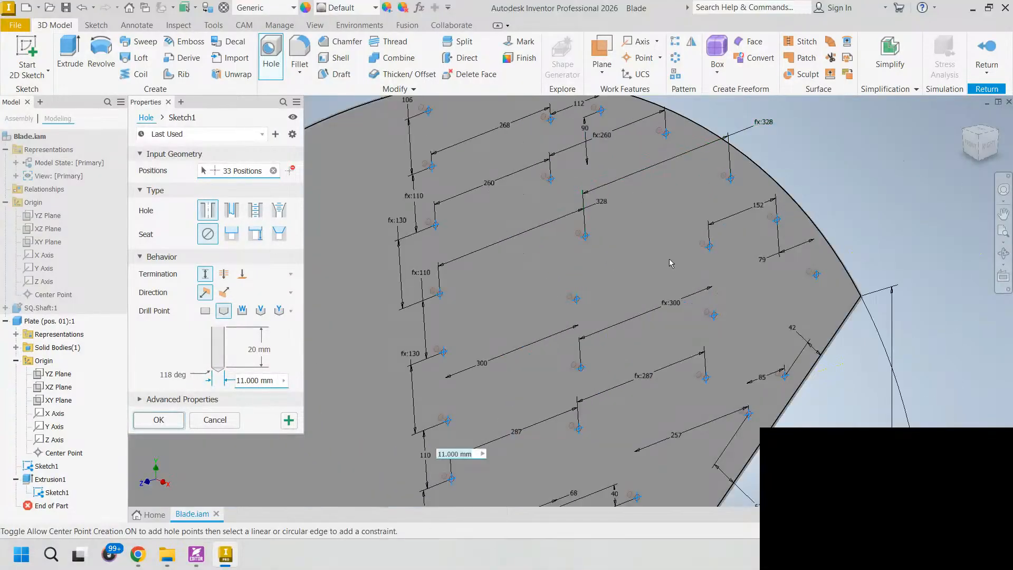
{"action": "middle_click_drag", "start_coordinate": [695, 340], "coordinate": [645, 174]}
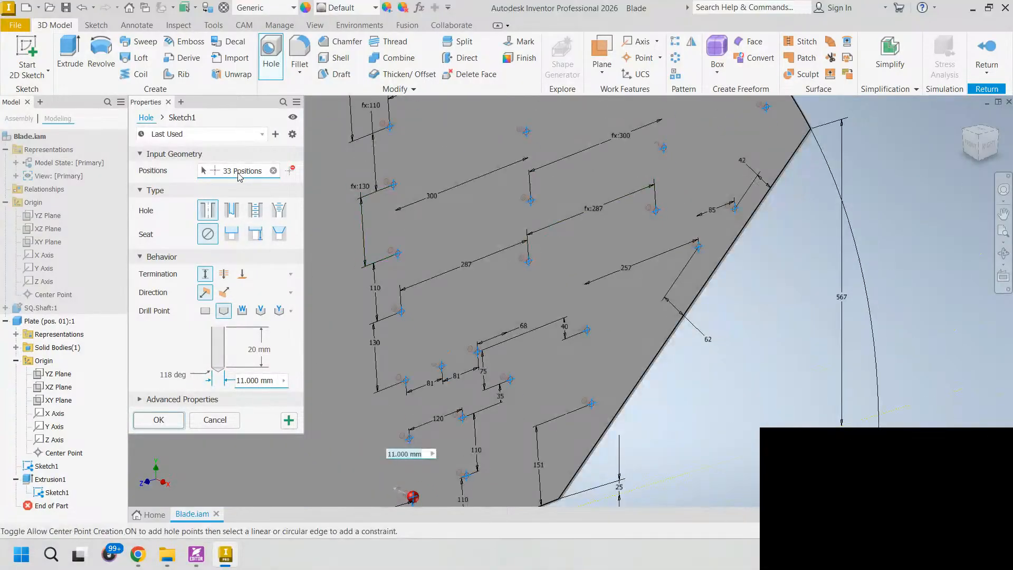
{"action": "middle_click_drag", "start_coordinate": [426, 409], "coordinate": [423, 328]}
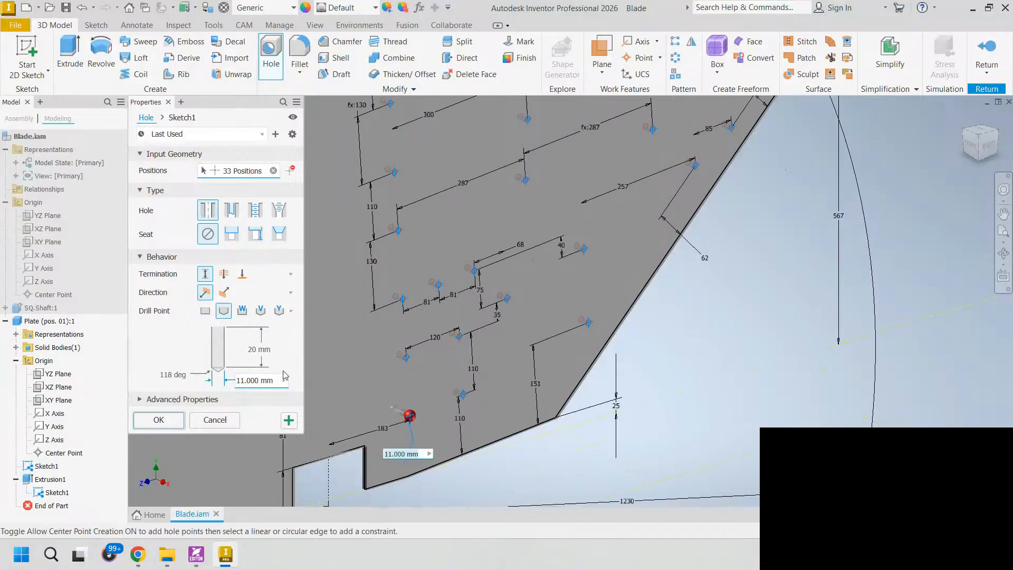
- Set the holes to a through-all termination with a 17 mm diameter and create them
{"action": "left_click", "coordinate": [224, 274]}
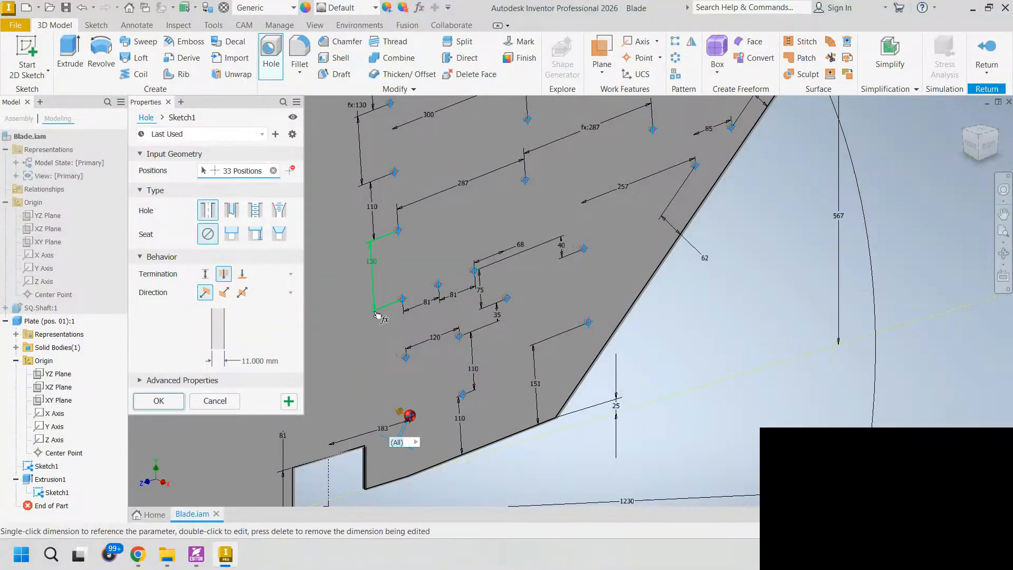
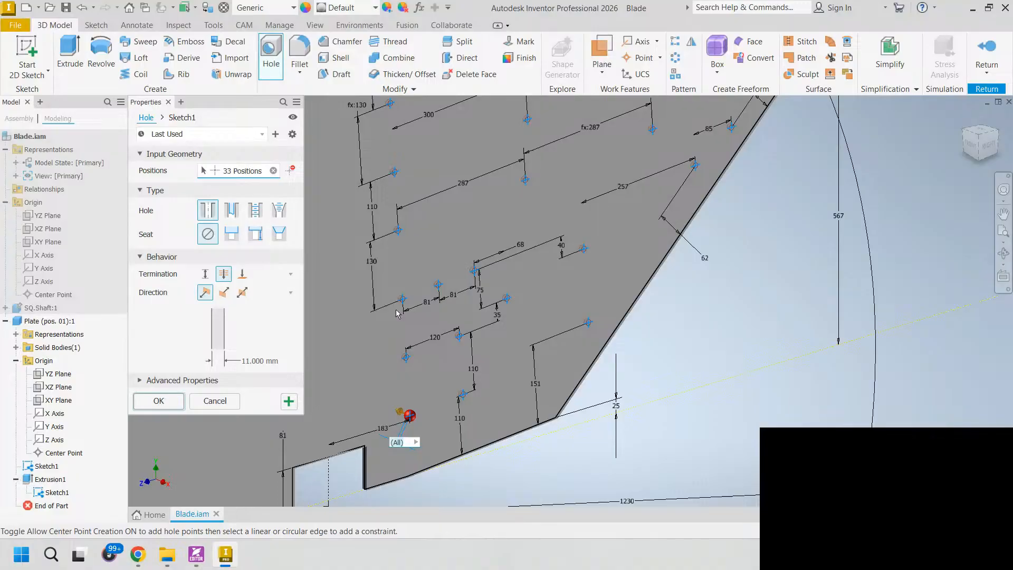
{"action": "left_click", "coordinate": [251, 361]}
{"action": "type", "text": "17"}
{"action": "key", "text": "Return"}
- Edit the plate's hole feature so that it cuts symmetrically in both directions through the plate
{"action": "mouse_move", "coordinate": [361, 258]}
{"action": "middle_mouse_down", "text": "shift"}
{"action": "mouse_move", "coordinate": [645, 253]}
{"action": "mouse_move", "coordinate": [713, 273]}
{"action": "middle_mouse_up", "text": "shift"}
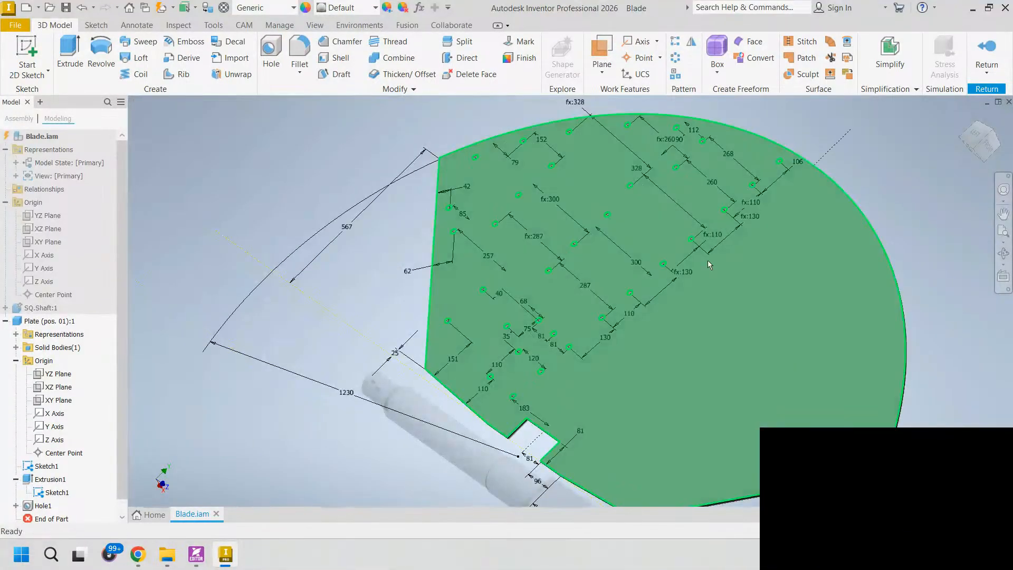
{"action": "scroll", "coordinate": [678, 260], "scroll_direction": "up", "scroll_amount": 8}
{"action": "mouse_move", "coordinate": [653, 292]}
{"action": "middle_mouse_down", "text": "shift"}
{"action": "mouse_move", "coordinate": [679, 315]}
{"action": "mouse_move", "coordinate": [686, 282]}
{"action": "mouse_move", "coordinate": [712, 316]}
{"action": "mouse_move", "coordinate": [704, 310]}
{"action": "middle_mouse_up", "text": "shift"}
{"action": "scroll", "coordinate": [41, 488], "scroll_direction": "down", "scroll_amount": 1}
{"action": "right_click", "coordinate": [40, 491]}
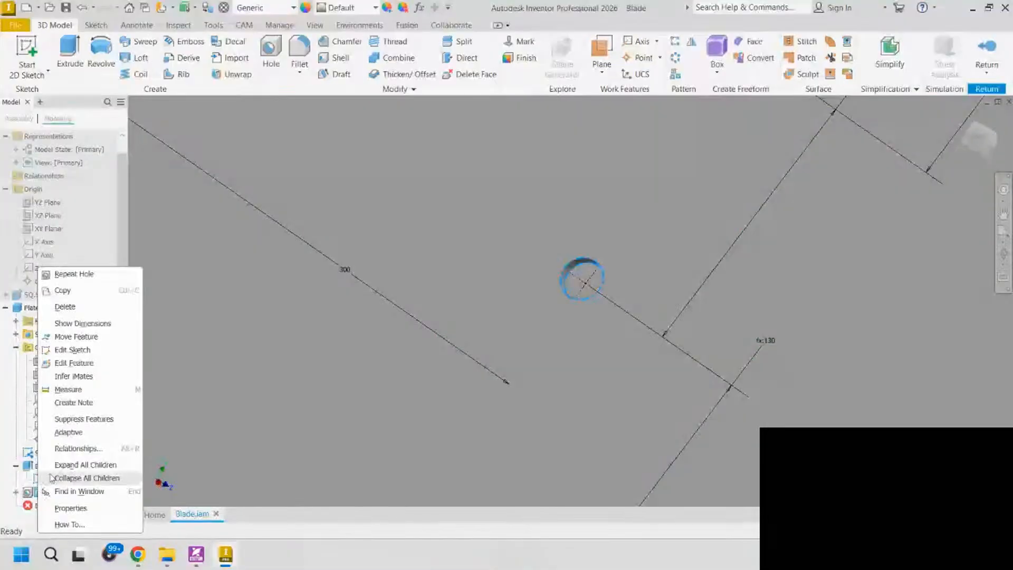
{"action": "left_click", "coordinate": [74, 363]}
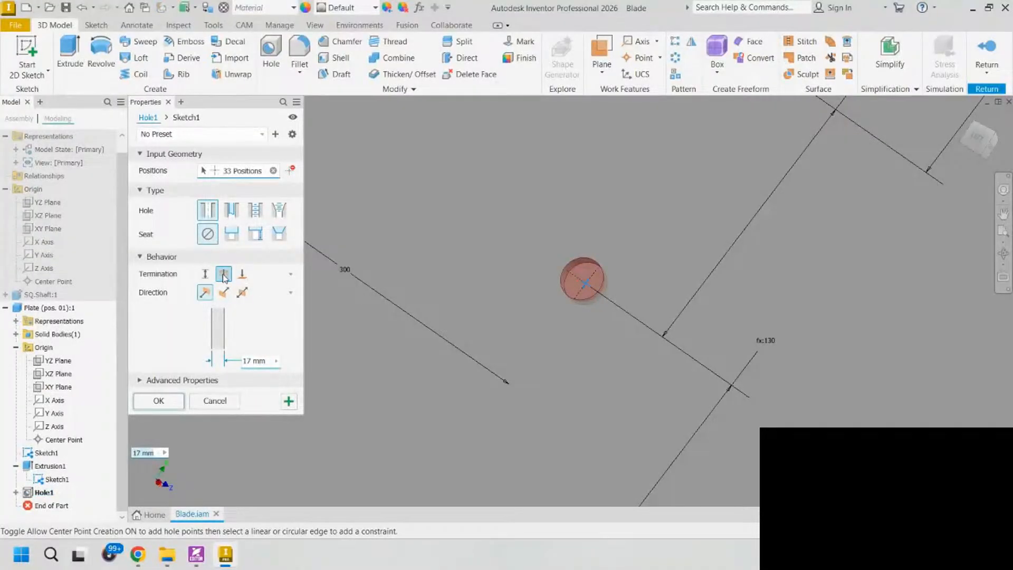
{"action": "left_click", "coordinate": [242, 293]}
{"action": "left_click", "coordinate": [168, 400]}
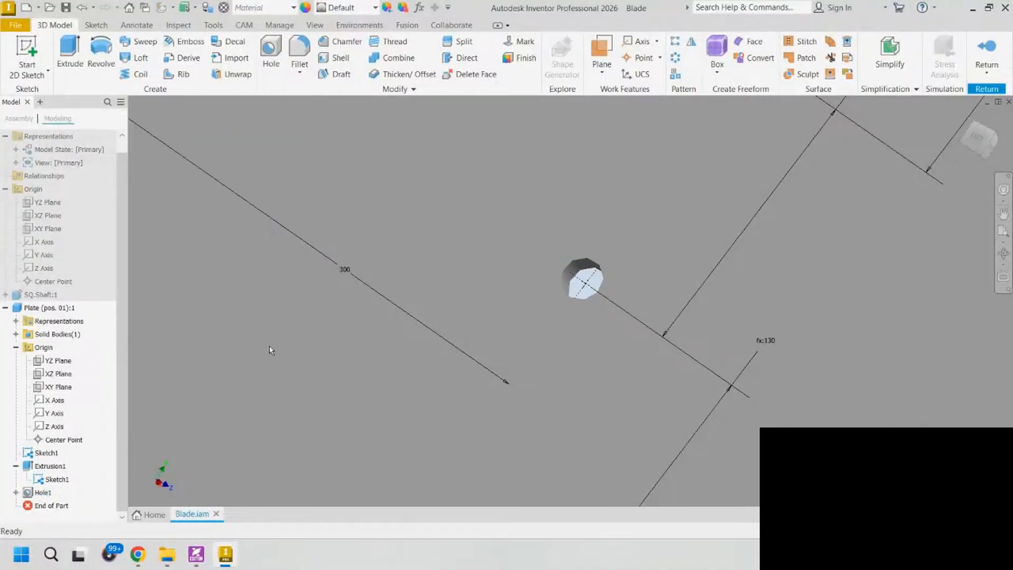
- Hide the plate's shared Sketch1
{"action": "scroll", "coordinate": [441, 298], "scroll_direction": "down", "scroll_amount": 8}
{"action": "middle_click_drag", "start_coordinate": [449, 306], "coordinate": [304, 285], "text": "shift"}
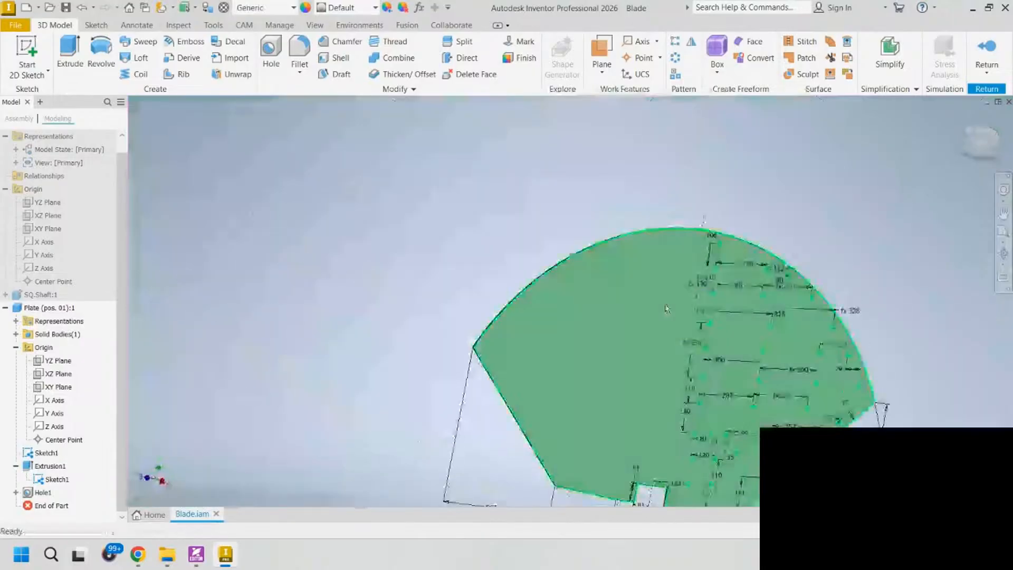
{"action": "middle_click_drag", "start_coordinate": [666, 306], "coordinate": [370, 234]}
{"action": "scroll", "coordinate": [463, 311], "scroll_direction": "up", "scroll_amount": 4}
{"action": "mouse_move", "coordinate": [463, 311]}
{"action": "middle_mouse_down", "text": "shift"}
{"action": "mouse_move", "coordinate": [464, 343]}
{"action": "mouse_move", "coordinate": [493, 260]}
{"action": "middle_mouse_up", "text": "shift"}
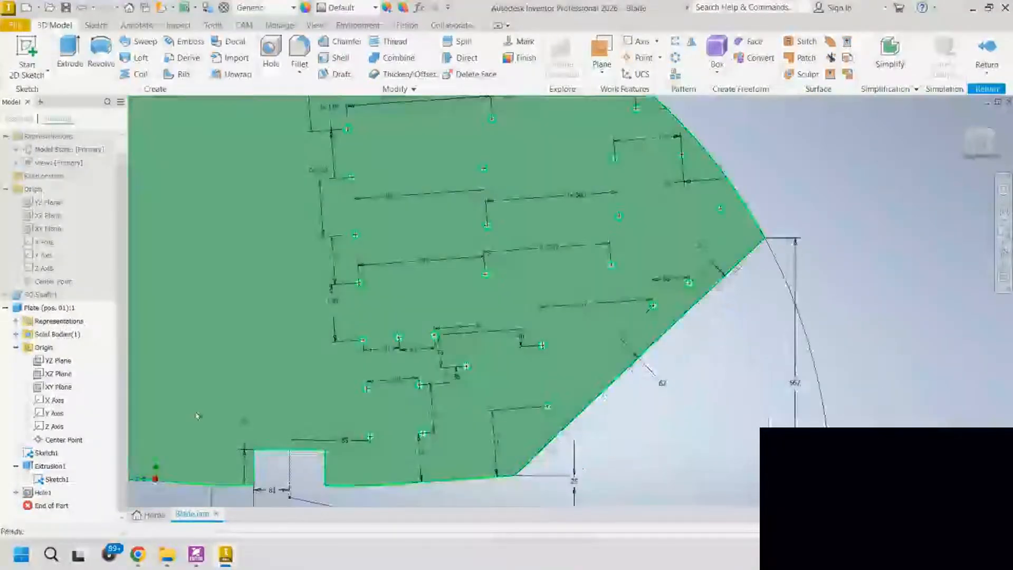
{"action": "right_click", "coordinate": [39, 453]}
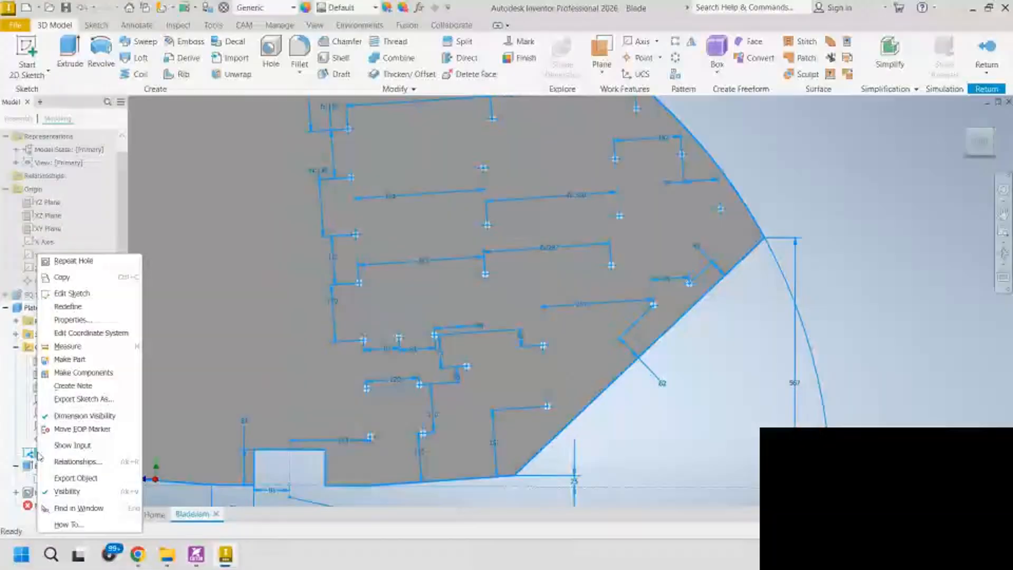
{"action": "left_click", "coordinate": [67, 491]}
- Mirror the hole feature about the plate's XY plane onto the other half of the plate
{"action": "scroll", "coordinate": [304, 342], "scroll_direction": "down", "scroll_amount": 3}
{"action": "middle_click_drag", "start_coordinate": [304, 342], "coordinate": [372, 343]}
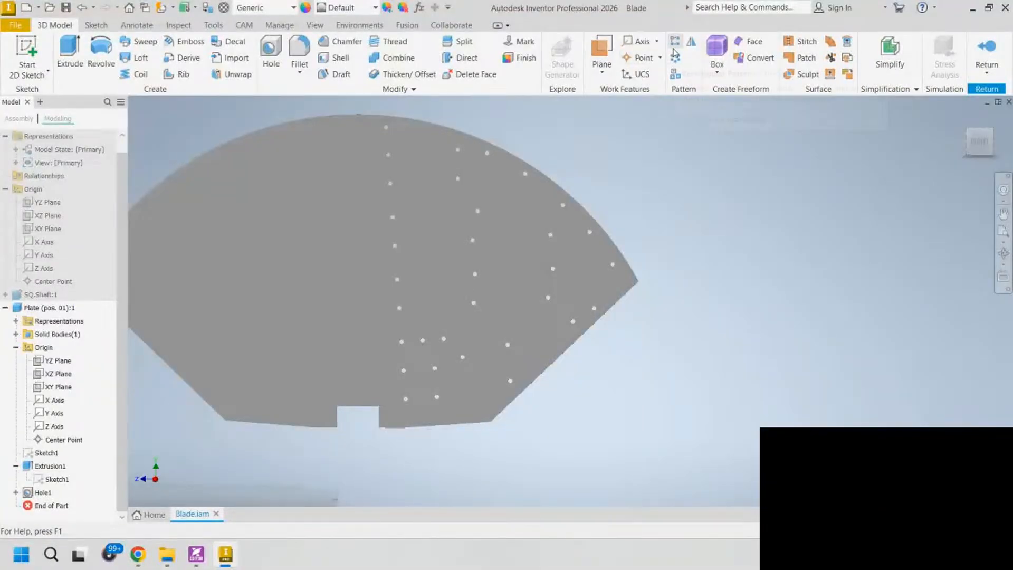
{"action": "left_click", "coordinate": [691, 41]}
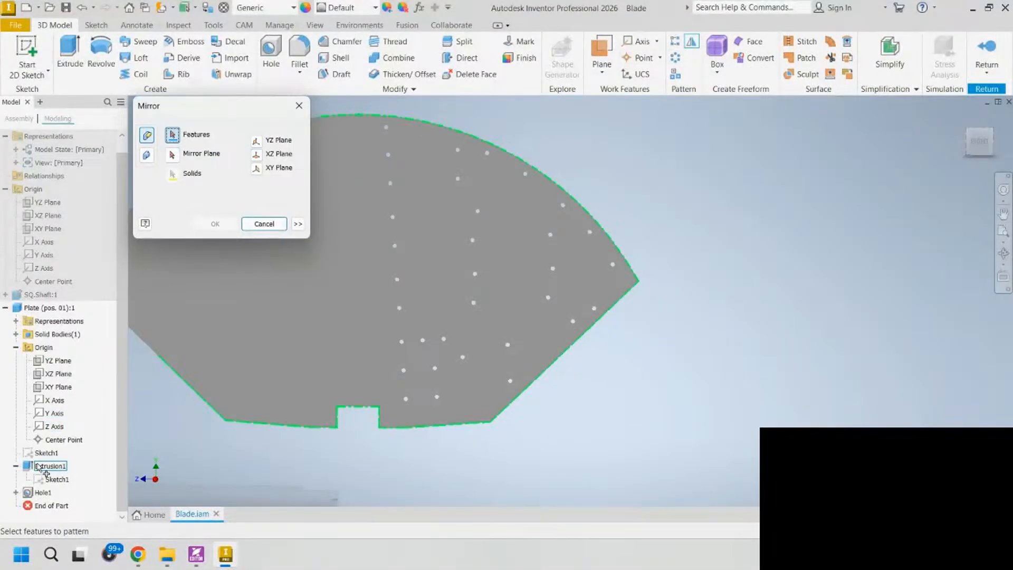
{"action": "left_click", "coordinate": [43, 492]}
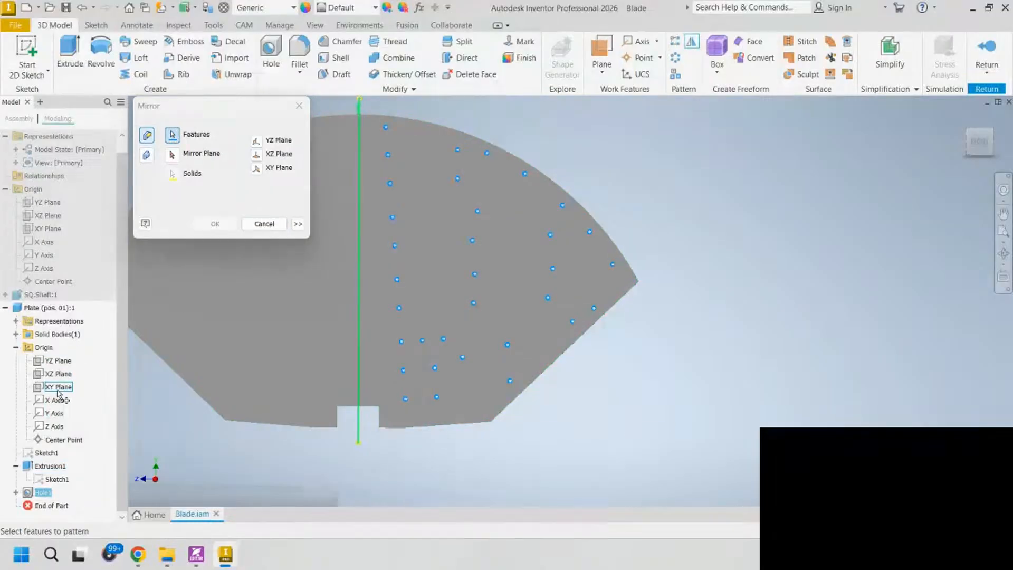
{"action": "left_click", "coordinate": [172, 154]}
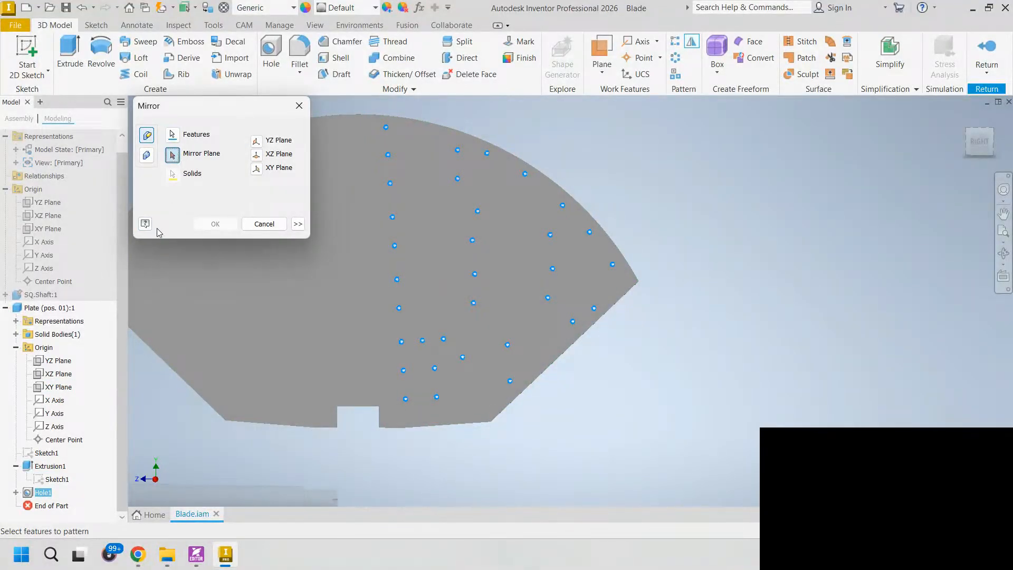
{"action": "mouse_move", "coordinate": [316, 376]}
{"action": "middle_mouse_down", "text": "shift"}
{"action": "mouse_move", "coordinate": [425, 361]}
{"action": "mouse_move", "coordinate": [414, 355]}
{"action": "middle_mouse_up", "text": "shift"}
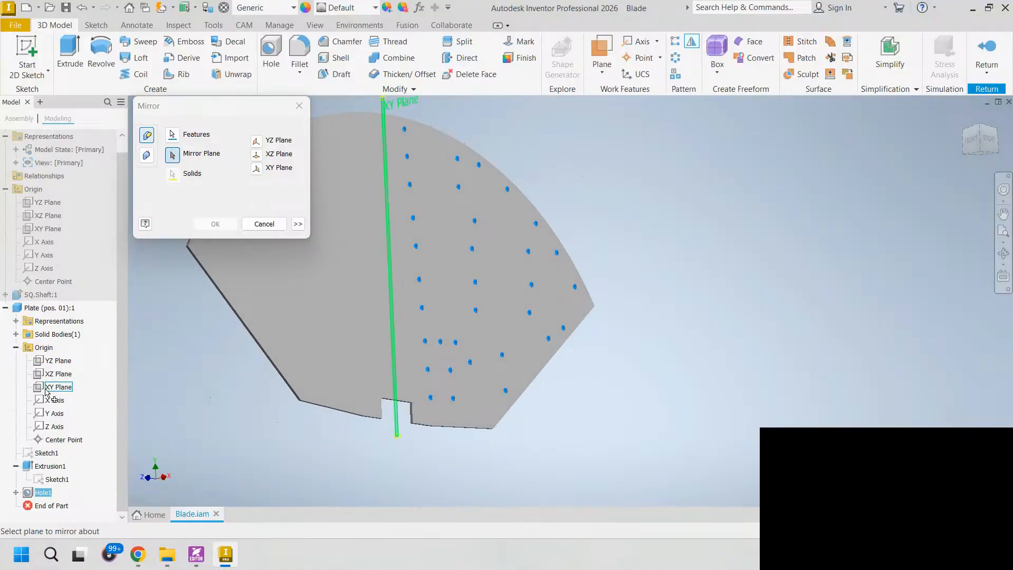
{"action": "left_click", "coordinate": [53, 387]}
{"action": "left_click", "coordinate": [215, 224]}
{"action": "mouse_move", "coordinate": [274, 244]}
{"action": "middle_mouse_down", "text": "shift"}
{"action": "mouse_move", "coordinate": [346, 271]}
{"action": "mouse_move", "coordinate": [318, 287]}
{"action": "mouse_move", "coordinate": [358, 316]}
{"action": "mouse_move", "coordinate": [313, 280]}
{"action": "middle_mouse_up", "text": "shift"}
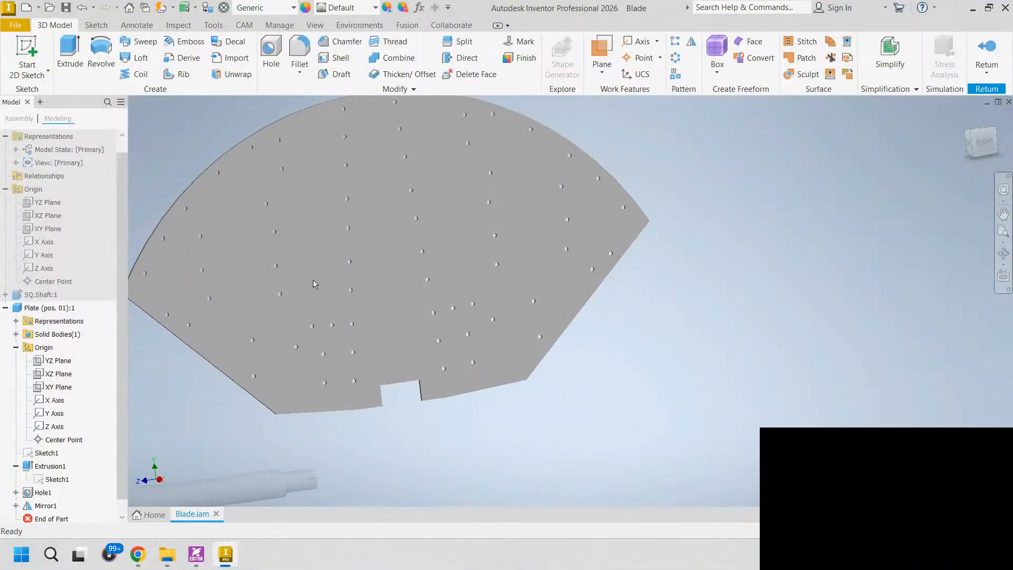
- Switch to the YouTube Studio page in Chrome to check the live stream, and return to Inventor
{"action": "mouse_move", "coordinate": [138, 554]}
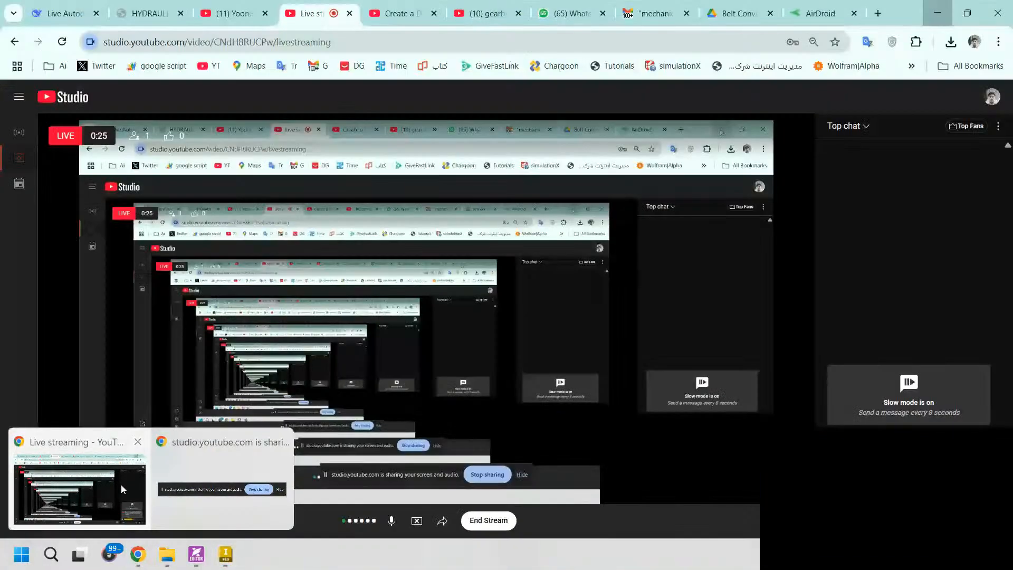
{"action": "left_click", "coordinate": [122, 483]}
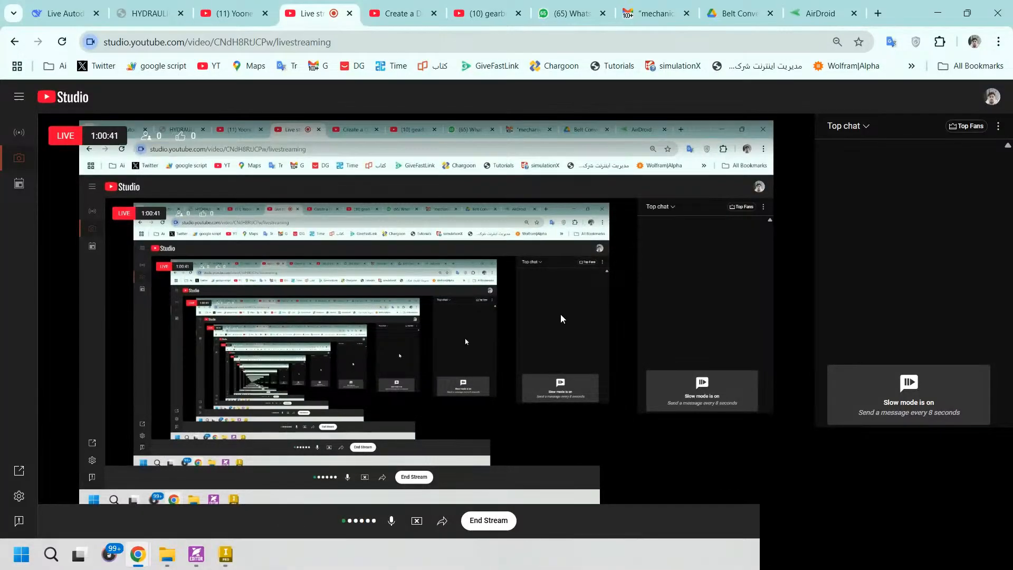
{"action": "left_click", "coordinate": [937, 13]}
- Fillet the two inner corner edges of the notch in the plate's lower edge with a 25 mm radius
{"action": "key", "text": "F4"}
{"action": "mouse_move", "coordinate": [466, 305]}
{"action": "left_mouse_down"}
{"action": "mouse_move", "coordinate": [477, 308]}
{"action": "mouse_move", "coordinate": [459, 312]}
{"action": "mouse_move", "coordinate": [477, 344]}
{"action": "mouse_move", "coordinate": [450, 303]}
{"action": "left_mouse_up"}
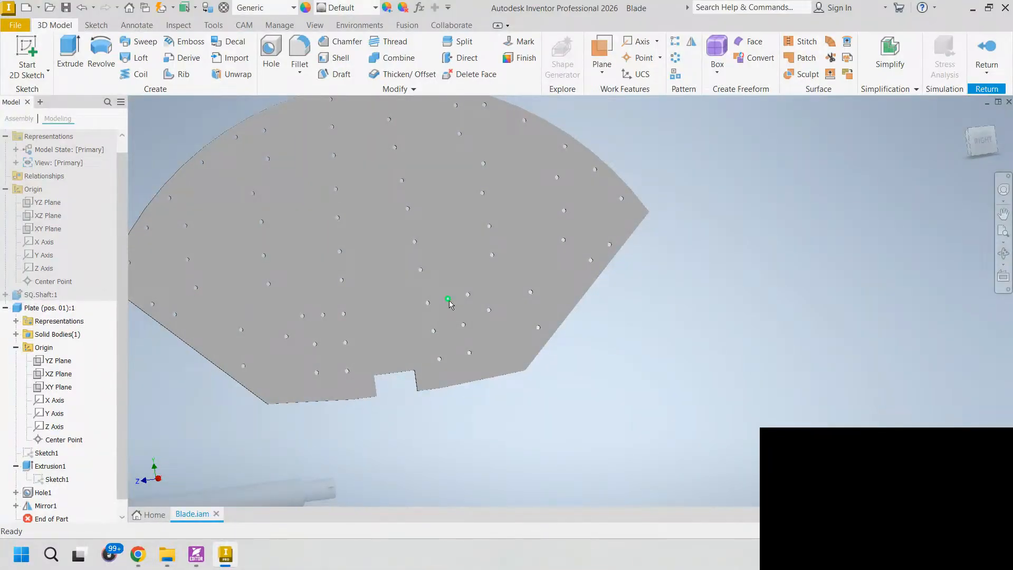
{"action": "left_click", "coordinate": [450, 303]}
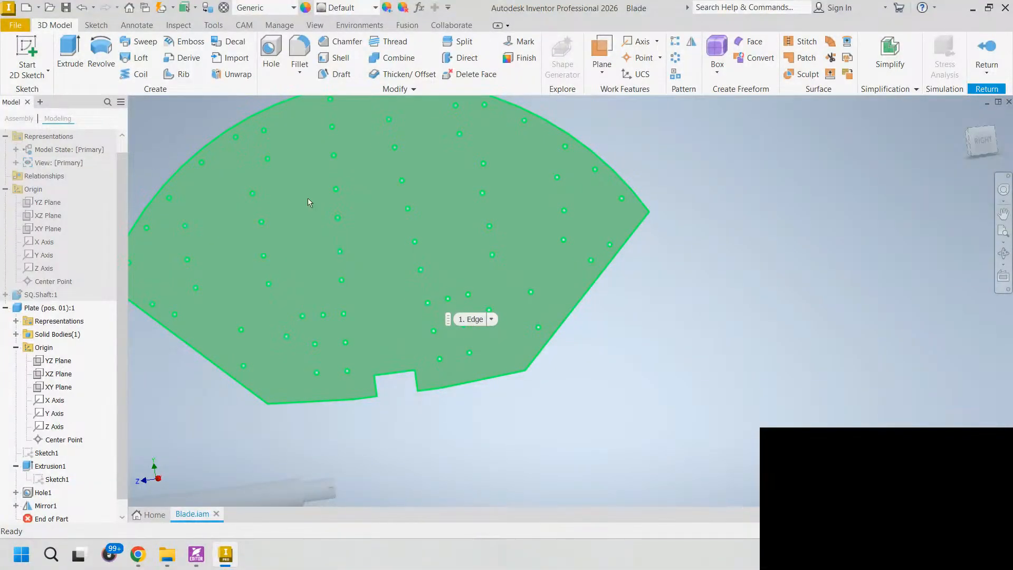
{"action": "left_click", "coordinate": [300, 64]}
{"action": "scroll", "coordinate": [414, 366], "scroll_direction": "up", "scroll_amount": 5}
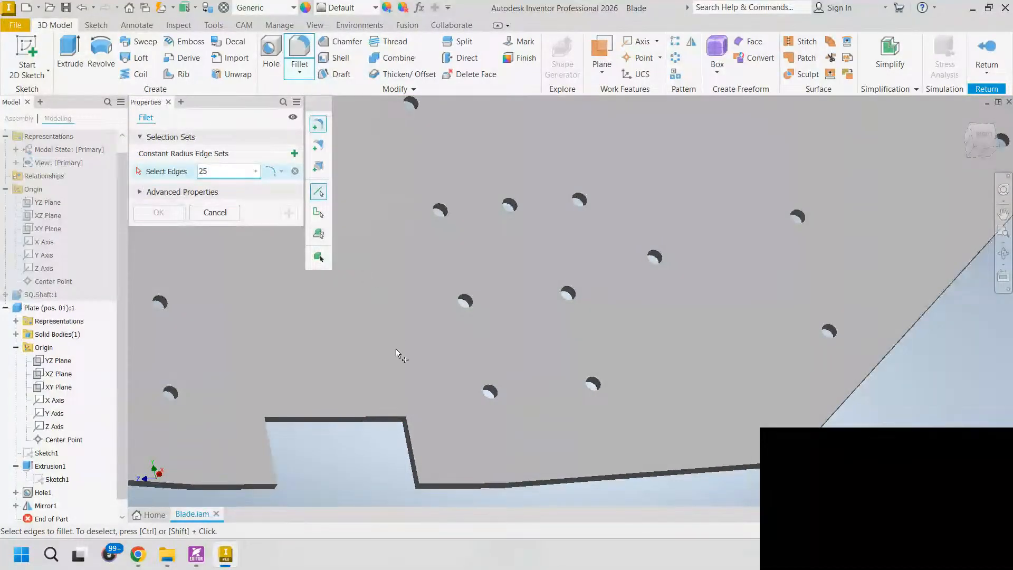
{"action": "scroll", "coordinate": [403, 422], "scroll_direction": "up", "scroll_amount": 5}
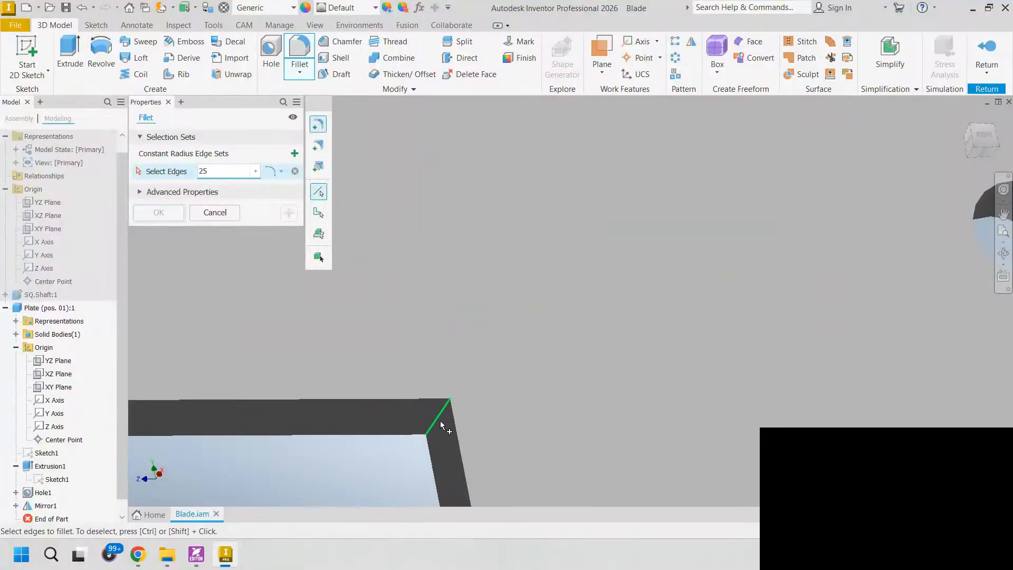
{"action": "left_click", "coordinate": [442, 422]}
{"action": "scroll", "coordinate": [368, 432], "scroll_direction": "down", "scroll_amount": 5}
{"action": "middle_click_drag", "start_coordinate": [376, 354], "coordinate": [543, 277]}
{"action": "middle_click_drag", "start_coordinate": [389, 380], "coordinate": [419, 322], "text": "shift"}
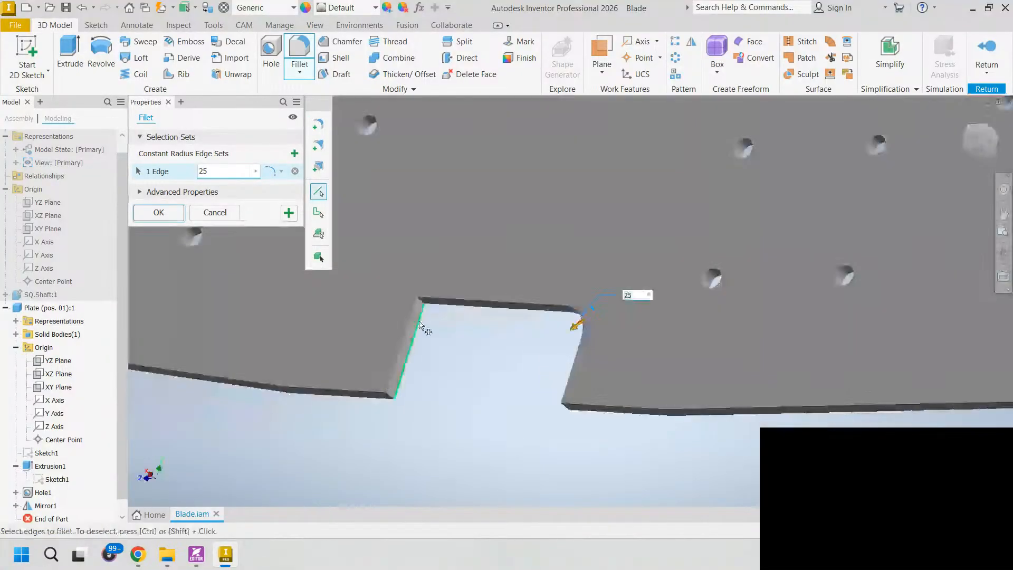
{"action": "left_click", "coordinate": [422, 310]}
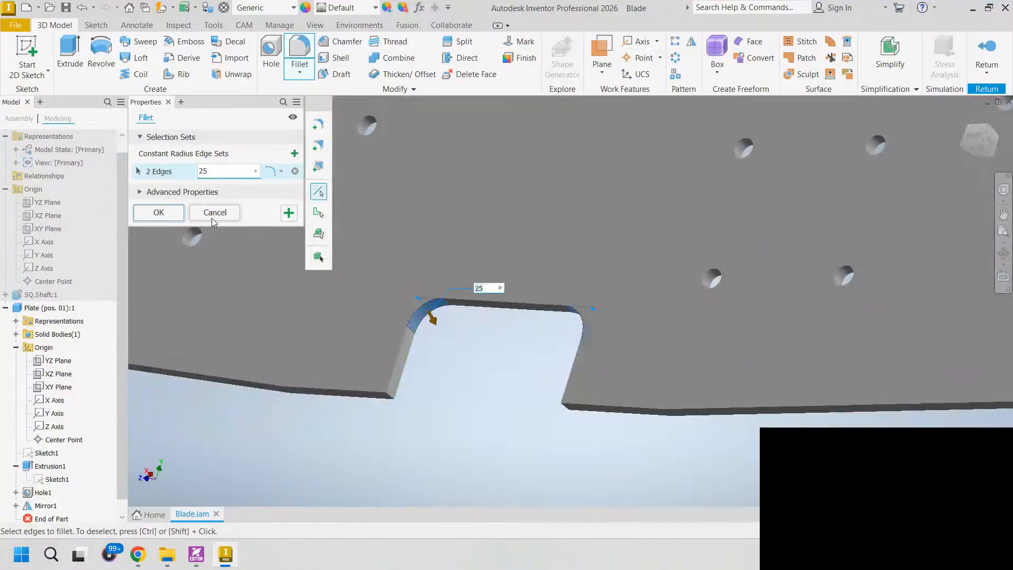
{"action": "left_click", "coordinate": [288, 213]}
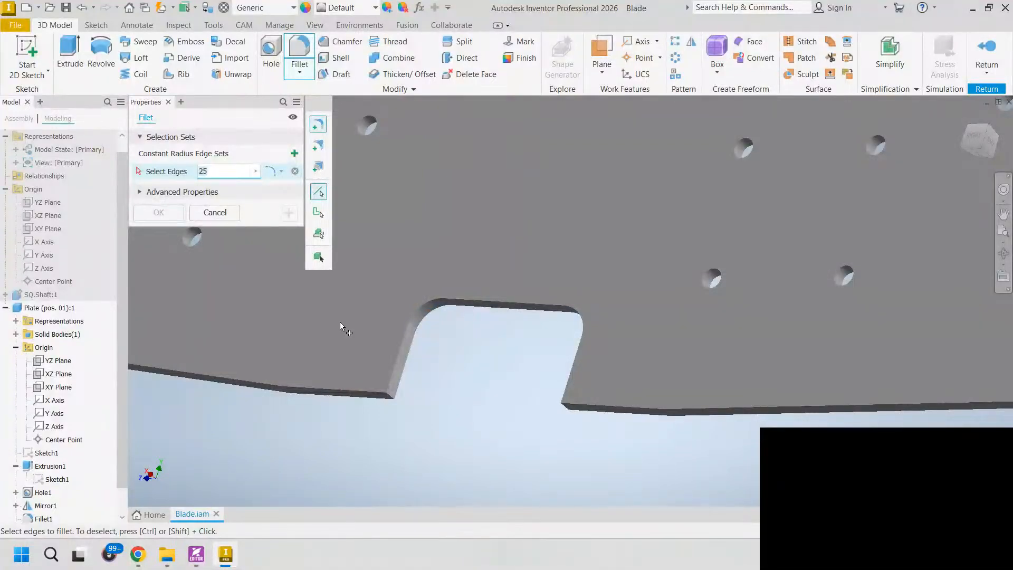
{"action": "left_click", "coordinate": [214, 212]}
- Finish editing the plate part and return to the Blade assembly
{"action": "key", "text": "F6"}
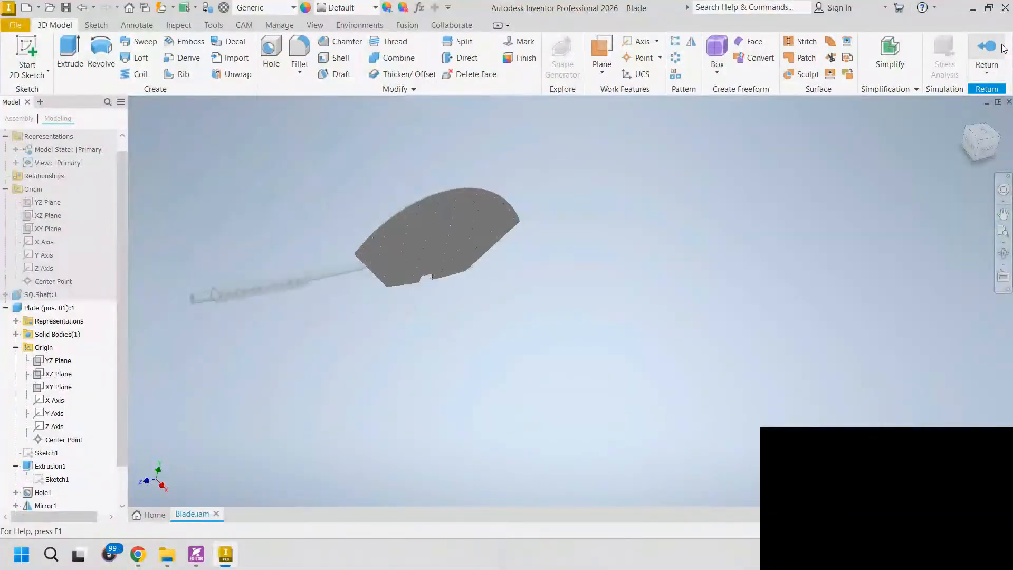
{"action": "mouse_move", "coordinate": [438, 242]}
{"action": "middle_mouse_down", "text": "shift"}
{"action": "mouse_move", "coordinate": [382, 239]}
{"action": "mouse_move", "coordinate": [436, 235]}
{"action": "middle_mouse_up", "text": "shift"}
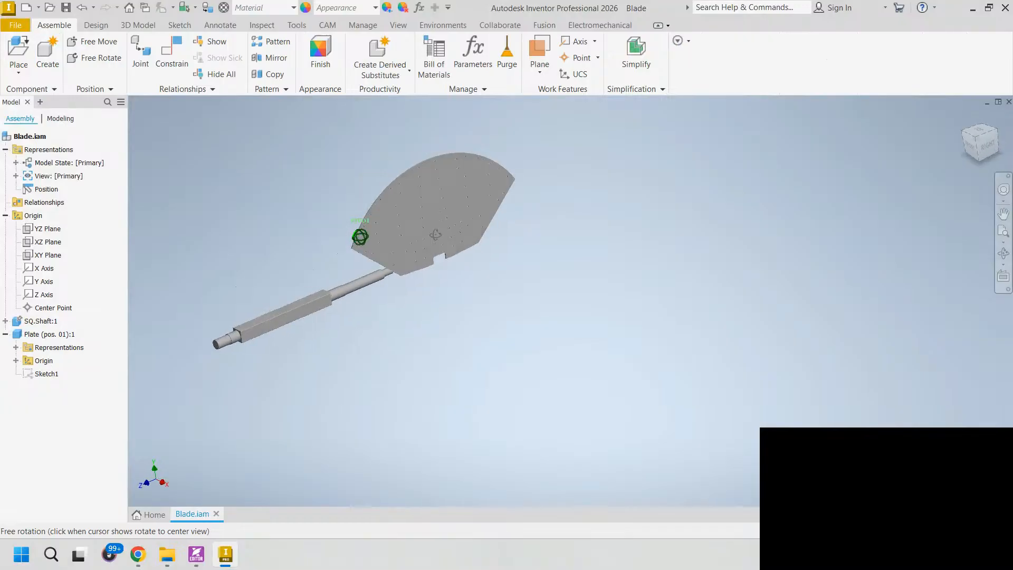
- Save the Blade assembly, discarding the edits made to the locked design view representation
{"action": "left_click", "coordinate": [64, 8]}
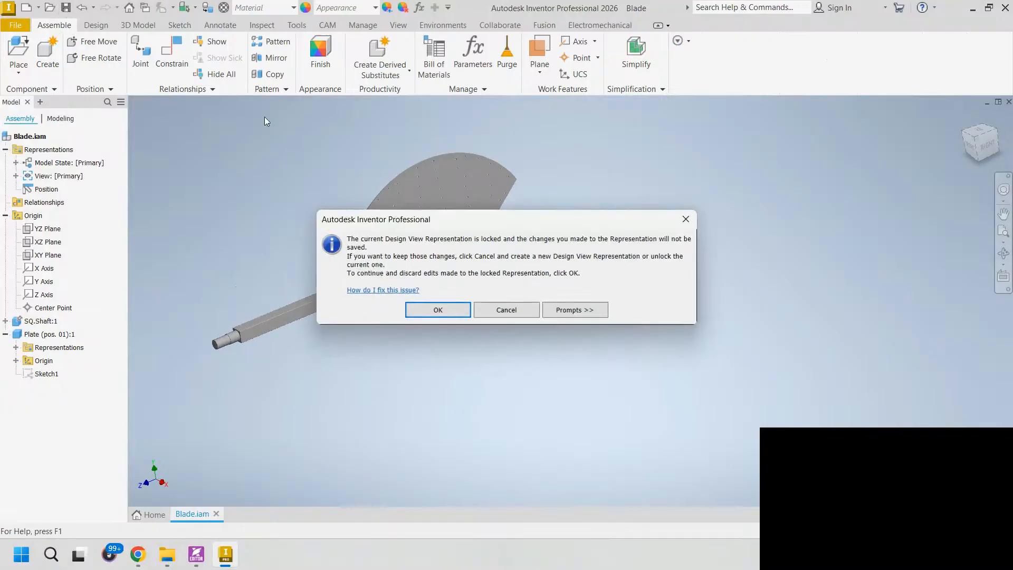
{"action": "left_click", "coordinate": [445, 312]}
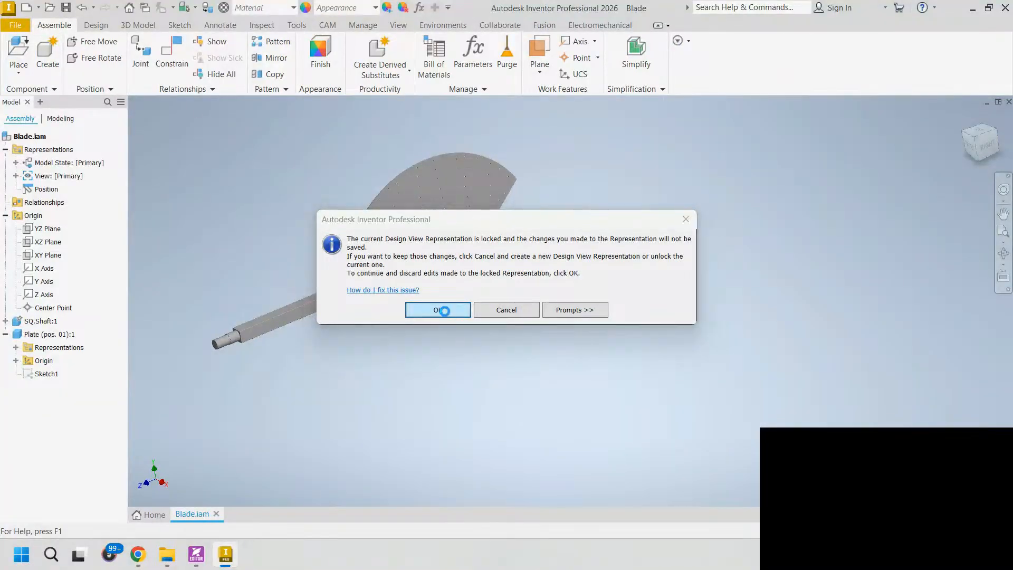
{"action": "left_click", "coordinate": [640, 173]}
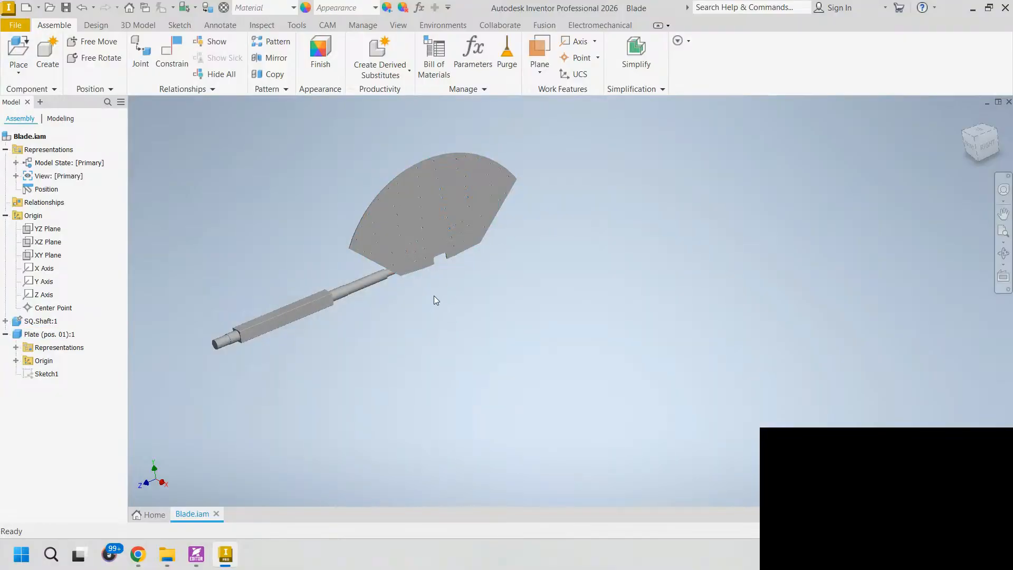
{"action": "mouse_move", "coordinate": [432, 295]}
{"action": "middle_mouse_down", "text": "shift"}
{"action": "mouse_move", "coordinate": [407, 296]}
{"action": "mouse_move", "coordinate": [435, 302]}
{"action": "middle_mouse_up", "text": "shift"}
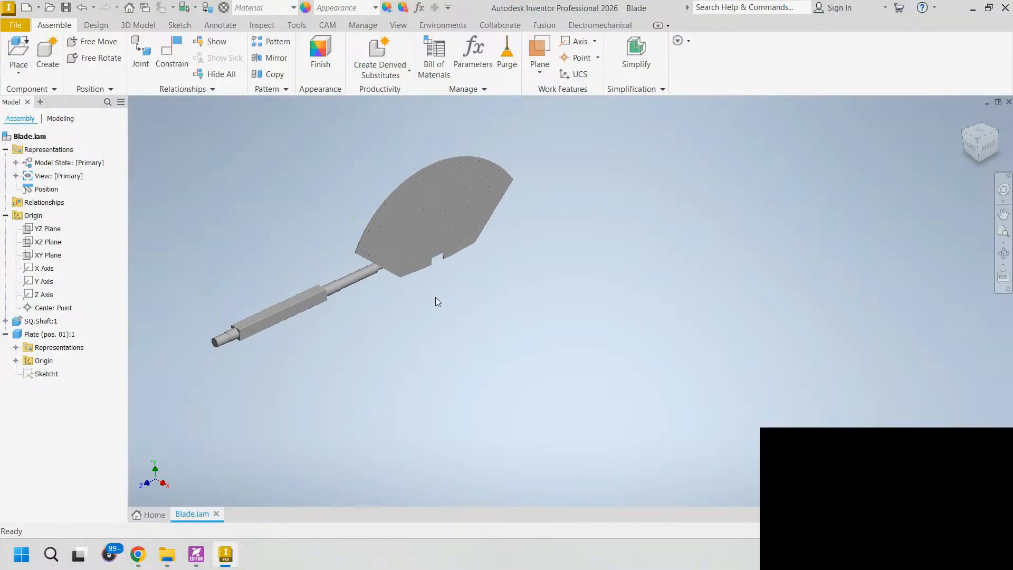
{"action": "left_click", "coordinate": [179, 25]}
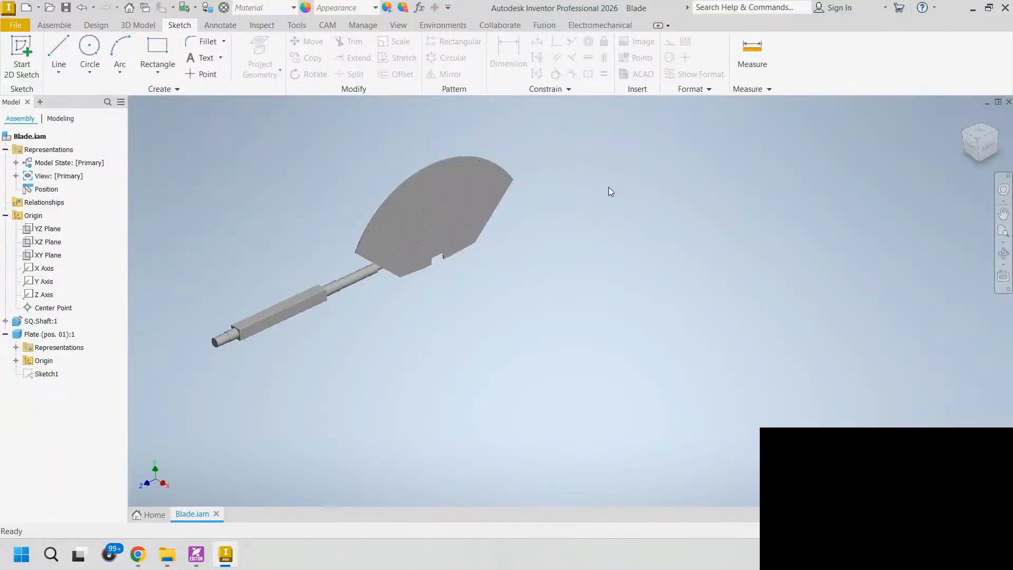
{"action": "left_click", "coordinate": [53, 25]}
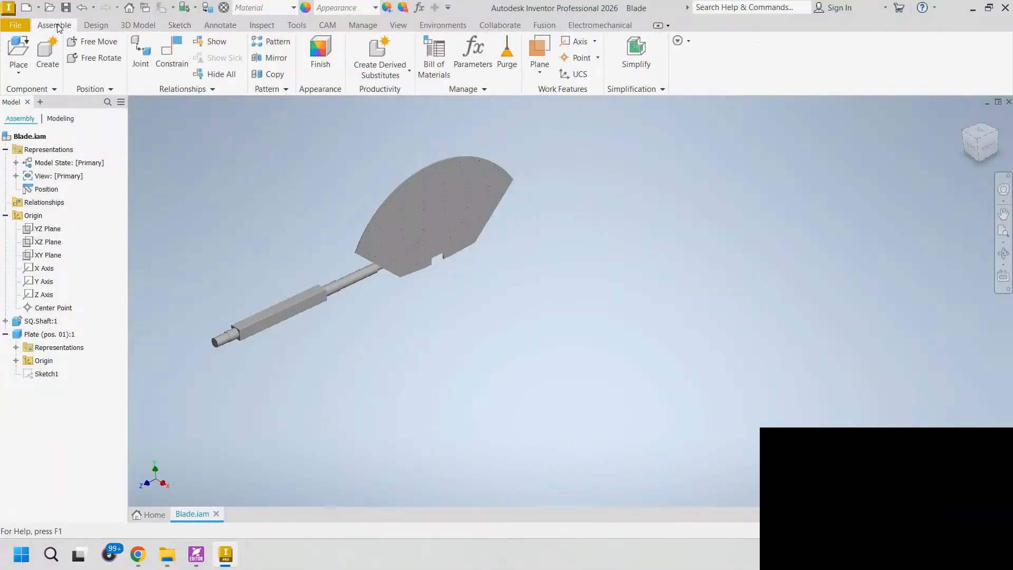
{"action": "left_click", "coordinate": [172, 56]}
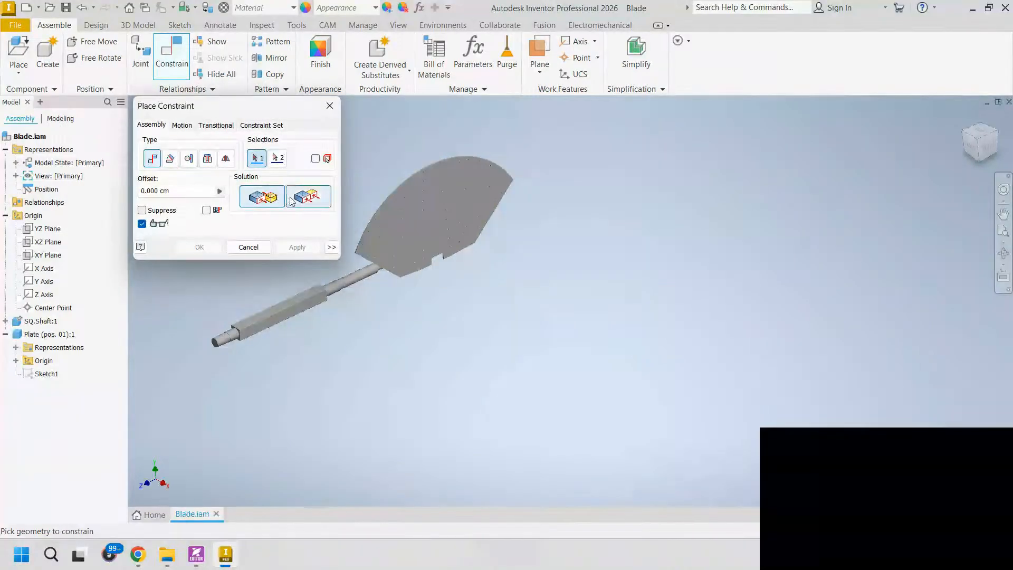
{"action": "middle_click_drag", "start_coordinate": [369, 190], "coordinate": [391, 190], "text": "shift"}
{"action": "left_click", "coordinate": [262, 125]}
{"action": "left_click", "coordinate": [214, 125]}
{"action": "left_click", "coordinate": [181, 127]}
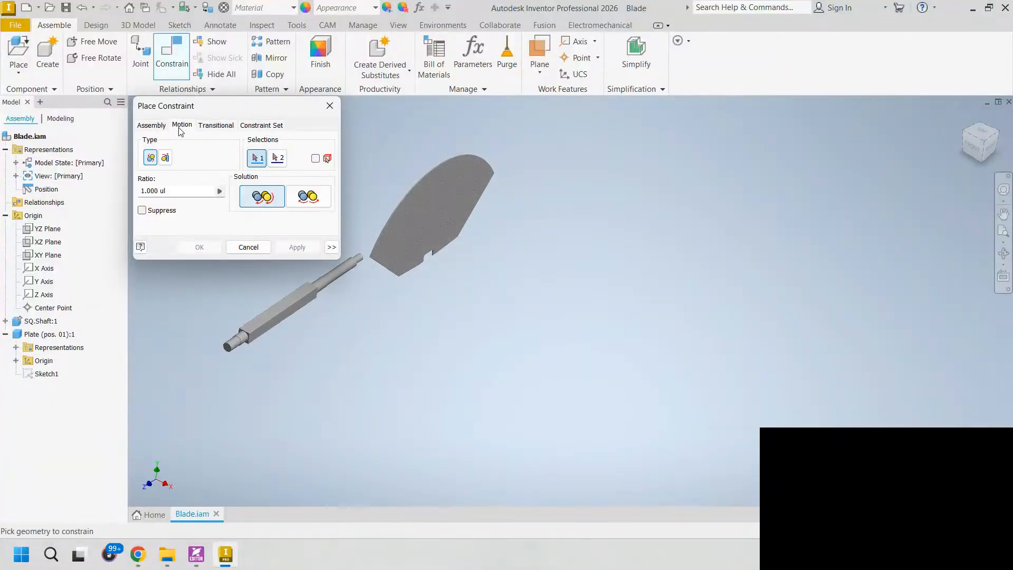
{"action": "left_click", "coordinate": [150, 125]}
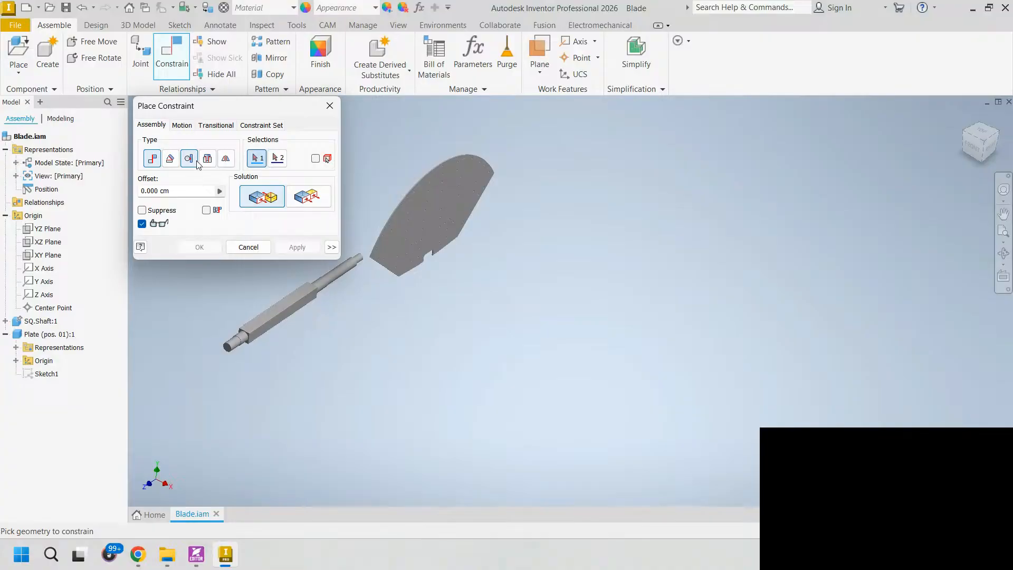
{"action": "left_click", "coordinate": [299, 305]}
{"action": "scroll", "coordinate": [430, 271], "scroll_direction": "down", "scroll_amount": 3}
{"action": "scroll", "coordinate": [459, 205], "scroll_direction": "down", "scroll_amount": 2}
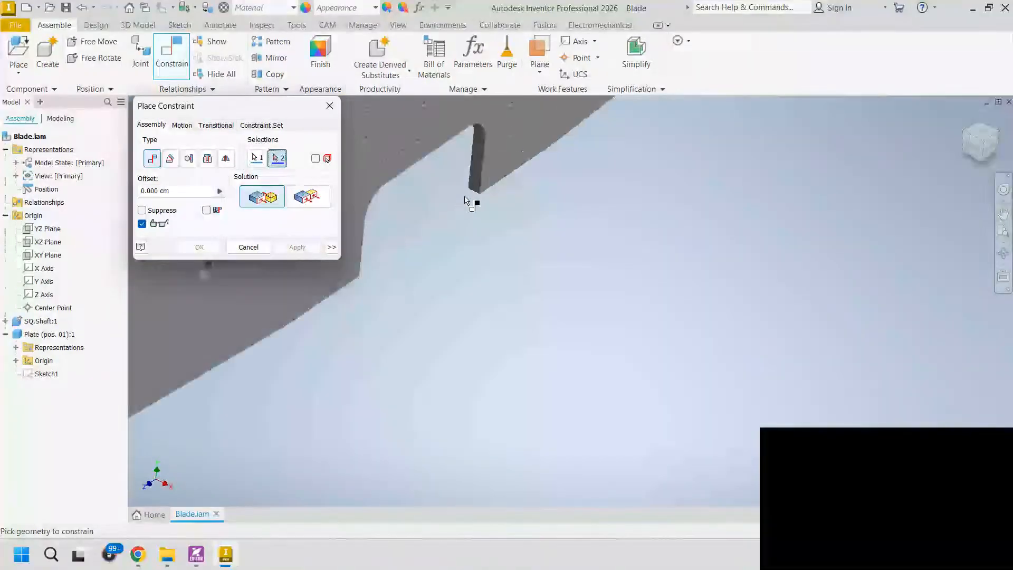
{"action": "left_click", "coordinate": [474, 193]}
{"action": "scroll", "coordinate": [438, 207], "scroll_direction": "up", "scroll_amount": 5}
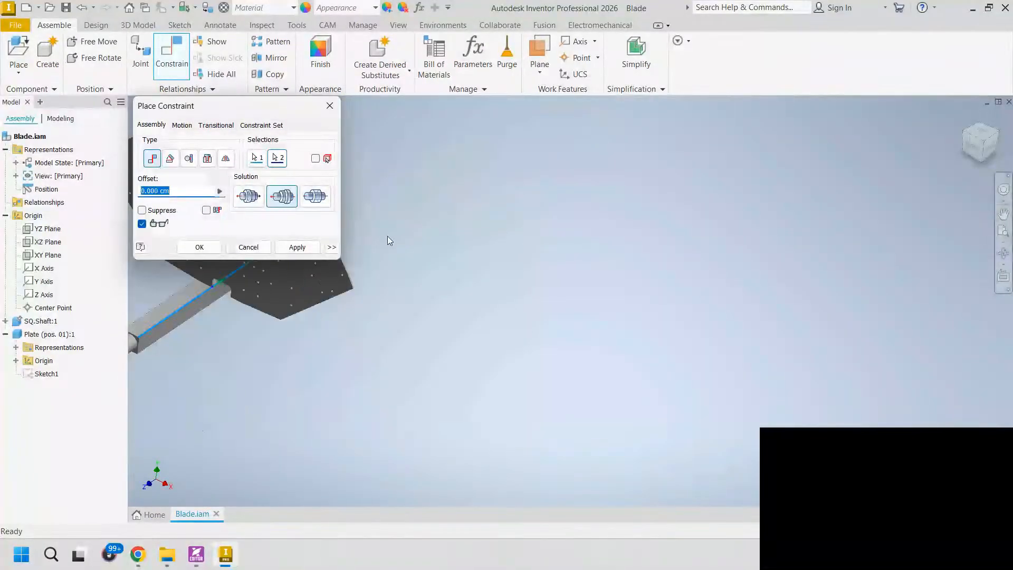
{"action": "middle_click_drag", "start_coordinate": [455, 273], "coordinate": [418, 269], "text": "shift"}
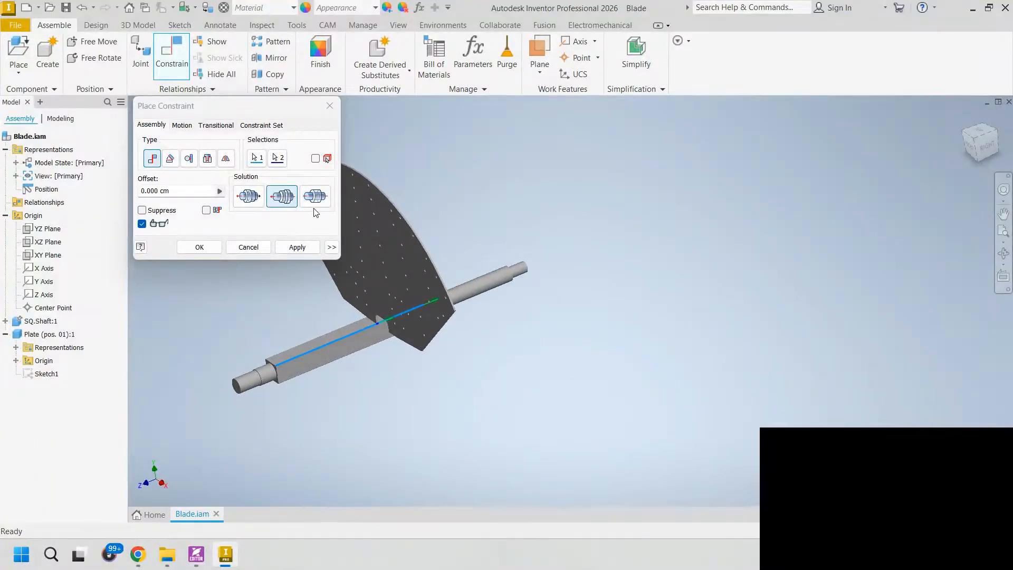
{"action": "left_click", "coordinate": [265, 248]}
- Constrain the plate's face to the end face of the shaft's square section with a directed angle of 0 degrees
{"action": "left_click", "coordinate": [172, 73]}
{"action": "left_click", "coordinate": [170, 158]}
{"action": "left_click", "coordinate": [248, 197]}
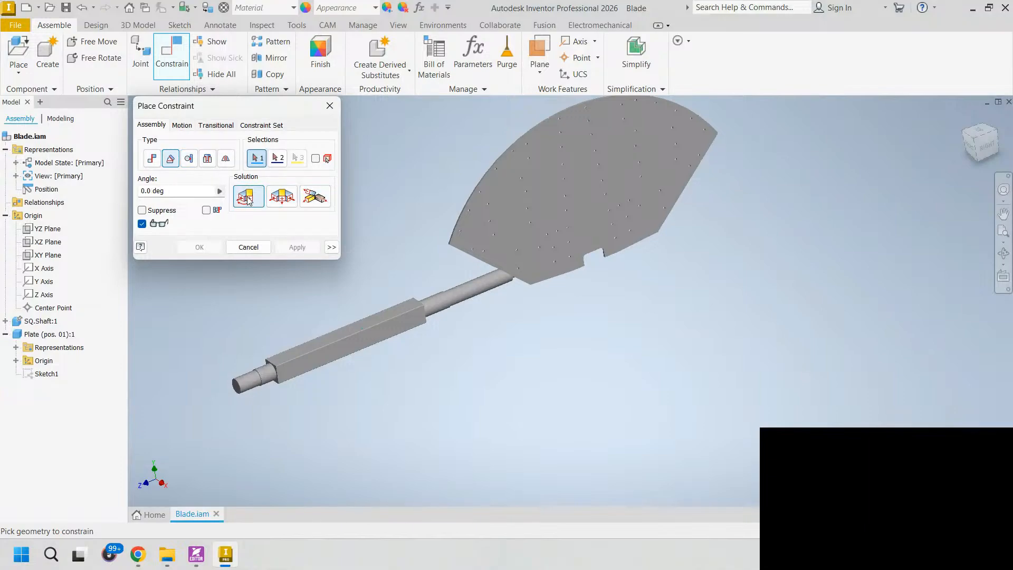
{"action": "left_click", "coordinate": [557, 233]}
{"action": "scroll", "coordinate": [501, 275], "scroll_direction": "up", "scroll_amount": 10}
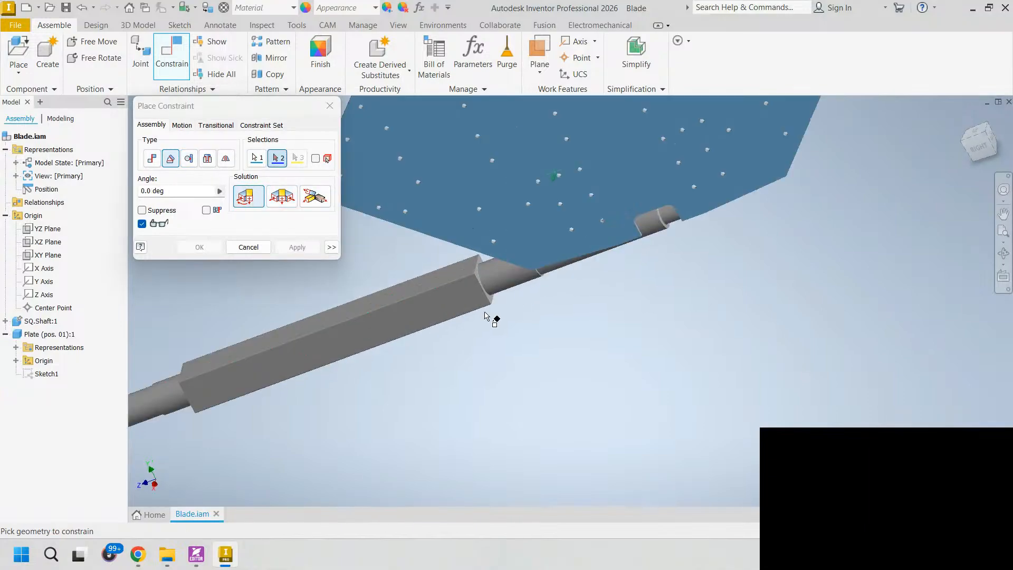
{"action": "left_click", "coordinate": [452, 153]}
{"action": "scroll", "coordinate": [438, 164], "scroll_direction": "down", "scroll_amount": 8}
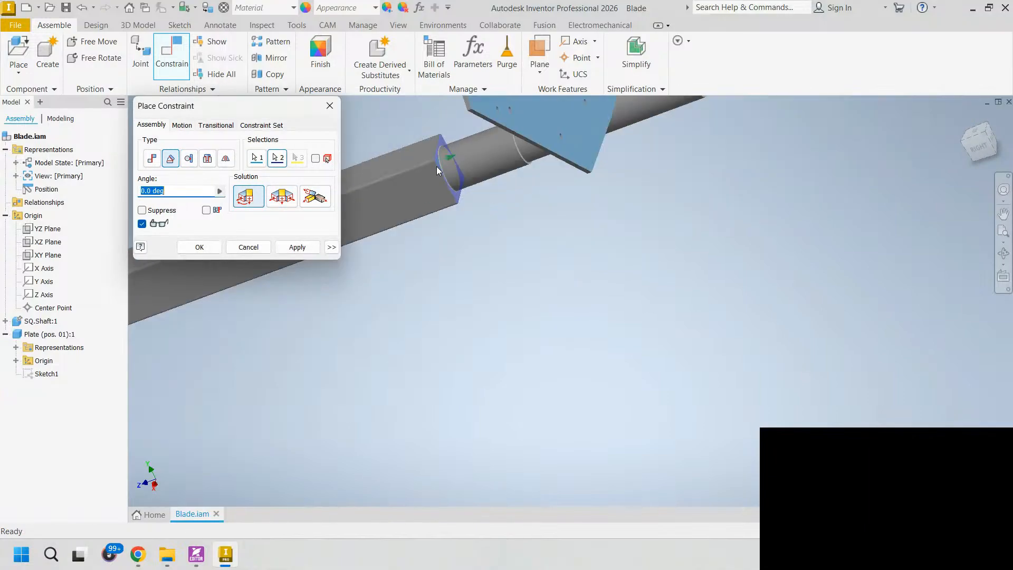
{"action": "left_click", "coordinate": [210, 247]}
- Reposition the constrained plate relative to the square shaft and check its orientation from several sides
{"action": "left_click_drag", "start_coordinate": [573, 223], "coordinate": [439, 268]}
{"action": "right_click", "coordinate": [459, 289], "text": "shift"}
{"action": "left_click", "coordinate": [707, 335]}
{"action": "middle_click_drag", "start_coordinate": [708, 336], "coordinate": [531, 306], "text": "shift"}
{"action": "left_click_drag", "start_coordinate": [459, 267], "coordinate": [579, 275]}
{"action": "mouse_move", "coordinate": [578, 283]}
{"action": "middle_mouse_down", "text": "shift"}
{"action": "mouse_move", "coordinate": [830, 280]}
{"action": "mouse_move", "coordinate": [479, 248]}
{"action": "middle_mouse_up", "text": "shift"}
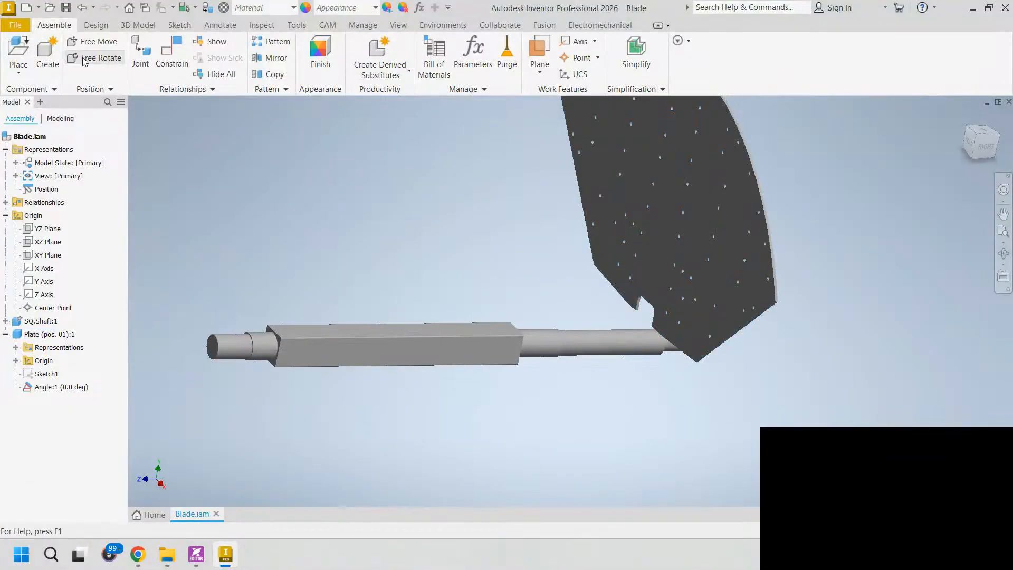
- Place a second instance of Plate (pos. 01) from the Parts folder above the square shaft
{"action": "left_click", "coordinate": [25, 52]}
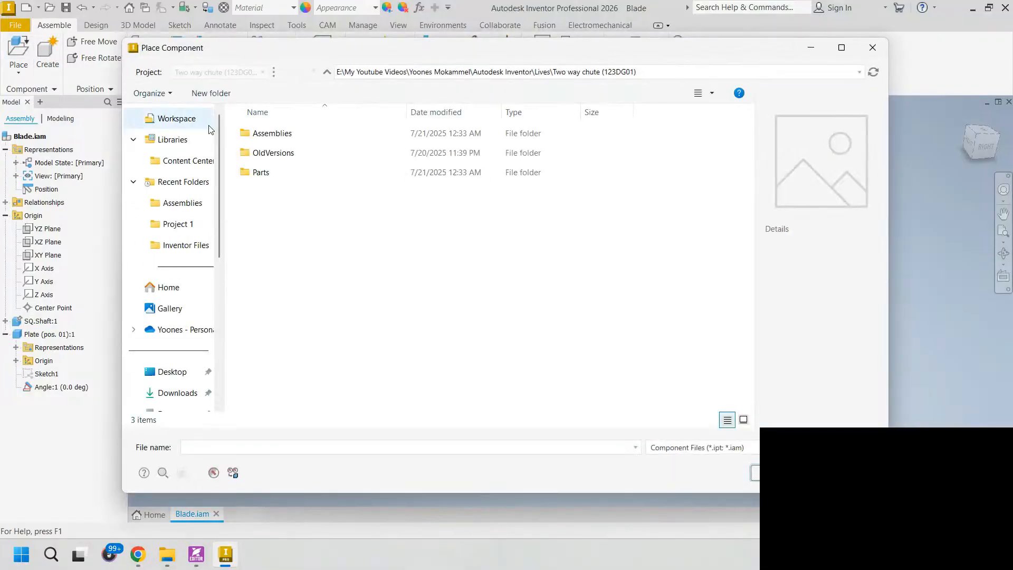
{"action": "double_click", "coordinate": [287, 169]}
{"action": "left_click", "coordinate": [319, 133]}
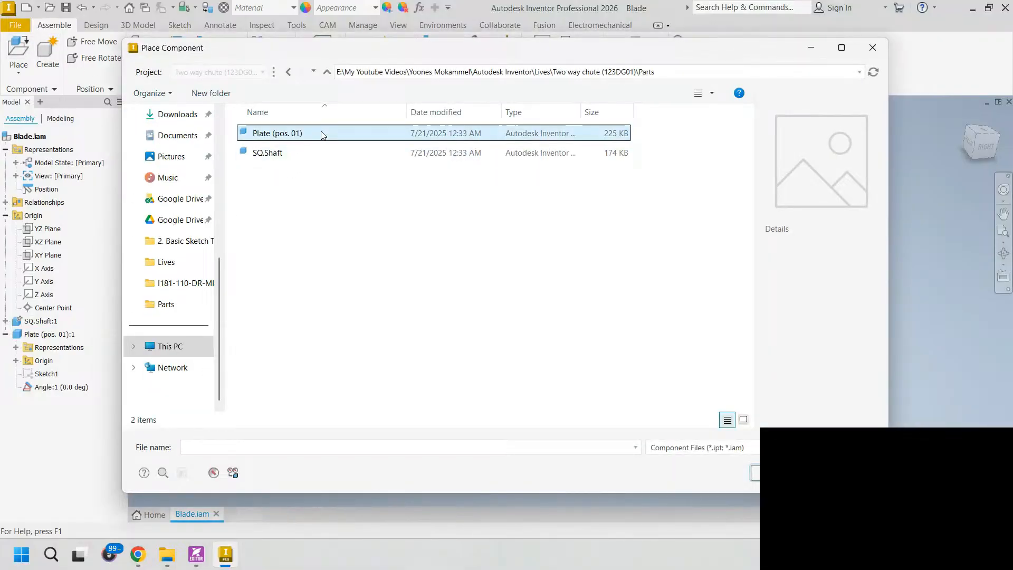
{"action": "left_click", "coordinate": [758, 473]}
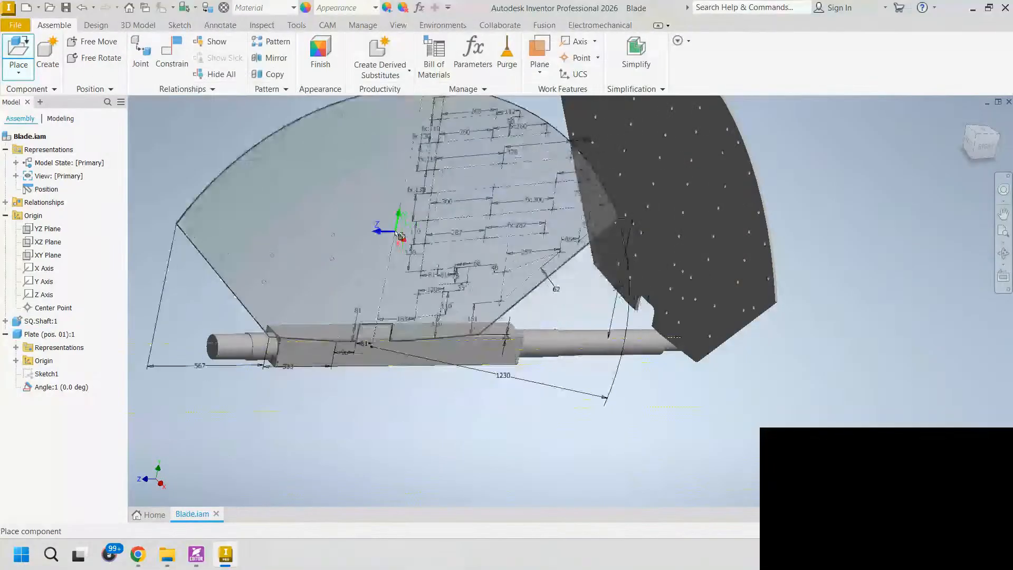
{"action": "left_click", "coordinate": [370, 181]}
{"action": "key", "text": "Escape"}
- Hide Sketch1 of the second plate instance
{"action": "left_click", "coordinate": [5, 400]}
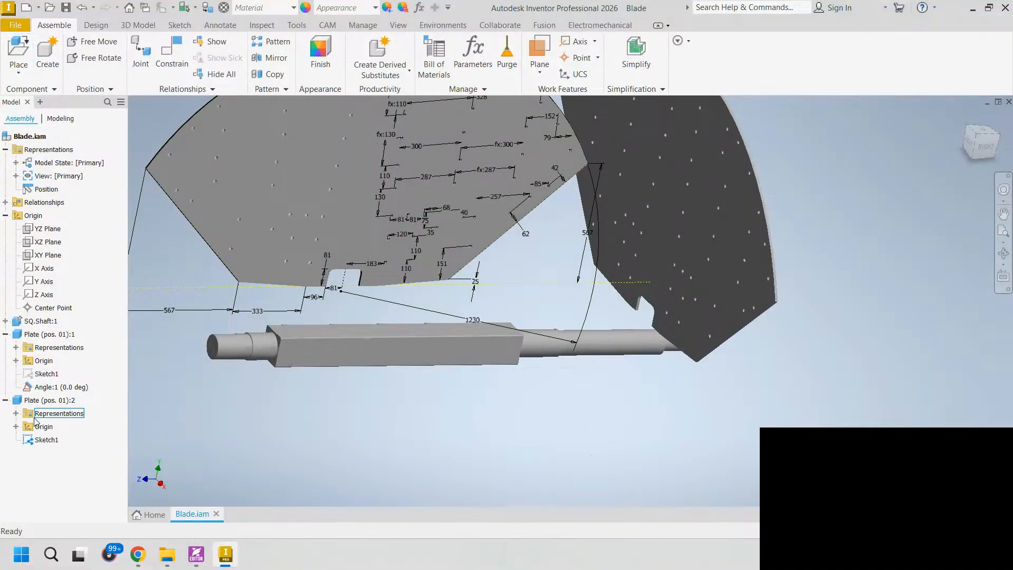
{"action": "left_click", "coordinate": [36, 439]}
{"action": "right_click", "coordinate": [36, 440]}
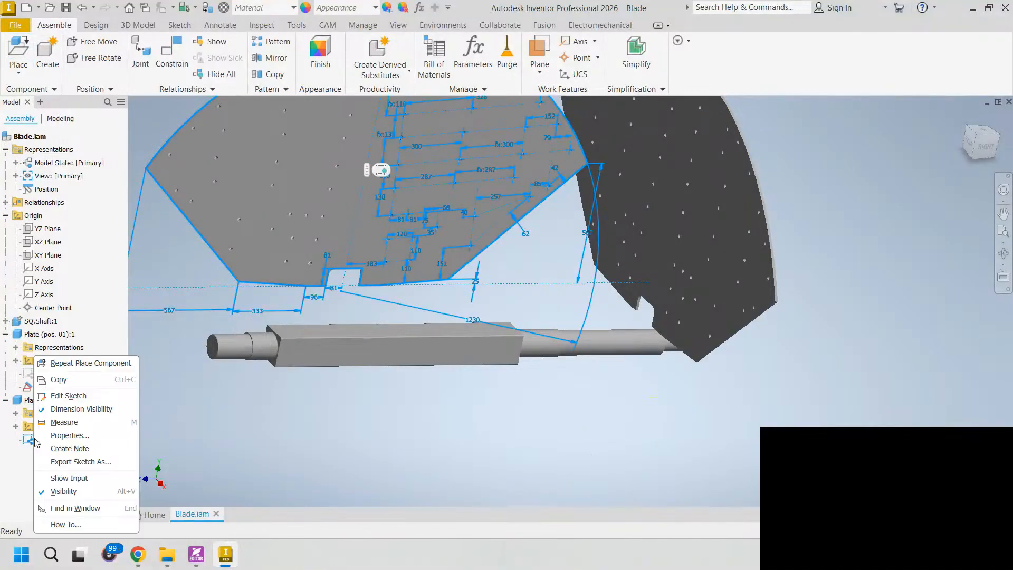
{"action": "left_click", "coordinate": [63, 492]}
{"action": "middle_click_drag", "start_coordinate": [320, 334], "coordinate": [455, 390]}
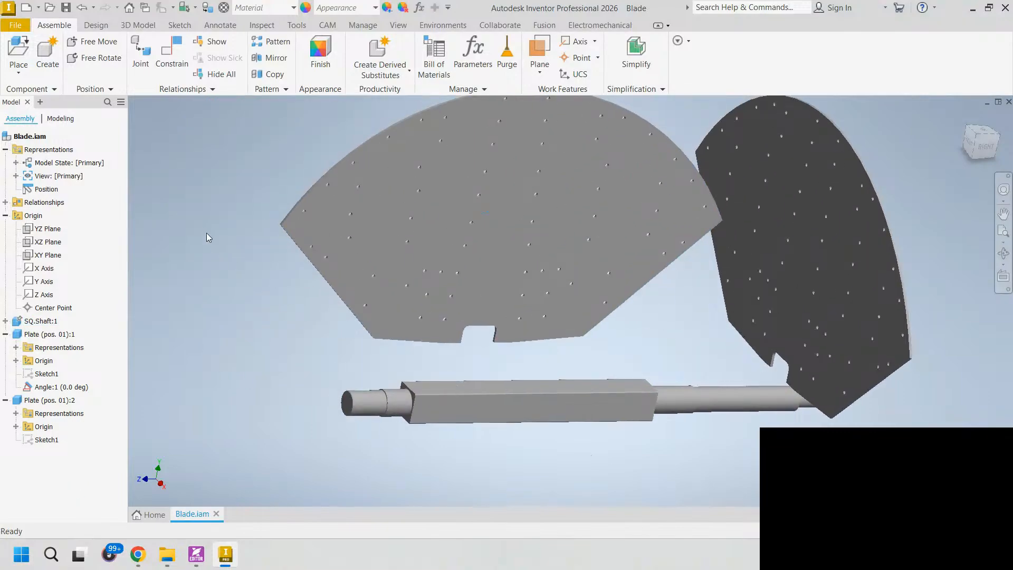
- Constrain the large faces of the two plates with a directed angle of 0 degrees
{"action": "left_click", "coordinate": [171, 53]}
{"action": "left_click", "coordinate": [170, 159]}
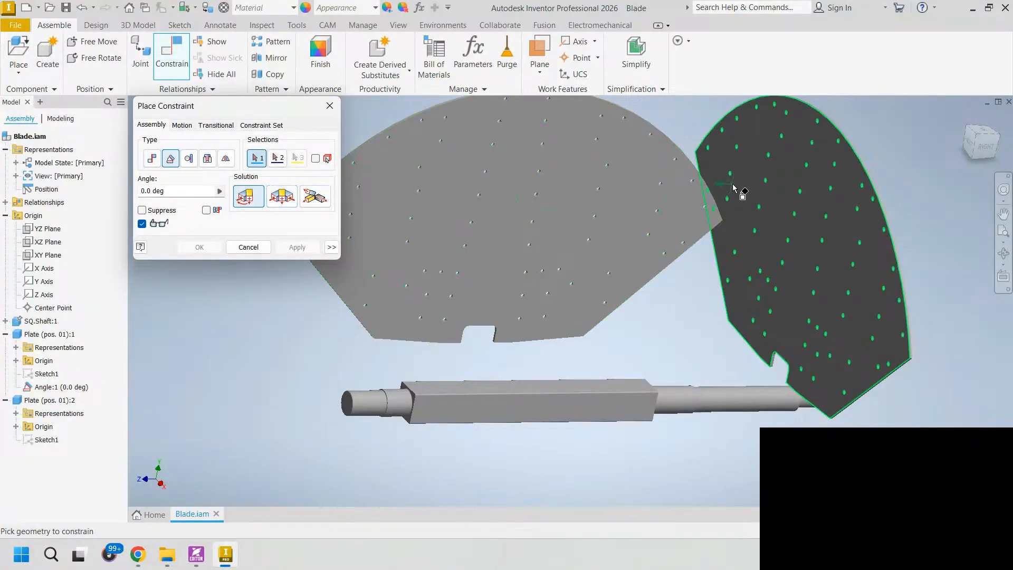
{"action": "left_click", "coordinate": [760, 187]}
{"action": "left_click", "coordinate": [562, 191]}
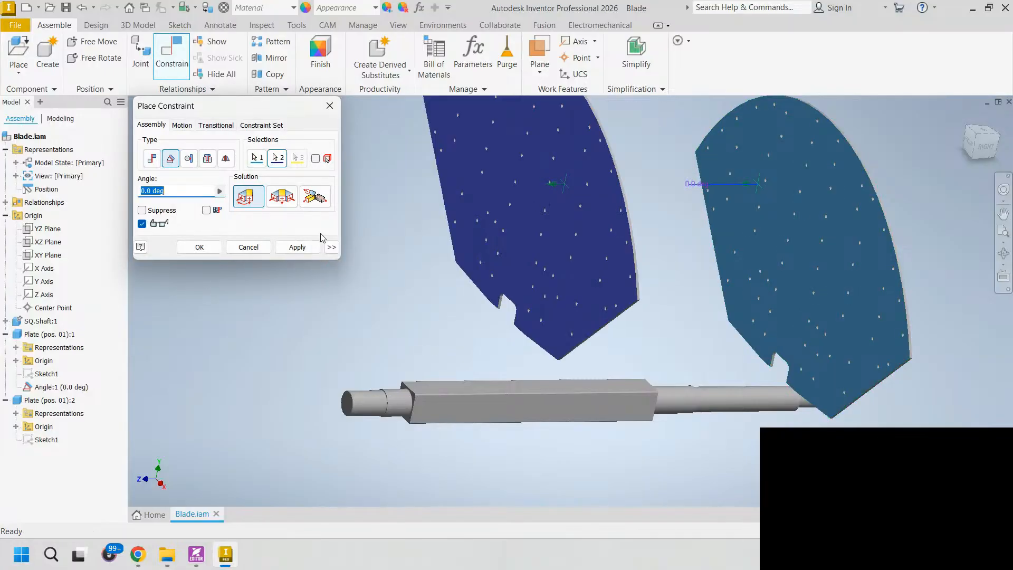
{"action": "left_click", "coordinate": [200, 247]}
{"action": "left_click", "coordinate": [568, 243]}
- Apply a flush constraint with 0 cm offset between the upper notch faces of the two plates
{"action": "left_click", "coordinate": [171, 53]}
{"action": "scroll", "coordinate": [589, 262], "scroll_direction": "down", "scroll_amount": 6}
{"action": "scroll", "coordinate": [590, 262], "scroll_direction": "down", "scroll_amount": 2}
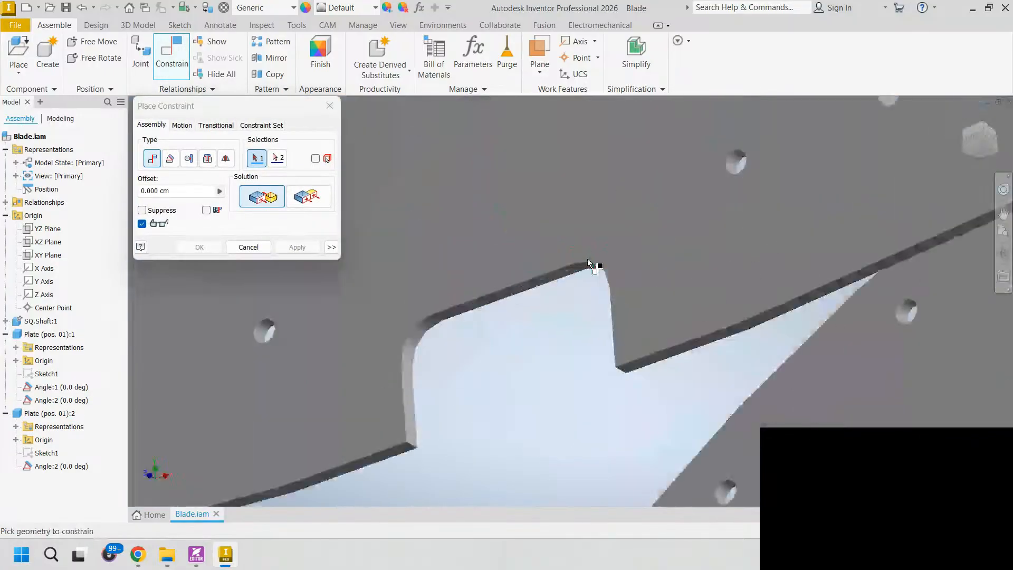
{"action": "left_click", "coordinate": [309, 196]}
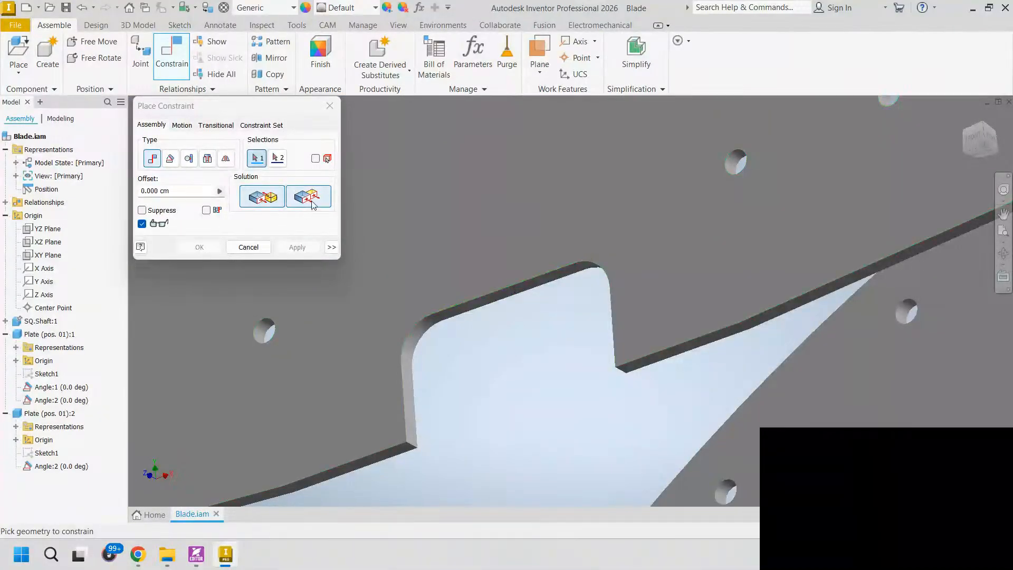
{"action": "left_click", "coordinate": [523, 290]}
{"action": "left_click", "coordinate": [257, 158]}
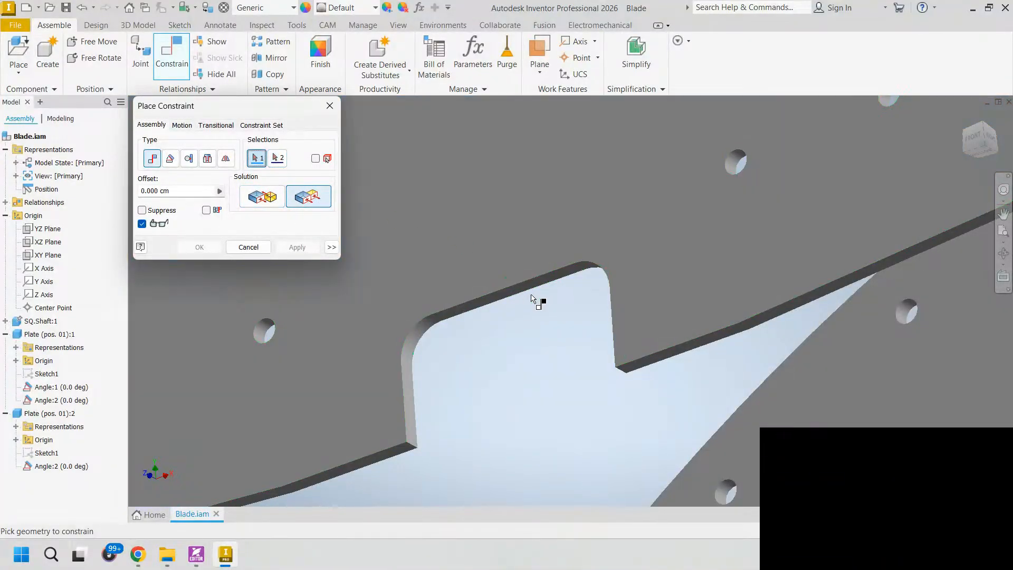
{"action": "left_click", "coordinate": [530, 291]}
{"action": "scroll", "coordinate": [564, 319], "scroll_direction": "up", "scroll_amount": 6}
{"action": "scroll", "coordinate": [631, 288], "scroll_direction": "down", "scroll_amount": 10}
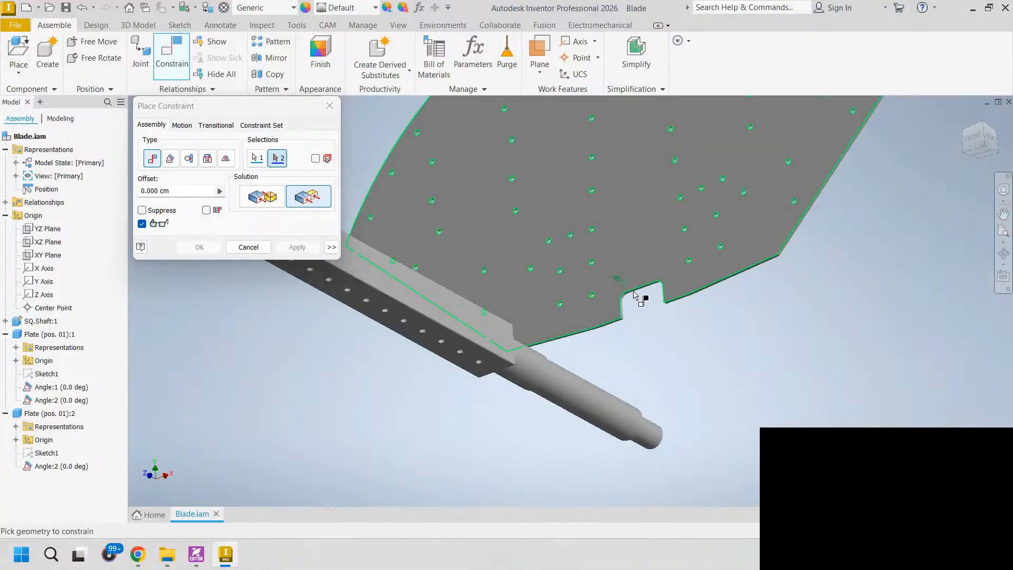
{"action": "left_click", "coordinate": [631, 268]}
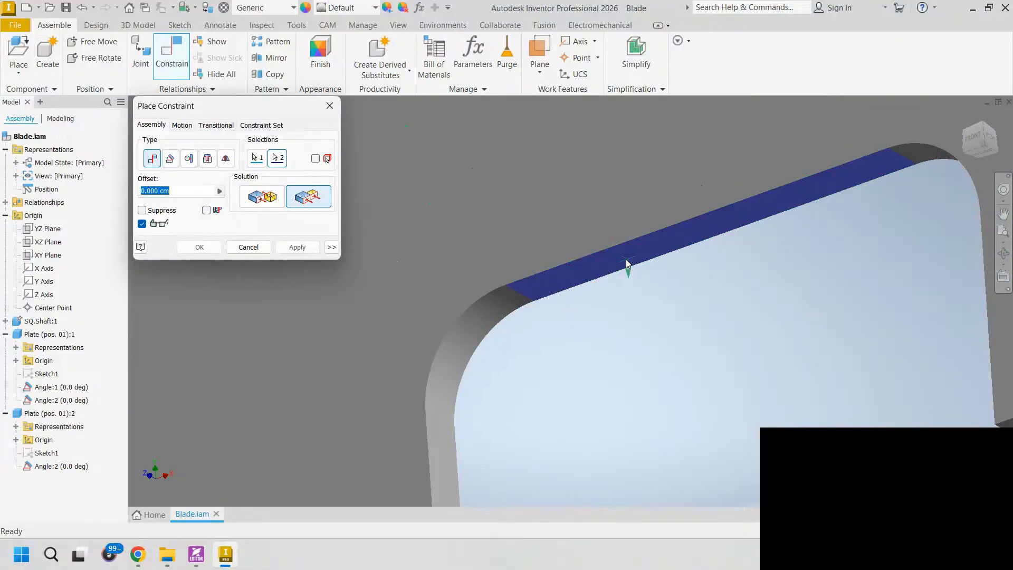
{"action": "scroll", "coordinate": [631, 268], "scroll_direction": "up", "scroll_amount": 8}
{"action": "middle_click_drag", "start_coordinate": [572, 268], "coordinate": [642, 332]}
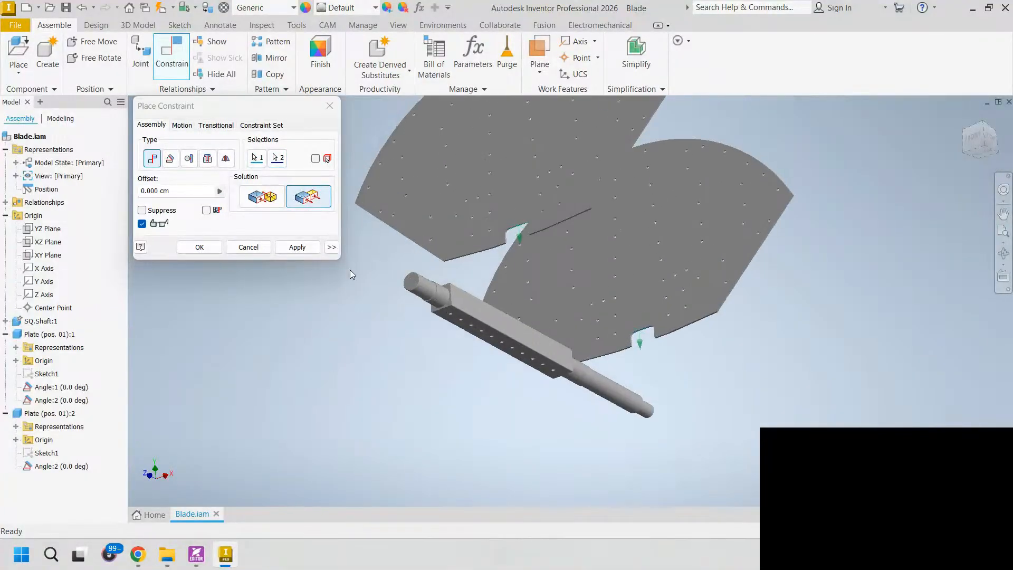
{"action": "left_click", "coordinate": [297, 249]}
- Add a flush constraint with 0 cm offset between the matching side faces of the two plates' notches
{"action": "middle_click_drag", "start_coordinate": [509, 238], "coordinate": [612, 243], "text": "shift"}
{"action": "scroll", "coordinate": [705, 279], "scroll_direction": "down", "scroll_amount": 6}
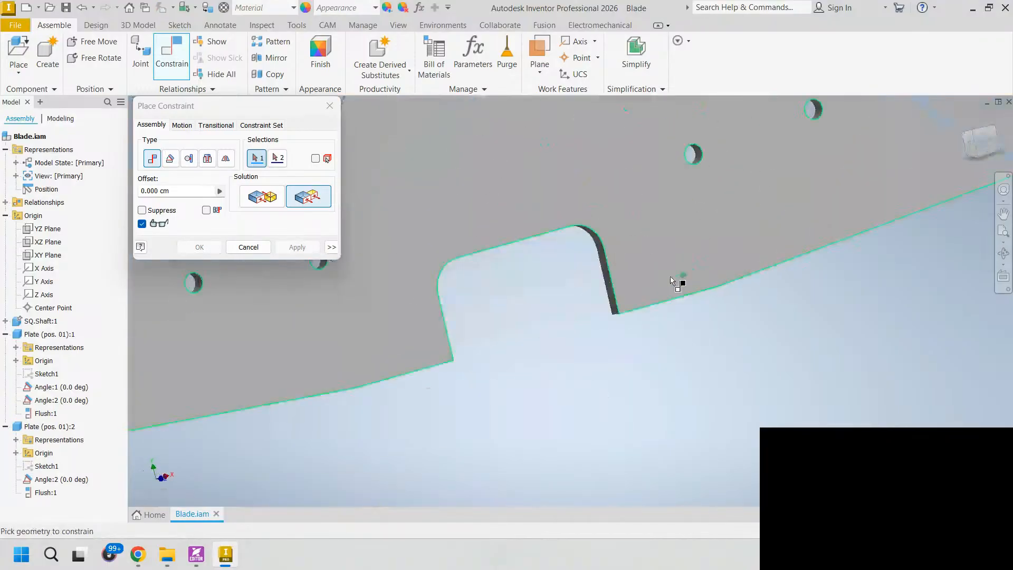
{"action": "scroll", "coordinate": [611, 276], "scroll_direction": "down", "scroll_amount": 4}
{"action": "left_click", "coordinate": [618, 279]}
{"action": "scroll", "coordinate": [583, 287], "scroll_direction": "up", "scroll_amount": 6}
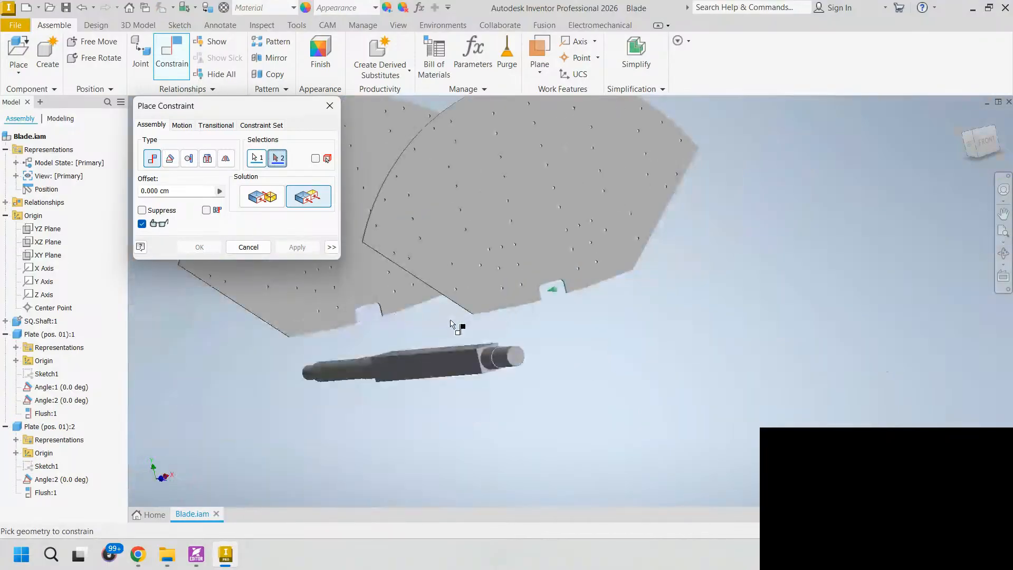
{"action": "scroll", "coordinate": [464, 327], "scroll_direction": "down", "scroll_amount": 6}
{"action": "left_click", "coordinate": [445, 350]}
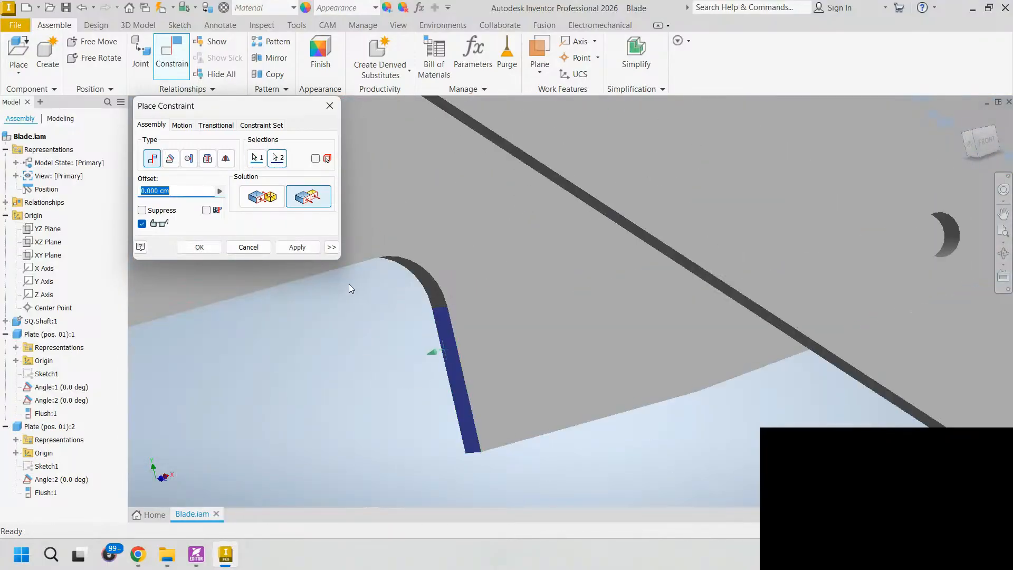
{"action": "left_click", "coordinate": [200, 247]}
- Open the second plate instance for in-place editing
{"action": "scroll", "coordinate": [486, 266], "scroll_direction": "up", "scroll_amount": 5}
{"action": "left_click", "coordinate": [486, 265]}
{"action": "scroll", "coordinate": [486, 265], "scroll_direction": "up", "scroll_amount": 6}
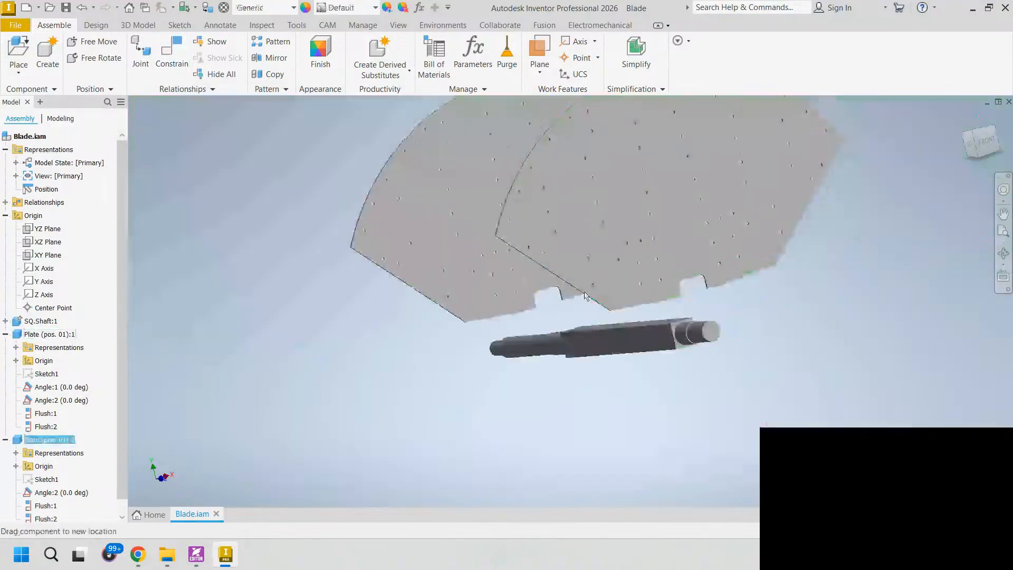
{"action": "double_click", "coordinate": [600, 303]}
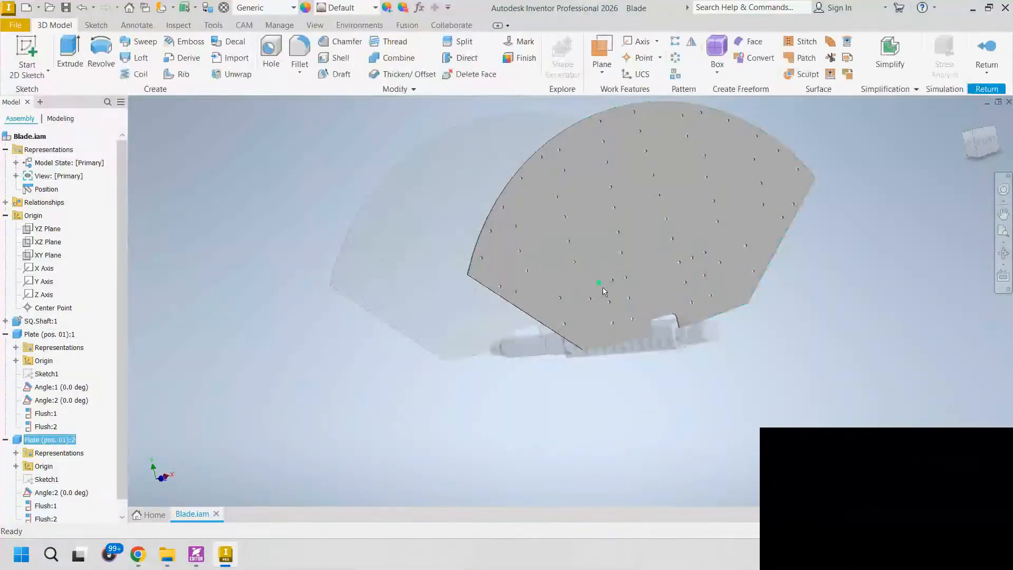
- Return to the Blade assembly and move the two plates relative to the square shaft to check their constrained motion
{"action": "left_click", "coordinate": [986, 51]}
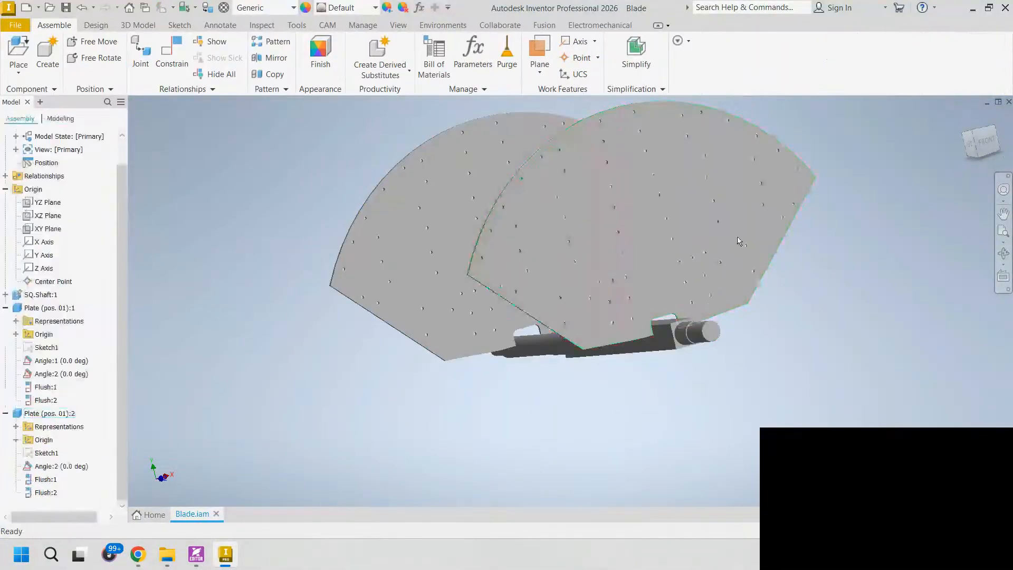
{"action": "middle_click_drag", "start_coordinate": [676, 244], "coordinate": [774, 251], "text": "shift"}
{"action": "left_click_drag", "start_coordinate": [454, 266], "coordinate": [549, 223]}
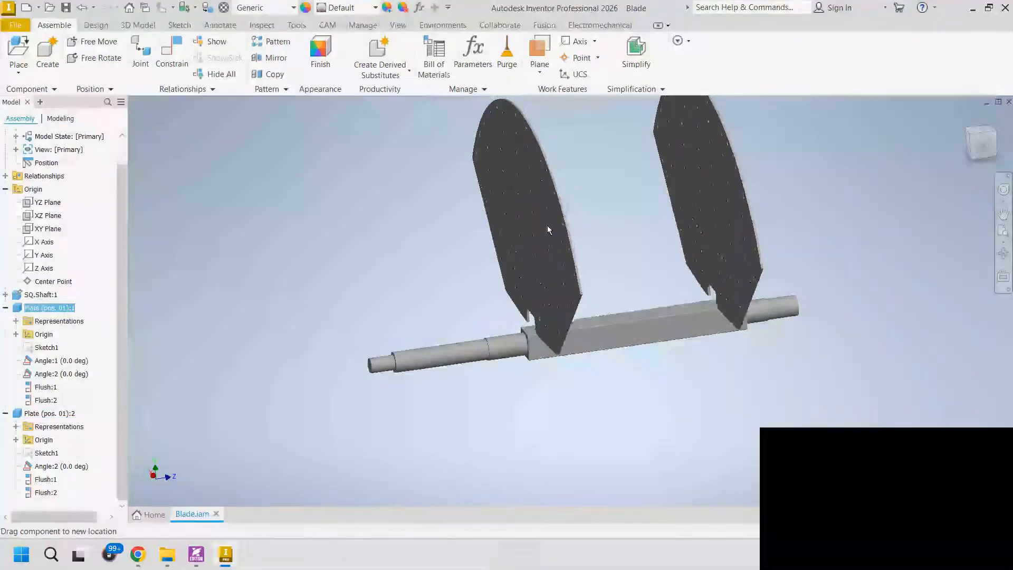
{"action": "left_click_drag", "start_coordinate": [689, 225], "coordinate": [718, 224]}
{"action": "middle_click_drag", "start_coordinate": [717, 220], "coordinate": [593, 249], "text": "shift"}
{"action": "mouse_move", "coordinate": [594, 249]}
{"action": "left_mouse_down"}
{"action": "mouse_move", "coordinate": [720, 240]}
{"action": "mouse_move", "coordinate": [726, 263]}
{"action": "left_mouse_up"}
{"action": "mouse_move", "coordinate": [685, 286]}
{"action": "middle_mouse_down", "text": "shift"}
{"action": "mouse_move", "coordinate": [774, 272]}
{"action": "mouse_move", "coordinate": [887, 305]}
{"action": "mouse_move", "coordinate": [686, 290]}
{"action": "mouse_move", "coordinate": [704, 263]}
{"action": "mouse_move", "coordinate": [791, 251]}
{"action": "mouse_move", "coordinate": [870, 268]}
{"action": "middle_mouse_up", "text": "shift"}
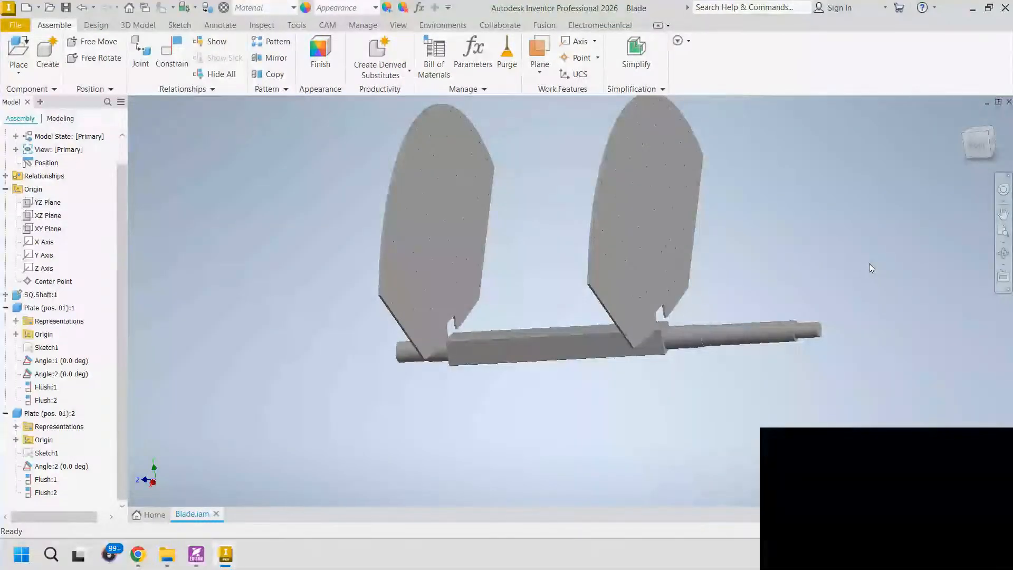
{"action": "mouse_move", "coordinate": [595, 232]}
{"action": "middle_mouse_down", "text": "shift"}
{"action": "mouse_move", "coordinate": [716, 255]}
{"action": "mouse_move", "coordinate": [690, 251]}
{"action": "mouse_move", "coordinate": [714, 263]}
{"action": "mouse_move", "coordinate": [661, 282]}
{"action": "mouse_move", "coordinate": [568, 246]}
{"action": "mouse_move", "coordinate": [529, 271]}
{"action": "mouse_move", "coordinate": [513, 258]}
{"action": "mouse_move", "coordinate": [557, 262]}
{"action": "middle_mouse_up", "text": "shift"}
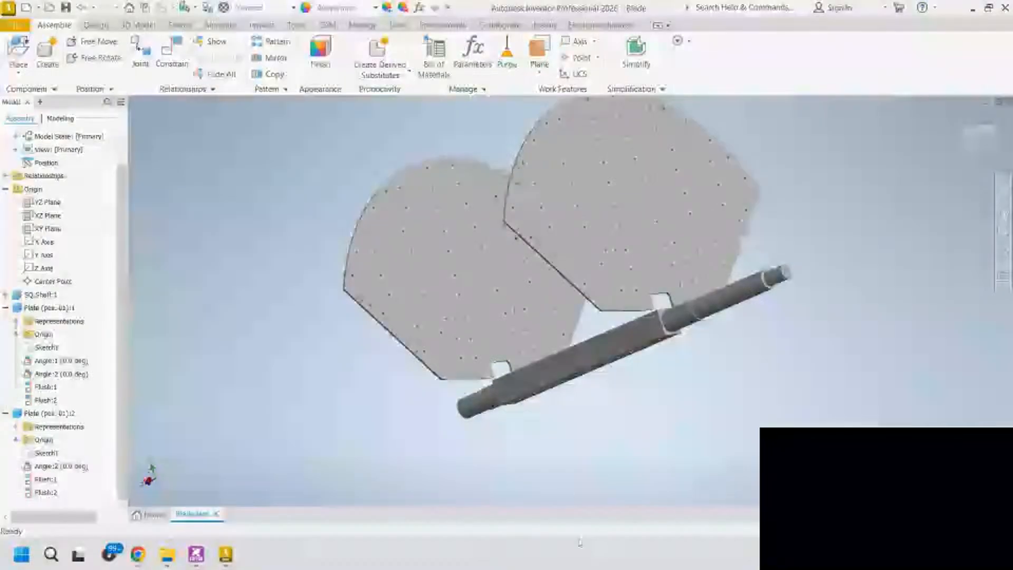
{"action": "mouse_move", "coordinate": [365, 406]}
{"action": "middle_mouse_down"}
{"action": "mouse_move", "coordinate": [359, 422]}
{"action": "mouse_move", "coordinate": [414, 391]}
{"action": "mouse_move", "coordinate": [377, 379]}
{"action": "mouse_move", "coordinate": [355, 422]}
{"action": "mouse_move", "coordinate": [418, 402]}
{"action": "mouse_move", "coordinate": [457, 427]}
{"action": "middle_mouse_up"}
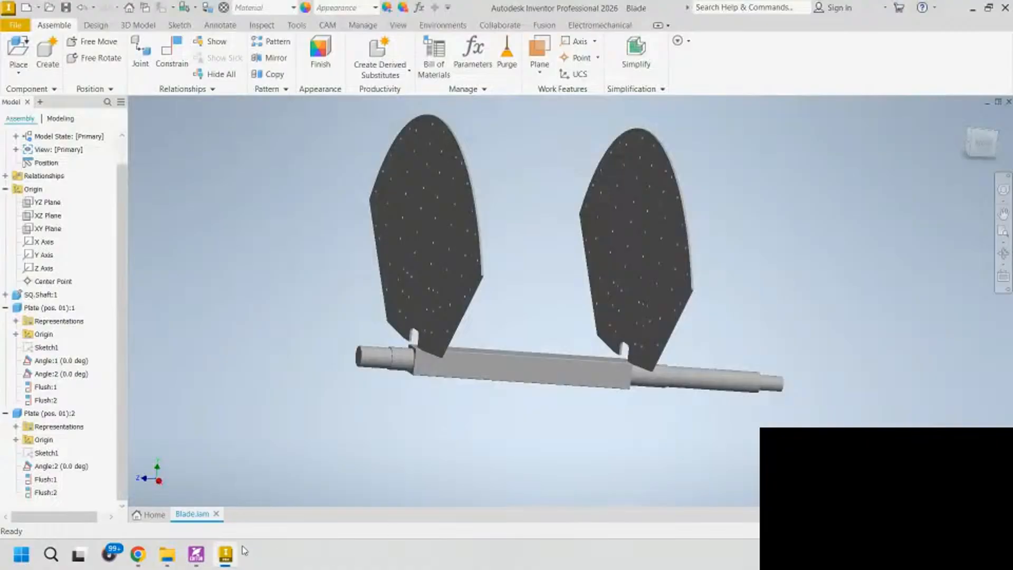
- Switch to the YouTube Studio live page in Chrome and request the end of the live stream
{"action": "mouse_move", "coordinate": [143, 554]}
{"action": "left_click", "coordinate": [79, 496]}
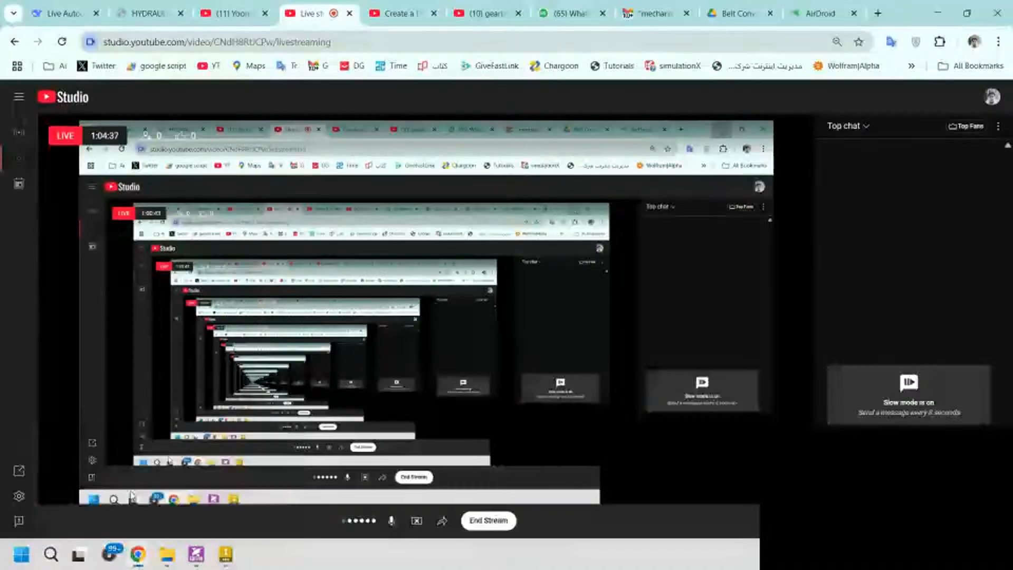
{"action": "left_click", "coordinate": [482, 521]}
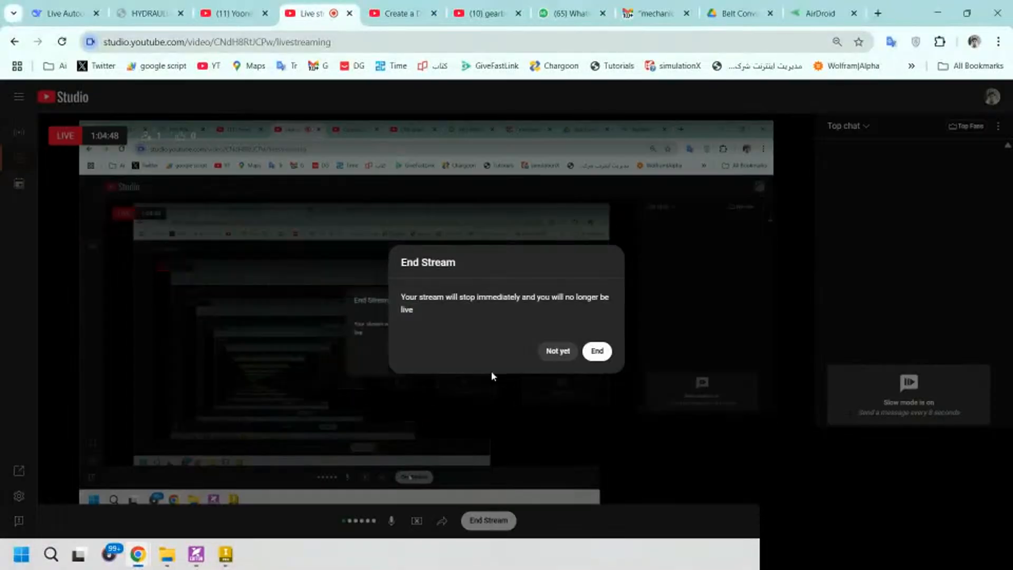